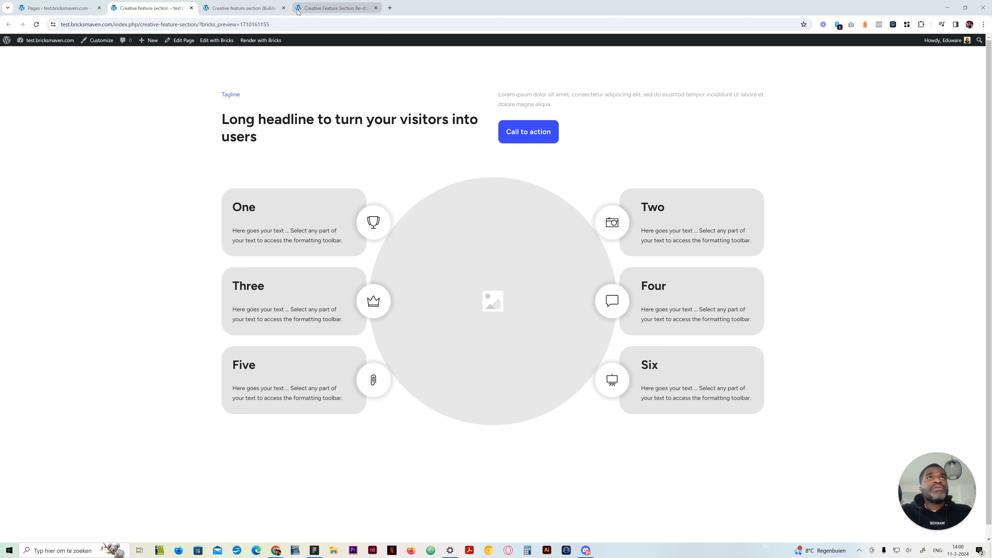
# Close the original section's builder tab and bring up the empty Creative Feature Section Re-done page in the builder
pyautogui.click(284, 7)
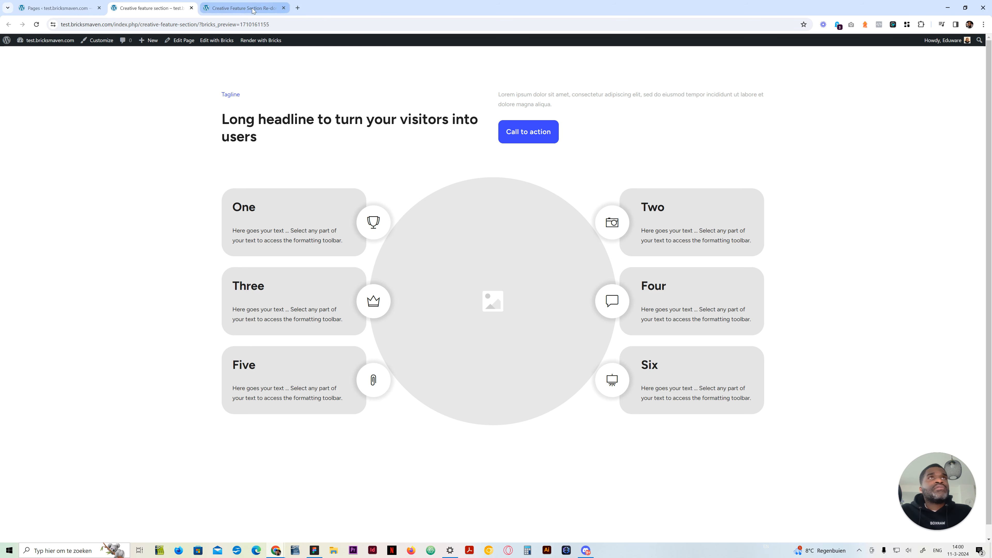
pyautogui.click(244, 8)
pyautogui.click(284, 153)
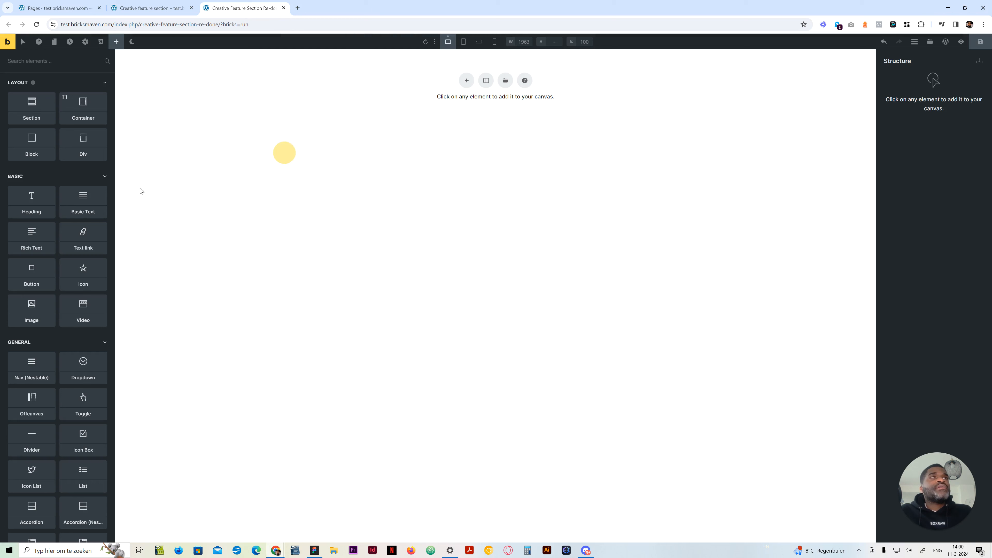
pyautogui.click(73, 197)
pyautogui.click(929, 250)
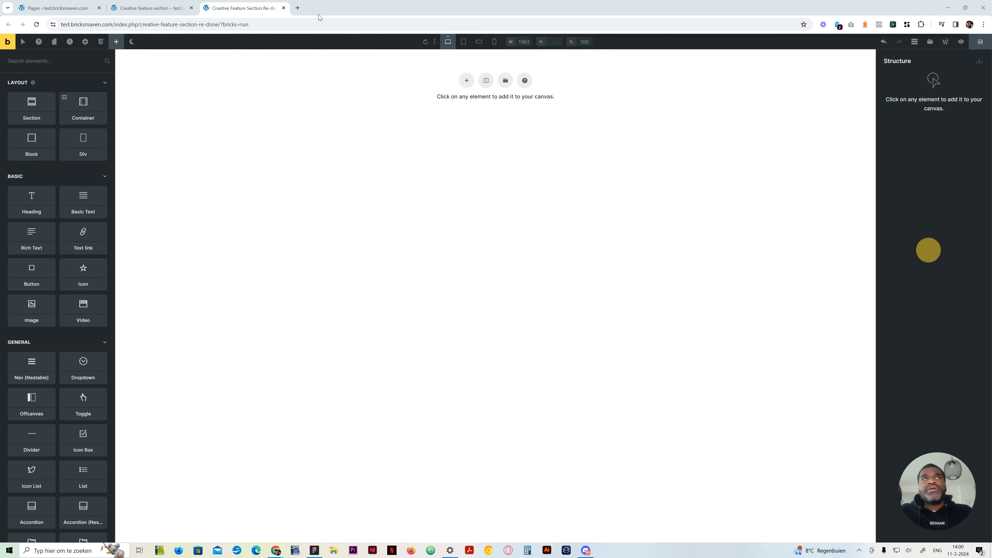
# Preview the finished feature section in the browser's responsive device view, narrowing the viewport to about 906 px and about 595 px
pyautogui.click(168, 8)
pyautogui.click(167, 221)
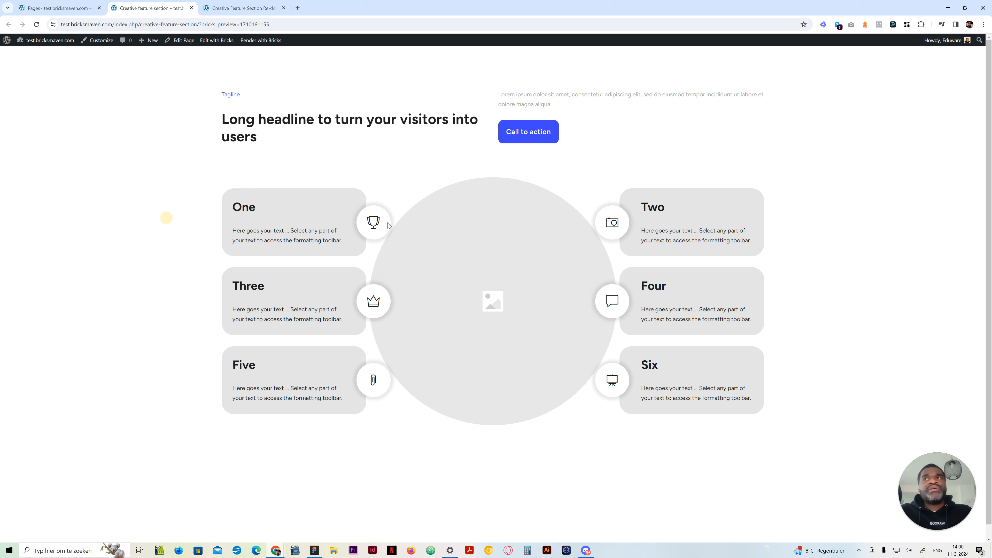
pyautogui.hotkey('ctrl', 'shift', 'i')
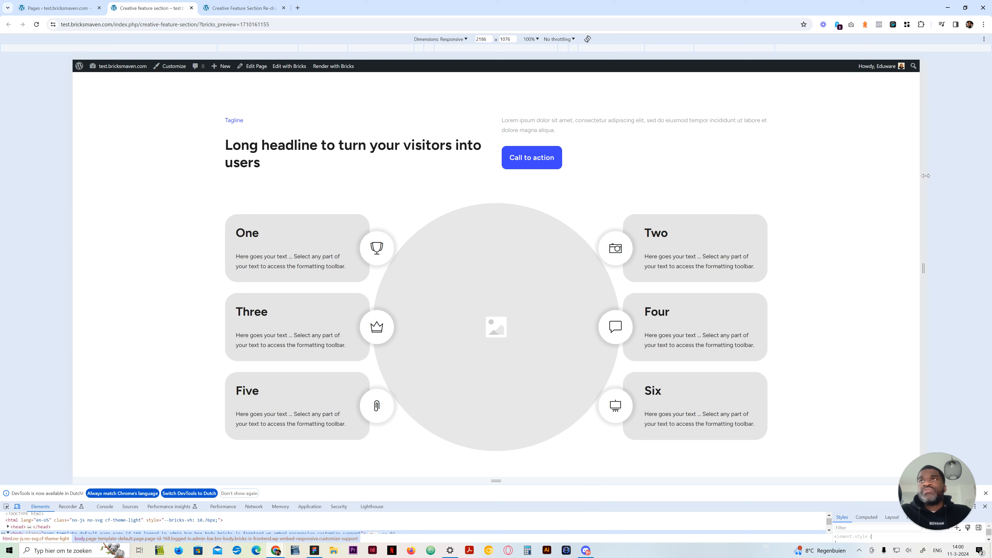
pyautogui.moveTo(925, 176); pyautogui.dragTo(677, 175)
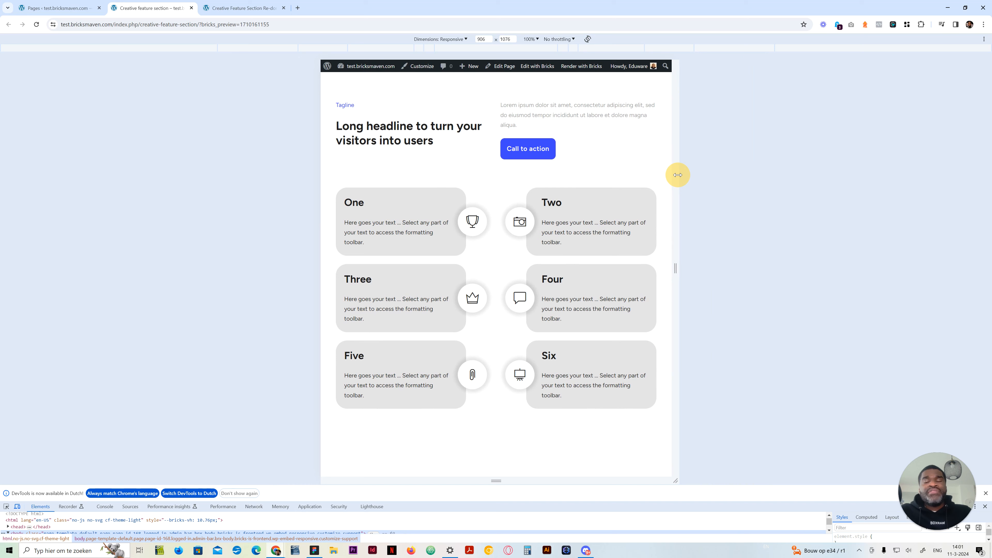
pyautogui.moveTo(678, 175); pyautogui.dragTo(617, 167)
# Check how the finished section's cards stack at the iPhone 12 Pro dimensions
pyautogui.click(459, 40)
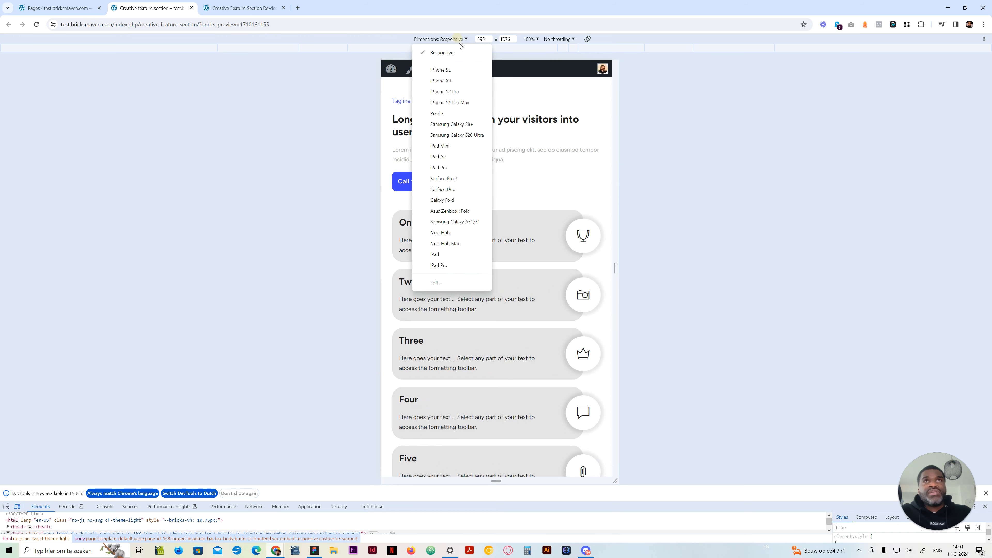
pyautogui.click(444, 92)
pyautogui.scroll(-5, 528, 354)
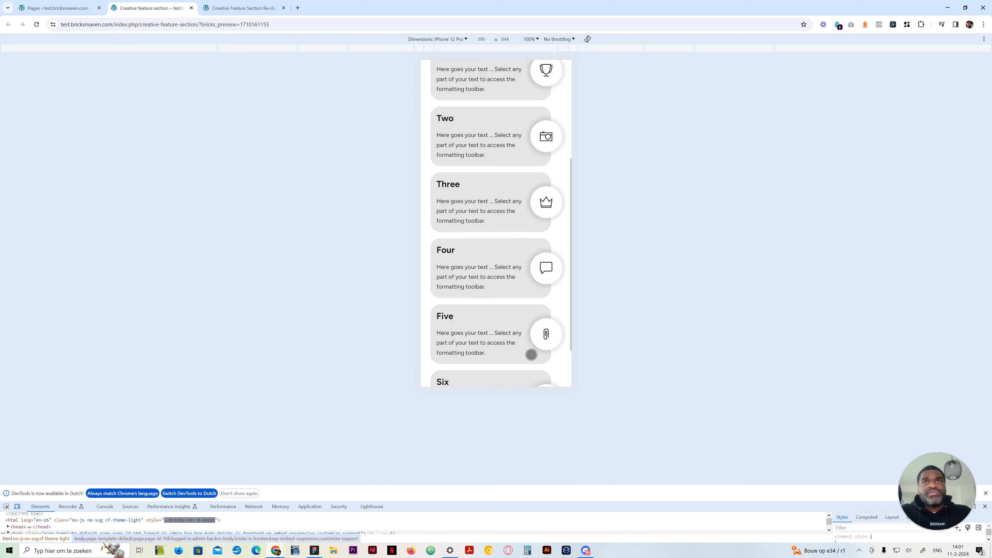
pyautogui.scroll(5, 531, 352)
# Return the preview to Responsive dimensions, widen it to about 1147 px and close the developer tools
pyautogui.click(458, 40)
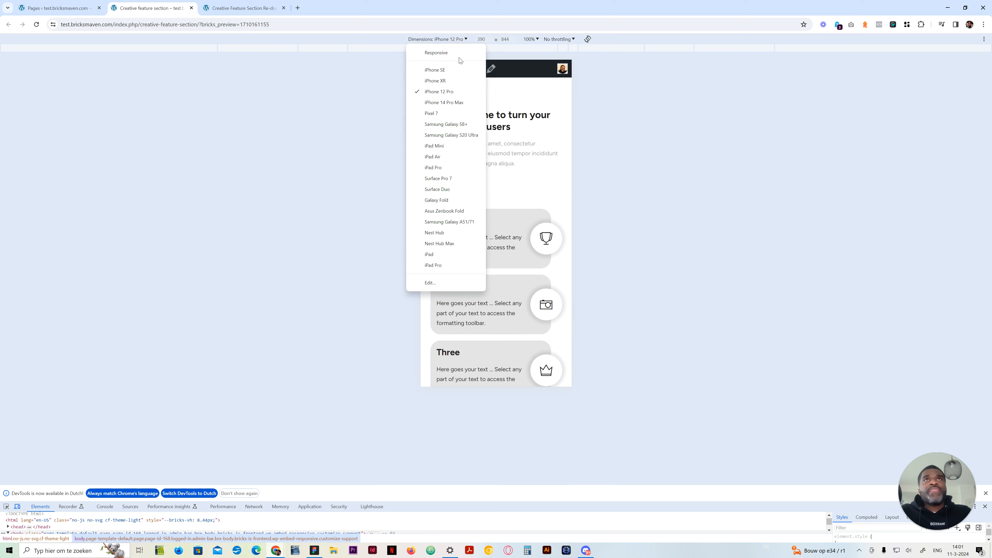
pyautogui.click(445, 51)
pyautogui.moveTo(616, 232); pyautogui.dragTo(843, 230)
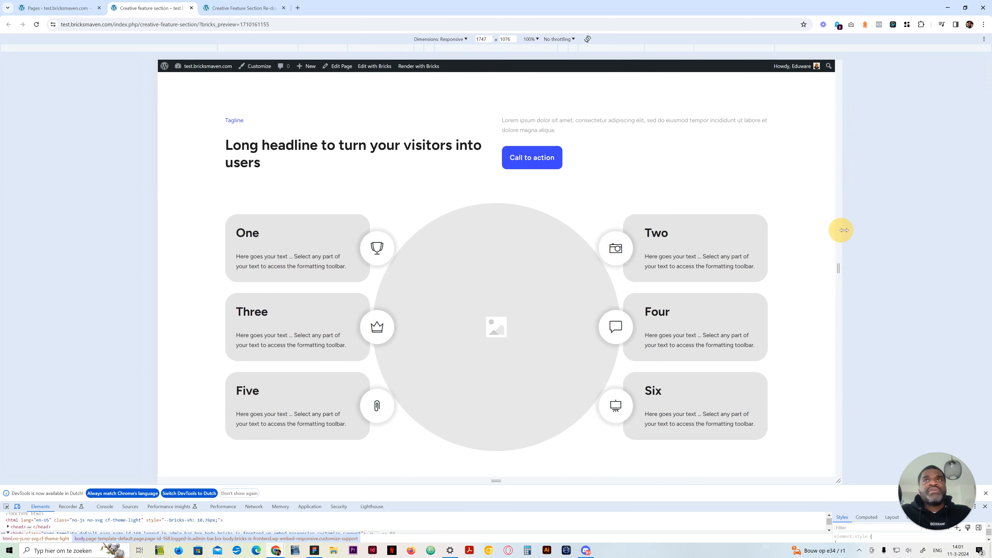
pyautogui.click(985, 506)
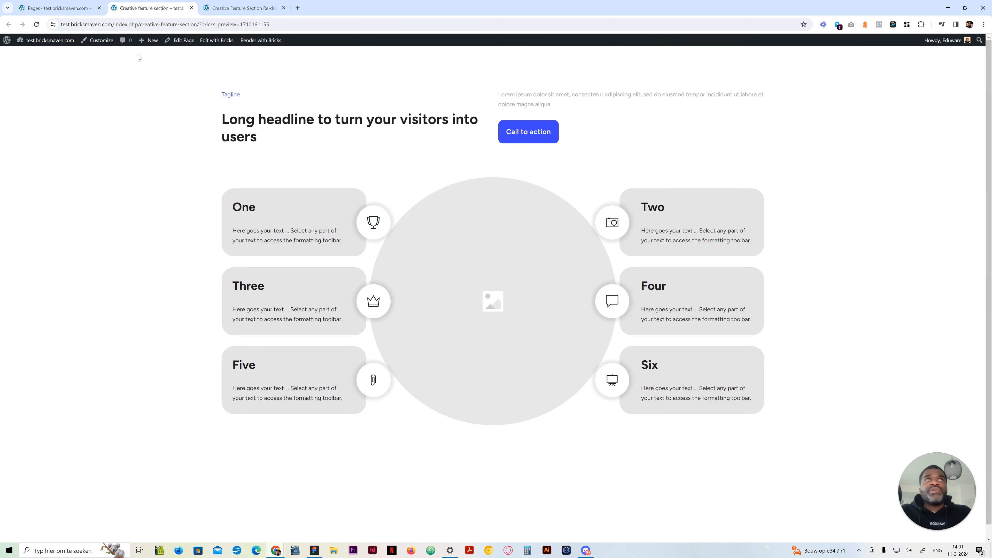
# Add a section to the empty Creative Feature Section Re-done page and rename it "Feature cards section"
pyautogui.click(233, 11)
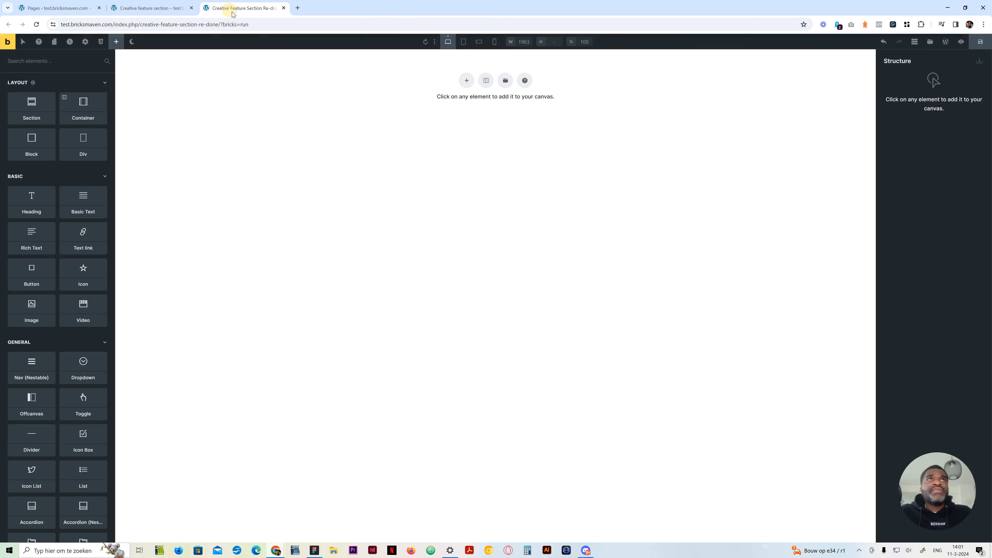
pyautogui.click(39, 113)
pyautogui.doubleClick(901, 87)
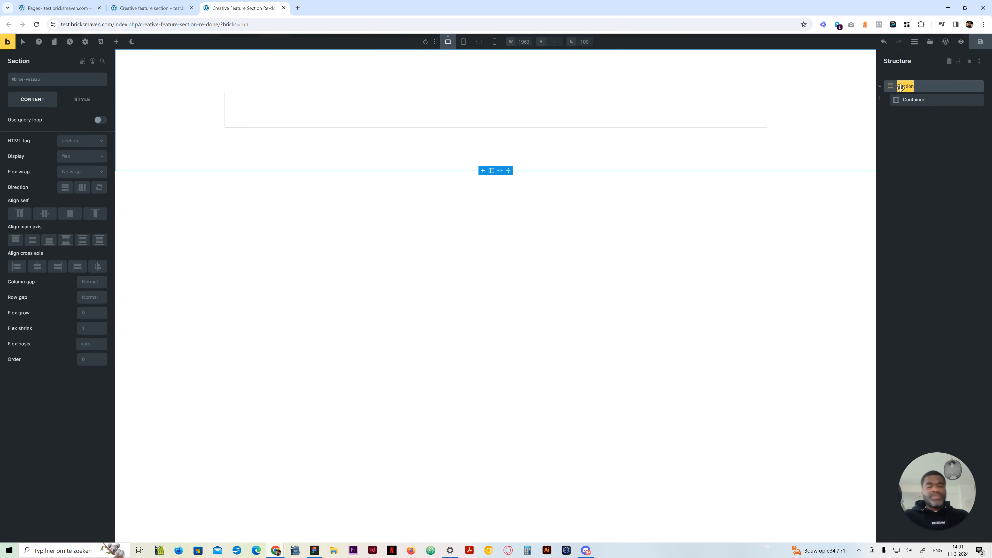
pyautogui.write('Featurec')
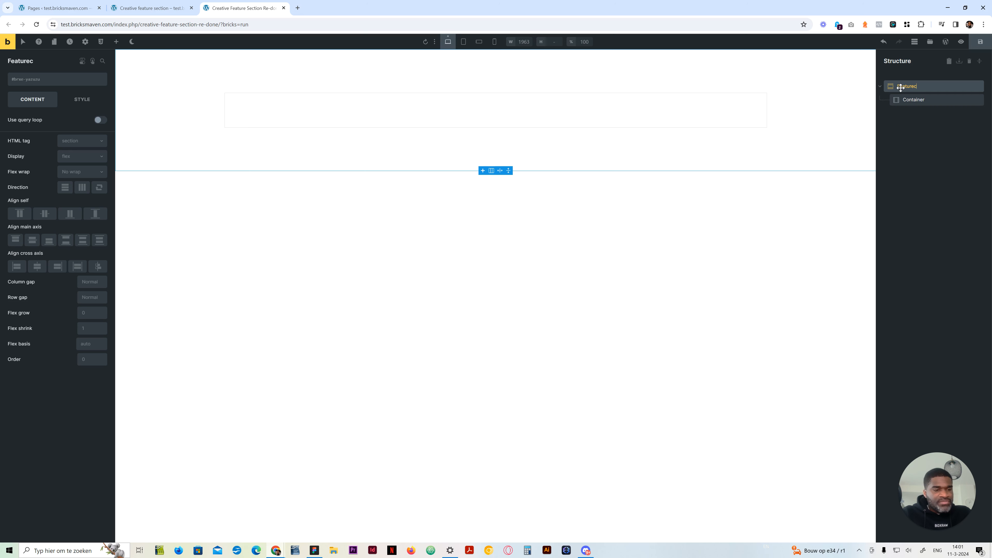
pyautogui.write('rds')
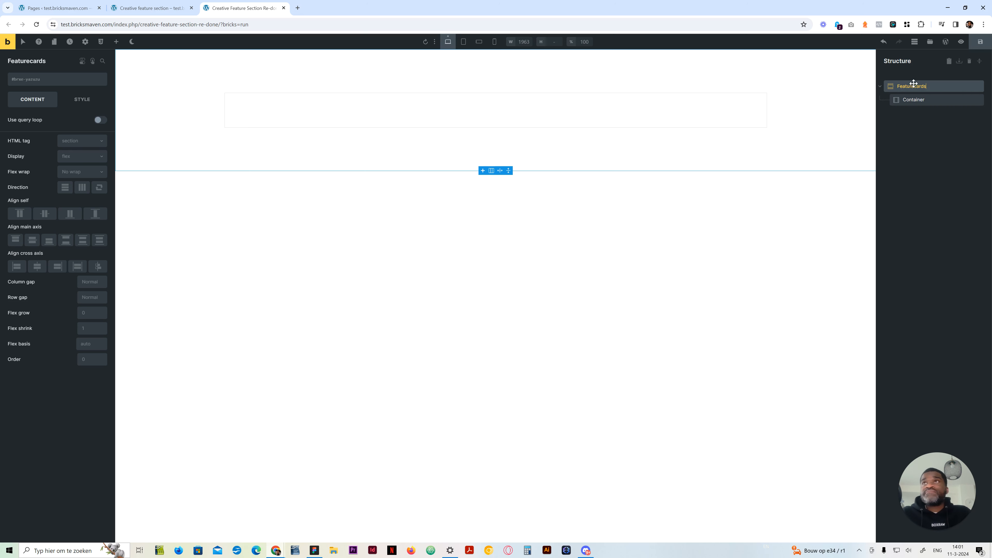
pyautogui.click(914, 87)
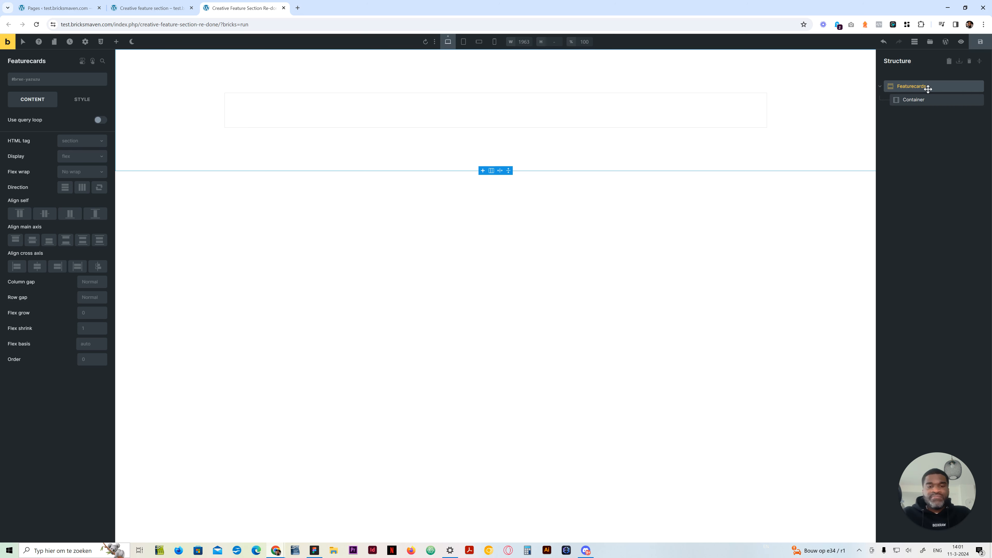
pyautogui.write('cards')
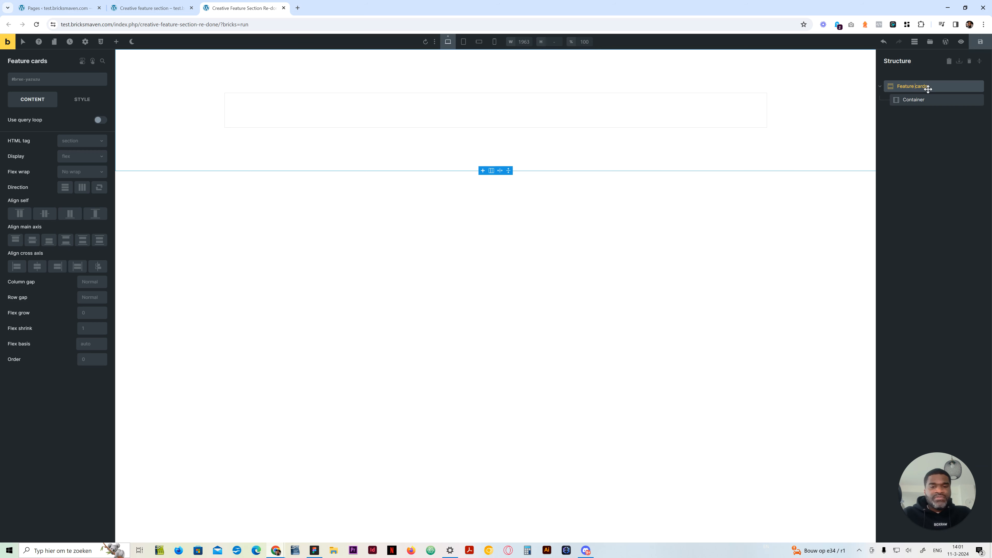
pyautogui.write(' section')
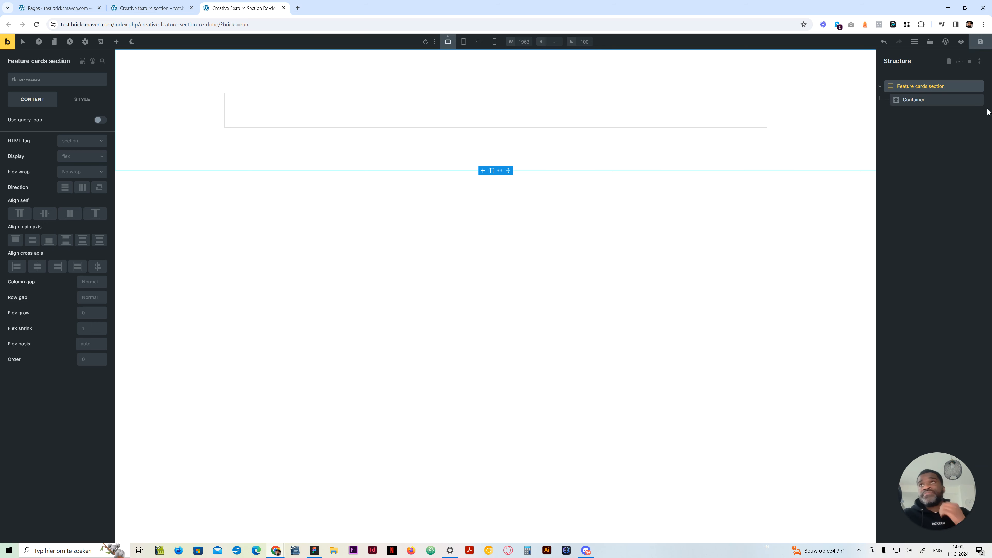
# Insert the Section Intro Split template, found by searching for "intro", and nest its Intro element inside the section's container
pyautogui.click(906, 99)
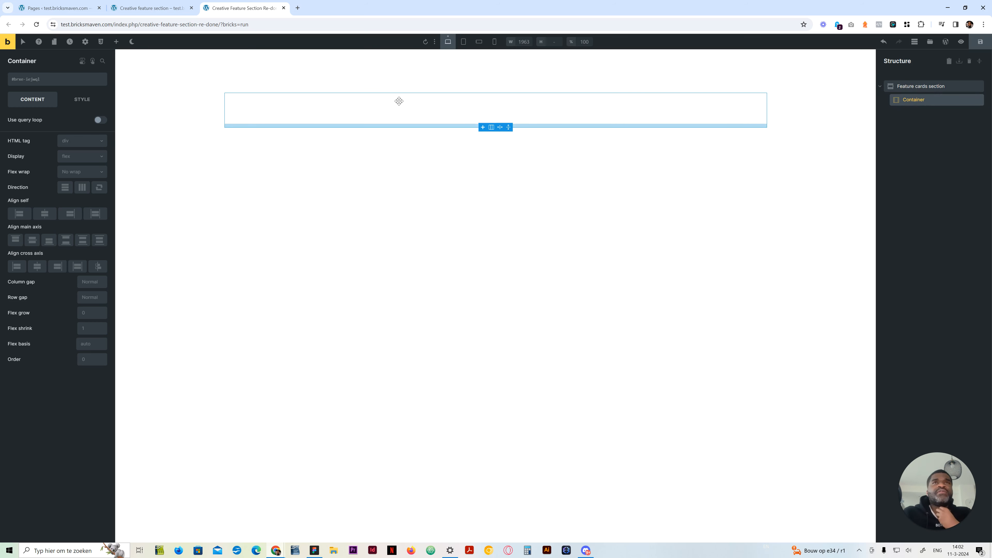
pyautogui.click(116, 41)
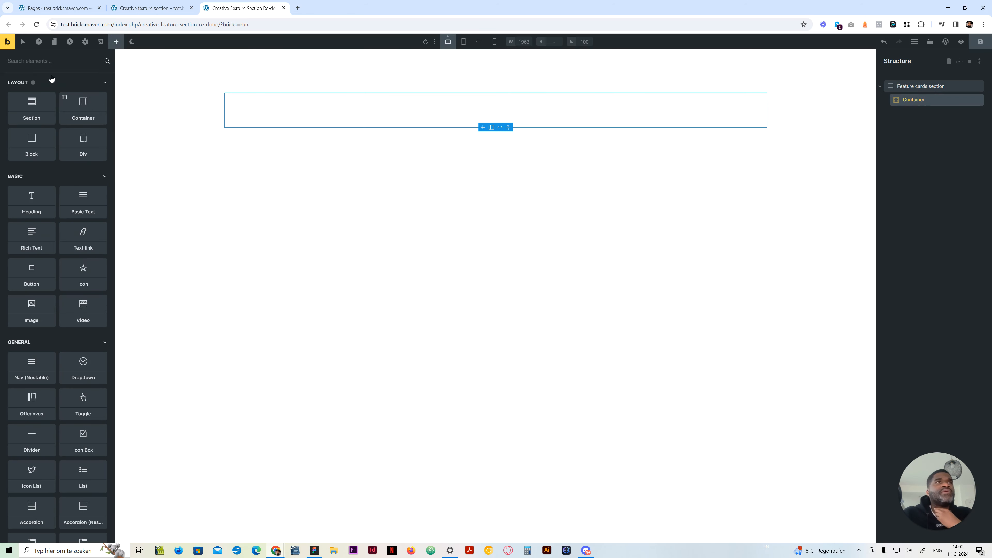
pyautogui.click(930, 42)
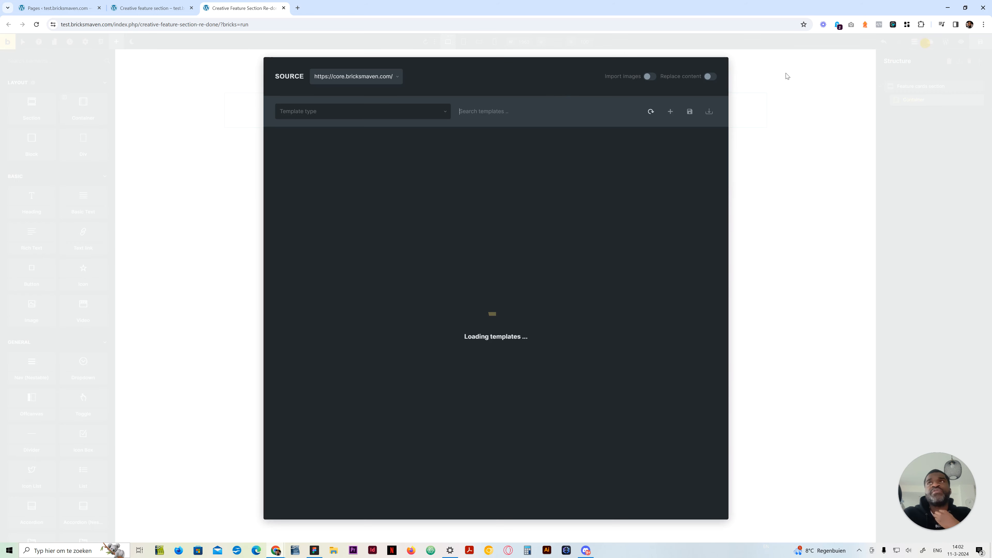
pyautogui.click(467, 111)
pyautogui.write('intro')
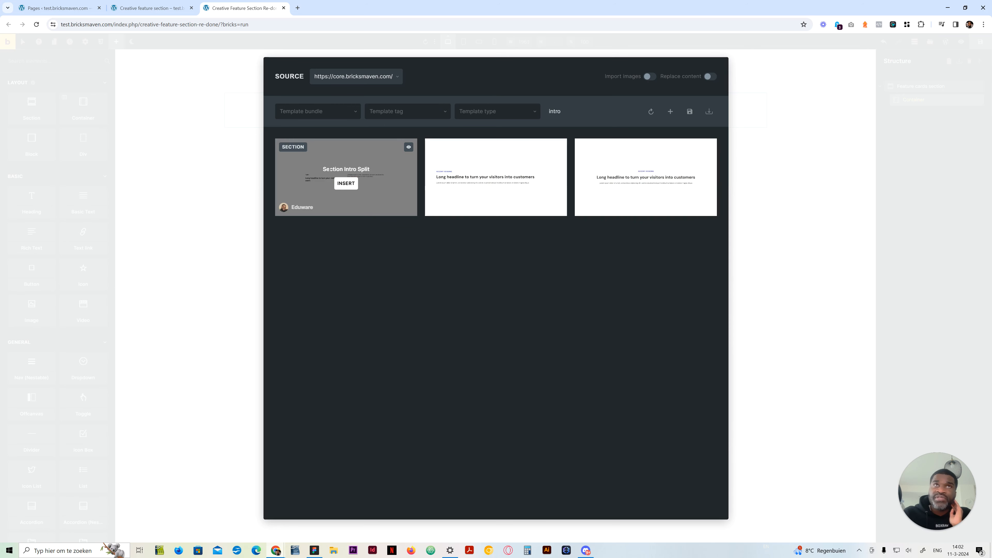
pyautogui.click(345, 184)
pyautogui.click(532, 161)
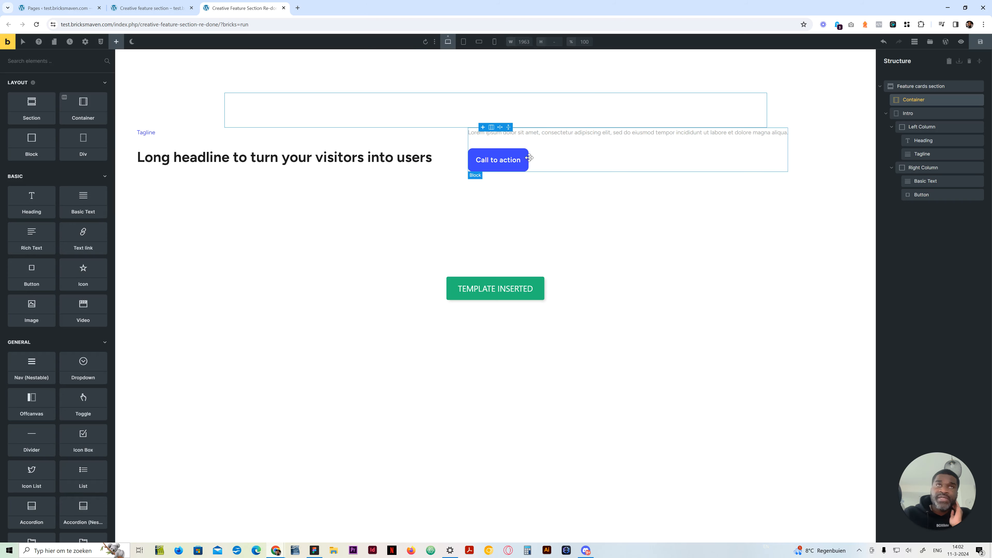
pyautogui.moveTo(899, 117); pyautogui.dragTo(910, 100)
pyautogui.click(892, 114)
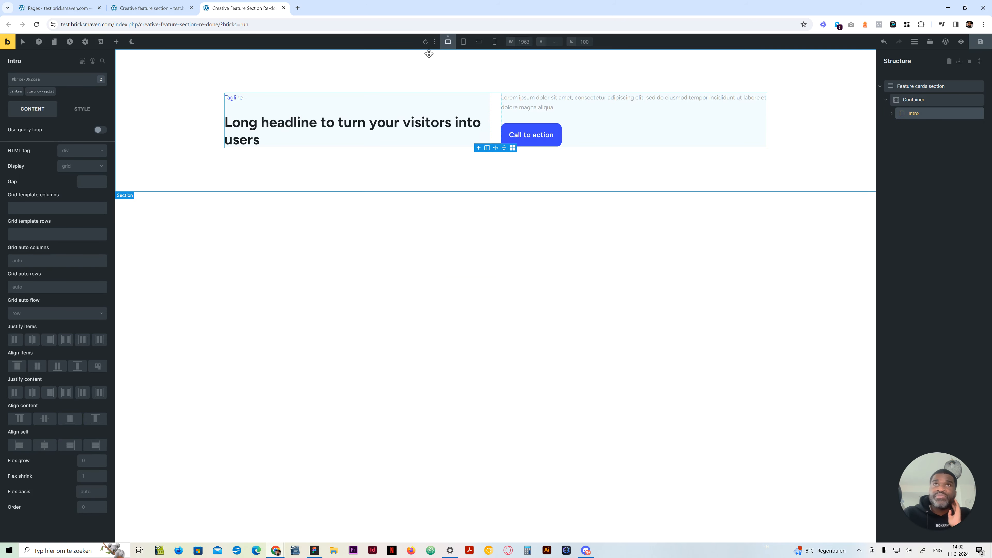
# Preview the intro at the tablet portrait and both mobile breakpoints, ending on the desktop breakpoint
pyautogui.click(464, 41)
pyautogui.click(479, 41)
pyautogui.click(495, 42)
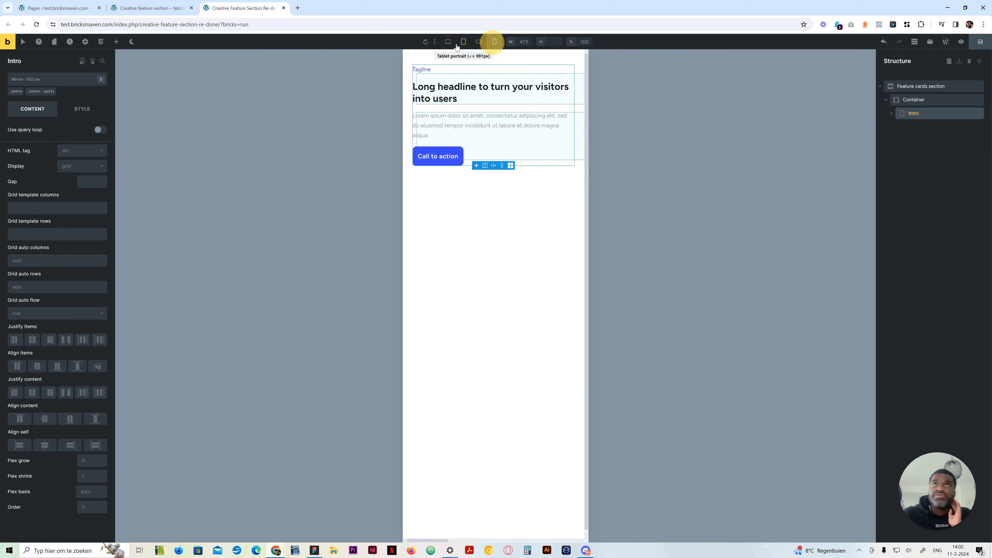
pyautogui.click(448, 41)
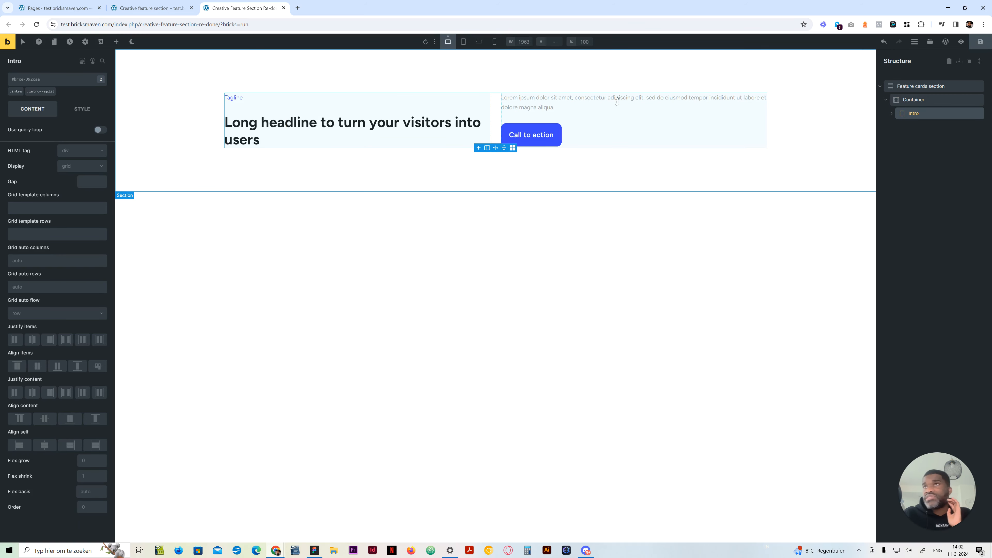
# Add a block below the Intro inside the container and rename it "Feature Grid wrapper"
pyautogui.click(910, 99)
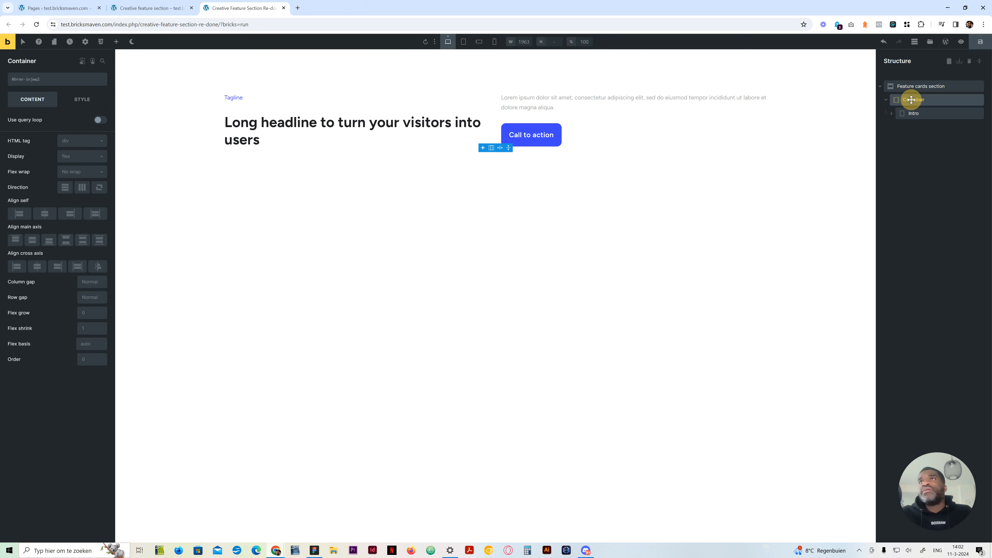
pyautogui.click(116, 42)
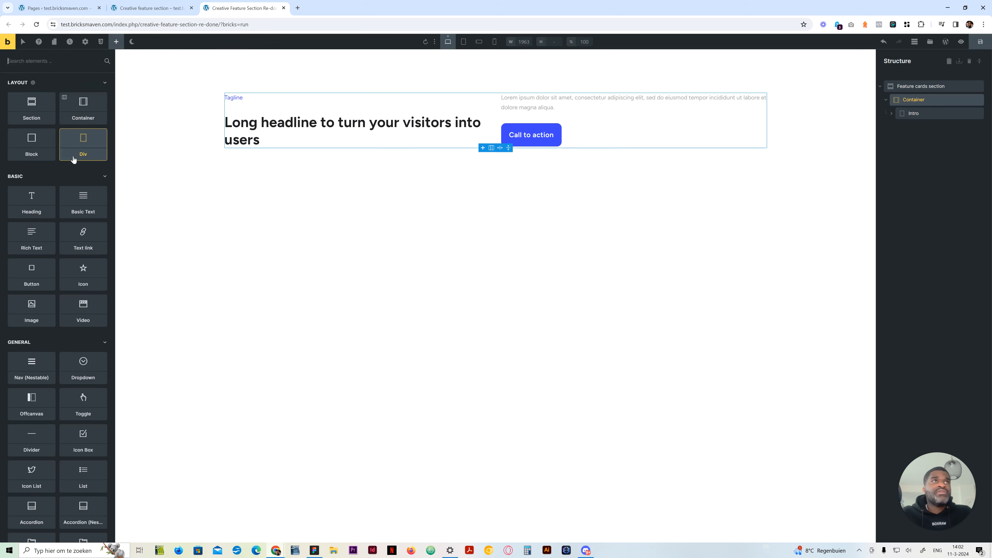
pyautogui.click(31, 144)
pyautogui.click(912, 124)
pyautogui.doubleClick(913, 126)
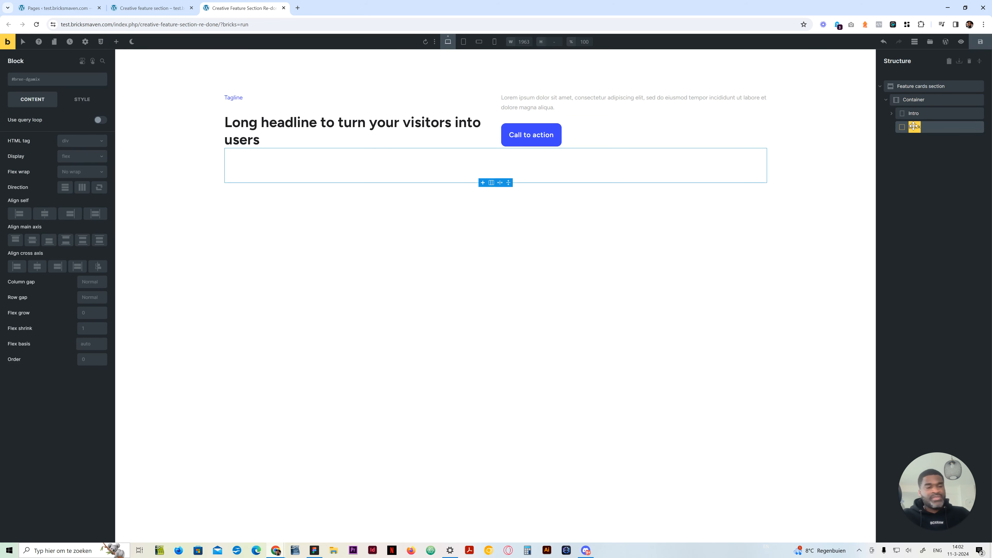
pyautogui.write('Featur')
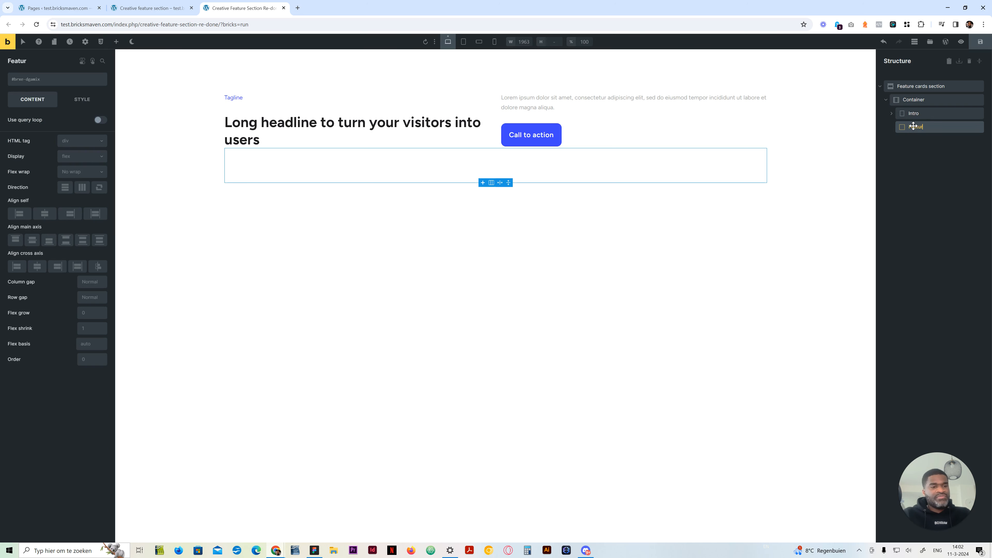
pyautogui.write('e Grid wrapper')
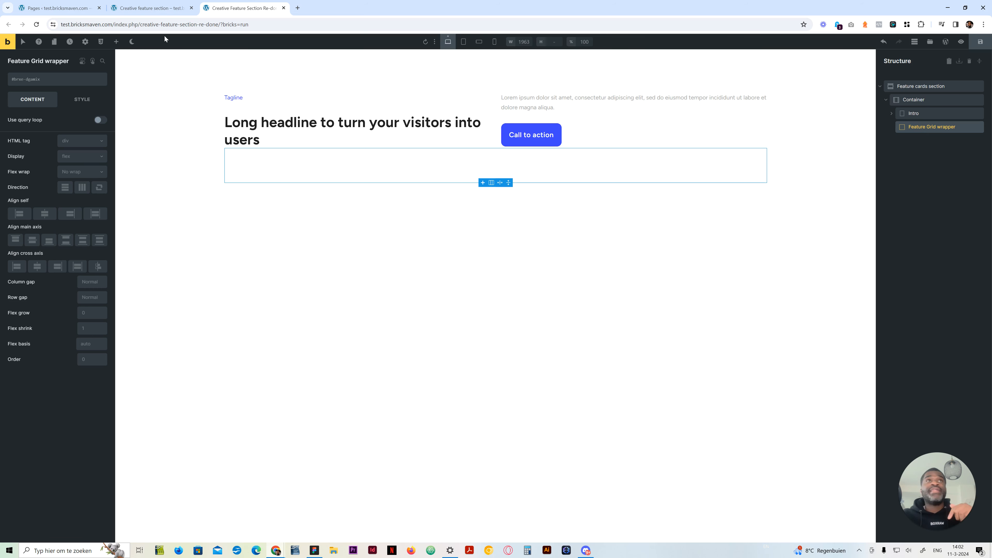
# Add two blocks inside the Feature Grid wrapper
pyautogui.click(117, 42)
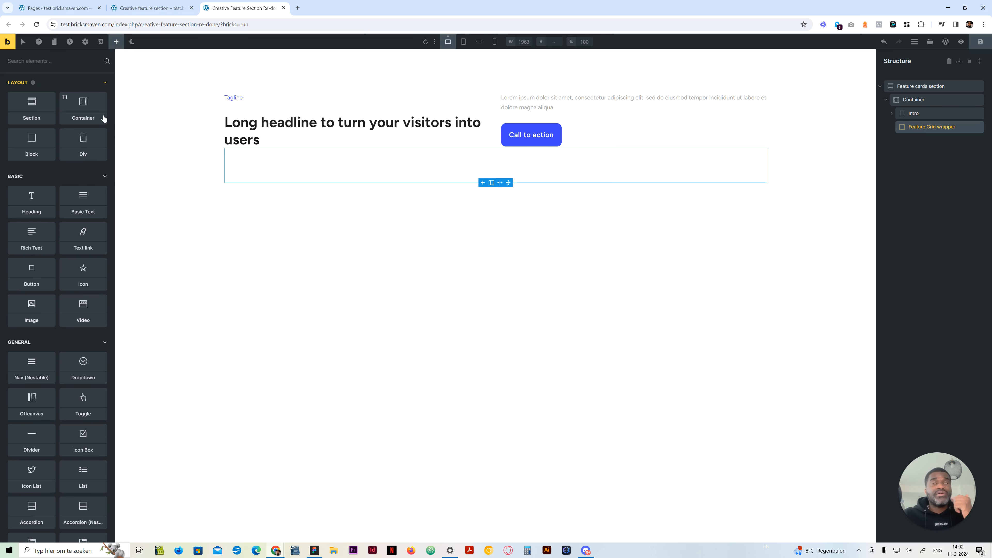
pyautogui.click(30, 162)
pyautogui.click(31, 162)
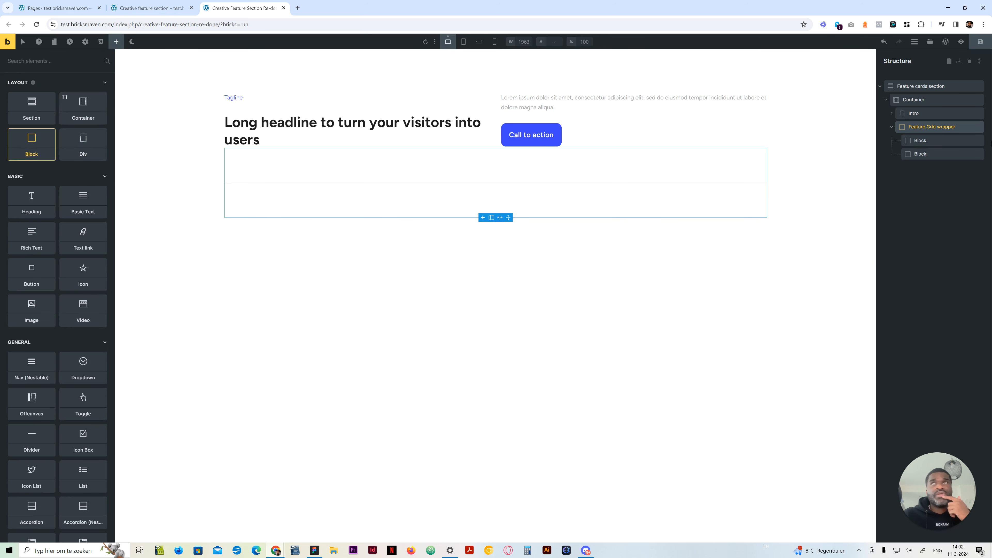
# Rename the two blocks inside the Feature Grid wrapper "Feature Grid ul" and "Media"
pyautogui.click(918, 141)
pyautogui.write('Feat')
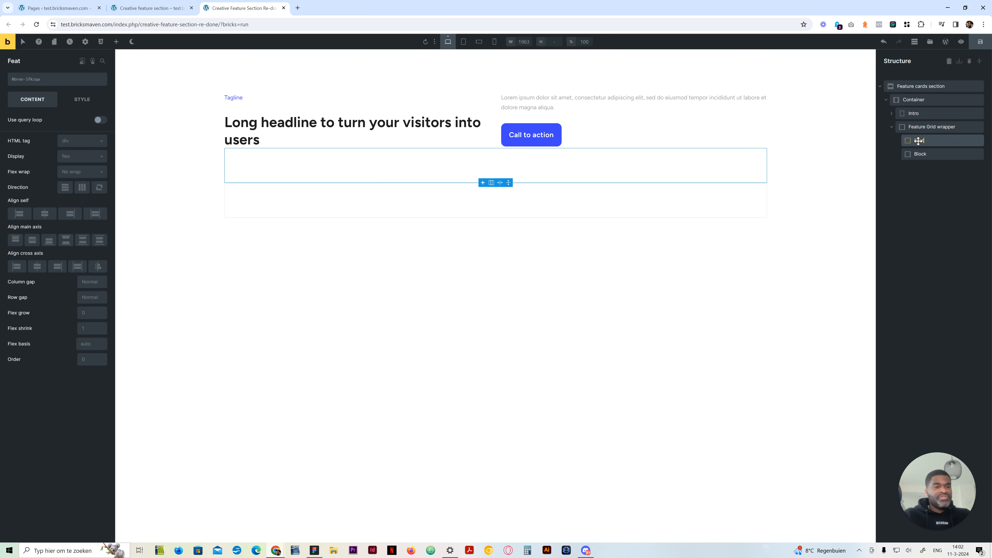
pyautogui.write('ure')
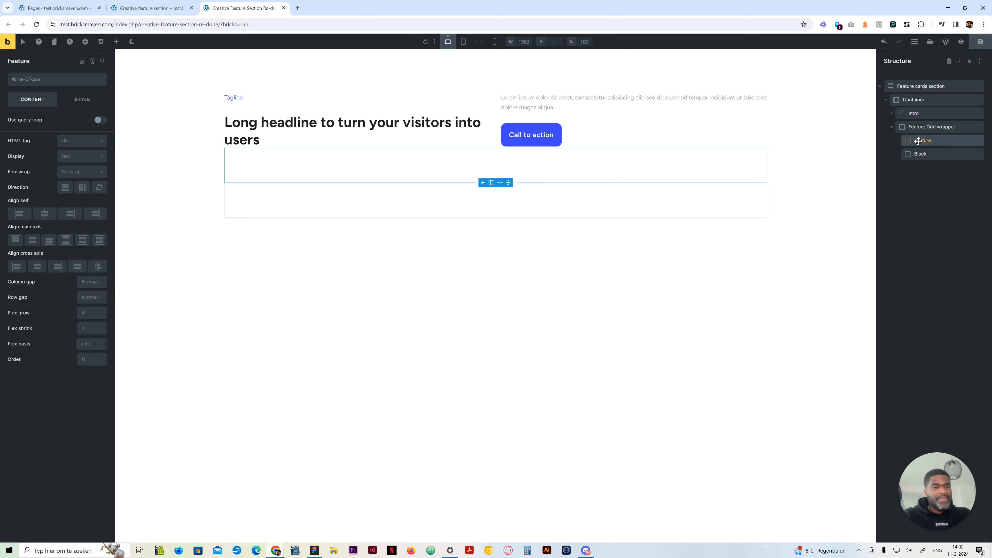
pyautogui.write(' Grid ul')
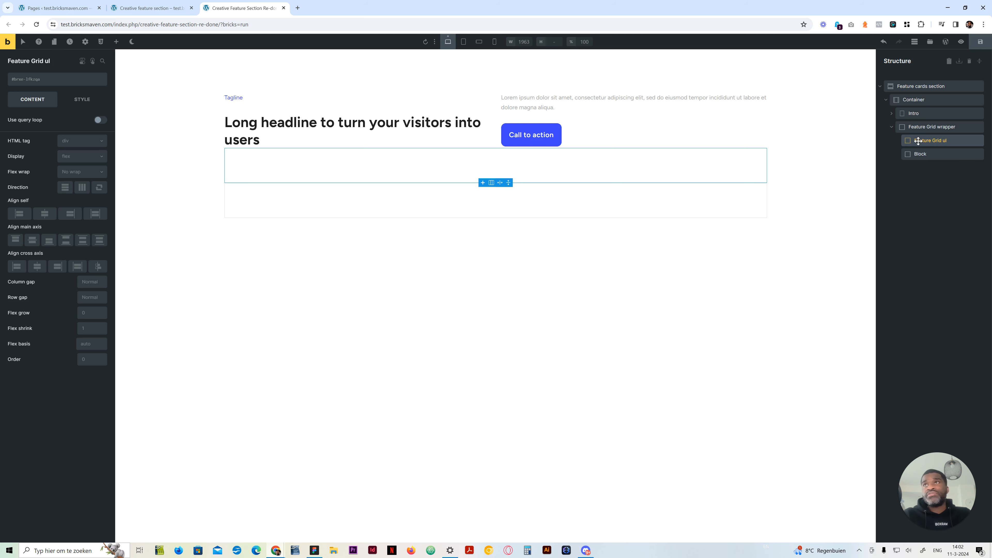
pyautogui.doubleClick(918, 154)
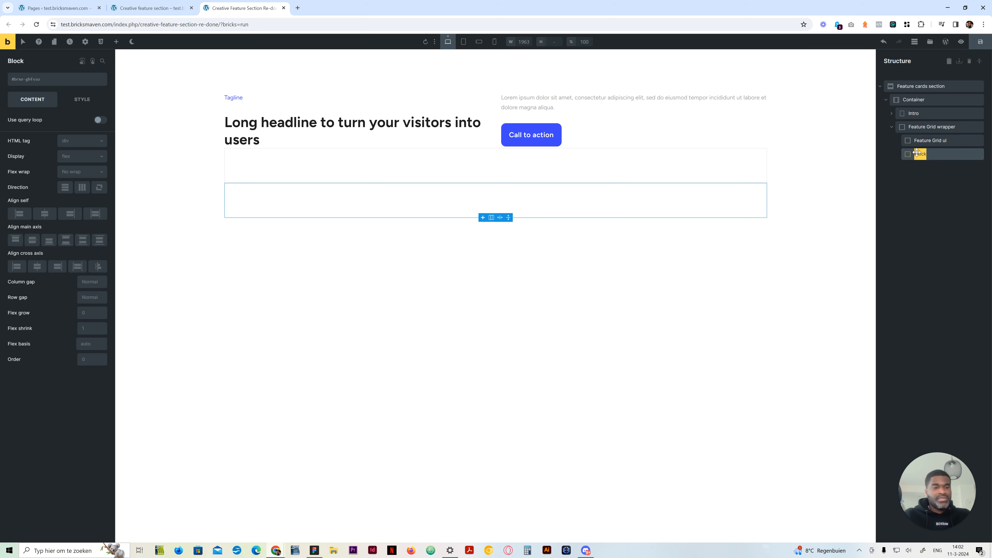
pyautogui.write('Media')
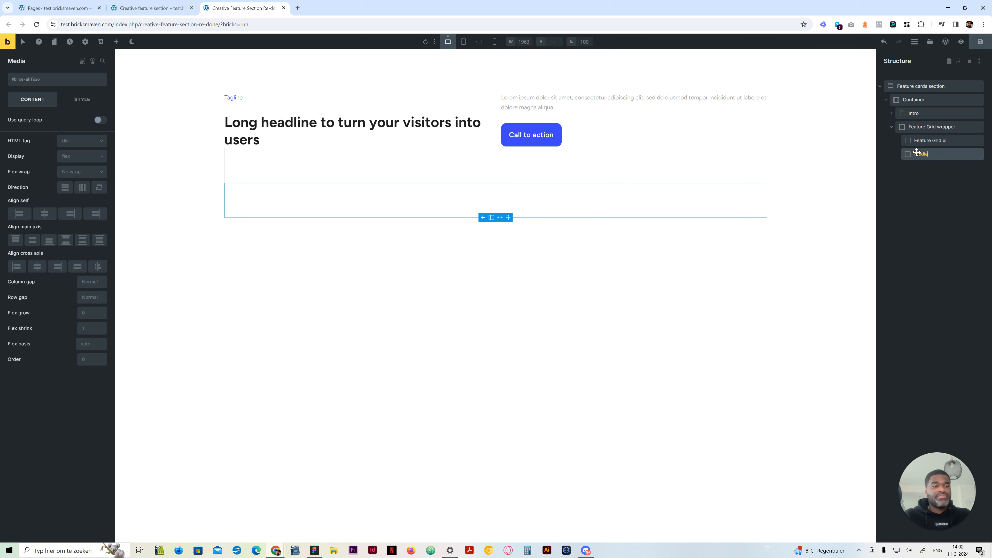
pyautogui.press('Return')
# Add an Image element inside the Media block and set its HTML tag to figure
pyautogui.click(115, 42)
pyautogui.write('ia')
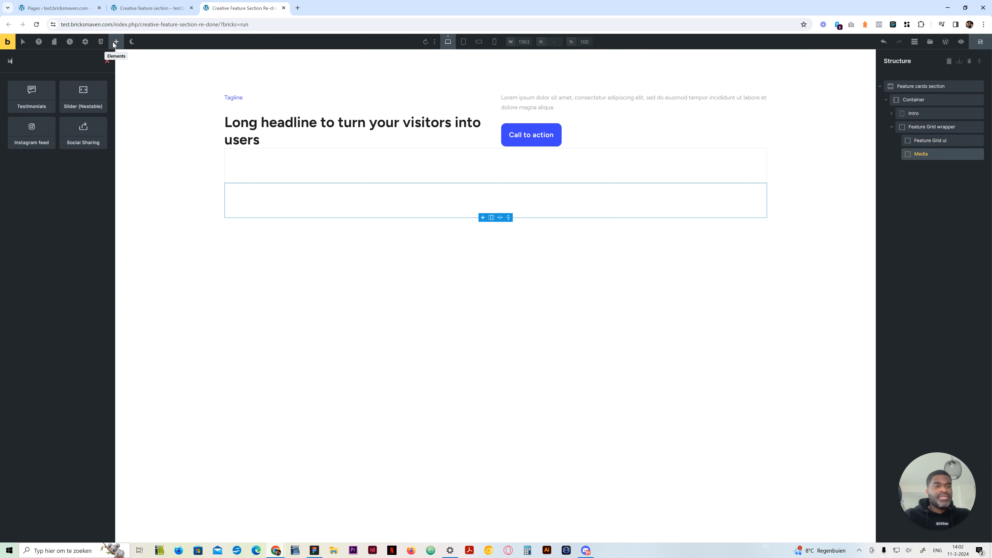
pyautogui.write('m')
pyautogui.write('image')
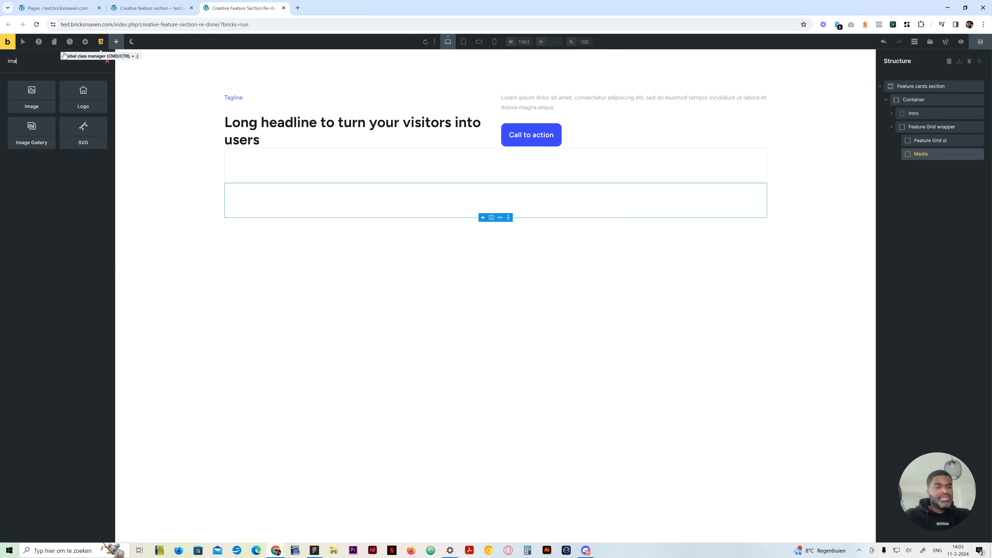
pyautogui.click(26, 107)
pyautogui.click(925, 167)
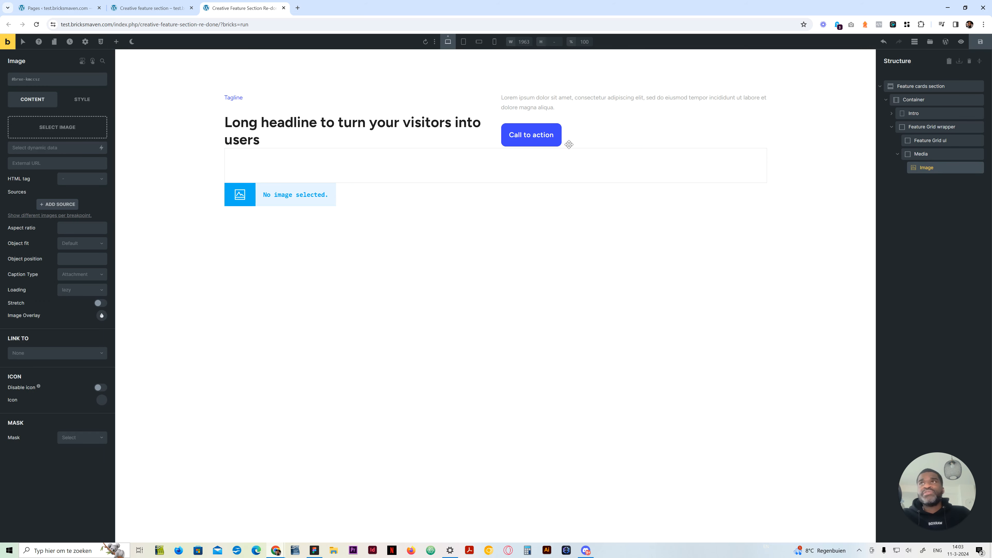
pyautogui.click(95, 182)
pyautogui.click(77, 192)
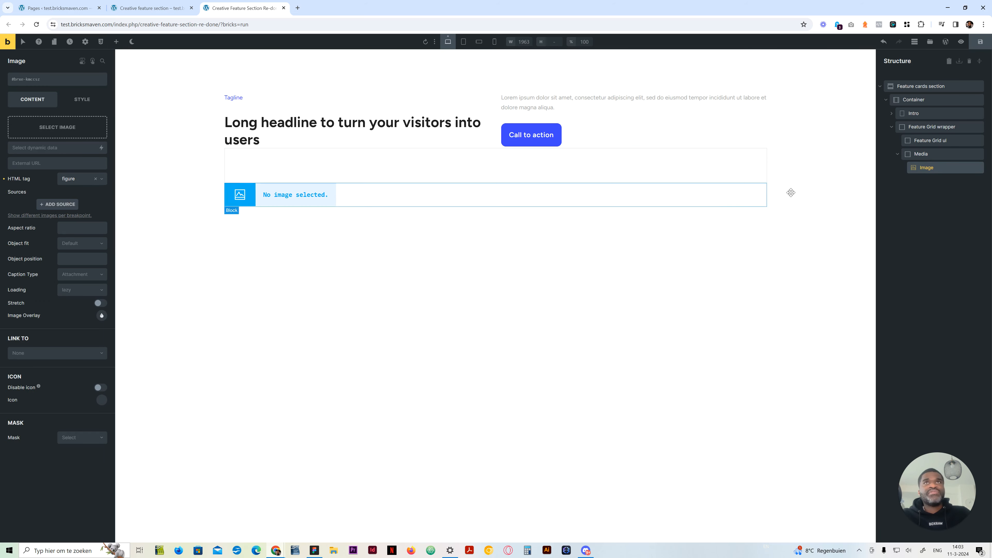
# Add a block inside Feature Grid ul and rename it "Feature Card"
pyautogui.click(912, 153)
pyautogui.click(921, 140)
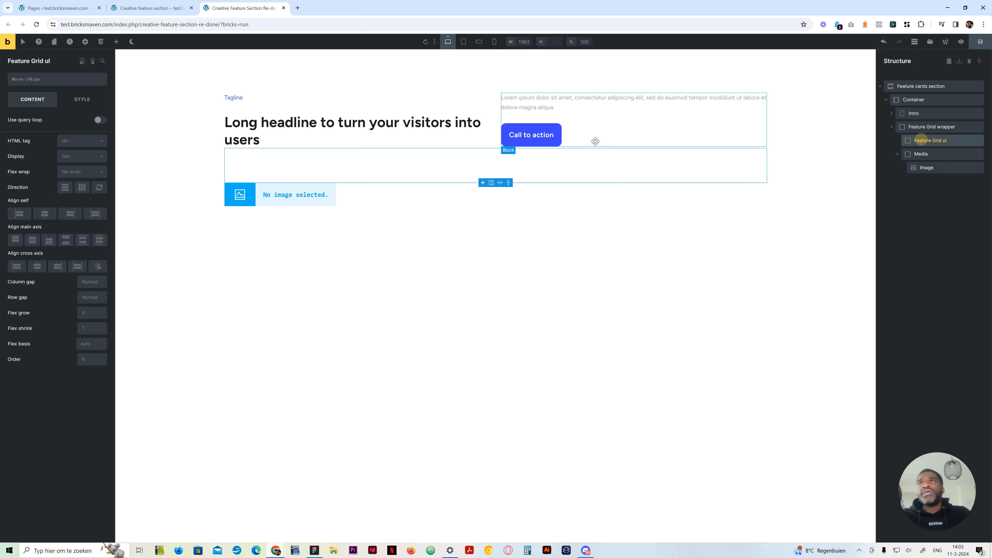
pyautogui.click(116, 42)
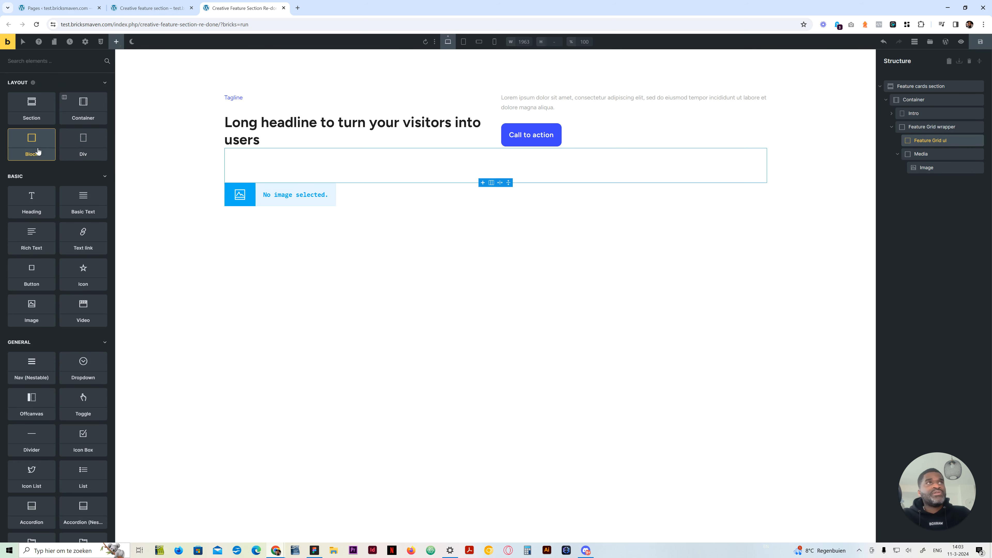
pyautogui.moveTo(32, 146); pyautogui.dragTo(932, 155)
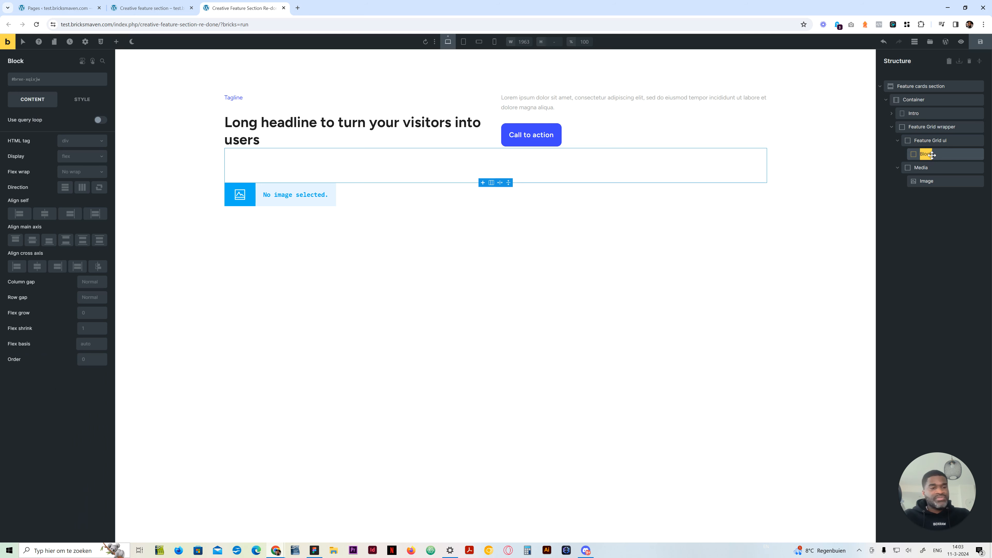
pyautogui.write('Feature Card')
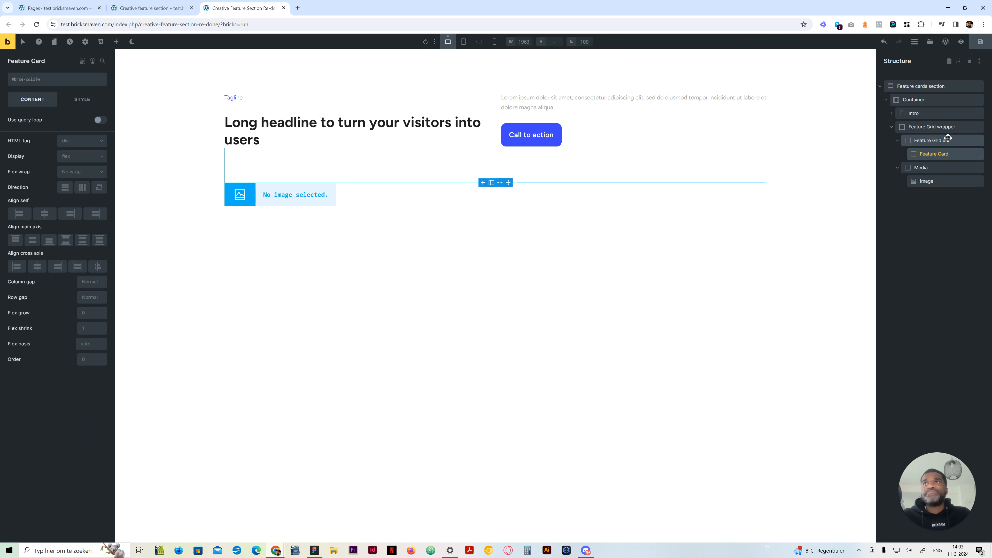
# Add a Heading and a Basic Text element inside the Feature Card and rename the Basic Text "Text"
pyautogui.click(116, 41)
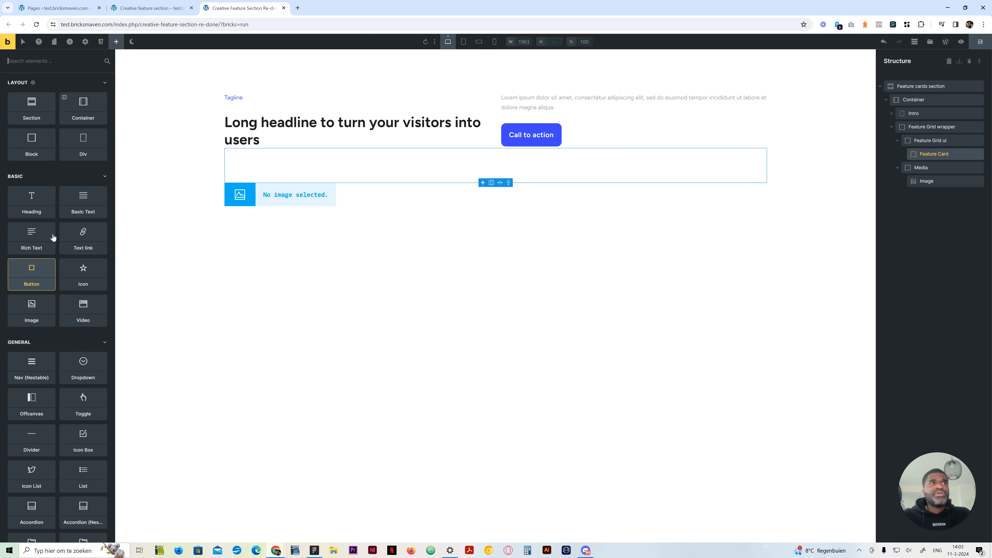
pyautogui.click(38, 204)
pyautogui.click(77, 202)
pyautogui.doubleClick(943, 184)
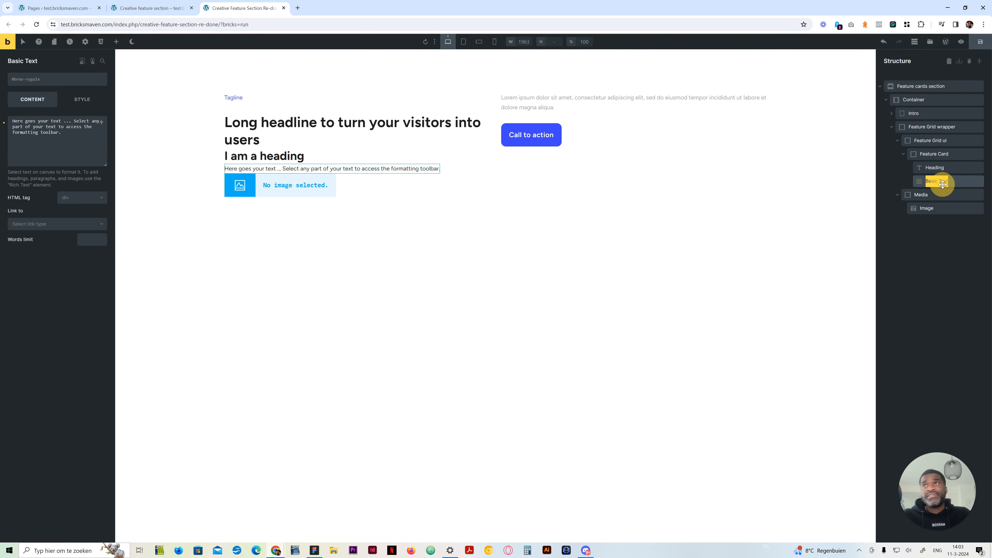
pyautogui.write('Text')
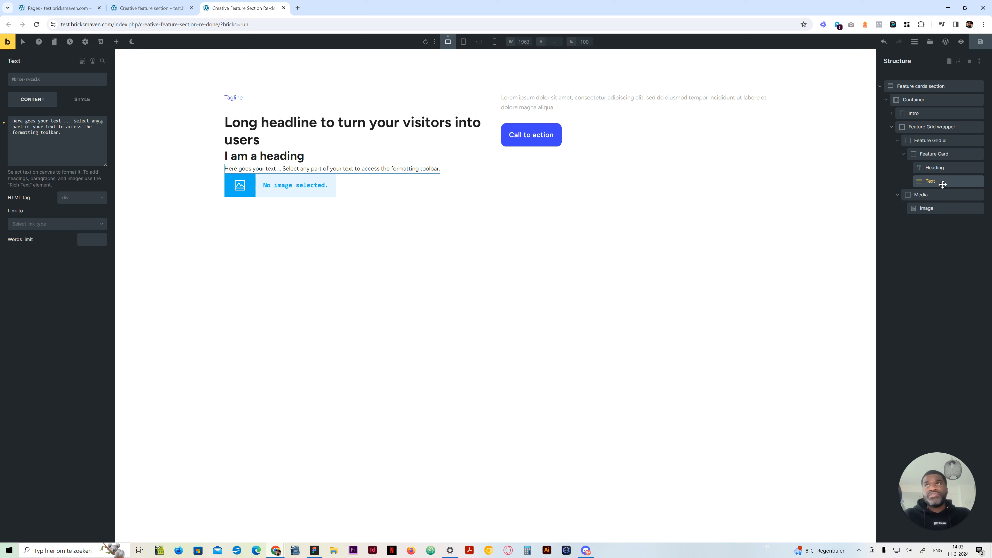
# Add two blocks to the Feature Card, nest the Heading and Text in the first one and rename it "Content"
pyautogui.click(938, 155)
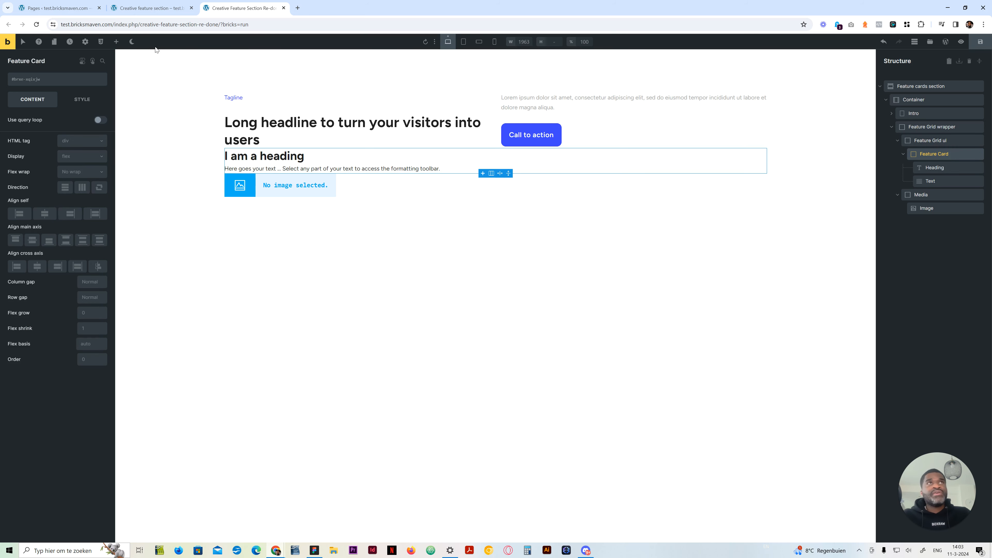
pyautogui.click(117, 43)
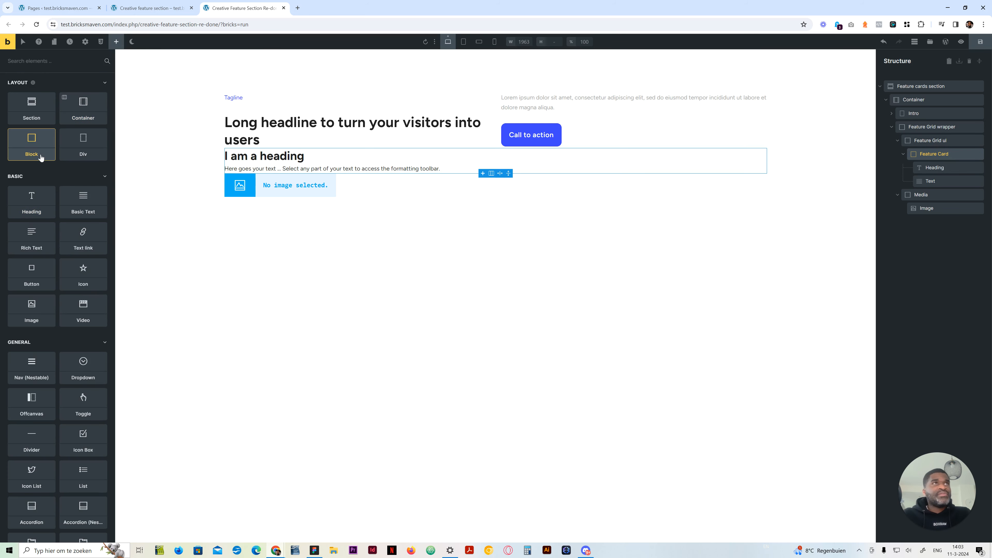
pyautogui.click(32, 145)
pyautogui.click(32, 144)
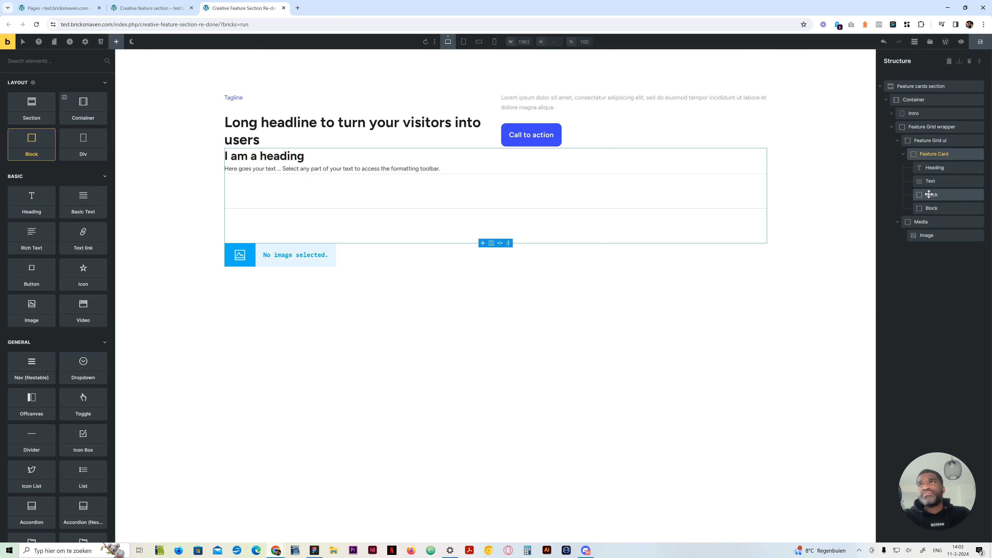
pyautogui.moveTo(929, 195); pyautogui.dragTo(932, 167)
pyautogui.doubleClick(932, 167)
pyautogui.write('Content')
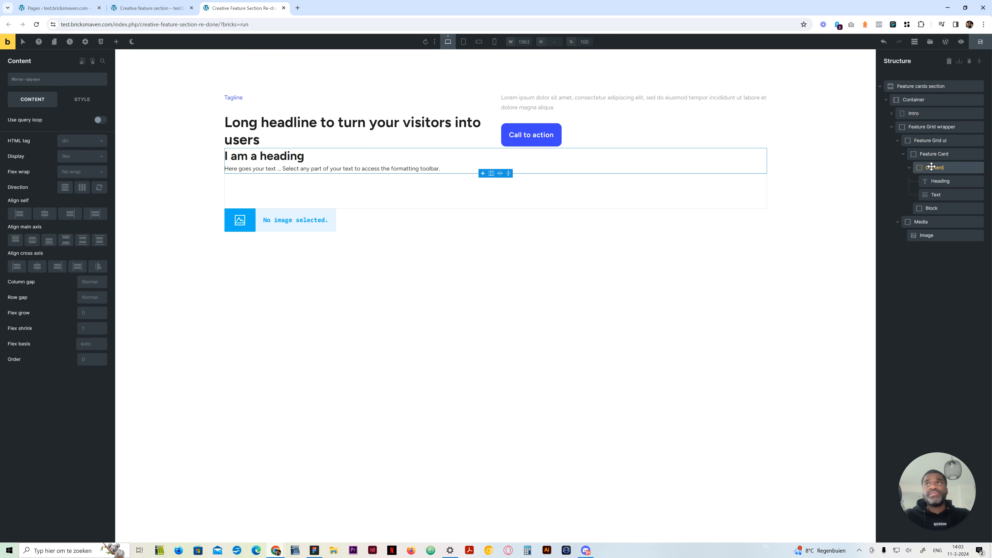
pyautogui.press('Return')
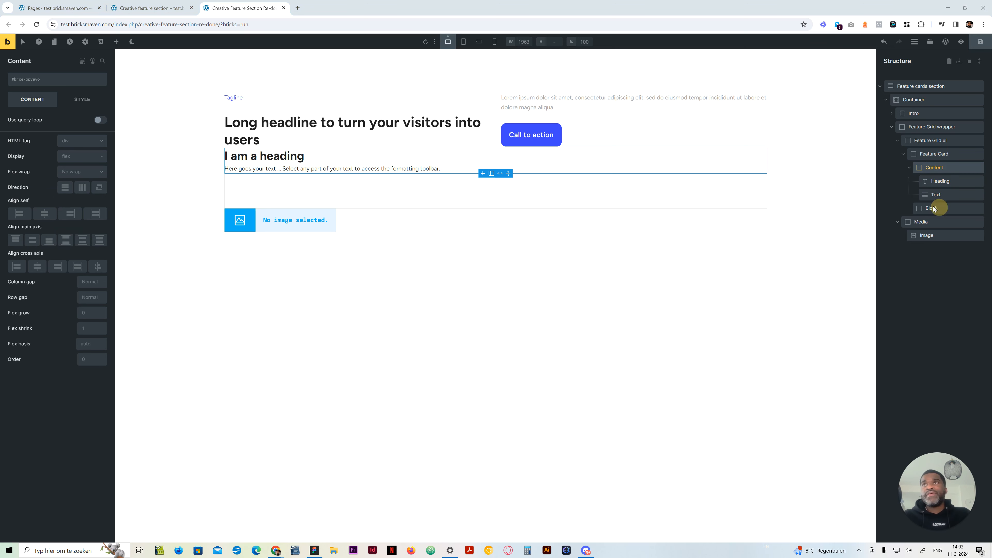
# Add an Icon element inside the Feature Card's remaining block and rename that block "Icon wrapper"
pyautogui.click(116, 41)
pyautogui.write('icon')
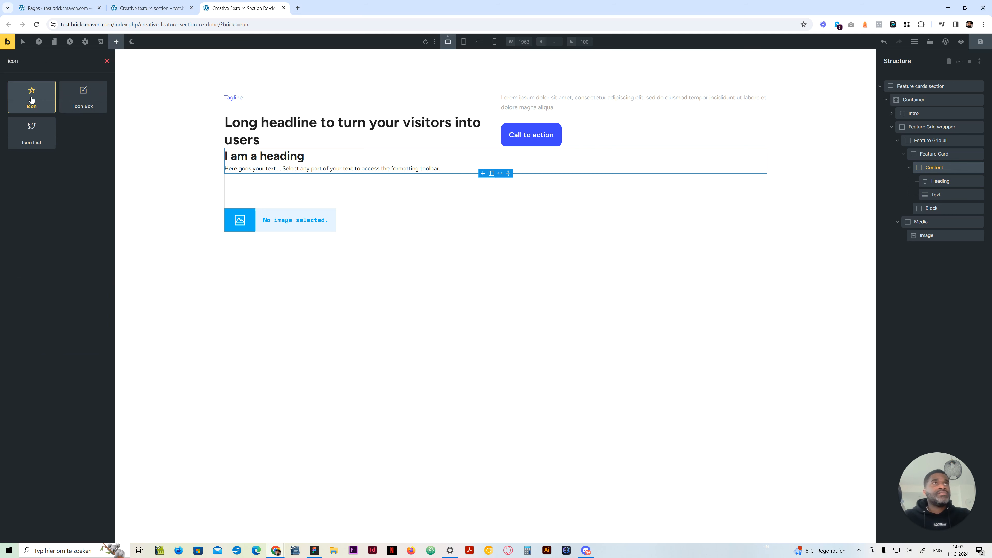
pyautogui.moveTo(31, 101); pyautogui.dragTo(975, 228)
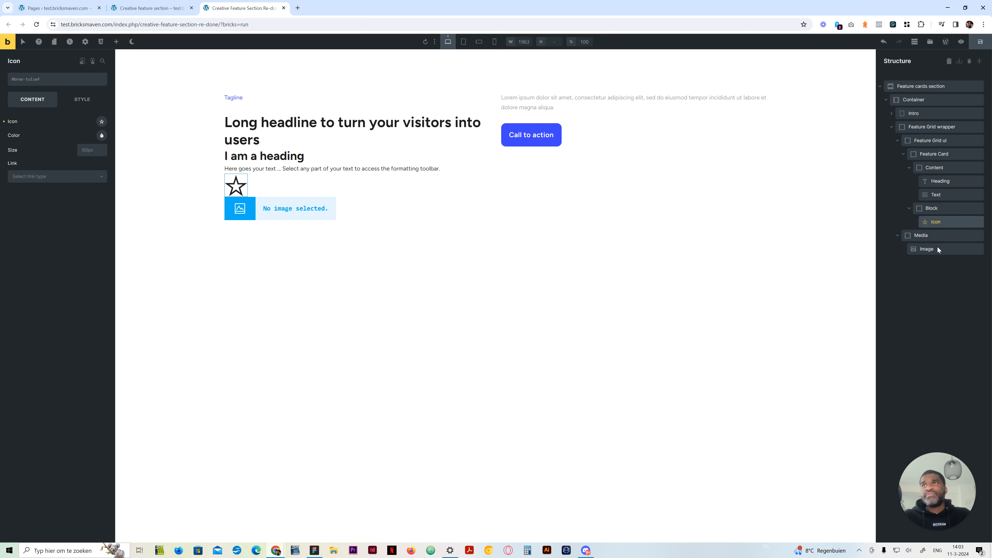
pyautogui.doubleClick(931, 209)
pyautogui.write('Icon w')
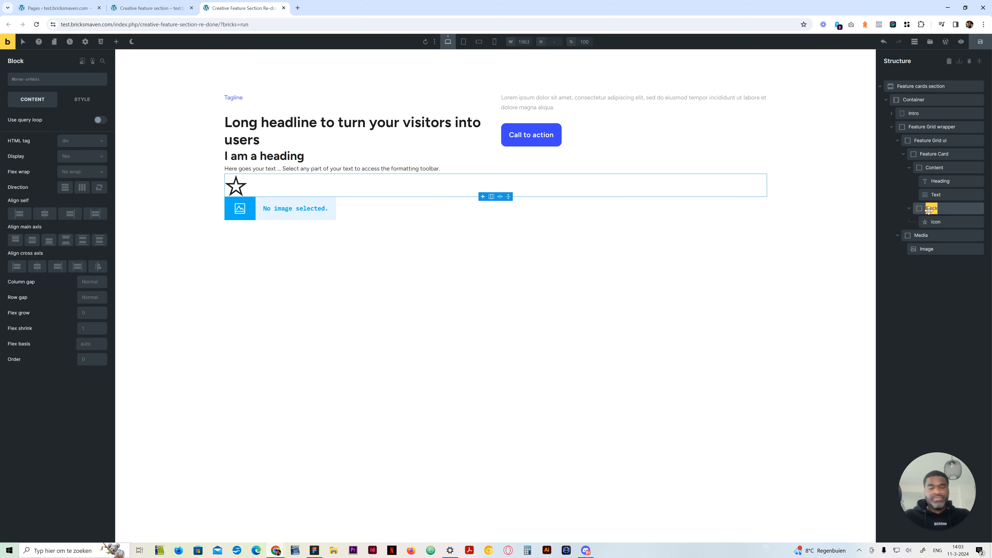
pyautogui.write('rapper')
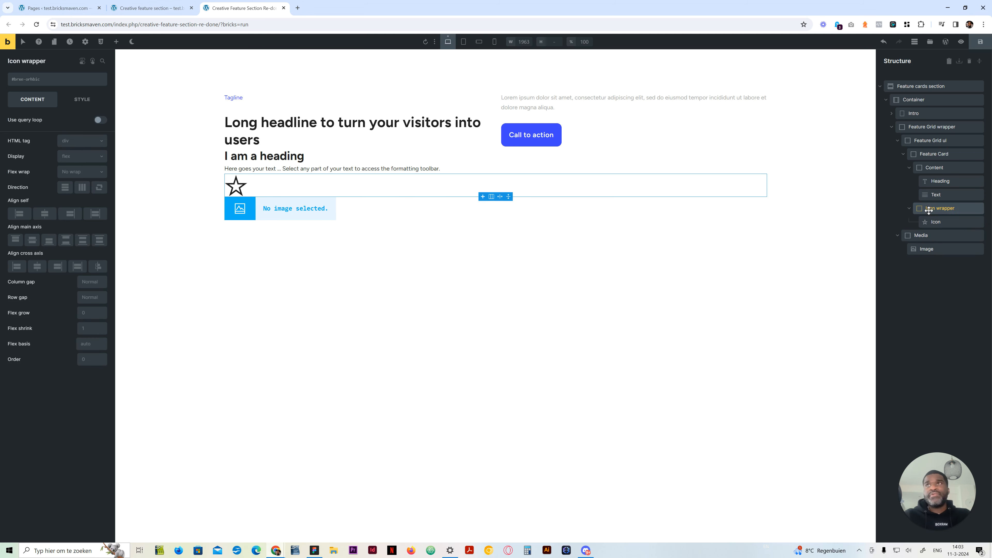
pyautogui.press('Return')
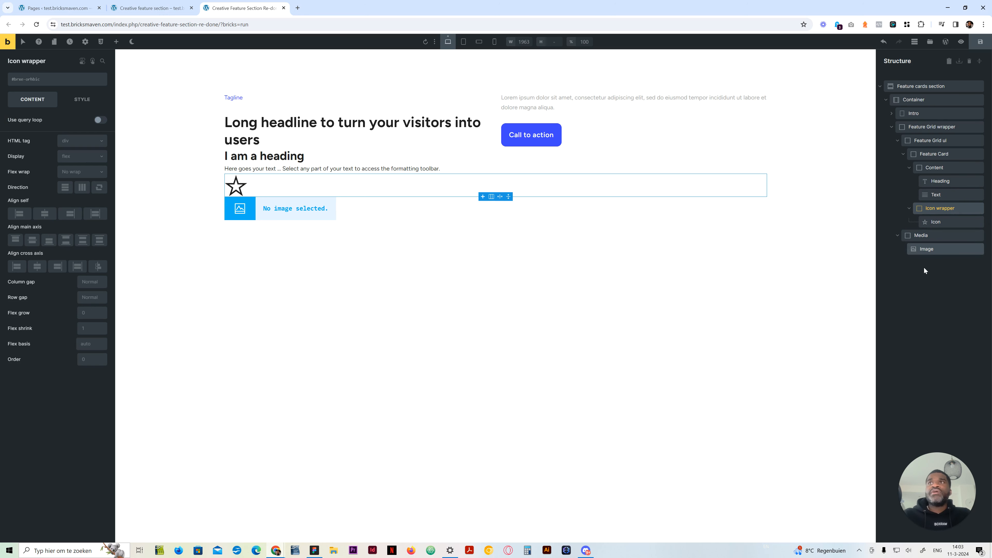
# Set the HTML tag of Feature Grid ul to ul and that of the Feature Card to li
pyautogui.click(903, 154)
pyautogui.click(903, 154)
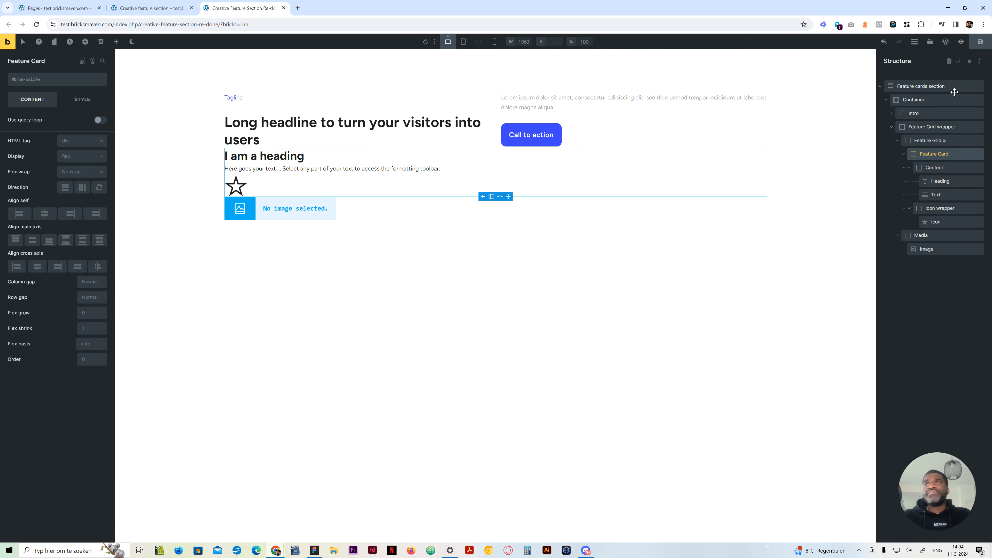
pyautogui.click(932, 141)
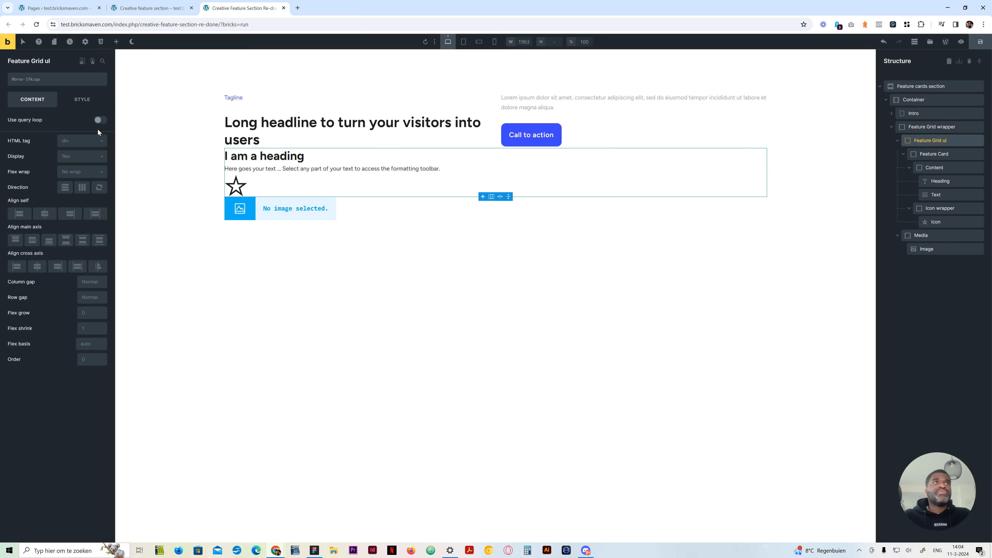
pyautogui.click(80, 141)
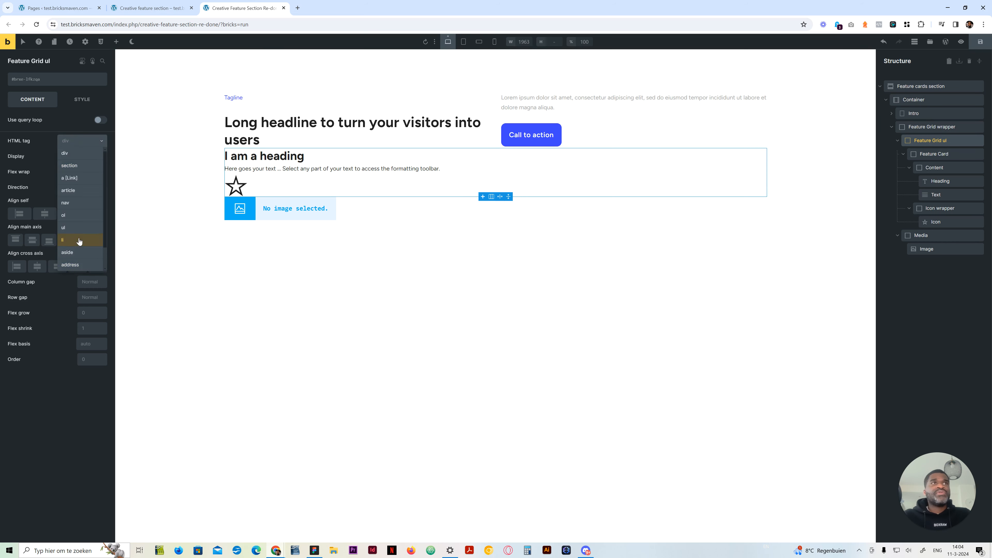
pyautogui.click(79, 230)
pyautogui.click(936, 154)
pyautogui.click(83, 140)
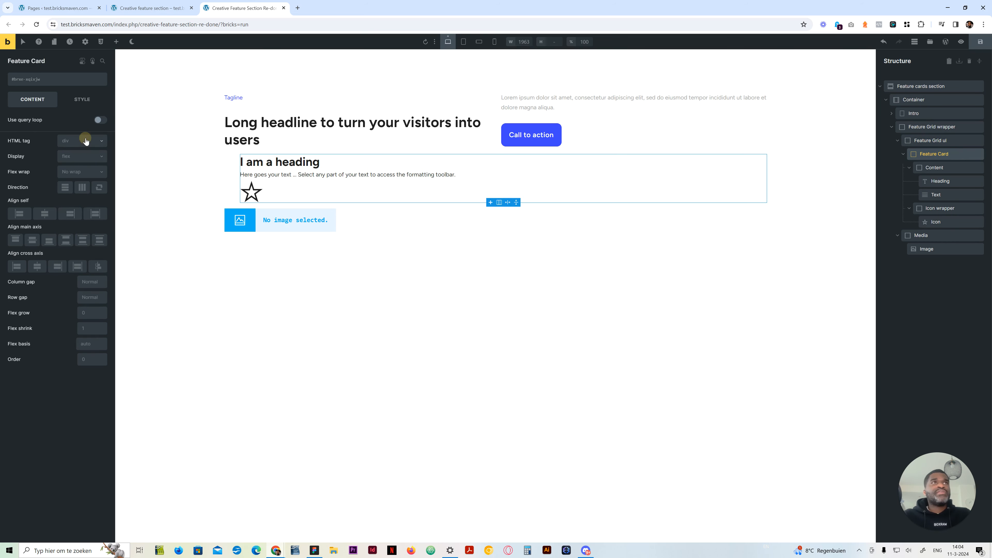
pyautogui.click(78, 240)
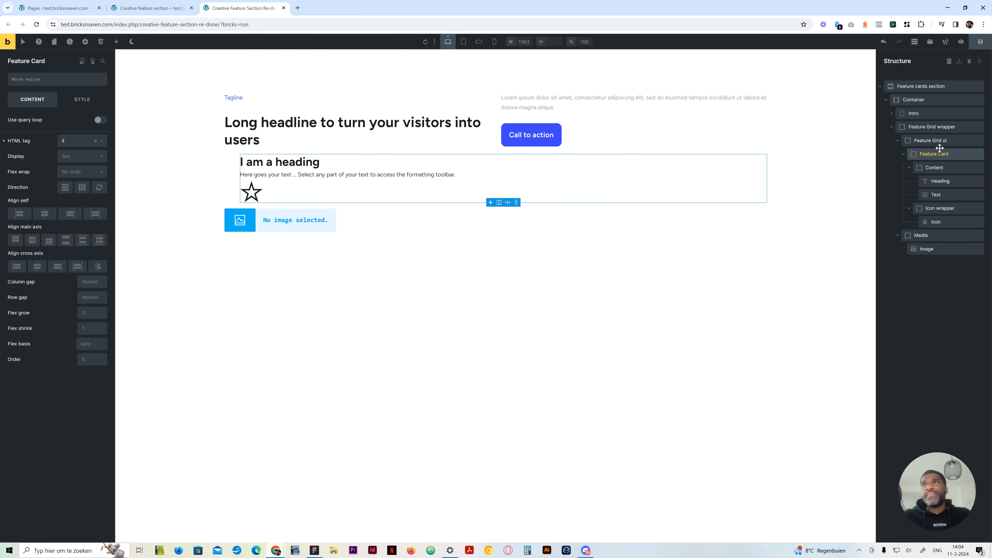
# Set the HTML tag of the Feature Card's Text element to p, and check the Image element's tag
pyautogui.click(940, 181)
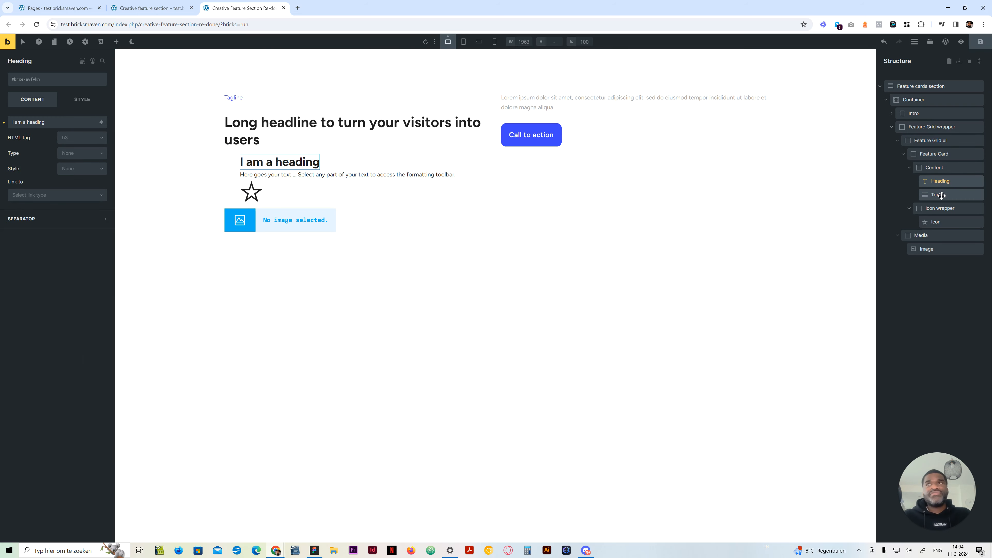
pyautogui.click(942, 195)
pyautogui.click(78, 200)
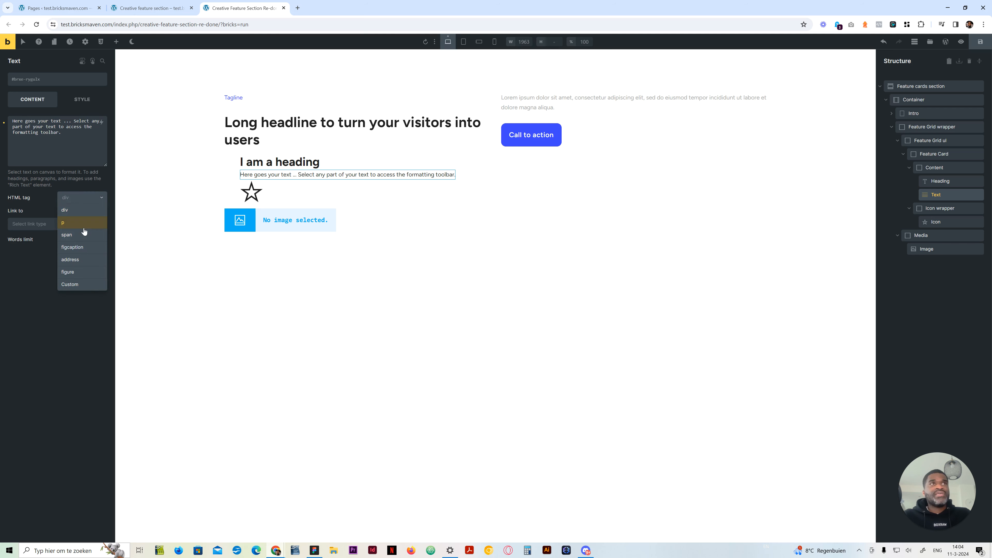
pyautogui.click(84, 228)
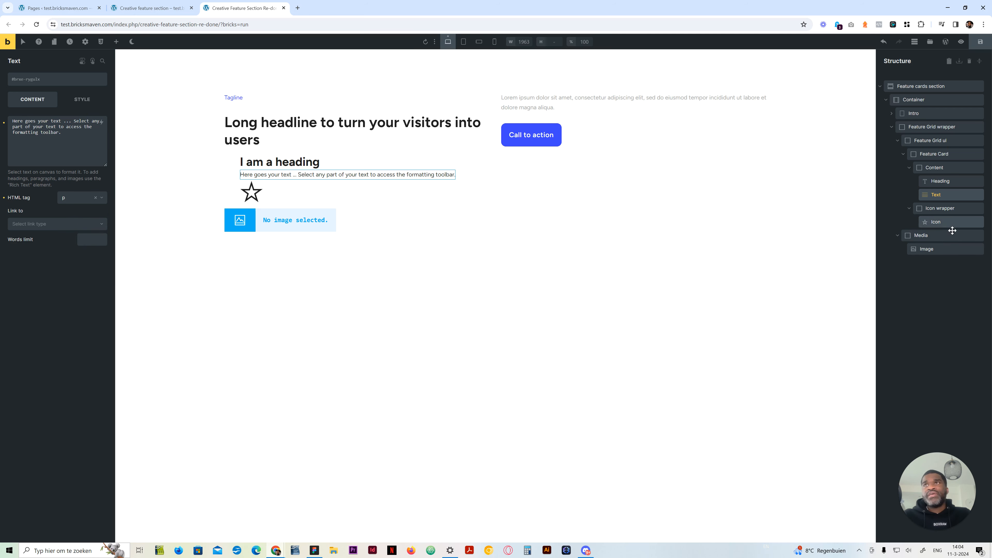
pyautogui.click(942, 249)
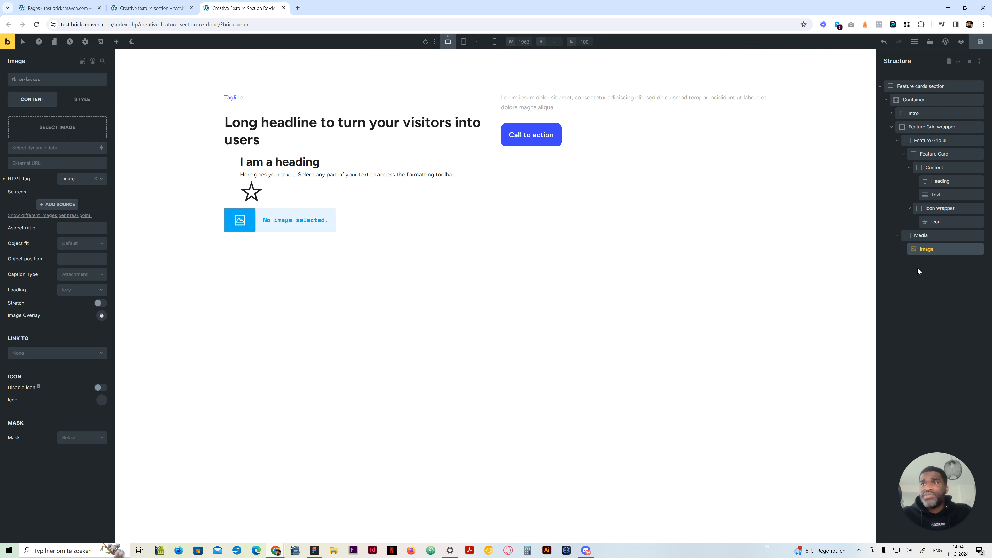
# Create the class feature-35a on the Feature cards section, copying the class name for reuse
pyautogui.click(928, 89)
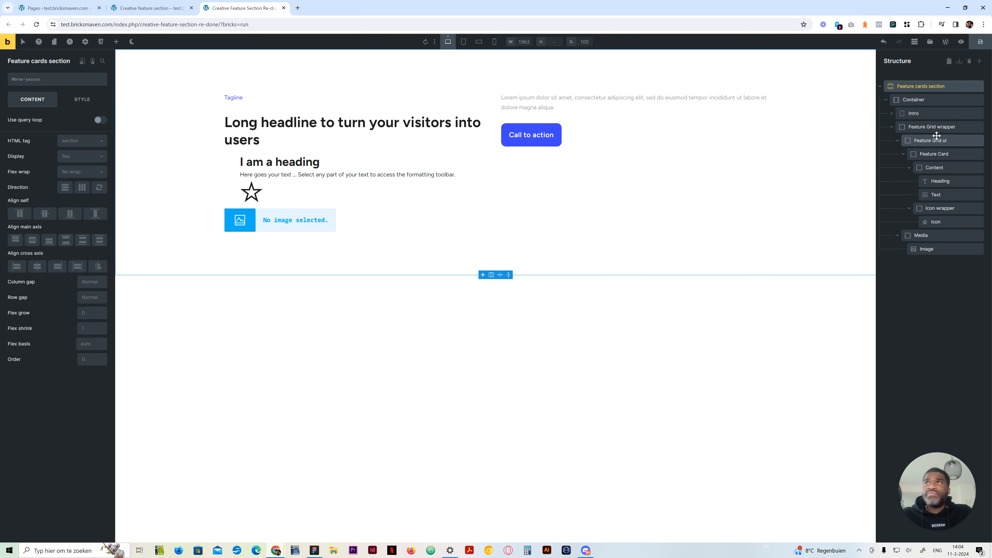
pyautogui.click(42, 86)
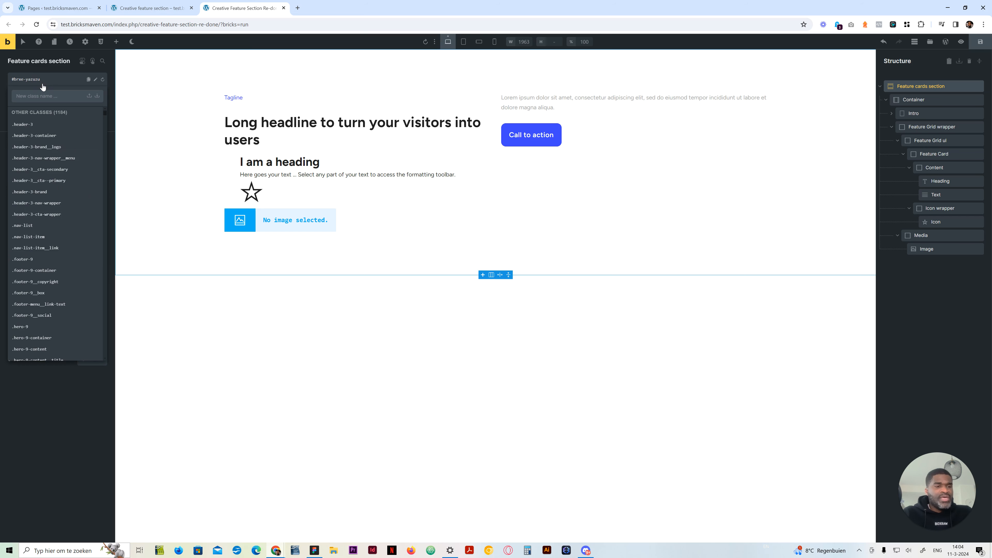
pyautogui.write('feature-')
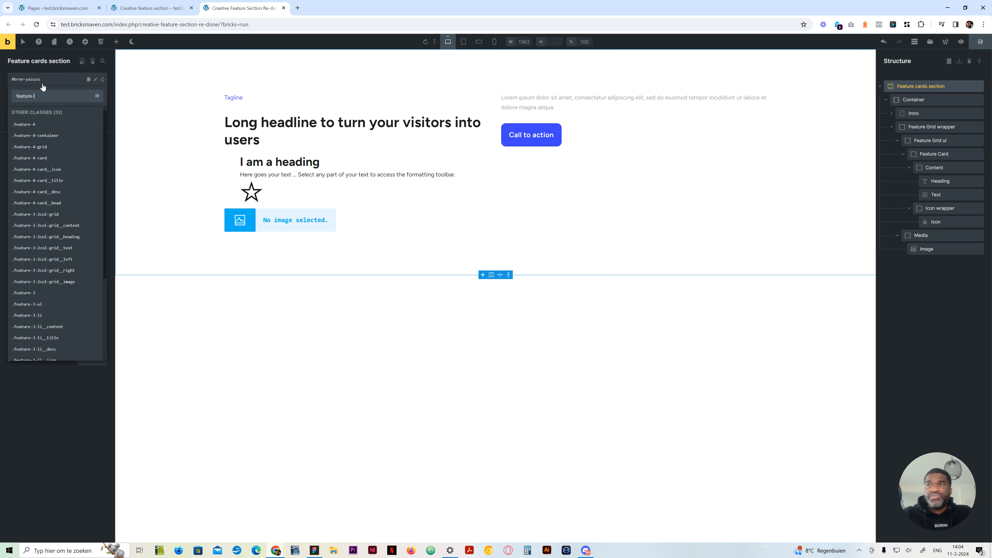
pyautogui.write('card')
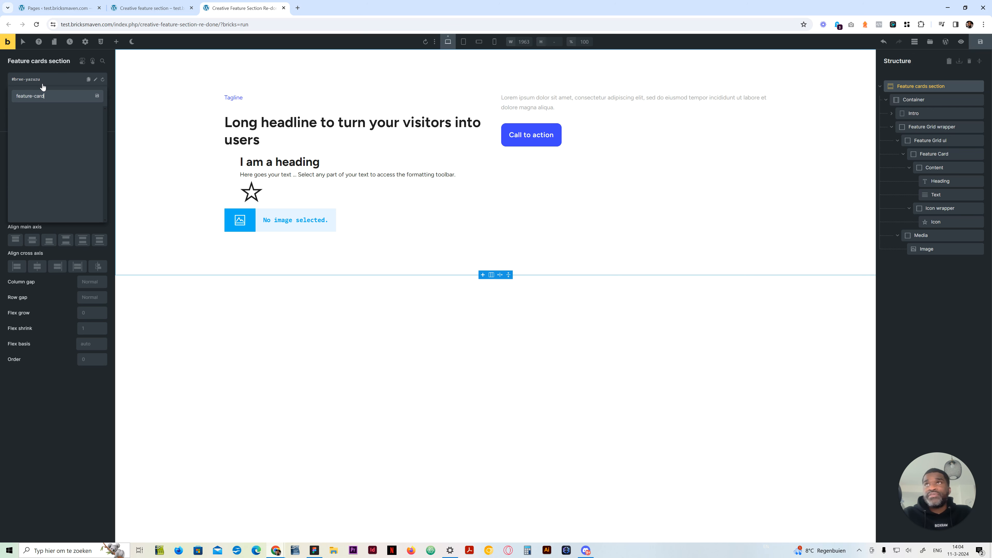
pyautogui.press('BackSpace')
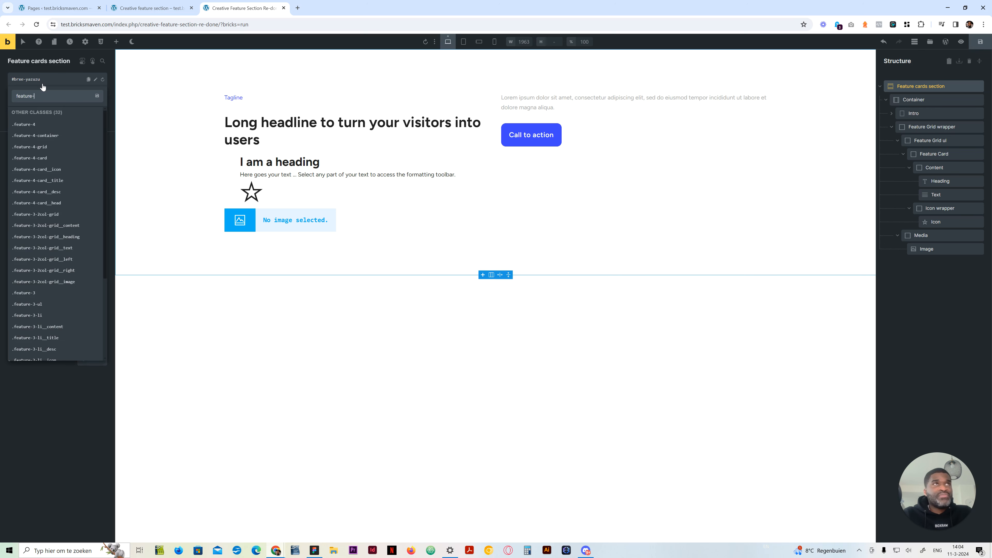
pyautogui.write('35a')
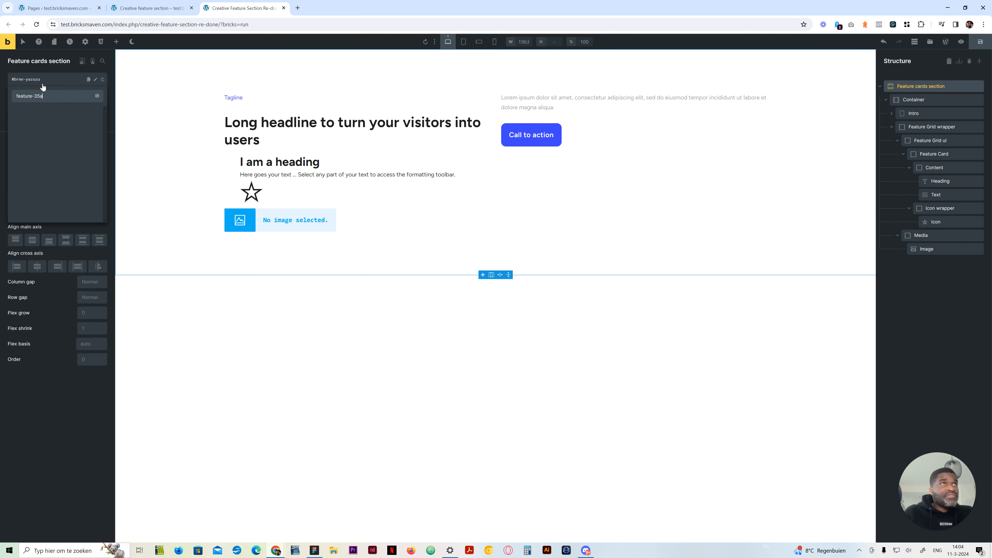
pyautogui.hotkey('ctrl', 'a')
pyautogui.hotkey('ctrl', 'c')
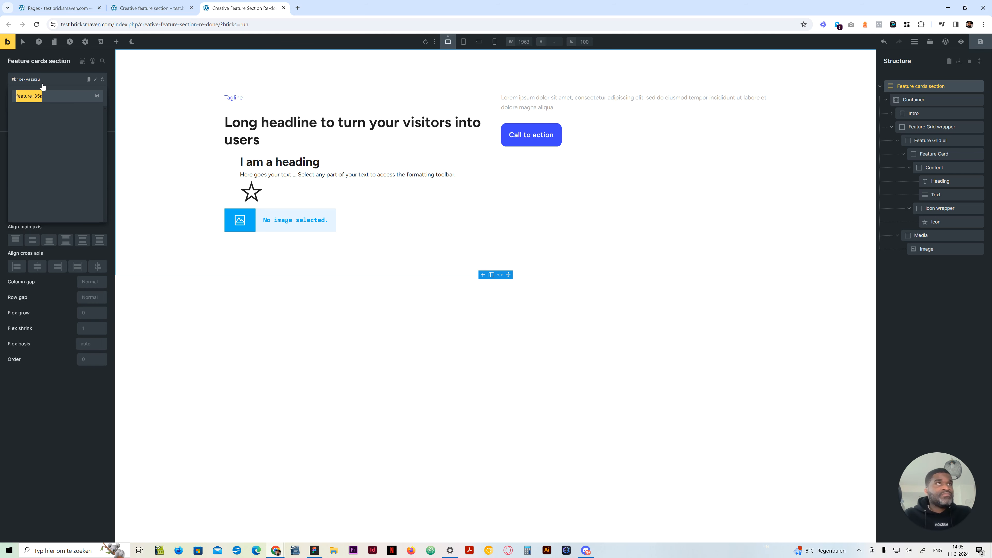
pyautogui.press('Return')
# Create the class feature-35a-container on the Container and rename that class feature-35a__container
pyautogui.click(936, 98)
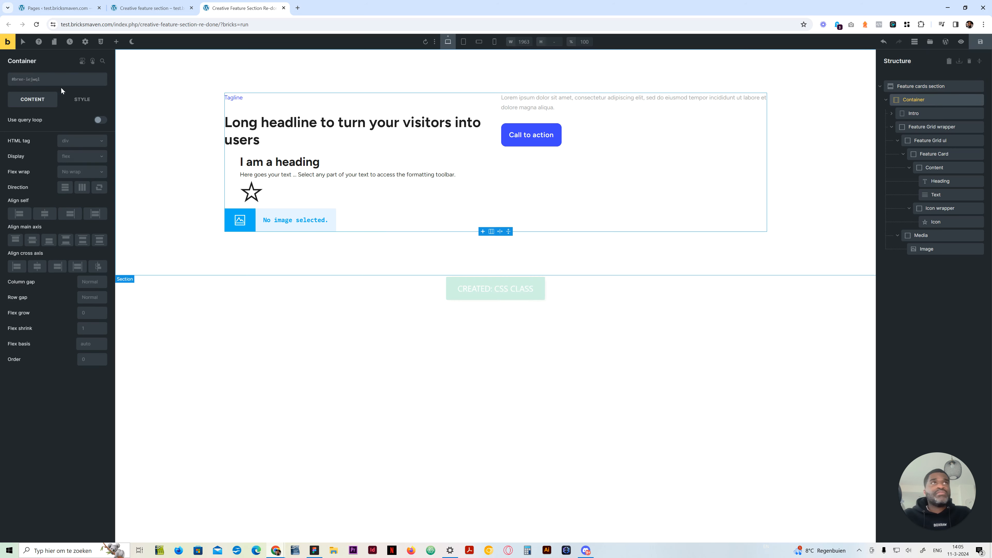
pyautogui.click(67, 79)
pyautogui.write('feature-35a__')
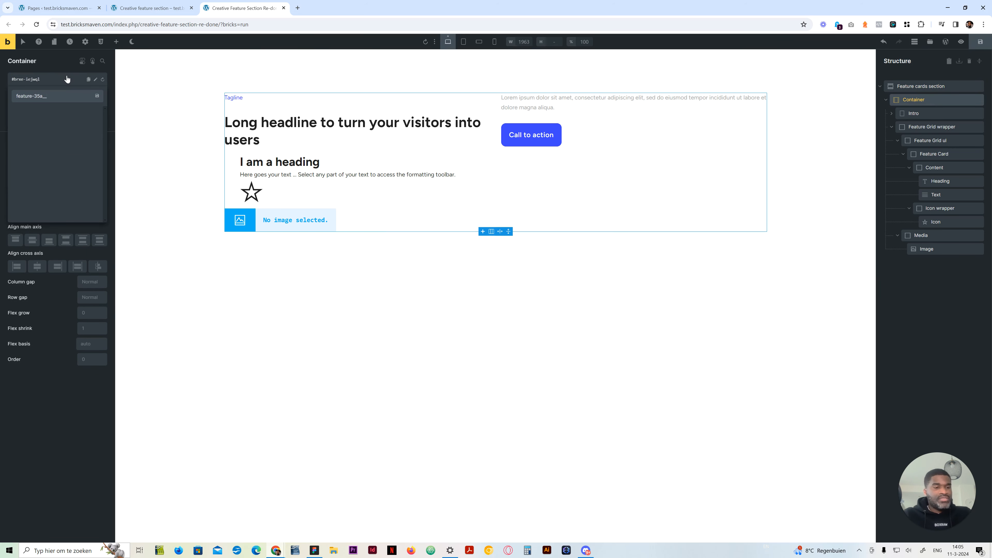
pyautogui.press('BackSpace')
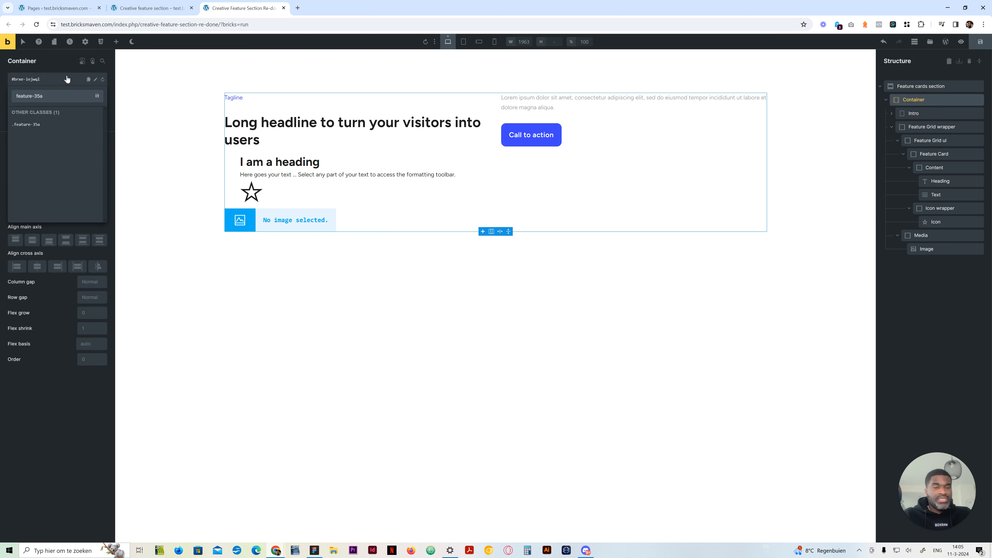
pyautogui.write('-container')
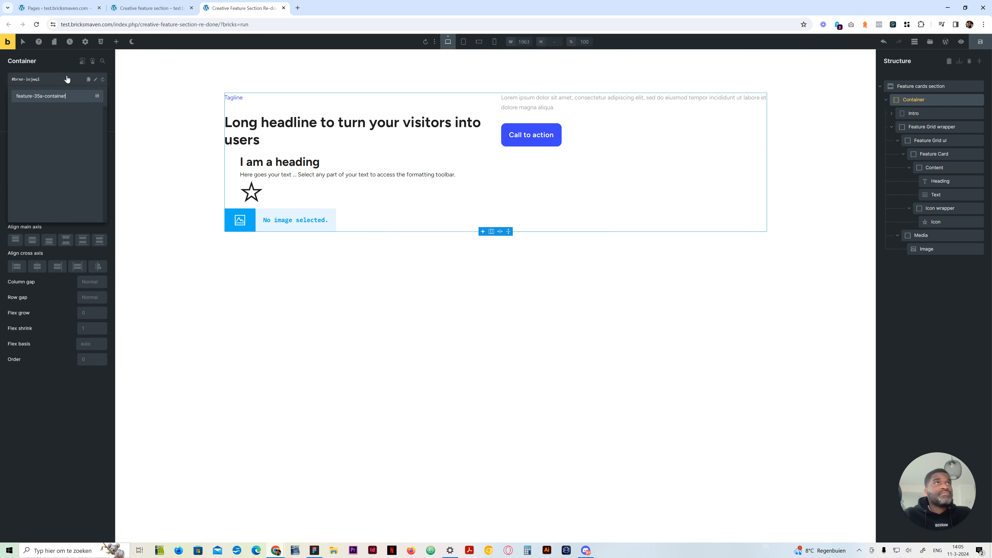
pyautogui.press('Return')
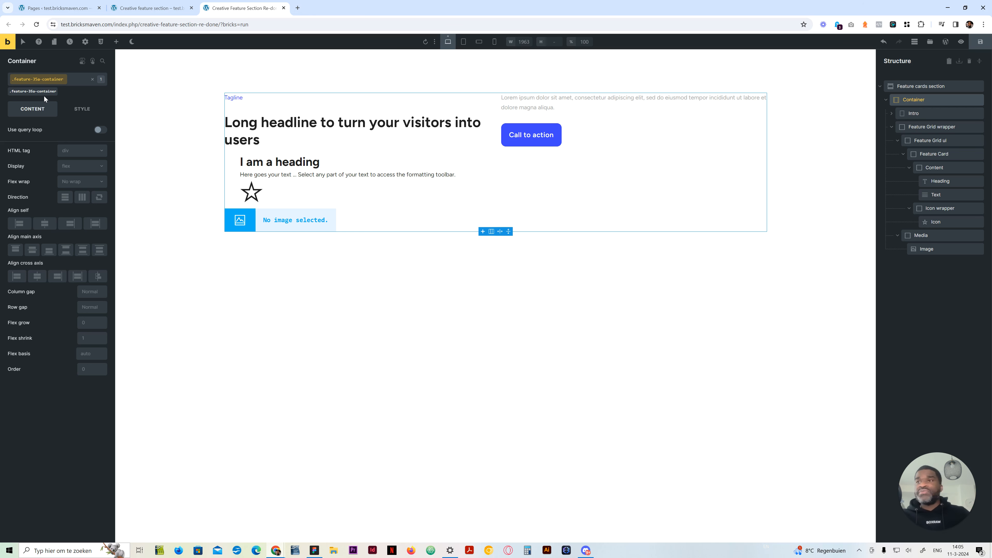
pyautogui.click(85, 80)
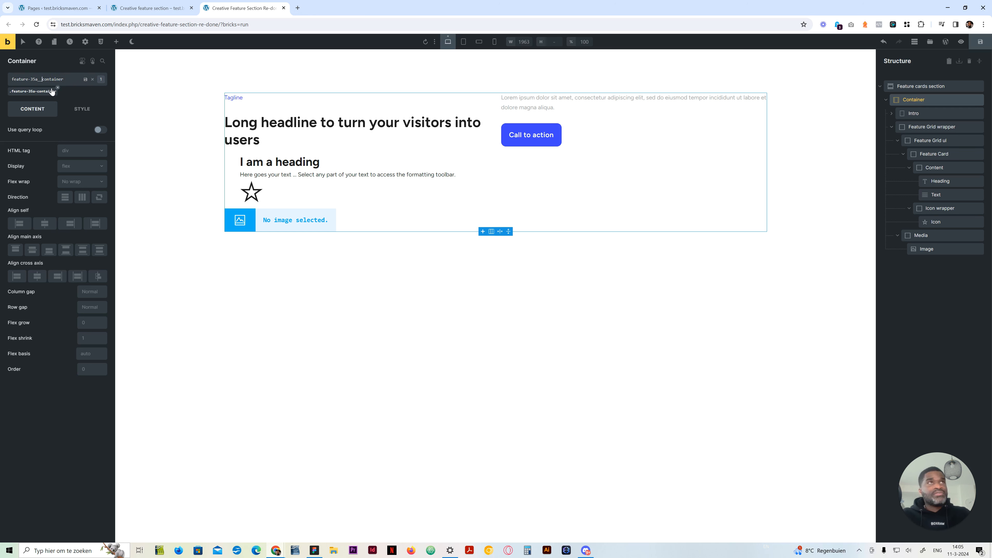
pyautogui.press('Return')
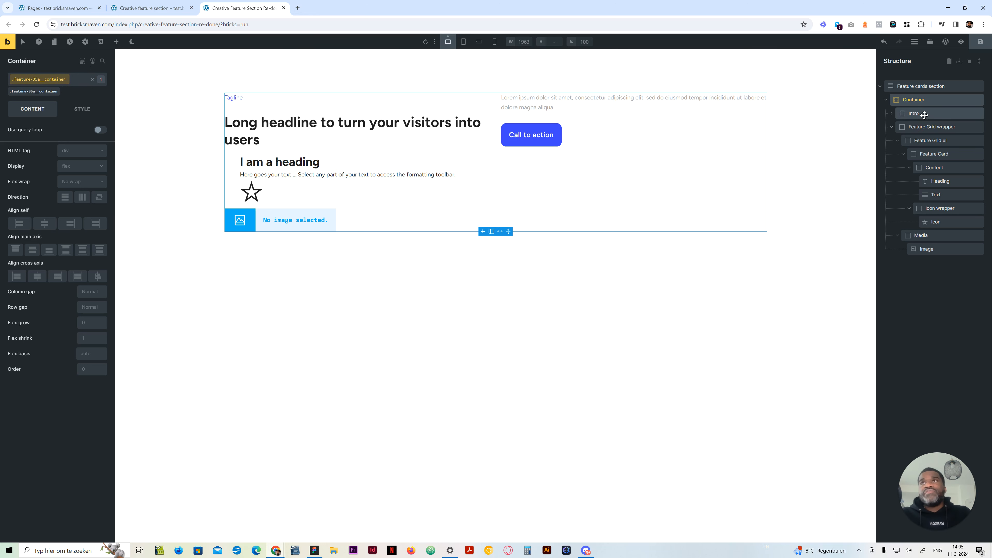
# Create the class feature-35a__wrapper on the Feature Grid wrapper
pyautogui.click(933, 127)
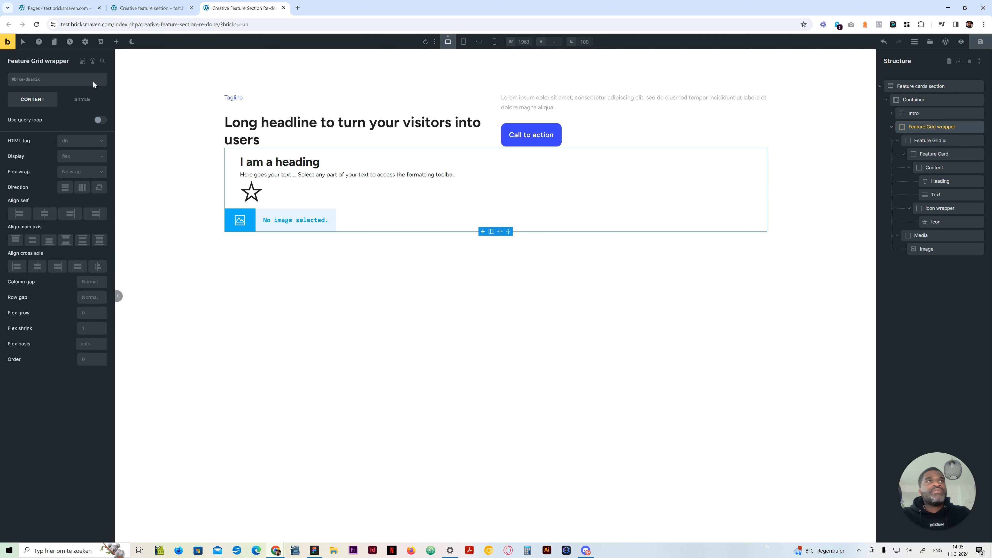
pyautogui.click(79, 82)
pyautogui.write('feature-35a__')
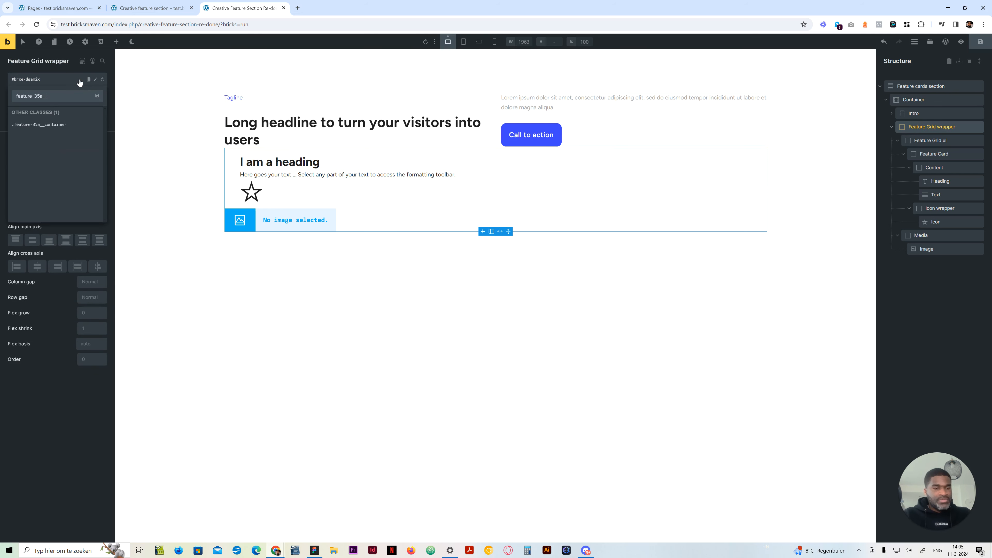
pyautogui.write('gri')
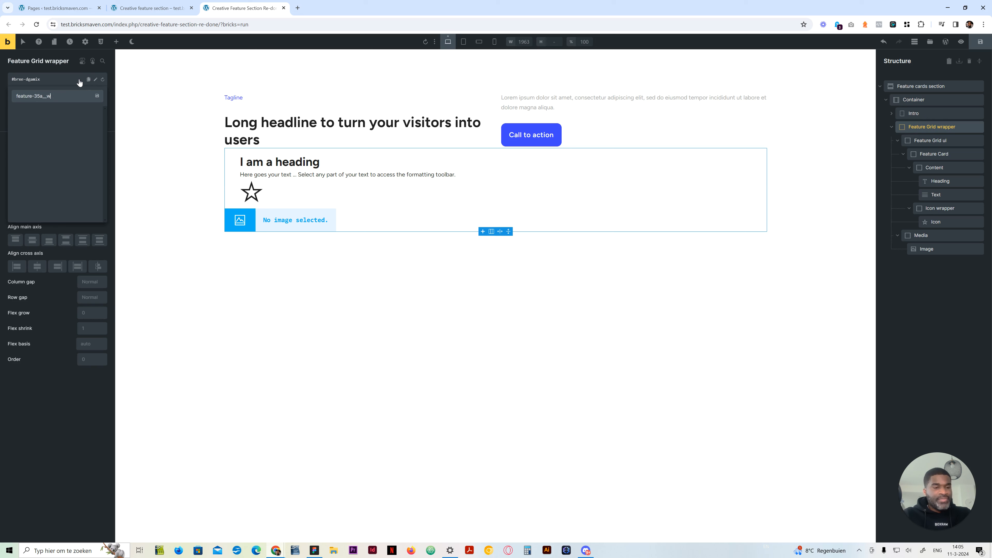
pyautogui.press('Return')
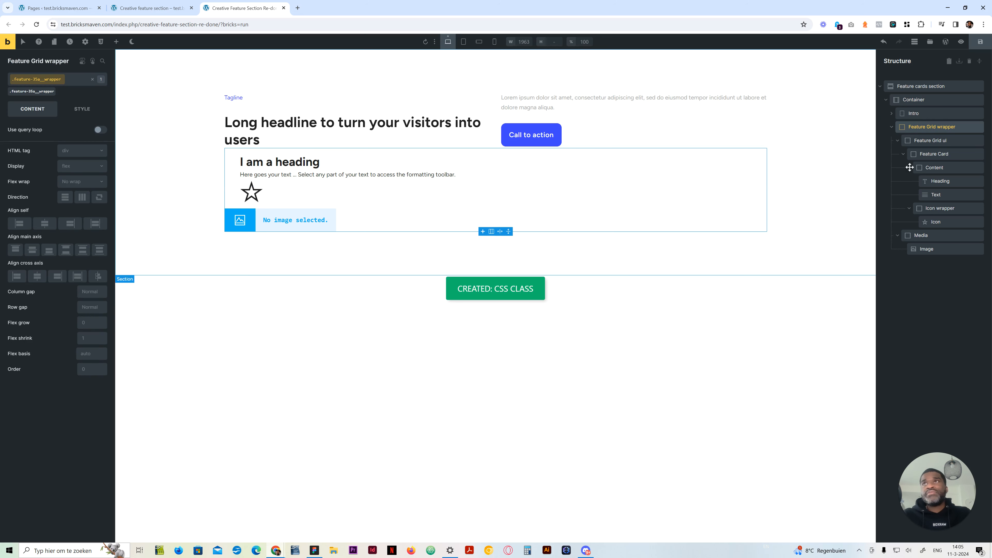
# Create the class feature-35a-grid-ul on the Feature Grid ul block
pyautogui.click(934, 140)
pyautogui.click(62, 79)
pyautogui.hotkey('ctrl', 'v')
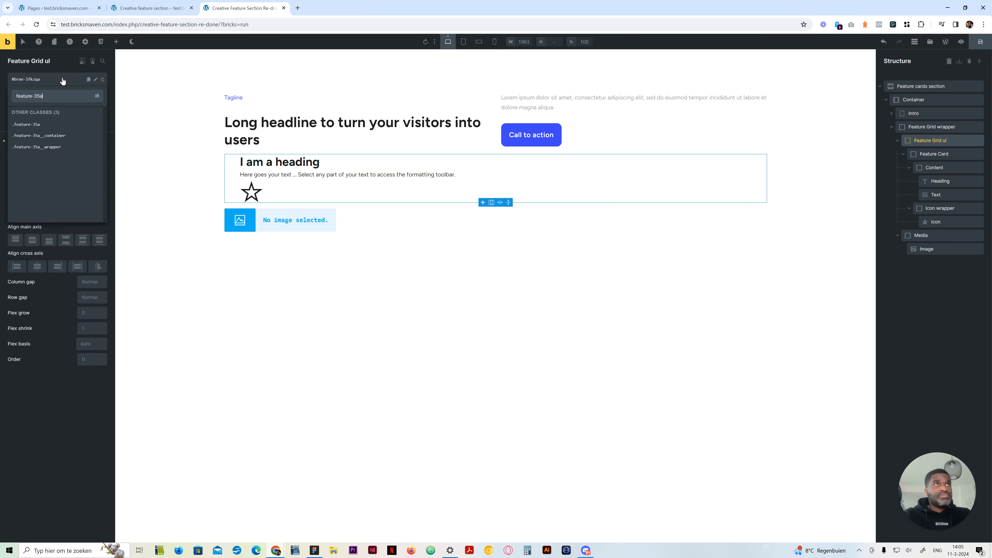
pyautogui.write('-grid-ul')
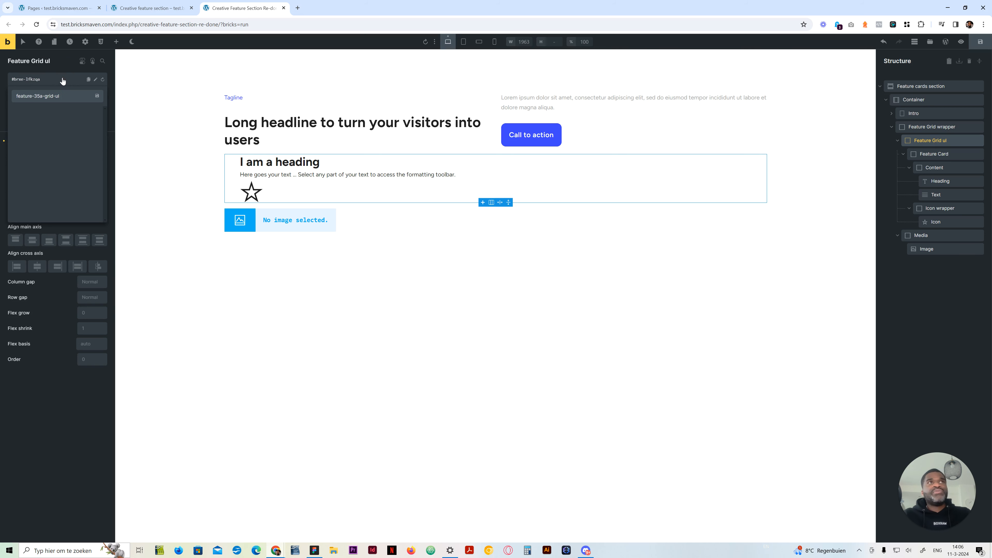
pyautogui.press('Return')
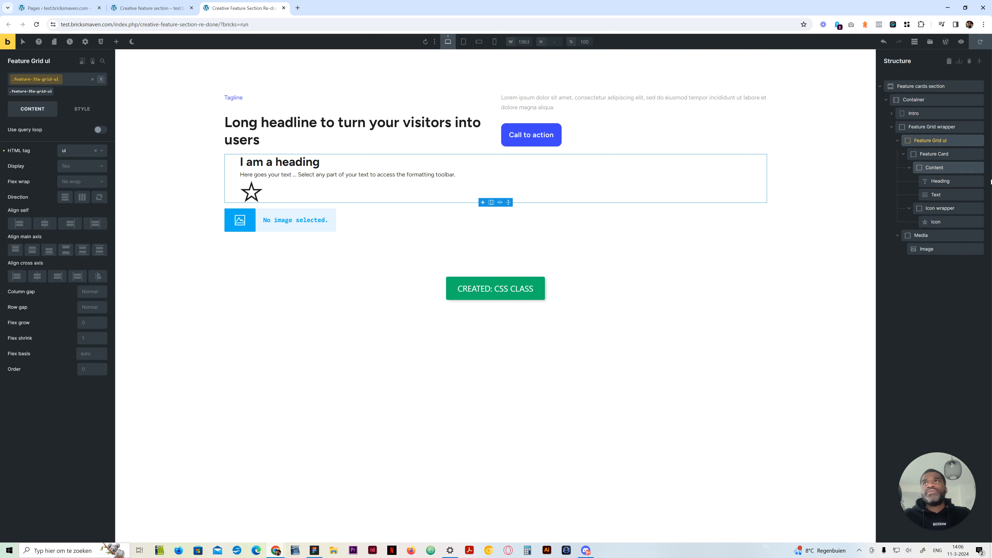
# Create the class feature-35a-card on the Feature Card, copying the class name for its child elements
pyautogui.click(934, 154)
pyautogui.click(54, 81)
pyautogui.hotkey('ctrl', 'v')
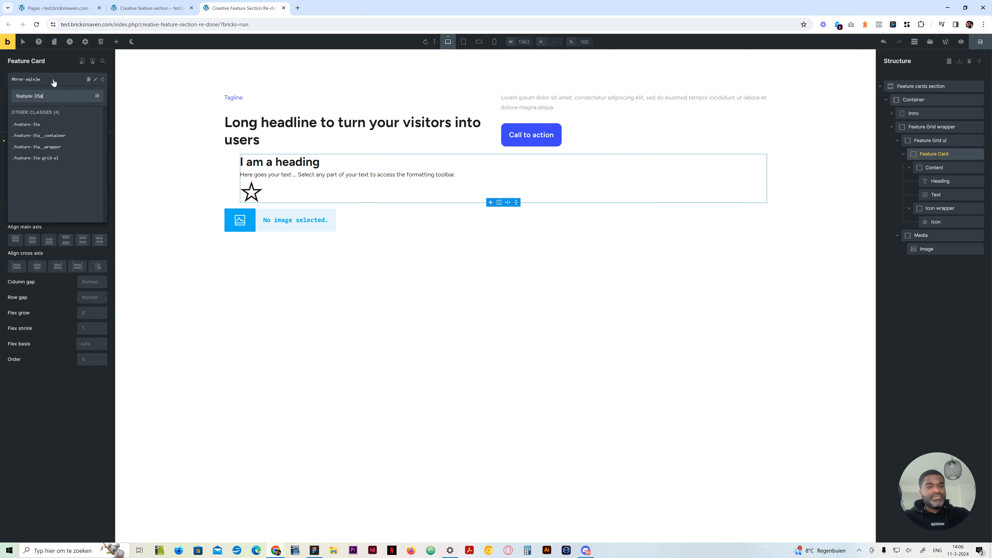
pyautogui.write('__')
pyautogui.press('BackSpace')
pyautogui.press('BackSpace')
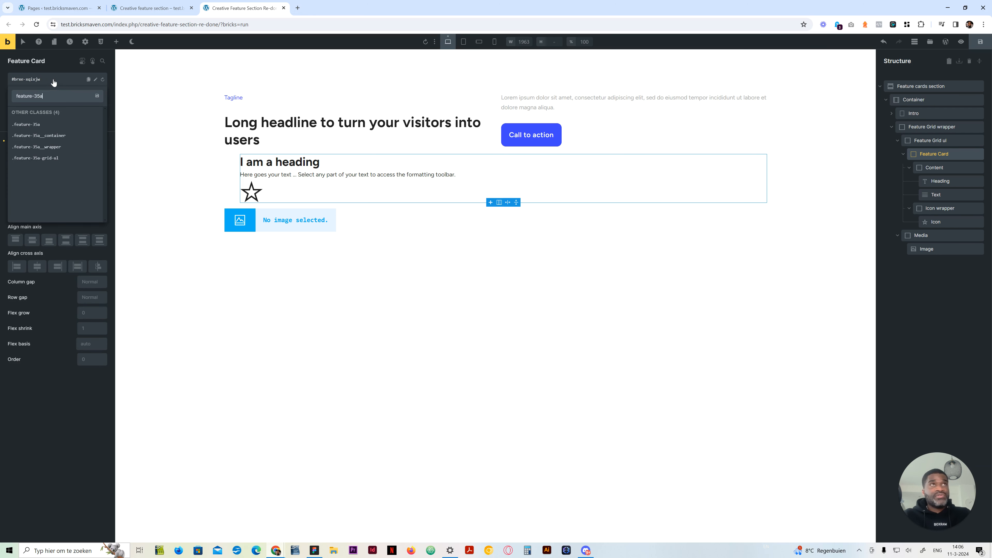
pyautogui.write('-card')
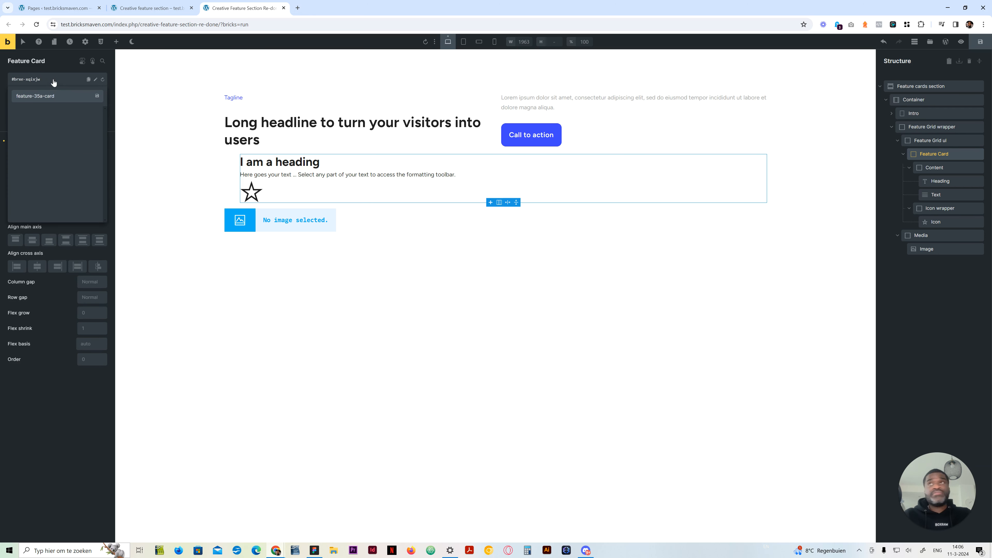
pyautogui.hotkey('ctrl', 'a')
pyautogui.hotkey('ctrl', 'c')
pyautogui.press('Return')
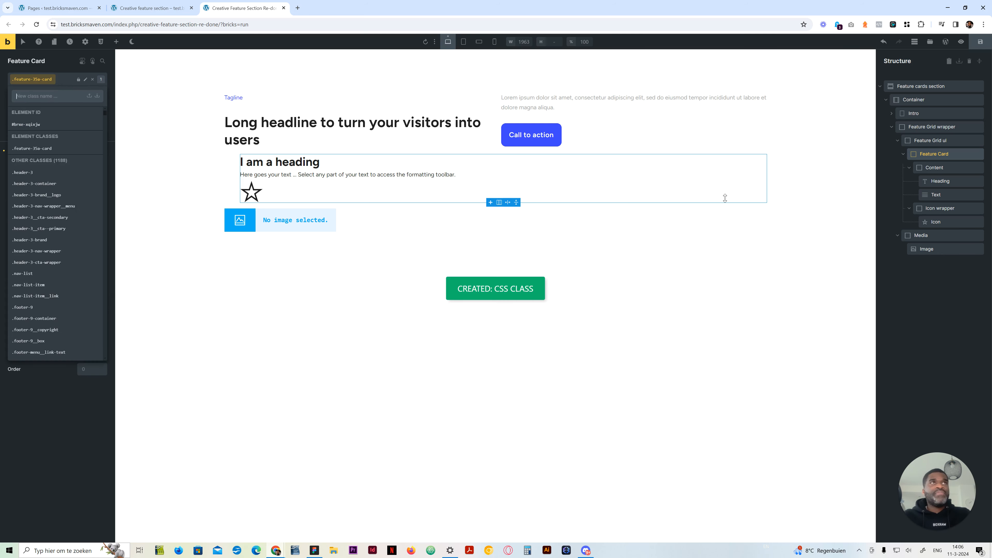
# Create the class feature-35a-card__content on the Feature Card's Content block
pyautogui.click(935, 168)
pyautogui.click(58, 80)
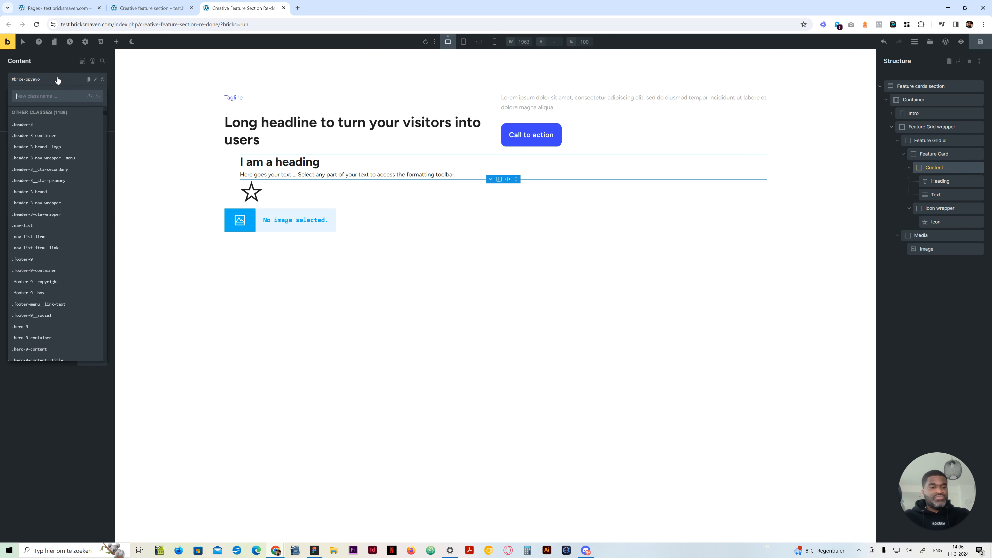
pyautogui.hotkey('ctrl', 'v')
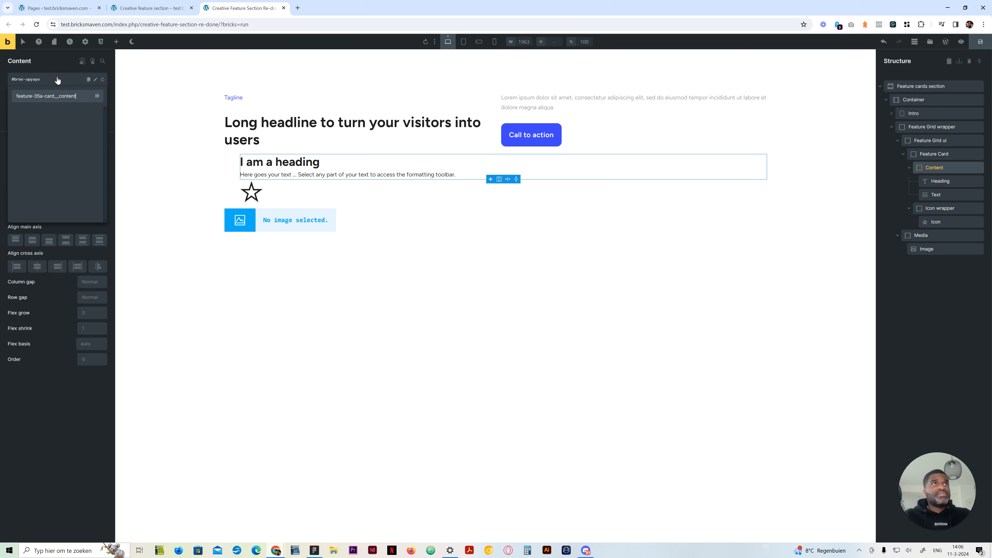
pyautogui.write('__content')
pyautogui.press('Return')
# Create the class feature-35a-card__heading on the Heading inside the Feature Card's Content block
pyautogui.click(940, 180)
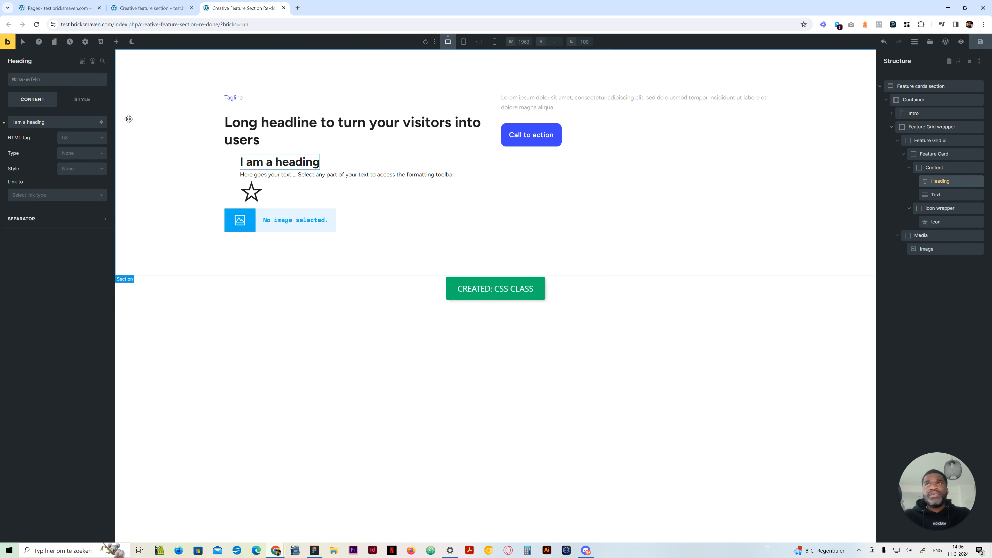
pyautogui.click(57, 82)
pyautogui.hotkey('ctrl', 'v')
pyautogui.write('__')
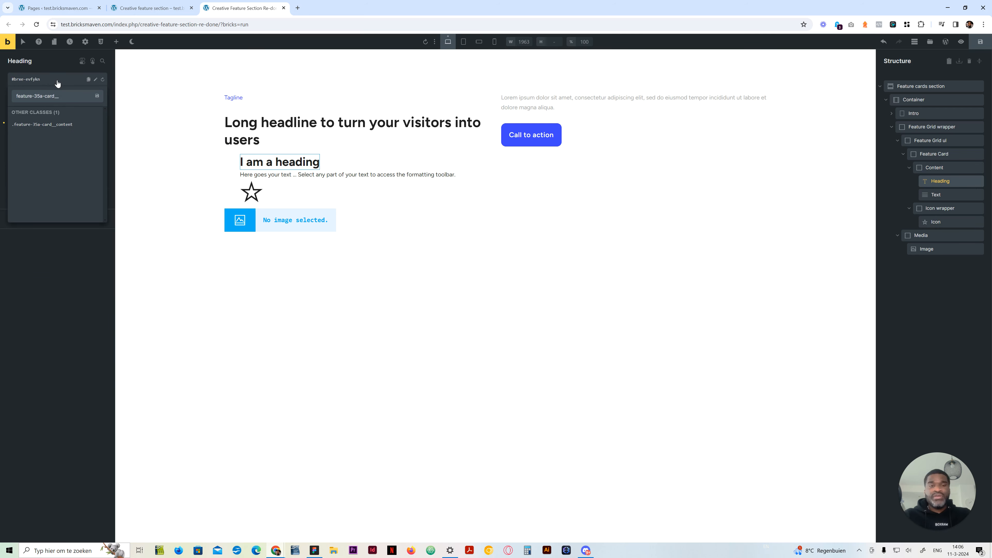
pyautogui.write('hea')
pyautogui.press('Return')
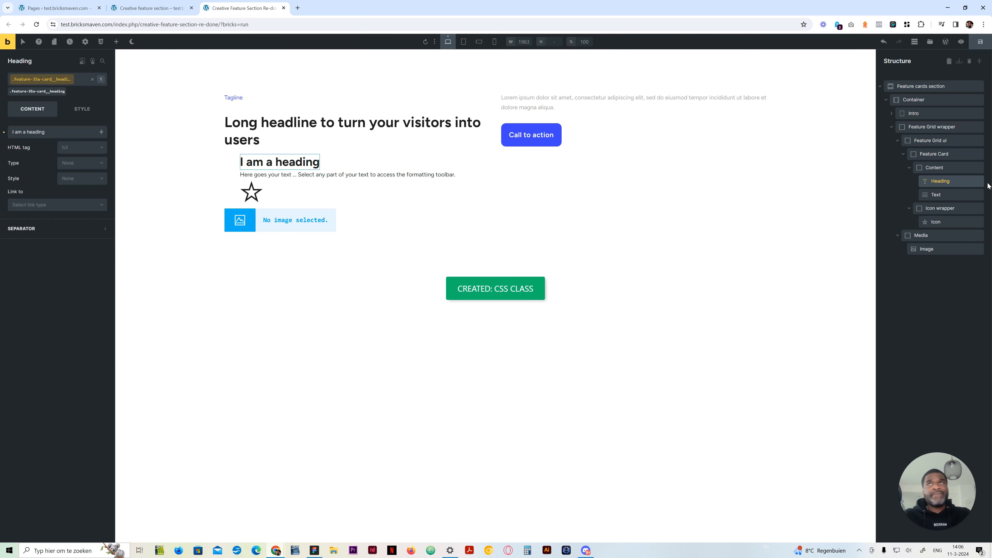
# Create the class feature-35a-card__text on the Text element inside the Feature Card's Content block
pyautogui.click(937, 194)
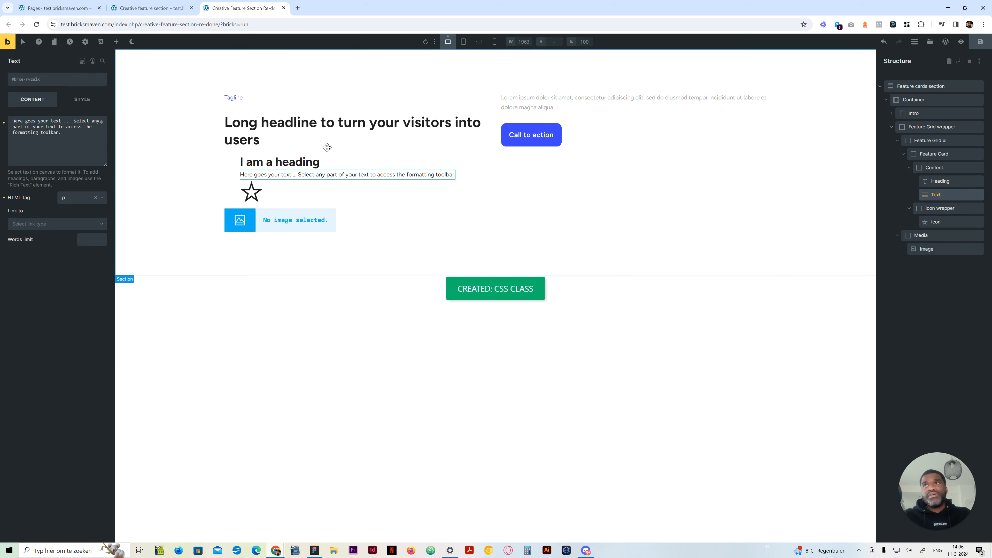
pyautogui.click(59, 82)
pyautogui.hotkey('ctrl', 'v')
pyautogui.write('__')
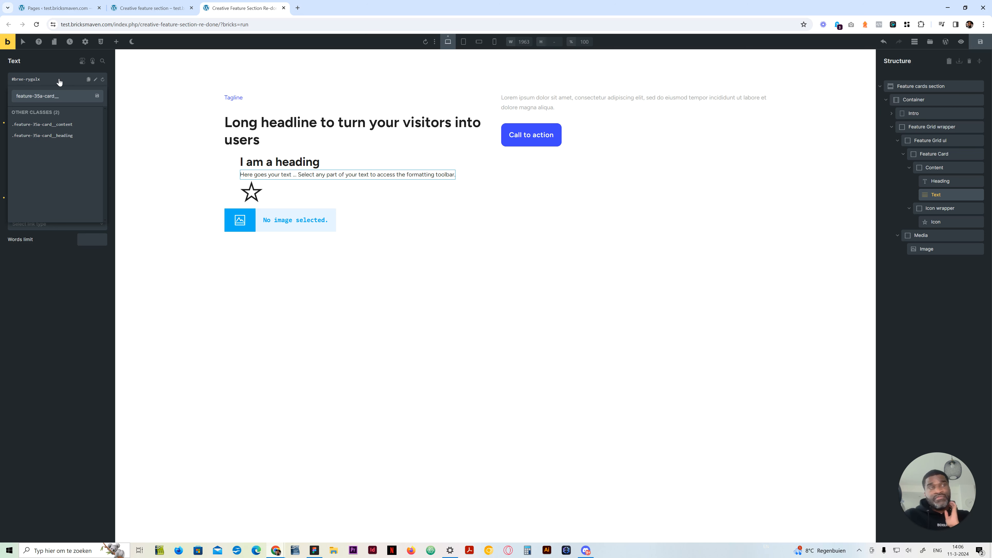
pyautogui.write('text')
pyautogui.press('Return')
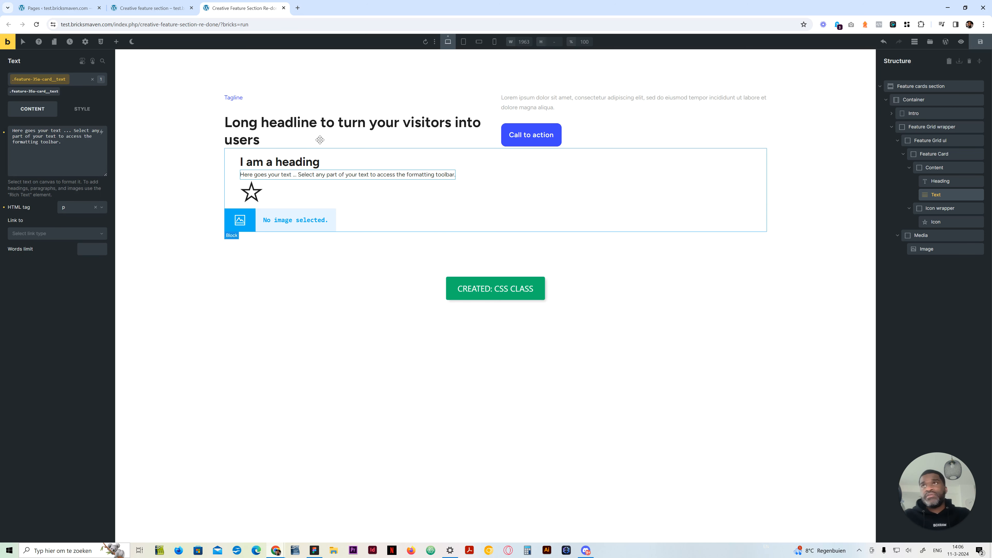
# Create the class feature-35a-card__icon-wrapper on the Icon wrapper inside the Feature Card
pyautogui.click(945, 211)
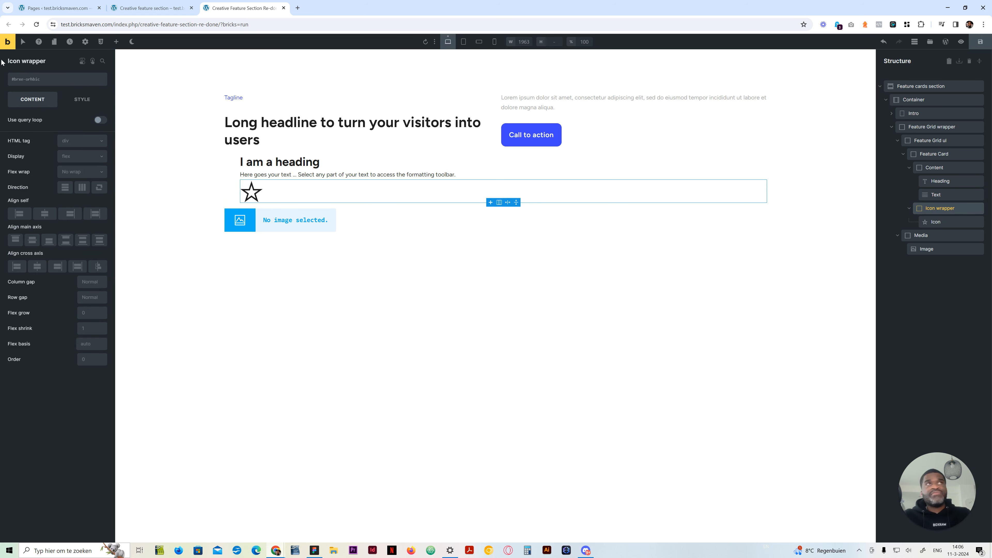
pyautogui.click(68, 84)
pyautogui.write('__icon-wrapper')
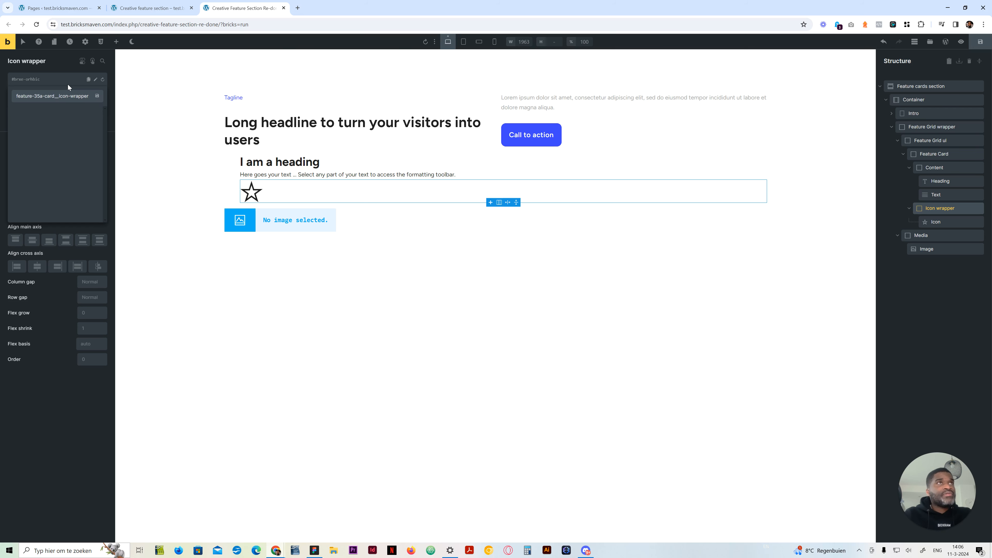
pyautogui.press('Return')
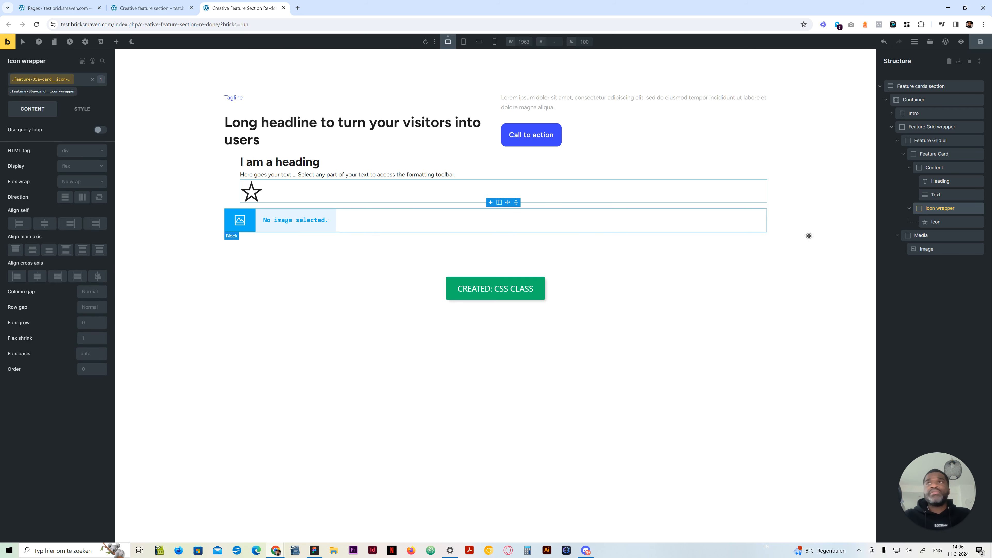
# Try to create the class feature-35a-card__icon on the Icon inside the Icon wrapper
pyautogui.click(952, 222)
pyautogui.click(63, 79)
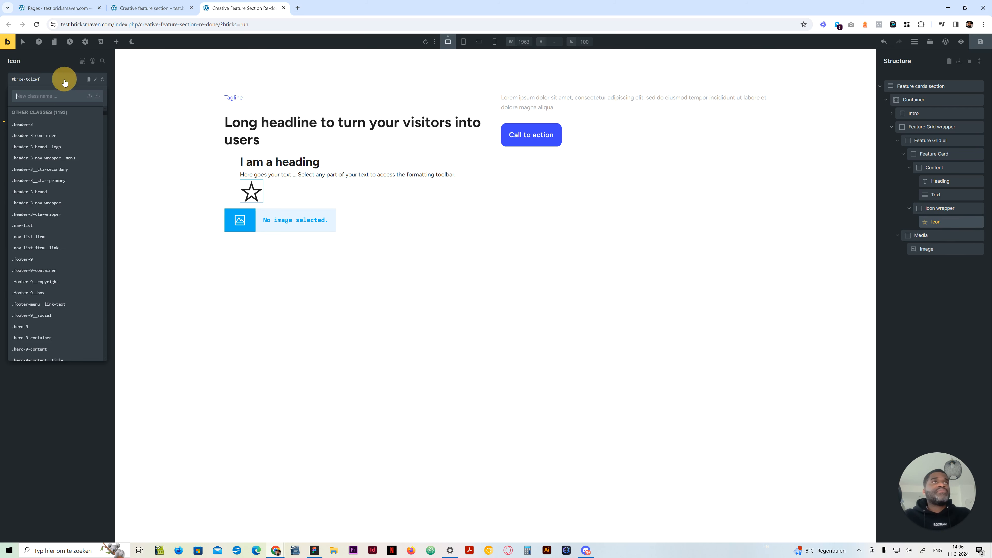
pyautogui.write('feature-35a-card__icon')
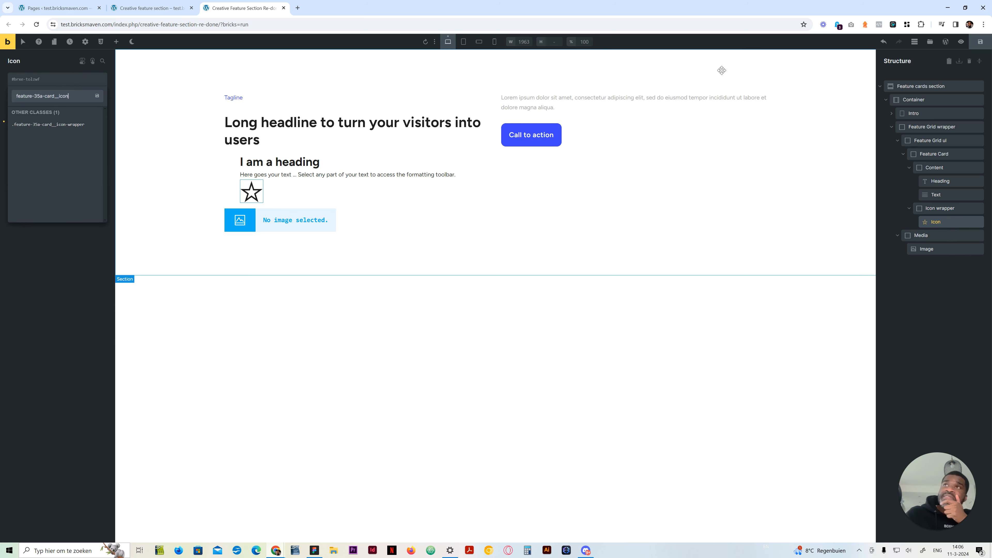
# Create the class feature-35a__media on the Media block, copying the class name for its child image
pyautogui.click(903, 154)
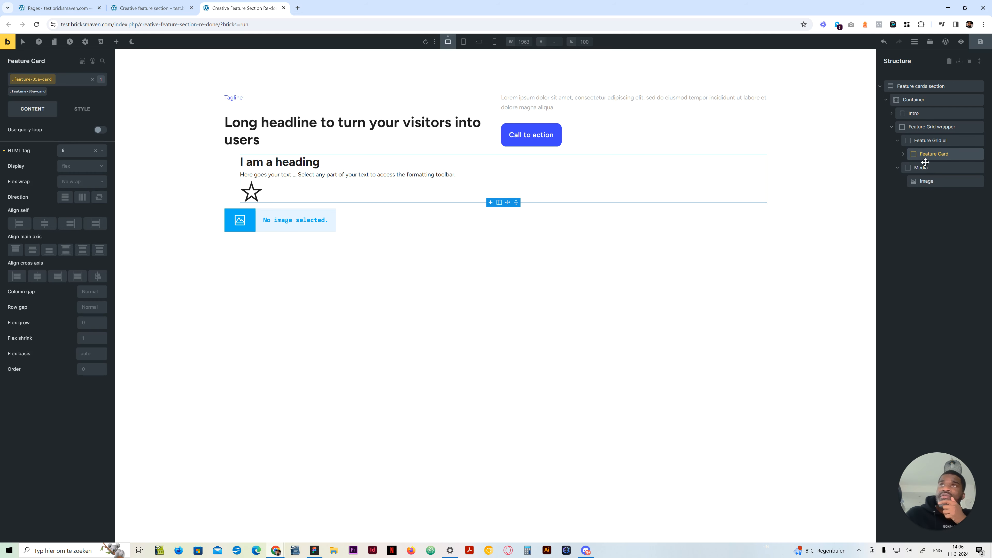
pyautogui.moveTo(922, 169); pyautogui.dragTo(887, 172)
pyautogui.click(51, 78)
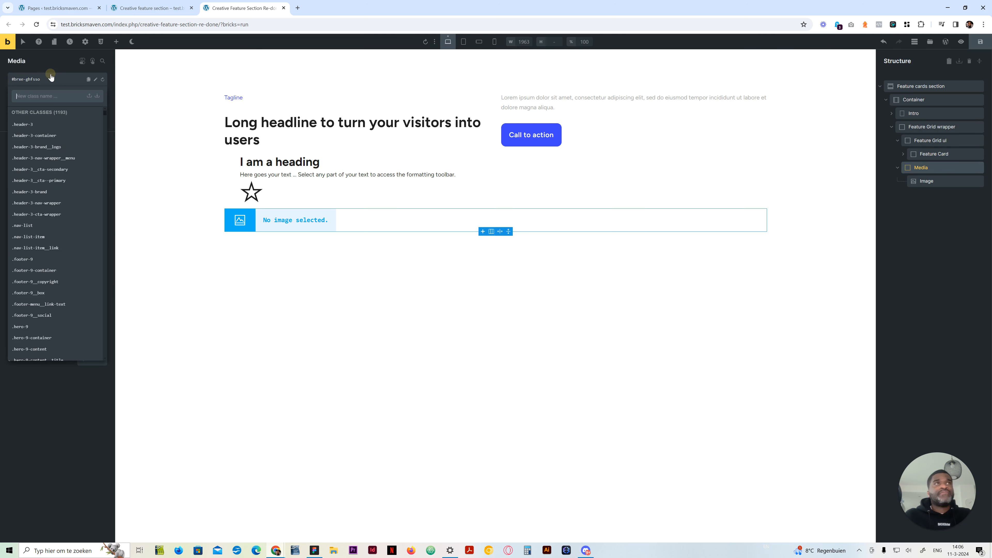
pyautogui.hotkey('ctrl', 'v')
pyautogui.press('BackSpace')
pyautogui.press('BackSpace')
pyautogui.press('BackSpace')
pyautogui.press('BackSpace')
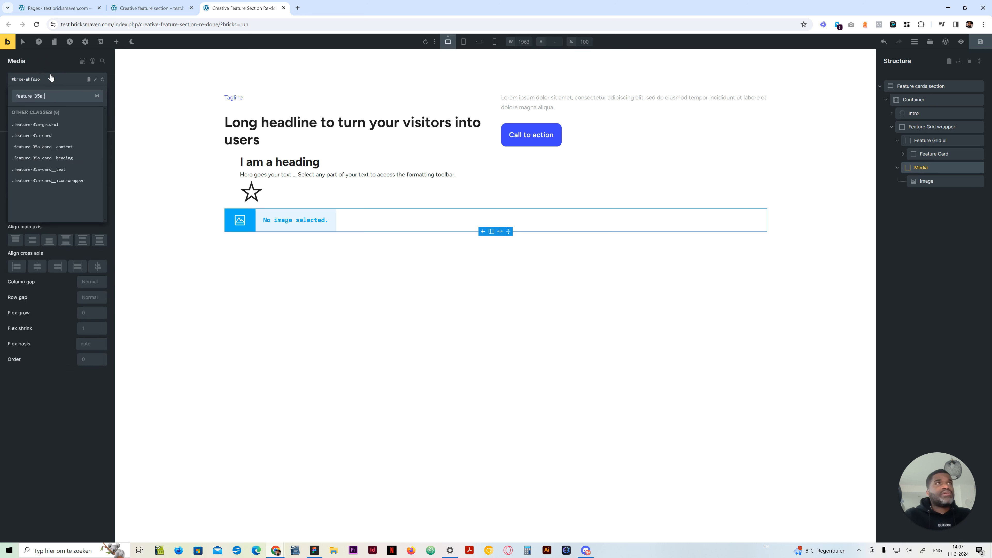
pyautogui.press('BackSpace')
pyautogui.write('__media')
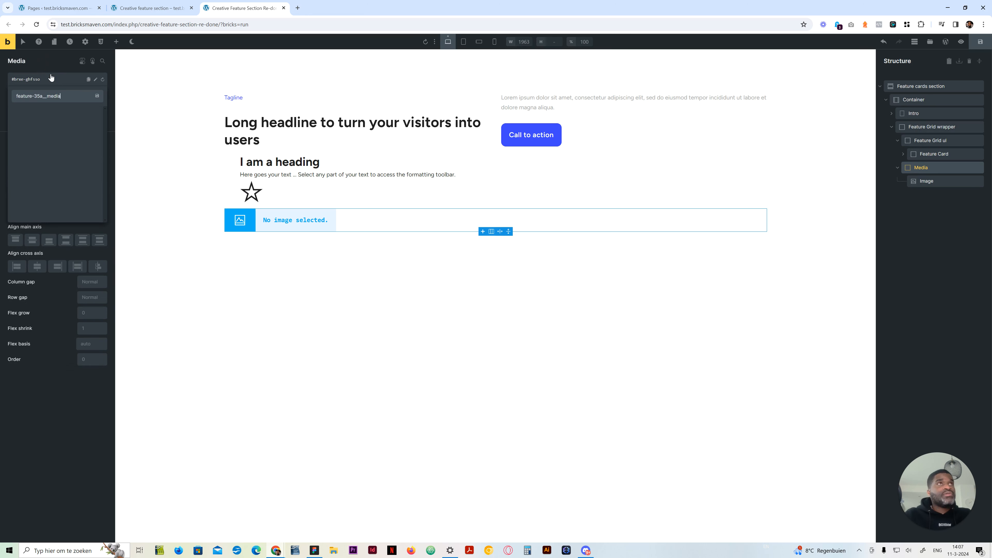
pyautogui.hotkey('ctrl', 'a')
pyautogui.hotkey('ctrl', 'c')
pyautogui.press('Return')
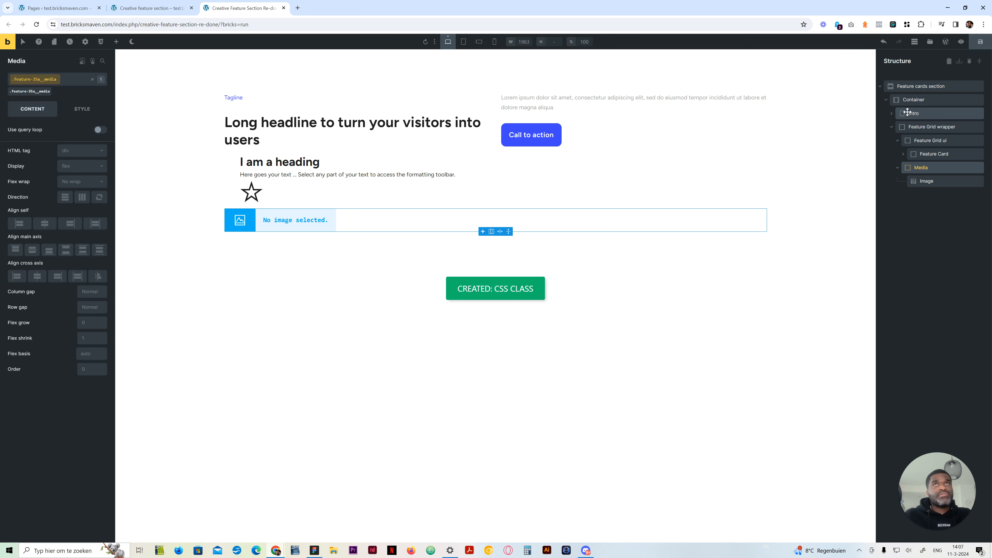
# Create the class feature-35a__image on the Image inside the Media block
pyautogui.click(927, 181)
pyautogui.click(54, 81)
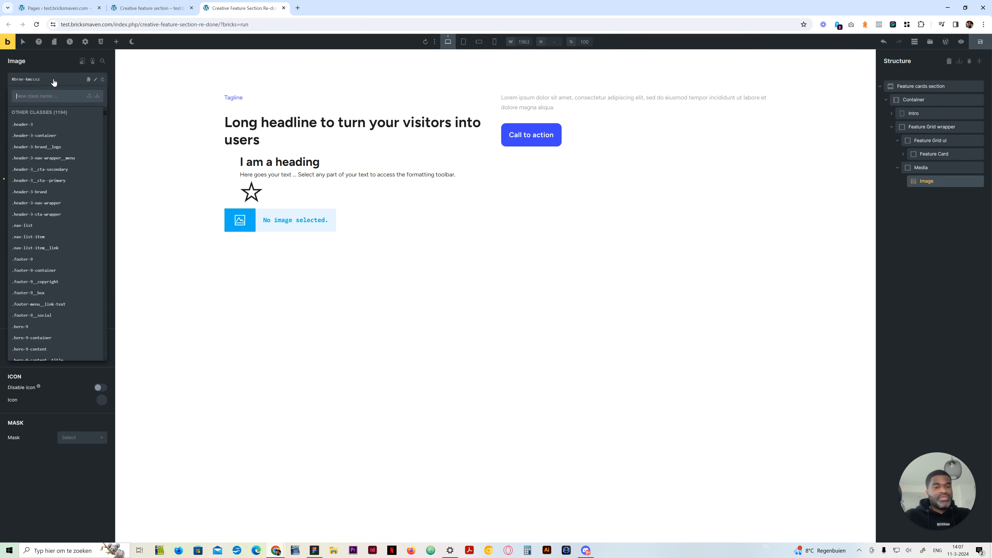
pyautogui.hotkey('ctrl', 'v')
pyautogui.write('__image')
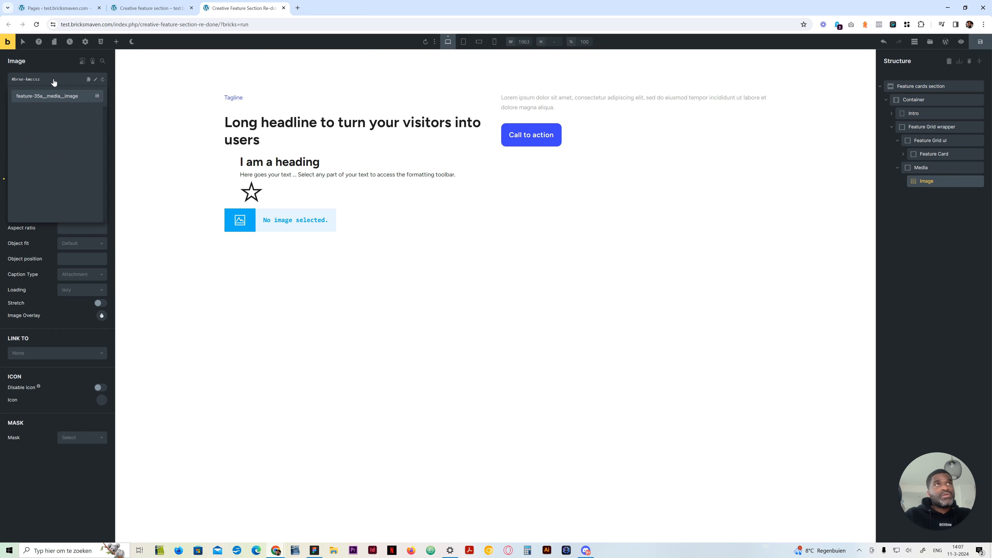
pyautogui.press('BackSpace')
pyautogui.press('BackSpace')
pyautogui.press('BackSpace')
pyautogui.press('BackSpace')
pyautogui.press('BackSpace')
pyautogui.press('BackSpace')
pyautogui.press('BackSpace')
pyautogui.press('BackSpace')
pyautogui.press('BackSpace')
pyautogui.press('BackSpace')
pyautogui.press('BackSpace')
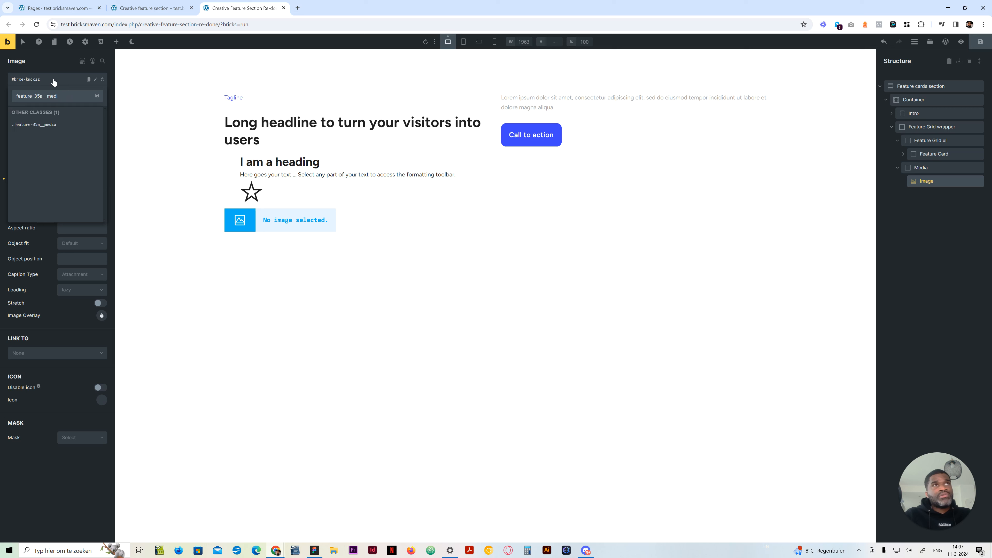
pyautogui.write('image')
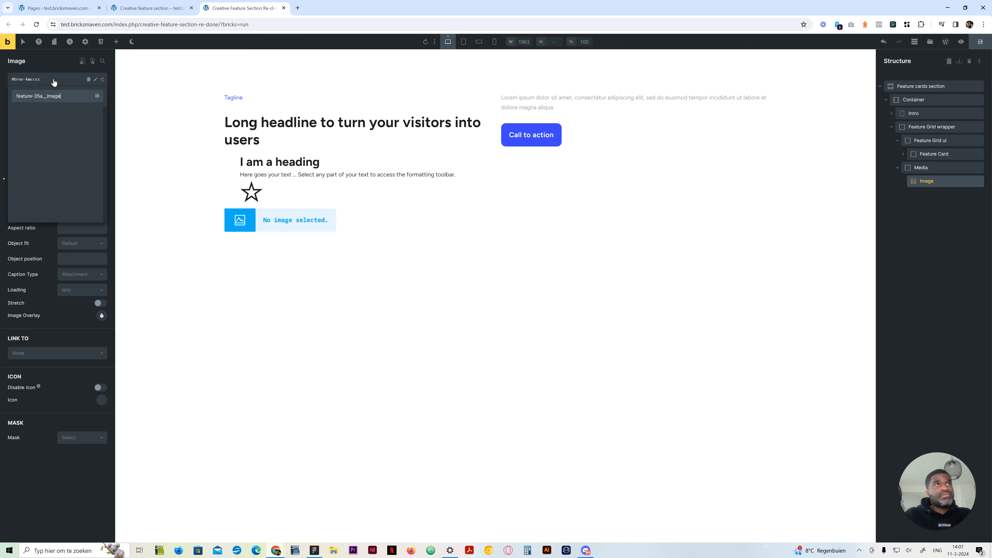
pyautogui.press('Return')
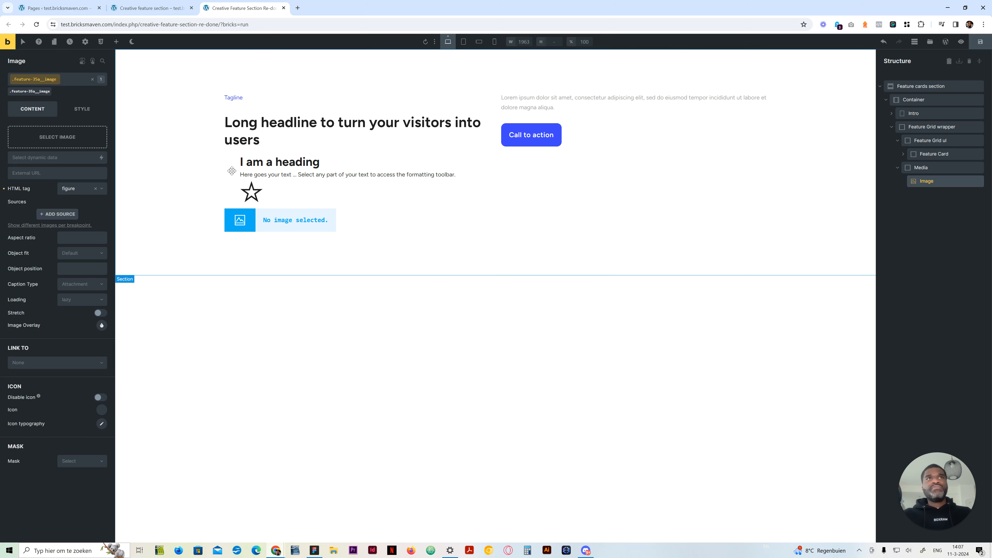
# Set the Feature Grid ul's left padding and its top and bottom margins to 0 on the feature-35a-grid-ul class
pyautogui.click(907, 156)
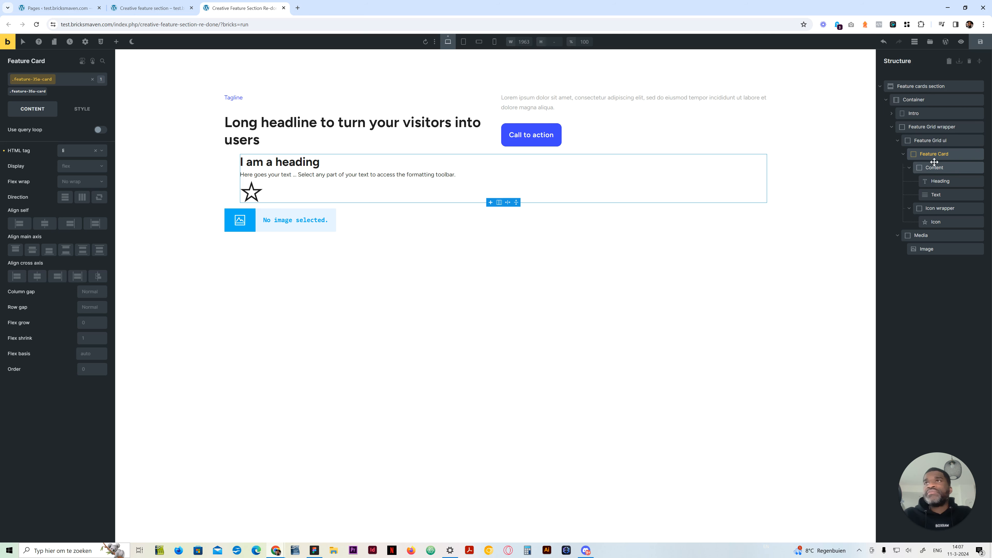
pyautogui.click(946, 141)
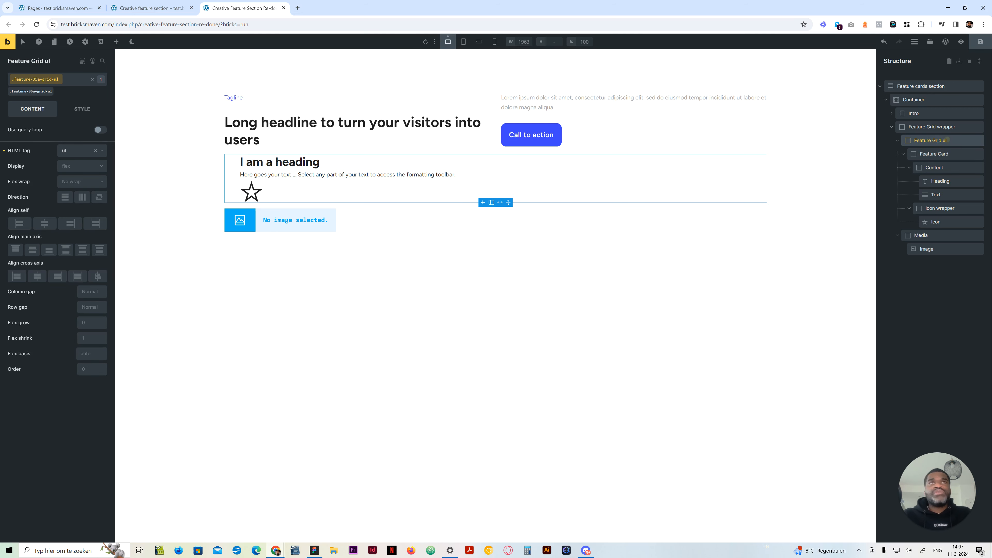
pyautogui.click(82, 109)
pyautogui.click(51, 132)
pyautogui.click(19, 242)
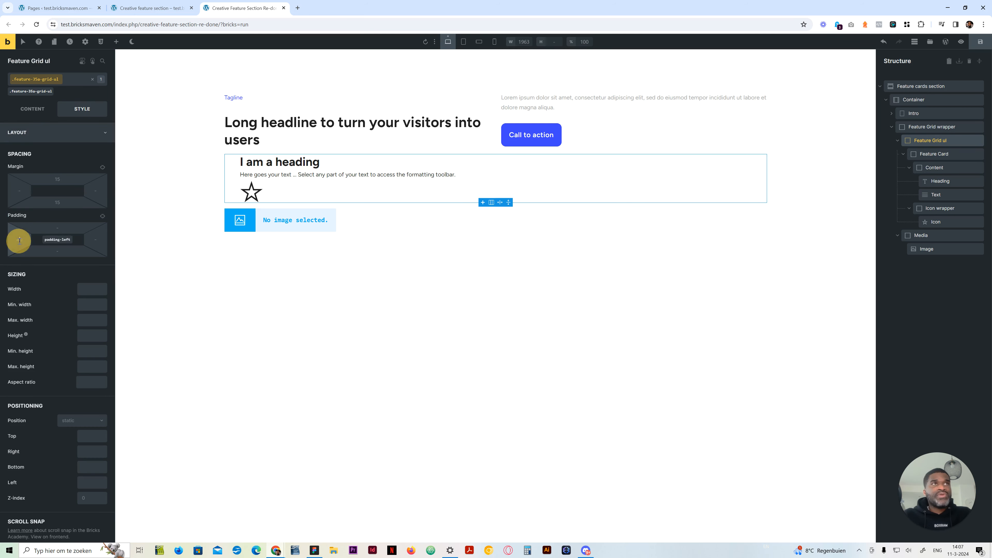
pyautogui.write('0')
pyautogui.click(59, 200)
pyautogui.write('0')
pyautogui.click(63, 180)
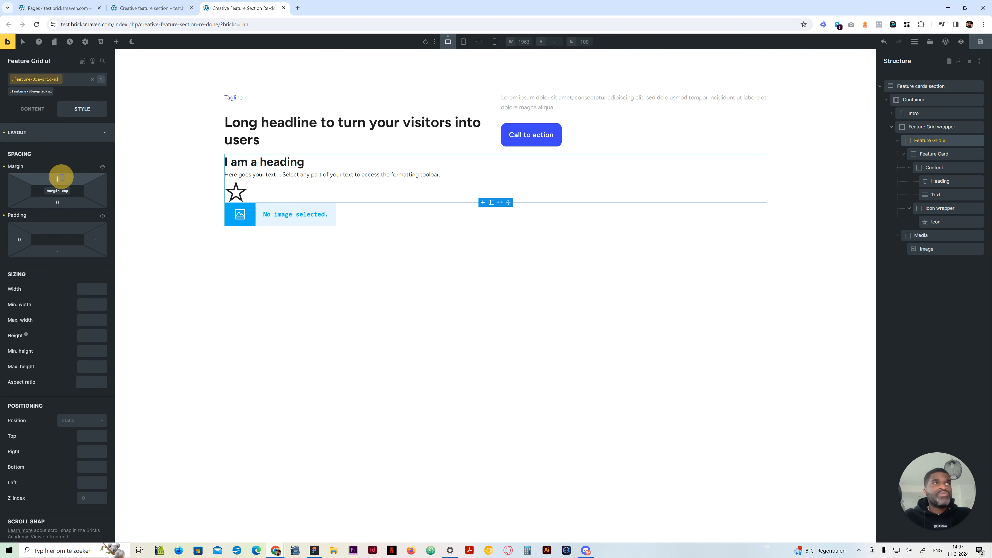
pyautogui.write('0')
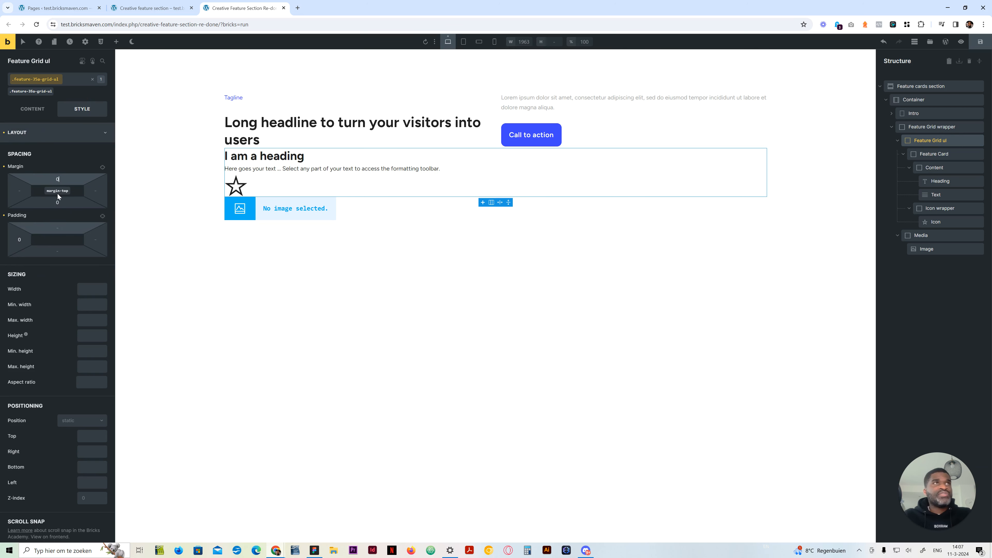
pyautogui.click(28, 132)
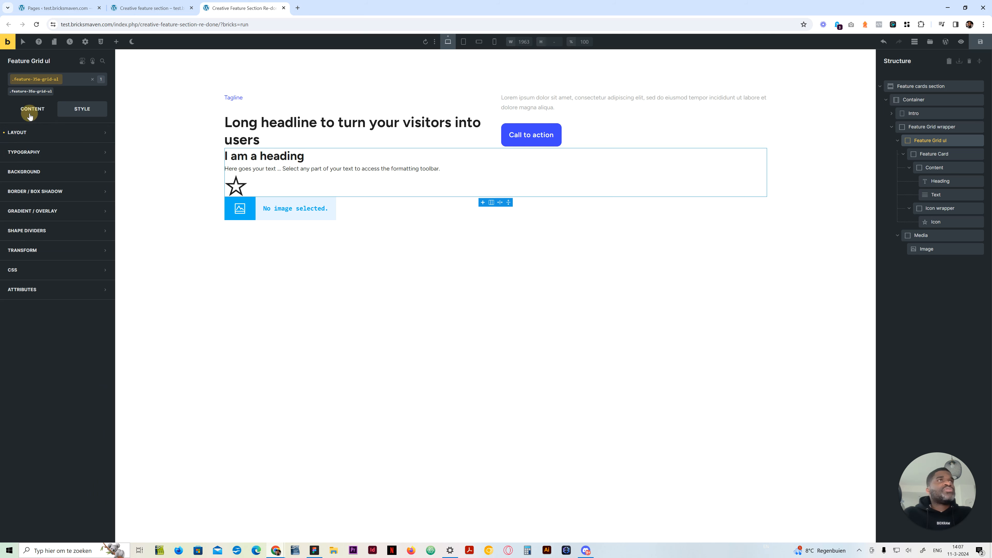
pyautogui.click(32, 110)
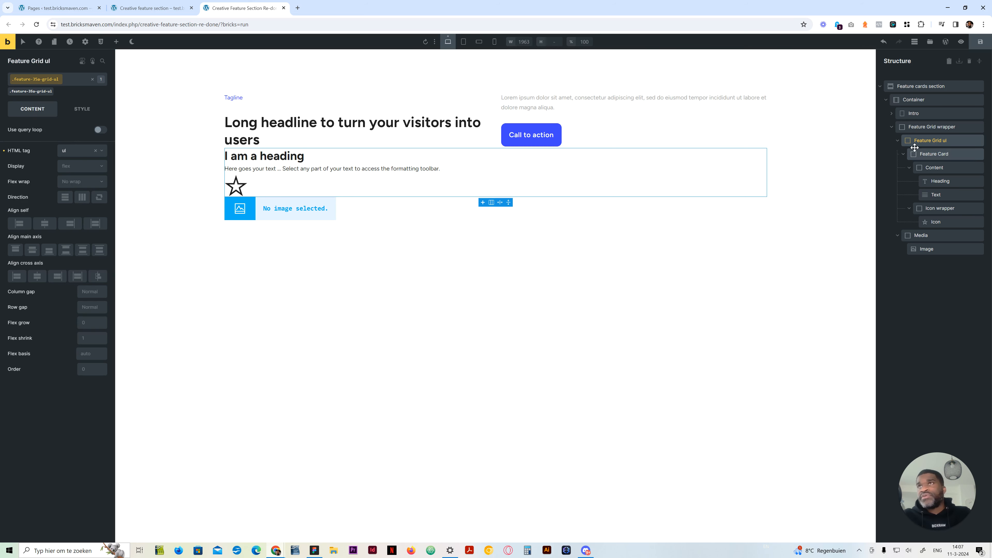
# Try the variable var(--container-gap) as the row gap of the section's Container
pyautogui.click(912, 86)
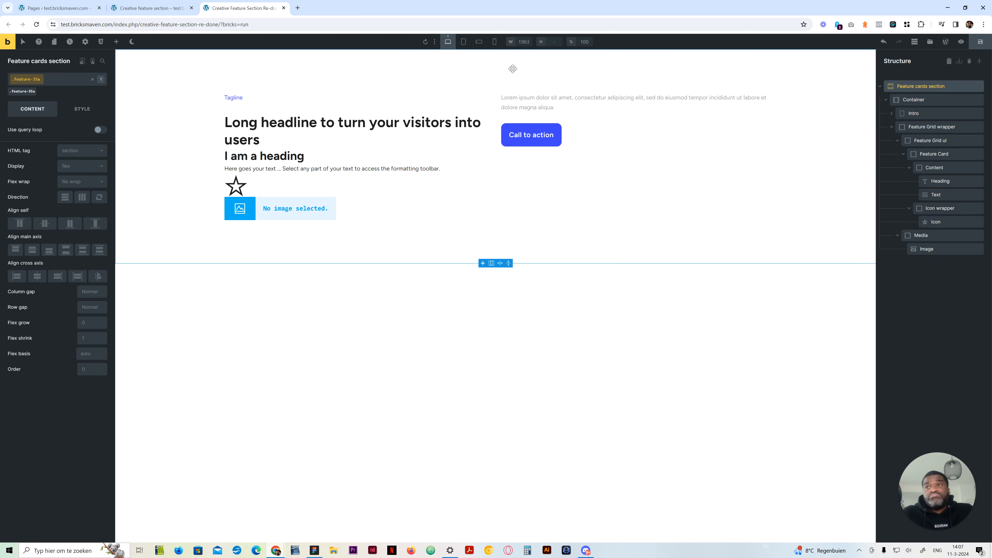
pyautogui.click(911, 100)
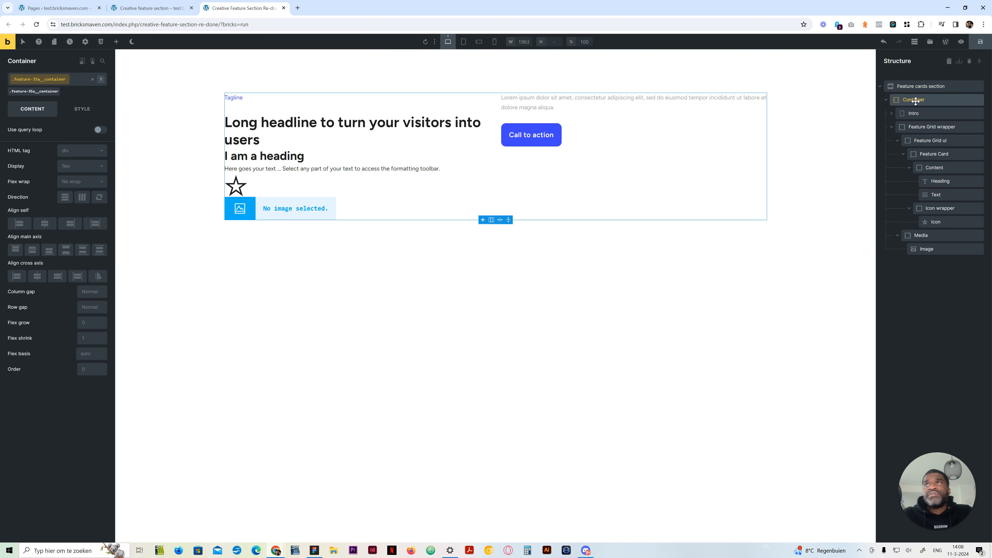
pyautogui.click(92, 305)
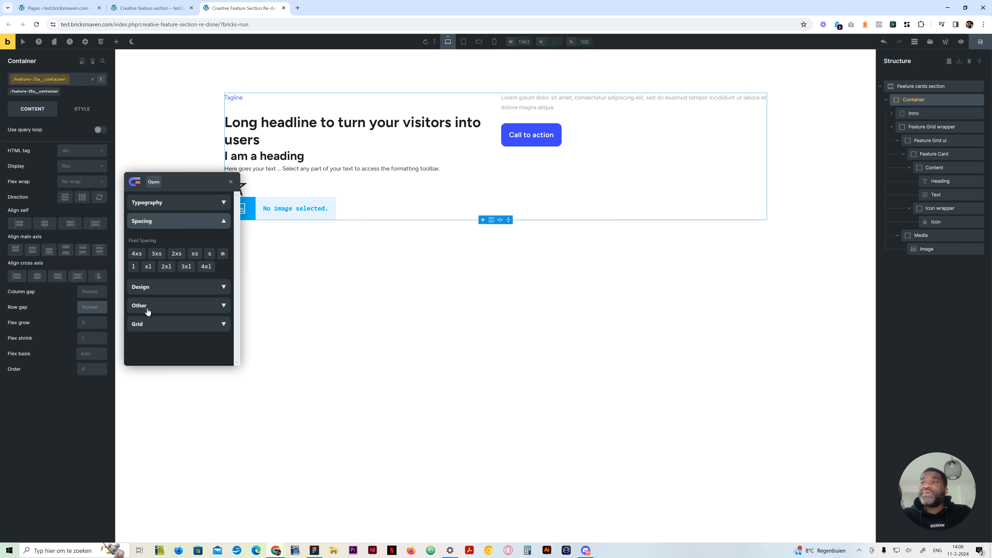
pyautogui.click(182, 309)
pyautogui.click(152, 321)
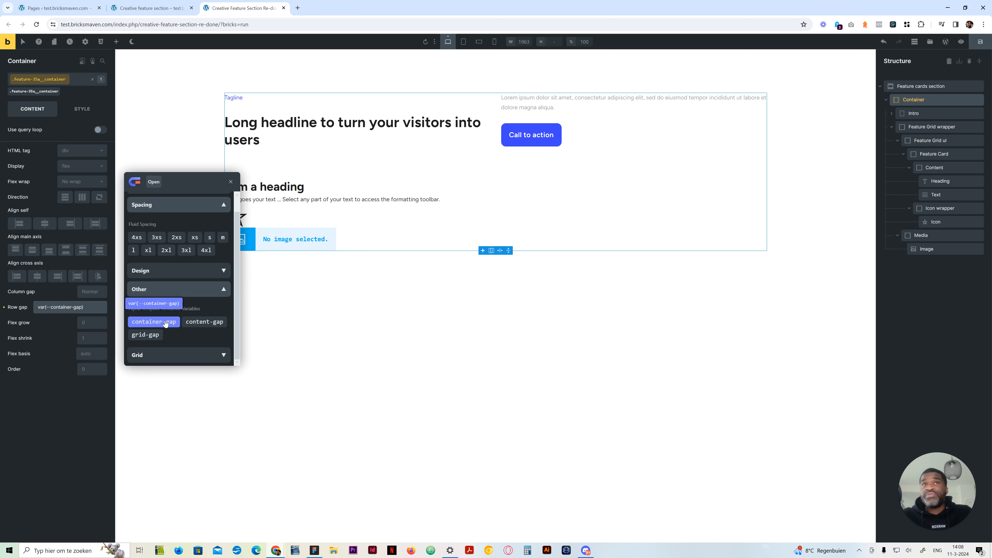
pyautogui.click(173, 322)
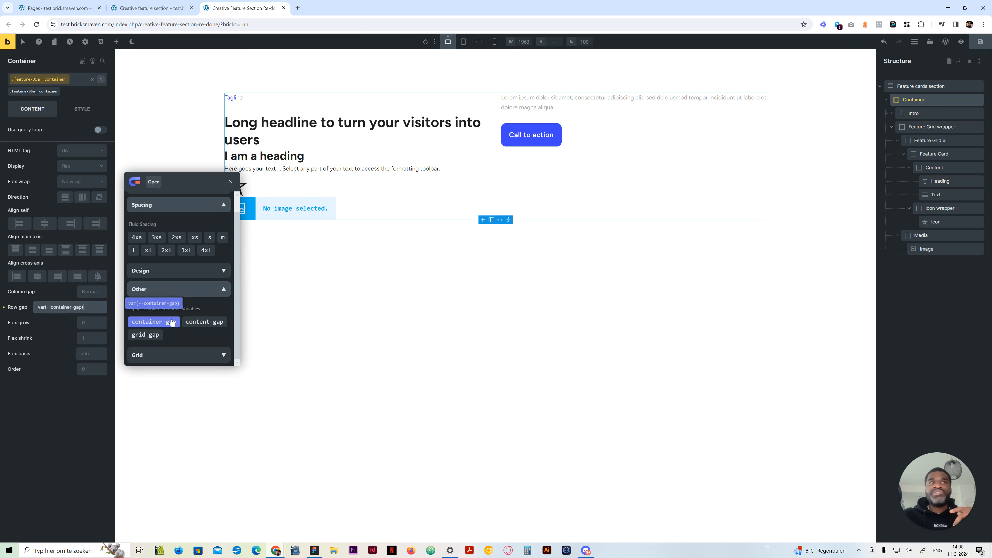
pyautogui.click(167, 324)
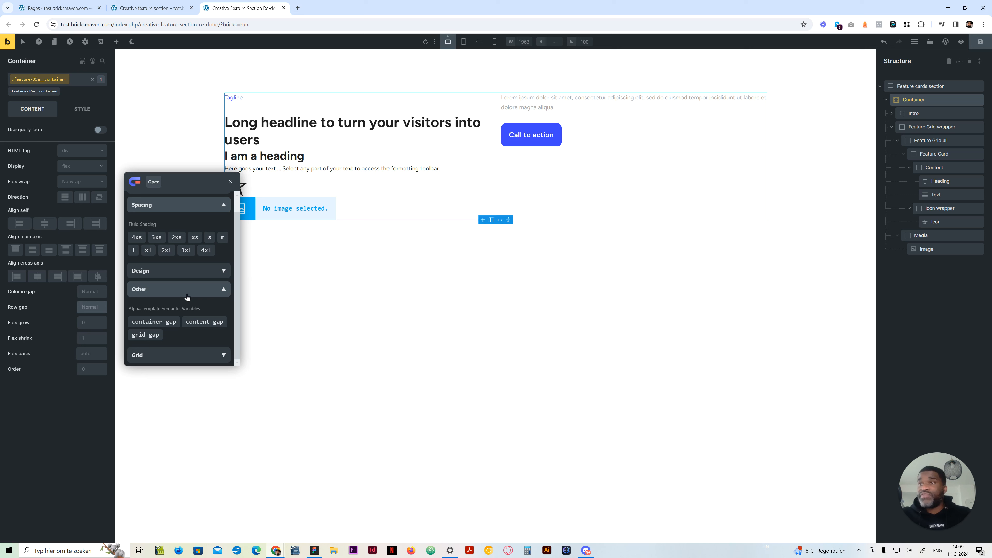
# Set the Container's row gap to the fluid spacing variable var(--space-2xl) on the feature-35a__container class
pyautogui.click(187, 294)
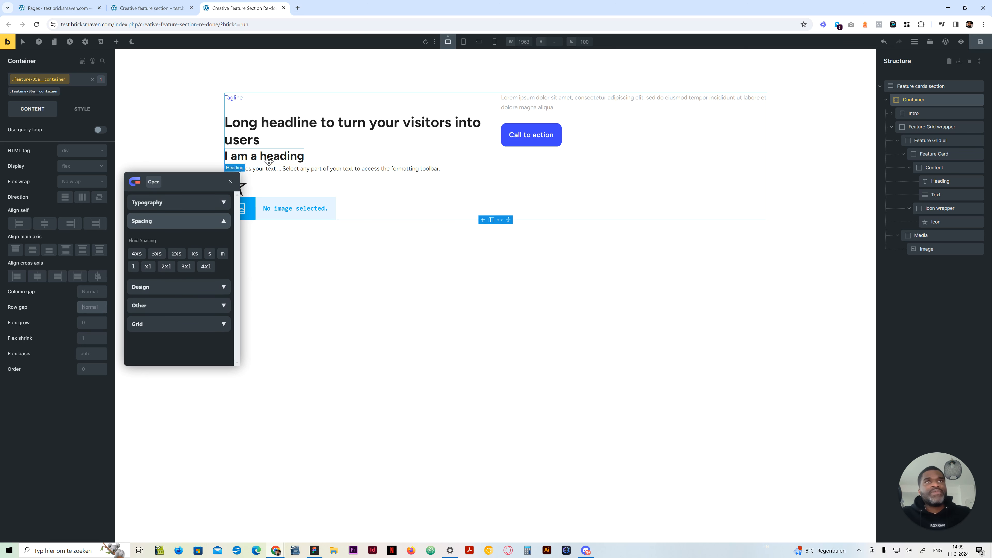
pyautogui.click(187, 266)
pyautogui.click(162, 306)
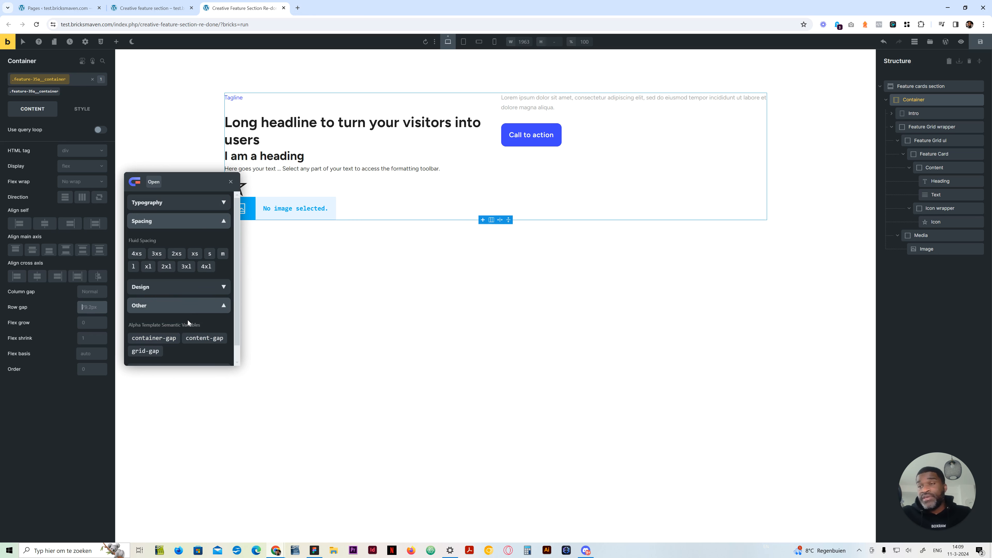
pyautogui.click(160, 306)
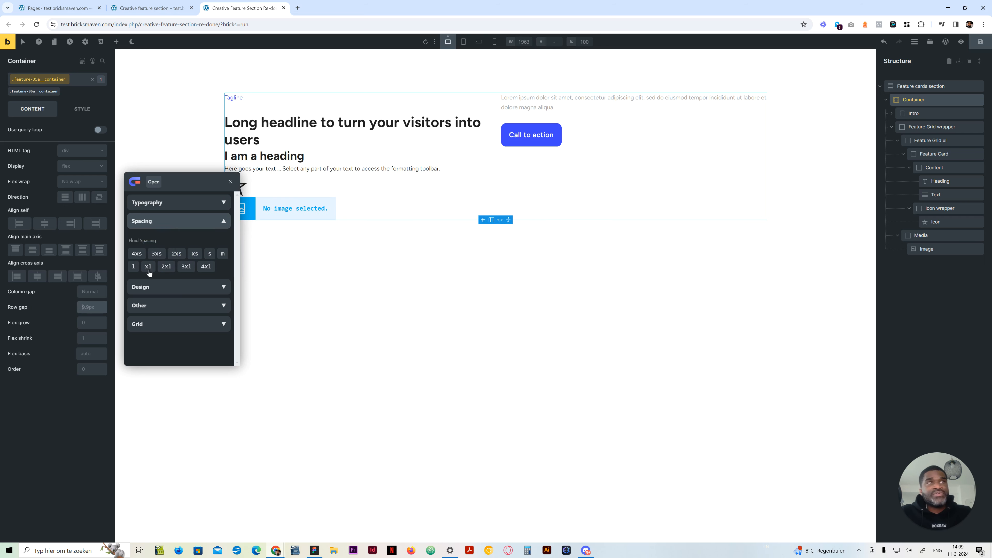
pyautogui.click(168, 268)
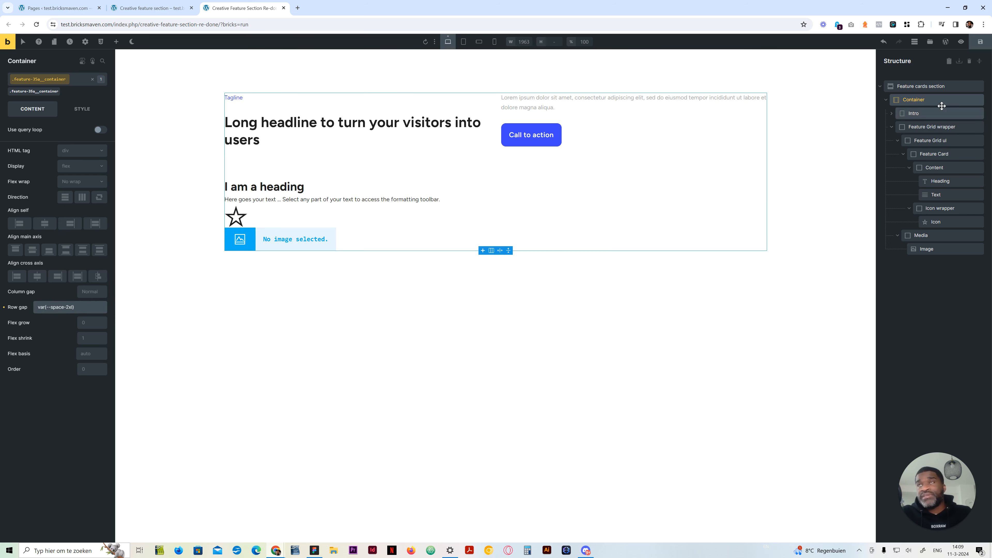
# Set the Feature Grid wrapper's position to relative on the feature-35a__wrapper class
pyautogui.click(941, 127)
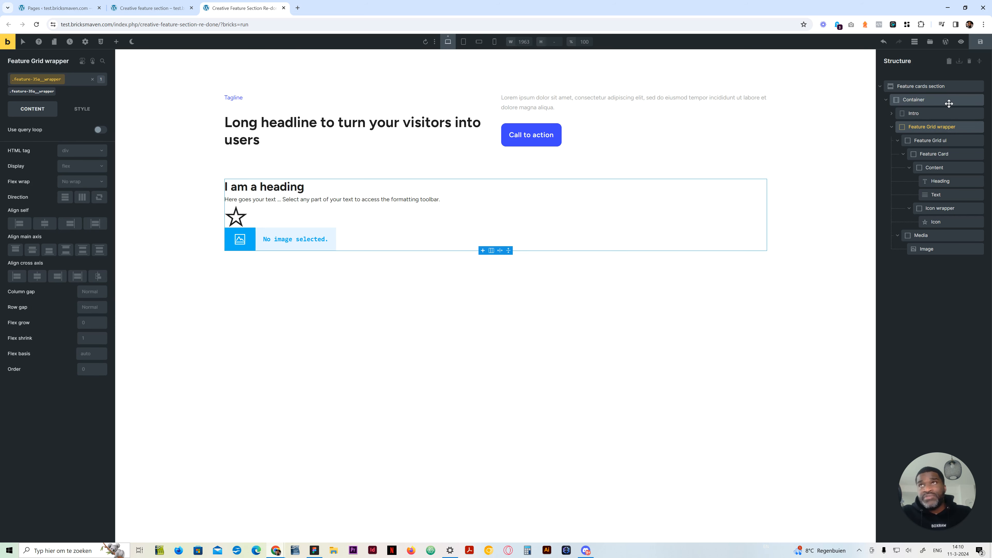
pyautogui.click(939, 100)
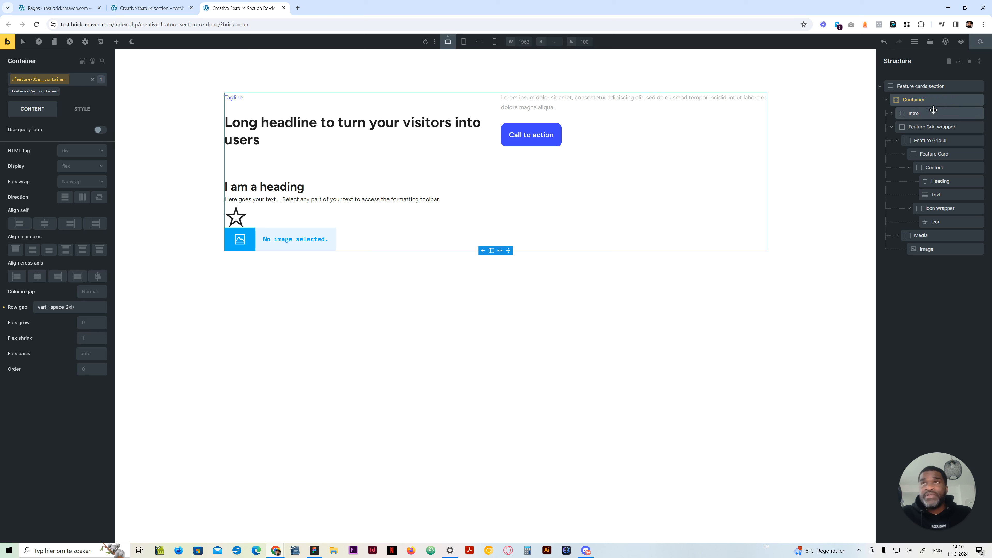
pyautogui.click(941, 126)
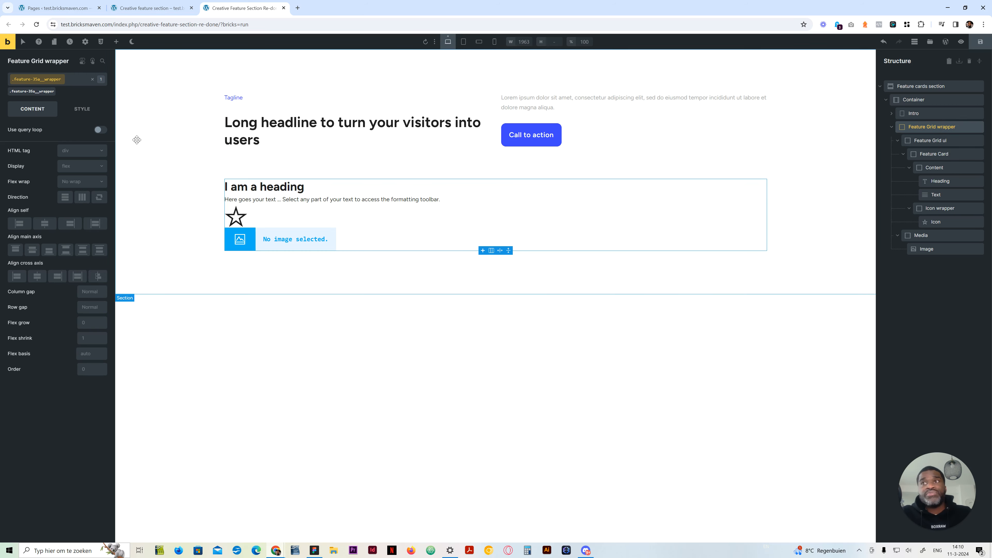
pyautogui.click(78, 110)
pyautogui.click(77, 420)
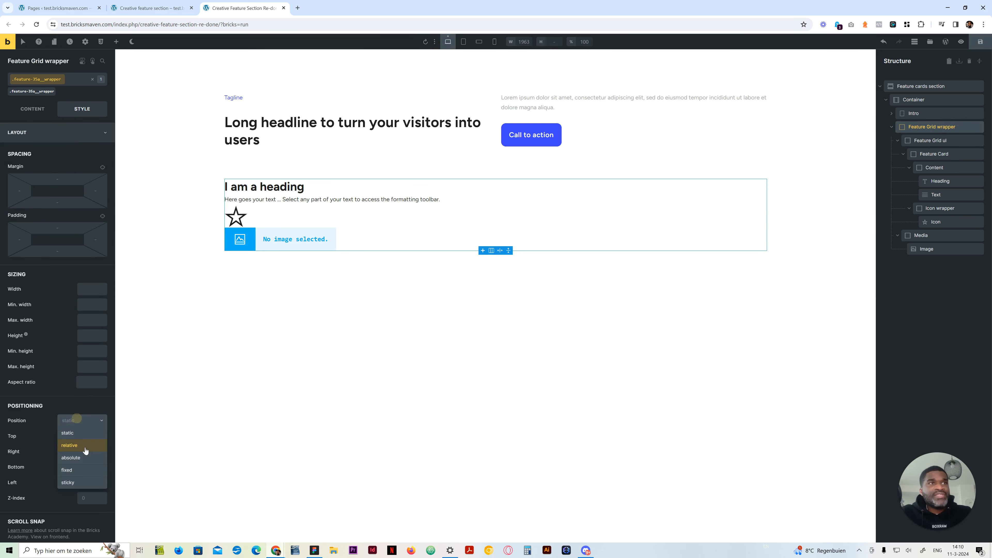
pyautogui.click(65, 139)
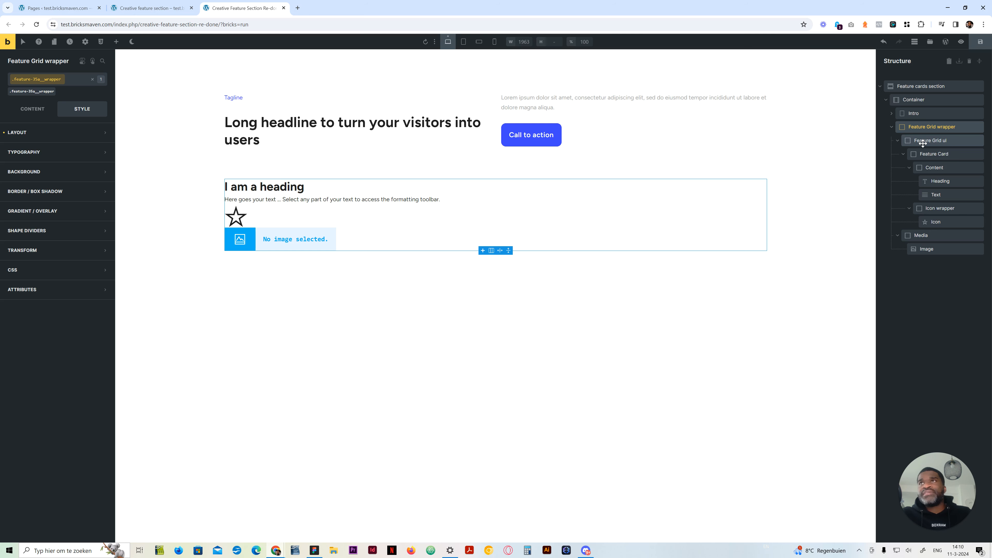
# Copy the file URL of Placeholder-Image-large.jpg from the media library and use it as the Image's external URL
pyautogui.click(925, 249)
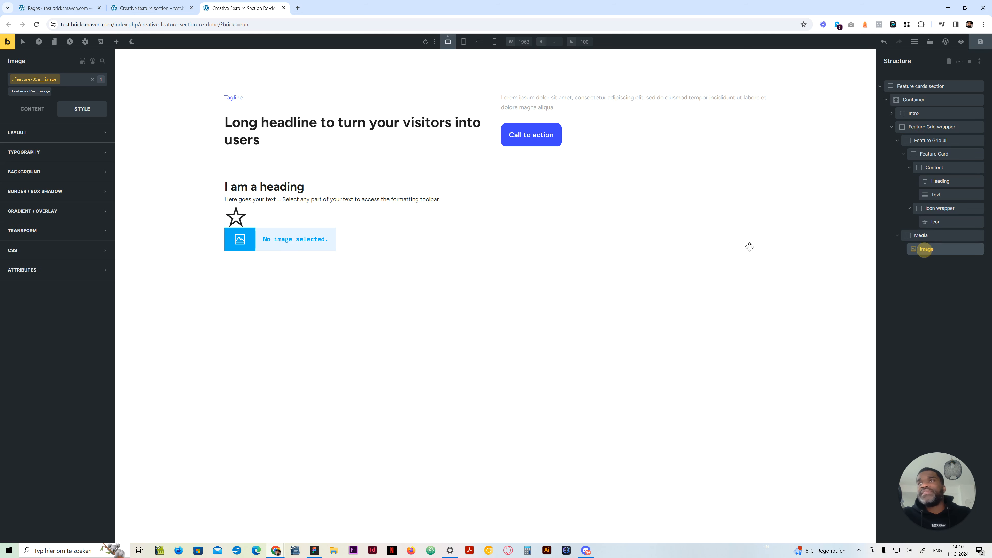
pyautogui.click(36, 109)
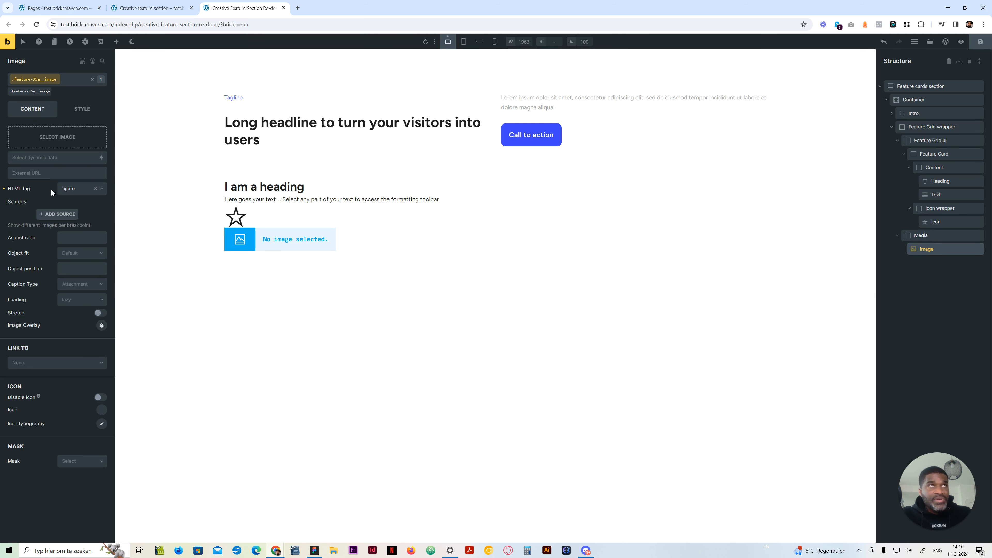
pyautogui.click(62, 144)
pyautogui.click(56, 153)
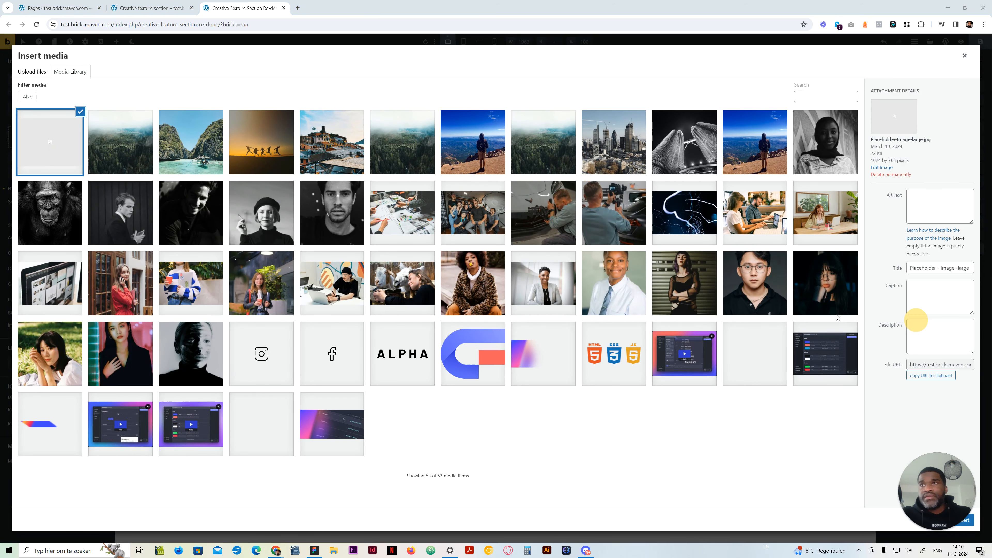
pyautogui.click(932, 376)
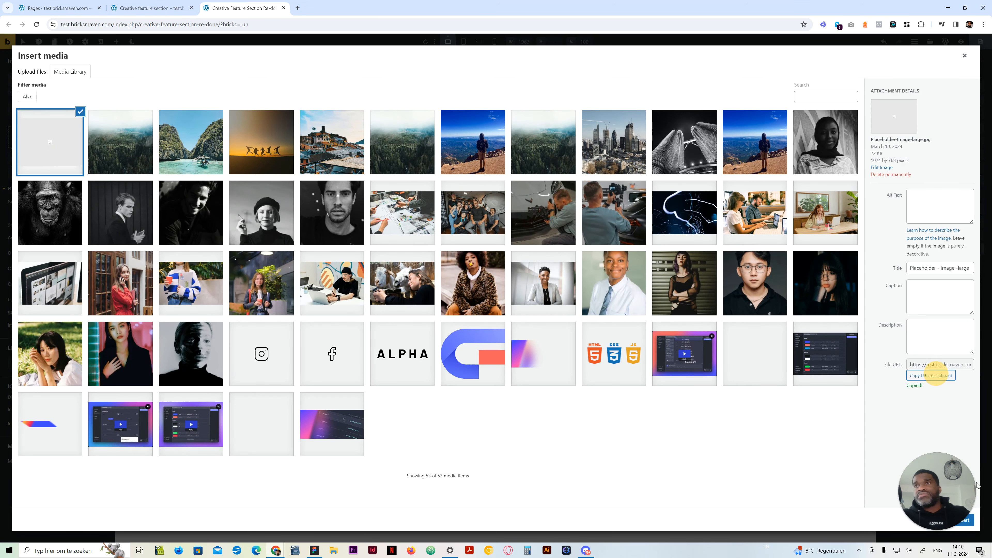
pyautogui.click(964, 56)
pyautogui.click(44, 175)
pyautogui.write('https://test.bricksmaven.com/wp-content/uploads/2024/03/Placeholder-Image-large.jpg')
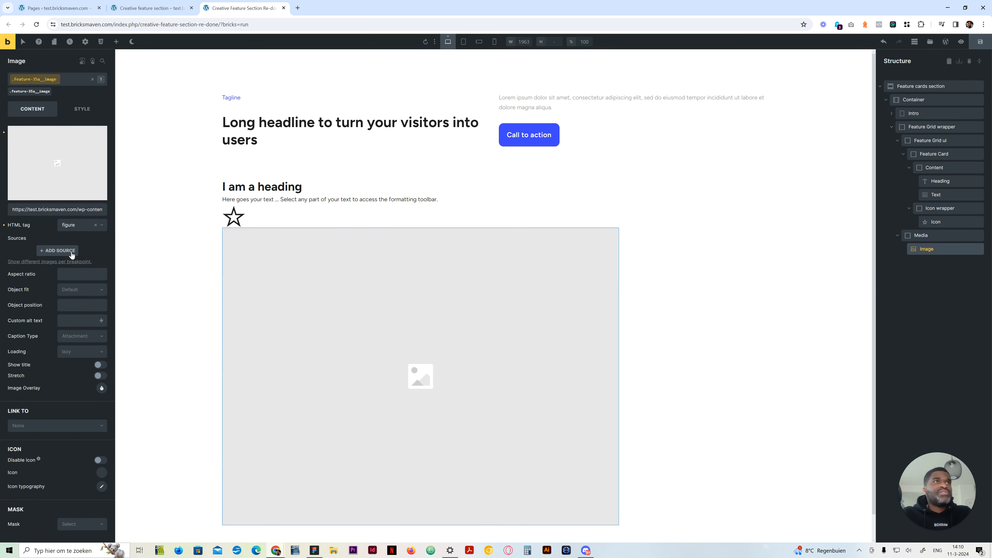
# Set the Image's object fit to Cover, try a 6/4 aspect ratio, and set it to 1/1
pyautogui.click(77, 291)
pyautogui.click(73, 315)
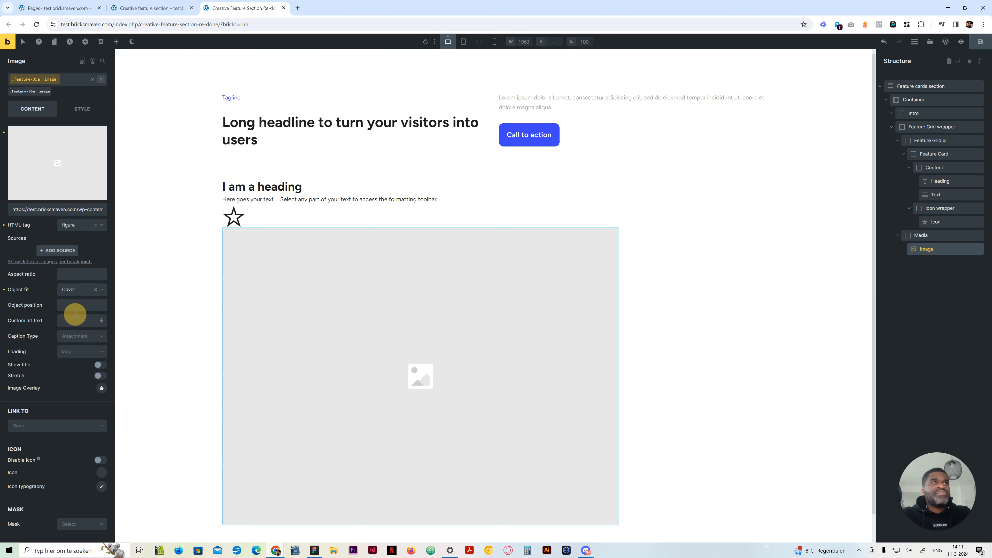
pyautogui.click(81, 275)
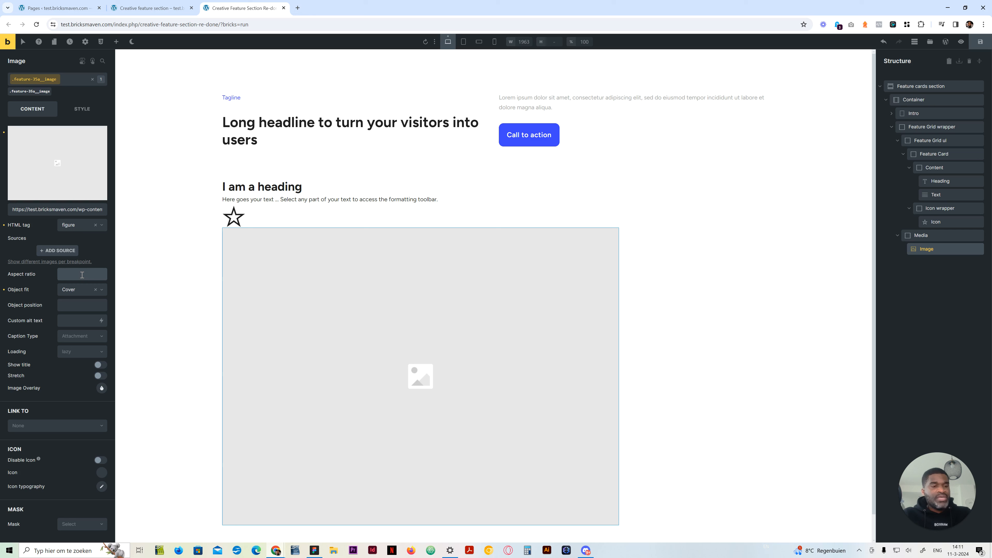
pyautogui.write('6/4')
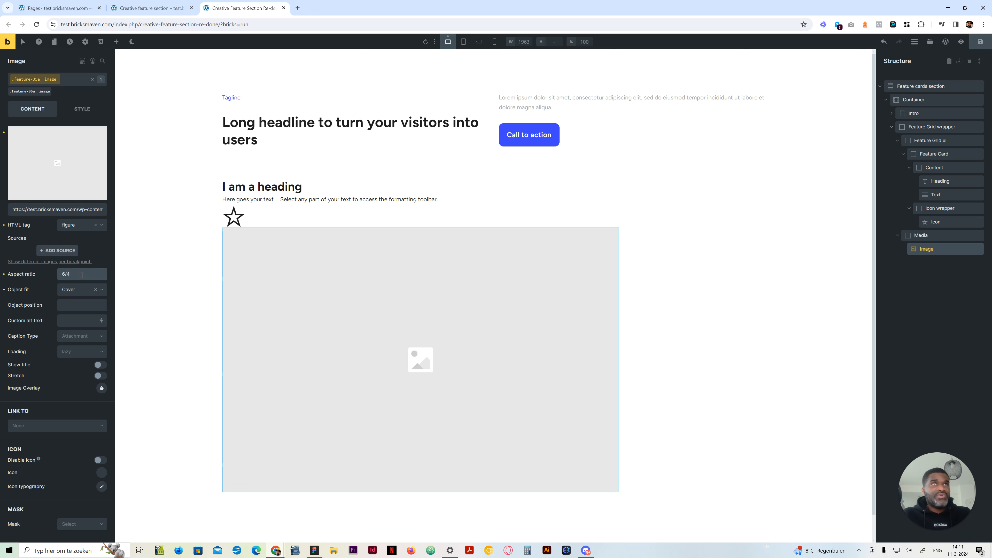
pyautogui.write('1/1')
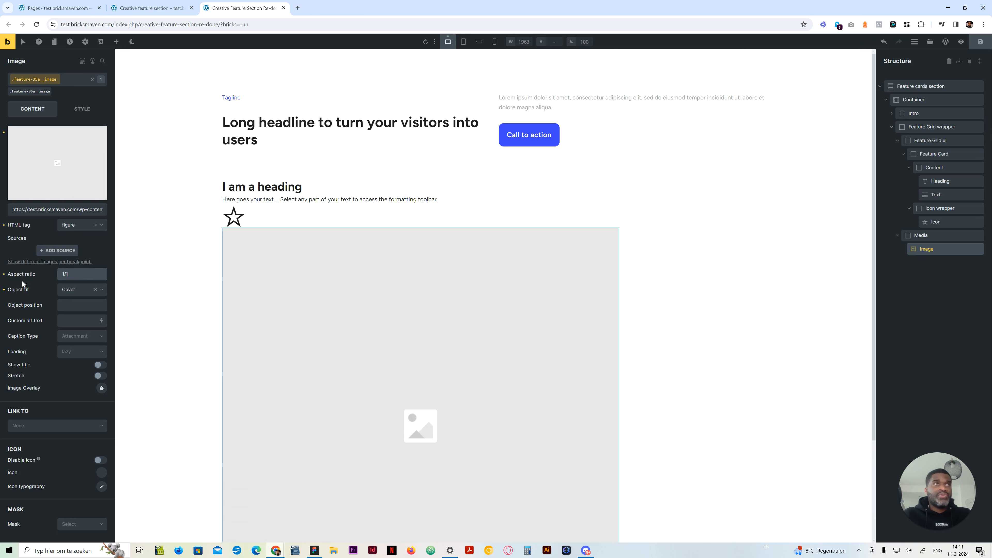
# Try 46rem for both the width and the height of the Image on the feature-35a__image class
pyautogui.click(80, 109)
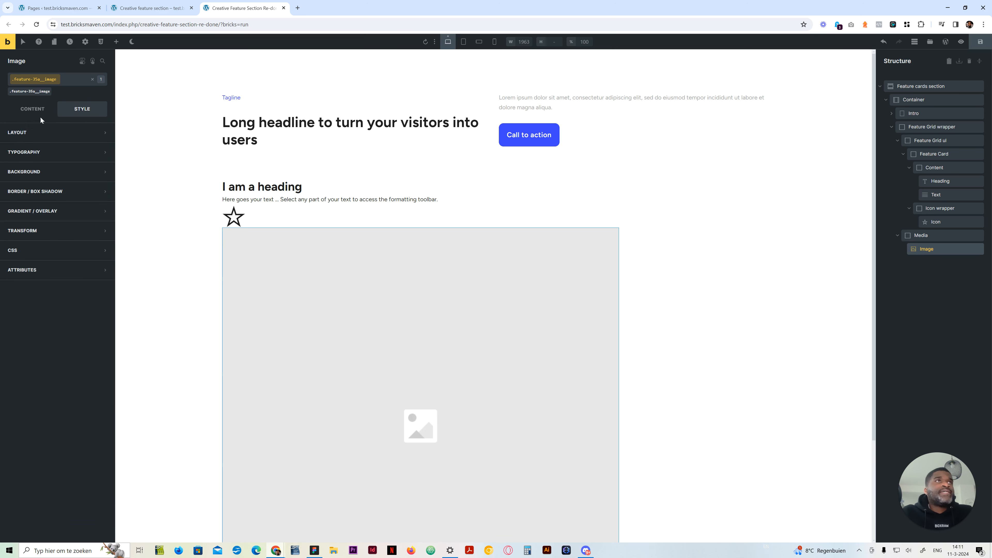
pyautogui.click(35, 138)
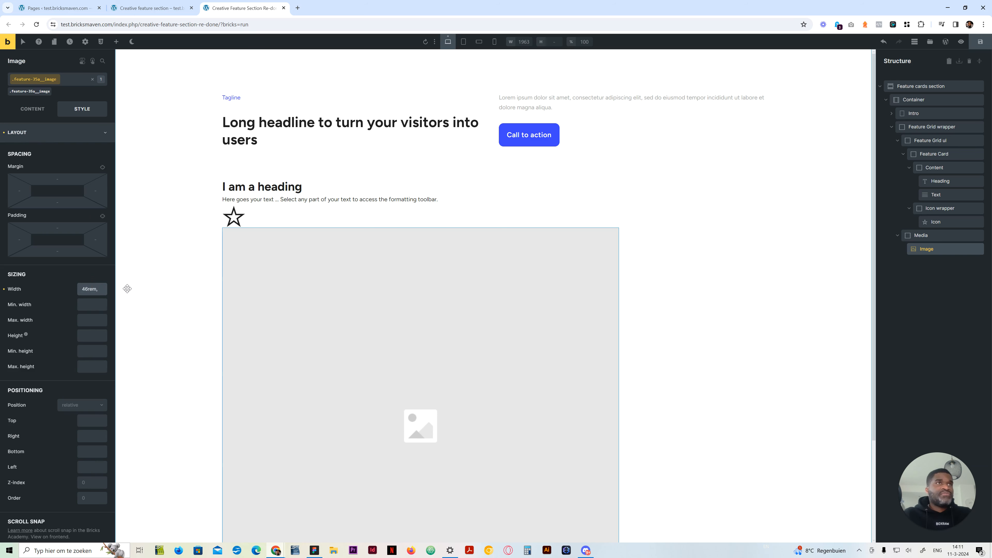
pyautogui.click(91, 333)
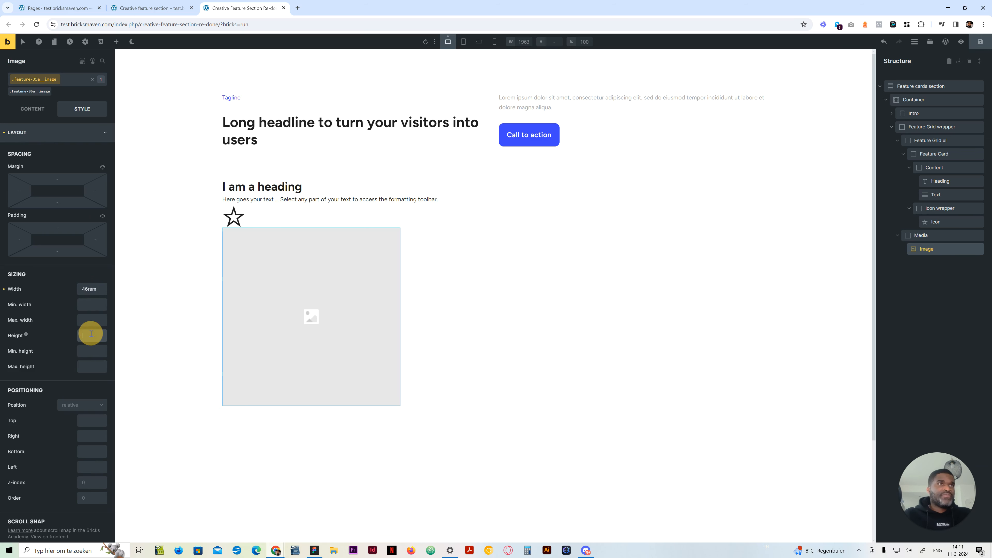
pyautogui.write('46rem')
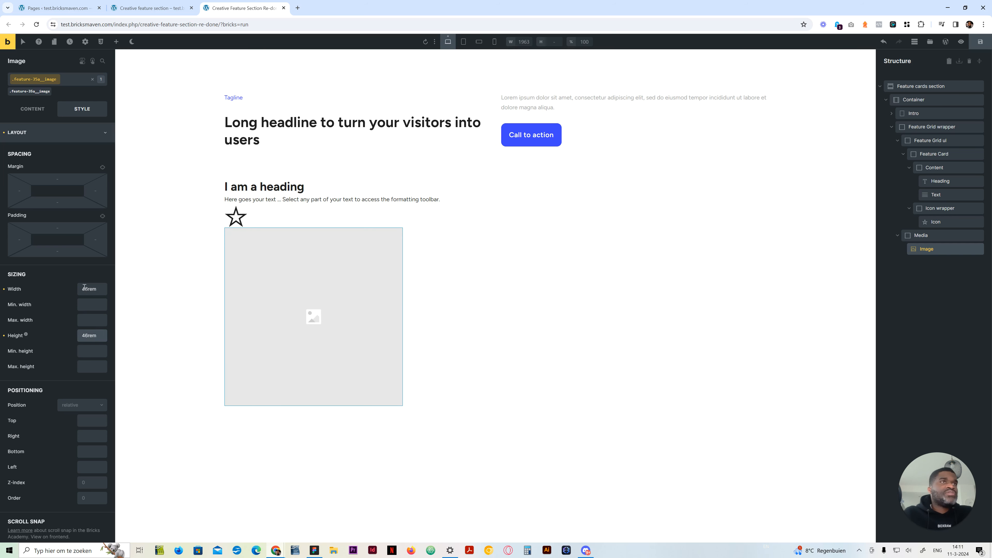
# Set the Image's width and height to 64rem each on the feature-35a__image class
pyautogui.moveTo(88, 289); pyautogui.dragTo(78, 289)
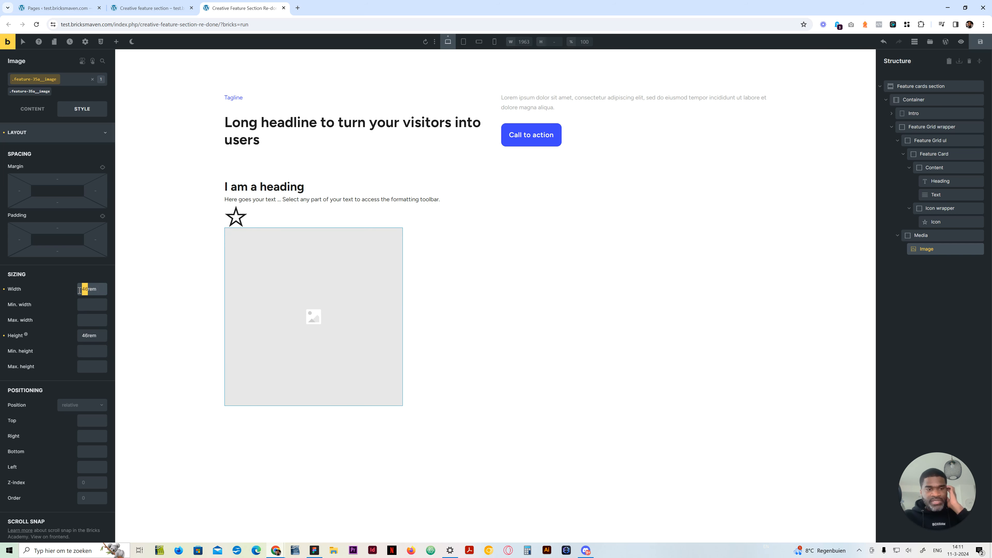
pyautogui.write('64')
pyautogui.click(80, 335)
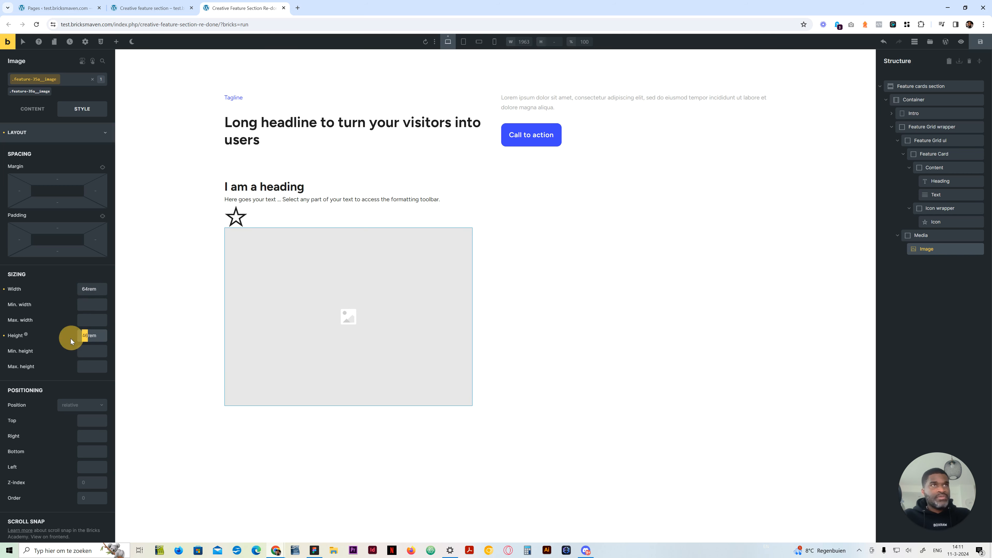
pyautogui.write('4')
pyautogui.click(43, 133)
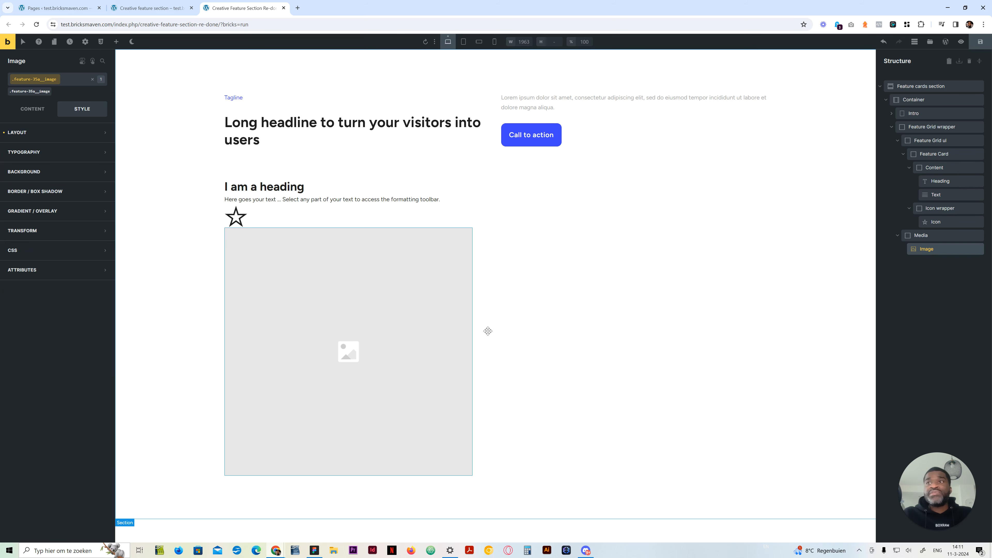
# Compare the finished Creative feature section page with the rebuilt Media block and the Feature Grid ul's content settings
pyautogui.click(150, 7)
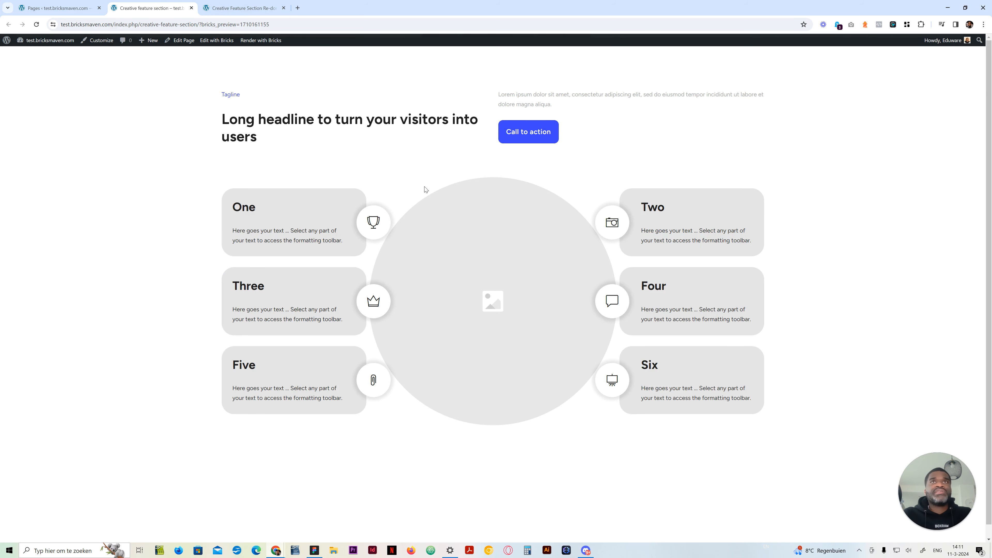
pyautogui.click(241, 7)
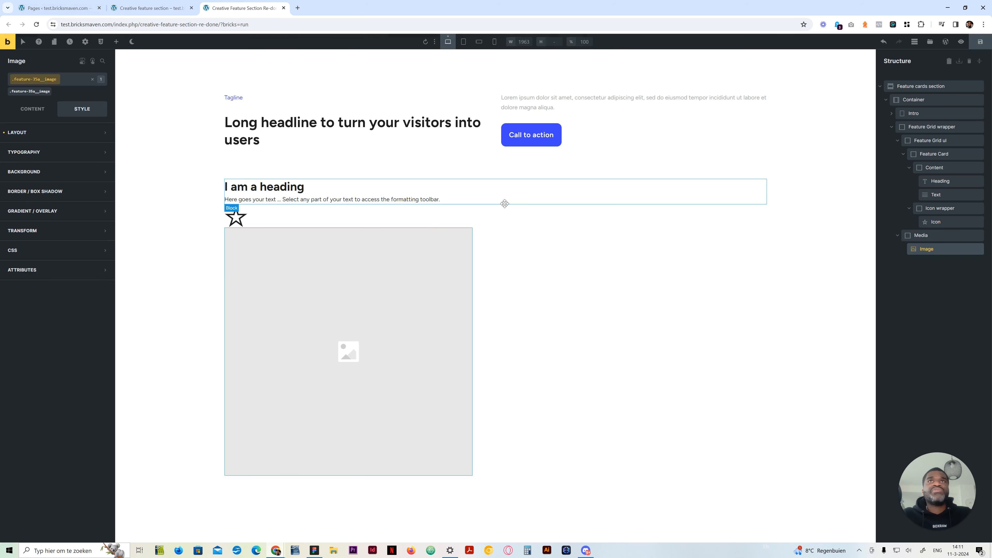
pyautogui.click(931, 235)
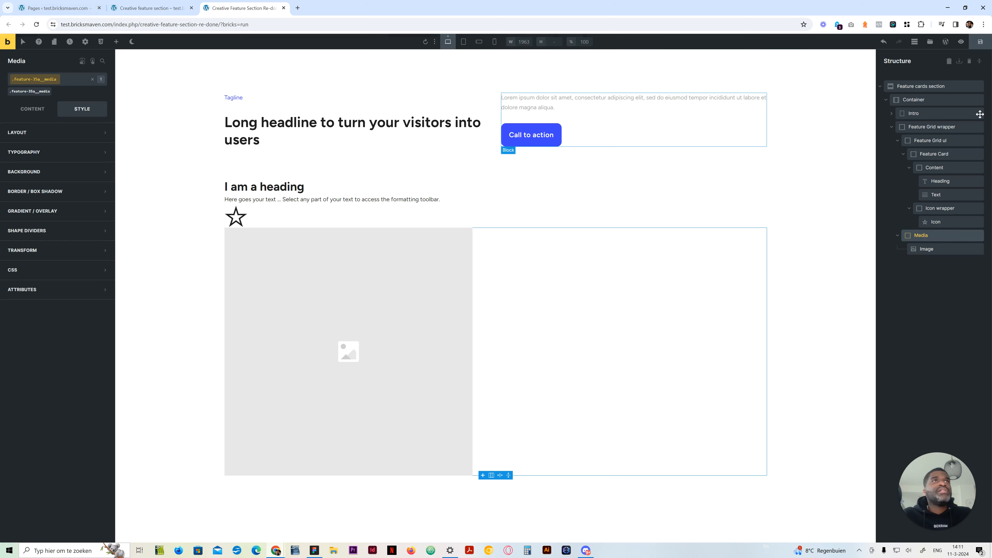
pyautogui.click(921, 140)
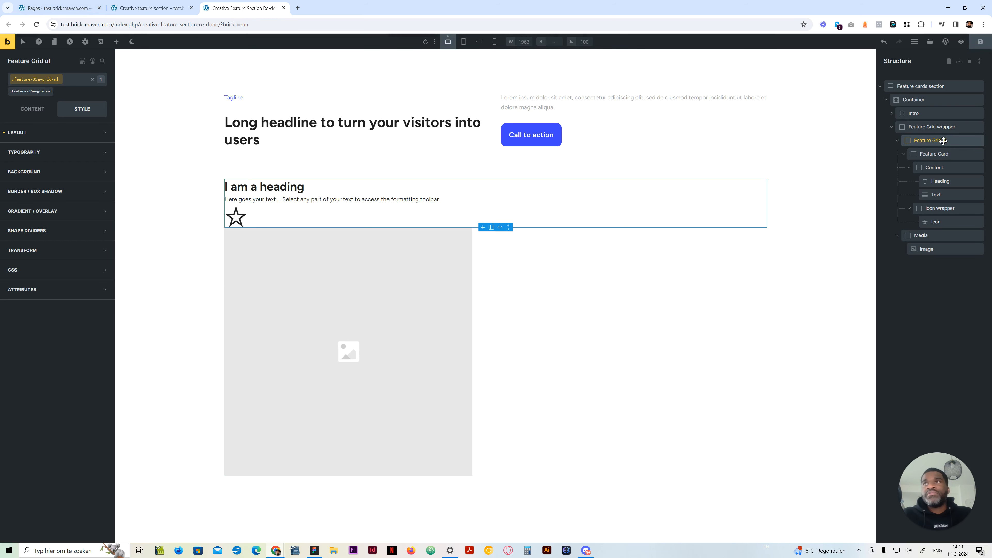
pyautogui.click(34, 109)
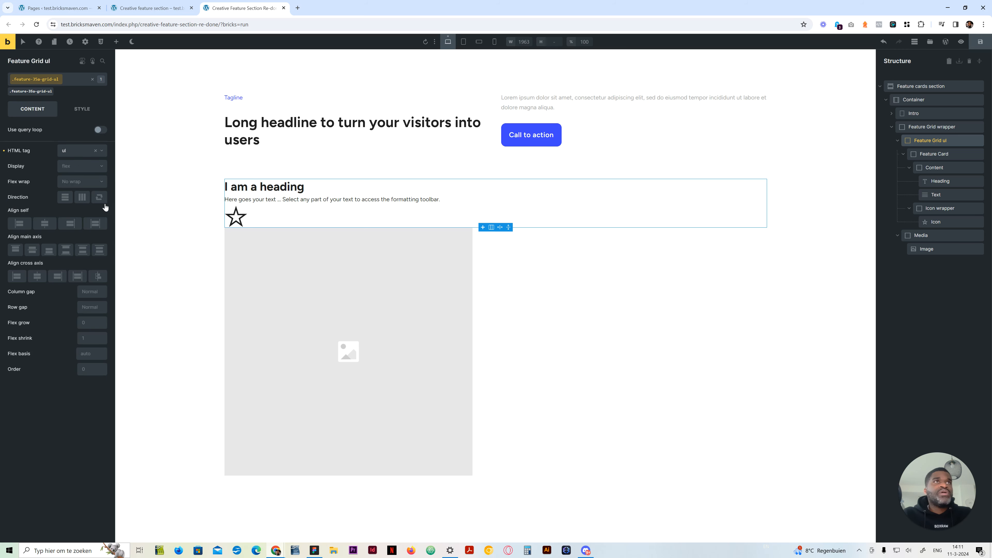
pyautogui.click(172, 6)
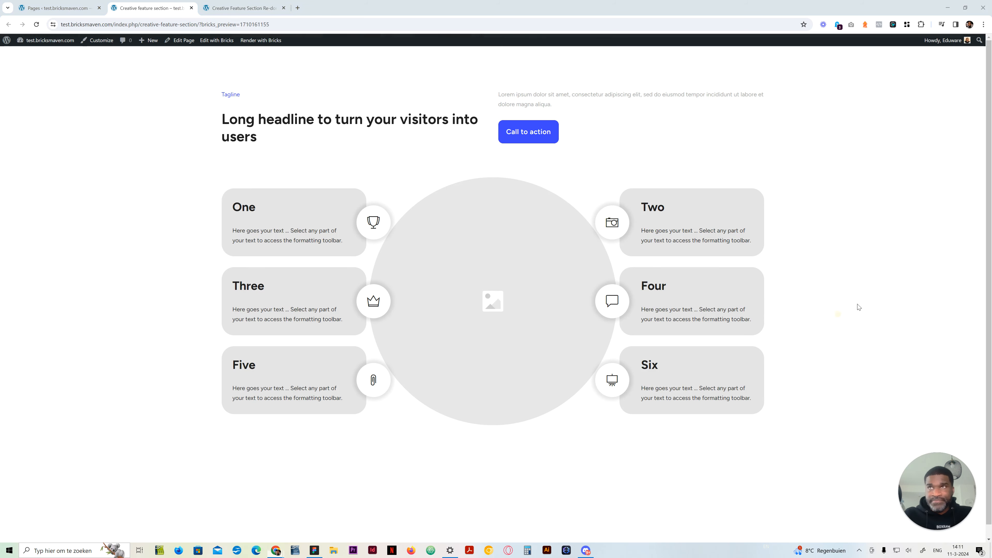
# Annotate the reference feature area with an outline, two vertical dividers and two horizontal dividers to mark a three-by-three grid
pyautogui.click(903, 260)
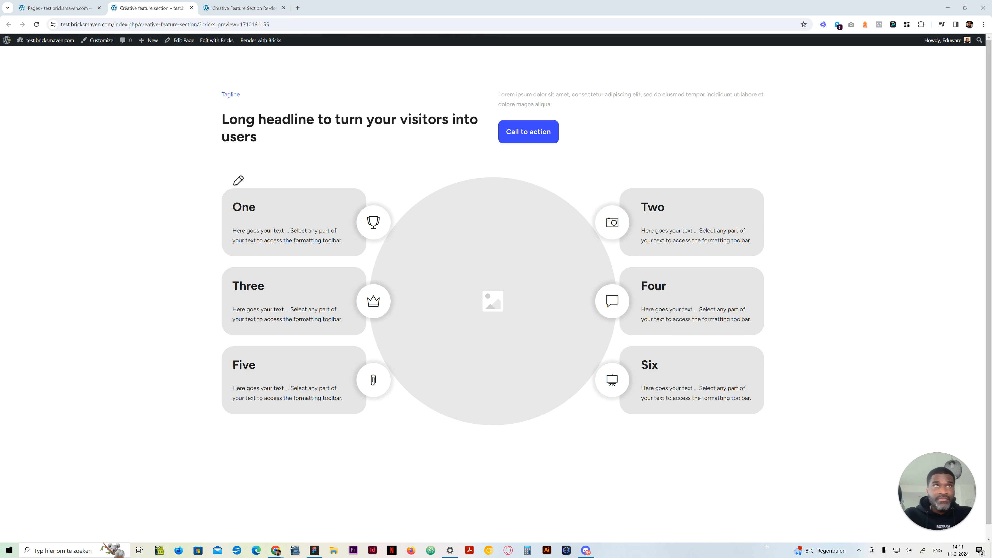
pyautogui.moveTo(223, 184)
pyautogui.mouseDown()
pyautogui.moveTo(736, 187)
pyautogui.moveTo(767, 274)
pyautogui.moveTo(773, 419)
pyautogui.moveTo(224, 416)
pyautogui.moveTo(225, 186)
pyautogui.mouseUp()
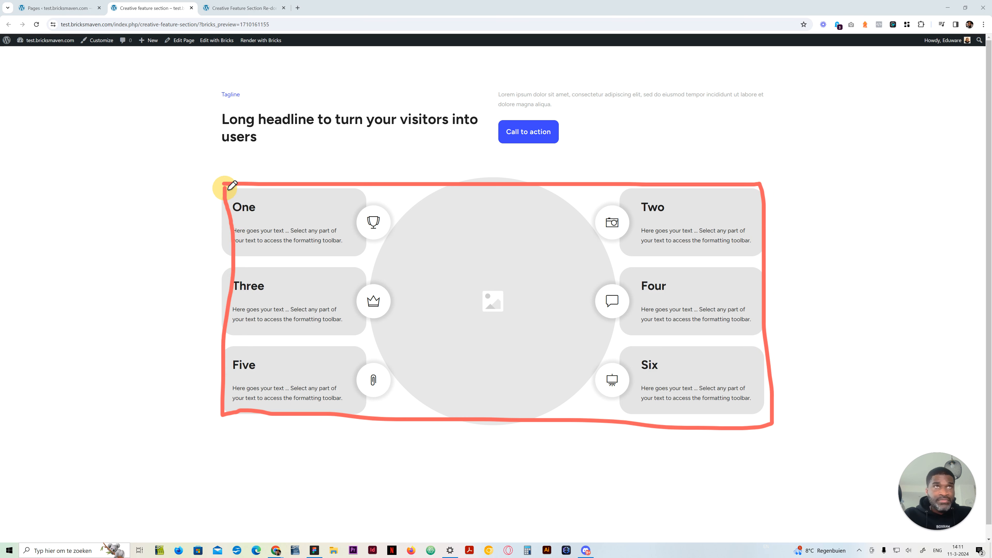
pyautogui.moveTo(388, 187); pyautogui.dragTo(385, 399)
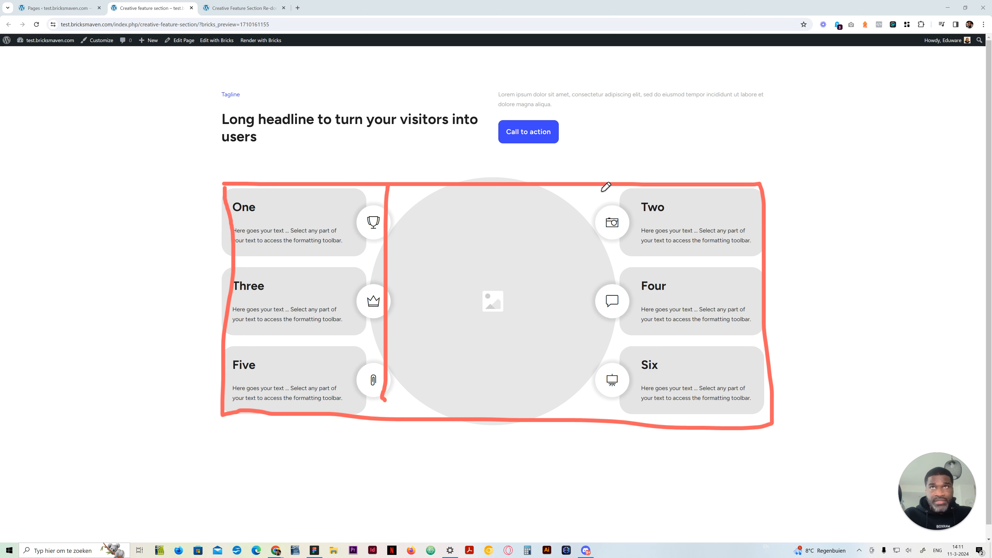
pyautogui.moveTo(598, 187); pyautogui.dragTo(596, 416)
pyautogui.moveTo(237, 266); pyautogui.dragTo(776, 265)
pyautogui.moveTo(261, 348); pyautogui.dragTo(773, 346)
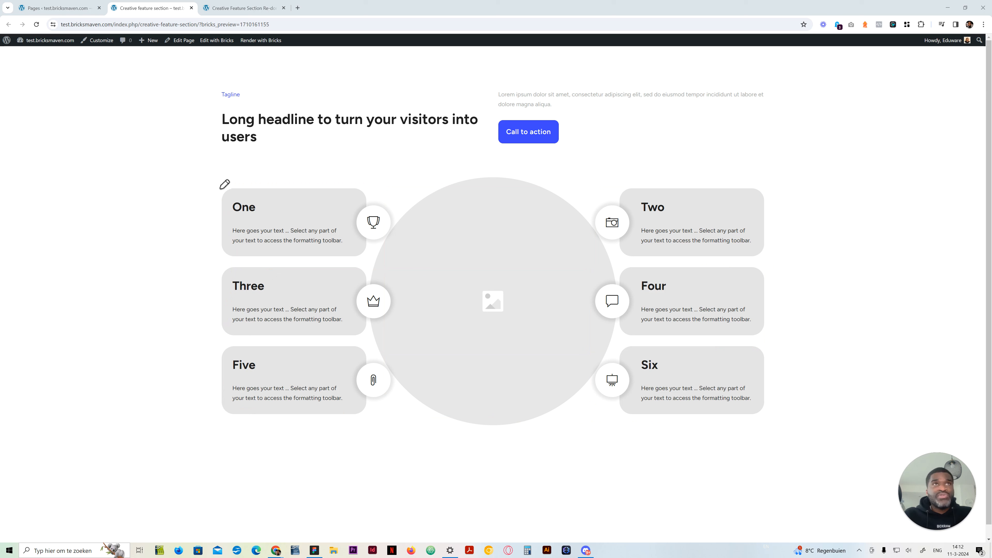
# Annotate the reference feature area with an outline and eleven vertical dividers to mark a twelve-column grid, and clear the drawing
pyautogui.moveTo(220, 192)
pyautogui.mouseDown()
pyautogui.moveTo(220, 414)
pyautogui.moveTo(328, 190)
pyautogui.moveTo(774, 183)
pyautogui.moveTo(754, 445)
pyautogui.moveTo(225, 445)
pyautogui.moveTo(231, 413)
pyautogui.mouseUp()
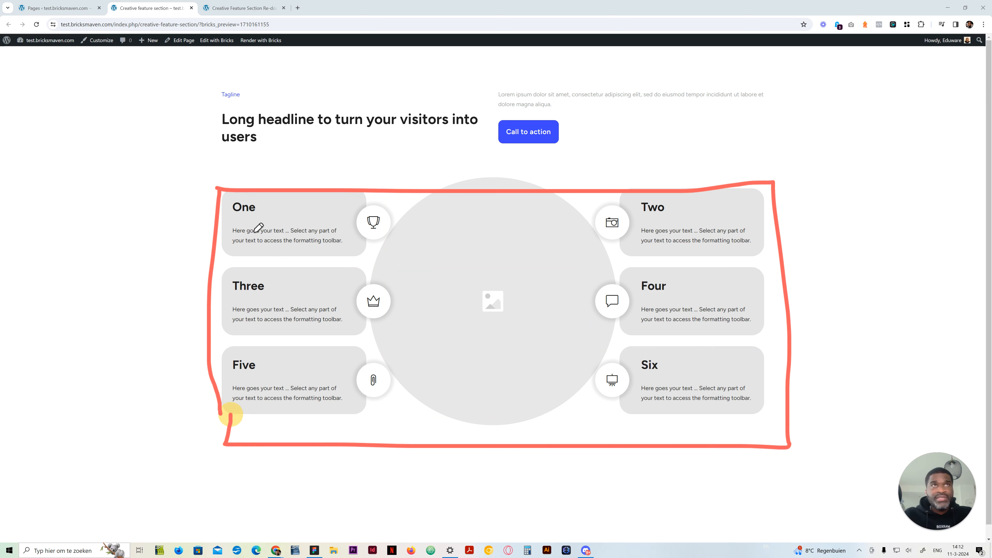
pyautogui.click(250, 196)
pyautogui.moveTo(252, 293); pyautogui.dragTo(249, 504)
pyautogui.moveTo(294, 197); pyautogui.dragTo(291, 426)
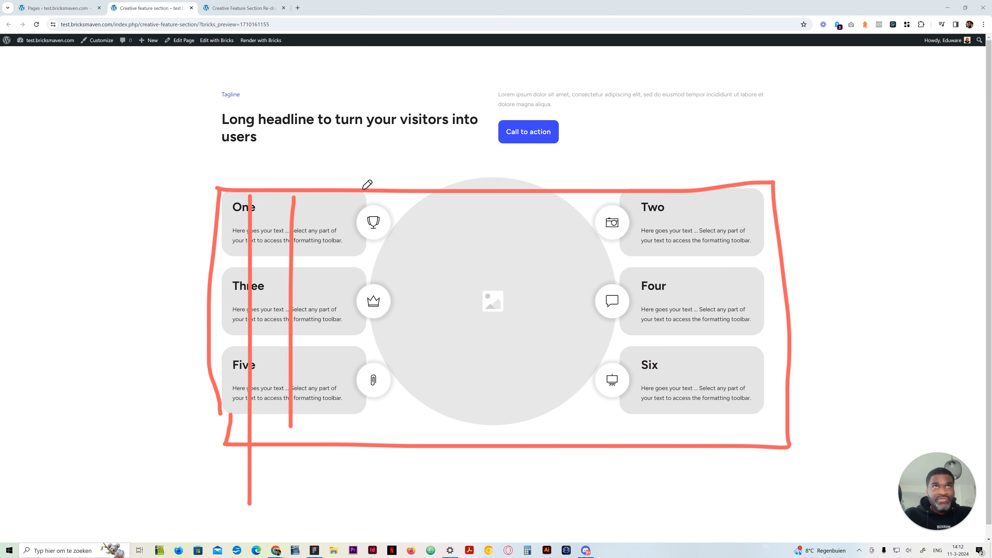
pyautogui.moveTo(346, 194); pyautogui.dragTo(343, 458)
pyautogui.moveTo(386, 201); pyautogui.dragTo(389, 474)
pyautogui.moveTo(435, 190); pyautogui.dragTo(442, 438)
pyautogui.moveTo(476, 192); pyautogui.dragTo(489, 449)
pyautogui.moveTo(541, 197); pyautogui.dragTo(555, 476)
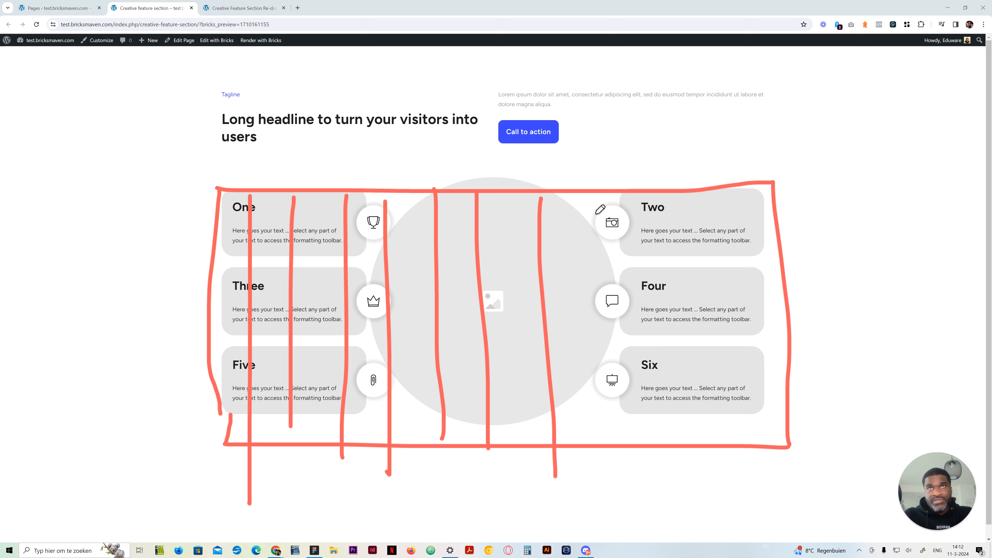
pyautogui.moveTo(597, 201); pyautogui.dragTo(621, 435)
pyautogui.moveTo(648, 194); pyautogui.dragTo(668, 459)
pyautogui.moveTo(694, 197); pyautogui.dragTo(716, 439)
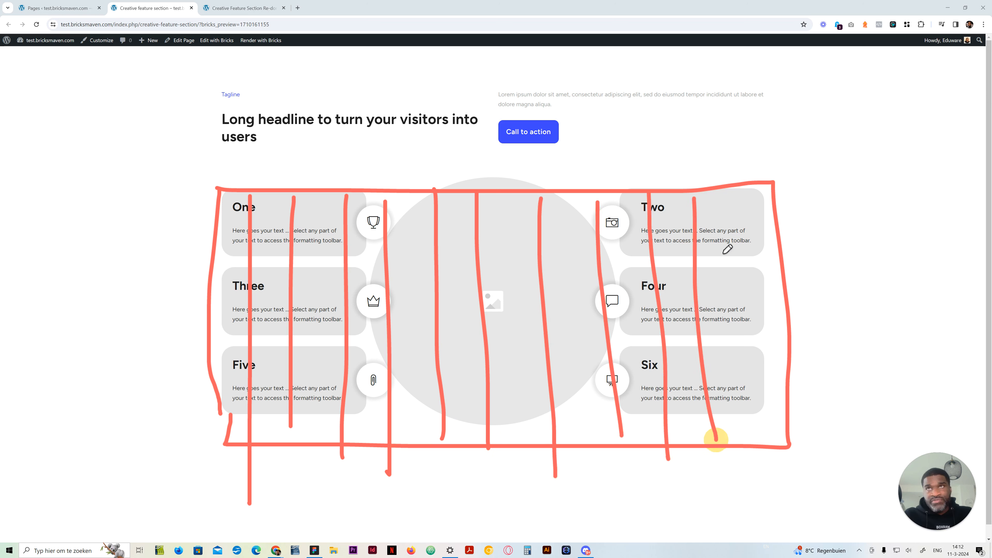
pyautogui.moveTo(732, 195); pyautogui.dragTo(752, 449)
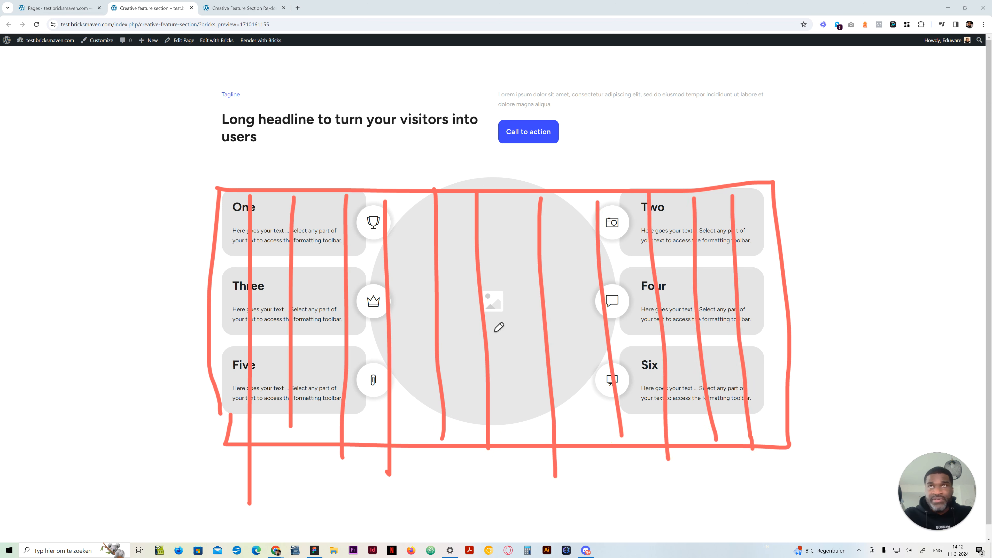
pyautogui.click(237, 244)
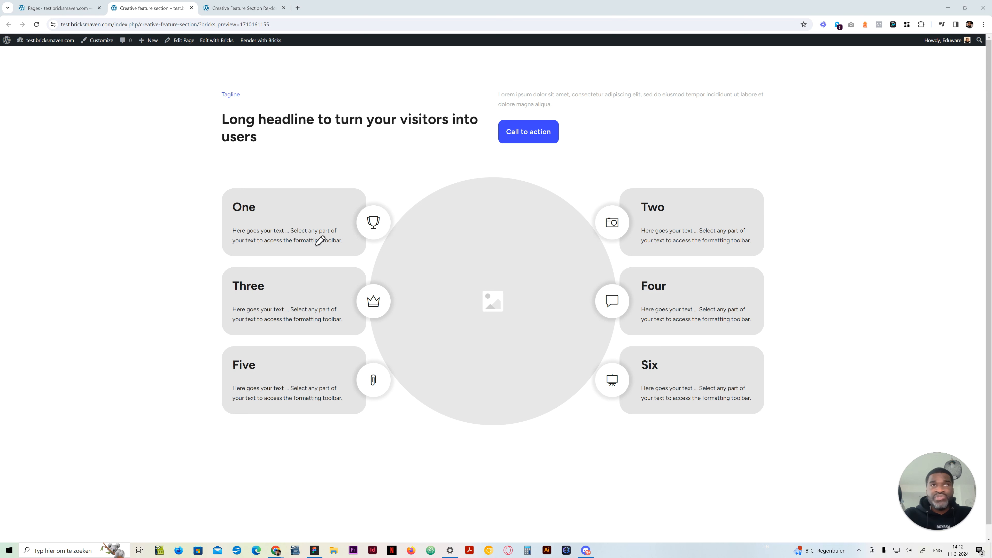
# Outline the card column on the One side and cards One, Two and Three on the reference, and clear the annotations
pyautogui.moveTo(221, 184)
pyautogui.mouseDown()
pyautogui.moveTo(394, 186)
pyautogui.moveTo(239, 253)
pyautogui.moveTo(217, 187)
pyautogui.moveTo(343, 191)
pyautogui.moveTo(394, 210)
pyautogui.moveTo(390, 412)
pyautogui.moveTo(244, 418)
pyautogui.moveTo(218, 330)
pyautogui.moveTo(218, 186)
pyautogui.mouseUp()
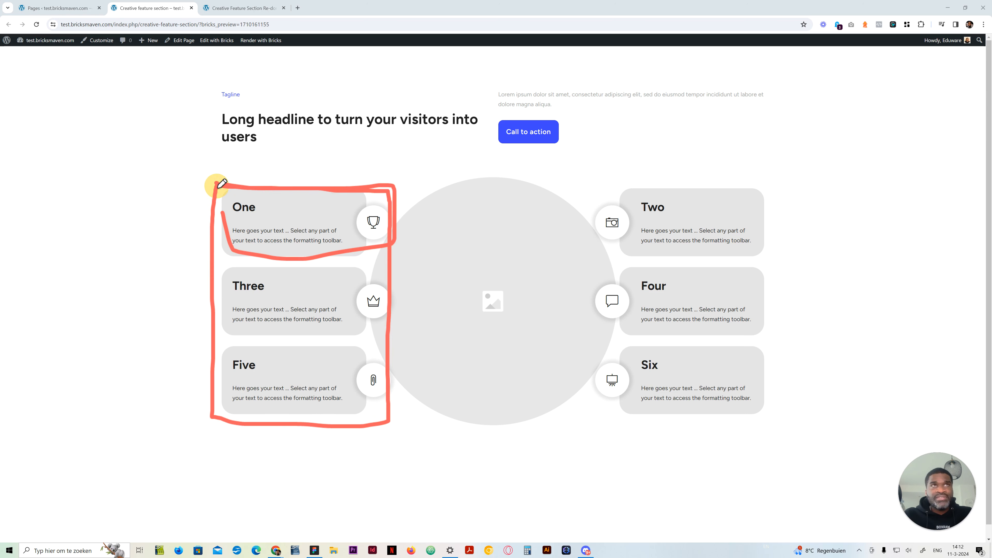
pyautogui.moveTo(599, 181)
pyautogui.mouseDown()
pyautogui.moveTo(598, 416)
pyautogui.moveTo(774, 411)
pyautogui.moveTo(762, 206)
pyautogui.moveTo(748, 179)
pyautogui.moveTo(604, 181)
pyautogui.moveTo(767, 184)
pyautogui.moveTo(777, 395)
pyautogui.moveTo(726, 430)
pyautogui.moveTo(613, 406)
pyautogui.moveTo(596, 198)
pyautogui.moveTo(612, 182)
pyautogui.moveTo(760, 179)
pyautogui.moveTo(787, 381)
pyautogui.moveTo(785, 411)
pyautogui.moveTo(615, 412)
pyautogui.moveTo(593, 228)
pyautogui.moveTo(660, 175)
pyautogui.moveTo(770, 205)
pyautogui.mouseUp()
pyautogui.moveTo(221, 257)
pyautogui.mouseDown()
pyautogui.moveTo(387, 259)
pyautogui.moveTo(214, 250)
pyautogui.moveTo(213, 259)
pyautogui.mouseUp()
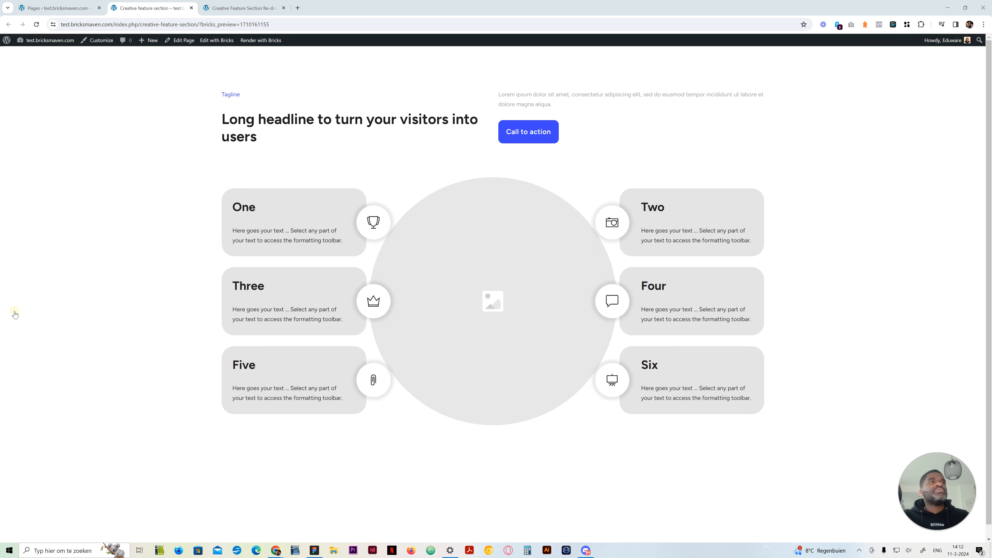
pyautogui.click(16, 258)
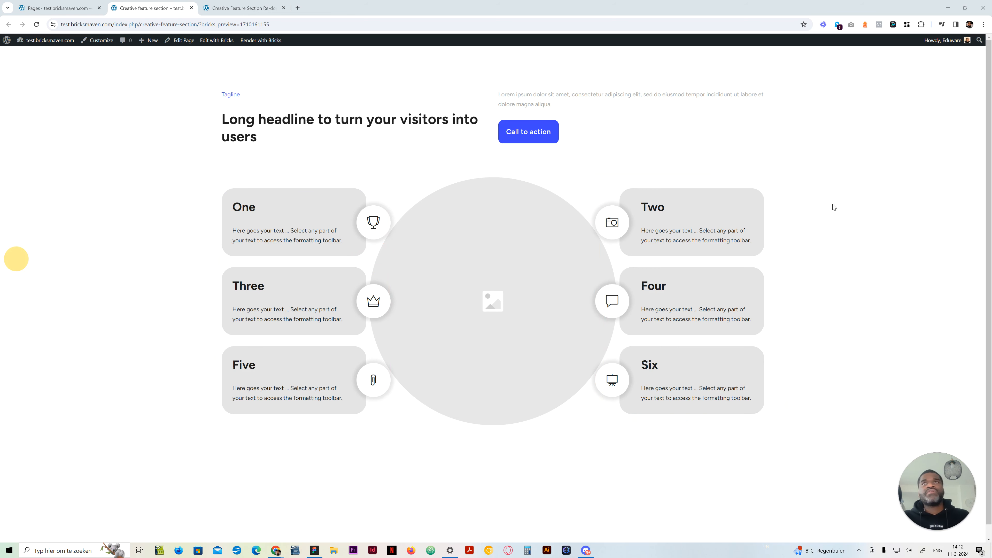
# Switch to the Creative Feature Section Re-done builder and change the feature card's heading to "One"
pyautogui.click(837, 217)
pyautogui.click(238, 7)
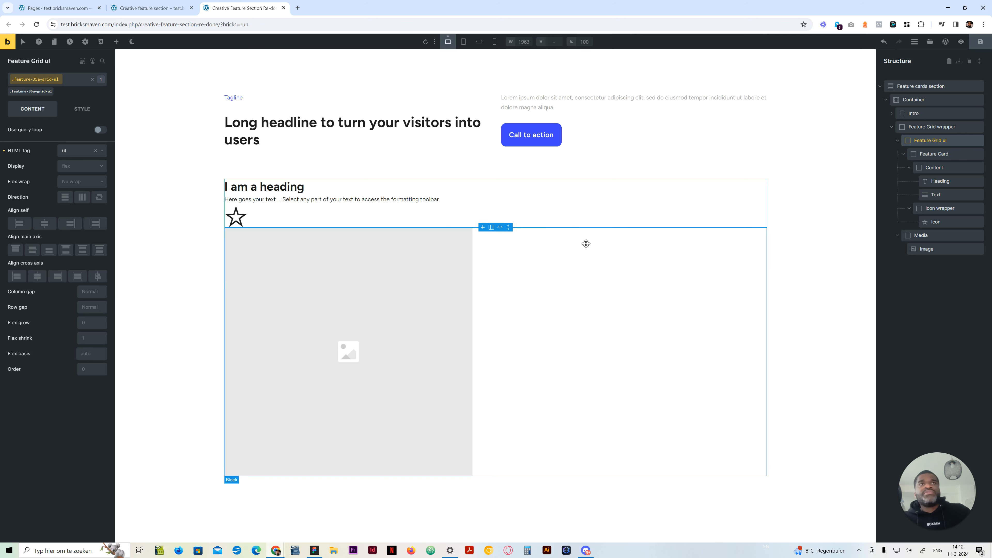
pyautogui.doubleClick(281, 187)
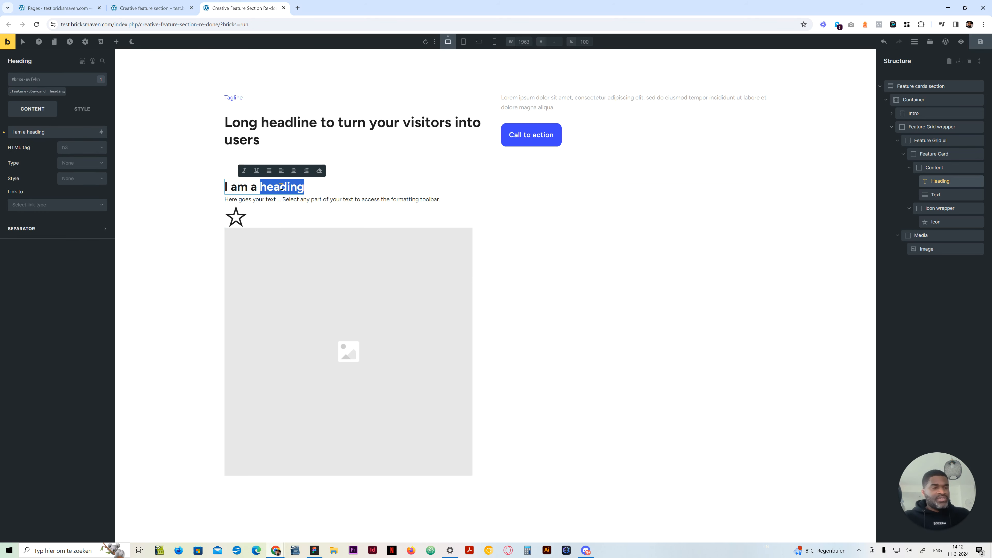
pyautogui.tripleClick(282, 187)
pyautogui.write('One')
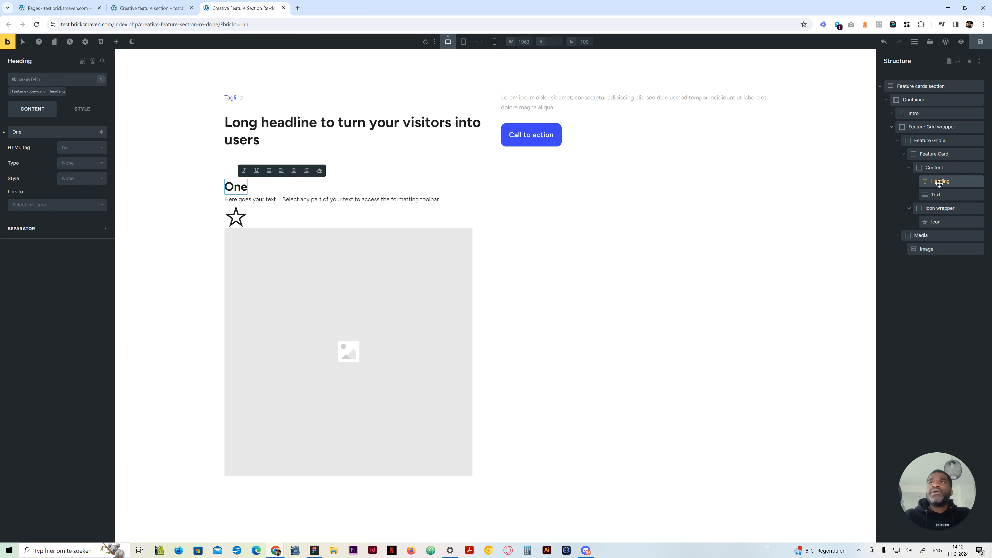
# Duplicate the Feature Card twice inside the Feature Grid ul and collapse the cards in the structure
pyautogui.click(916, 168)
pyautogui.click(908, 153)
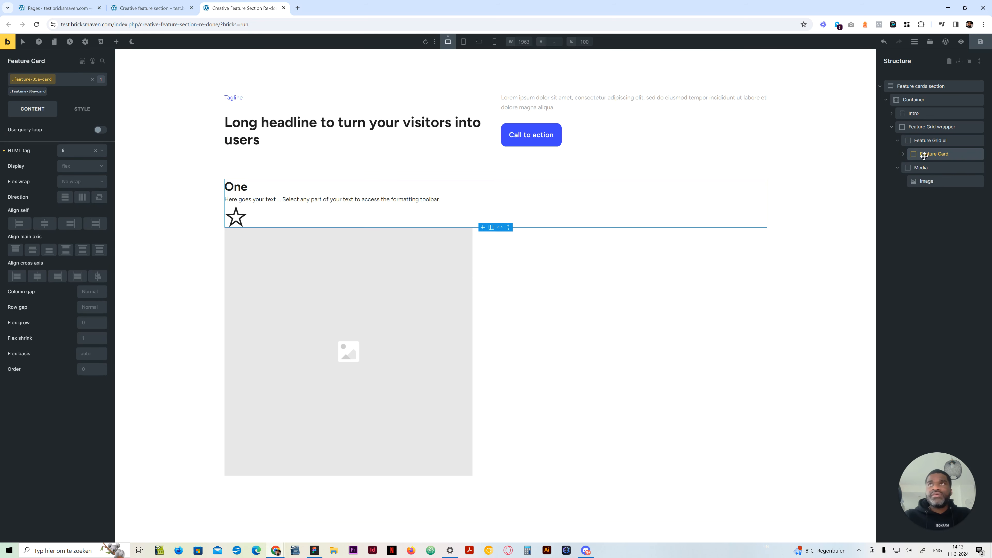
pyautogui.rightClick(924, 156)
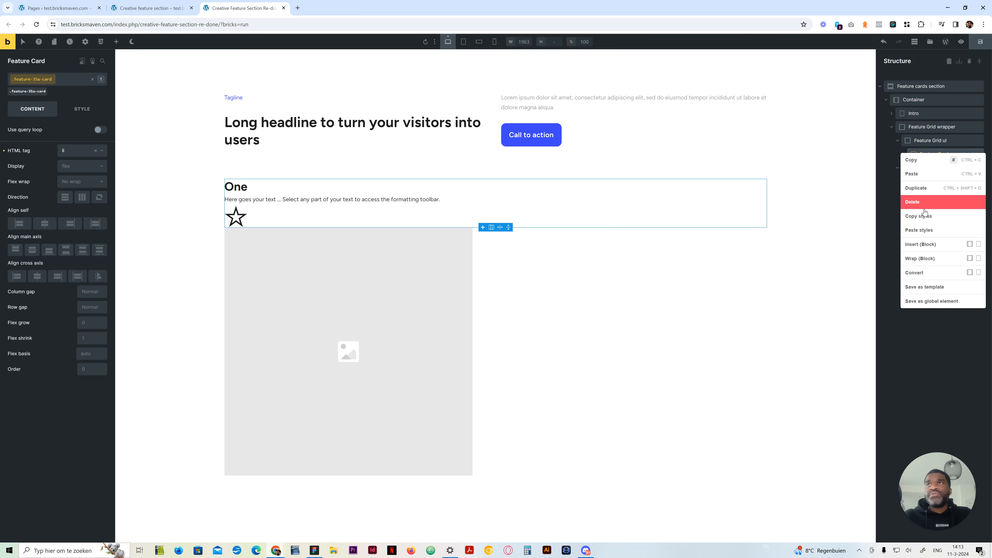
pyautogui.click(924, 191)
pyautogui.rightClick(925, 168)
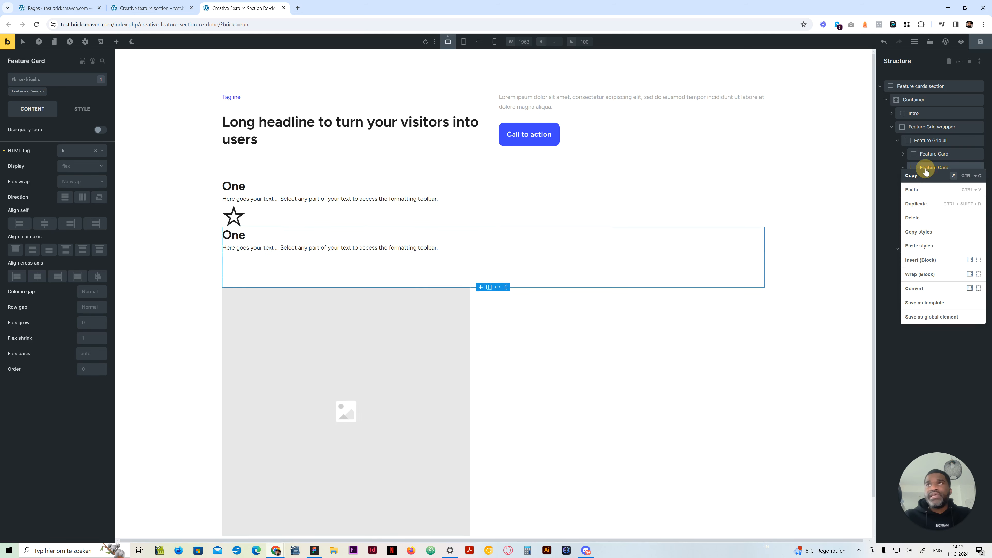
pyautogui.click(927, 201)
pyautogui.click(903, 168)
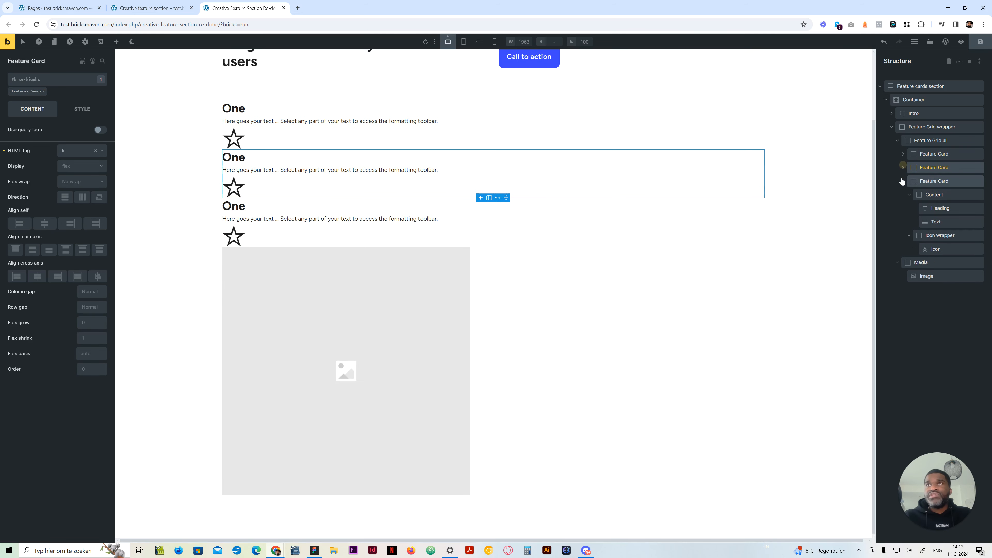
pyautogui.click(903, 181)
# Duplicate the Feature Card three more times to make six cards, and collapse the new copies in the structure
pyautogui.rightClick(924, 181)
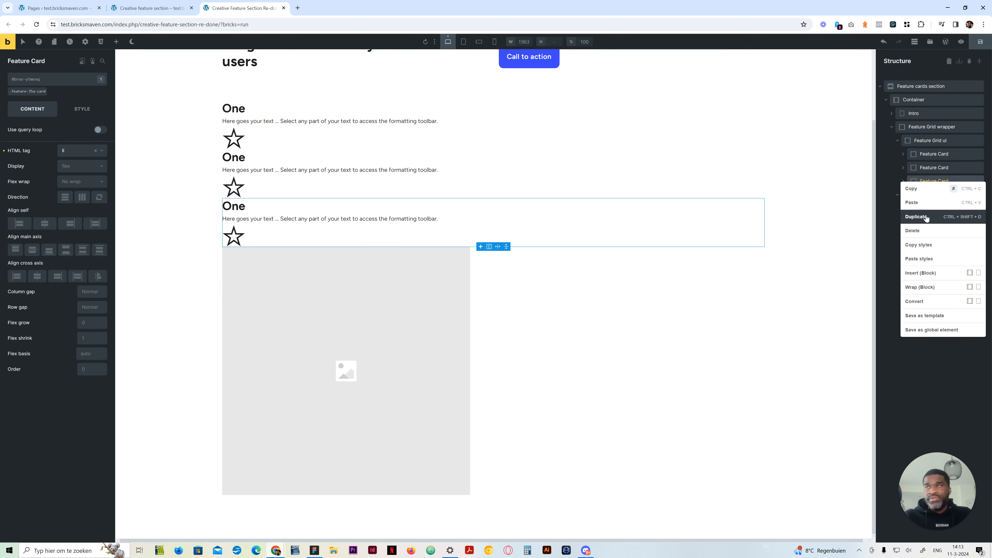
pyautogui.click(927, 218)
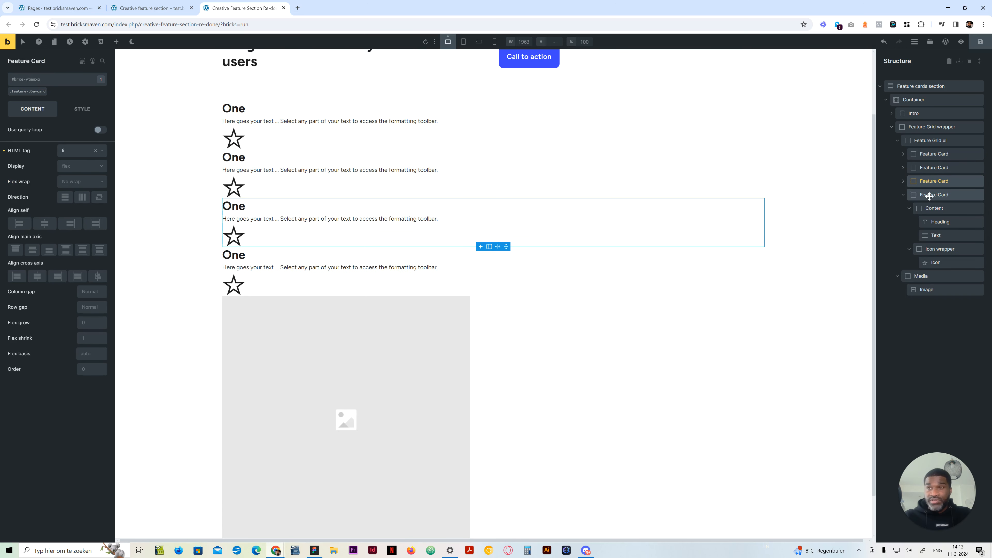
pyautogui.rightClick(930, 195)
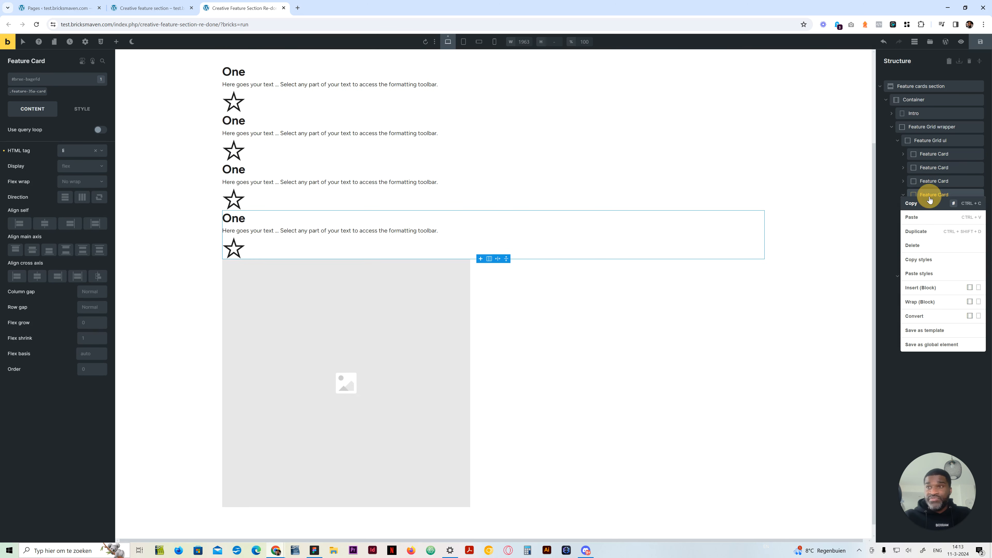
pyautogui.click(928, 235)
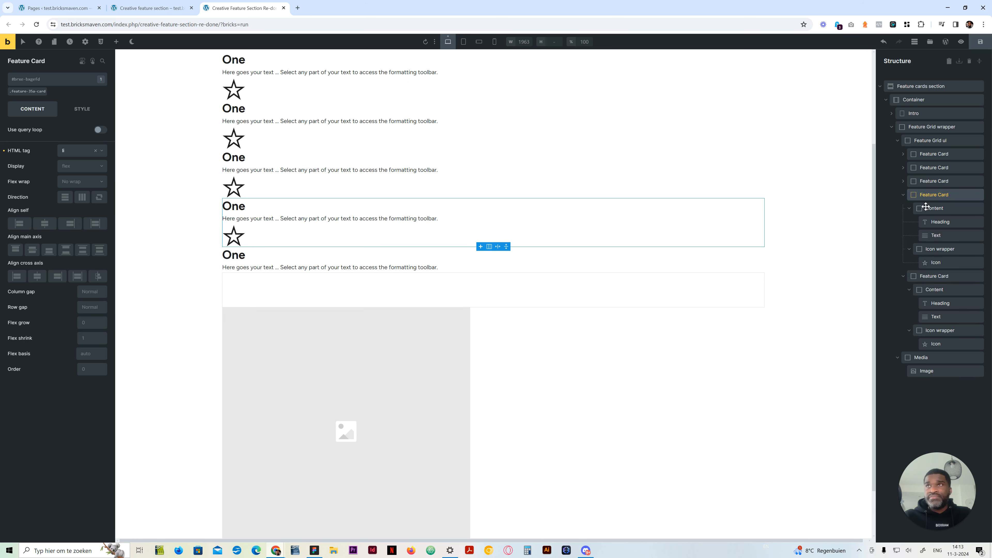
pyautogui.rightClick(928, 195)
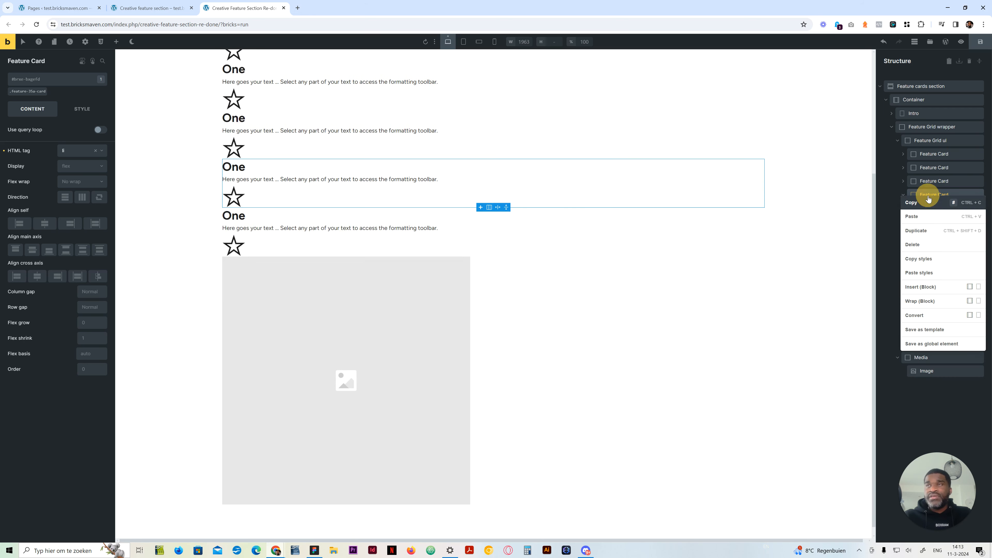
pyautogui.click(926, 231)
pyautogui.click(903, 195)
pyautogui.click(903, 208)
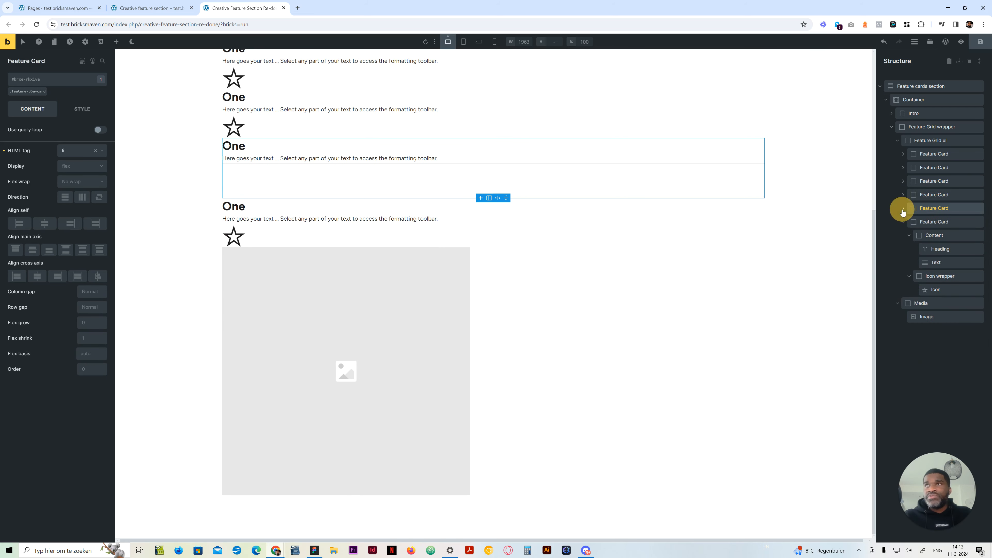
pyautogui.click(903, 222)
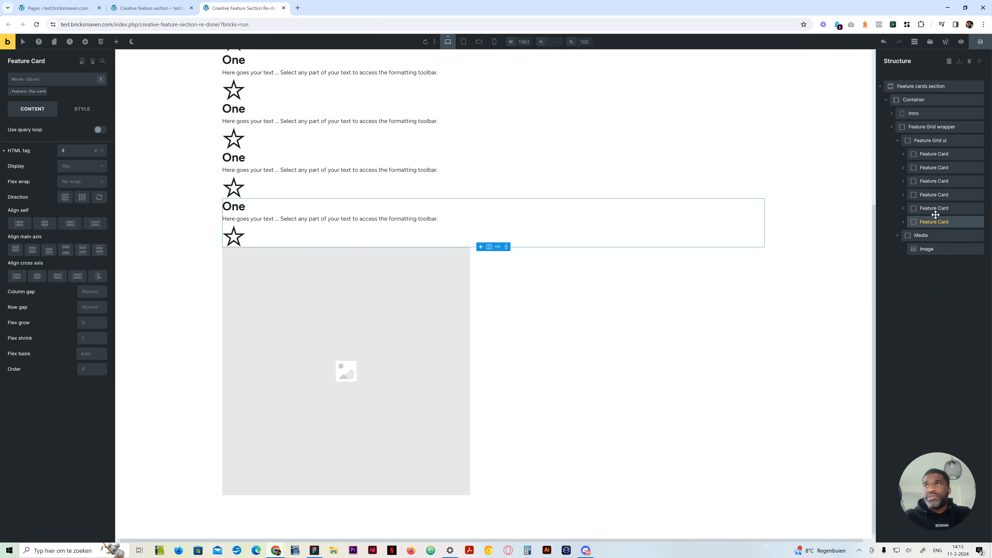
# Change the second and third feature card headings to "Two" and "Three"
pyautogui.scroll(4, 351, 235)
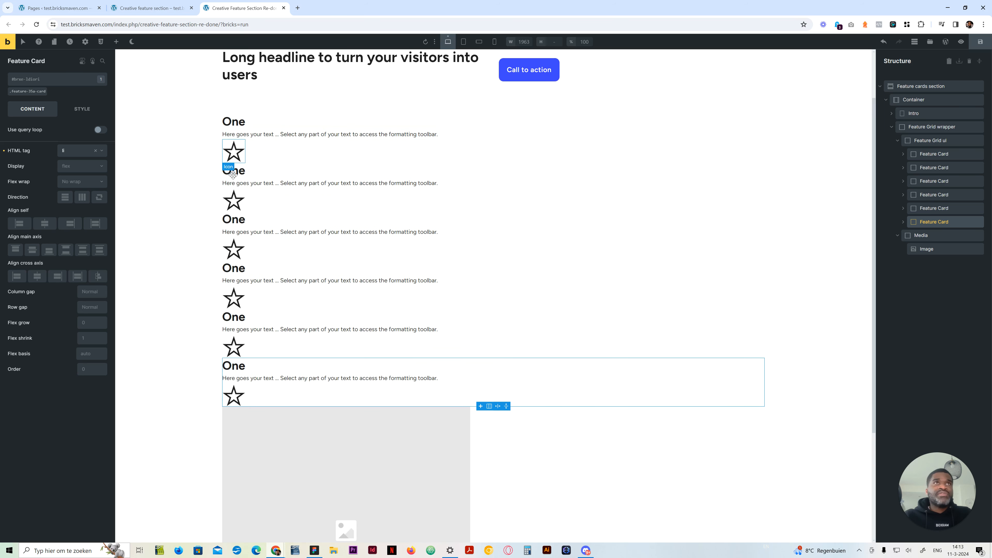
pyautogui.click(234, 172)
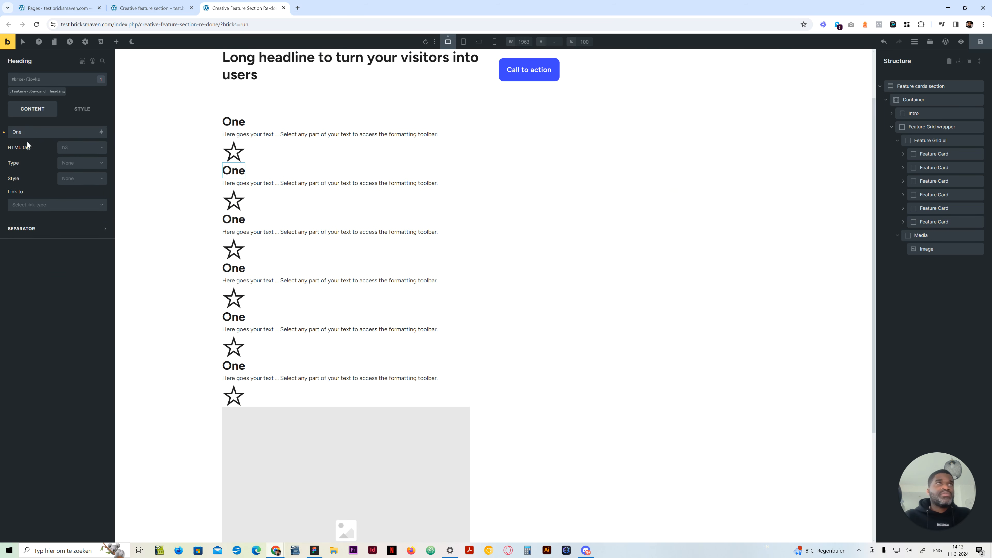
pyautogui.doubleClick(17, 131)
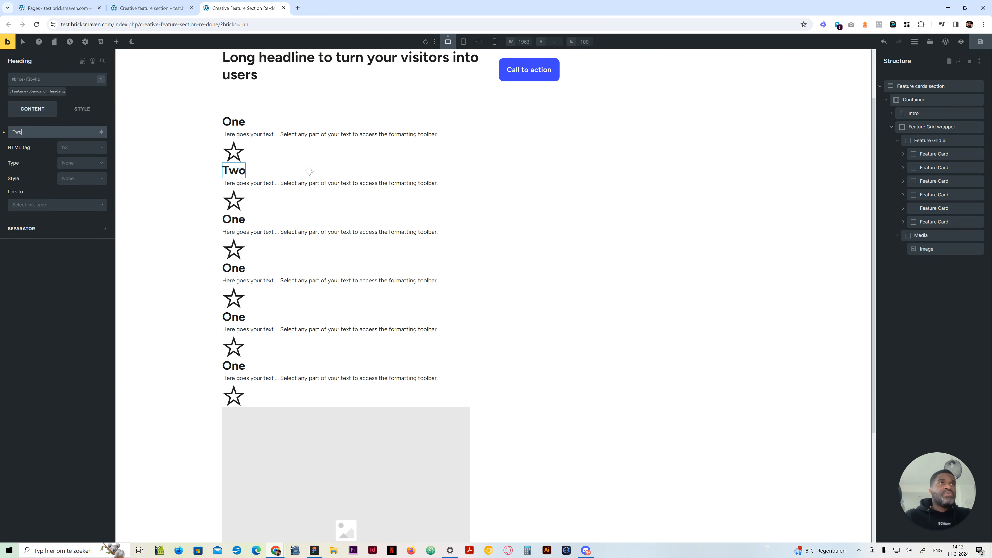
pyautogui.click(233, 220)
pyautogui.doubleClick(18, 131)
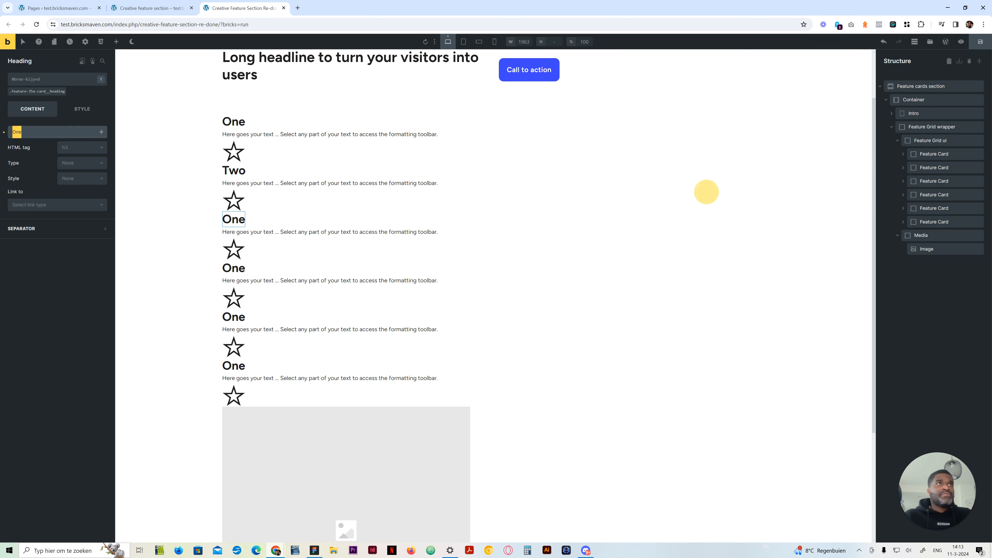
pyautogui.write('T')
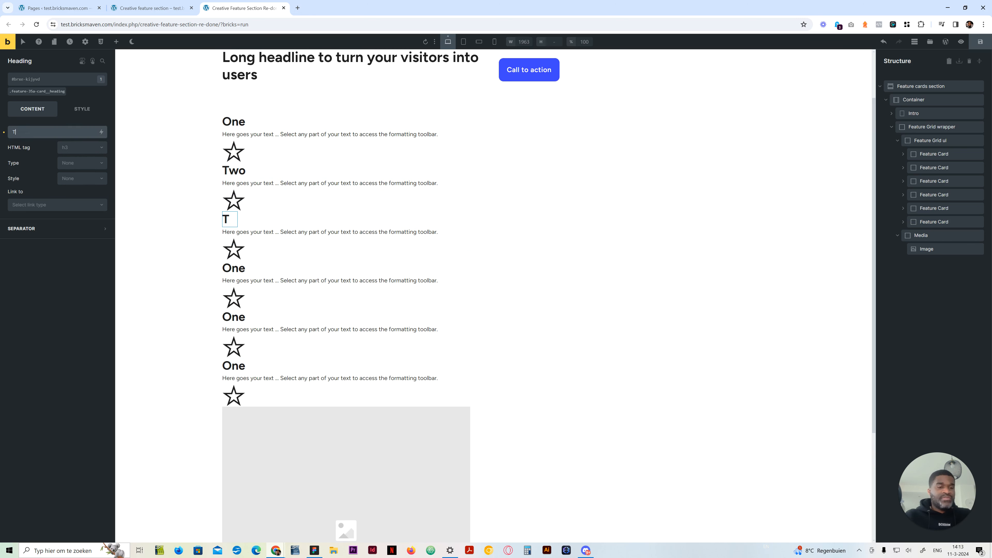
pyautogui.write('hree')
# Change the headings of the fourth, fifth and sixth feature cards to "Four", "Five" and "Six"
pyautogui.click(239, 267)
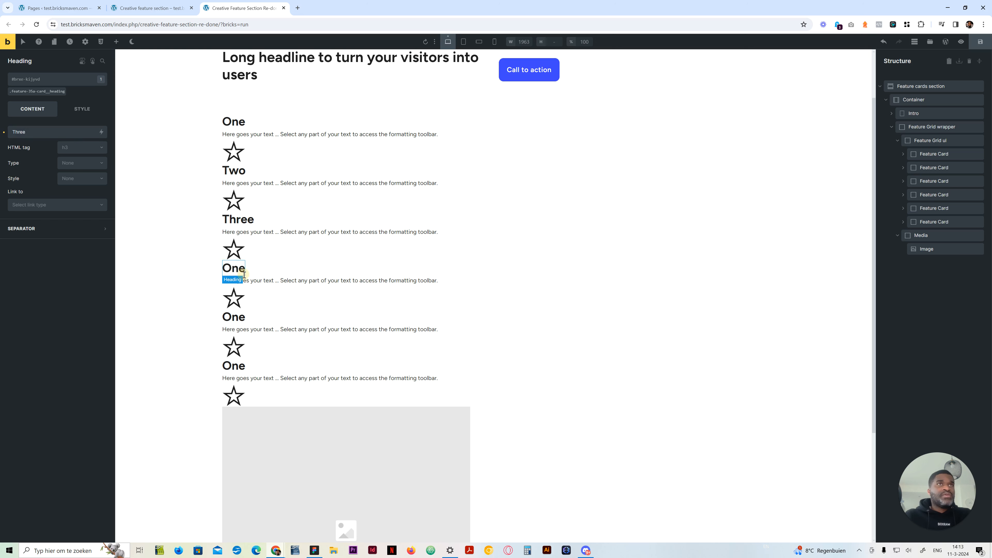
pyautogui.doubleClick(48, 132)
pyautogui.write('Four')
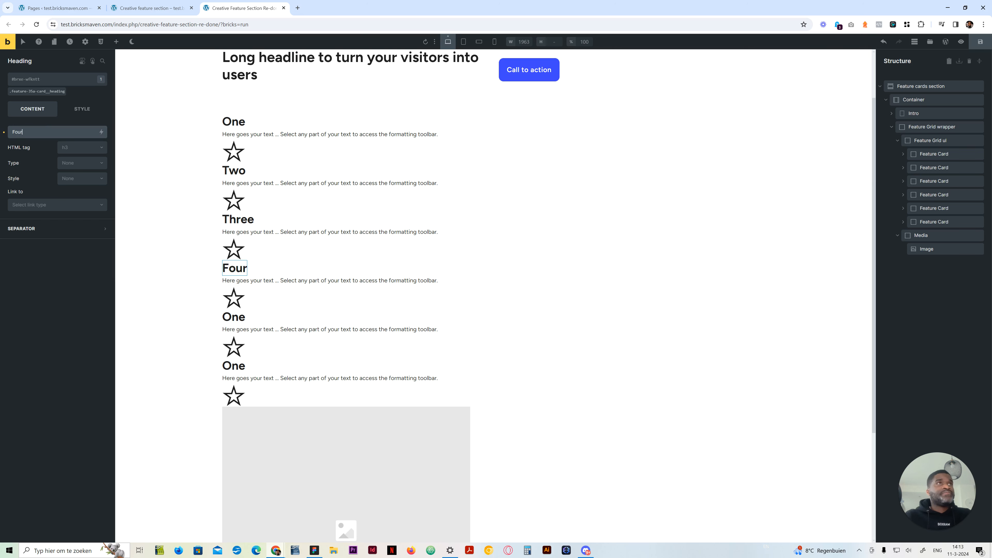
pyautogui.click(234, 317)
pyautogui.doubleClick(18, 132)
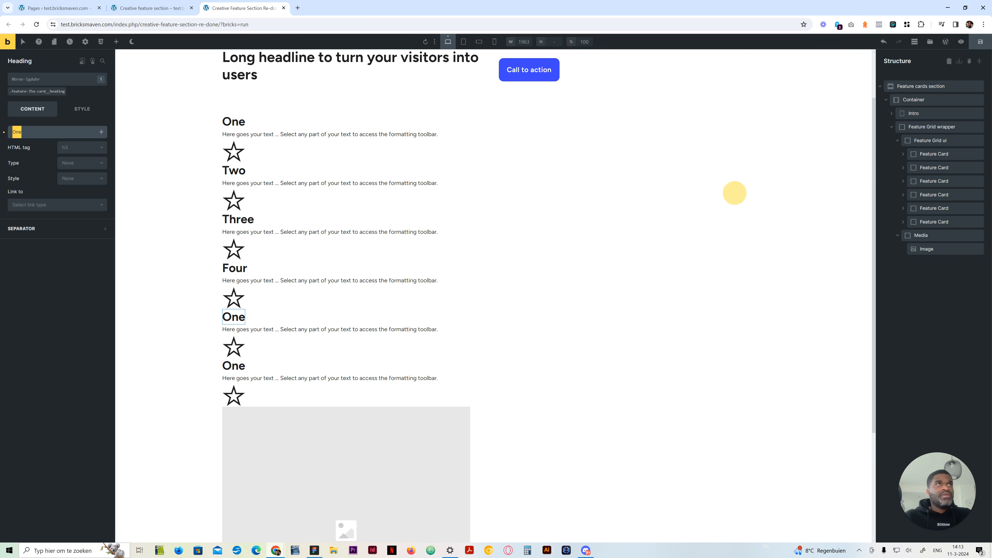
pyautogui.write('Five')
pyautogui.click(233, 365)
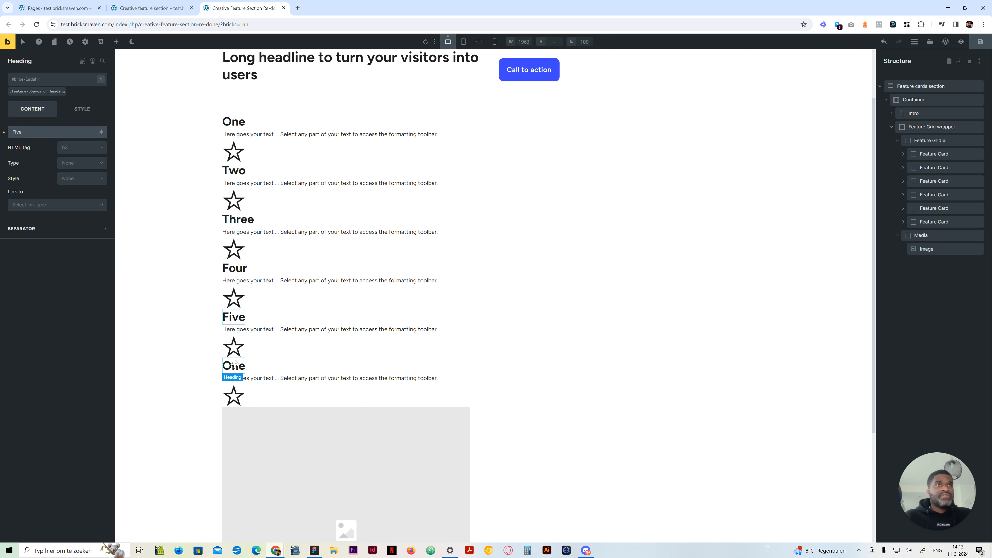
pyautogui.doubleClick(17, 131)
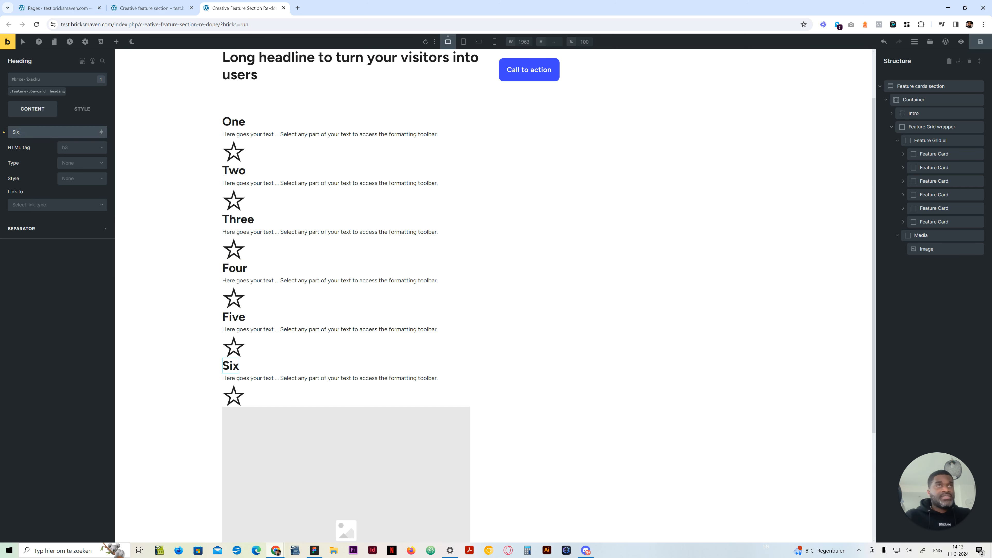
# Change the icons of feature cards One and Two to the Themify gear and the framed bookmark
pyautogui.click(232, 157)
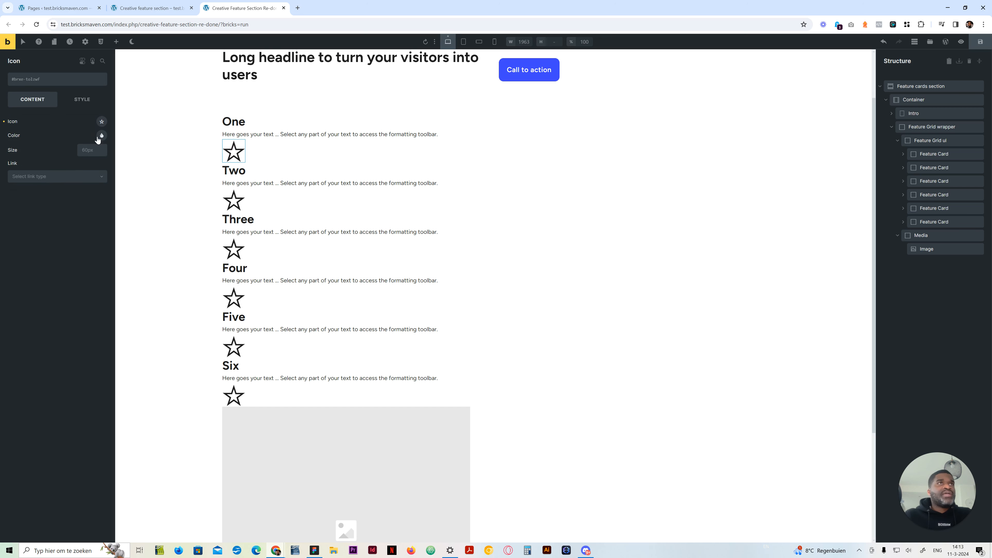
pyautogui.click(101, 121)
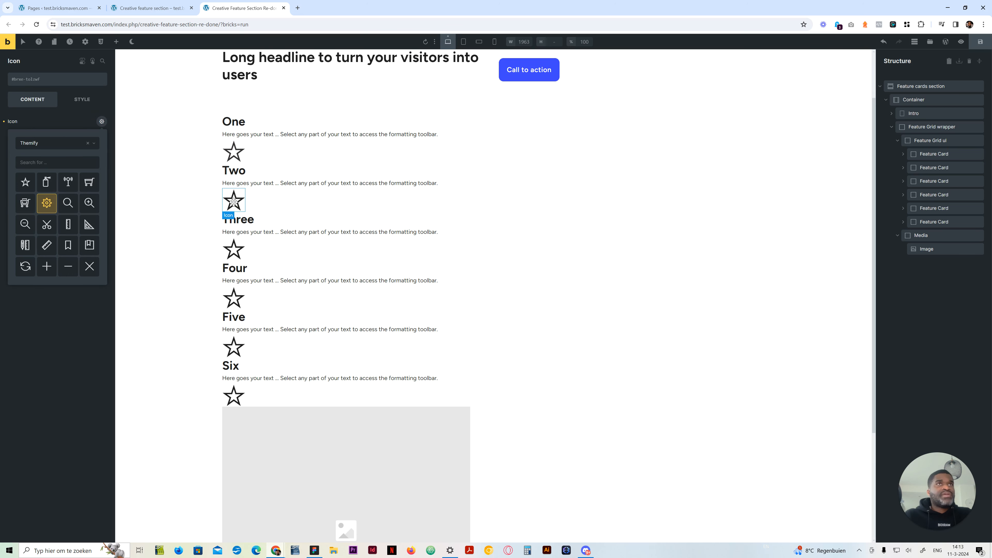
pyautogui.click(233, 202)
pyautogui.click(101, 121)
pyautogui.click(89, 245)
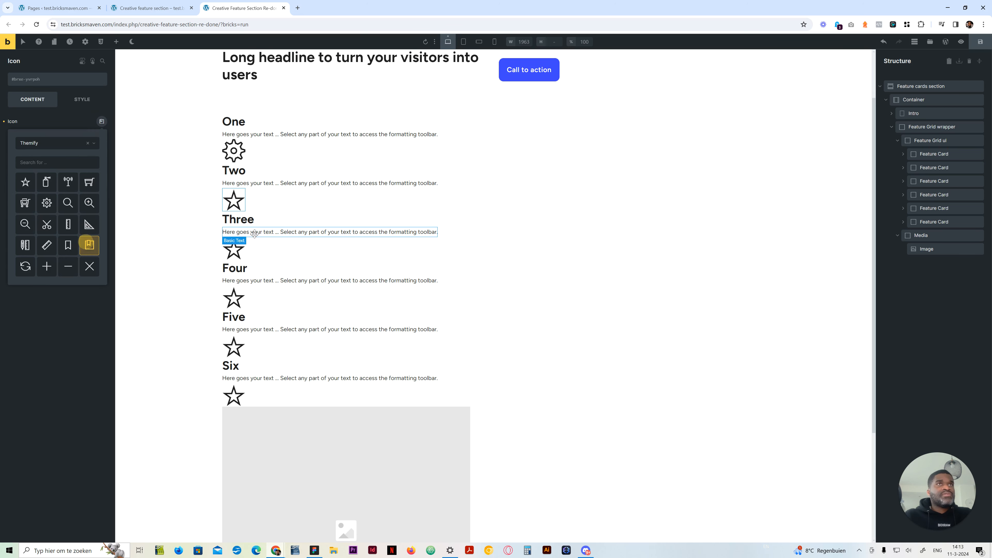
# Change the icons of feature cards Three and Four to the zoom-out magnifier and the pencil with ruler
pyautogui.click(234, 250)
pyautogui.click(101, 122)
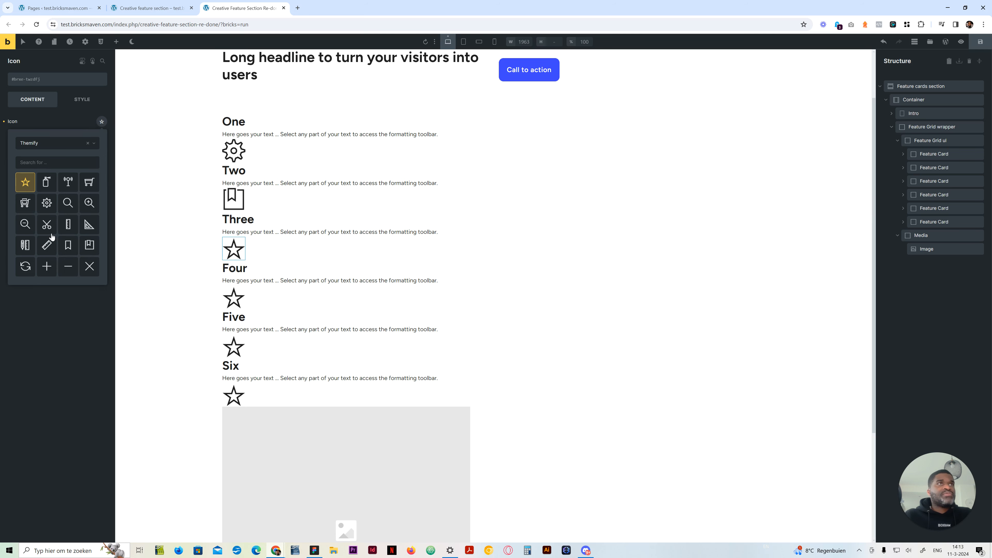
pyautogui.click(25, 223)
pyautogui.click(234, 298)
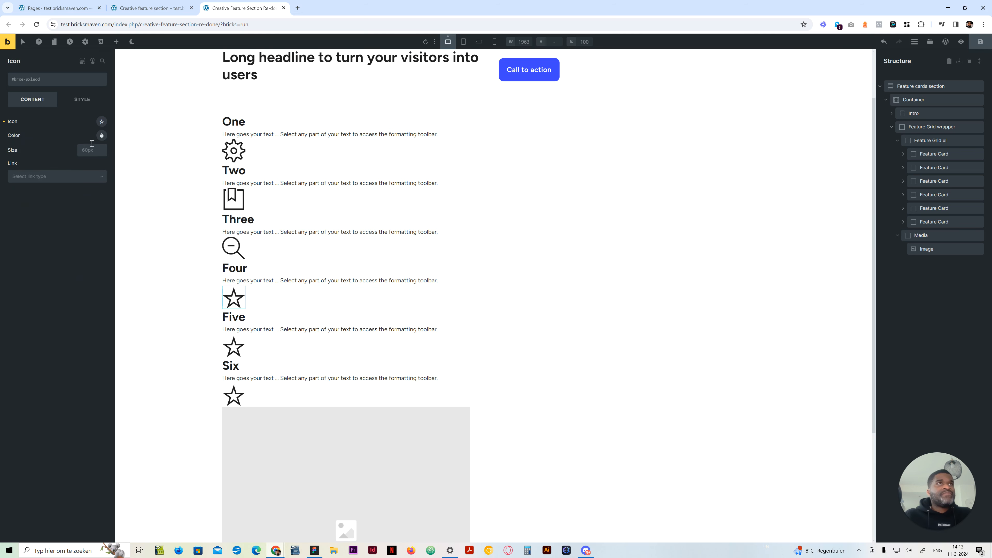
pyautogui.click(102, 121)
pyautogui.click(26, 245)
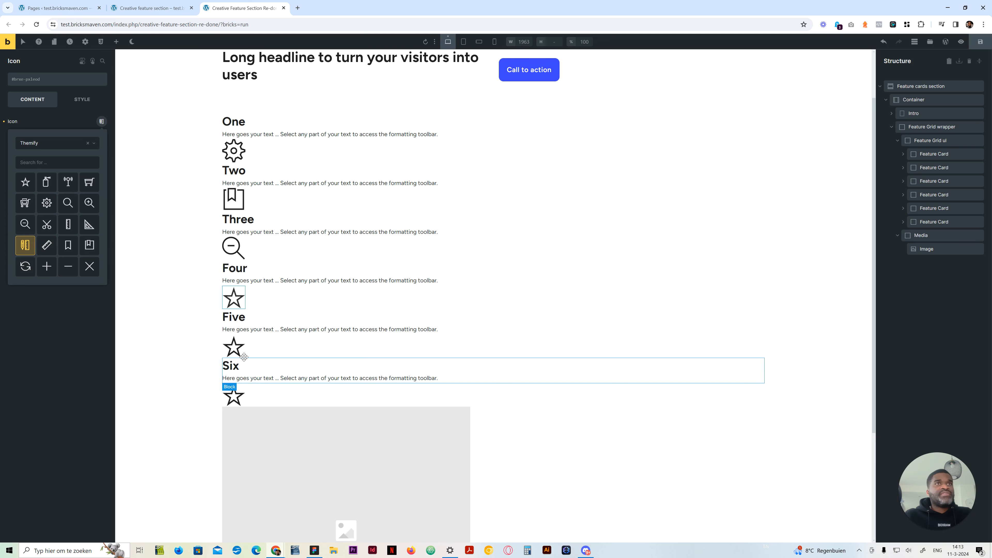
# Change the icons of feature cards Five and Six to the shopping cart and the circle with a diagonal slash
pyautogui.click(238, 350)
pyautogui.click(102, 121)
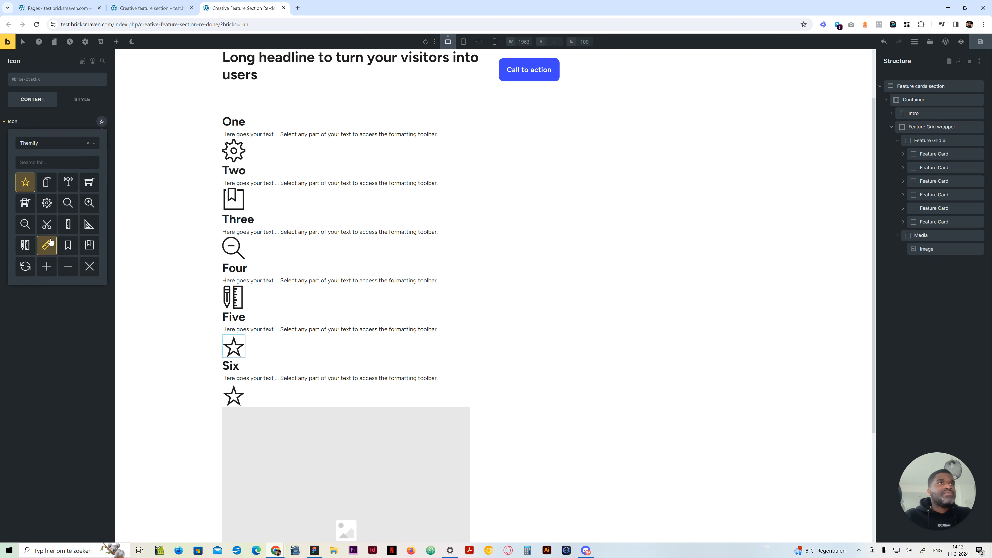
pyautogui.click(25, 202)
pyautogui.click(237, 394)
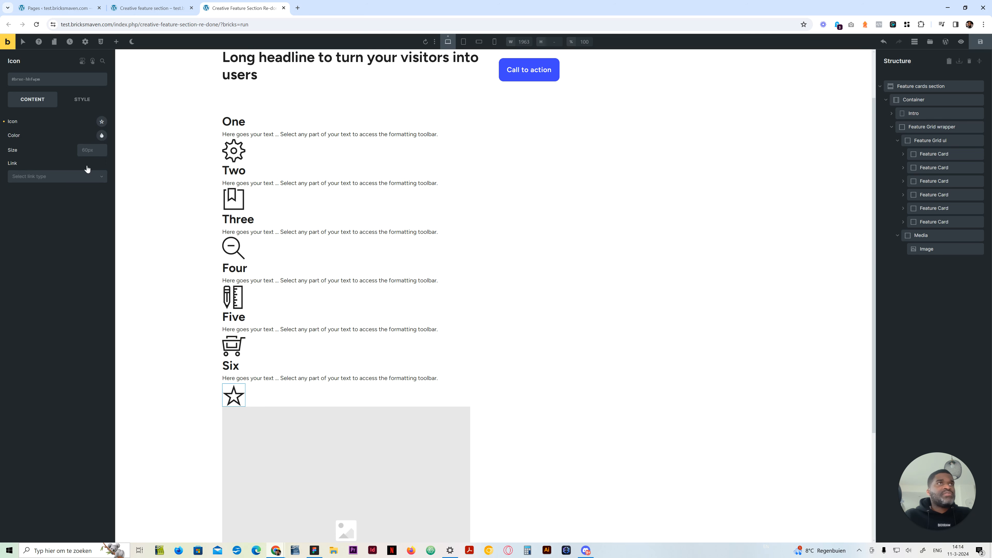
pyautogui.click(102, 122)
pyautogui.scroll(-3, 53, 249)
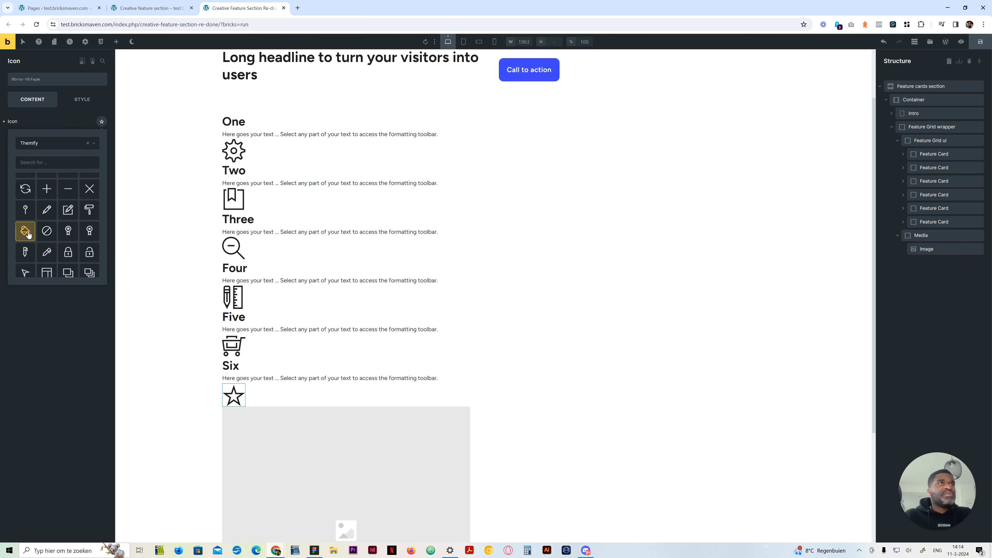
pyautogui.click(45, 119)
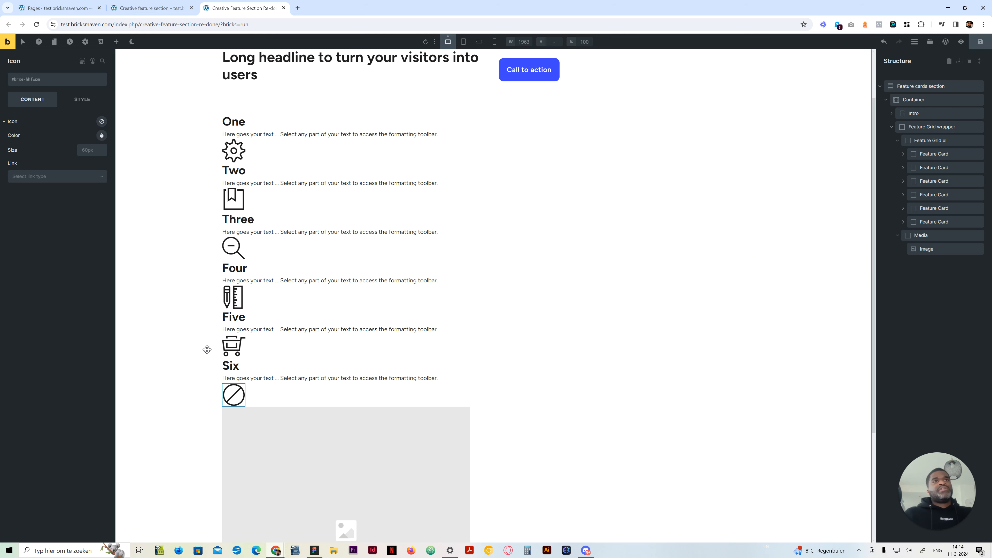
# Expand the first Feature Card in the structure and give its class linked padding of var(--space-m) on all four sides
pyautogui.click(903, 154)
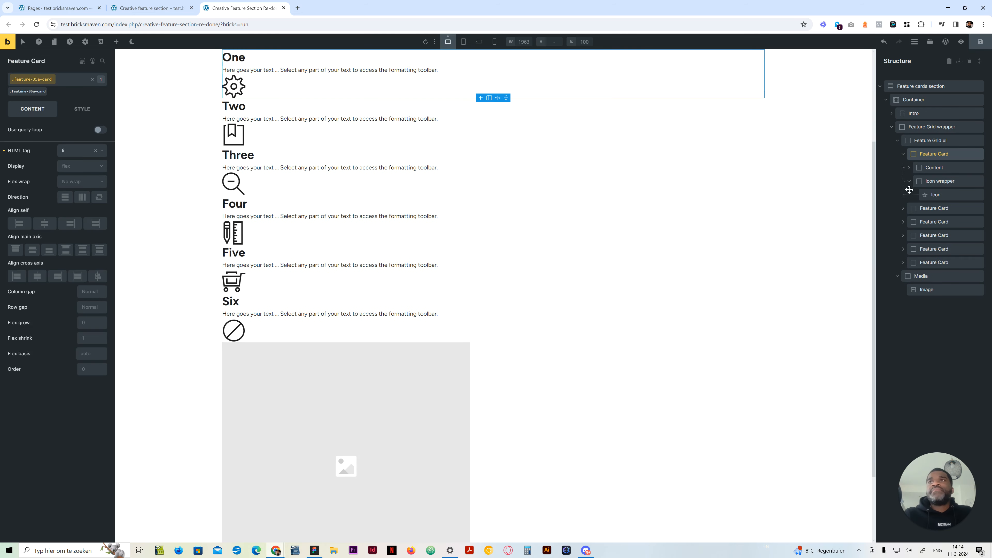
pyautogui.click(908, 183)
pyautogui.click(909, 168)
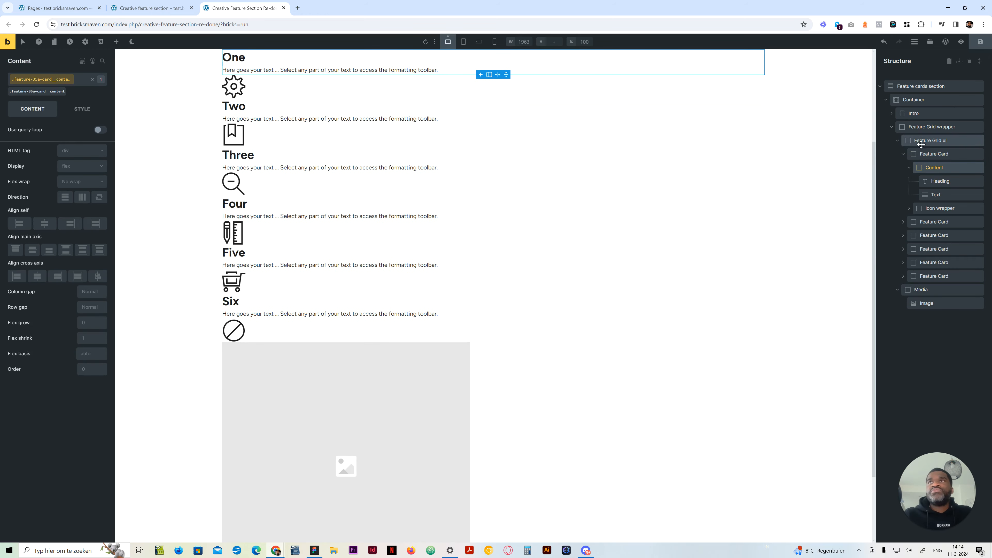
pyautogui.click(928, 154)
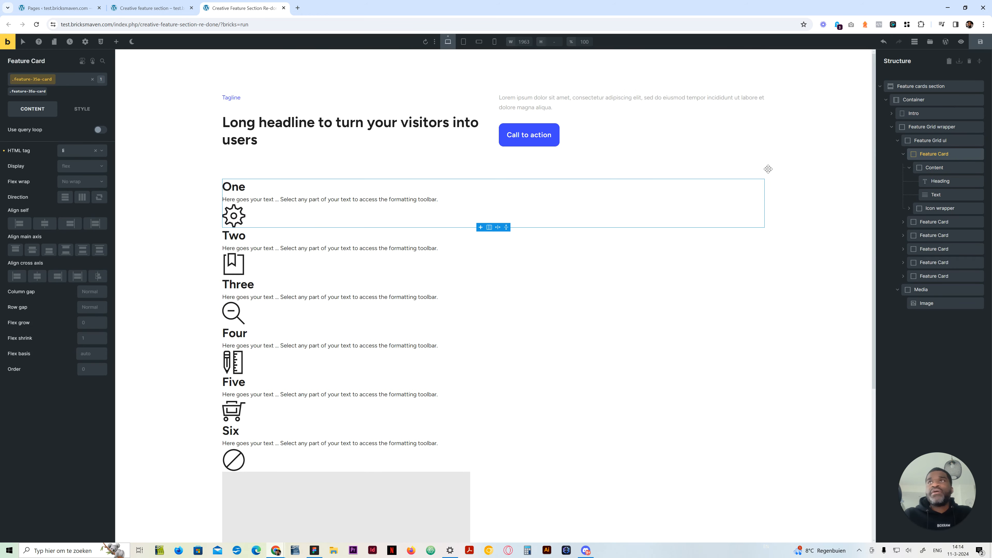
pyautogui.click(82, 110)
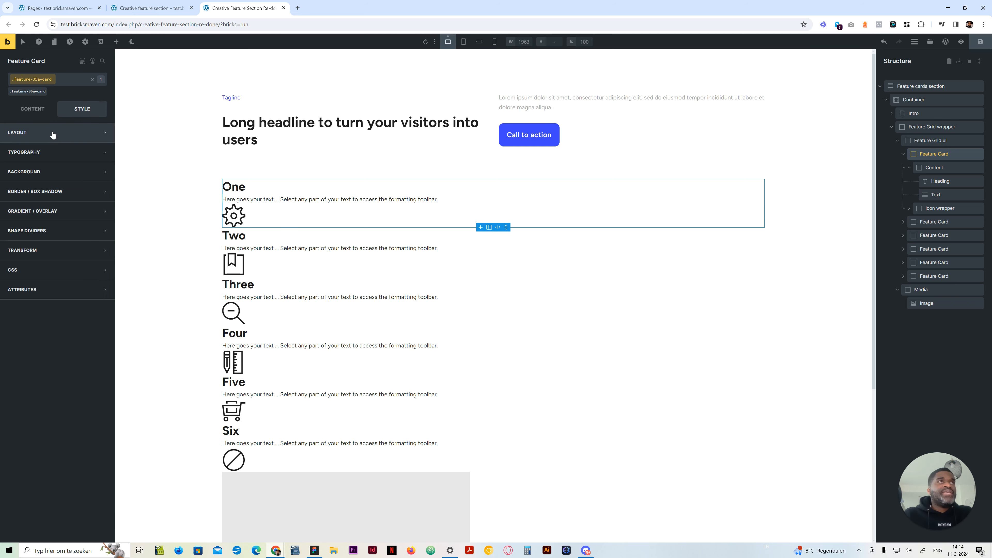
pyautogui.click(51, 132)
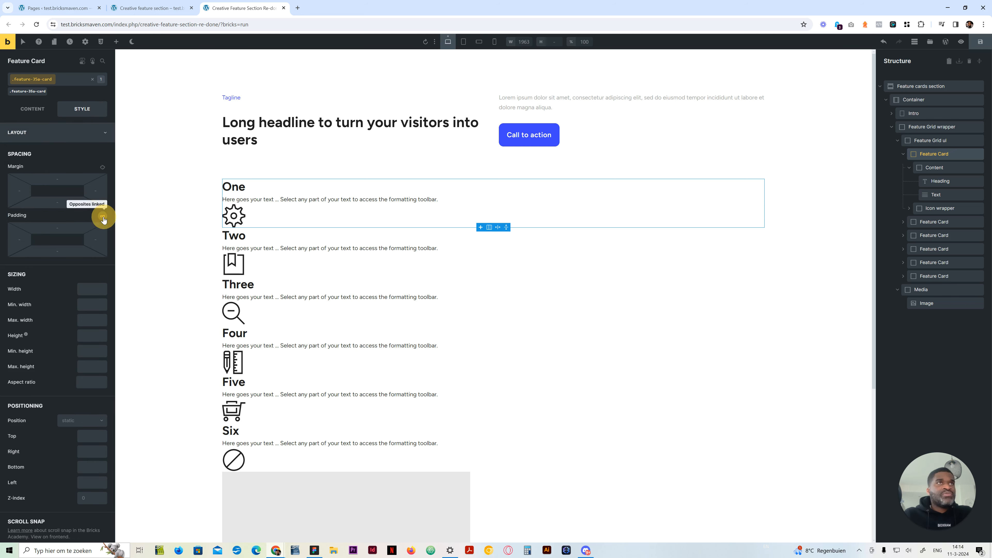
pyautogui.rightClick(57, 226)
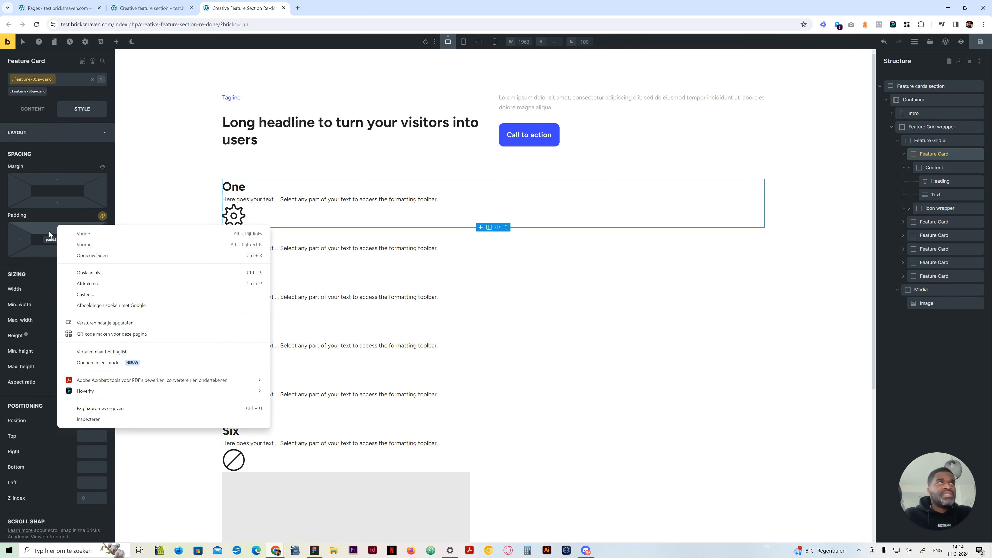
pyautogui.rightClick(49, 228)
pyautogui.click(223, 254)
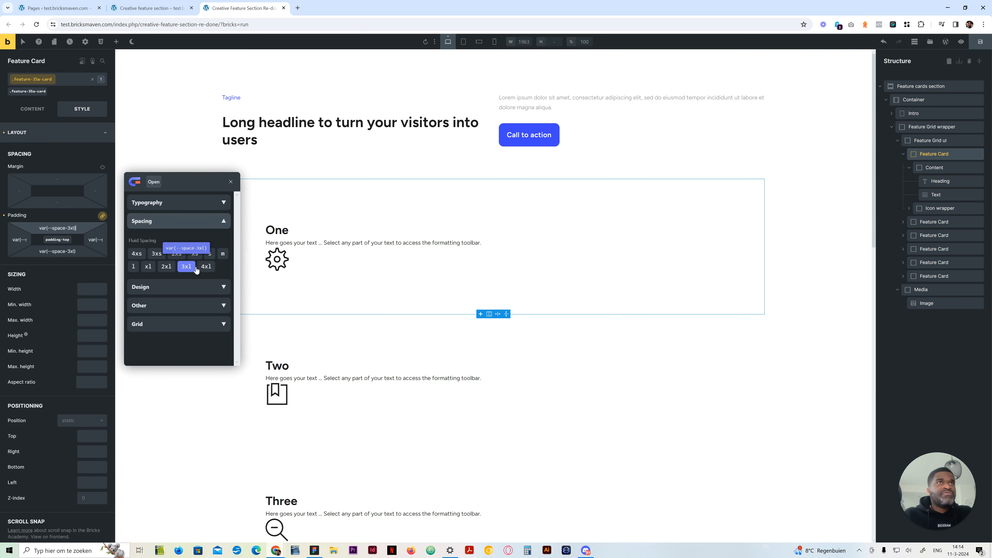
pyautogui.click(223, 256)
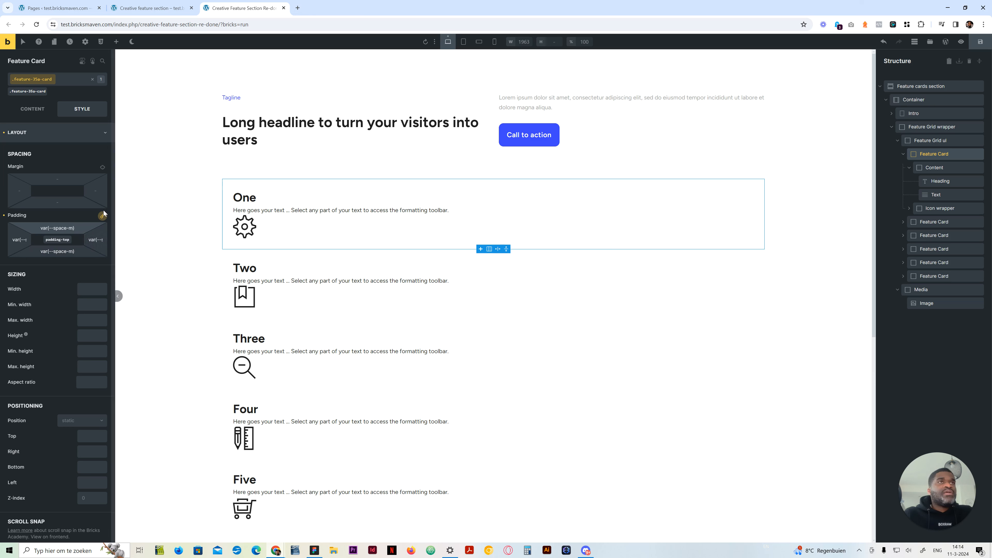
pyautogui.click(80, 215)
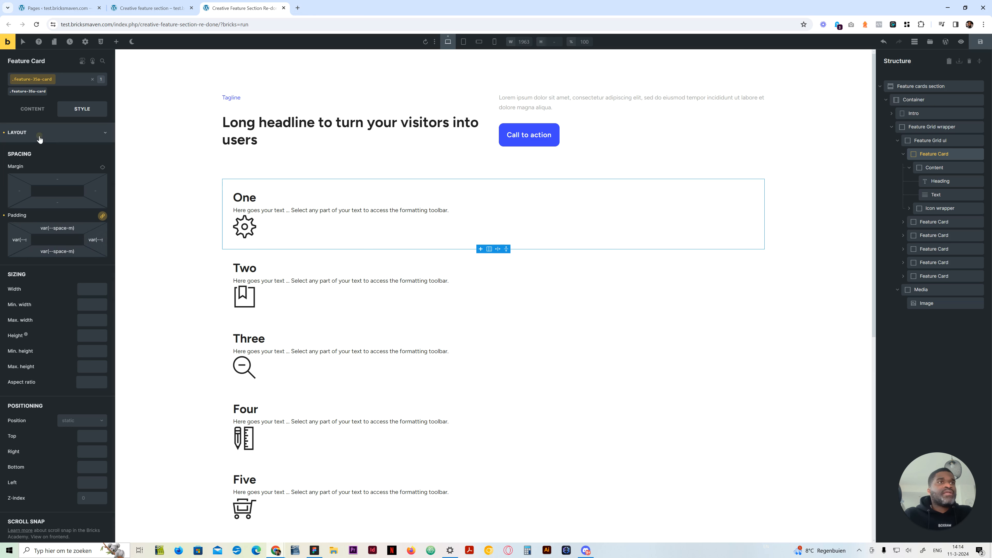
# Set the Feature Card class's background color to the lightest tint of the dark color
pyautogui.click(39, 137)
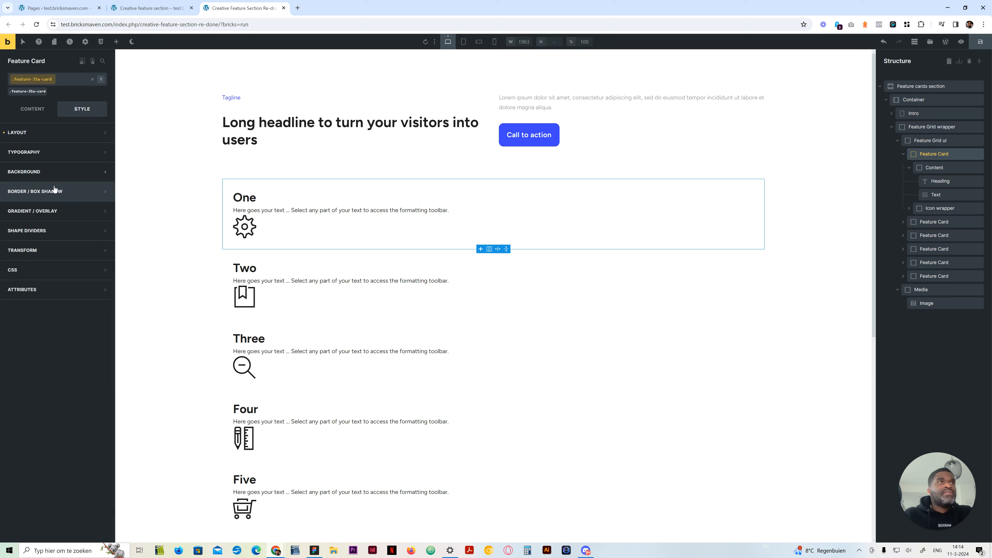
pyautogui.click(62, 173)
pyautogui.rightClick(103, 191)
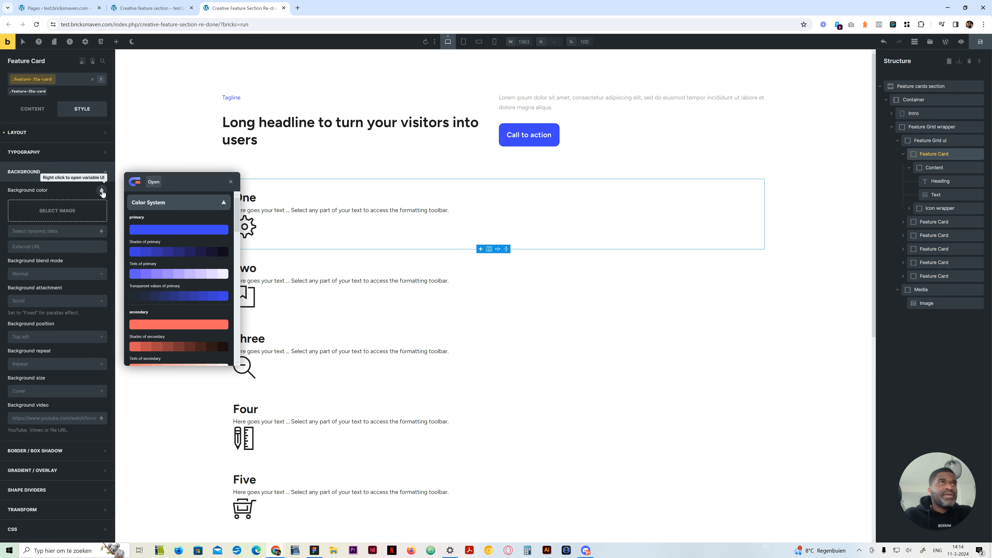
pyautogui.scroll(-10, 216, 306)
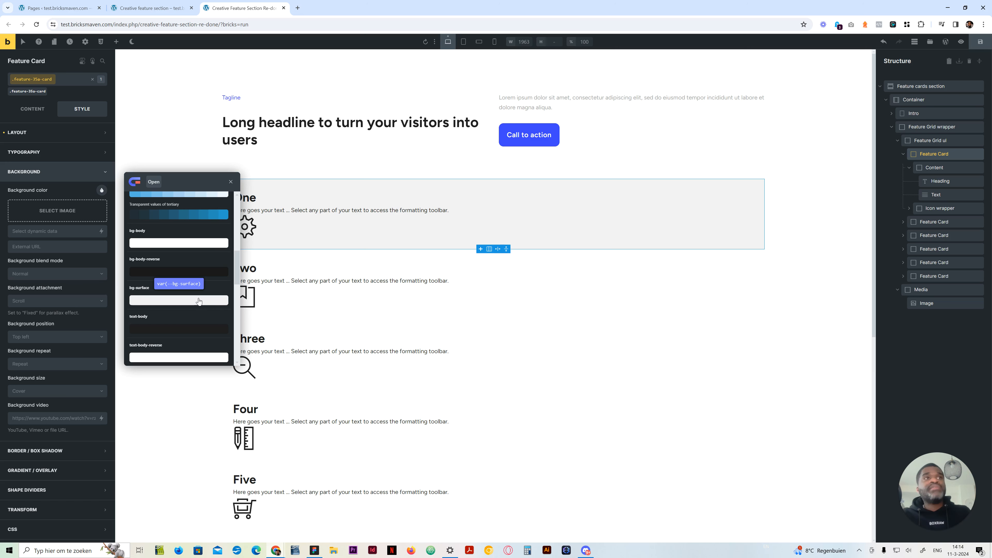
pyautogui.scroll(-5, 199, 301)
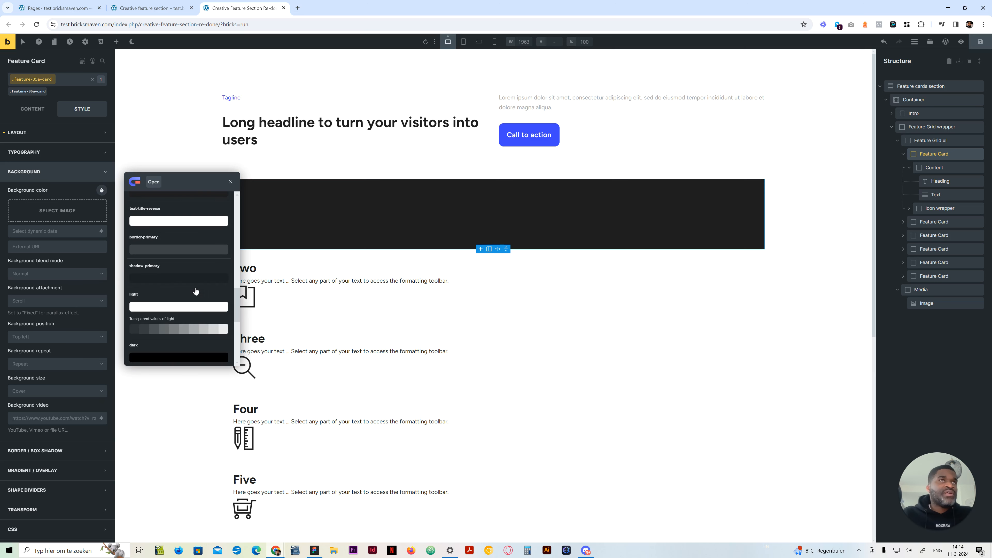
pyautogui.scroll(-5, 195, 291)
pyautogui.scroll(3, 195, 291)
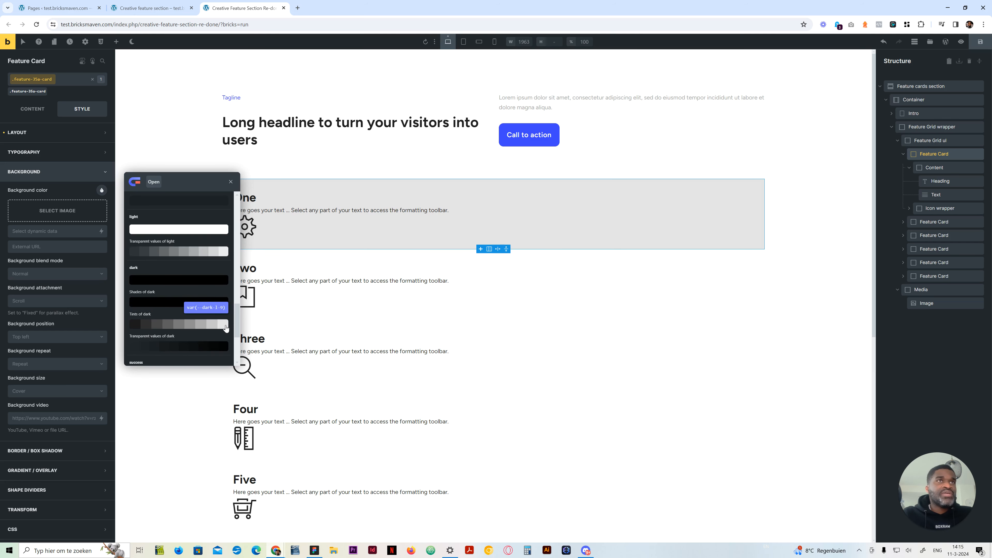
pyautogui.click(226, 324)
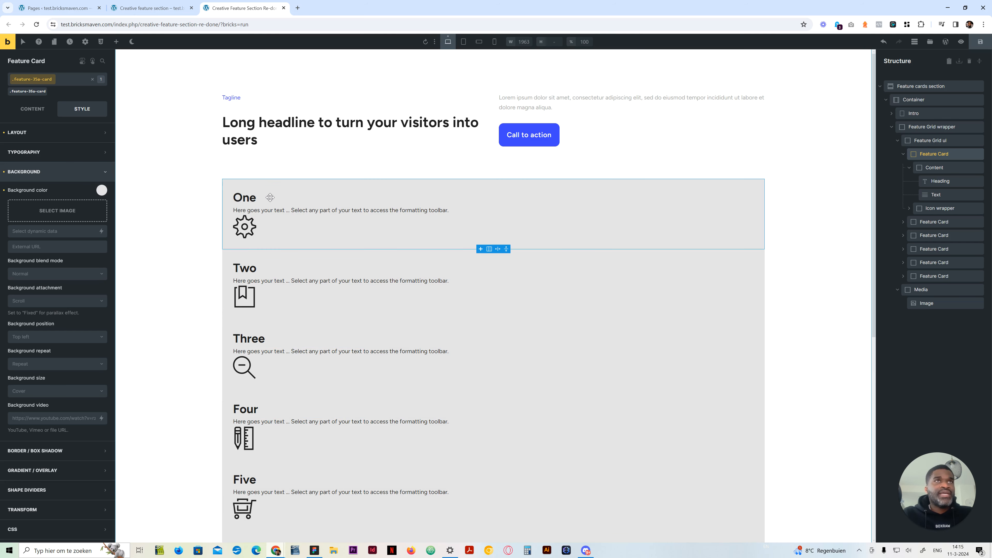
pyautogui.scroll(-5, 249, 278)
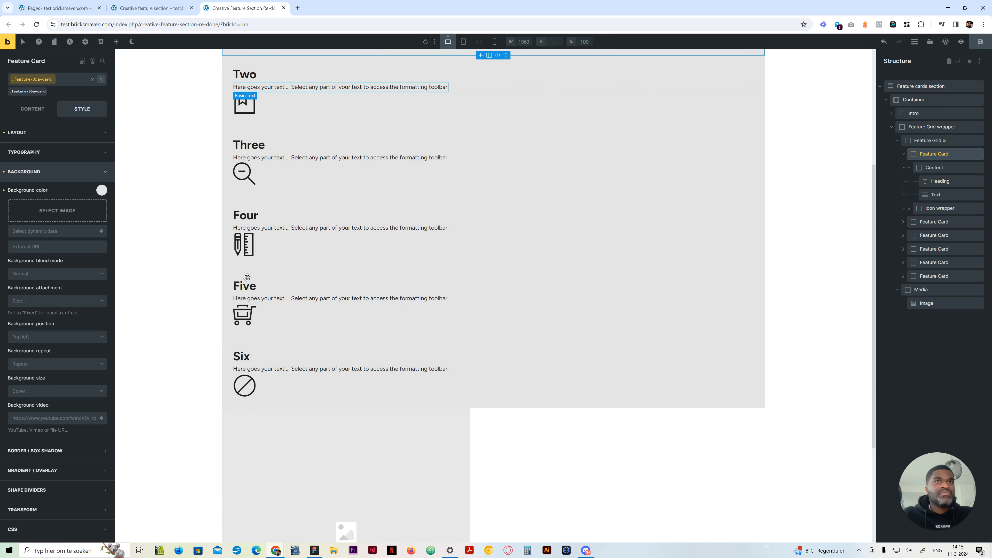
pyautogui.scroll(4, 166, 150)
# Check the finished reference page, then round all four corners of the Feature Card class with a linked border-radius variable
pyautogui.click(142, 3)
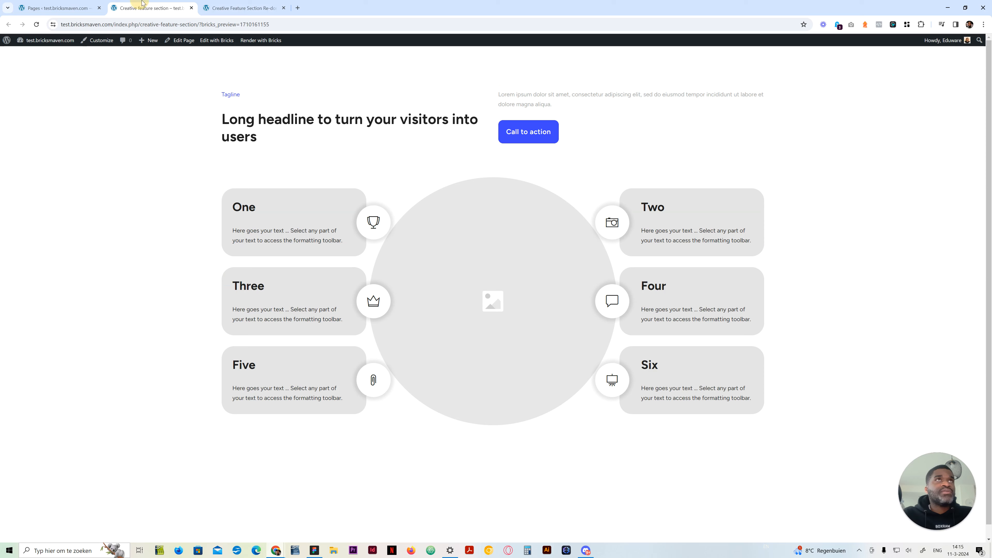
pyautogui.click(223, 3)
pyautogui.click(56, 181)
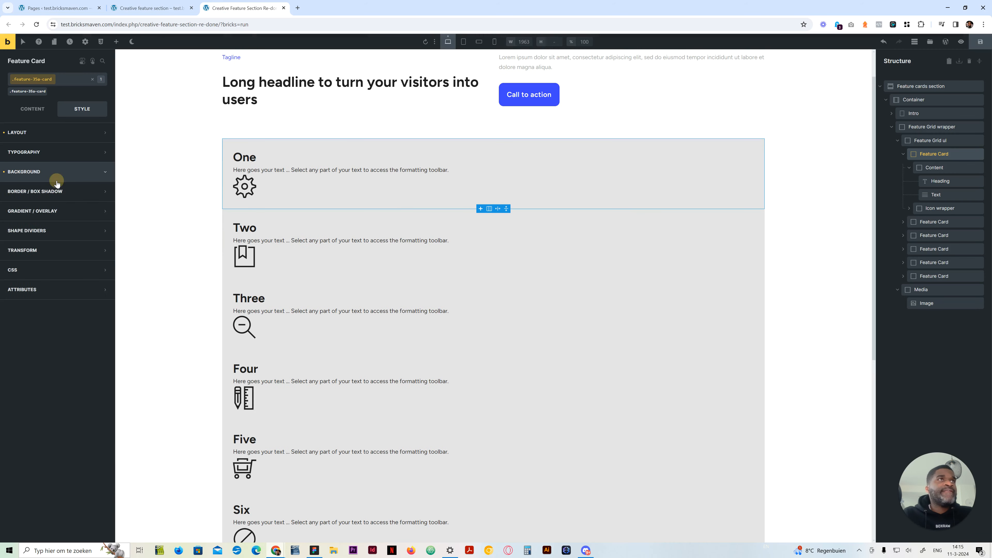
pyautogui.click(65, 195)
pyautogui.click(101, 210)
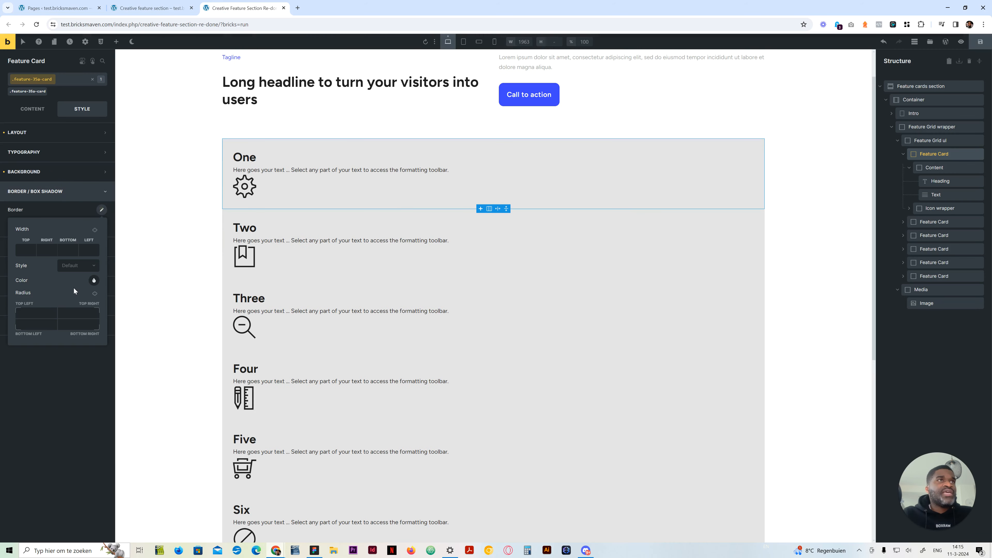
pyautogui.click(94, 294)
pyautogui.click(42, 314)
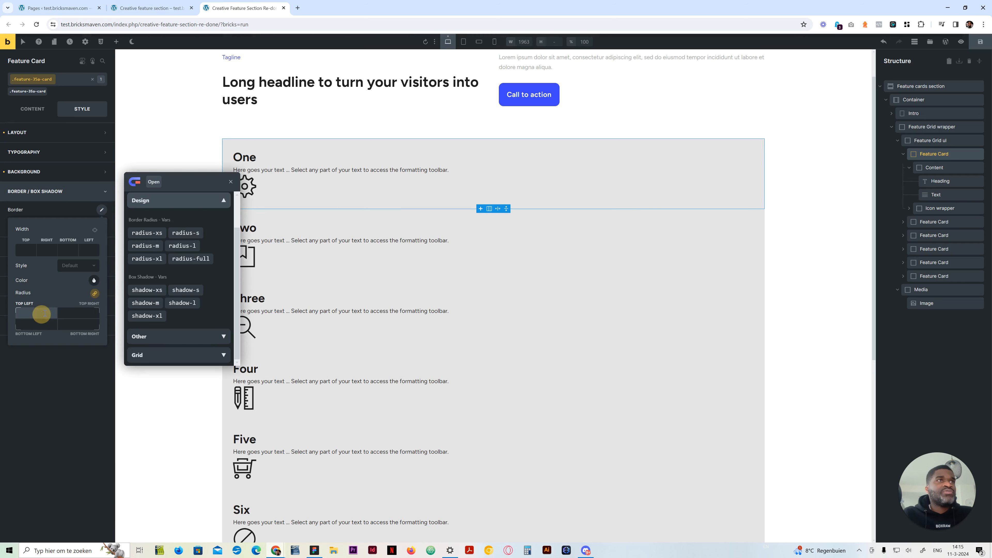
pyautogui.click(153, 234)
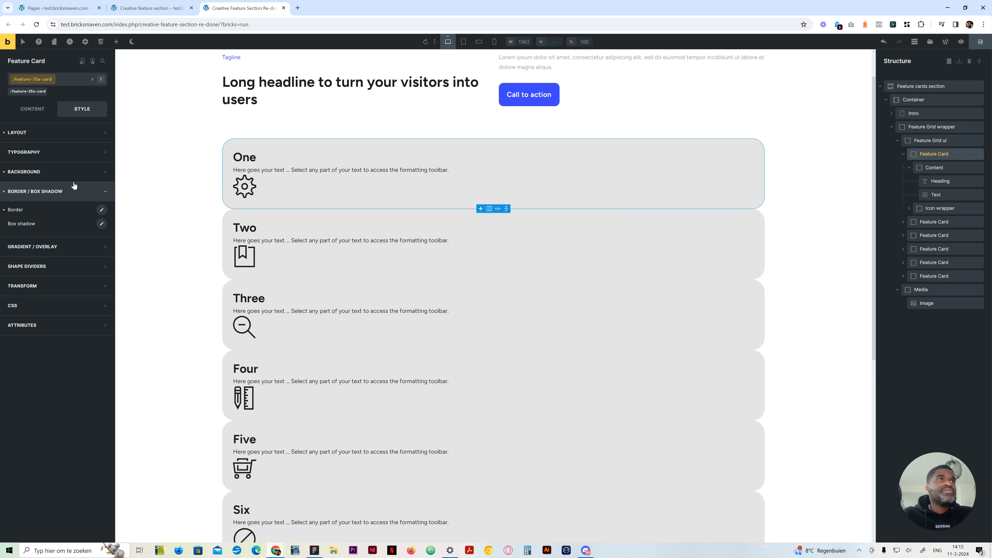
# Compare the cards with the finished reference page and review the layout settings of the Feature Card and Feature Grid ul
pyautogui.click(192, 3)
pyautogui.click(229, 3)
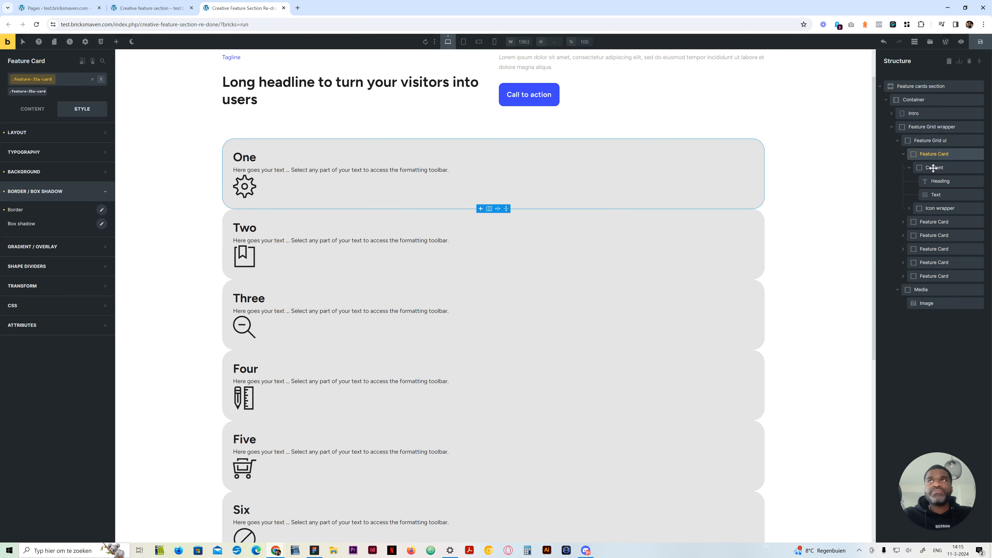
pyautogui.click(38, 110)
pyautogui.click(77, 111)
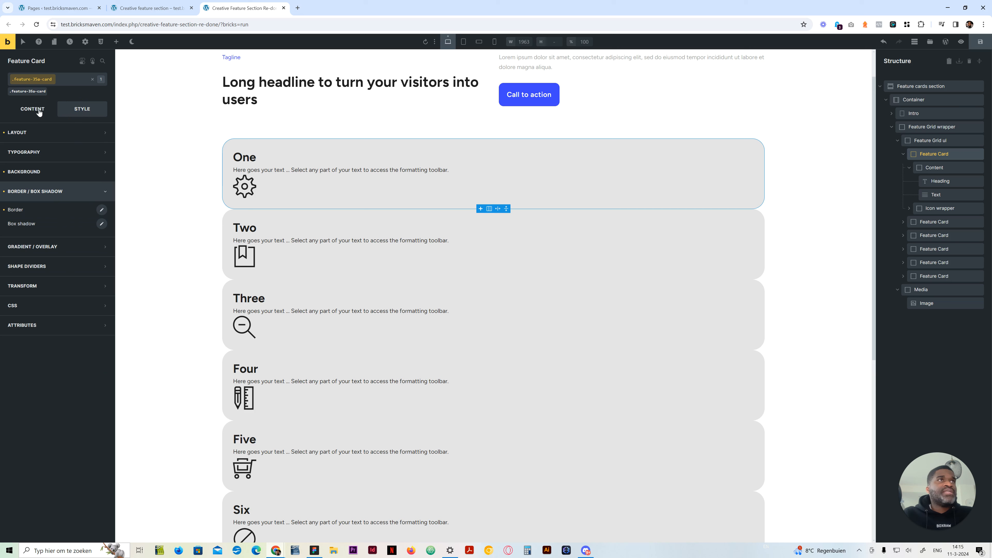
pyautogui.click(38, 111)
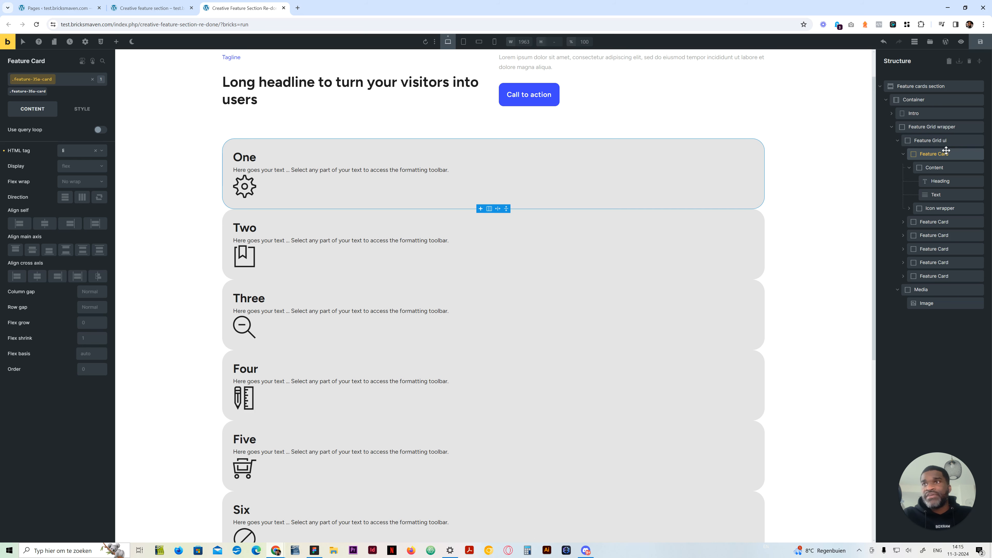
pyautogui.click(947, 141)
pyautogui.scroll(3, 322, 337)
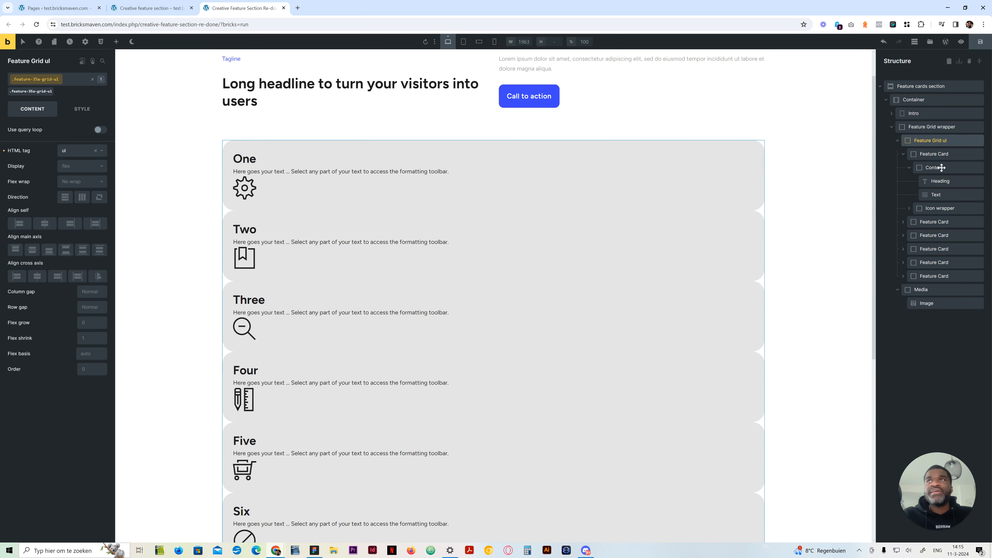
pyautogui.click(943, 154)
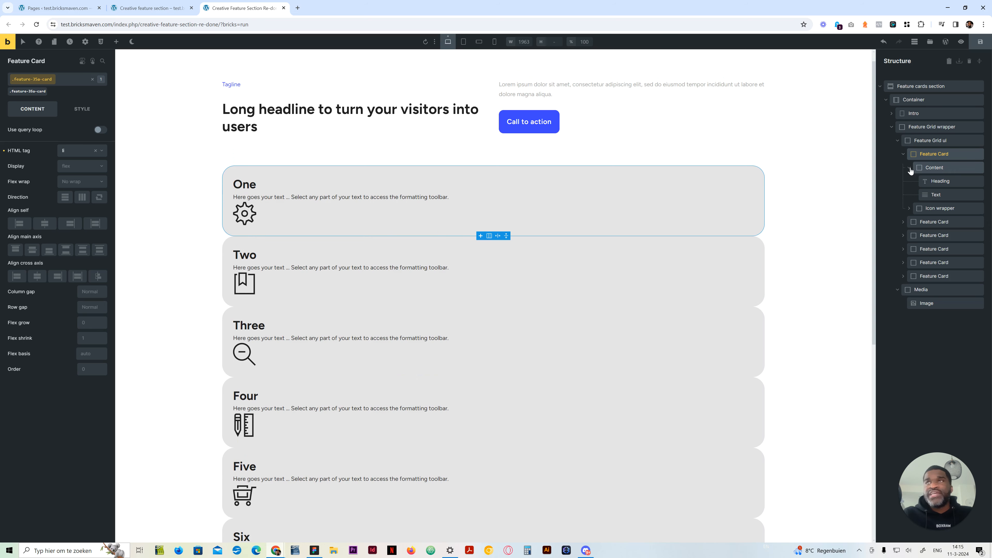
# Set the Feature Card class to grid display with template columns repeat(12, minmax(0, 1fr))
pyautogui.click(915, 170)
pyautogui.click(925, 153)
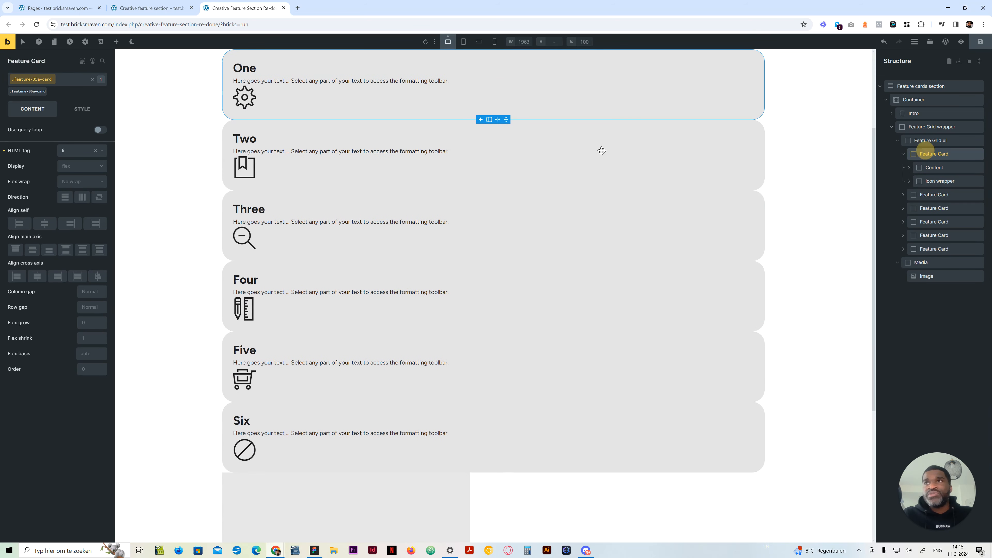
pyautogui.click(78, 168)
pyautogui.click(78, 204)
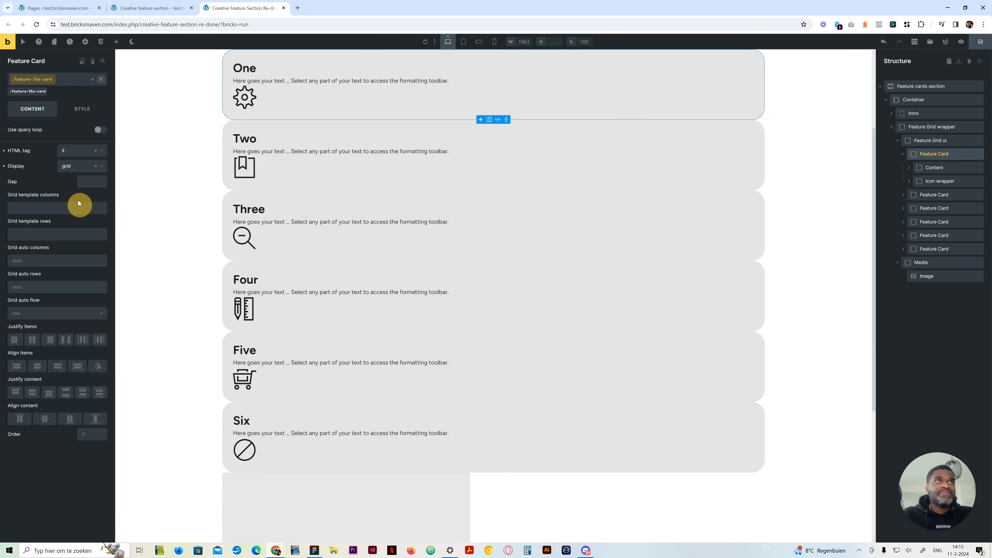
pyautogui.click(47, 208)
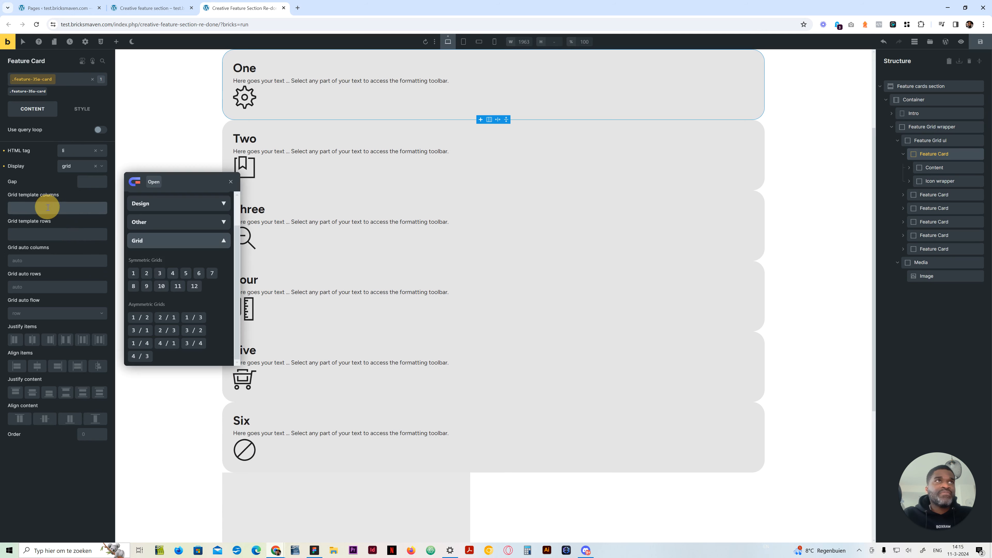
pyautogui.click(195, 287)
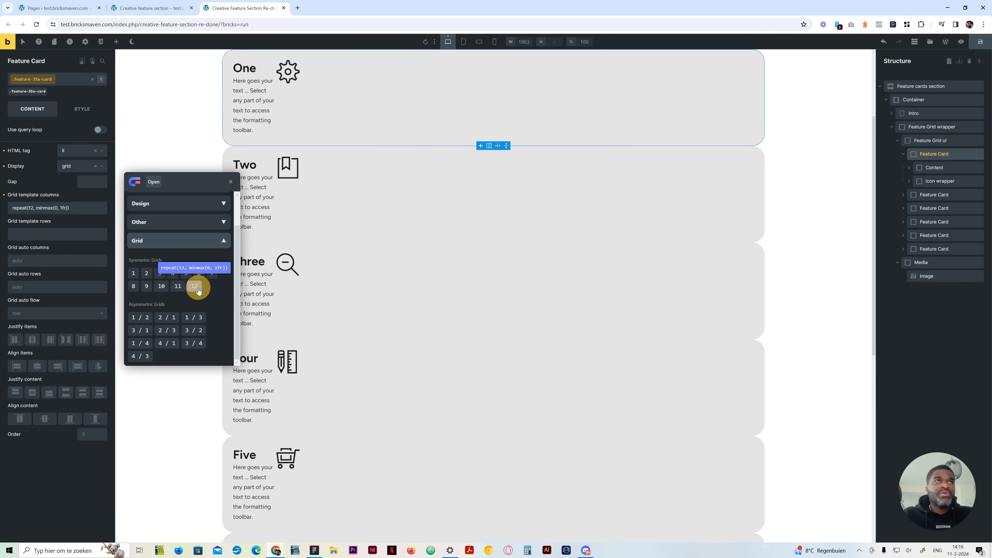
pyautogui.scroll(3, 598, 212)
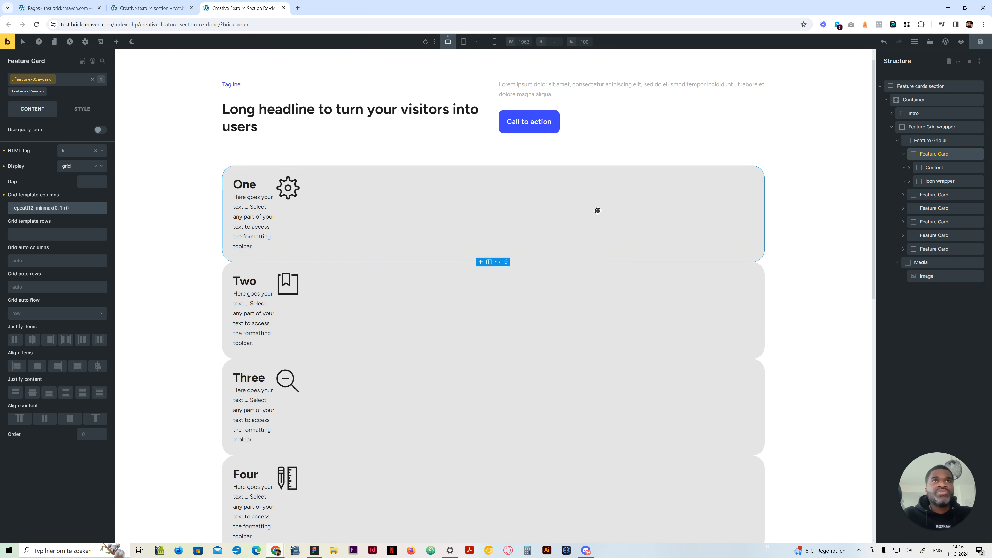
pyautogui.click(931, 168)
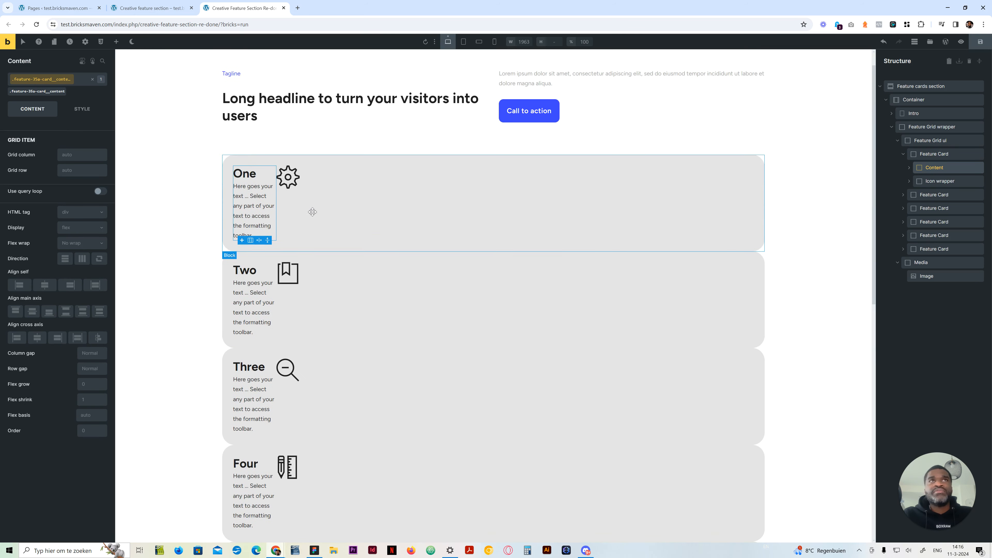
pyautogui.click(936, 180)
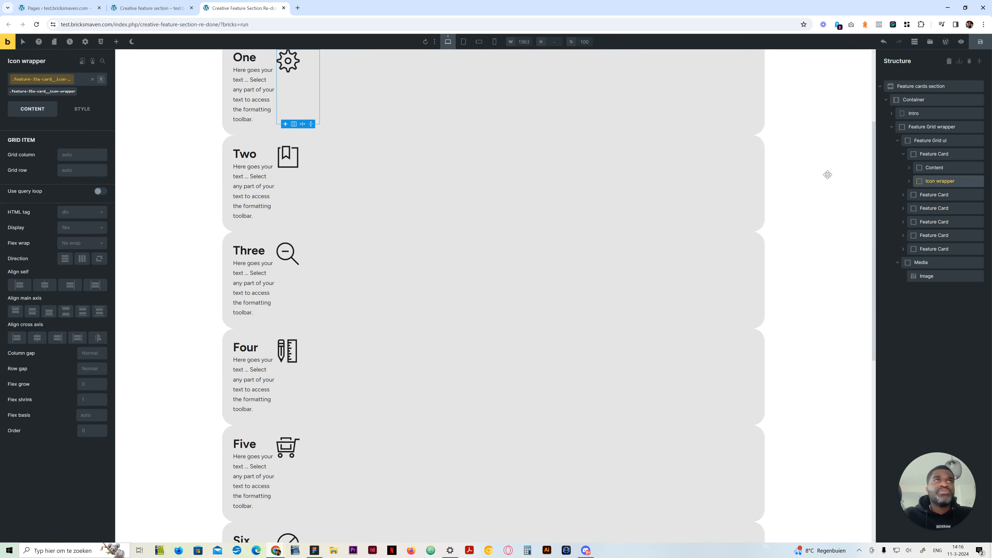
pyautogui.click(942, 173)
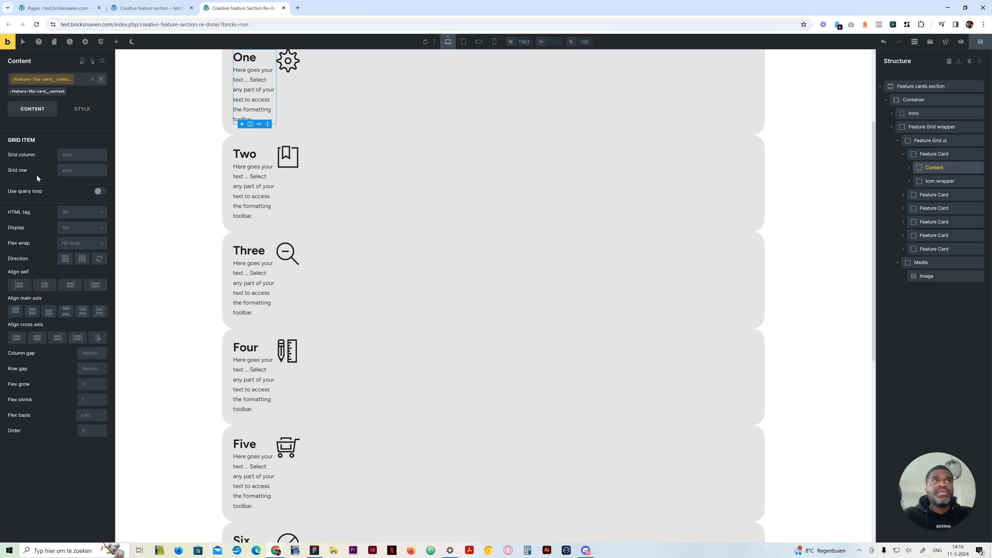
pyautogui.scroll(3, 342, 262)
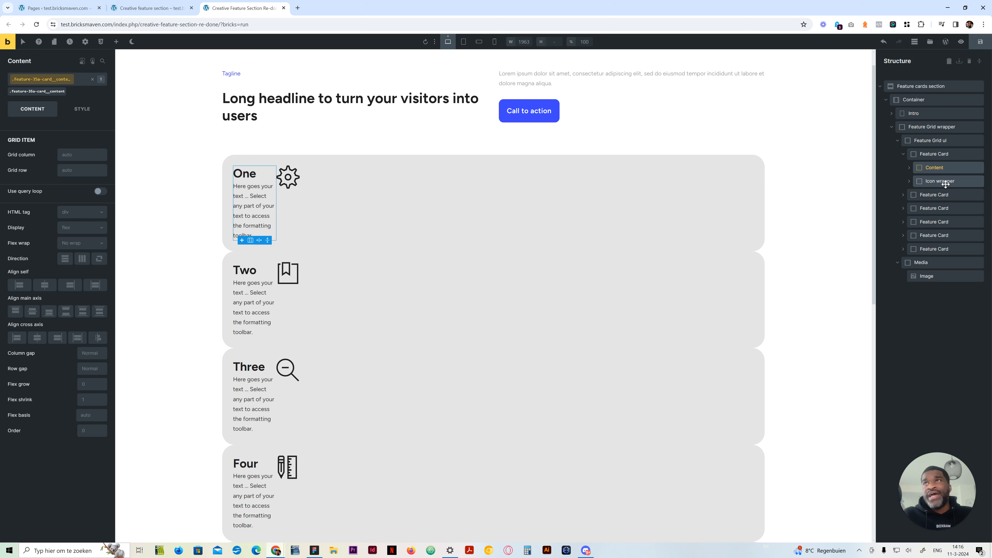
# Set the Feature Grid ul class to grid display with template columns repeat(12, minmax(0, 1fr))
pyautogui.click(936, 141)
pyautogui.click(84, 171)
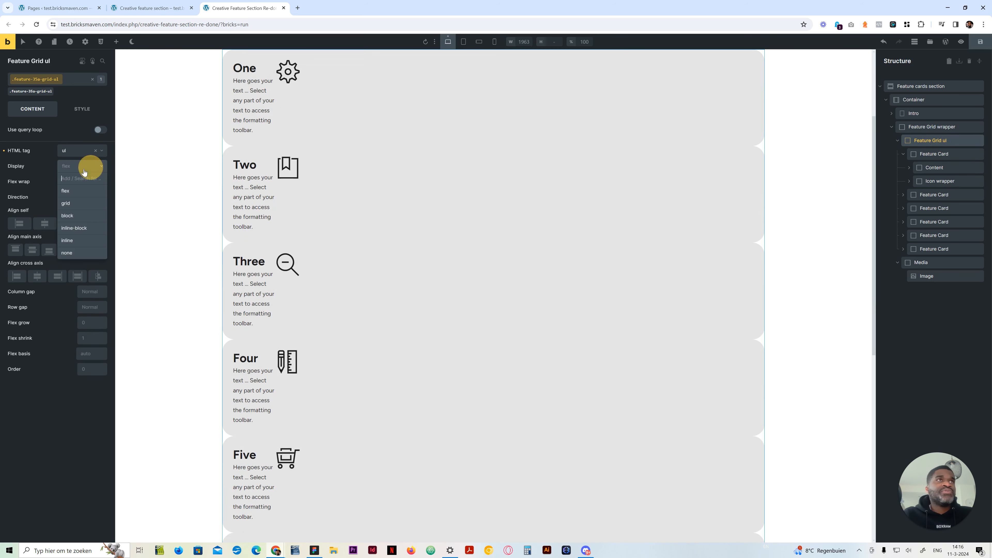
pyautogui.click(75, 204)
pyautogui.click(71, 209)
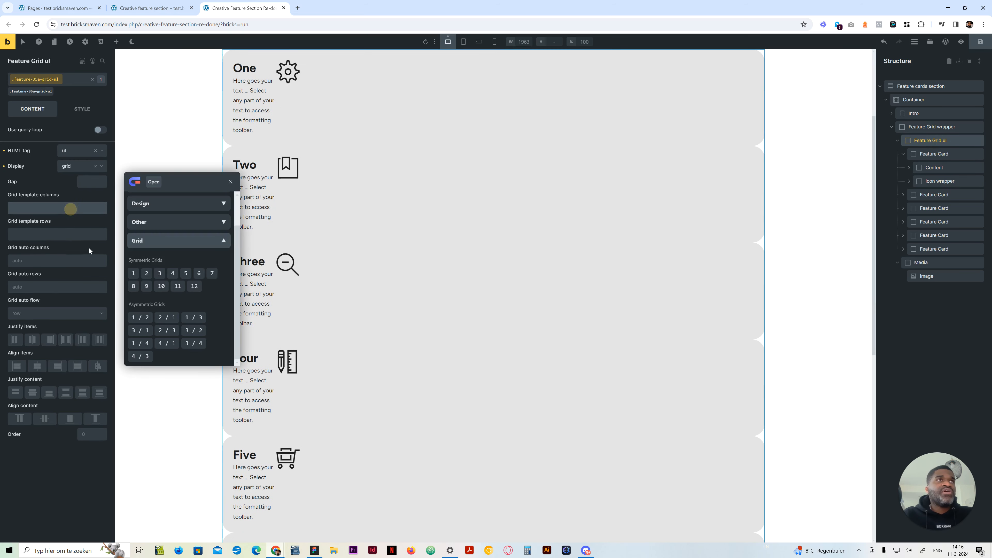
pyautogui.click(197, 288)
pyautogui.scroll(2, 497, 231)
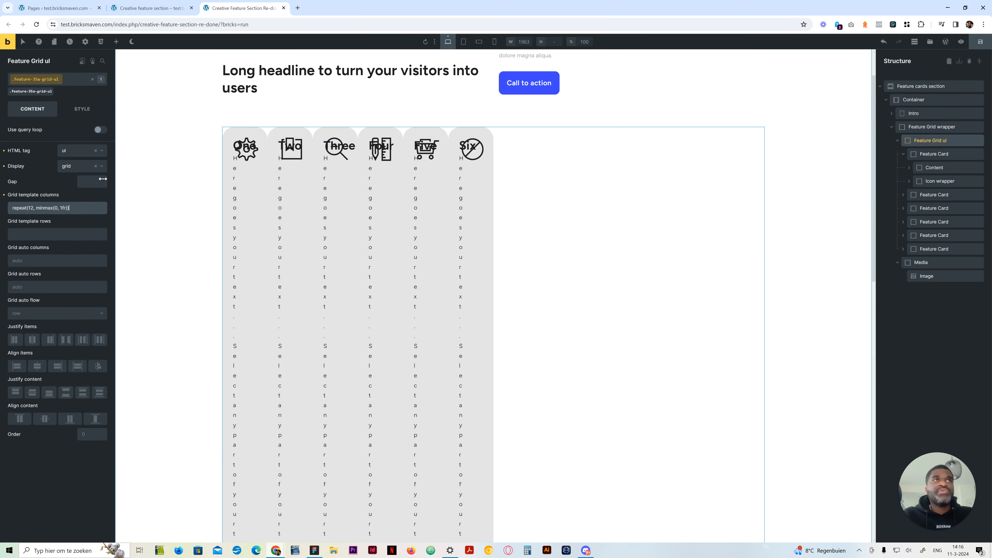
# Set the Feature Grid ul gap to var(--space-m) and check the alternative semantic gap variables
pyautogui.click(90, 182)
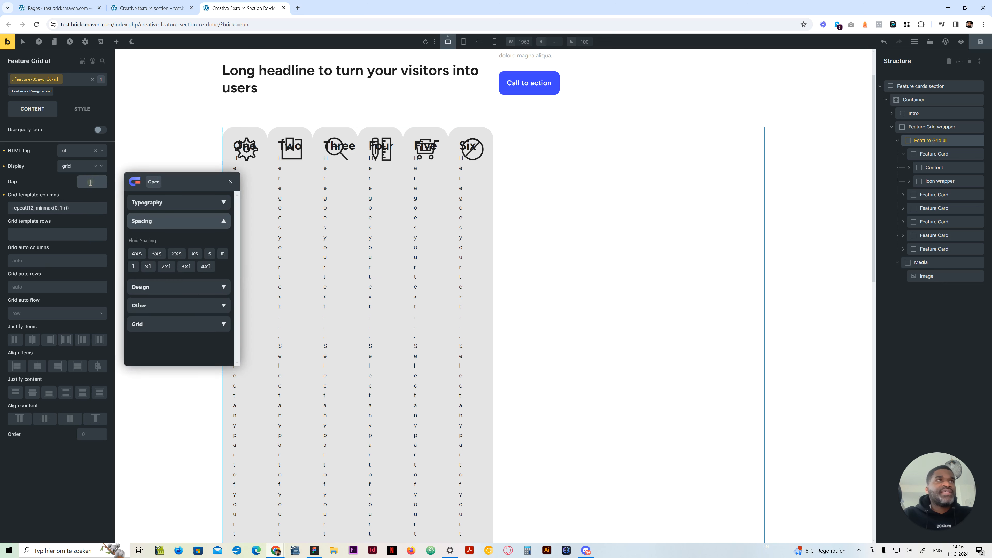
pyautogui.click(223, 254)
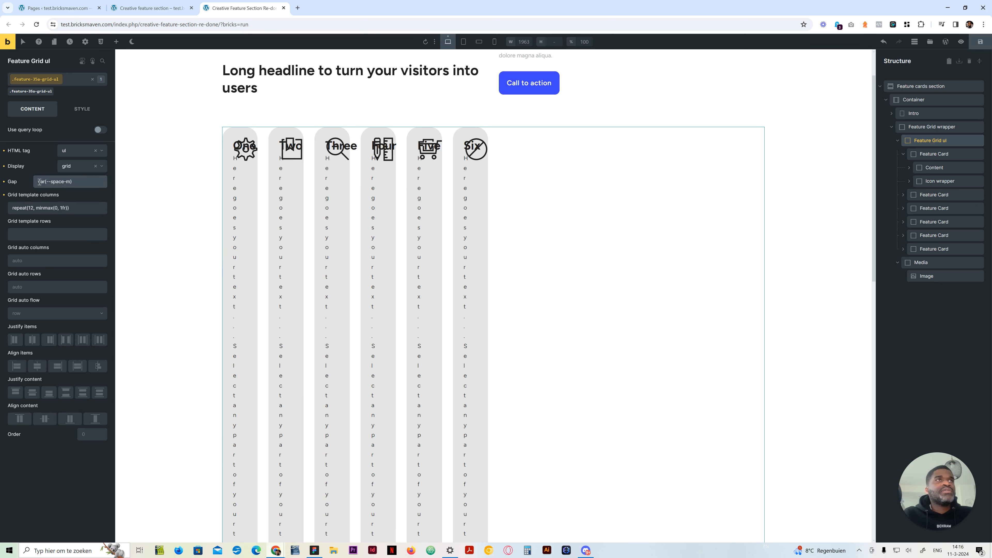
pyautogui.click(83, 182)
pyautogui.click(164, 305)
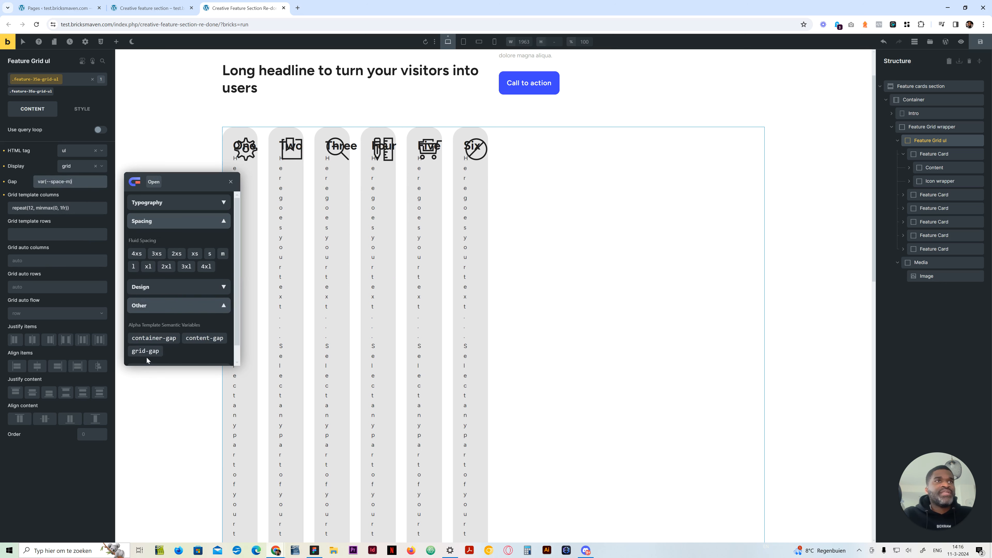
pyautogui.click(230, 181)
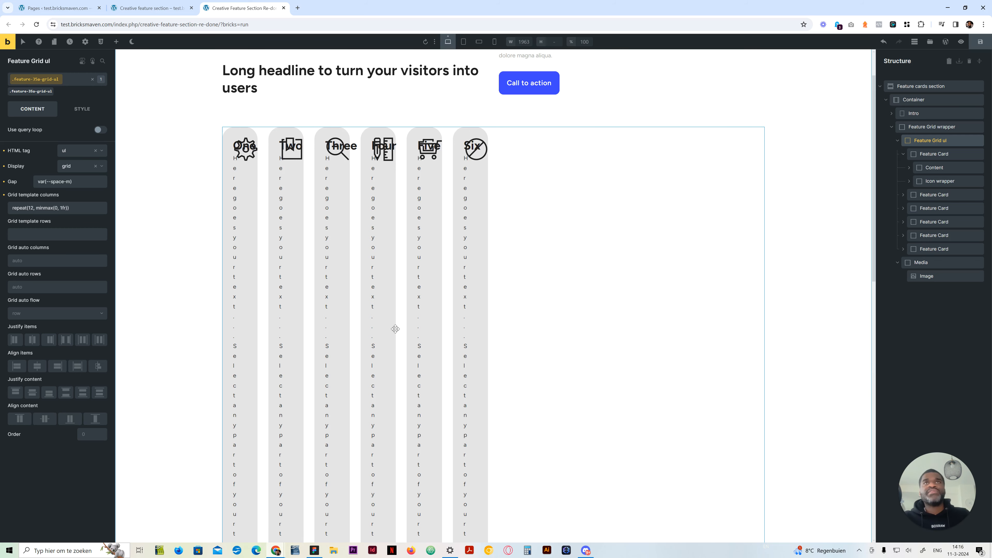
# Examine how the six cards and the image placeholder lay out in the grid, and review the first Feature Card's grid settings
pyautogui.scroll(-5, 395, 329)
pyautogui.scroll(6, 328, 322)
pyautogui.scroll(-12, 350, 313)
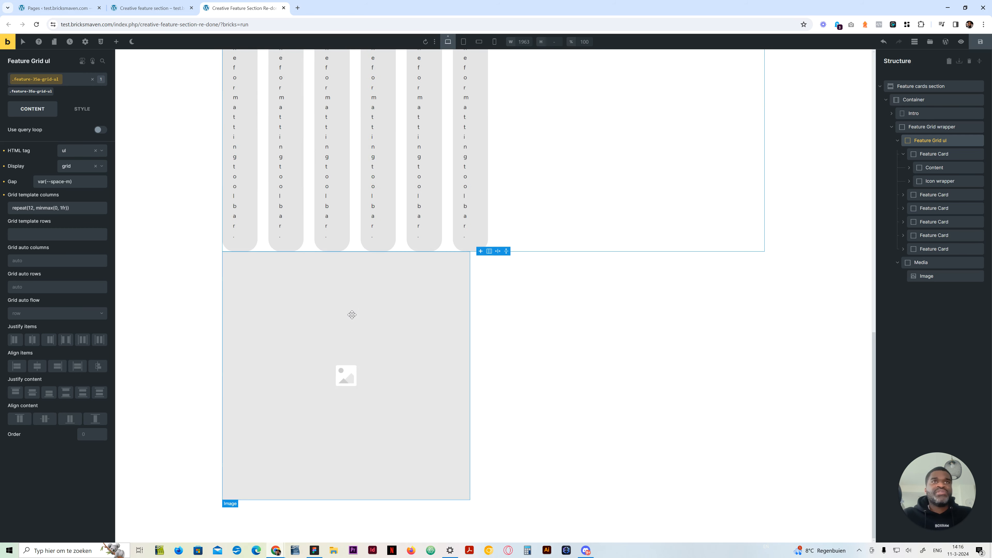
pyautogui.scroll(10, 351, 313)
pyautogui.scroll(-3, 552, 231)
pyautogui.scroll(1, 549, 248)
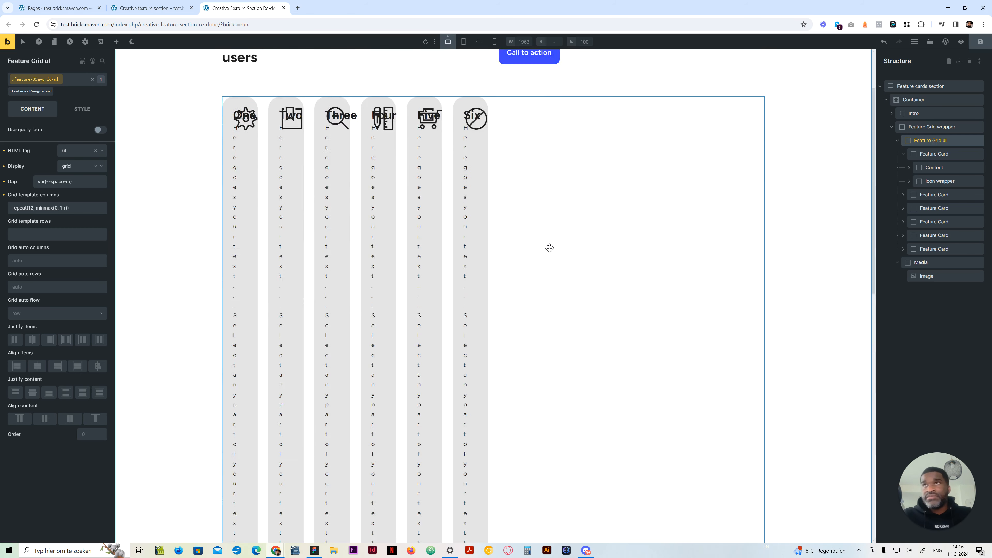
pyautogui.scroll(2, 549, 248)
pyautogui.click(945, 154)
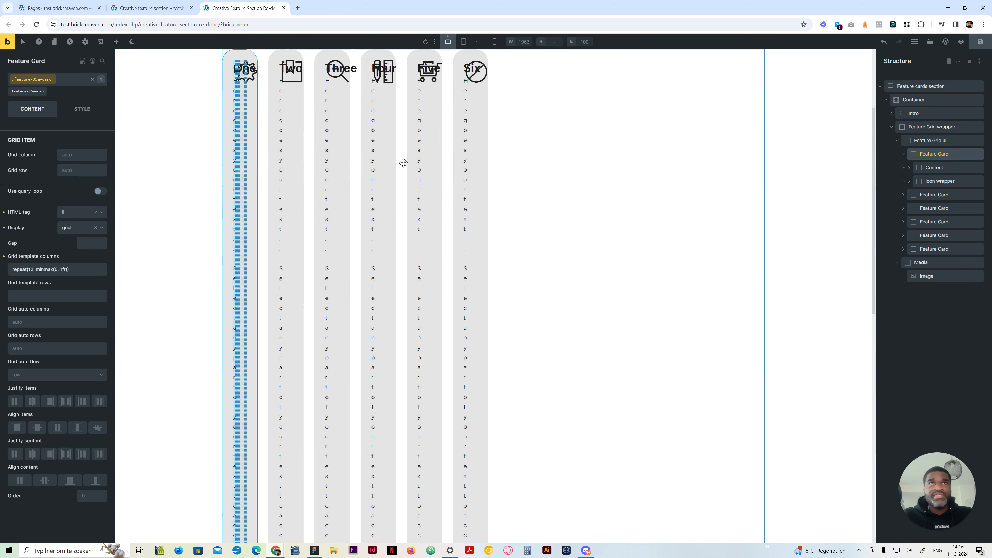
pyautogui.scroll(3, 404, 163)
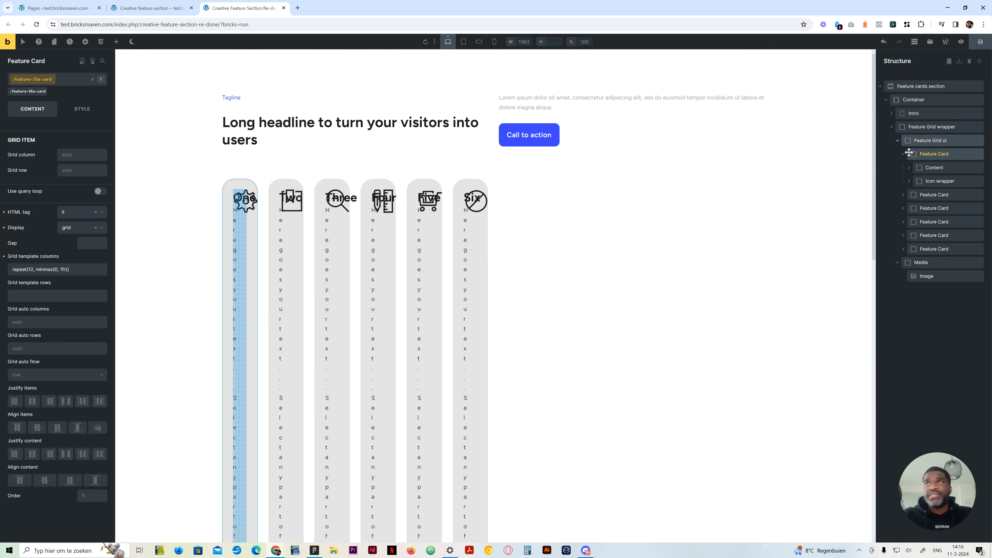
# Expand the first card's Content block and set its class row gap to var(--space-m)
pyautogui.click(922, 168)
pyautogui.click(909, 167)
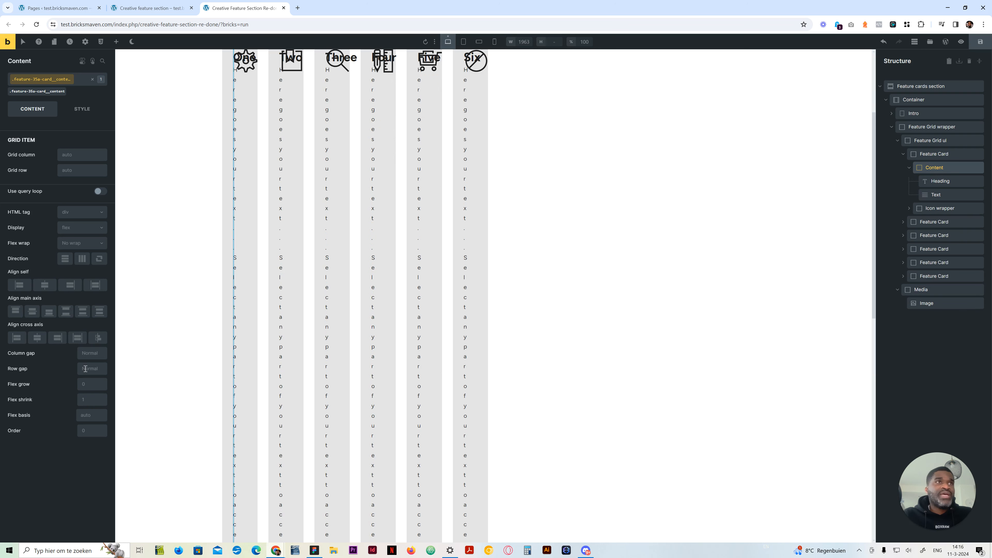
pyautogui.click(90, 368)
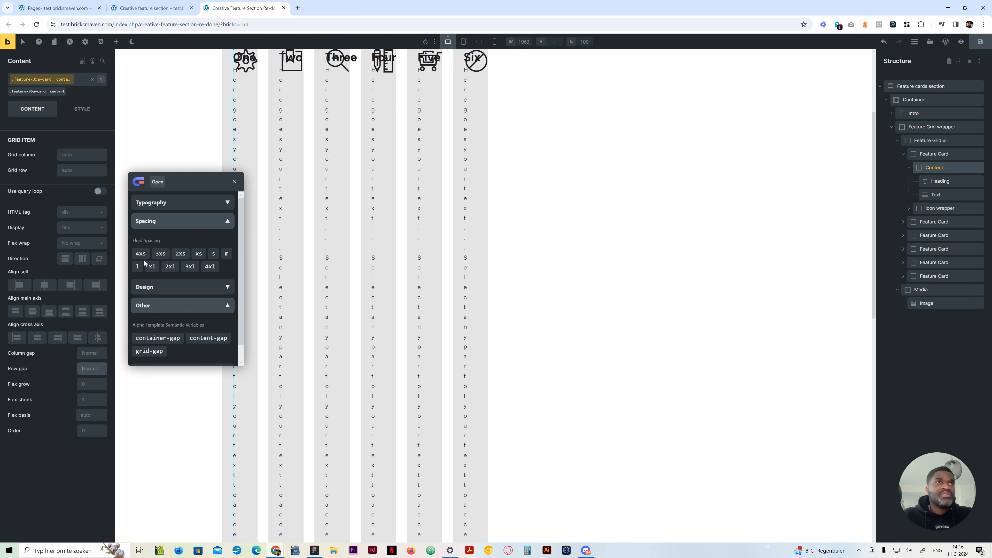
pyautogui.click(215, 254)
pyautogui.click(226, 254)
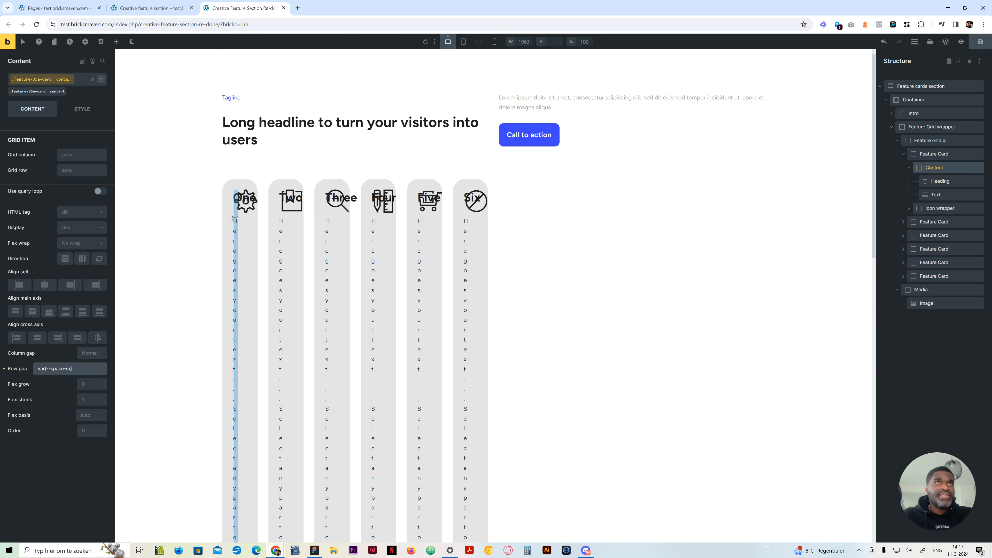
pyautogui.click(958, 210)
pyautogui.click(909, 208)
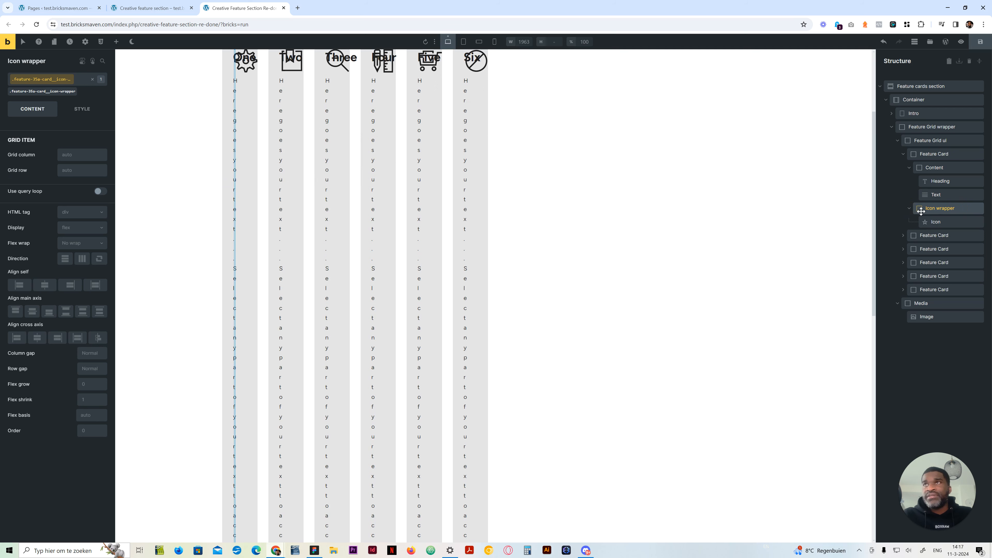
pyautogui.click(910, 208)
# Start a custom CSS rule on the Feature Card class with the selector %root%__content and a grid-column property
pyautogui.click(938, 158)
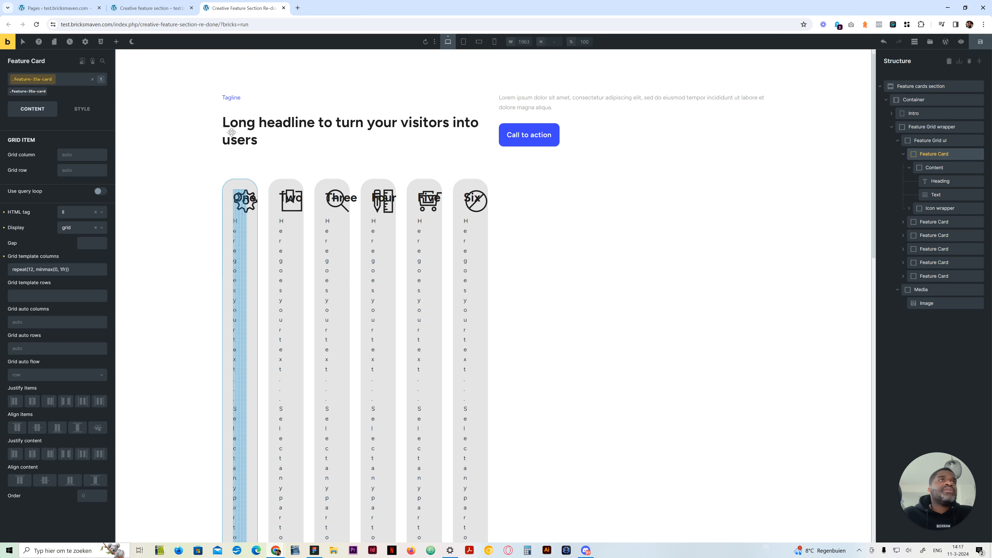
pyautogui.click(81, 109)
pyautogui.click(59, 305)
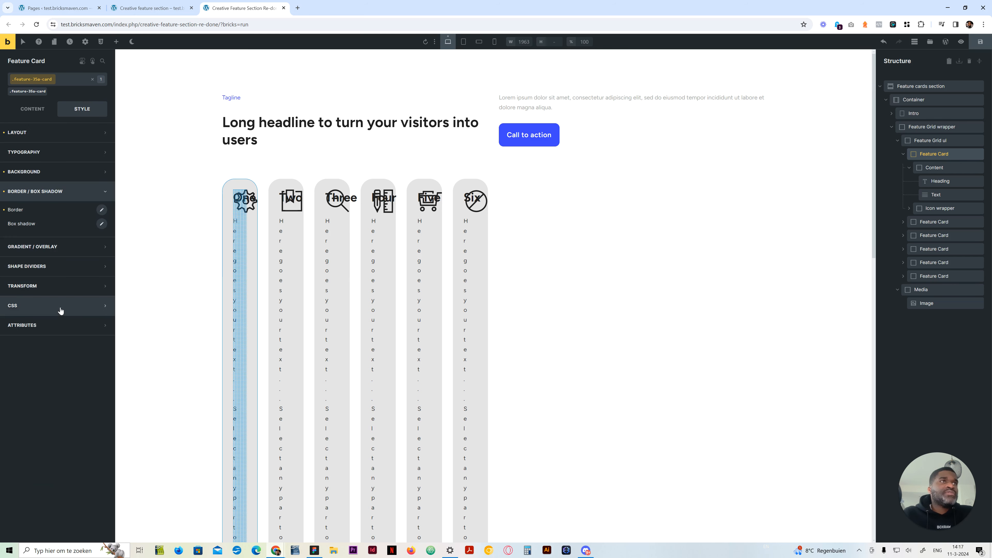
pyautogui.click(95, 378)
pyautogui.write('r')
pyautogui.press('Tab')
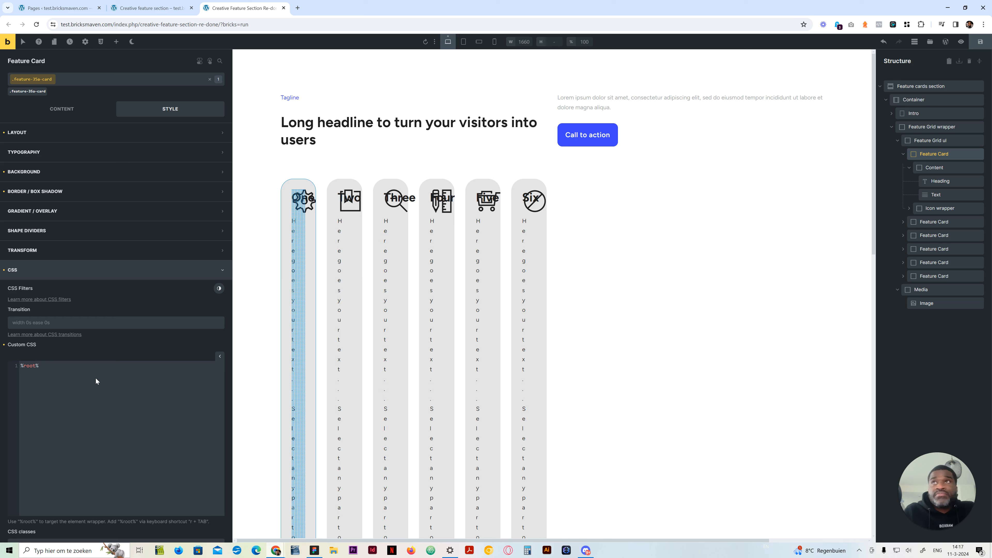
pyautogui.write('--conte')
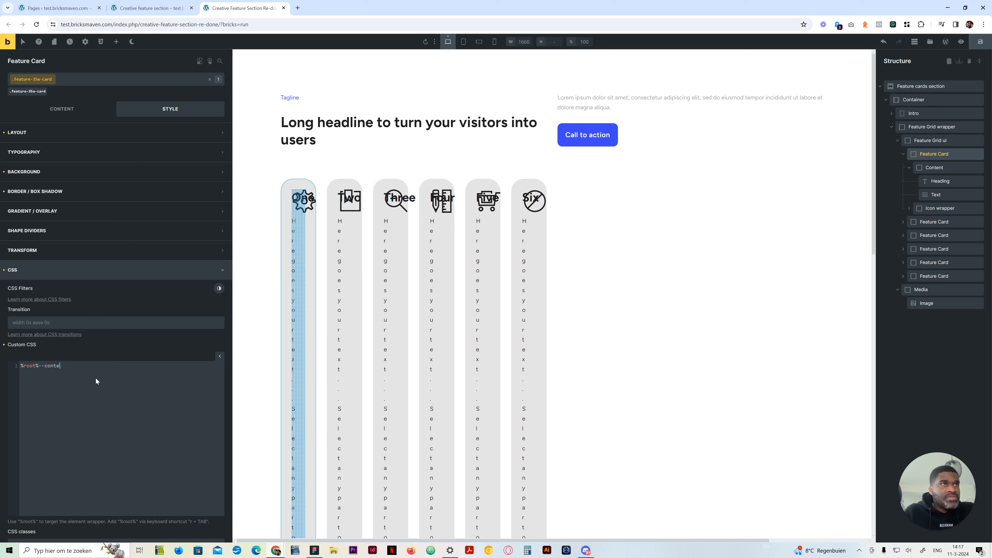
pyautogui.press('BackSpace')
pyautogui.press('BackSpace')
pyautogui.press('BackSpace')
pyautogui.press('BackSpace')
pyautogui.press('BackSpace')
pyautogui.press('BackSpace')
pyautogui.press('BackSpace')
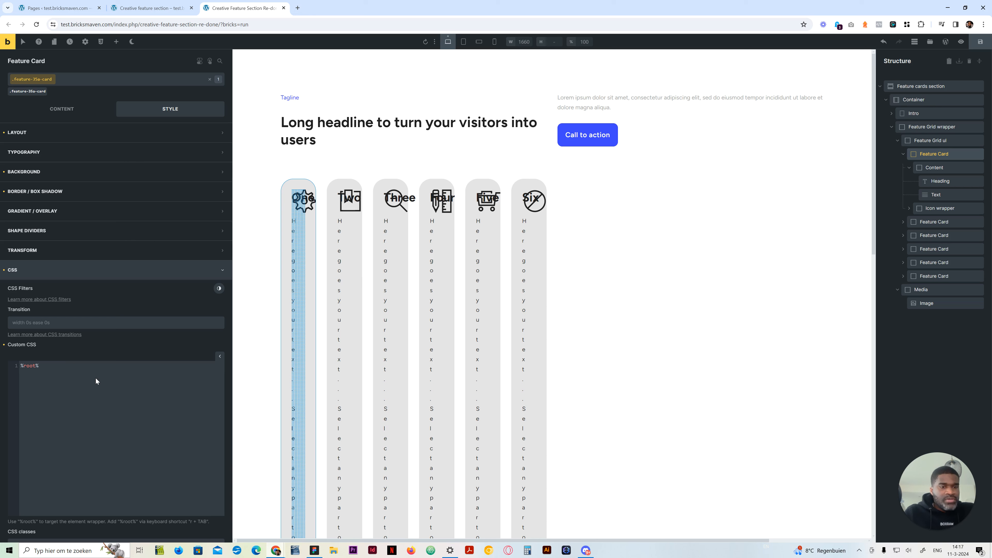
pyautogui.write('__content {   ')
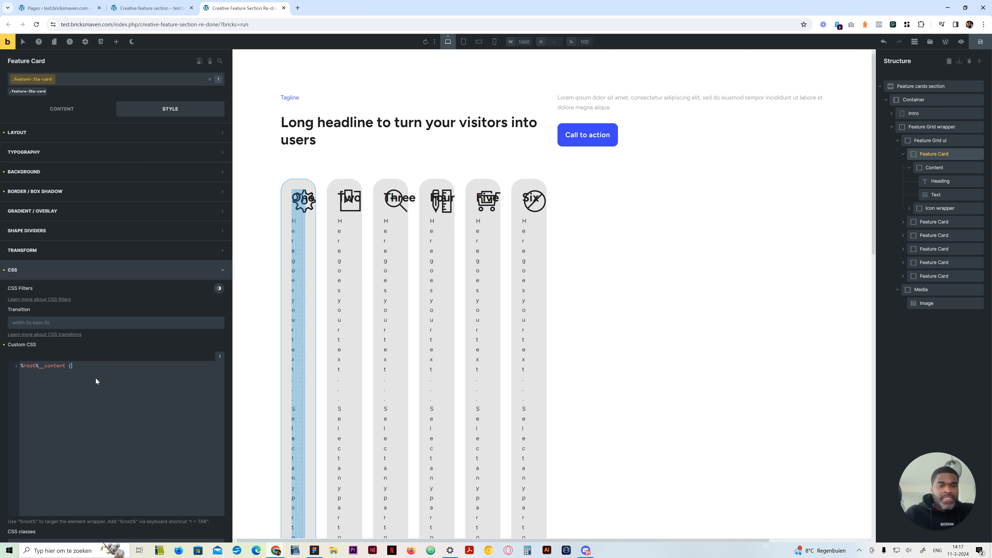
pyautogui.write('g')
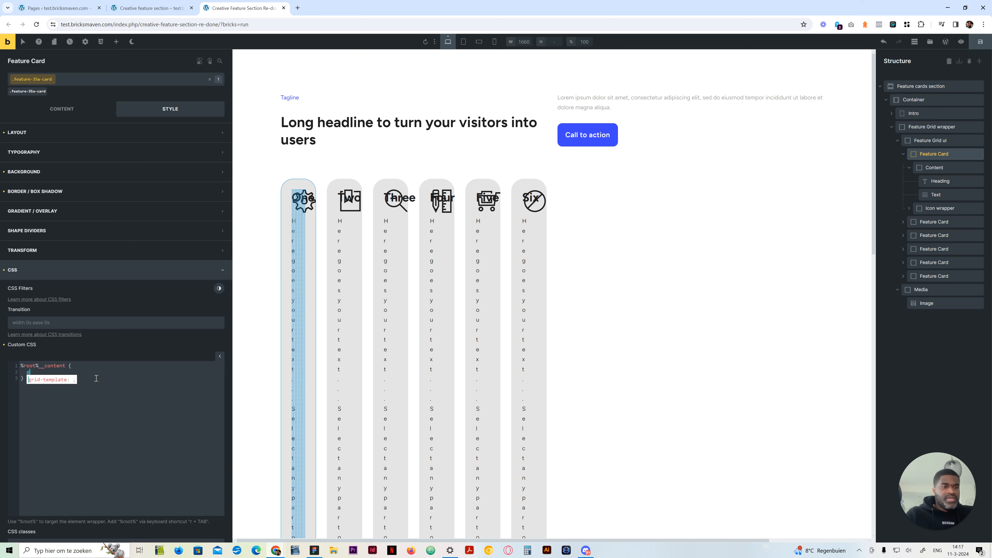
pyautogui.write('rid-column: 1/10;')
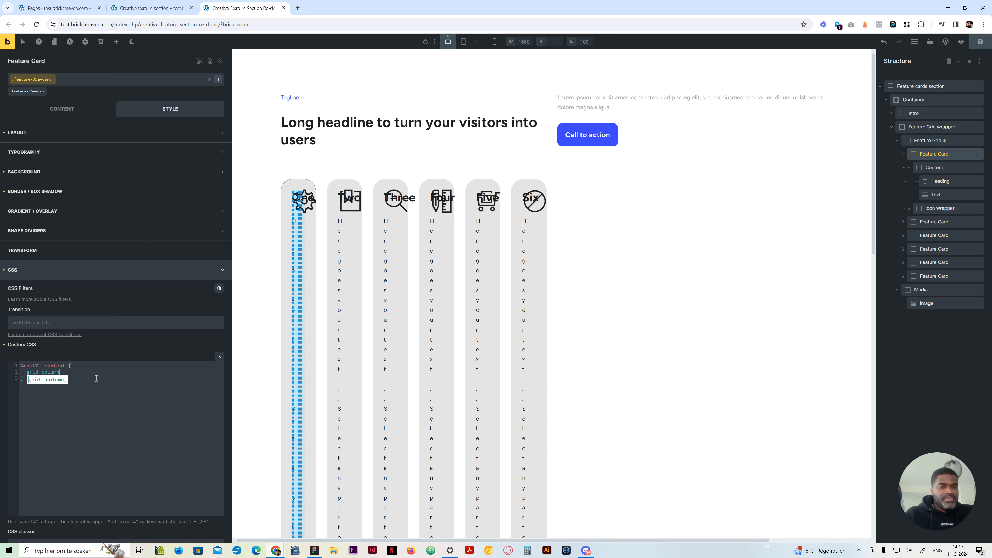
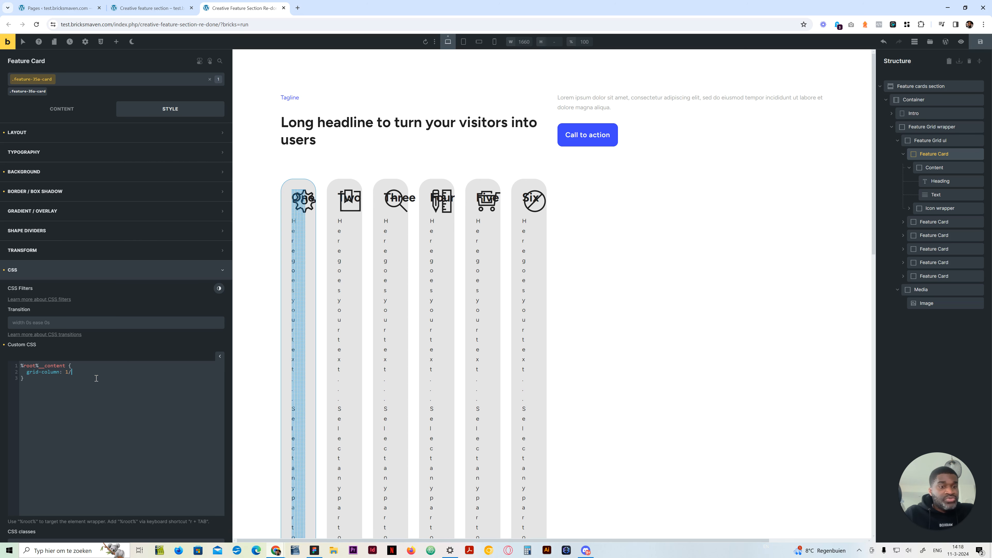
# Complete the content rule's grid-column value as 1/10 and duplicate the whole rule below it
pyautogui.write('10')
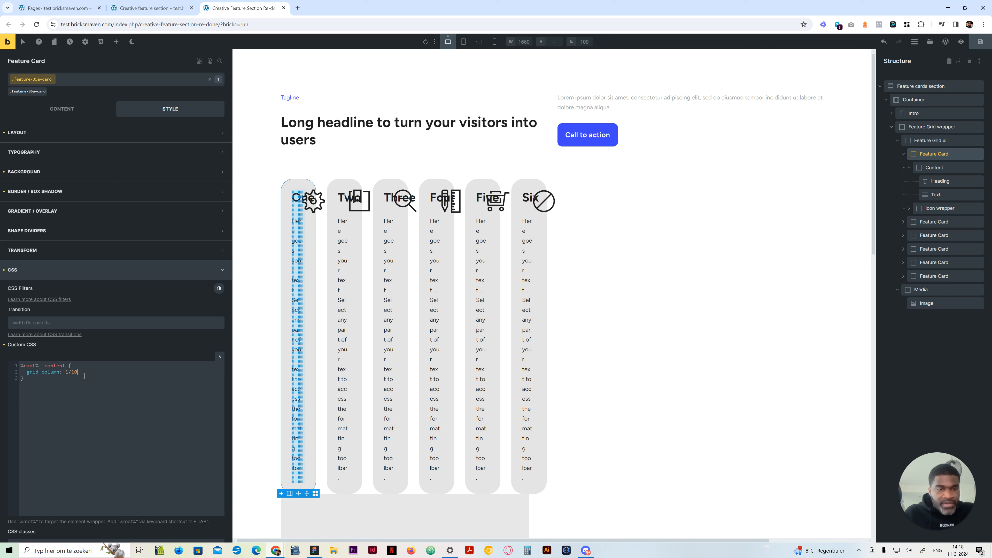
pyautogui.write(';')
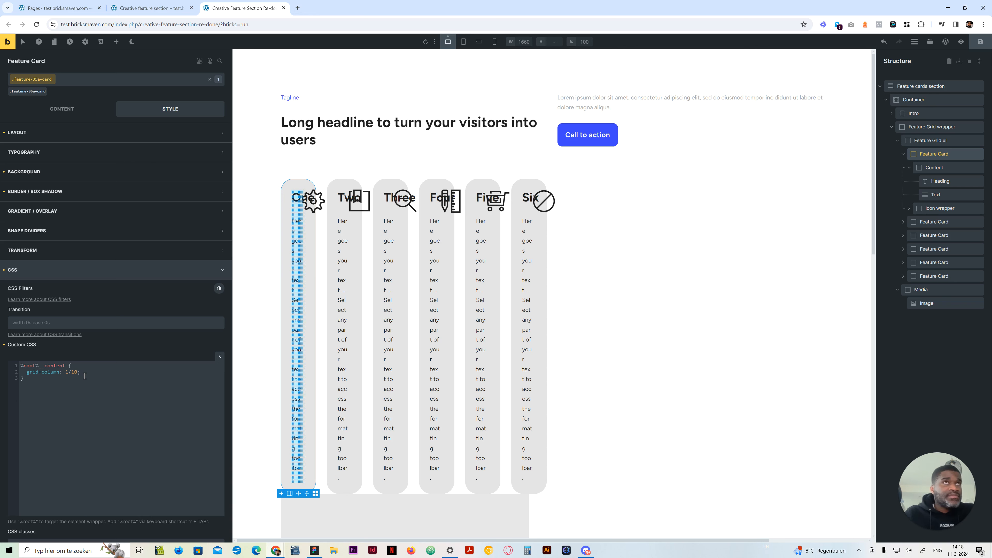
pyautogui.moveTo(39, 381); pyautogui.dragTo(14, 363)
pyautogui.hotkey('ctrl', 'c')
pyautogui.click(35, 380)
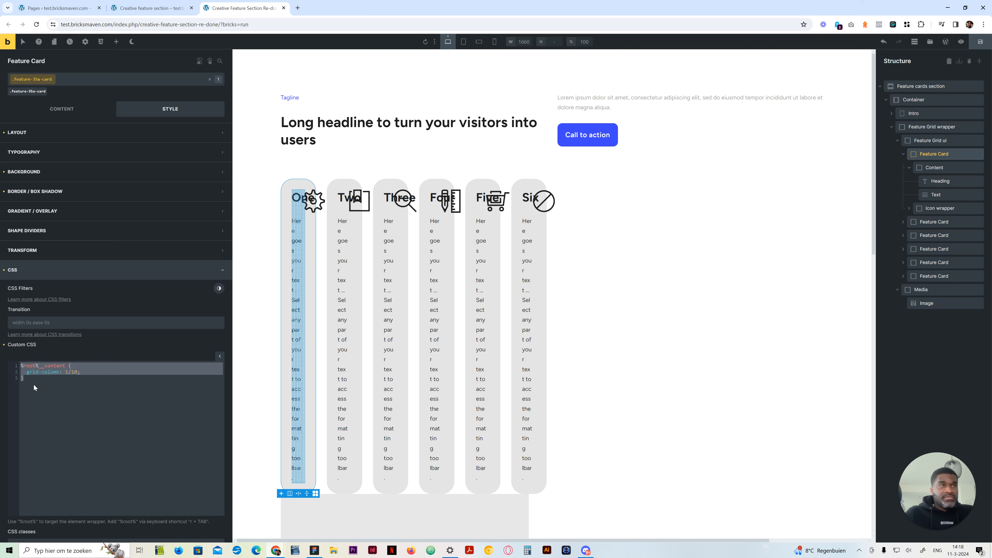
pyautogui.click(33, 384)
pyautogui.press('Return')
pyautogui.press('Return')
pyautogui.hotkey('ctrl', 'v')
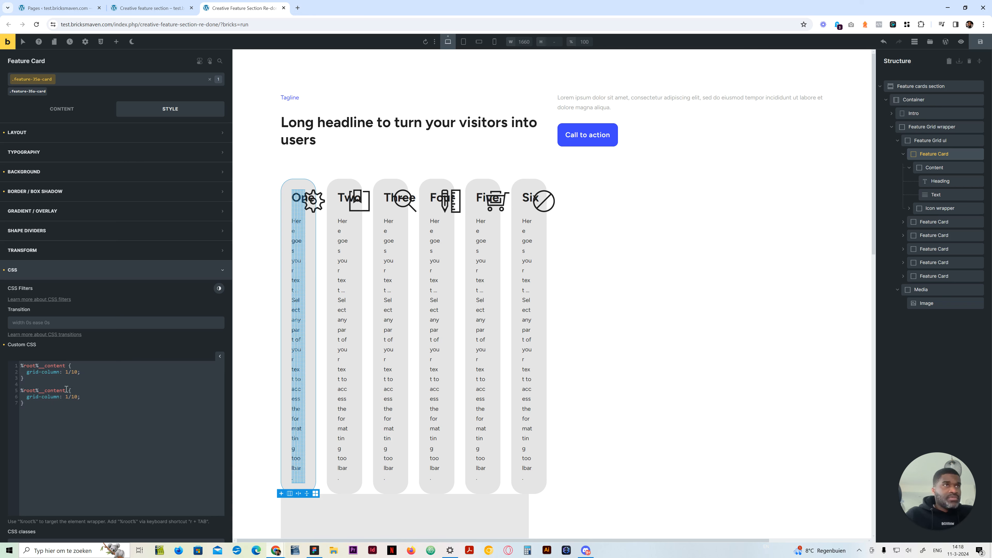
# Change the duplicated rule's selector to %root%__icon-wrapper and set its grid-column to 9/-1
pyautogui.moveTo(65, 391); pyautogui.dragTo(47, 391)
pyautogui.write('icon-w')
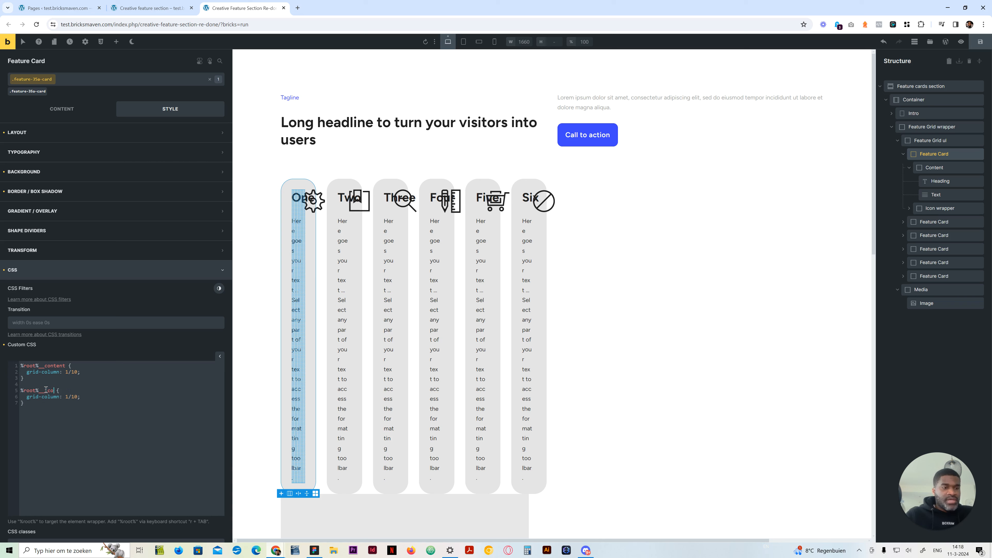
pyautogui.write('ra')
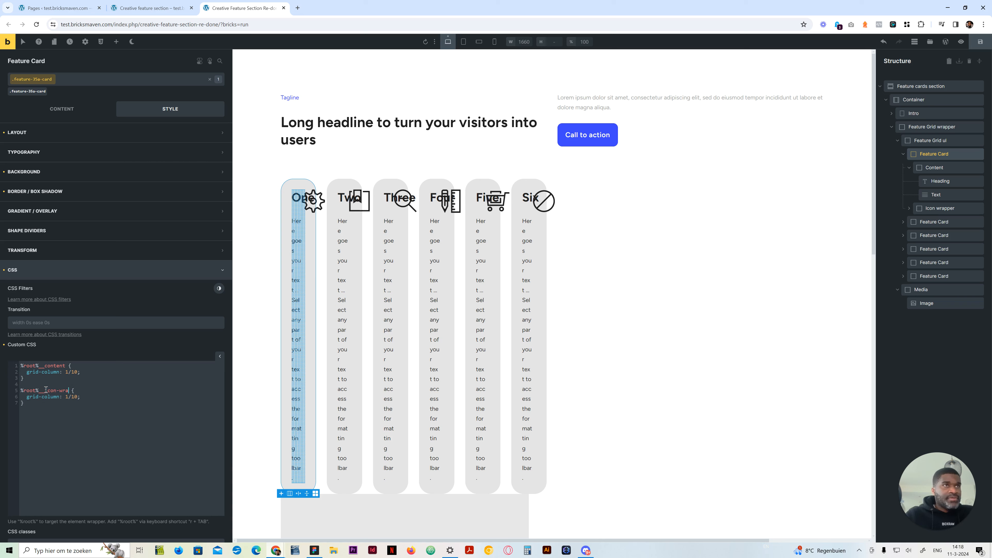
pyautogui.write('pper')
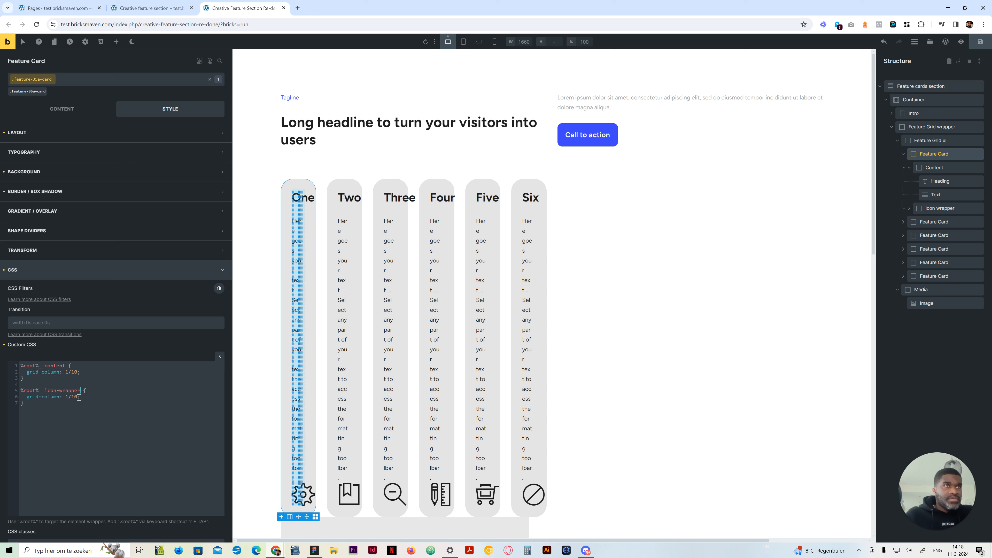
pyautogui.click(69, 397)
pyautogui.moveTo(69, 397); pyautogui.dragTo(66, 399)
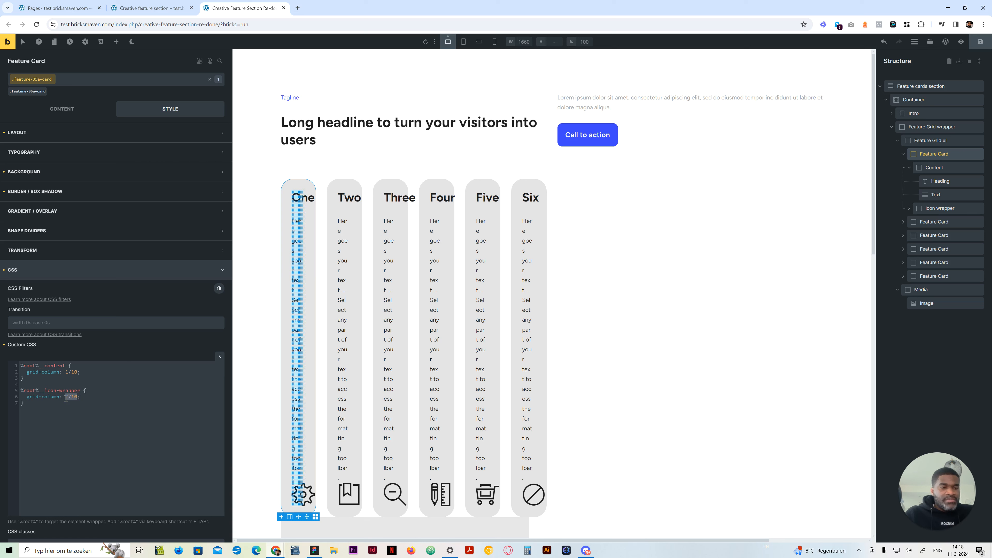
pyautogui.write('2')
pyautogui.write('/')
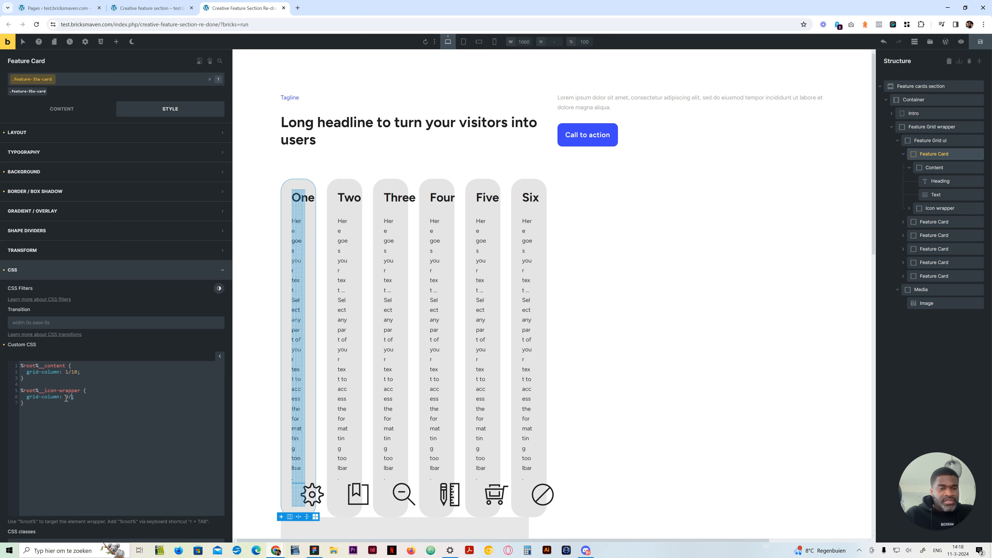
pyautogui.write('-1')
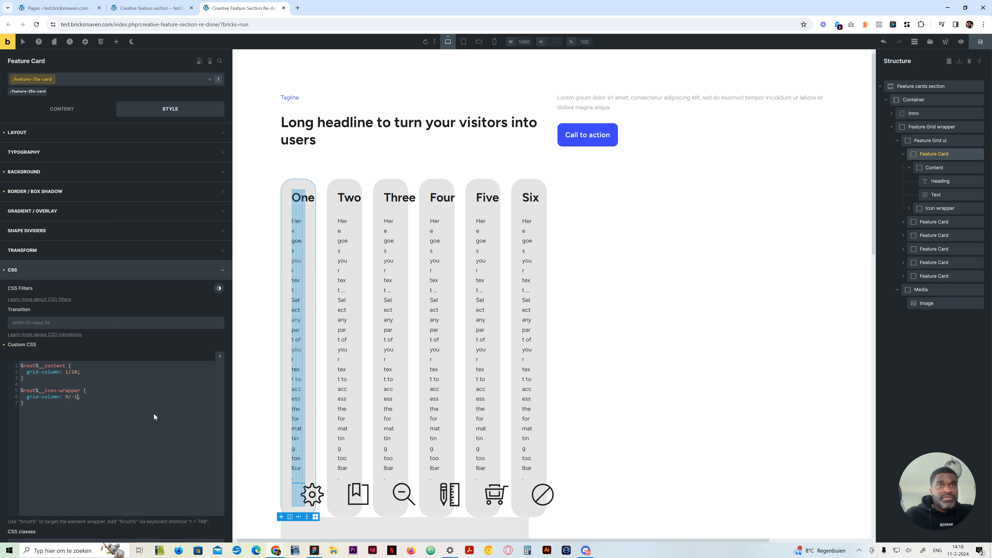
# Add the declaration grid-row: 1; to the icon-wrapper rule in the Feature Card's custom CSS
pyautogui.click(81, 397)
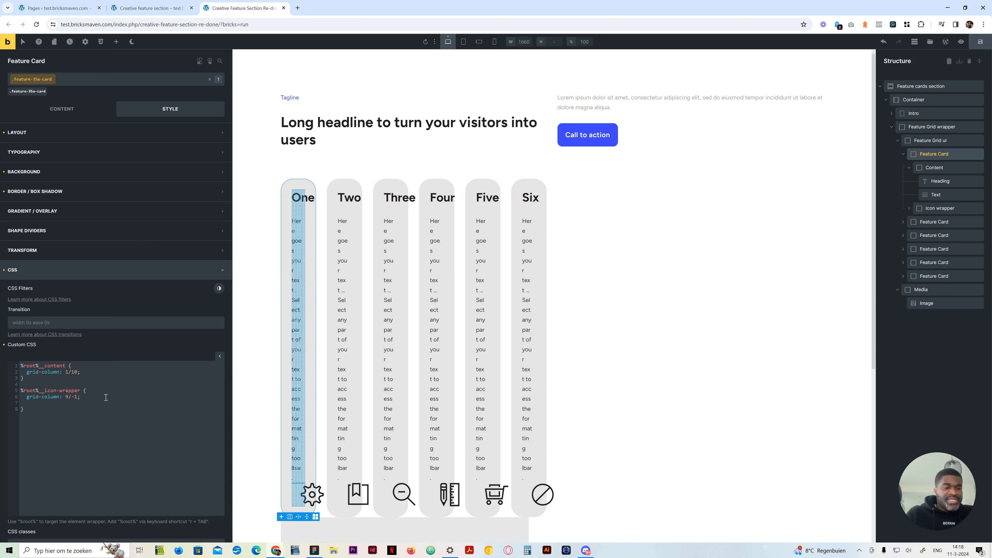
pyautogui.write('grid-')
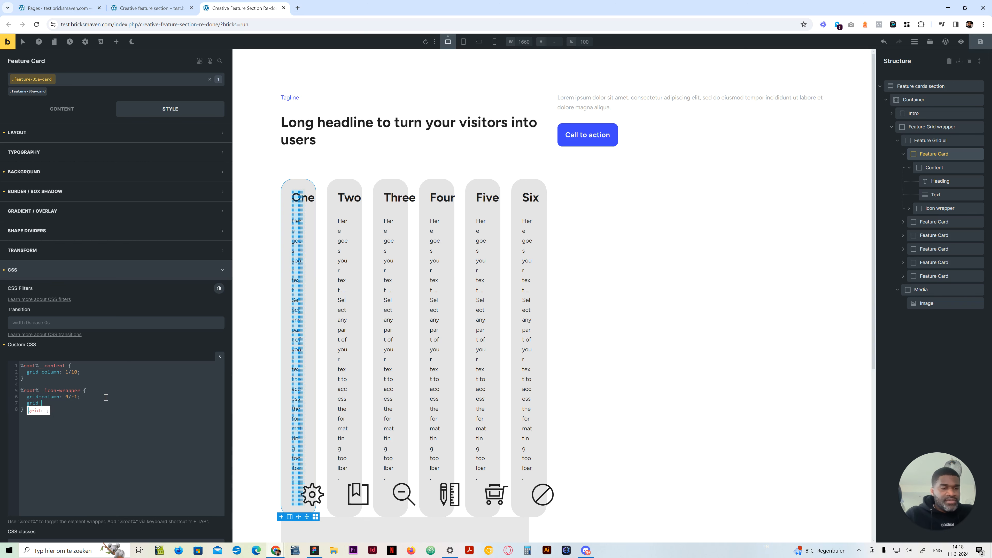
pyautogui.write('row:')
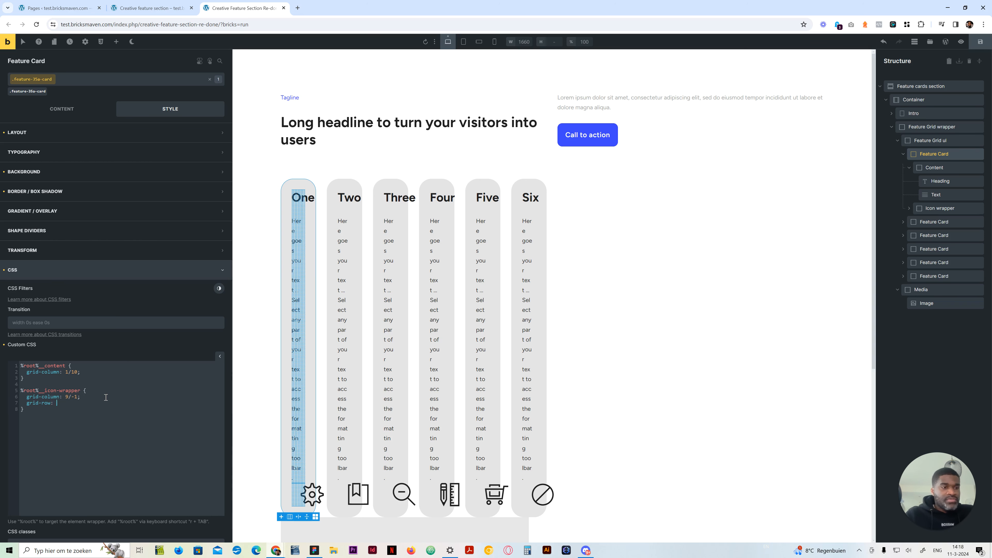
pyautogui.write(" 1'")
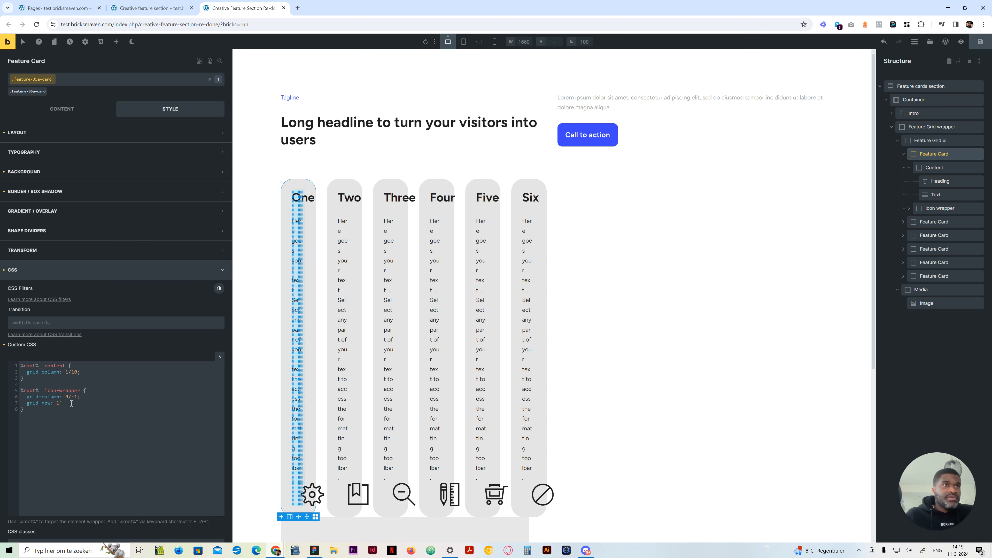
pyautogui.click(33, 403)
pyautogui.click(66, 407)
pyautogui.click(67, 402)
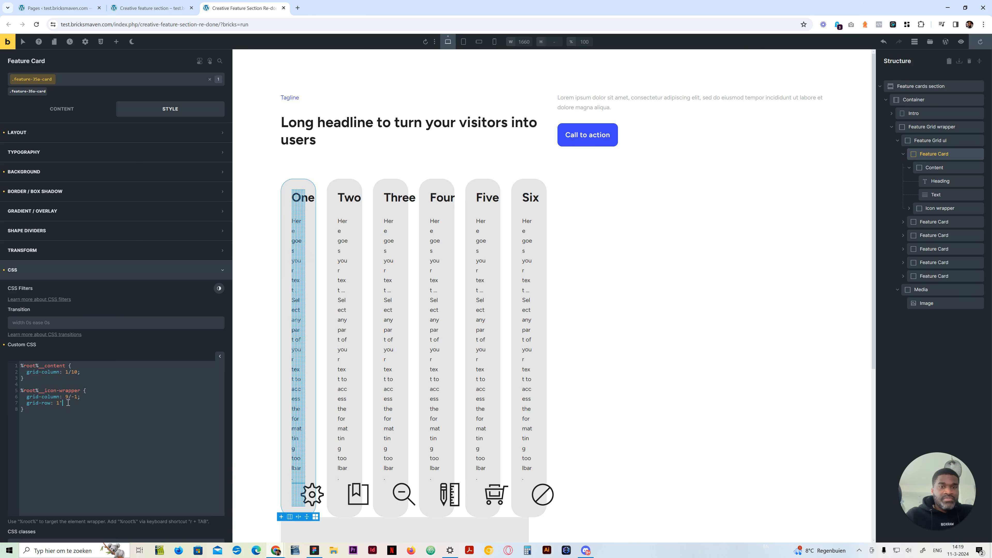
pyautogui.press('BackSpace')
pyautogui.write(';')
# Copy the grid-row: 1; declaration into the %root%__content rule below its grid-column line
pyautogui.moveTo(68, 403); pyautogui.dragTo(27, 403)
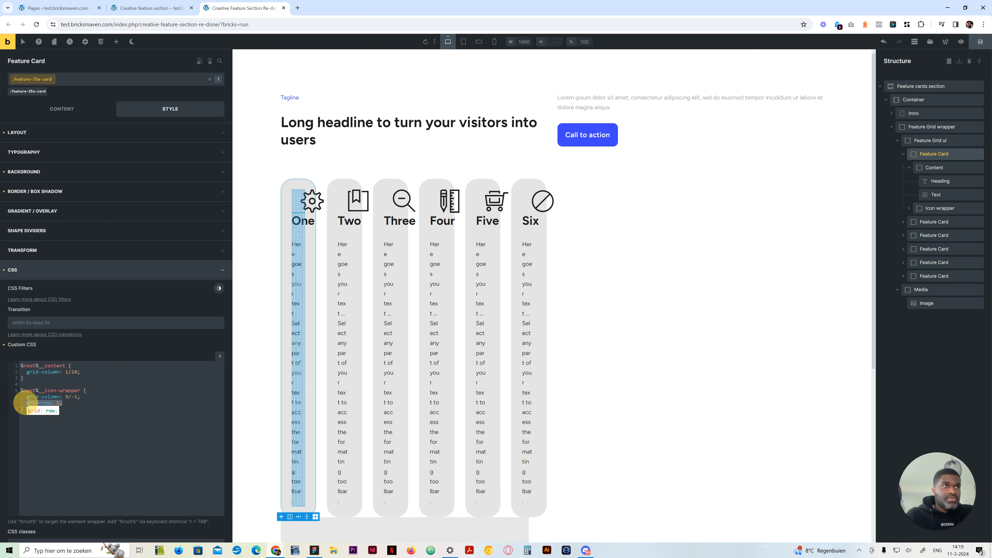
pyautogui.hotkey('ctrl', 'c')
pyautogui.click(91, 371)
pyautogui.press('Return')
pyautogui.hotkey('ctrl', 'v')
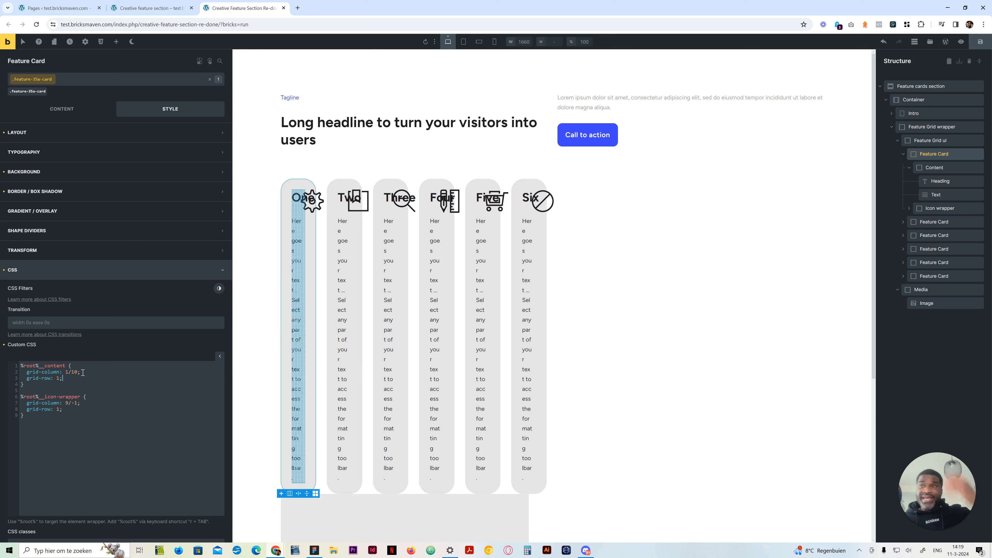
# Insert an empty %root%:nth-child(odd) rule above the content rule in the Feature Card's custom CSS
pyautogui.click(21, 365)
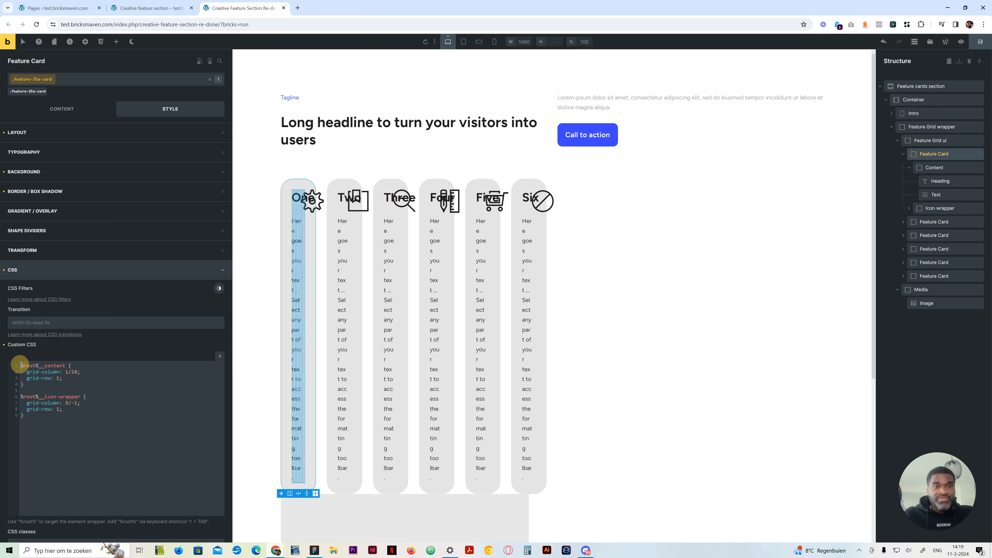
pyautogui.press('Return')
pyautogui.press('Return')
pyautogui.press('Return')
pyautogui.press('Up')
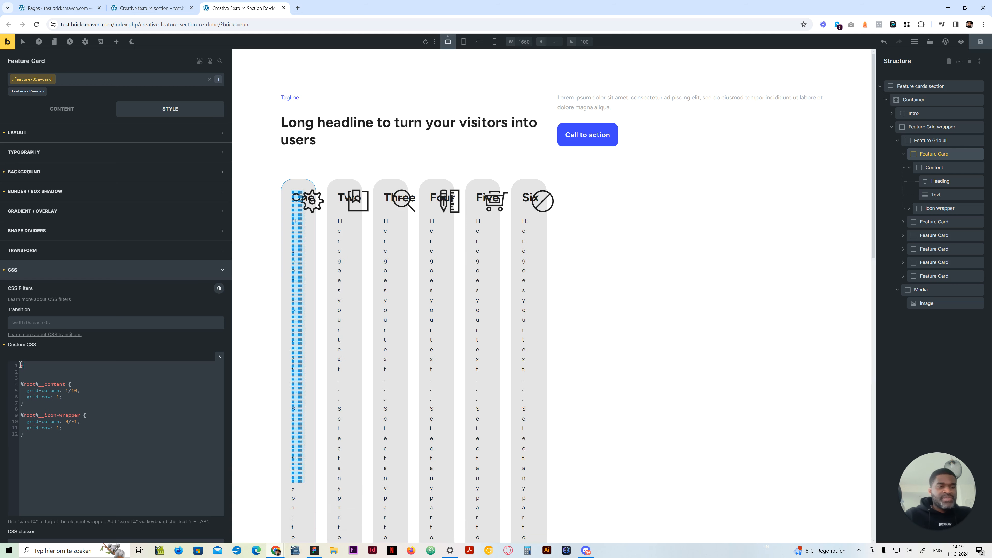
pyautogui.write('r')
pyautogui.press('Tab')
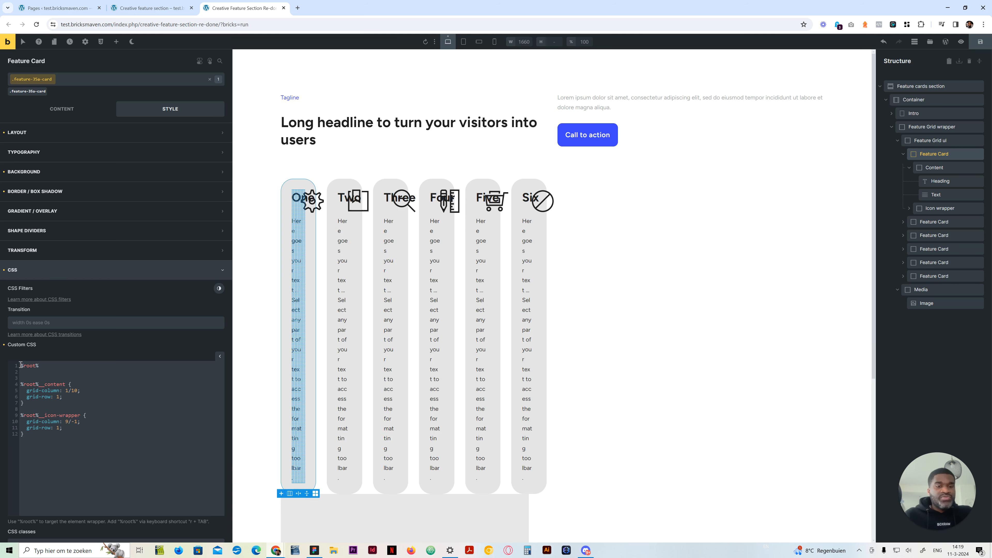
pyautogui.write(':nth-ch')
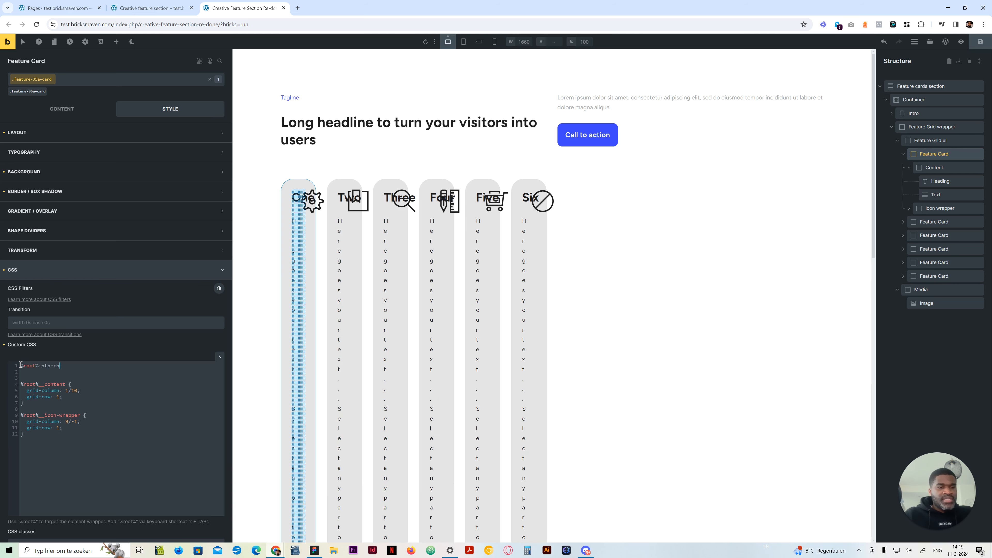
pyautogui.write('ild(')
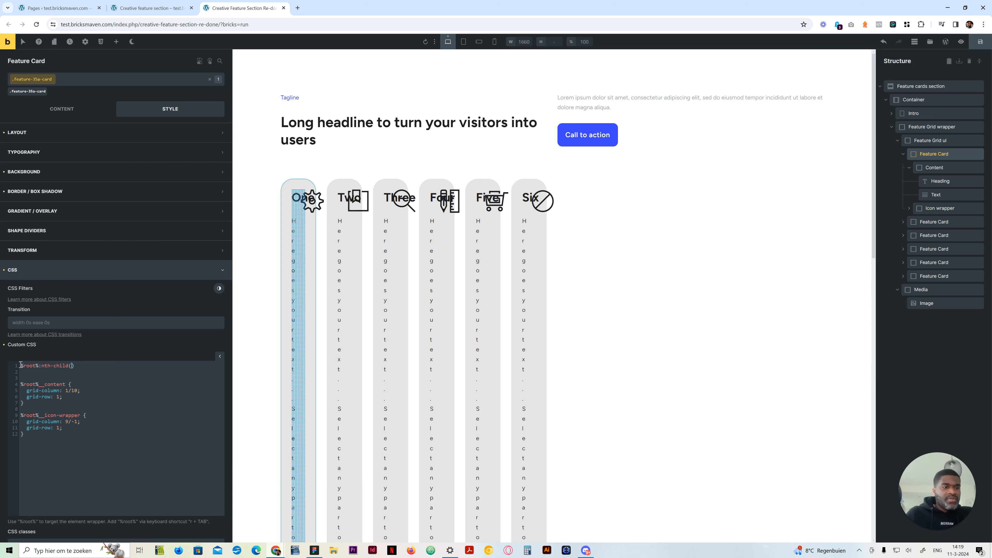
pyautogui.write('odd')
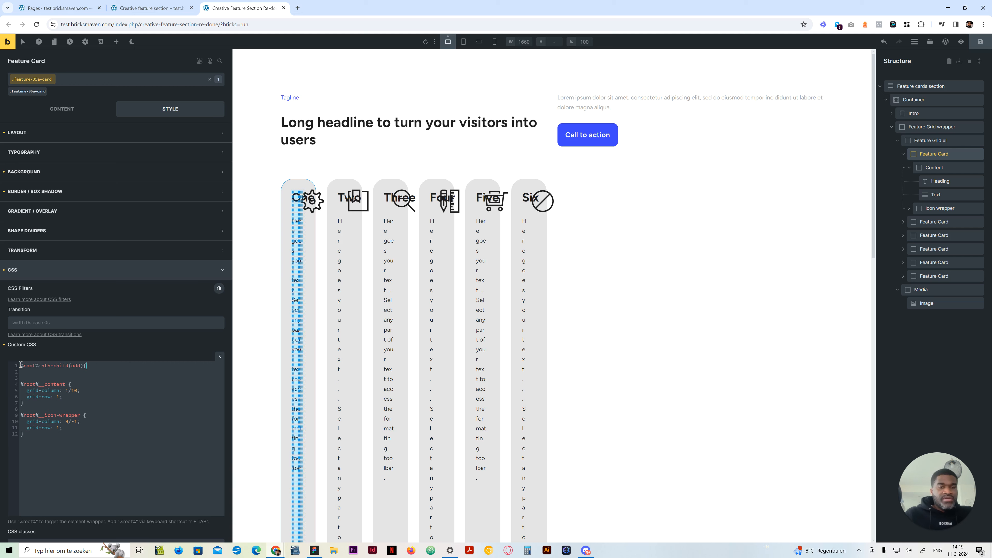
pyautogui.write('{  }')
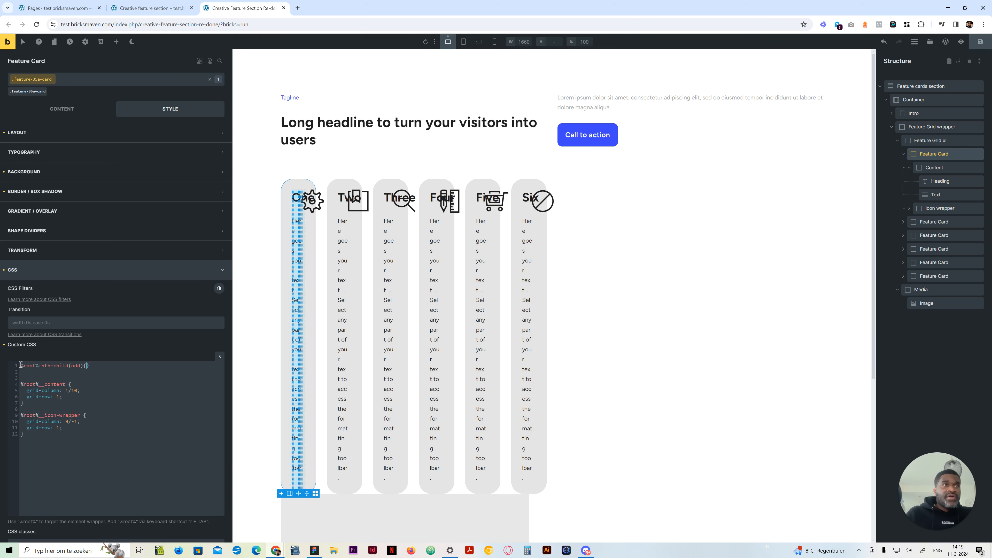
pyautogui.press('Left')
pyautogui.press('Return')
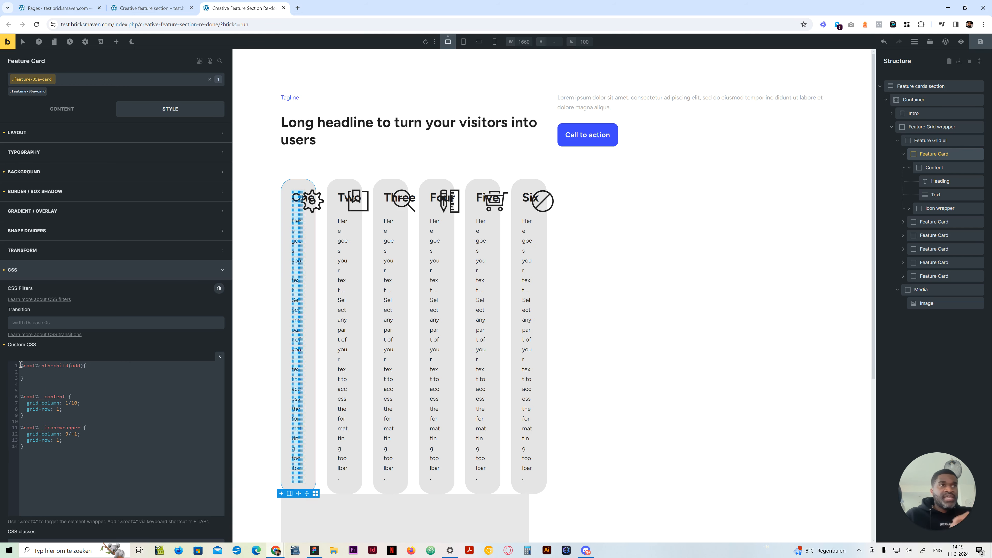
# Add the declaration grid-column: 1/5; to the nth-child(odd) rule
pyautogui.write('grid-co')
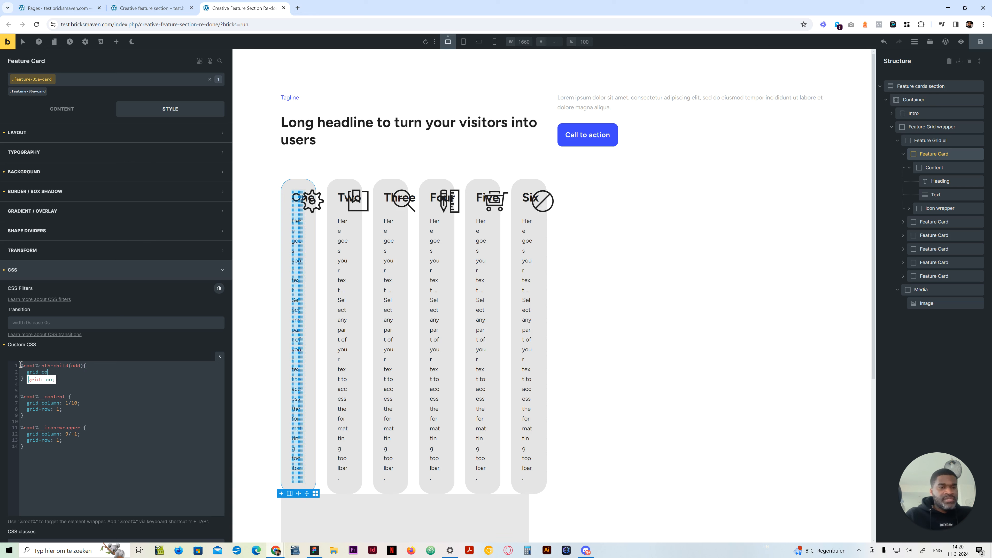
pyautogui.write('lumn')
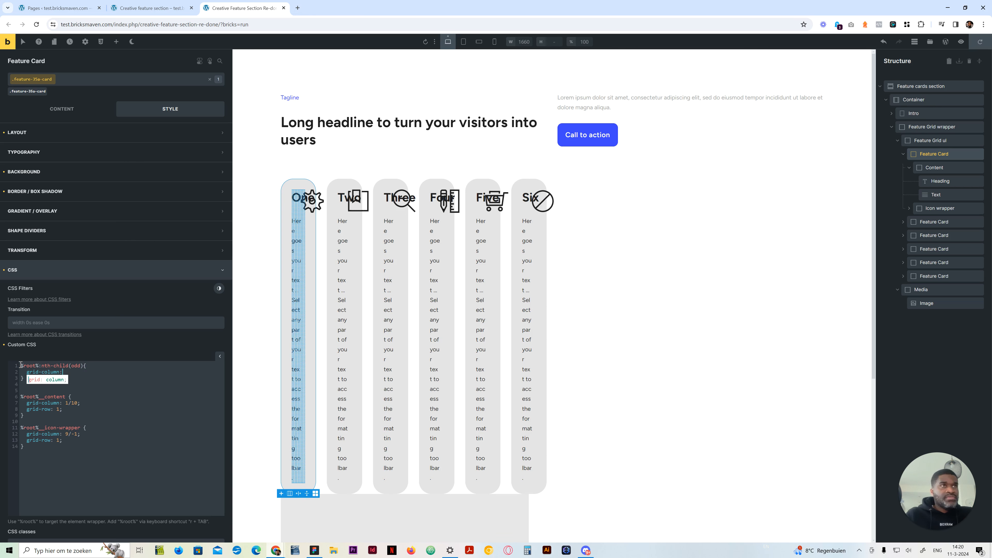
pyautogui.write(': 1/')
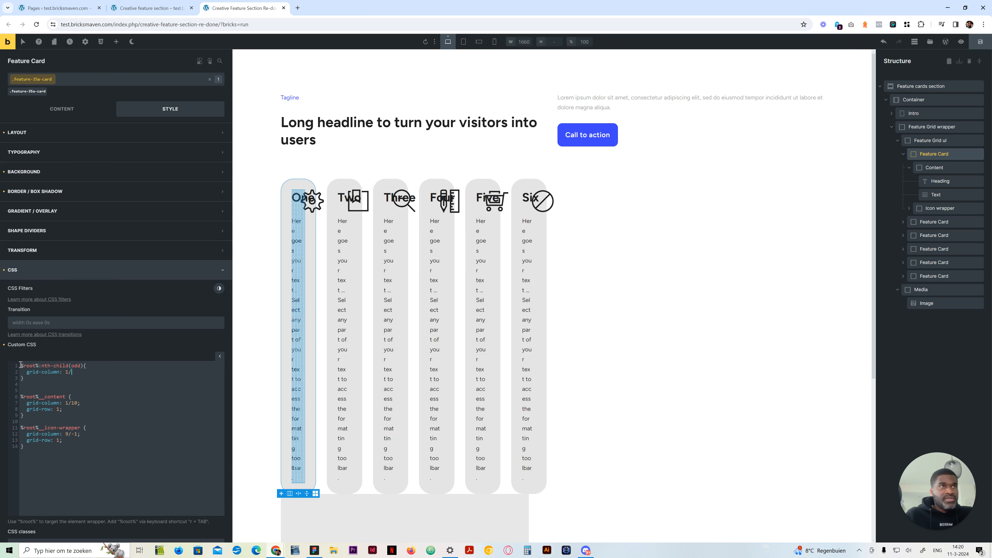
pyautogui.write('5')
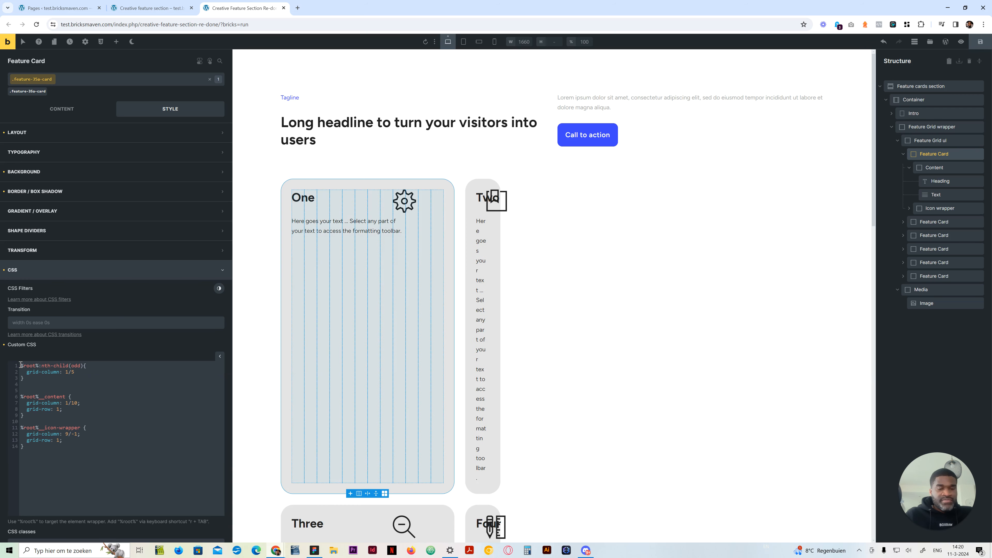
pyautogui.write("'")
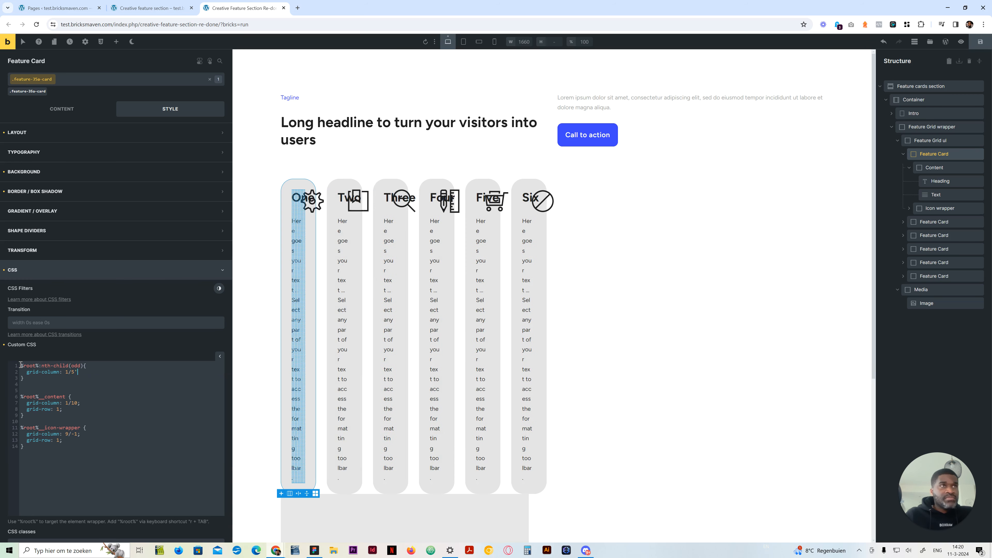
pyautogui.press('BackSpace')
pyautogui.write(';')
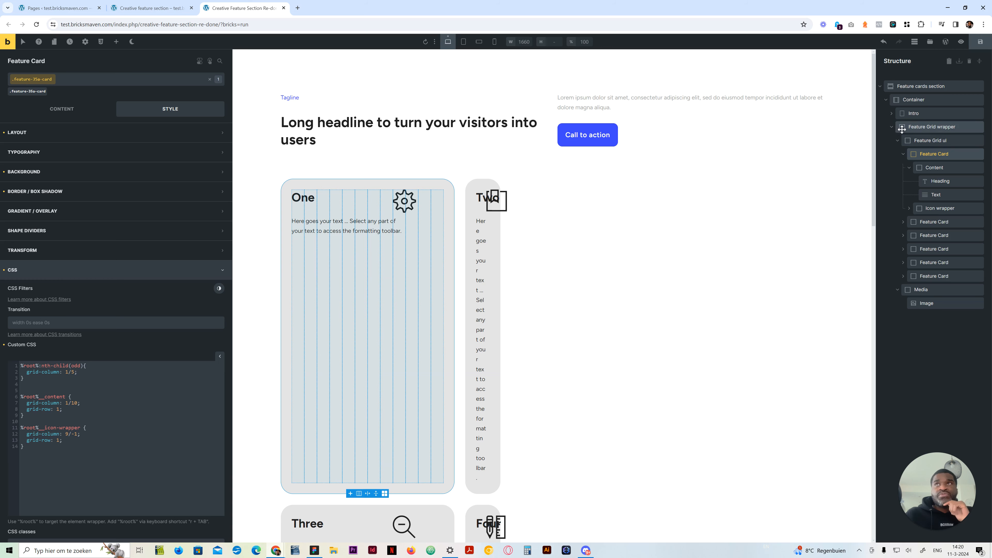
# Set the Feature Grid ul's Align items to center and check the cards' vertical alignment
pyautogui.click(920, 140)
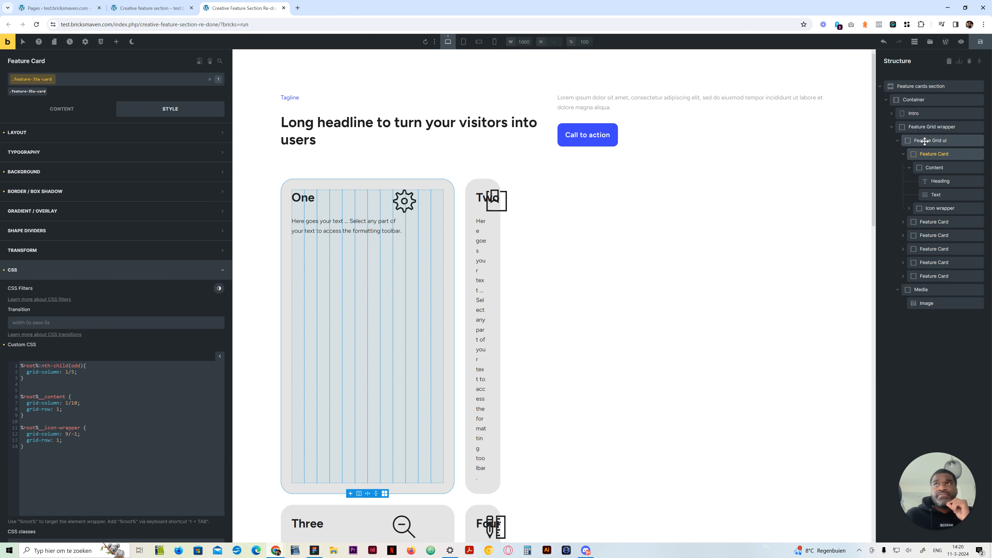
pyautogui.click(62, 109)
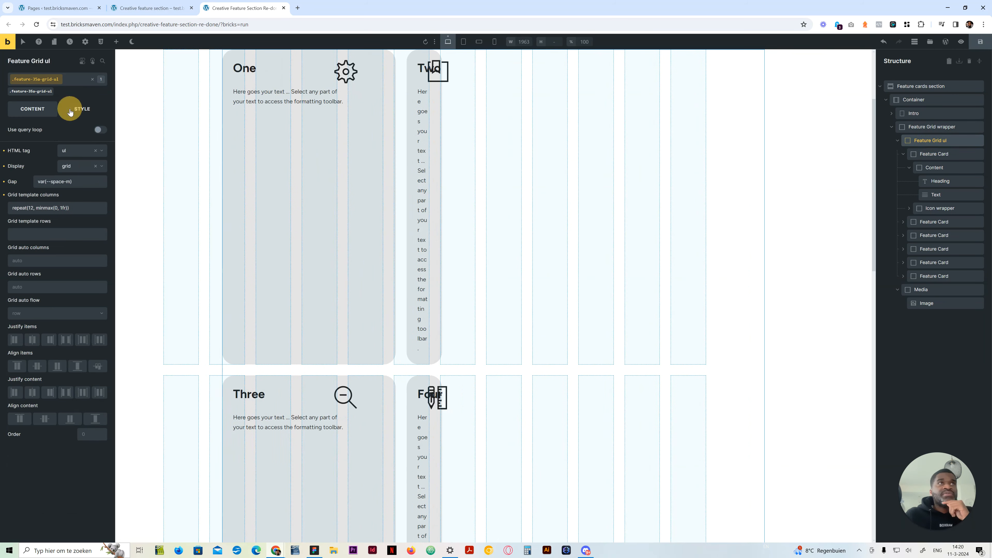
pyautogui.click(37, 366)
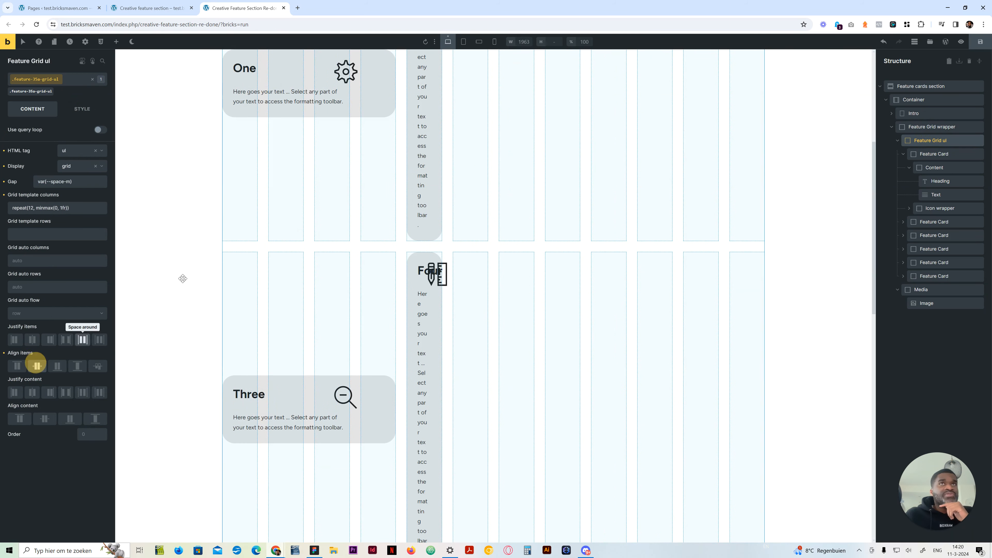
pyautogui.scroll(4, 419, 143)
pyautogui.scroll(-3, 351, 313)
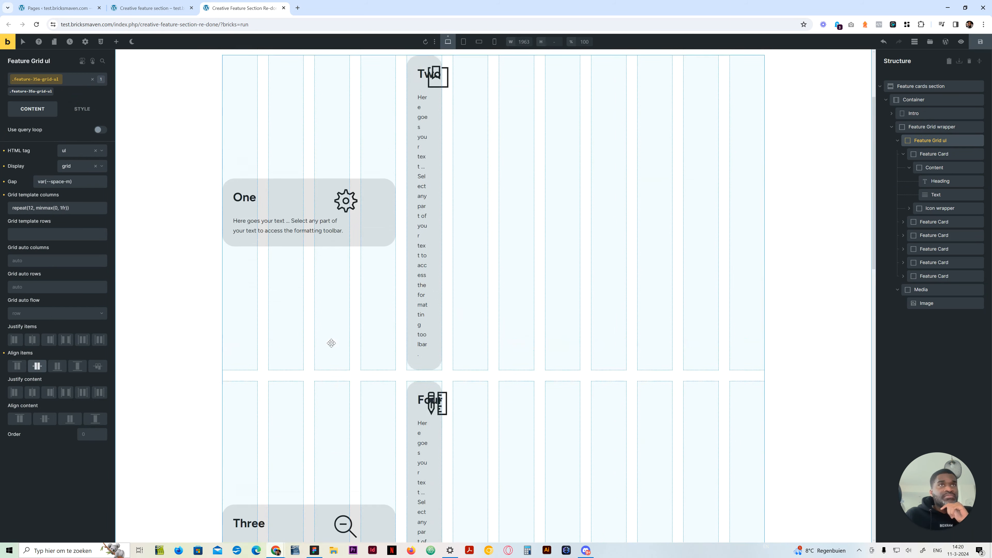
# Insert a space before the opening brace of the %root%:nth-child(odd) rule in the Feature Card's custom CSS
pyautogui.scroll(3, 330, 342)
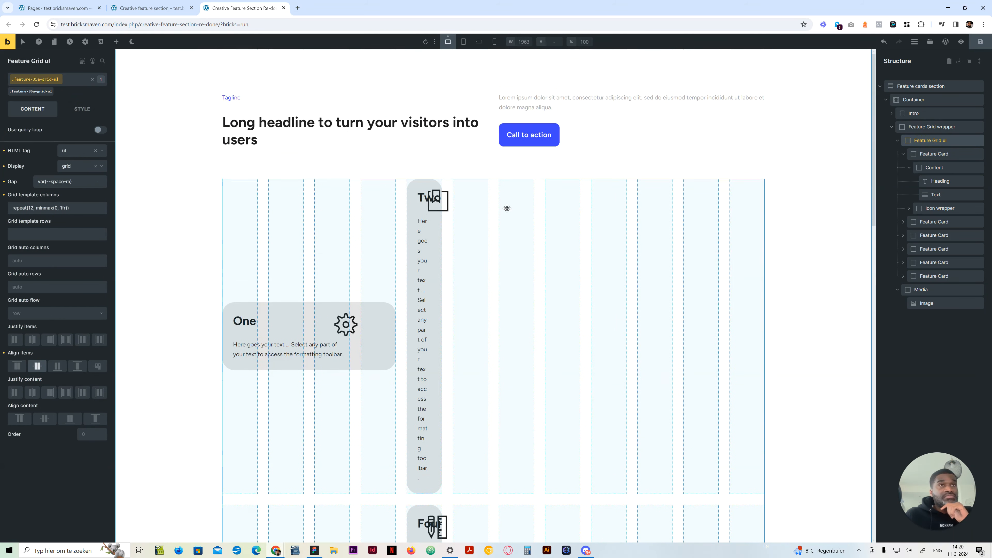
pyautogui.click(934, 154)
pyautogui.click(73, 111)
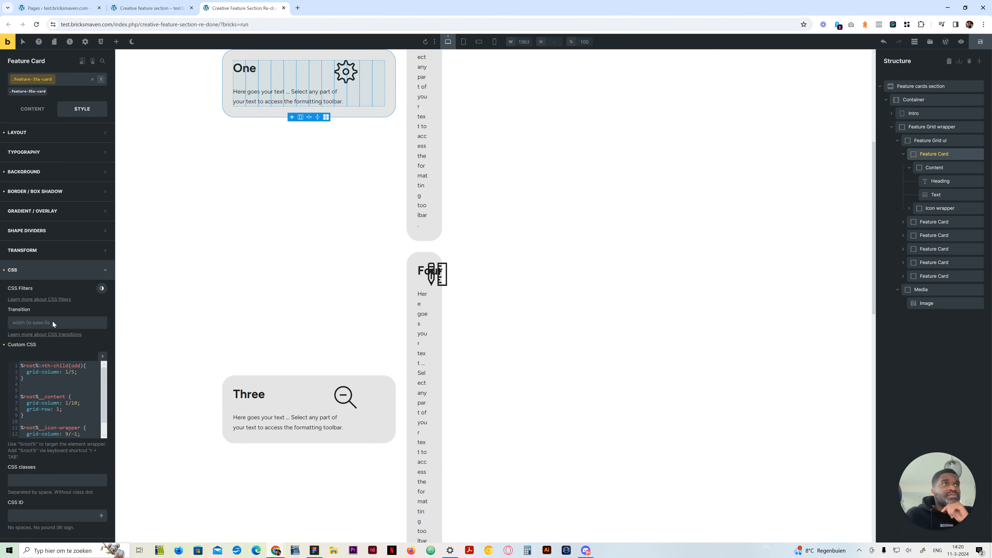
pyautogui.click(66, 402)
pyautogui.click(91, 377)
pyautogui.click(37, 380)
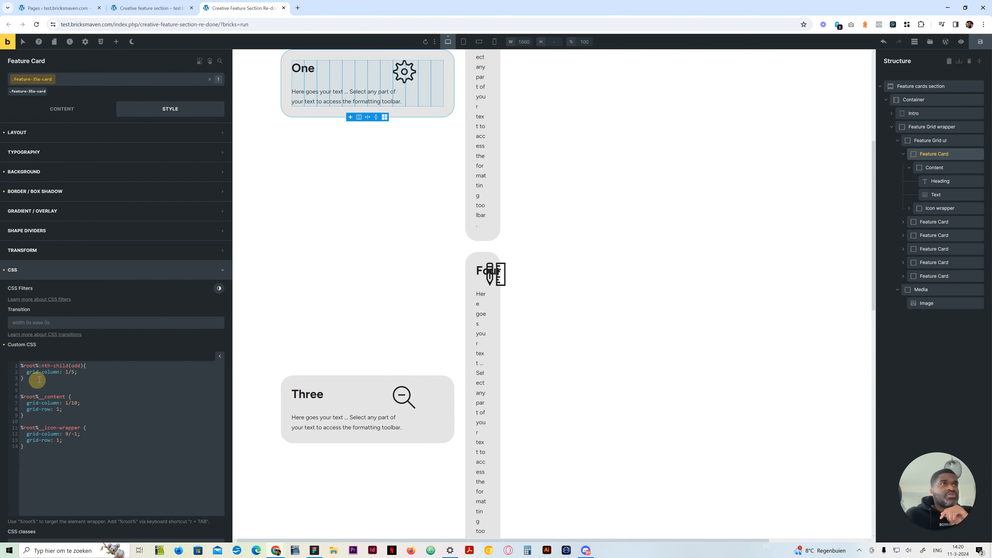
pyautogui.click(80, 367)
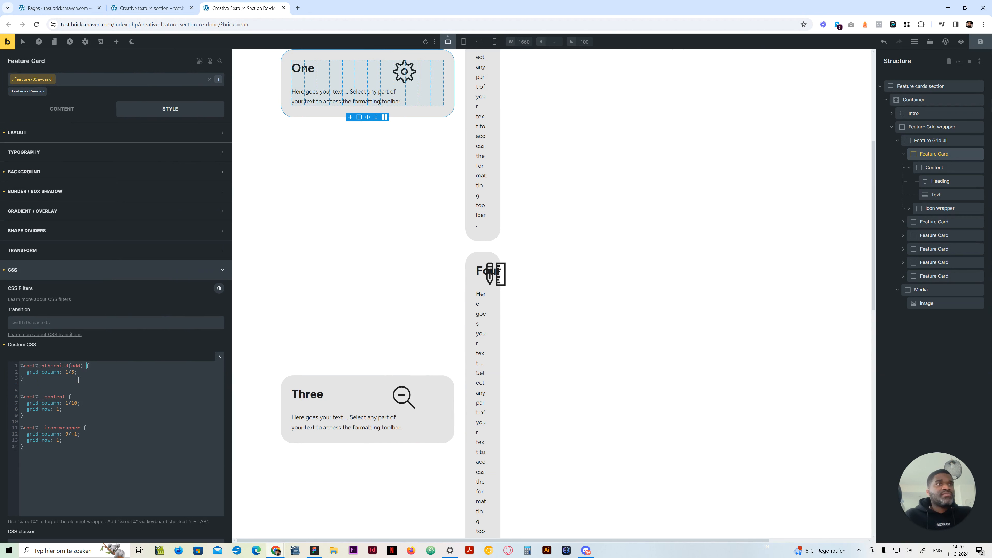
# Duplicate the nth-child(odd) rule directly below itself and change the copy's selector to %root%:nth-child(even)
pyautogui.moveTo(61, 380); pyautogui.dragTo(16, 368)
pyautogui.hotkey('ctrl', 'c')
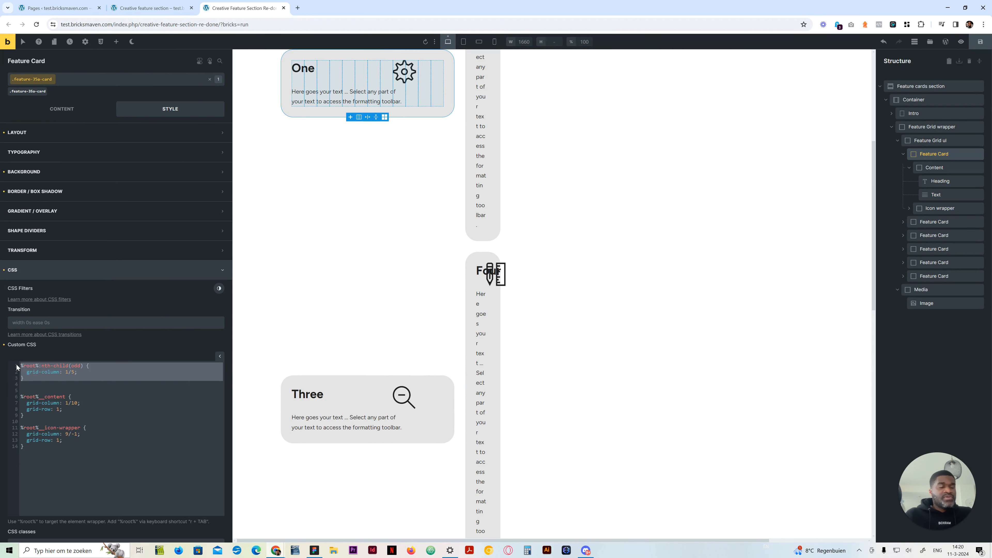
pyautogui.press('Down')
pyautogui.press('Return')
pyautogui.hotkey('ctrl', 'v')
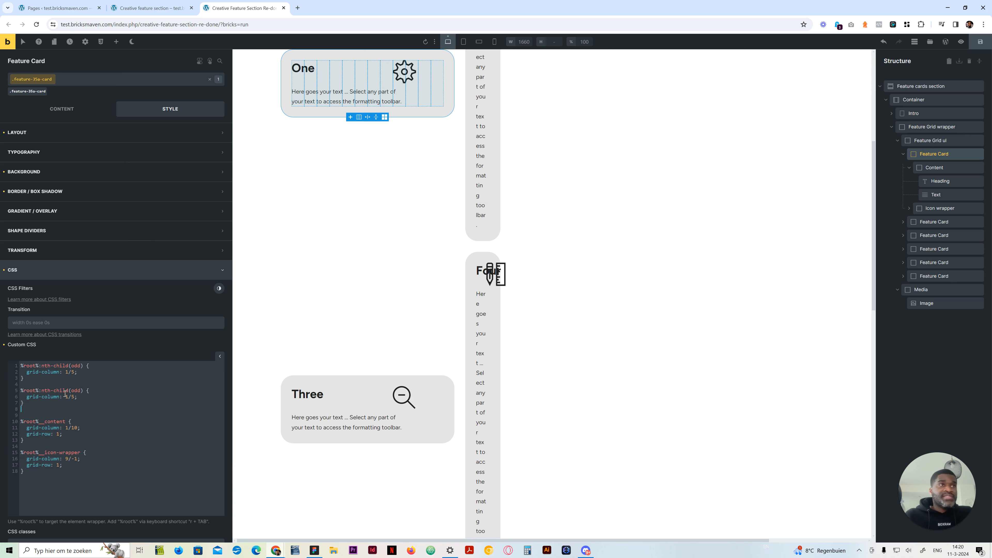
pyautogui.doubleClick(76, 390)
pyautogui.write('eve')
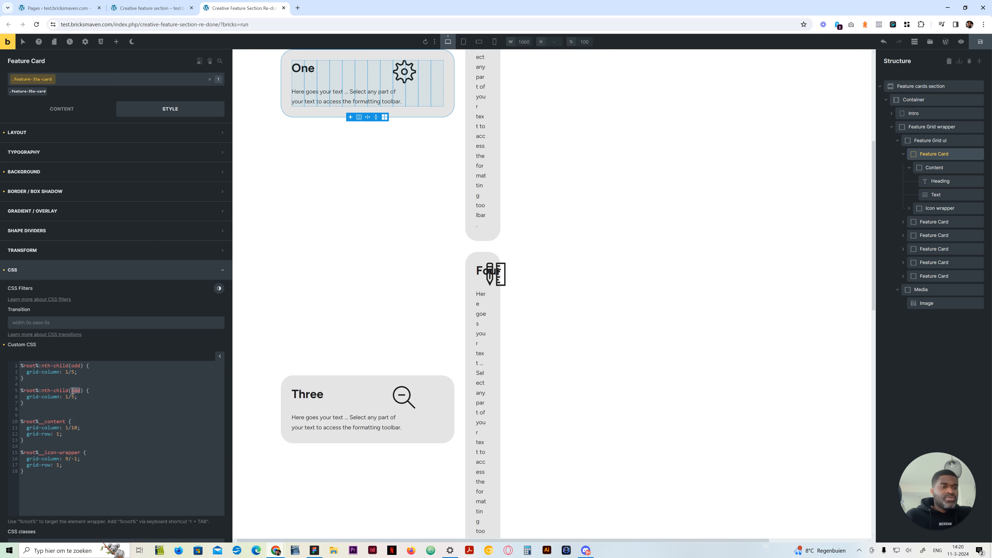
pyautogui.write('n')
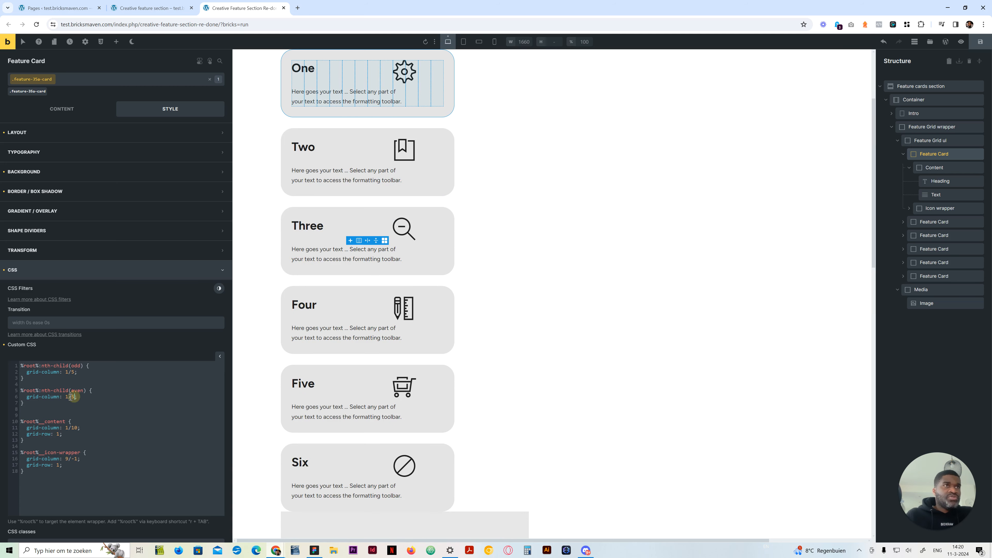
# Set the grid-column value in the nth-child(even) rule to 9/-1
pyautogui.click(66, 397)
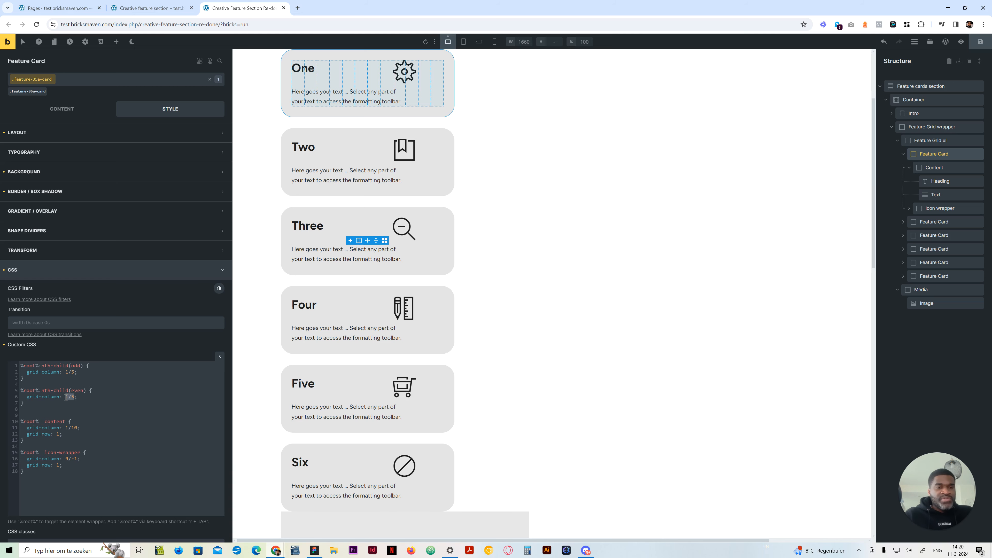
pyautogui.write('8')
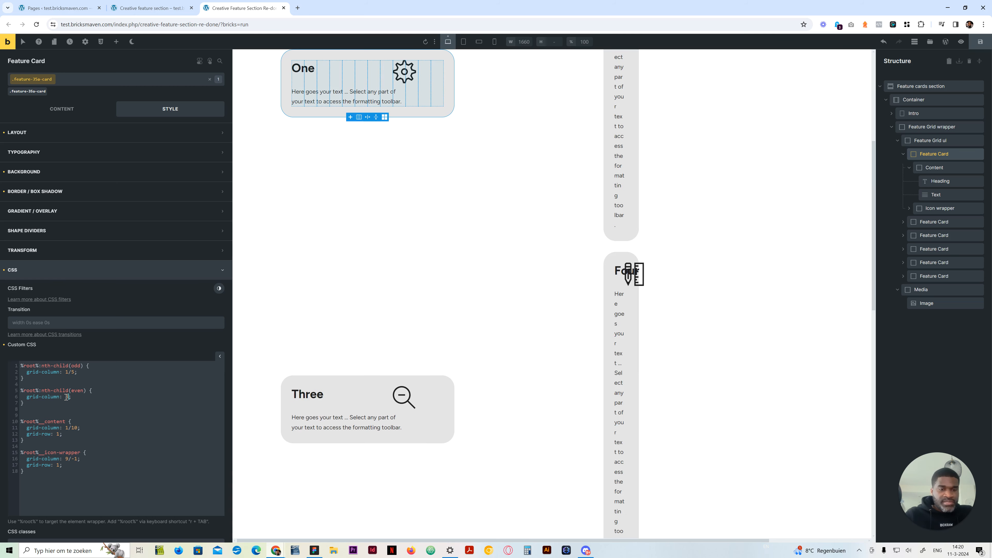
pyautogui.write('/-1')
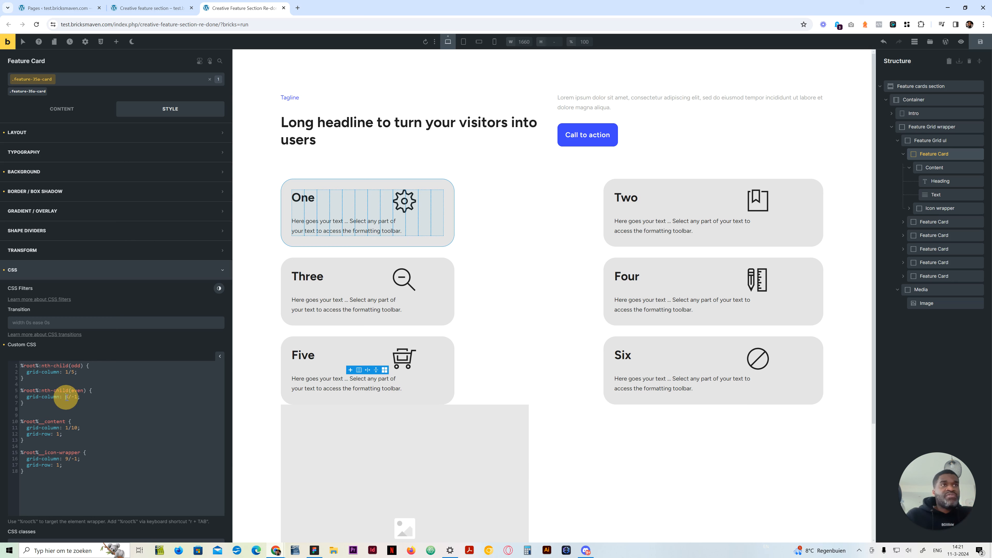
pyautogui.write('9')
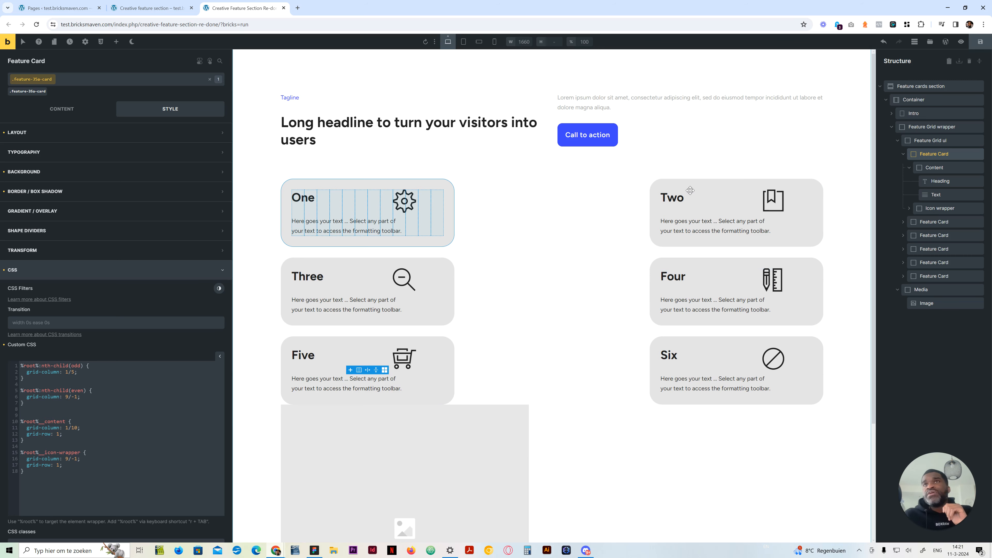
pyautogui.click(936, 168)
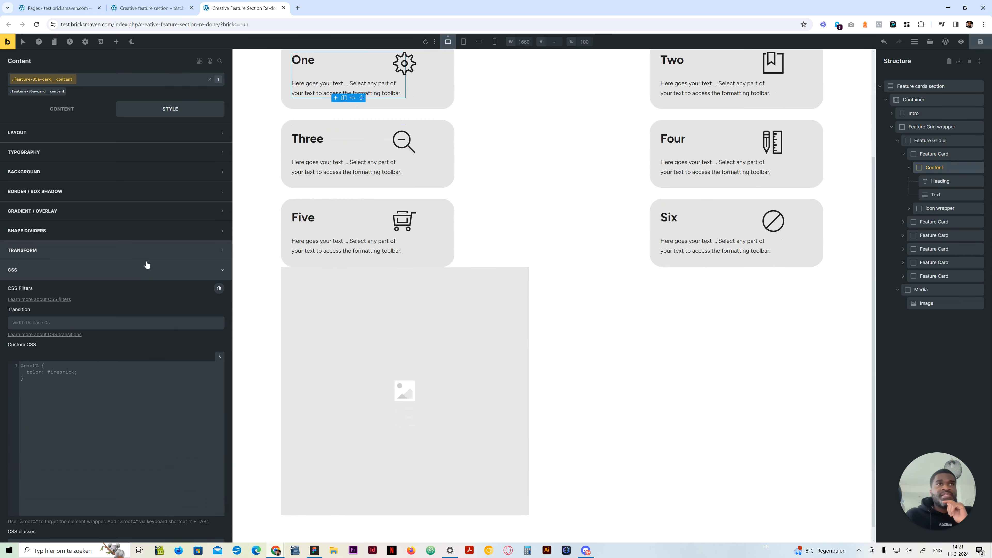
pyautogui.click(56, 107)
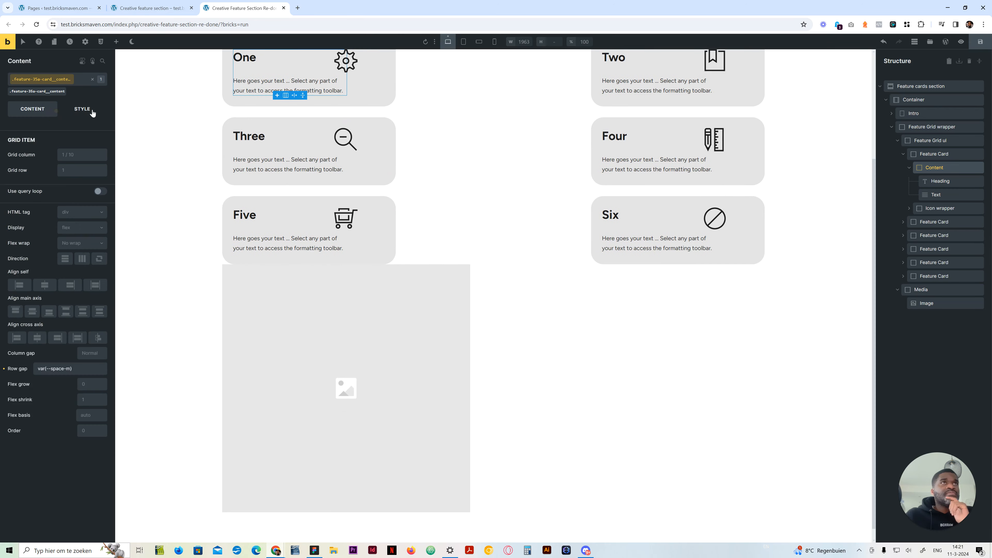
pyautogui.click(88, 108)
pyautogui.click(65, 269)
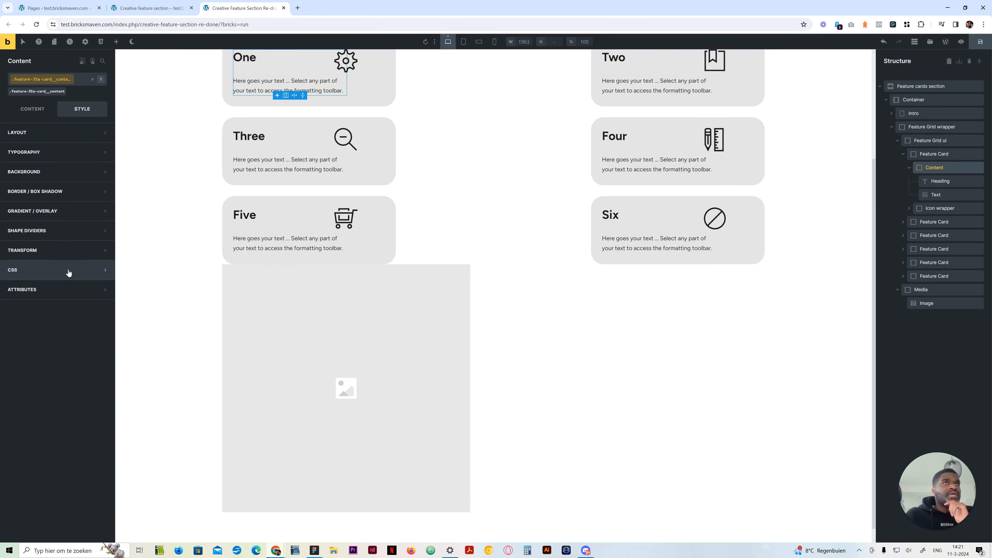
pyautogui.scroll(3, 421, 224)
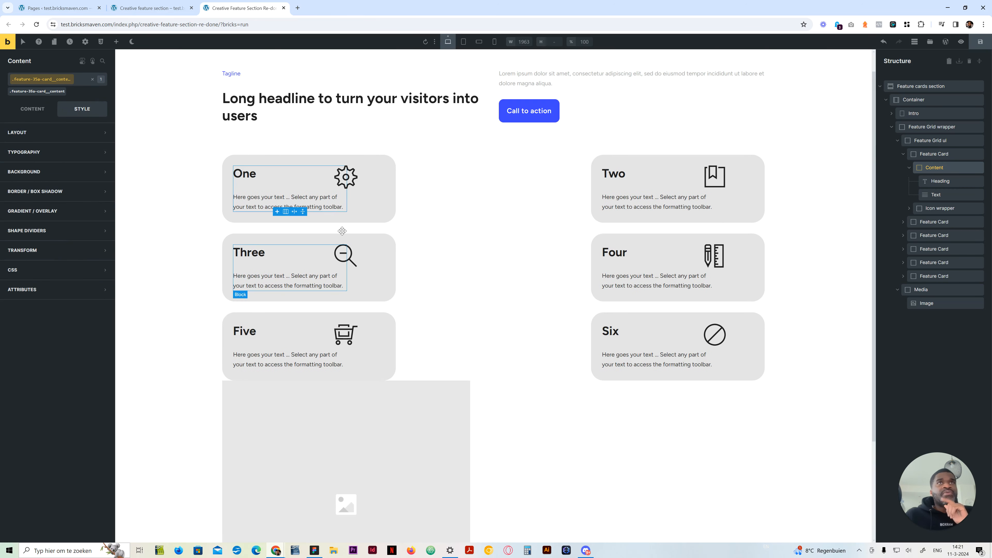
# Clear the border and background settings from the Feature Card class
pyautogui.click(927, 153)
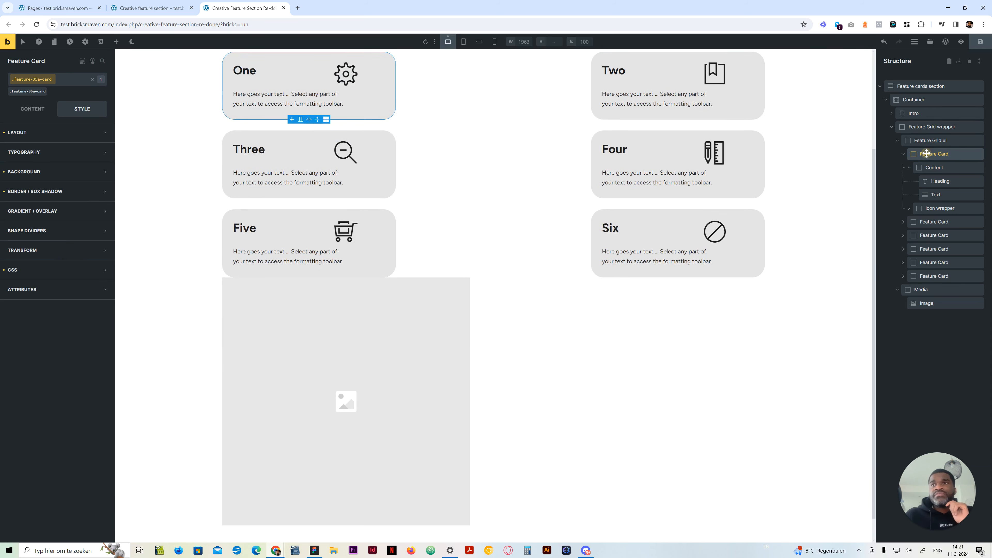
pyautogui.scroll(4, 358, 147)
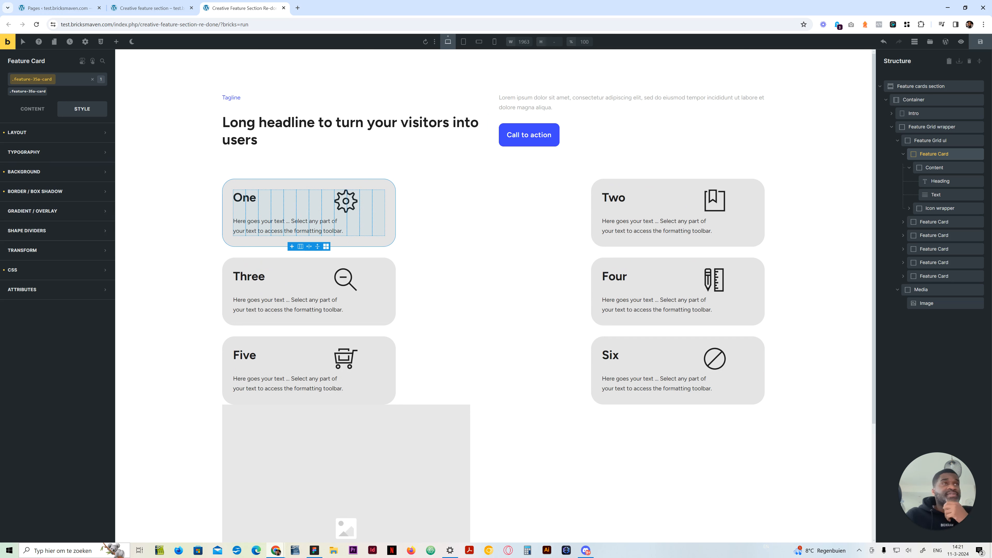
pyautogui.click(3, 191)
pyautogui.click(4, 172)
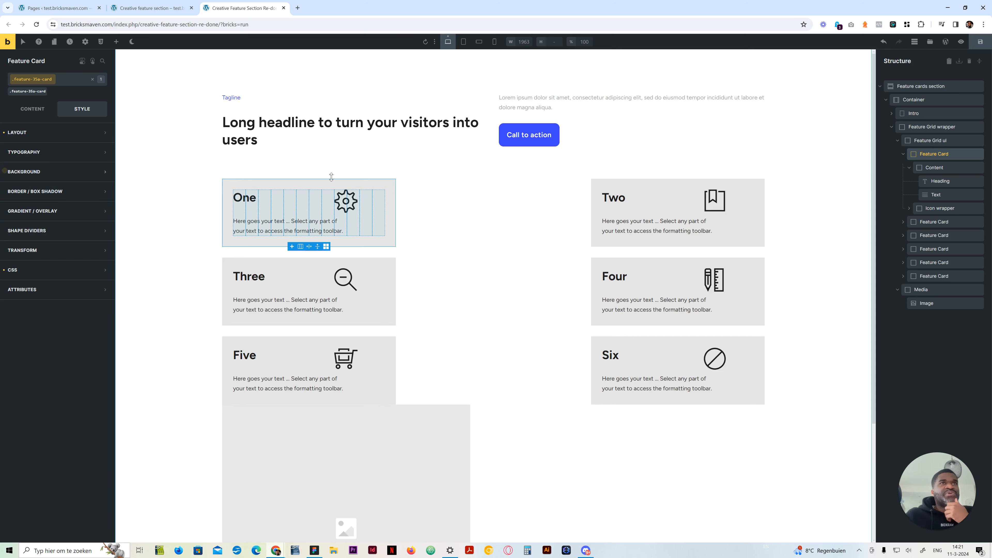
# Give the card's Content block a light grey background colour from the tints of dark
pyautogui.click(941, 167)
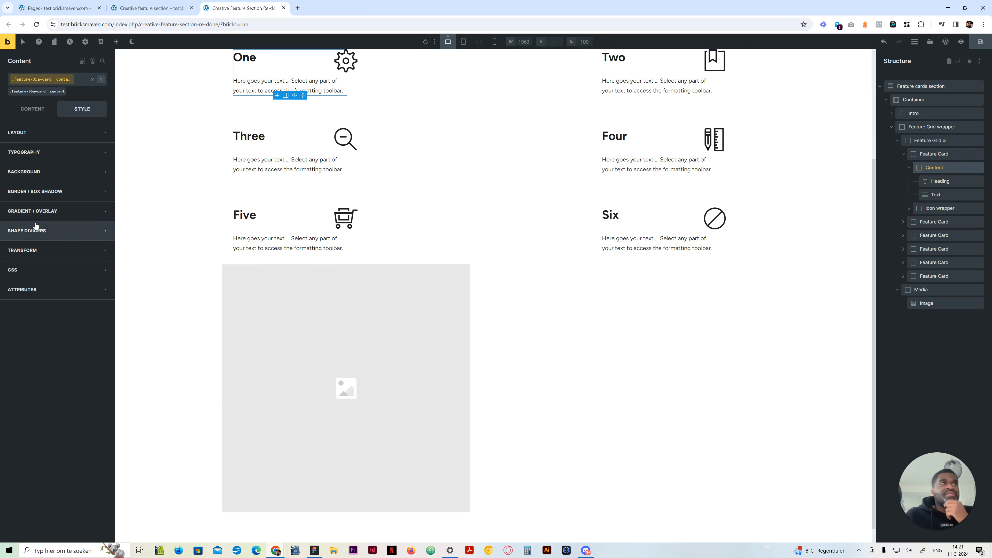
pyautogui.click(51, 172)
pyautogui.rightClick(102, 191)
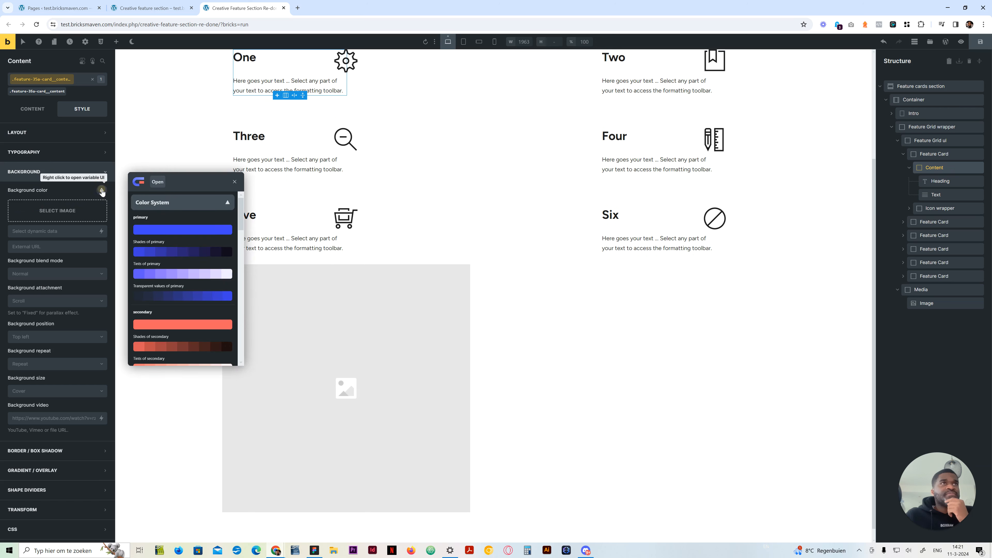
pyautogui.scroll(-5, 195, 288)
pyautogui.scroll(-3, 209, 296)
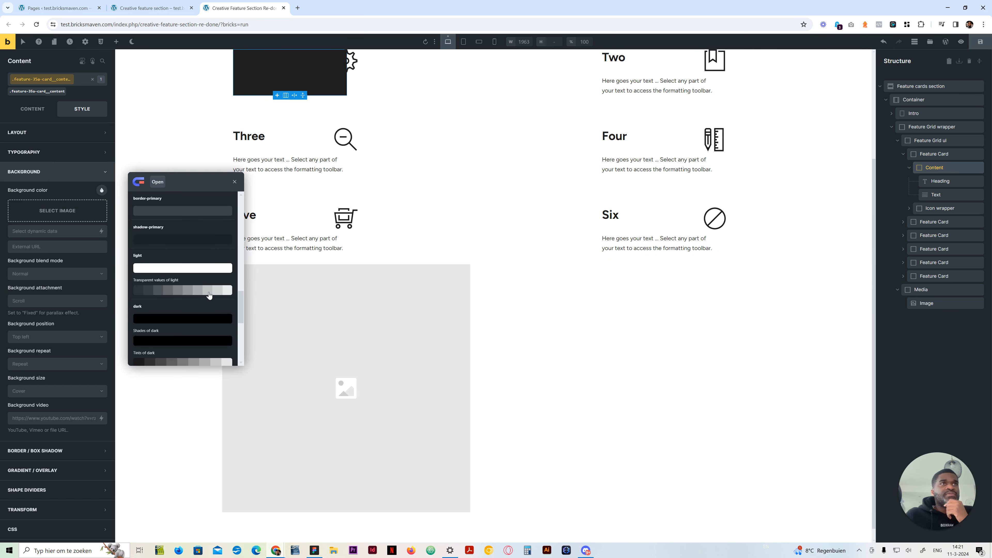
pyautogui.scroll(-2, 226, 303)
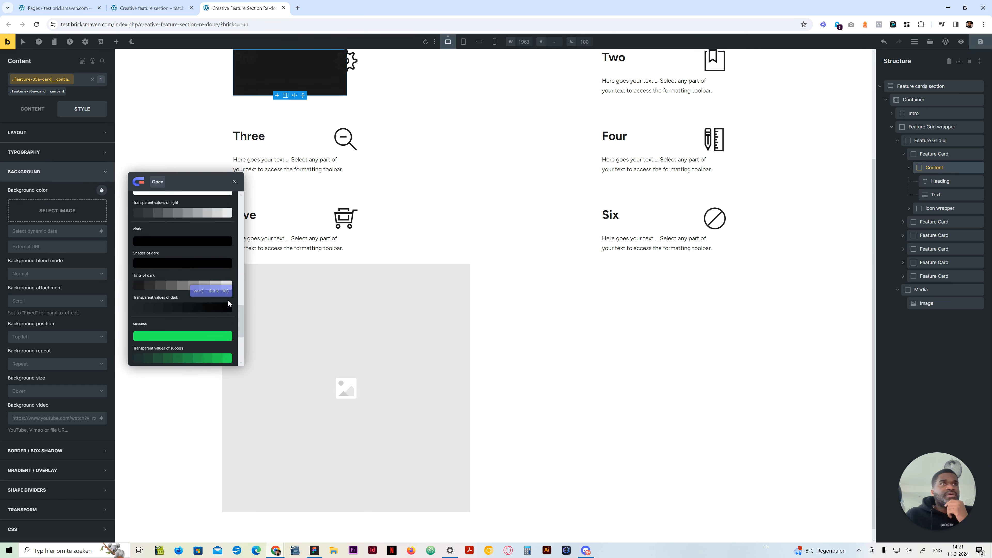
pyautogui.click(193, 273)
pyautogui.click(58, 172)
# Set the Content block's border radius to var(--radius-xl) on all four corners
pyautogui.click(103, 191)
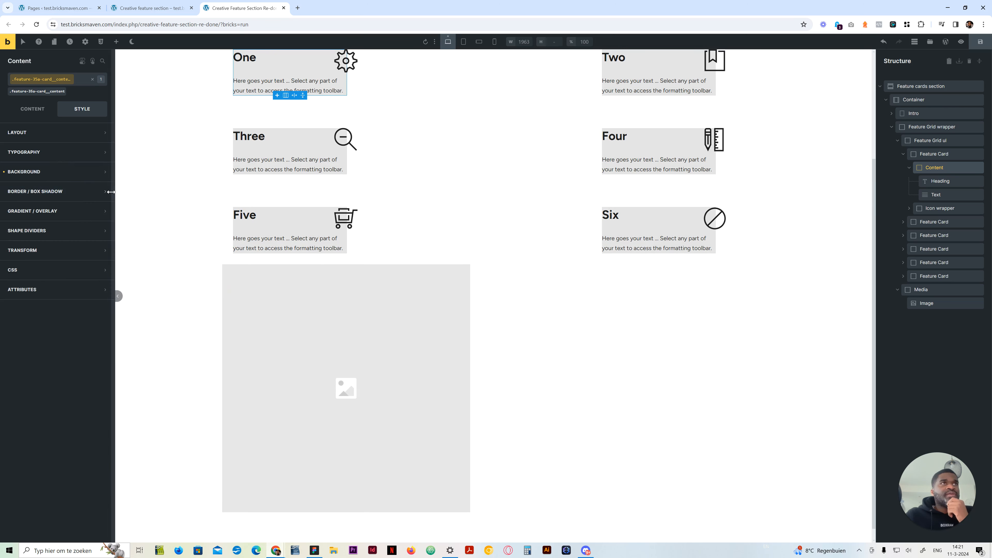
pyautogui.click(102, 210)
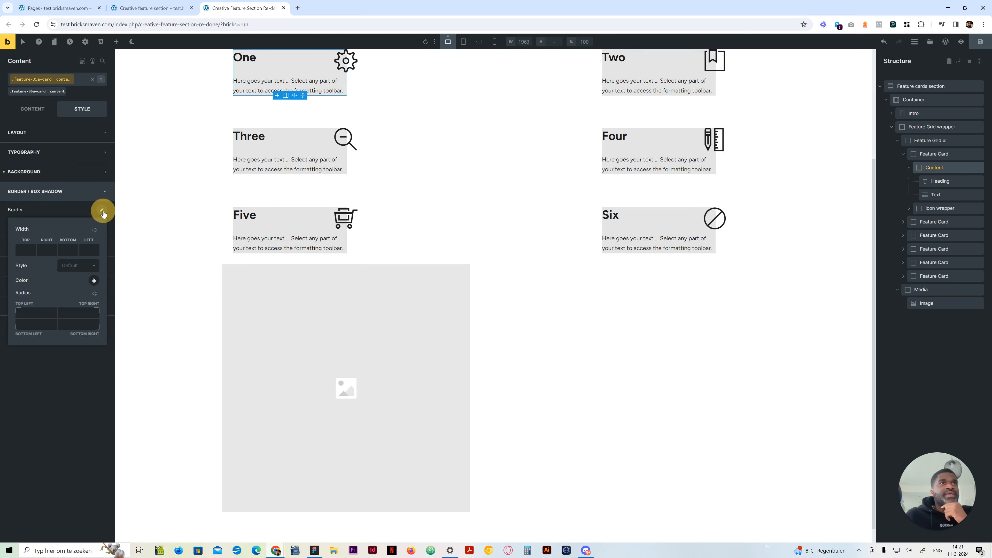
pyautogui.click(41, 310)
pyautogui.click(158, 211)
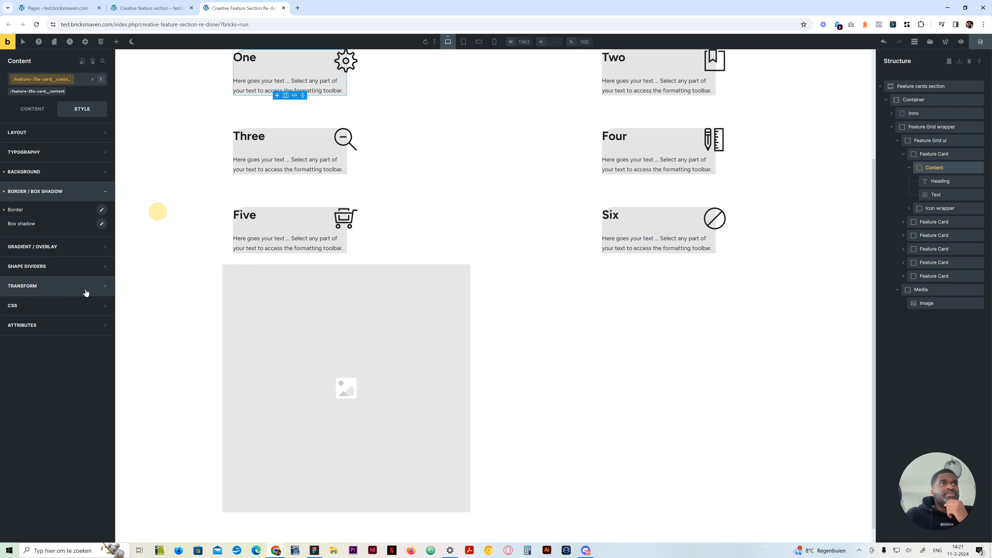
pyautogui.click(102, 211)
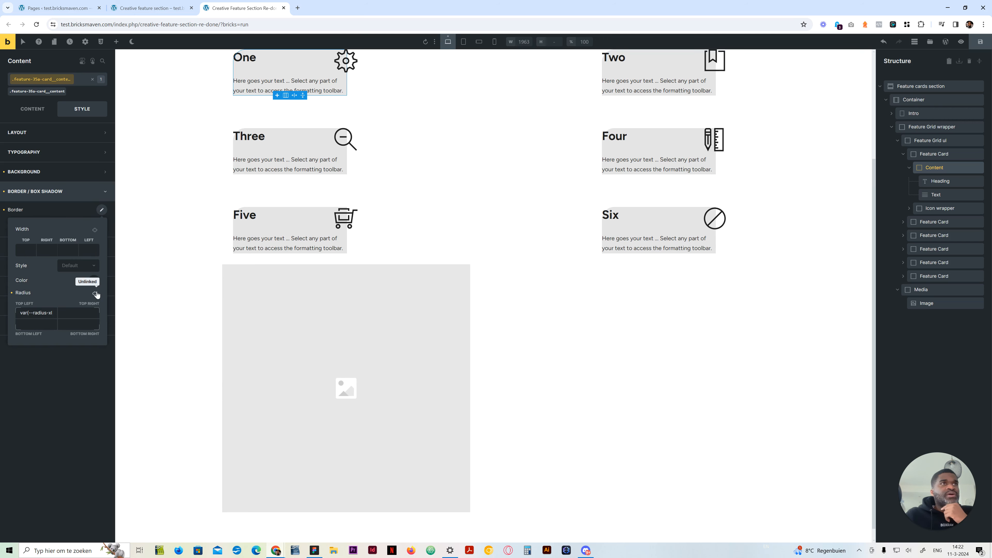
pyautogui.click(95, 294)
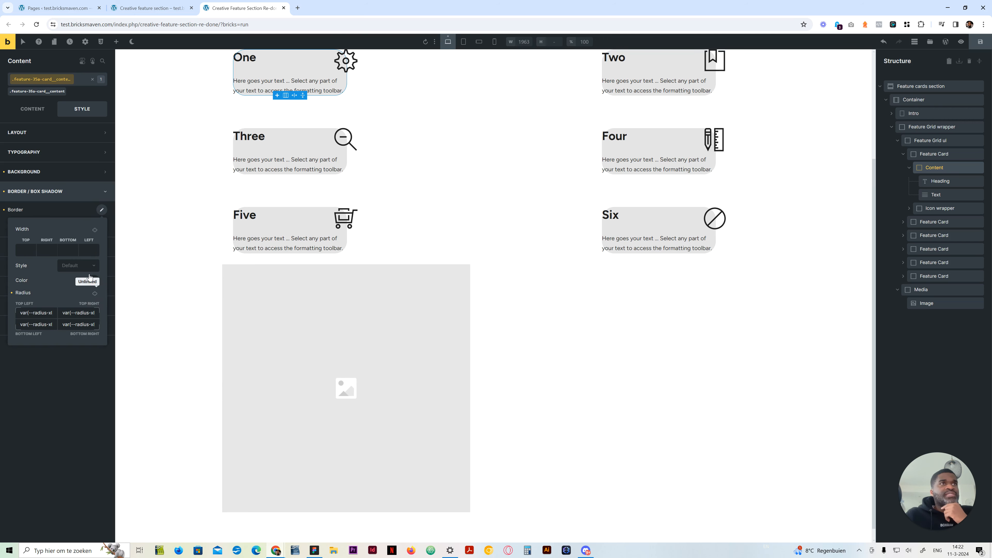
pyautogui.click(76, 194)
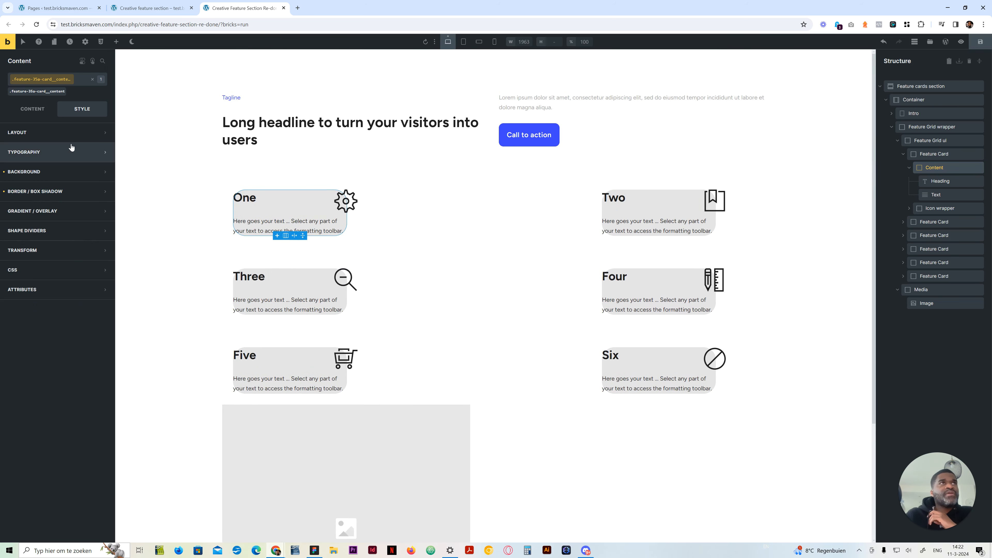
# Set the Content block's padding to var(--space-m) on all four sides
pyautogui.click(67, 133)
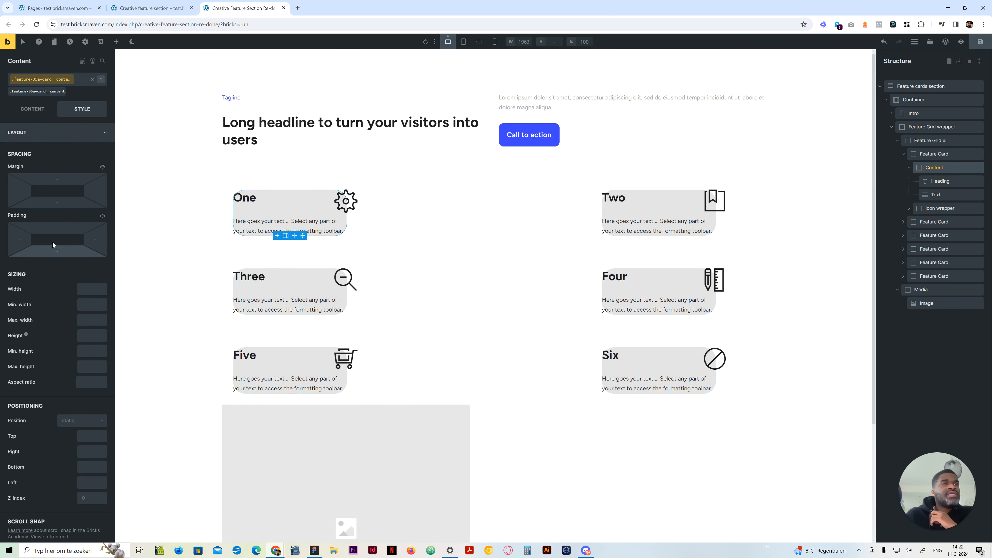
pyautogui.rightClick(64, 231)
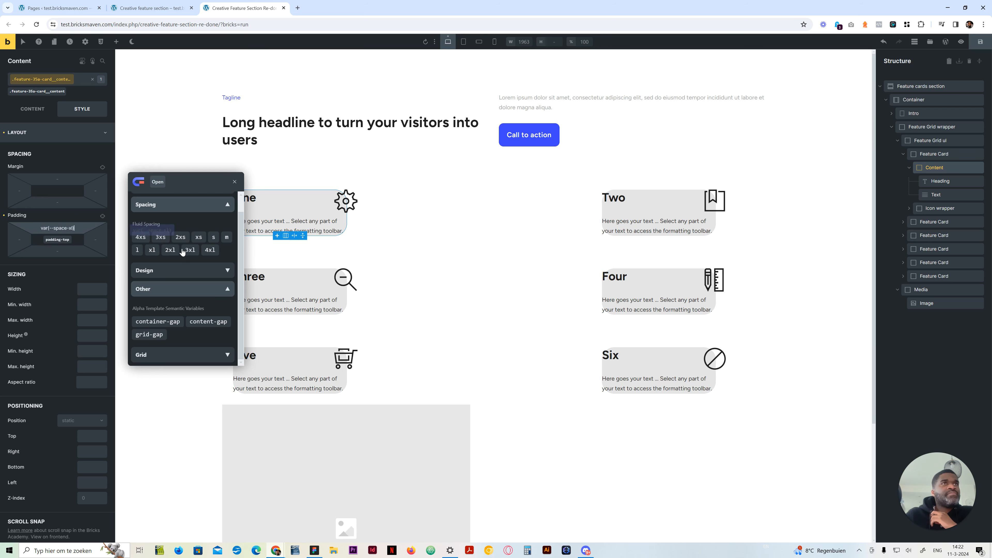
pyautogui.click(227, 237)
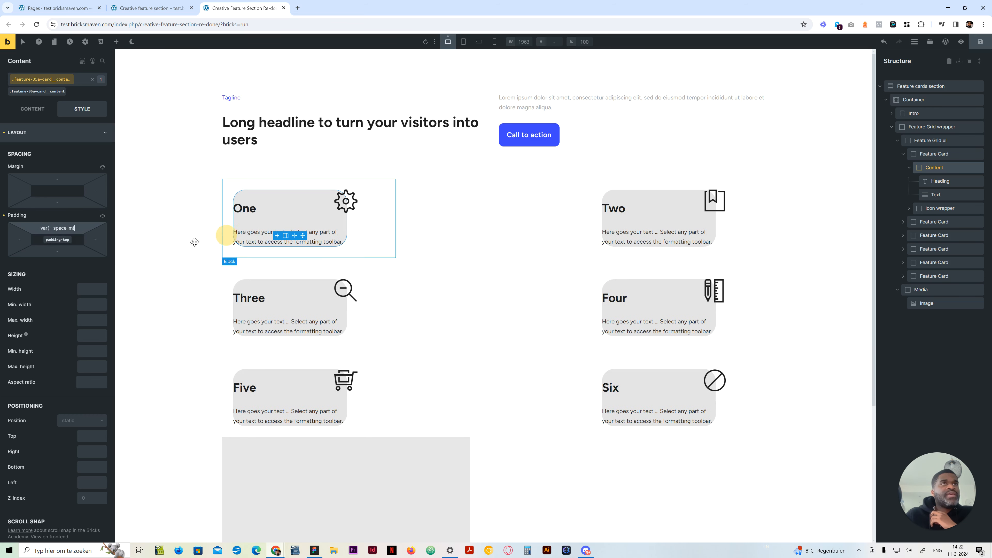
pyautogui.click(102, 216)
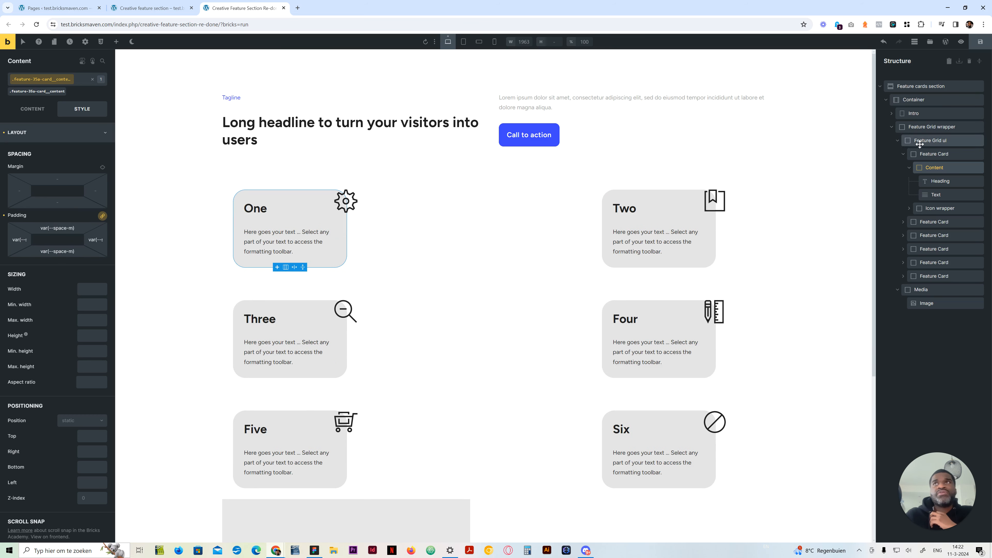
# Clear the padding from the Feature Card class
pyautogui.click(932, 153)
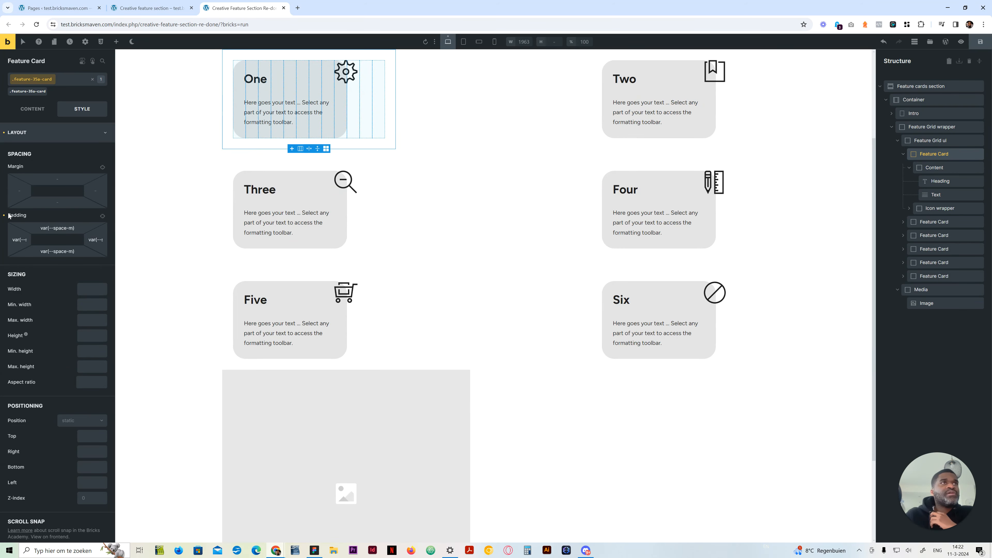
pyautogui.click(62, 132)
pyautogui.scroll(3, 292, 288)
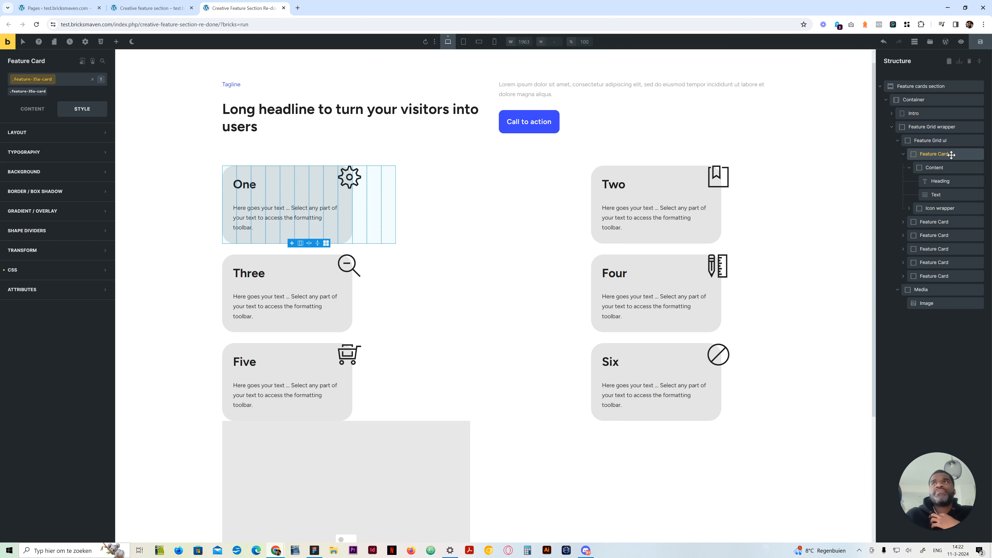
# Centre-align the grid items vertically within the Feature Card class
pyautogui.click(37, 109)
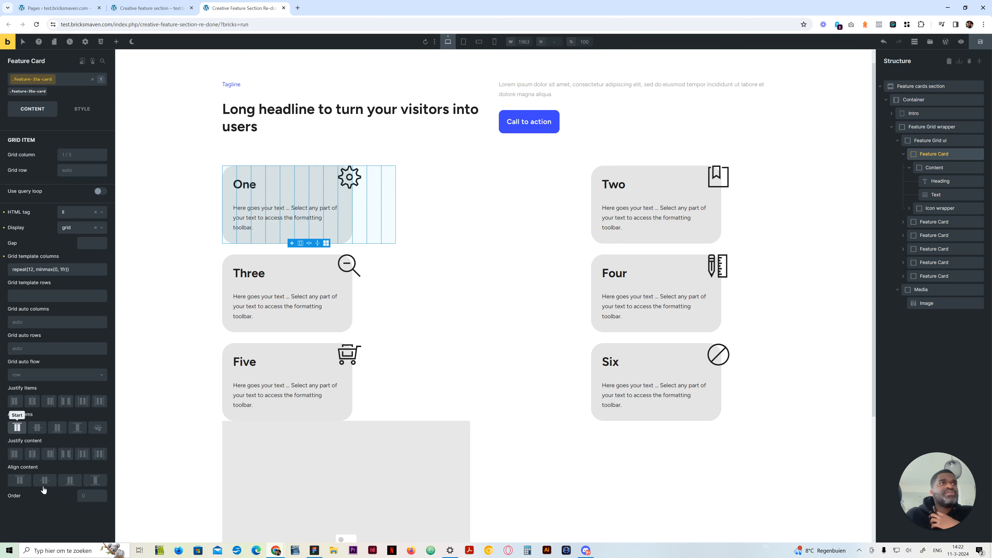
pyautogui.click(37, 428)
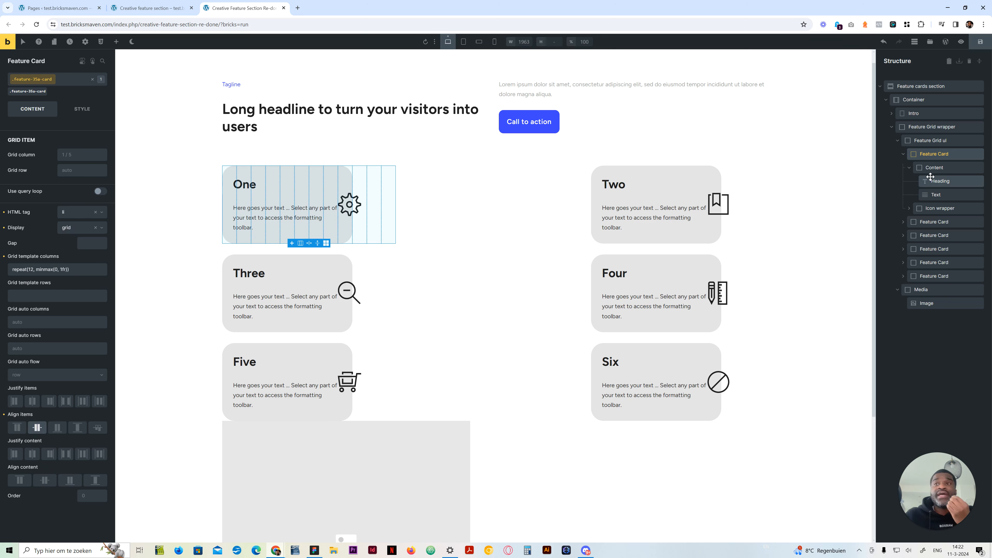
pyautogui.click(941, 289)
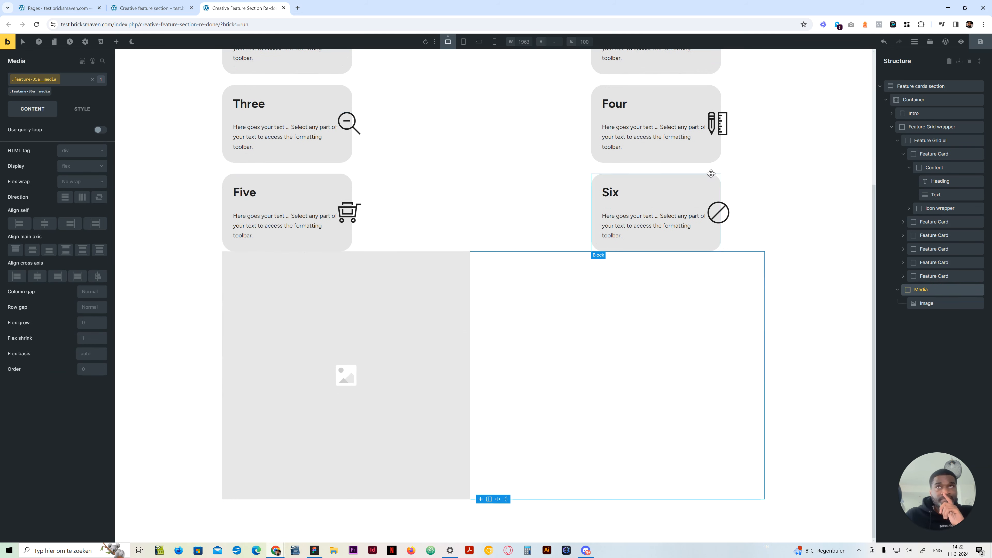
pyautogui.scroll(4, 656, 250)
pyautogui.click(933, 276)
pyautogui.click(935, 289)
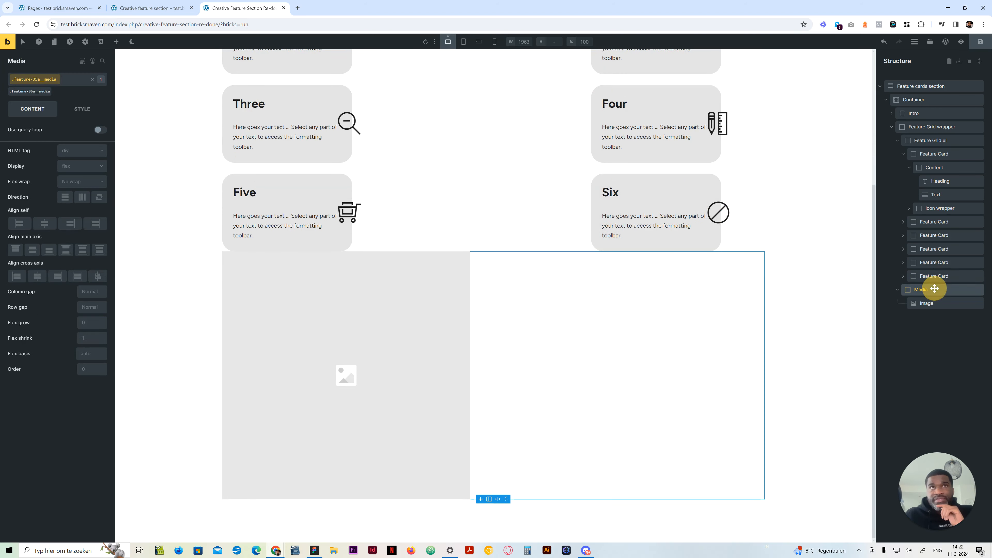
pyautogui.scroll(3, 632, 274)
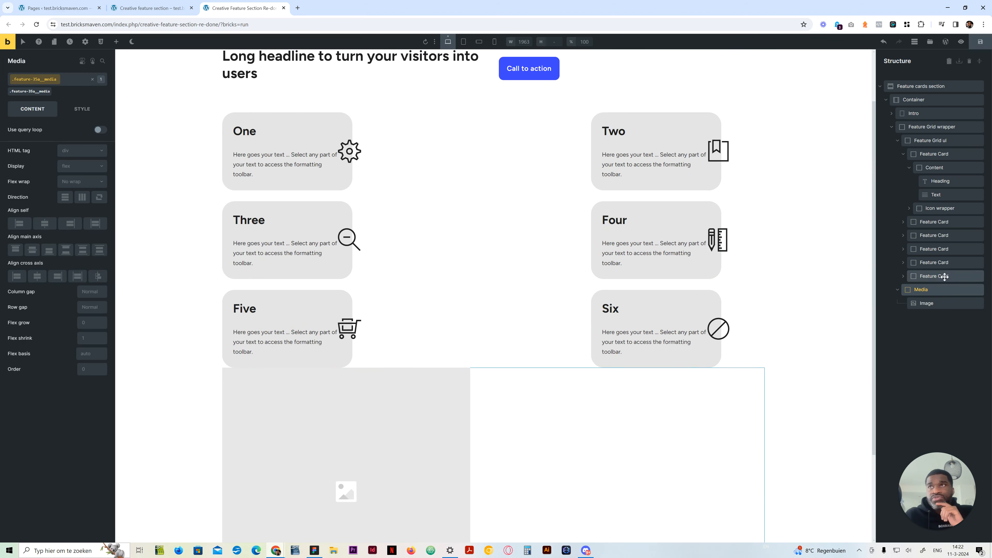
# Centre the icon on the cross axis of the first card's Icon wrapper
pyautogui.click(940, 208)
pyautogui.scroll(4, 377, 184)
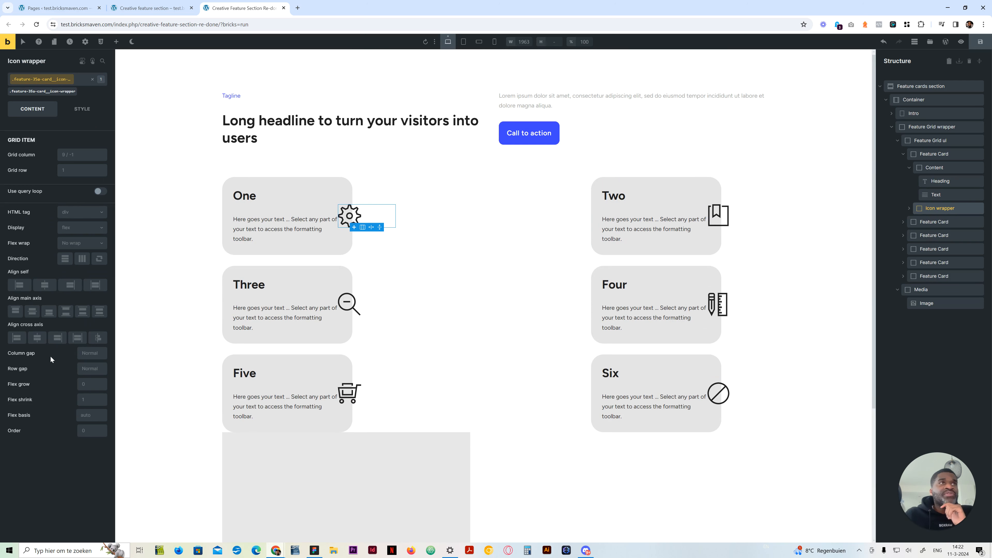
pyautogui.click(37, 337)
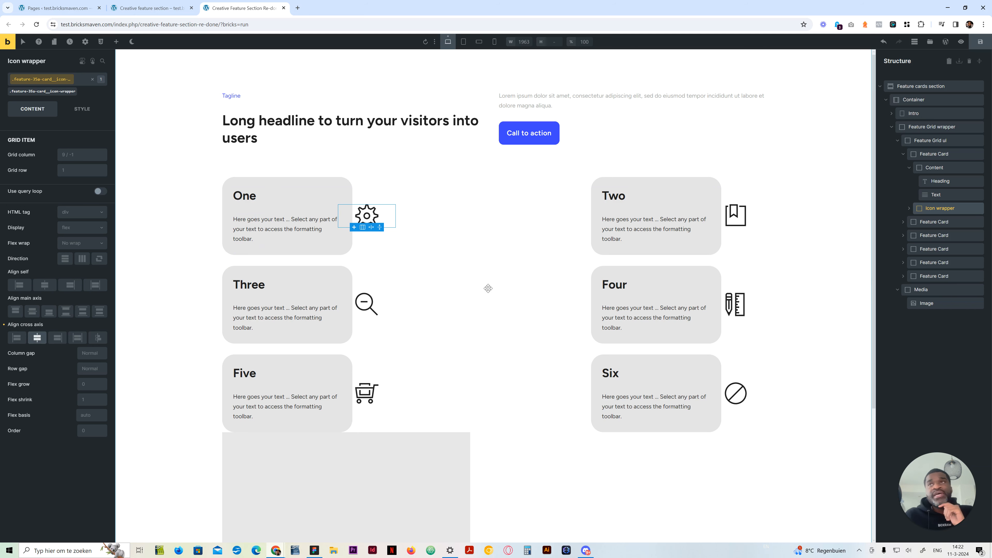
# Create the class feature-35a-card__icon on the first card's icon, reusing the Icon wrapper's class name as the base
pyautogui.click(909, 208)
pyautogui.click(936, 222)
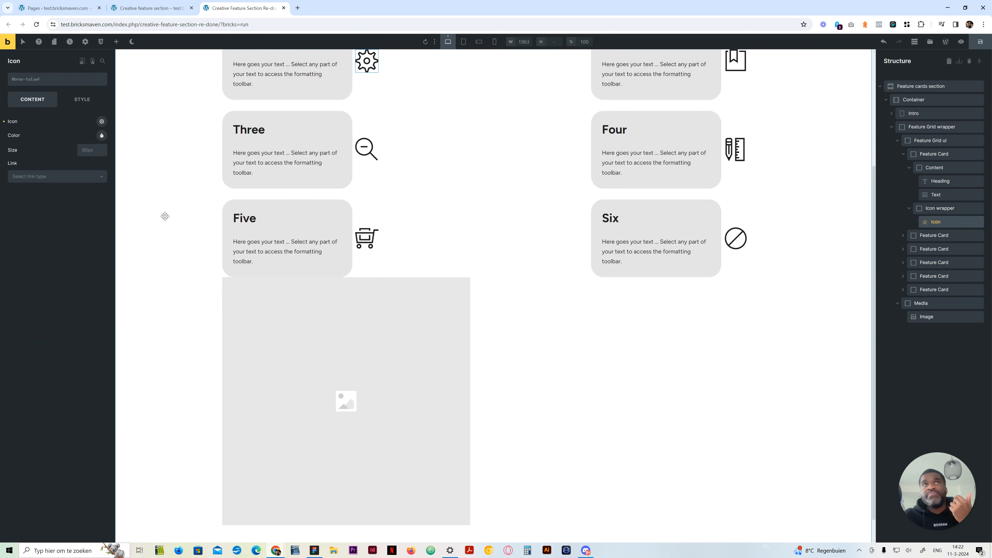
pyautogui.click(940, 208)
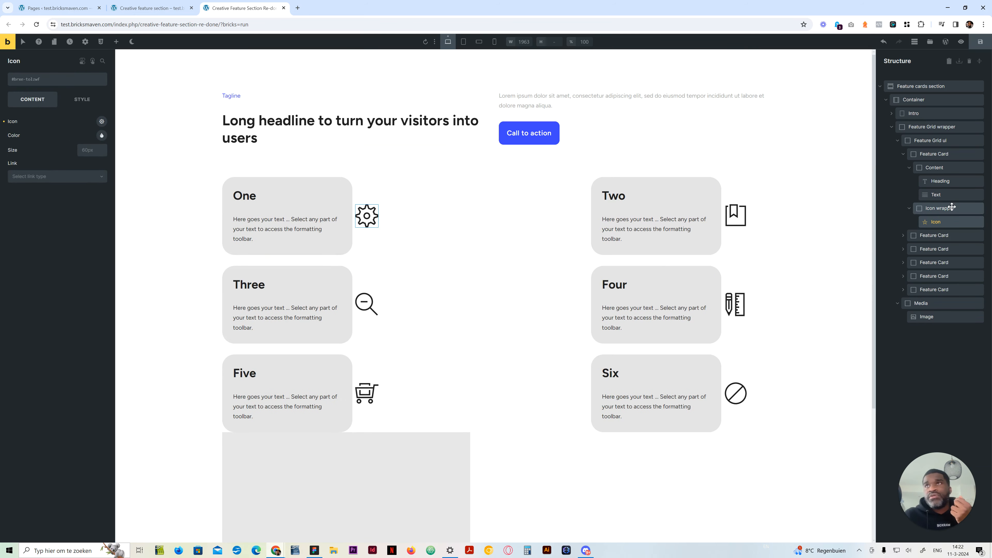
pyautogui.click(86, 79)
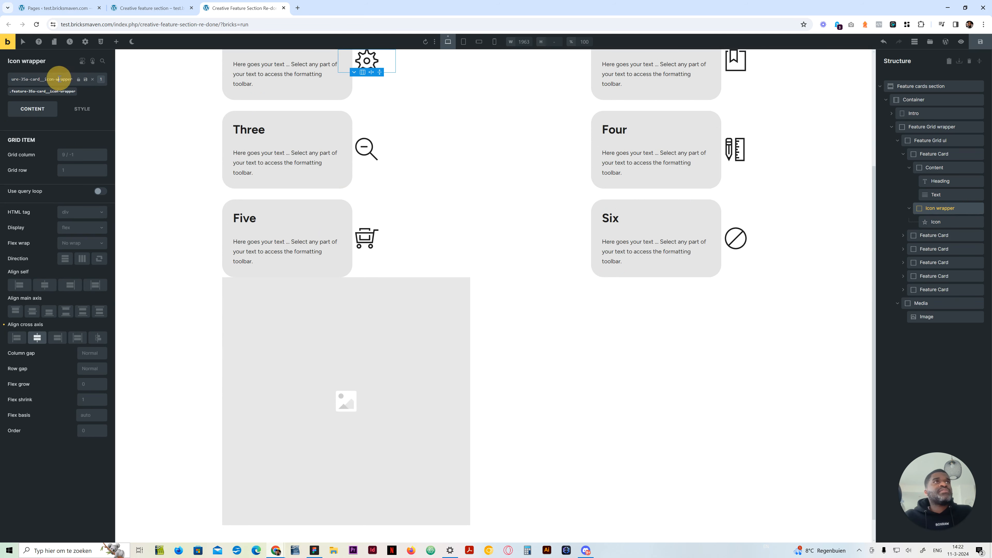
pyautogui.click(937, 221)
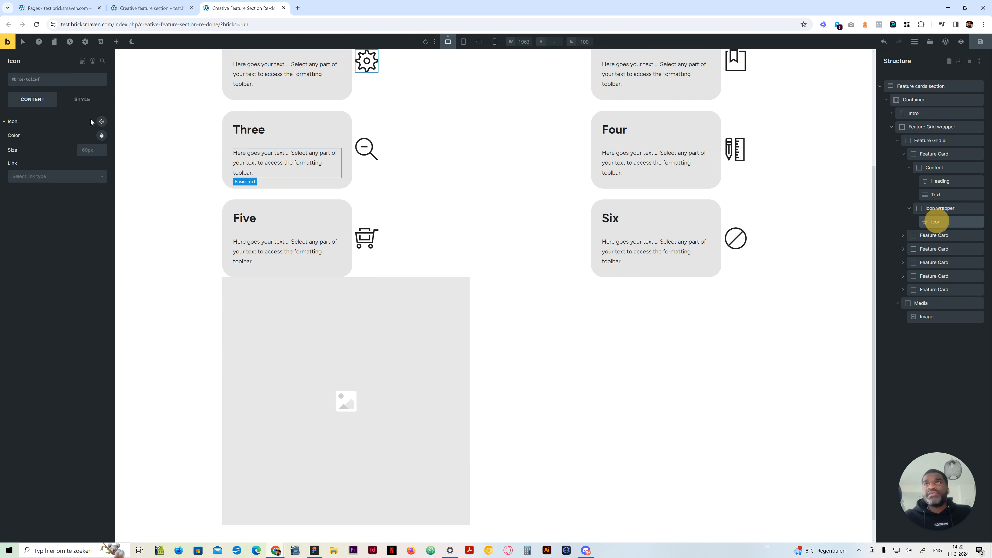
pyautogui.click(52, 84)
pyautogui.write('feature-35a-card__icon-wrapper')
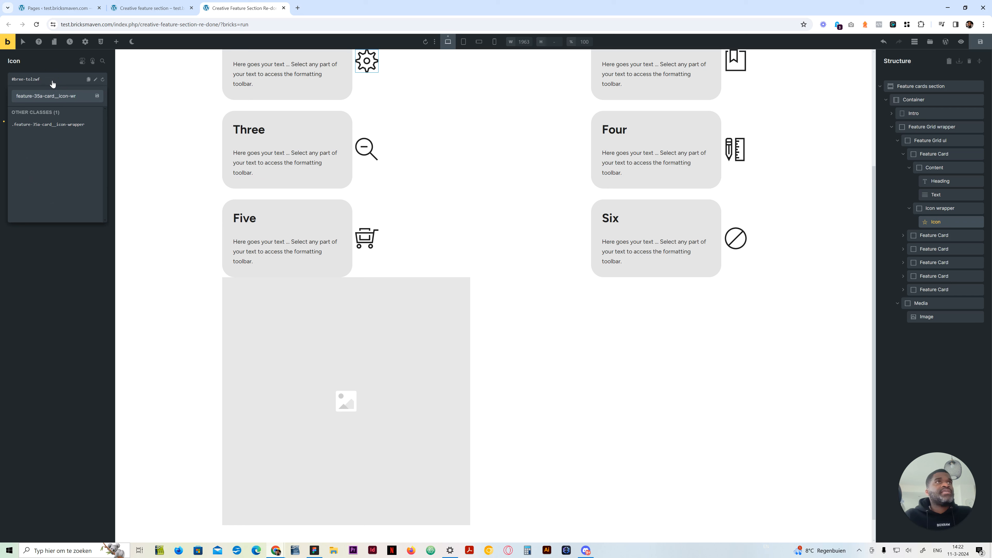
pyautogui.press('Return')
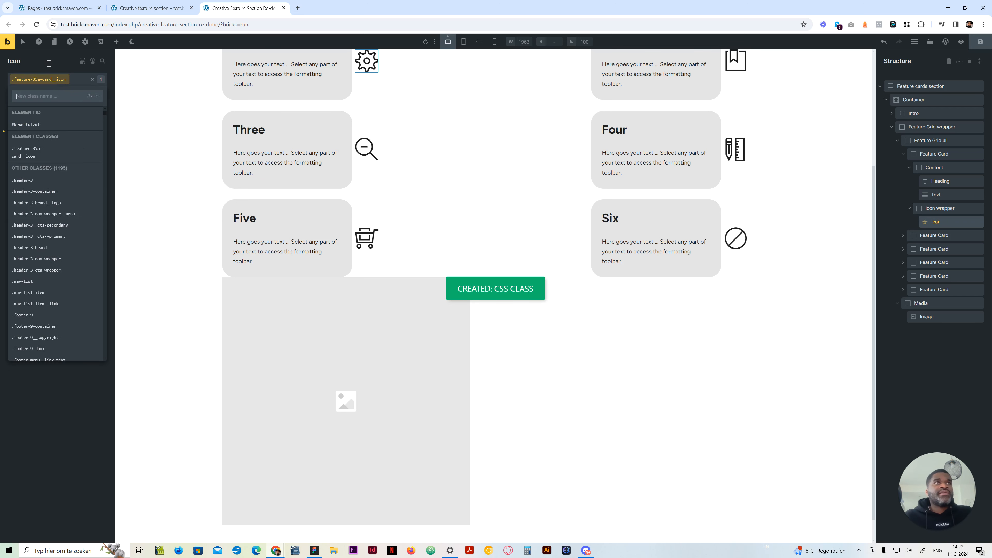
pyautogui.click(48, 61)
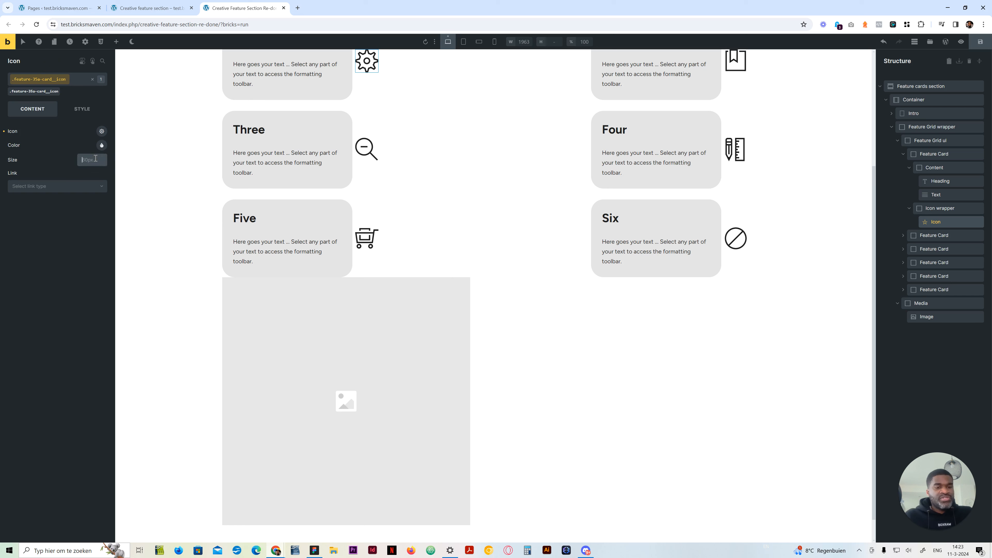
# Set the icon class's size to 3.2rem and its background colour to var(--light)
pyautogui.click(95, 158)
pyautogui.write('3.2rem')
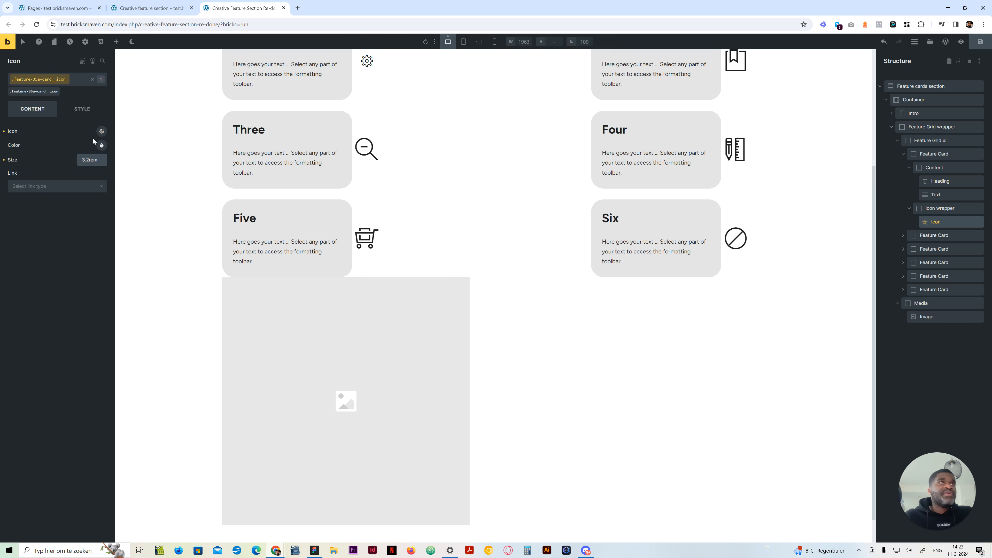
pyautogui.click(83, 109)
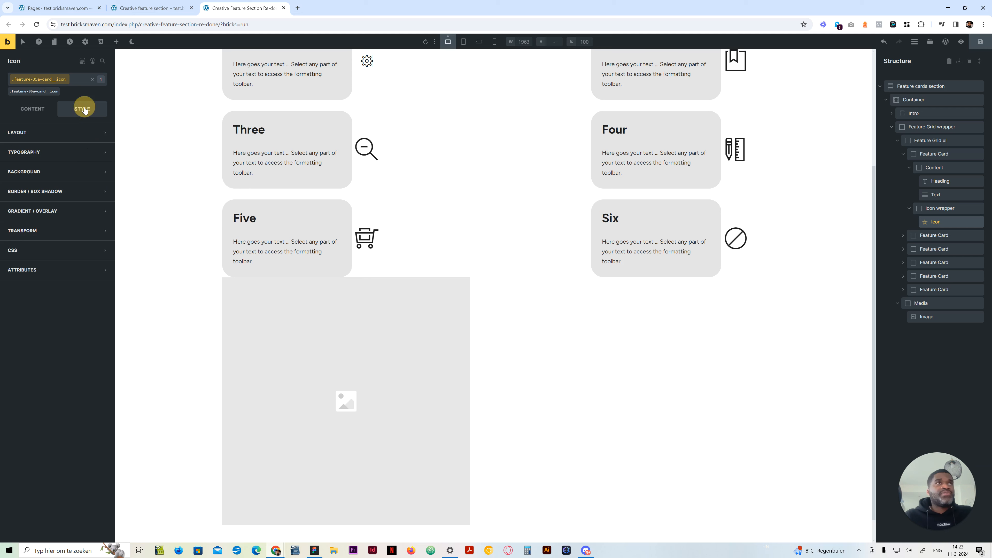
pyautogui.click(69, 171)
pyautogui.click(102, 190)
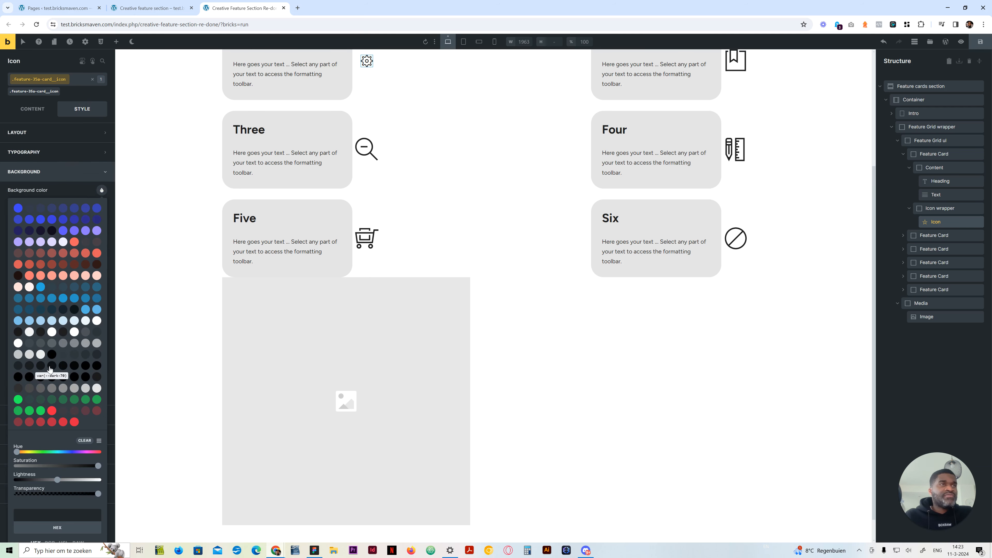
pyautogui.click(18, 346)
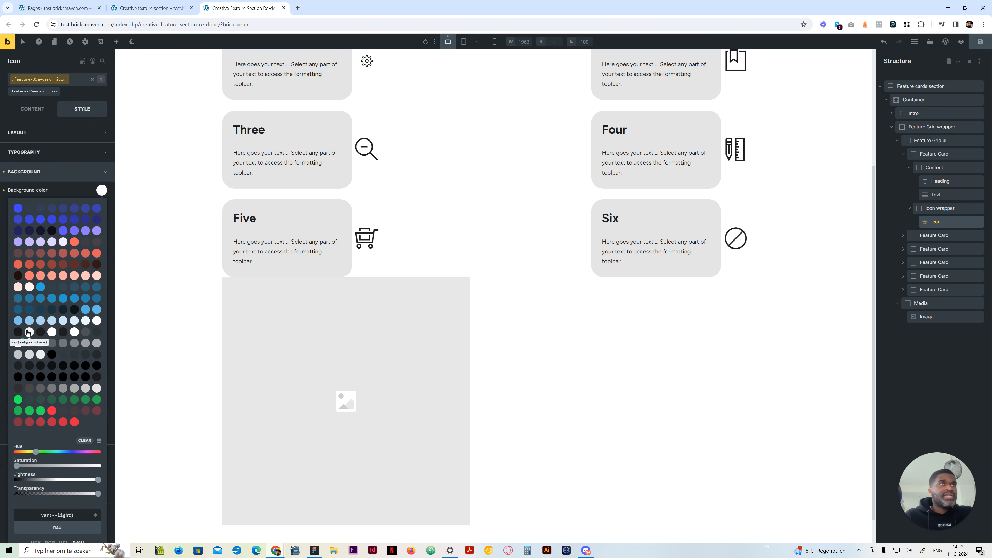
pyautogui.click(52, 186)
pyautogui.click(49, 170)
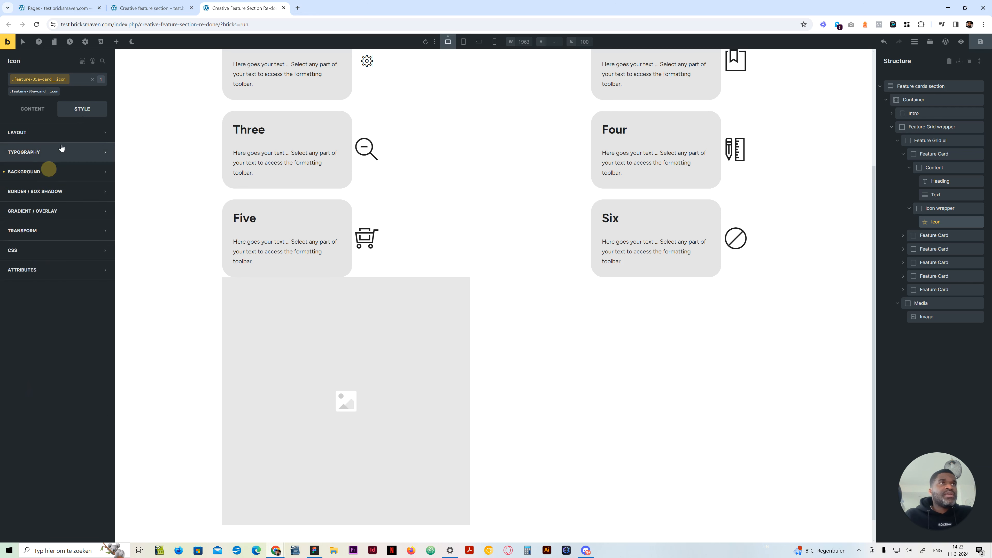
# Set the icon class's padding to var(--space-m) on all four sides
pyautogui.click(70, 134)
pyautogui.click(58, 229)
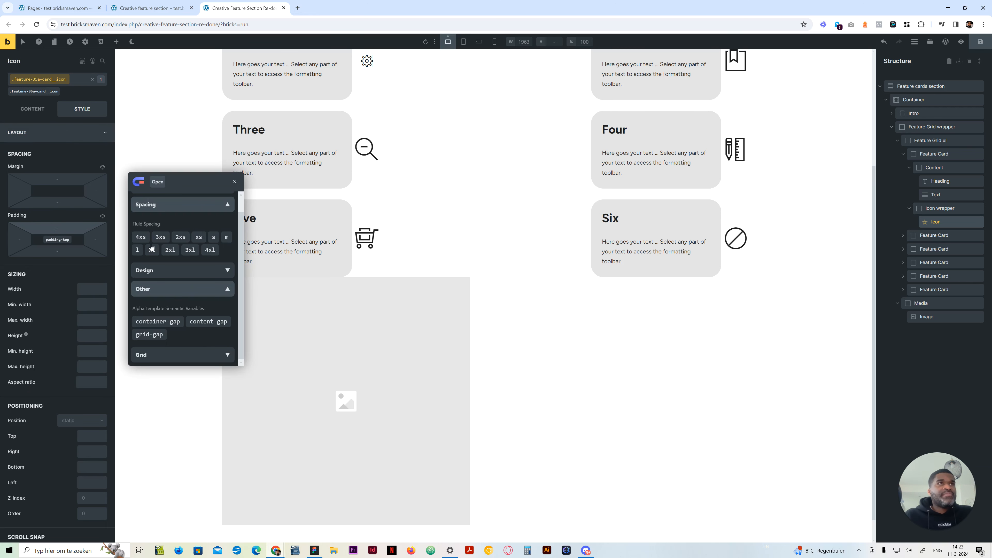
pyautogui.click(217, 239)
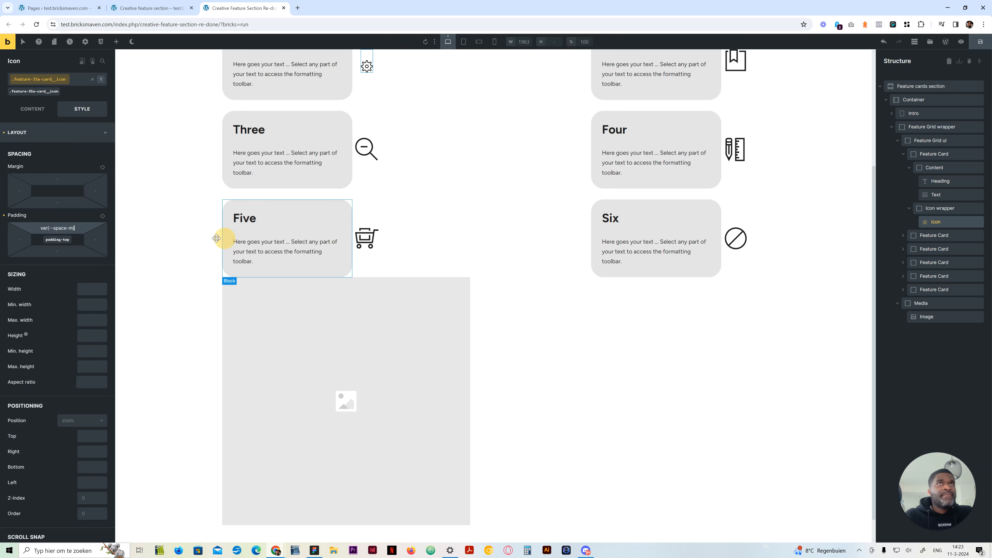
pyautogui.click(103, 216)
pyautogui.scroll(3, 267, 311)
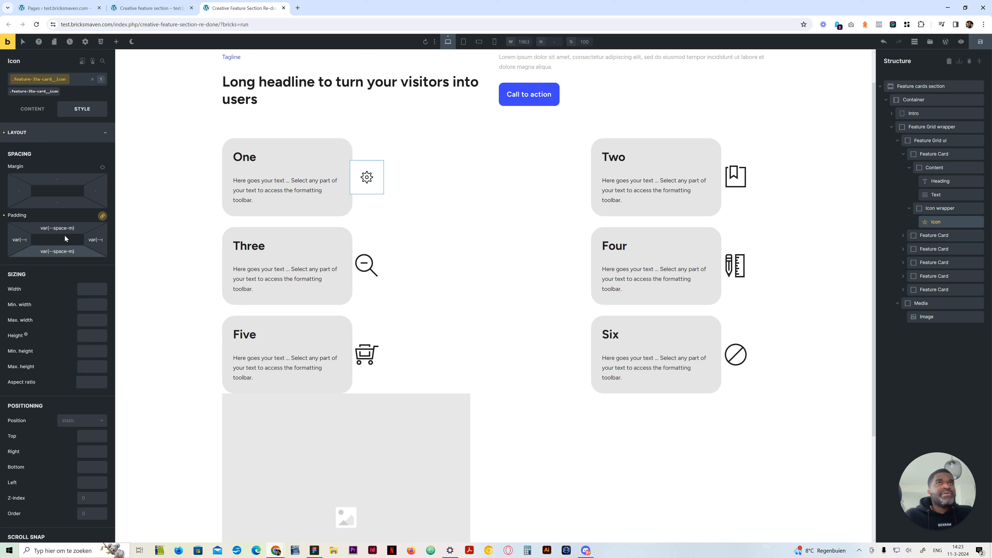
# Copy the icon's class name feature-35a-card__icon and save the page
pyautogui.click(33, 109)
pyautogui.click(86, 80)
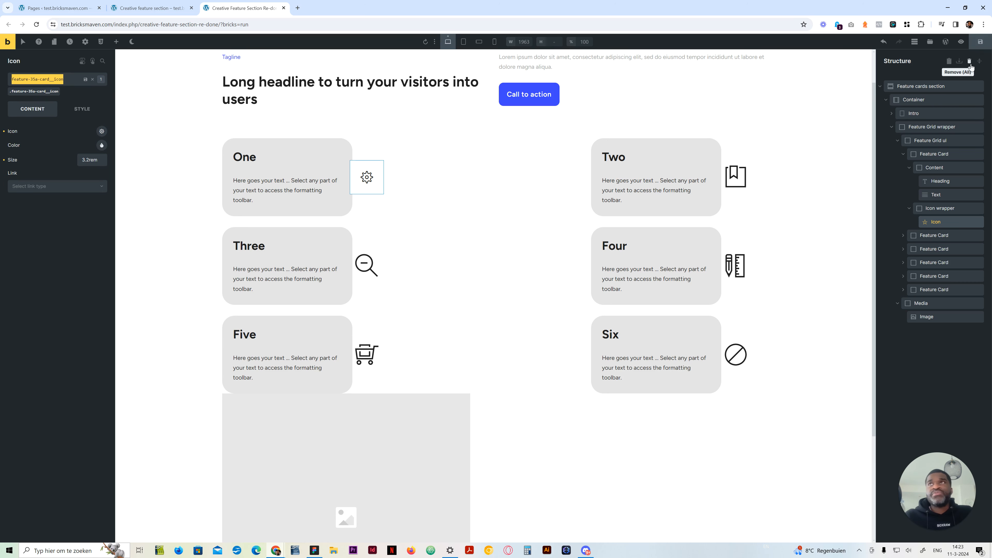
pyautogui.click(979, 47)
# Apply the feature-35a-card__icon class to the icon in card Two
pyautogui.click(904, 235)
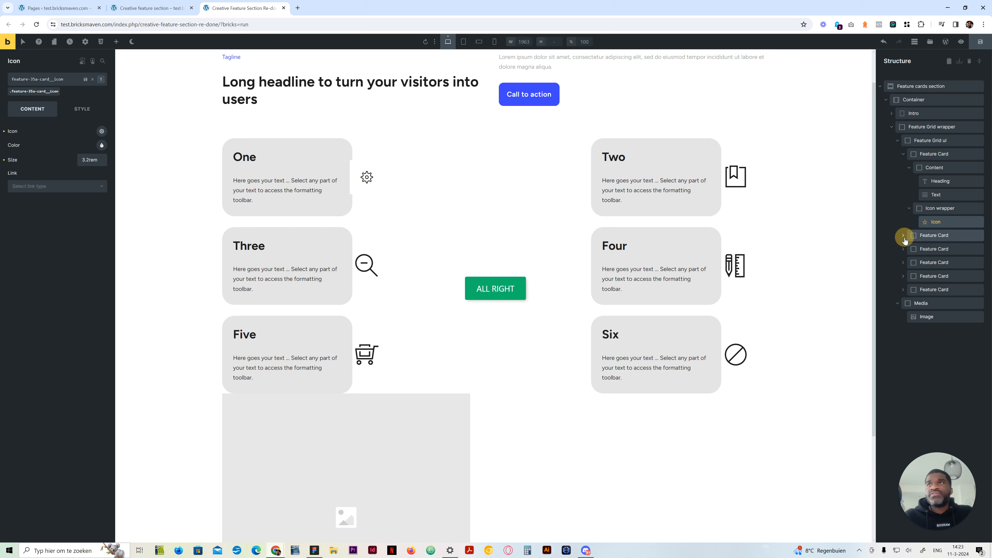
pyautogui.click(944, 300)
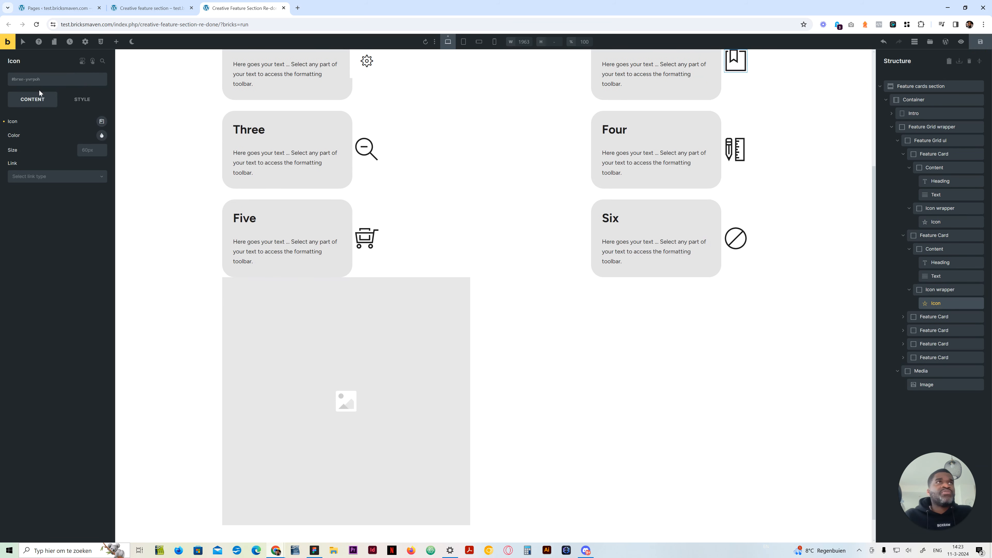
pyautogui.click(45, 85)
pyautogui.write('feature-35a-card__icon')
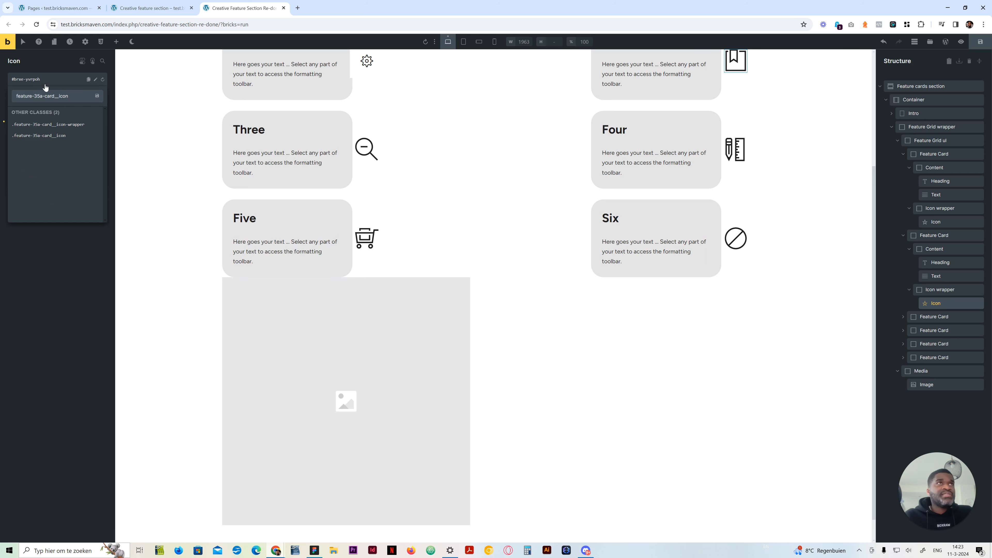
pyautogui.press('Return')
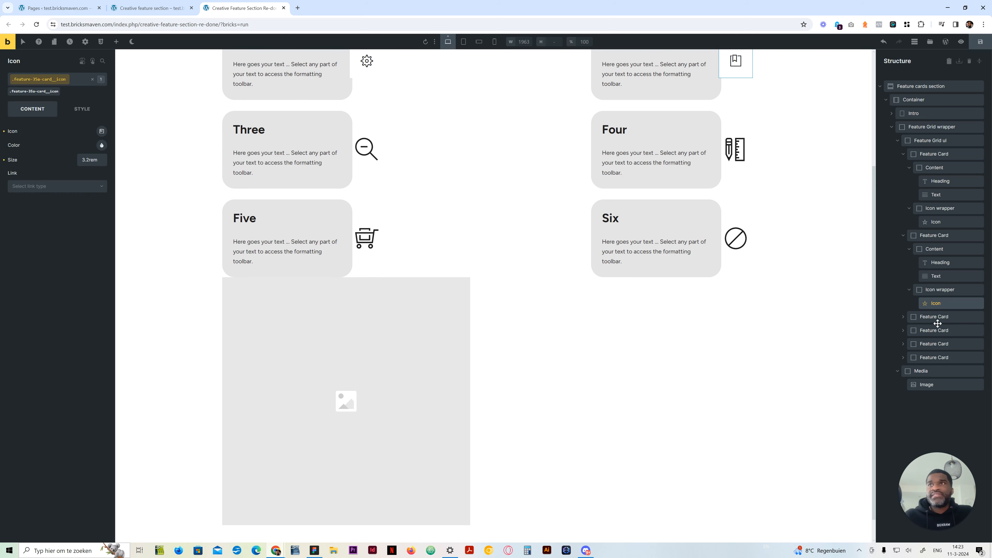
# Apply the feature-35a-card__icon class to the icon in card Three
pyautogui.click(904, 318)
pyautogui.click(937, 384)
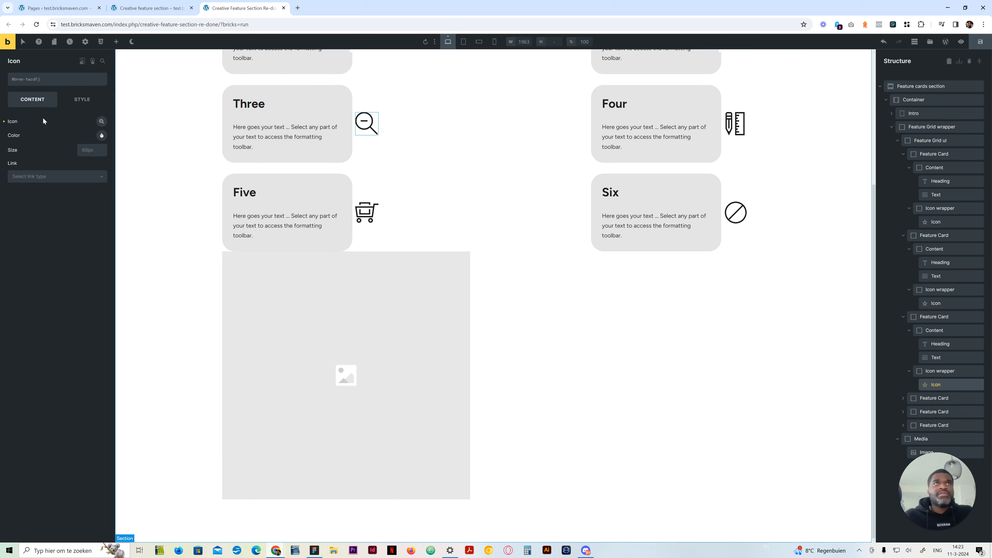
pyautogui.click(60, 81)
pyautogui.write('feature-35a-card__icon')
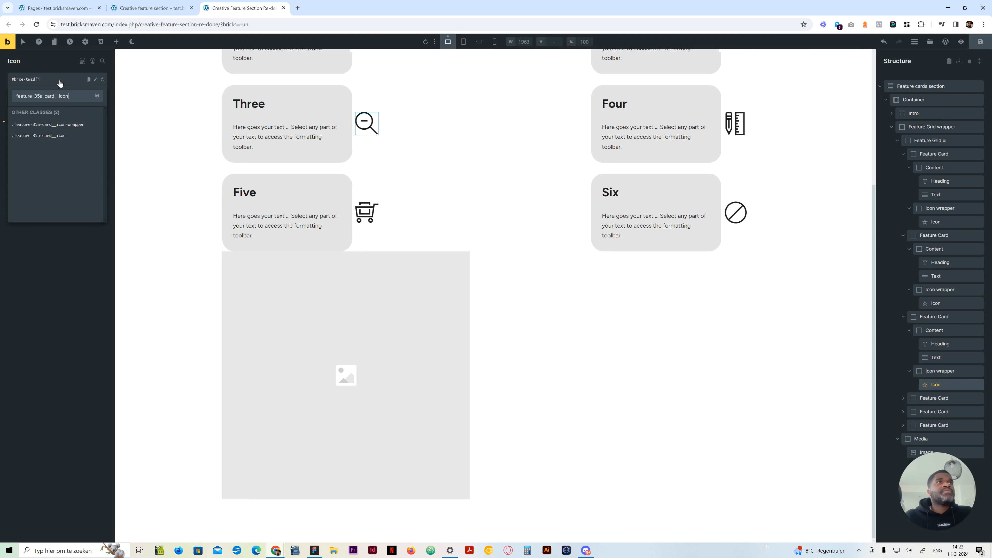
pyautogui.press('Return')
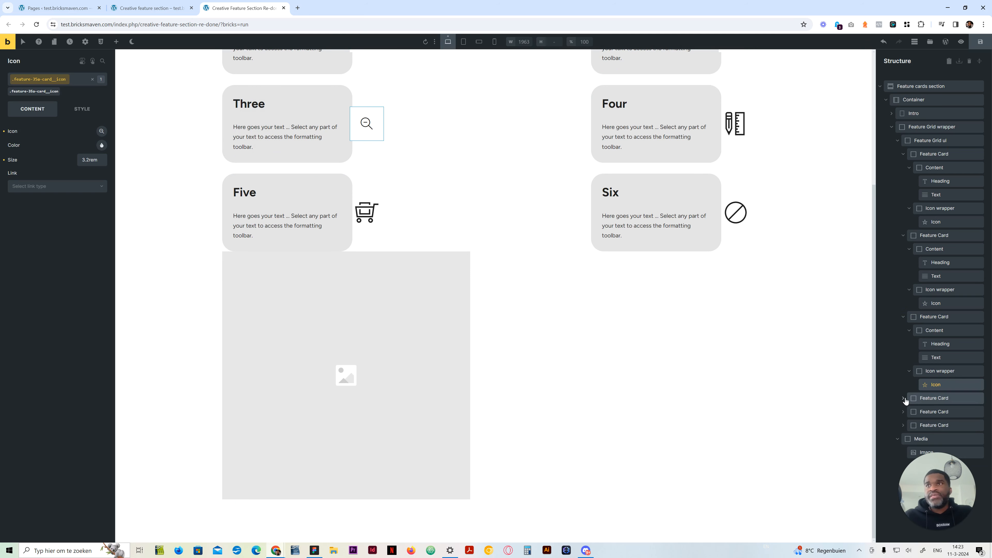
# Apply the feature-35a-card__icon class to the icon in card Four
pyautogui.click(906, 399)
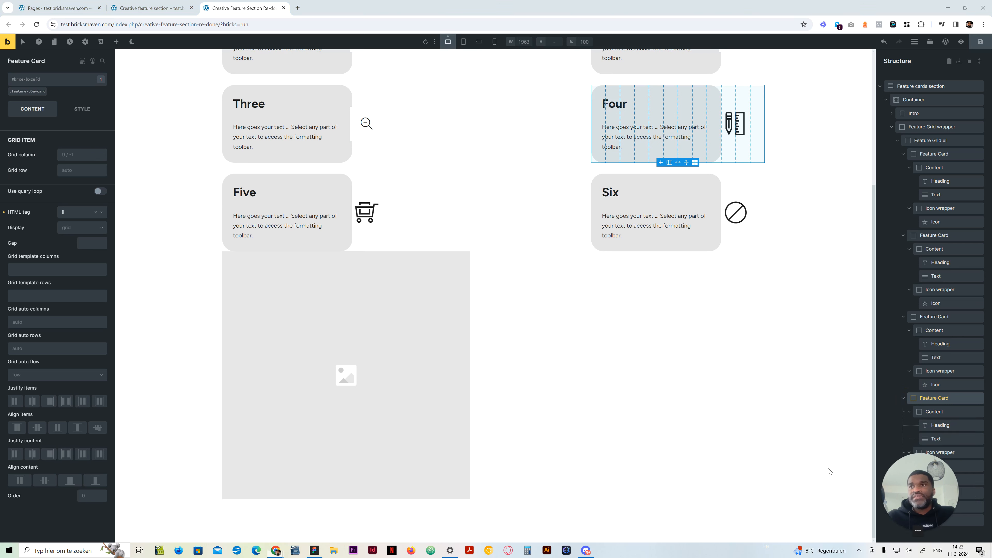
pyautogui.click(938, 465)
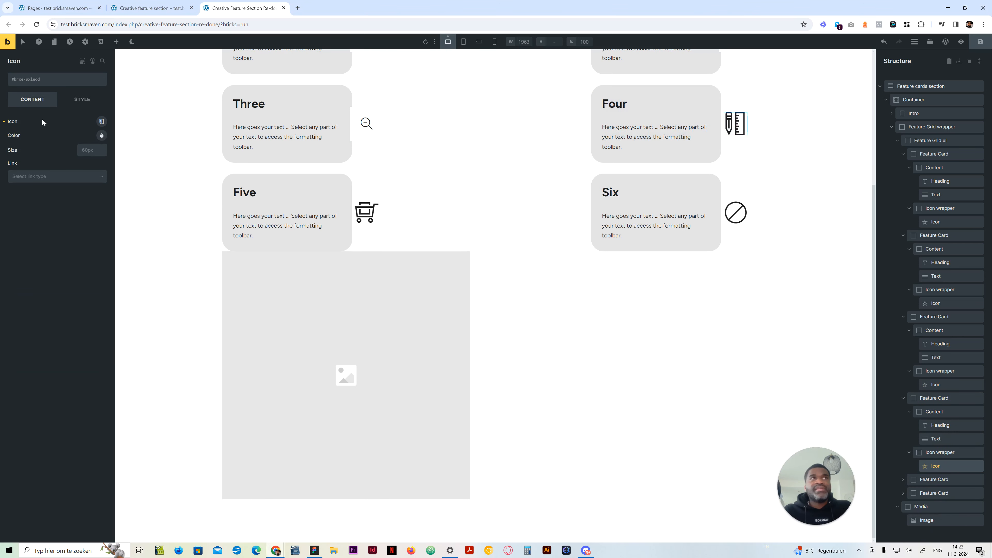
pyautogui.click(53, 79)
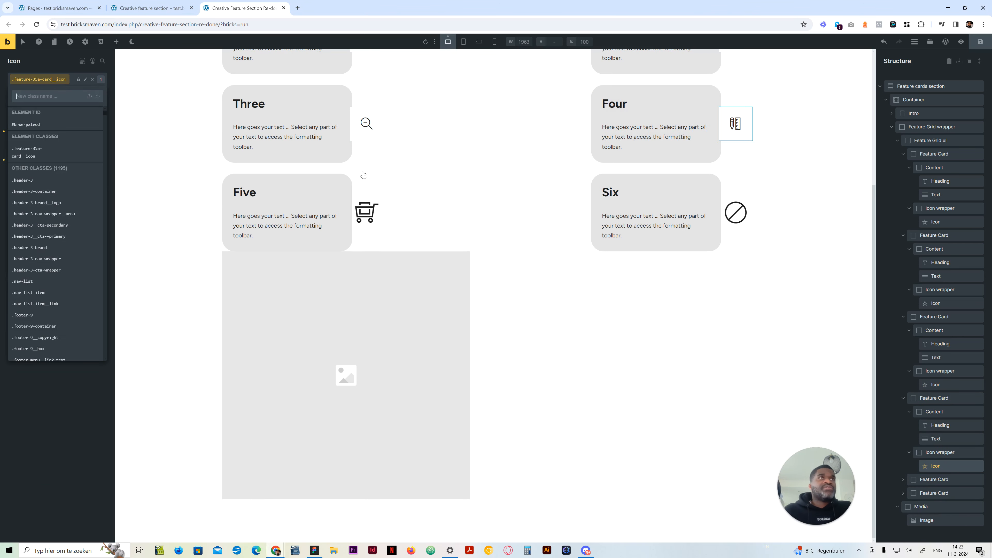
# Apply the feature-35a-card__icon class to the icon in card Five
pyautogui.click(905, 479)
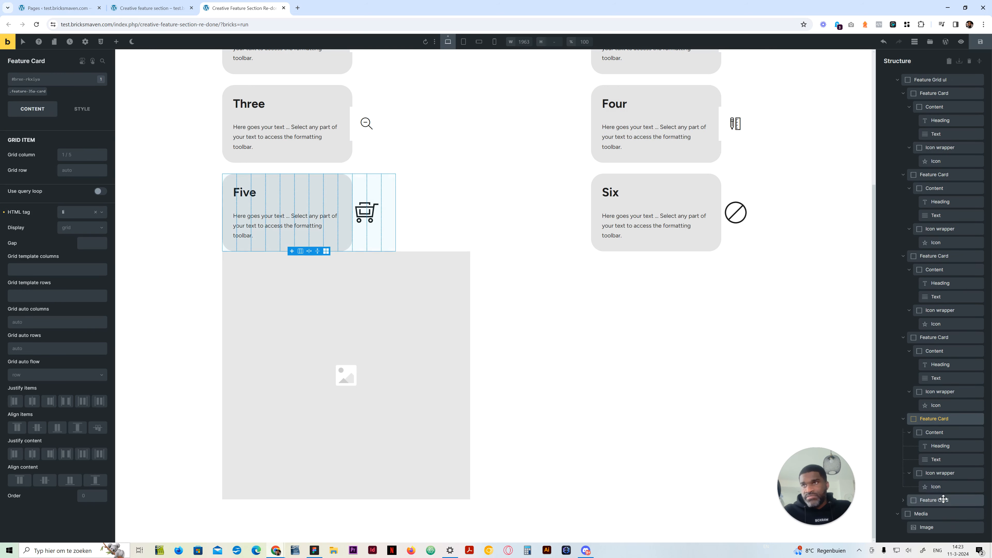
pyautogui.click(945, 487)
pyautogui.click(60, 83)
pyautogui.write('feature-35a-card__icon')
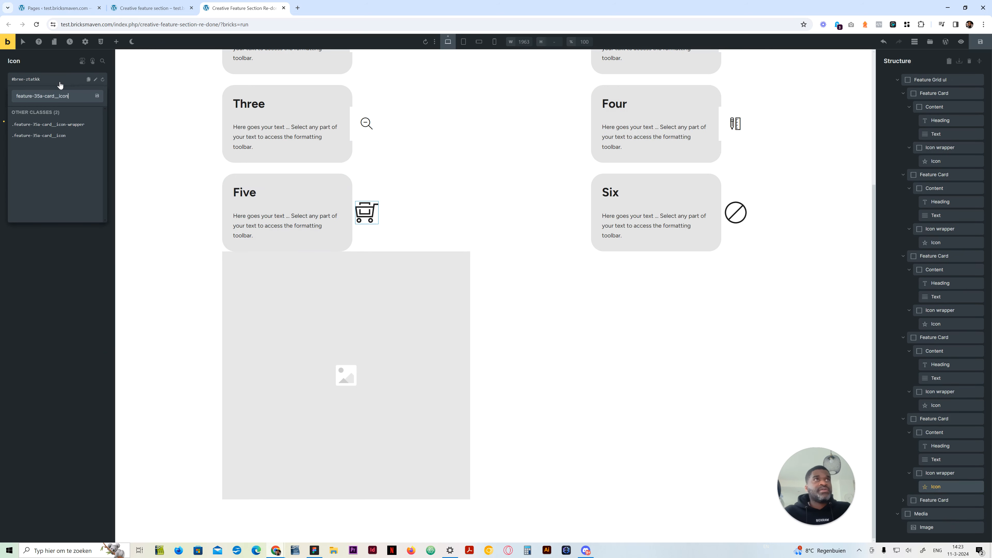
pyautogui.press('Return')
pyautogui.press('Escape')
# Apply the feature-35a-card__icon class to the icon in card Six
pyautogui.click(937, 500)
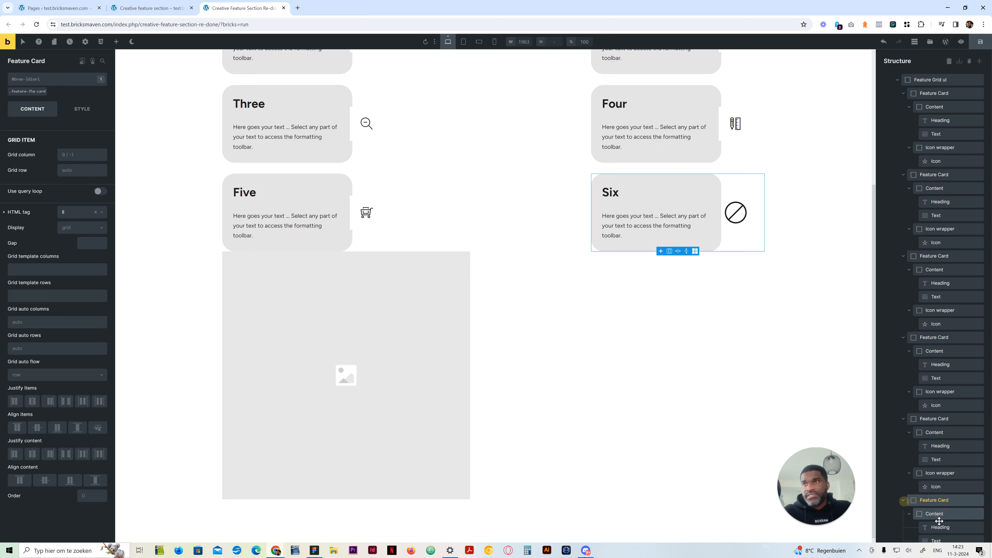
pyautogui.scroll(-2, 939, 521)
pyautogui.click(936, 500)
pyautogui.click(62, 79)
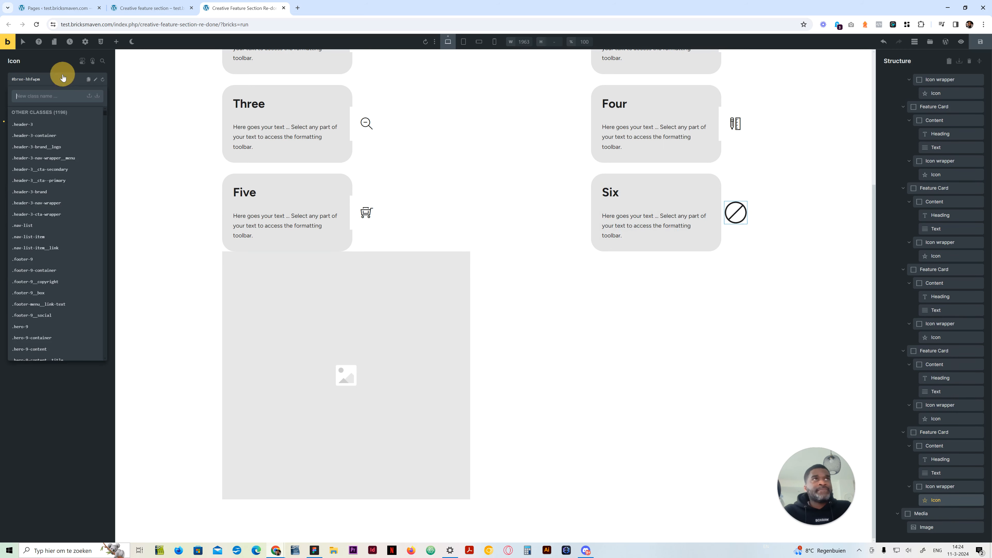
pyautogui.write('feature-35a-card__icon')
pyautogui.press('Return')
pyautogui.press('Escape')
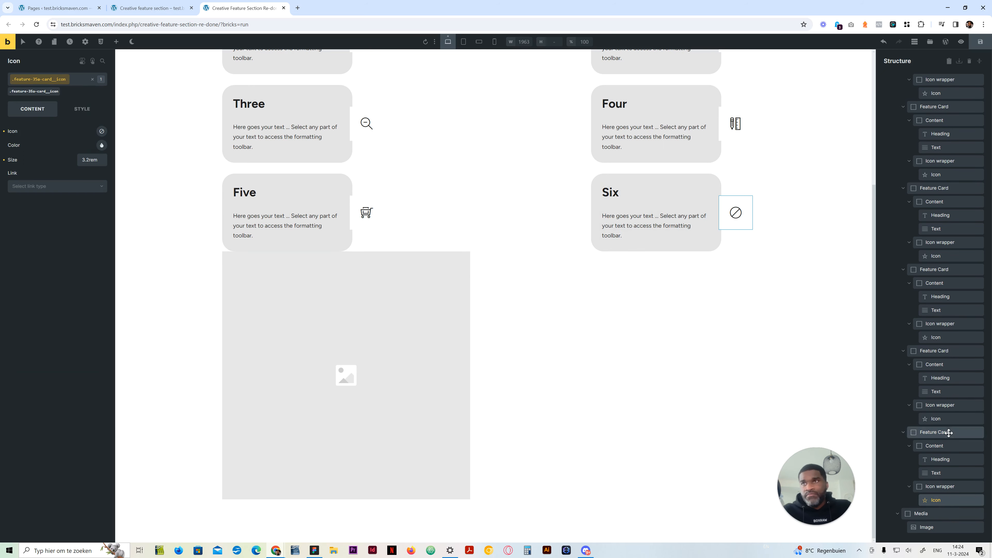
# Give the feature-35a-card__icon class a fully circular border radius on all corners, working from card One's icon
pyautogui.scroll(5, 715, 348)
pyautogui.click(363, 218)
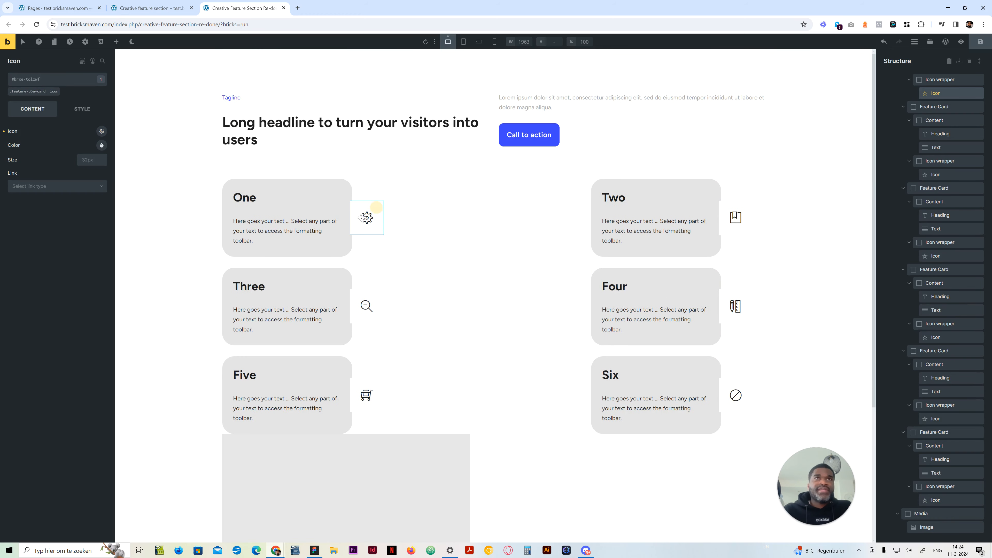
pyautogui.click(38, 91)
pyautogui.click(68, 108)
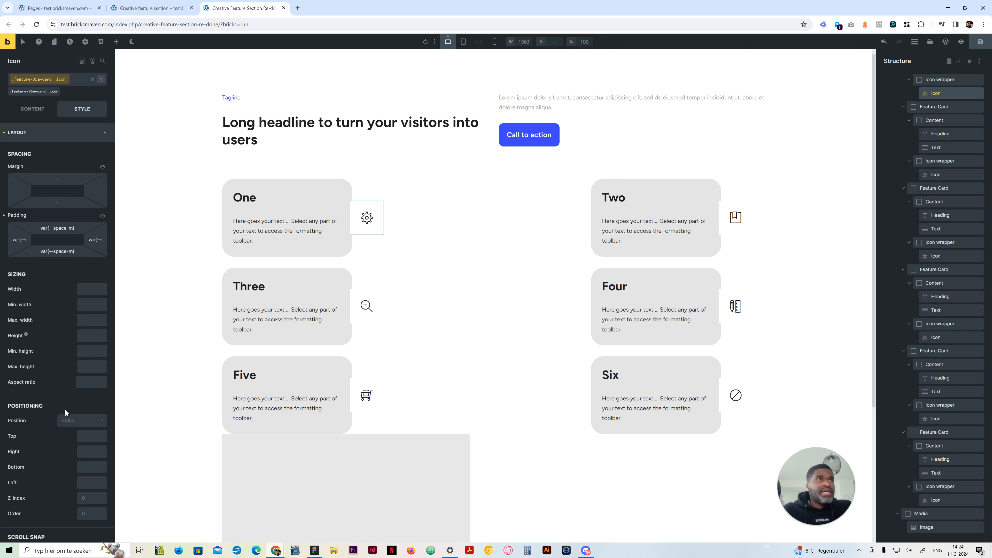
pyautogui.click(62, 132)
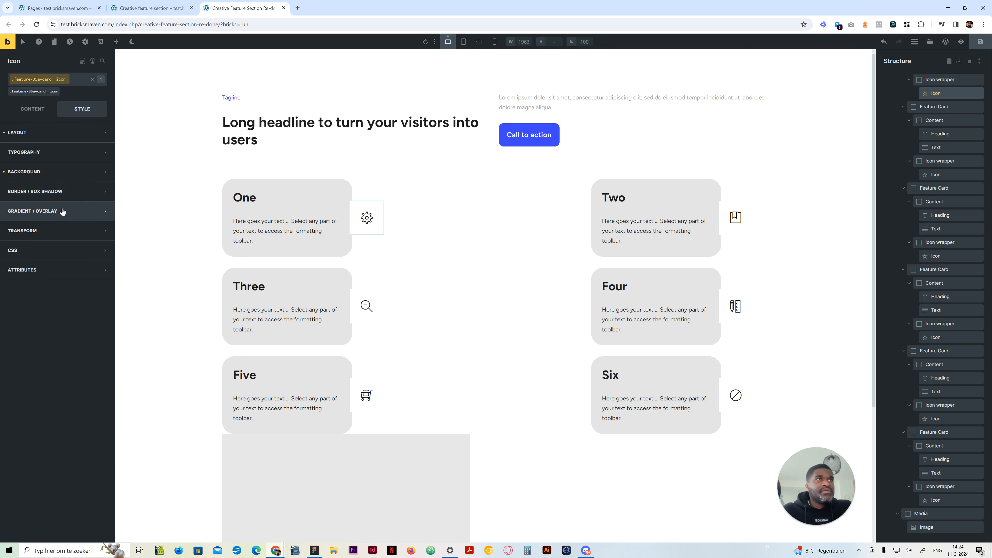
pyautogui.click(65, 188)
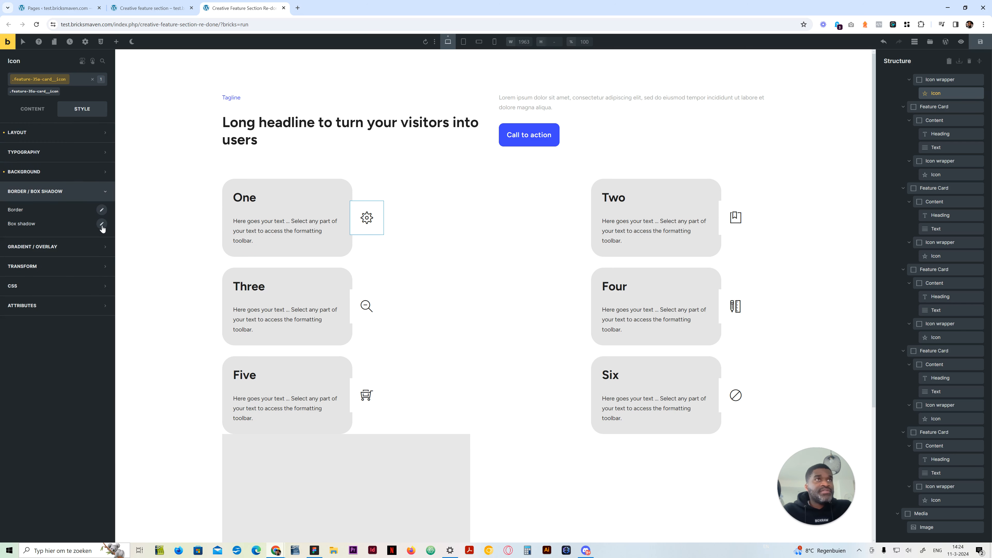
pyautogui.click(101, 211)
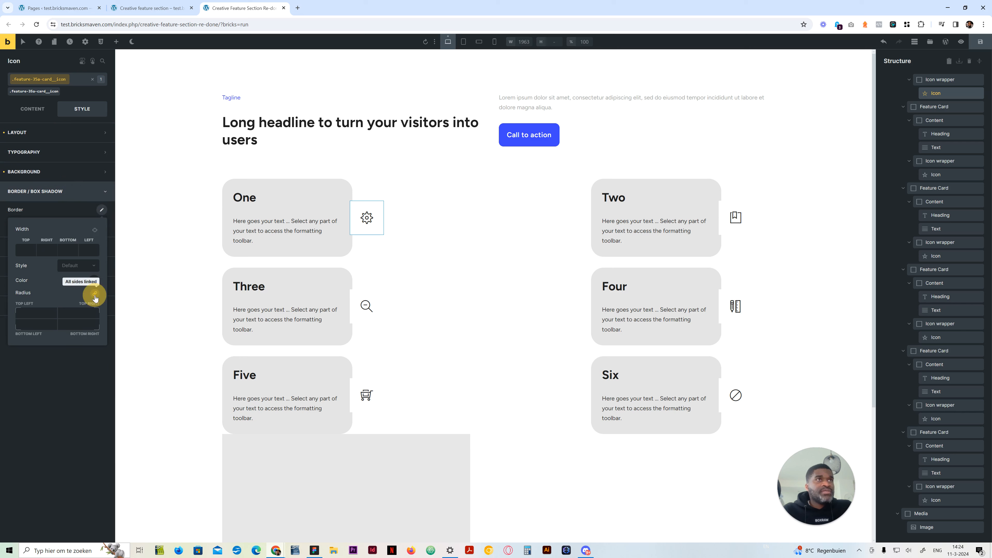
pyautogui.rightClick(41, 315)
pyautogui.click(203, 282)
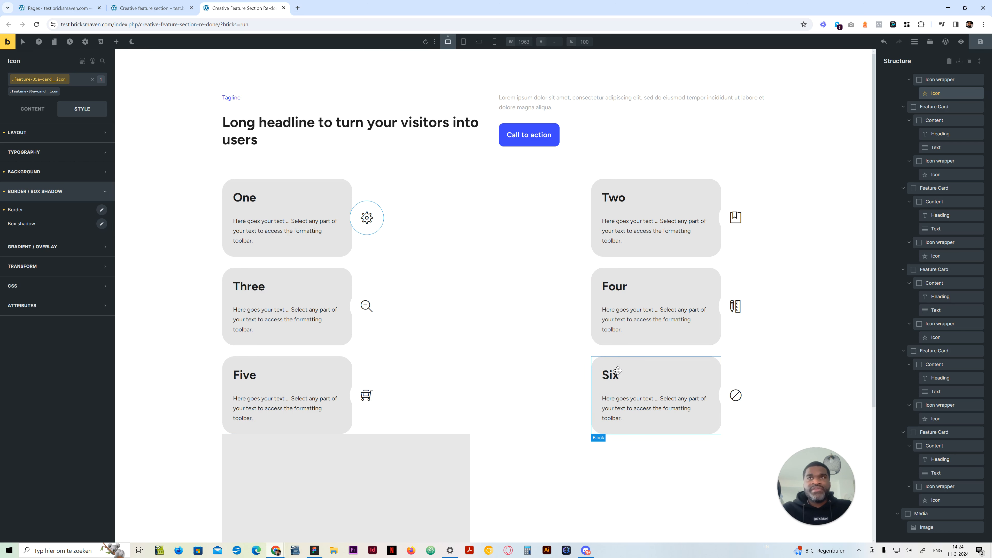
# Add a box shadow with blur 8, spread 8 and colour var(--dark-5) to the feature-35a-card__icon class and save the page
pyautogui.click(101, 226)
pyautogui.click(68, 266)
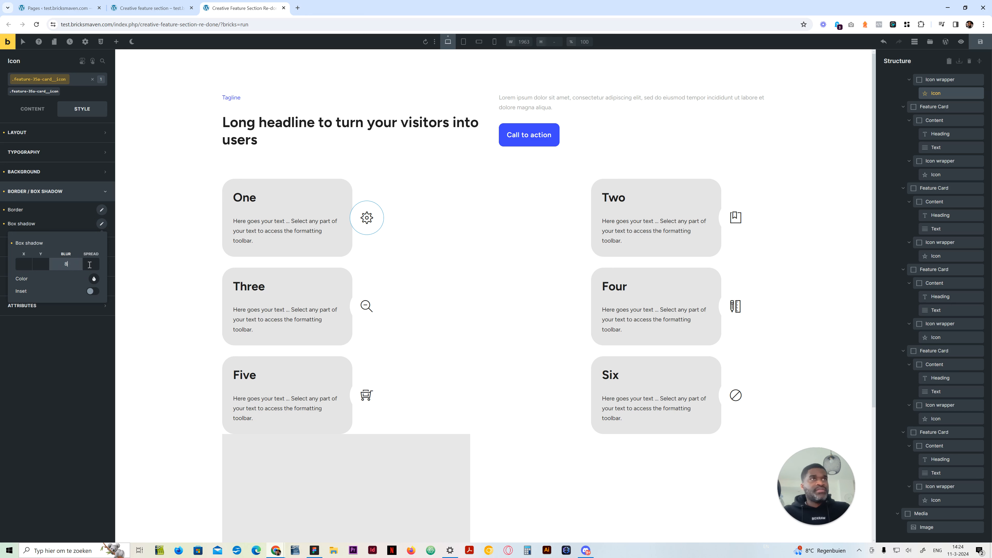
pyautogui.click(94, 279)
pyautogui.scroll(-2, 60, 340)
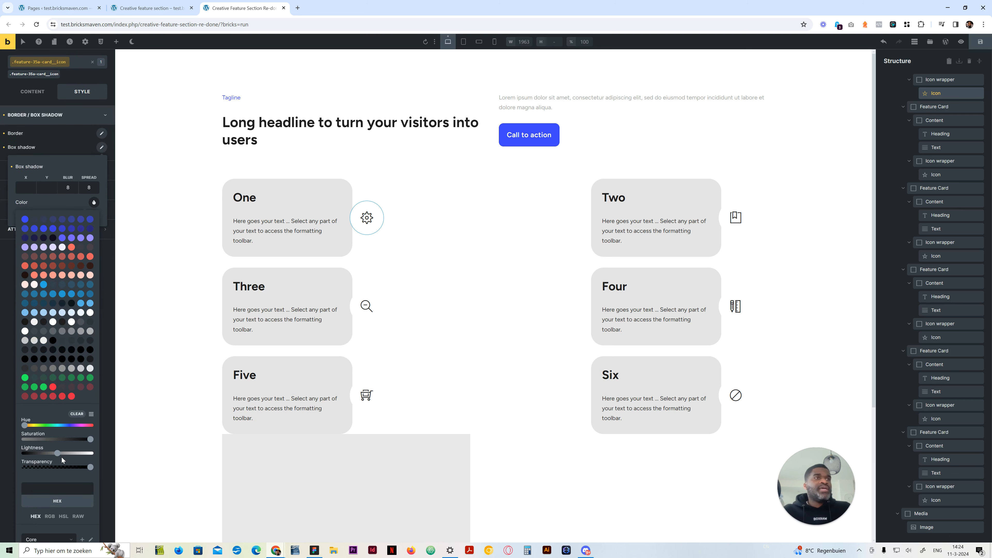
pyautogui.click(61, 341)
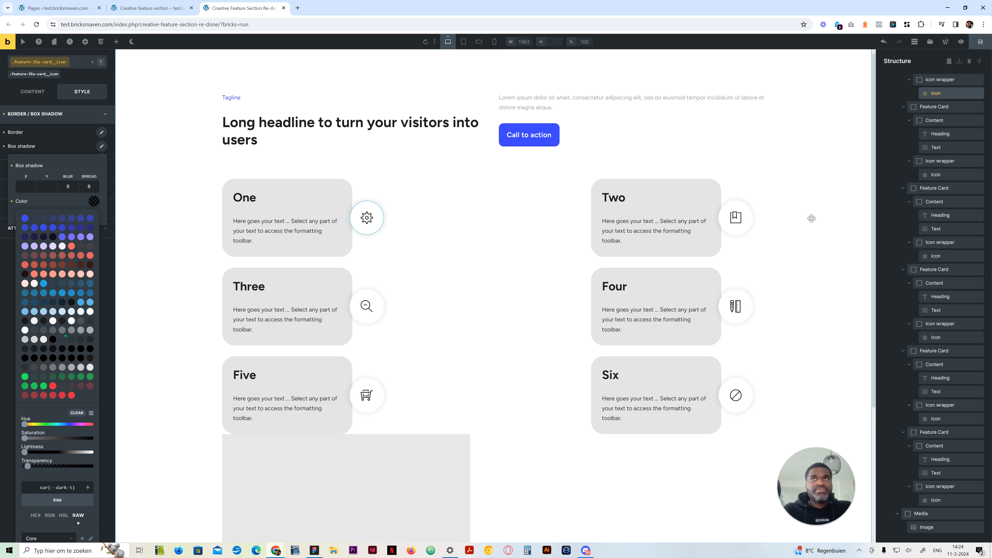
pyautogui.click(10, 267)
pyautogui.click(979, 49)
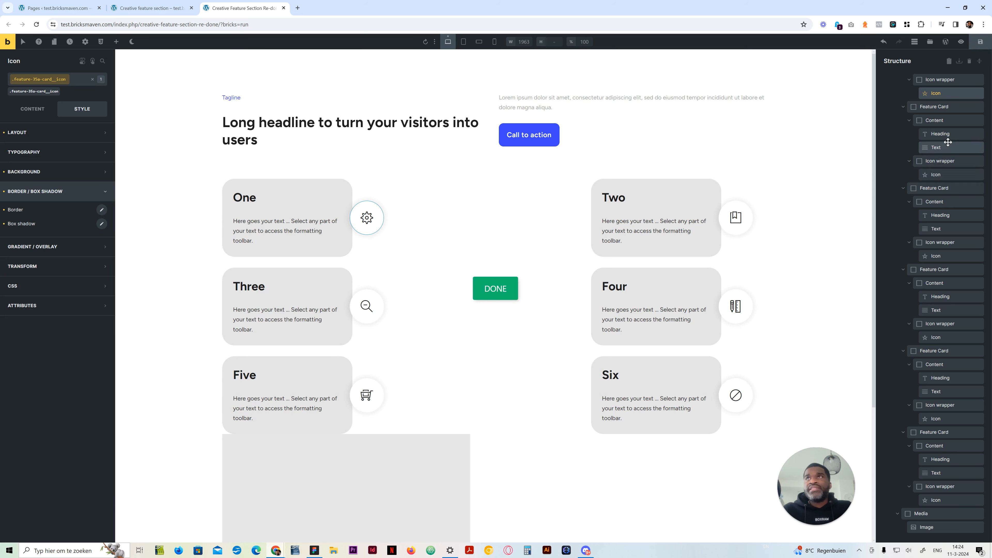
# Collapse the structure tree to the six feature cards and open the custom CSS of the first card's feature-35a-card class
pyautogui.scroll(5, 938, 117)
pyautogui.click(880, 86)
pyautogui.click(881, 86)
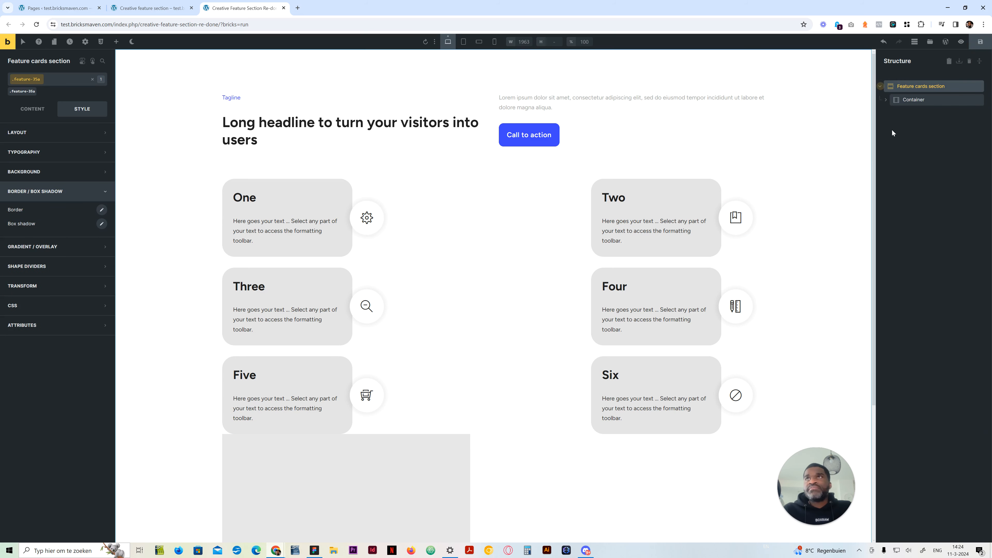
pyautogui.click(886, 100)
pyautogui.click(891, 126)
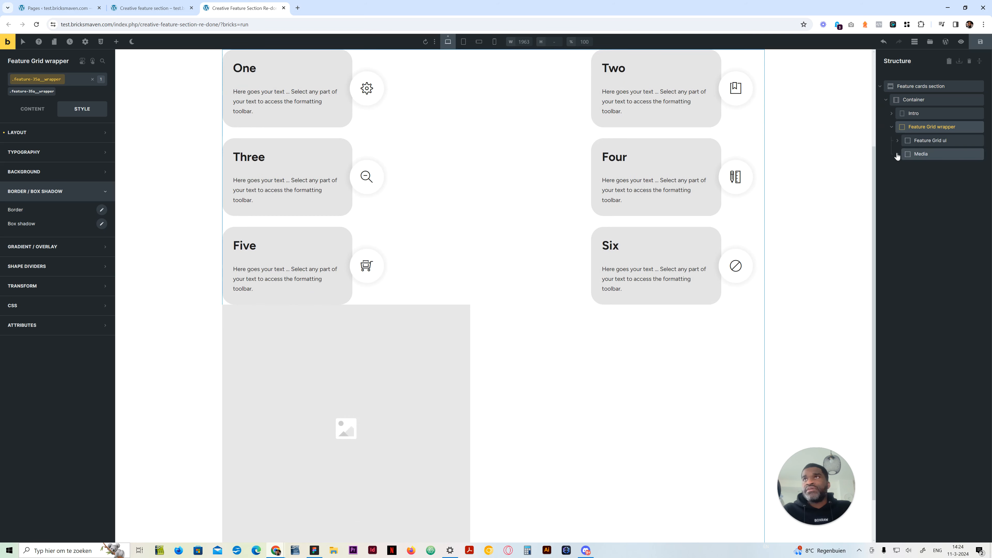
pyautogui.click(898, 141)
pyautogui.click(934, 154)
pyautogui.scroll(3, 477, 242)
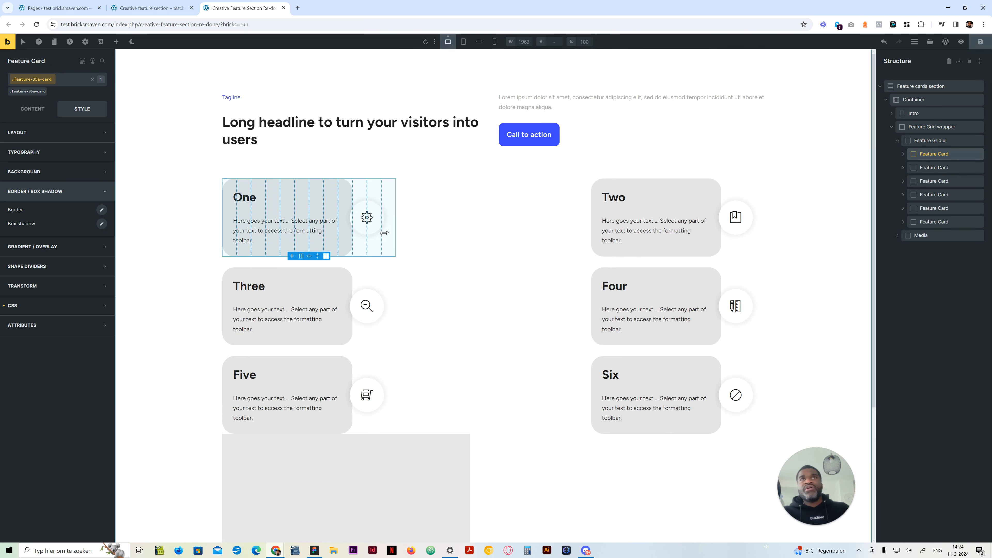
pyautogui.click(32, 135)
pyautogui.click(31, 134)
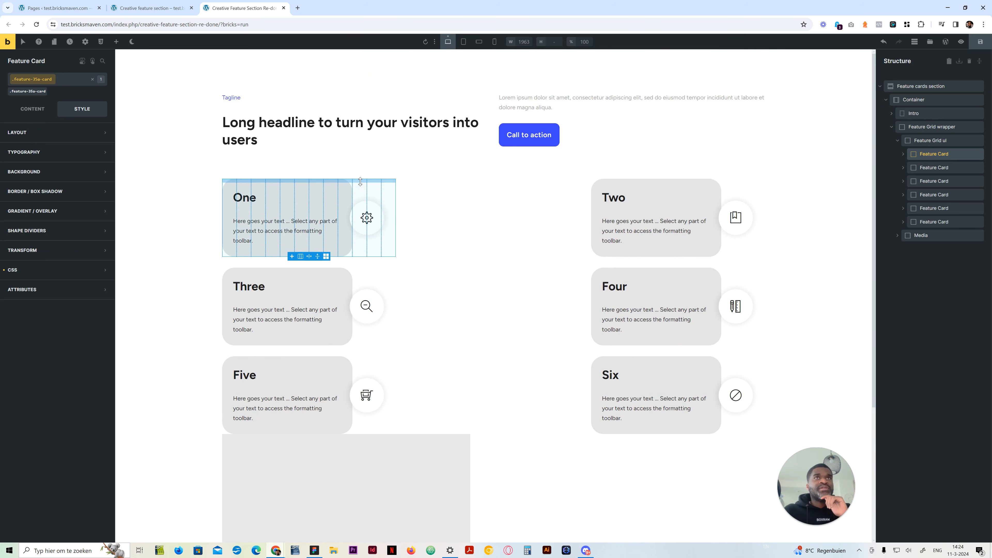
pyautogui.click(53, 270)
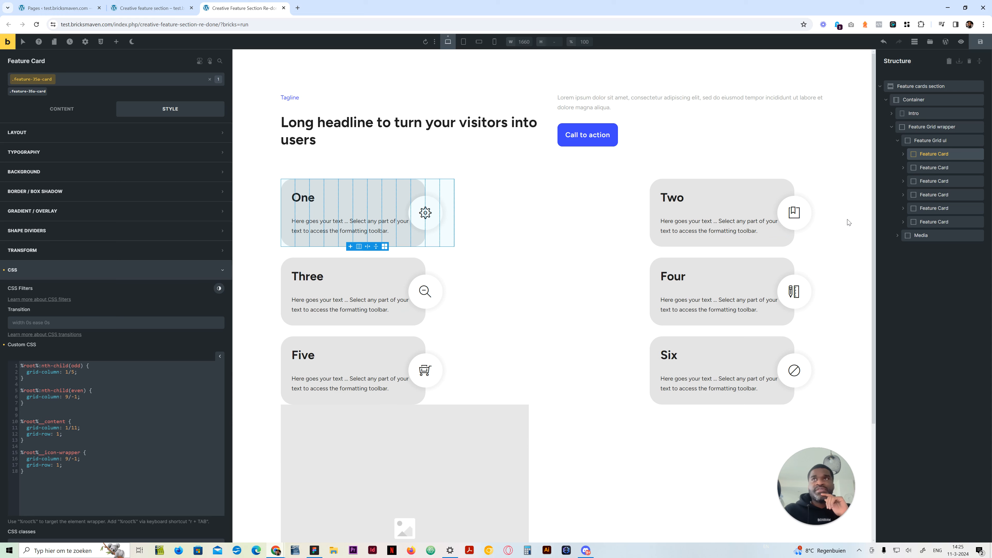
# Compare the card and icon placement with the original creative feature section and review the feature-35a-card custom CSS
pyautogui.click(180, 7)
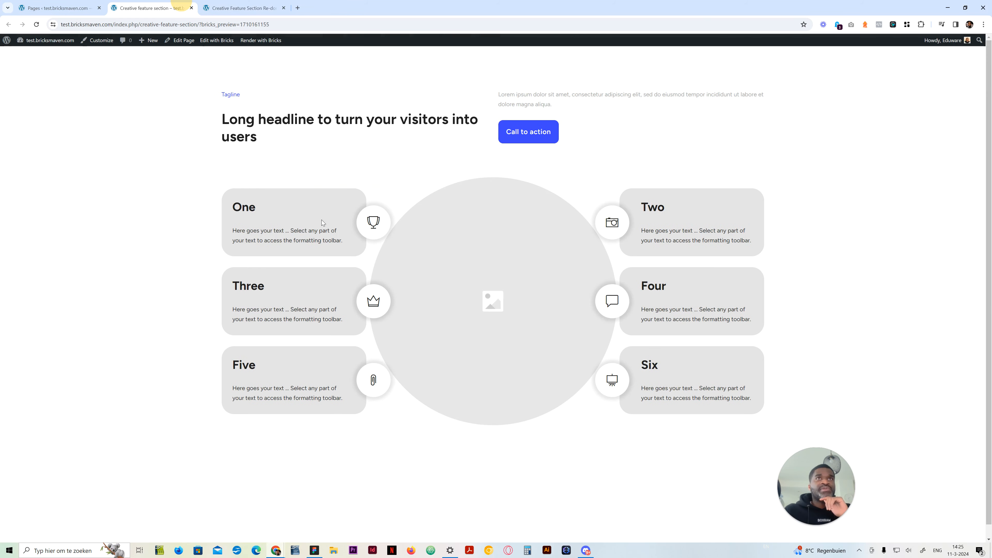
pyautogui.click(234, 8)
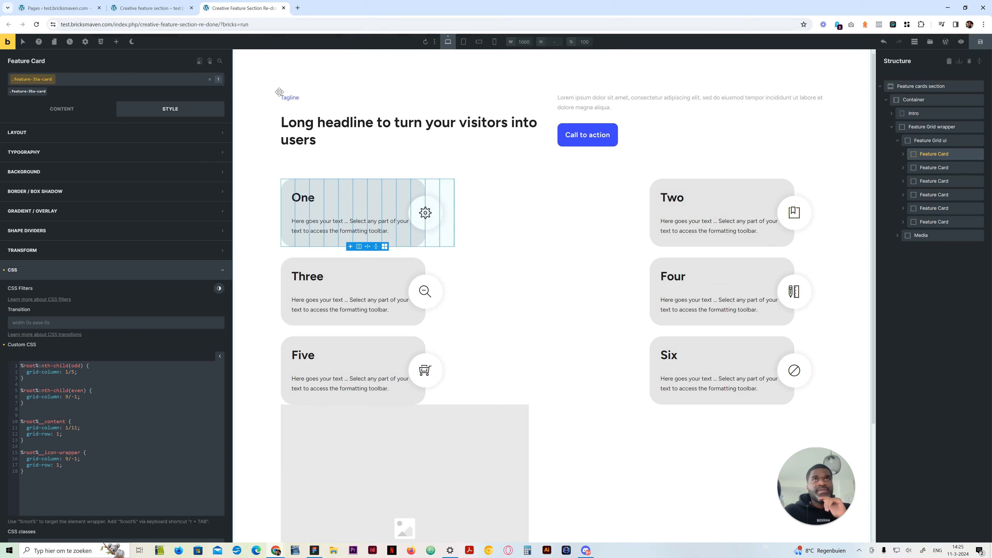
pyautogui.click(933, 181)
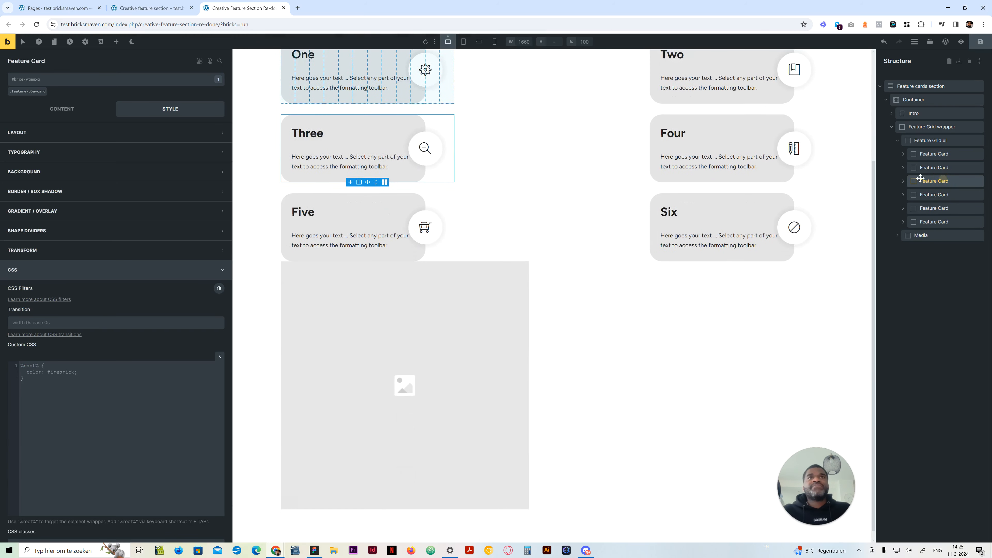
pyautogui.scroll(3, 414, 180)
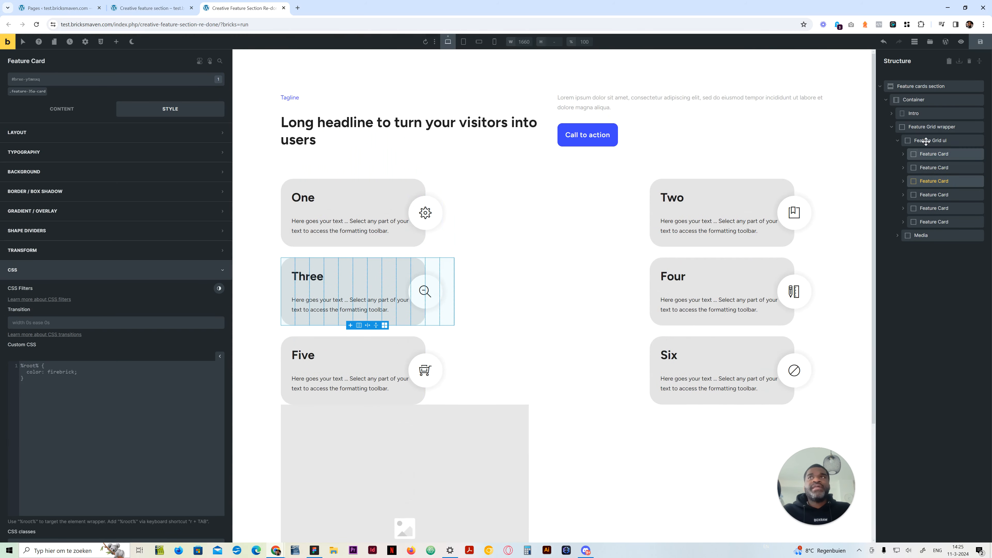
pyautogui.click(939, 154)
pyautogui.scroll(3, 485, 246)
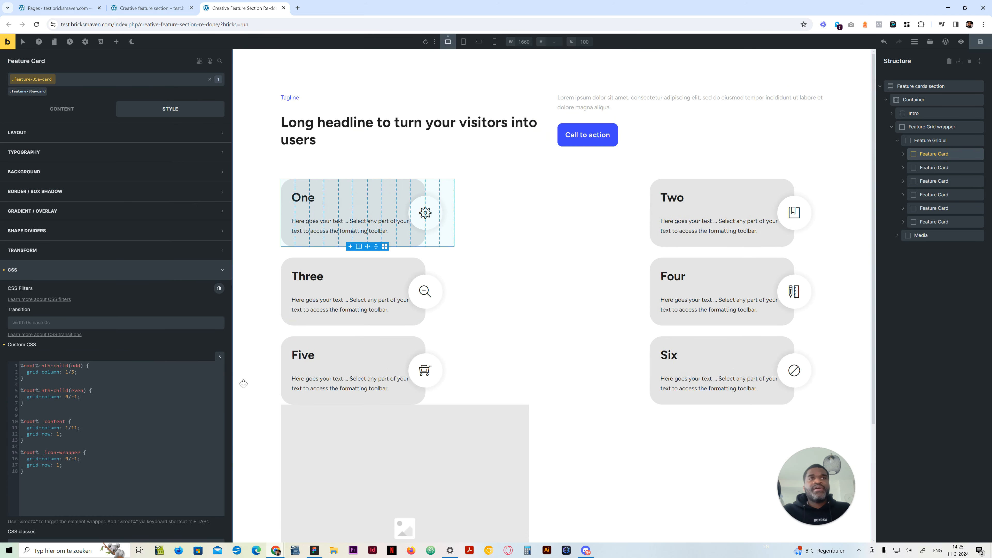
pyautogui.click(838, 129)
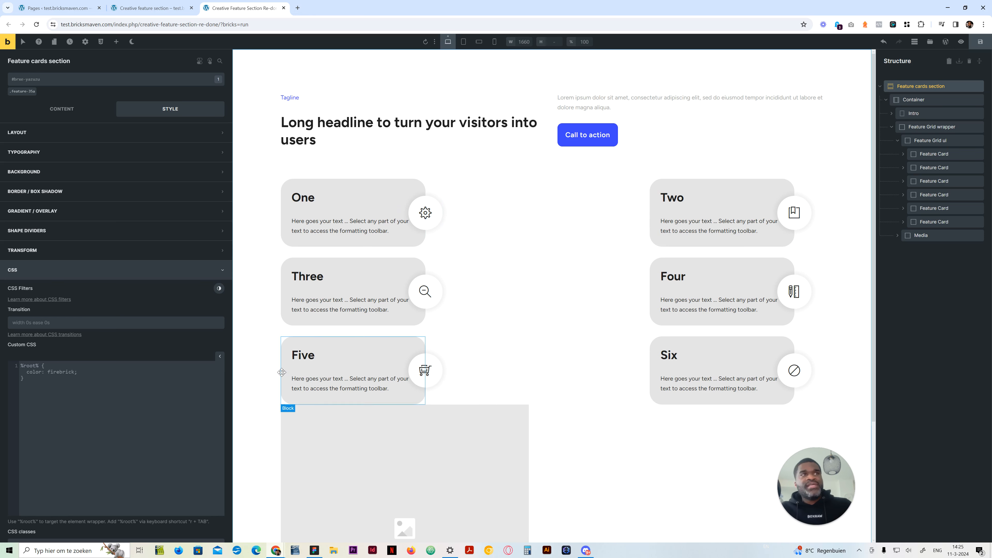
pyautogui.click(935, 153)
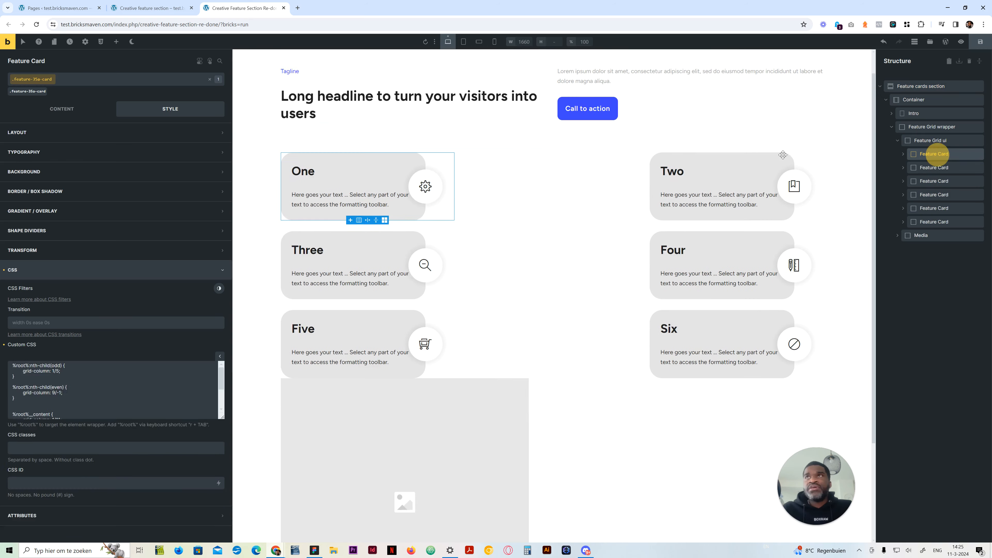
pyautogui.click(73, 416)
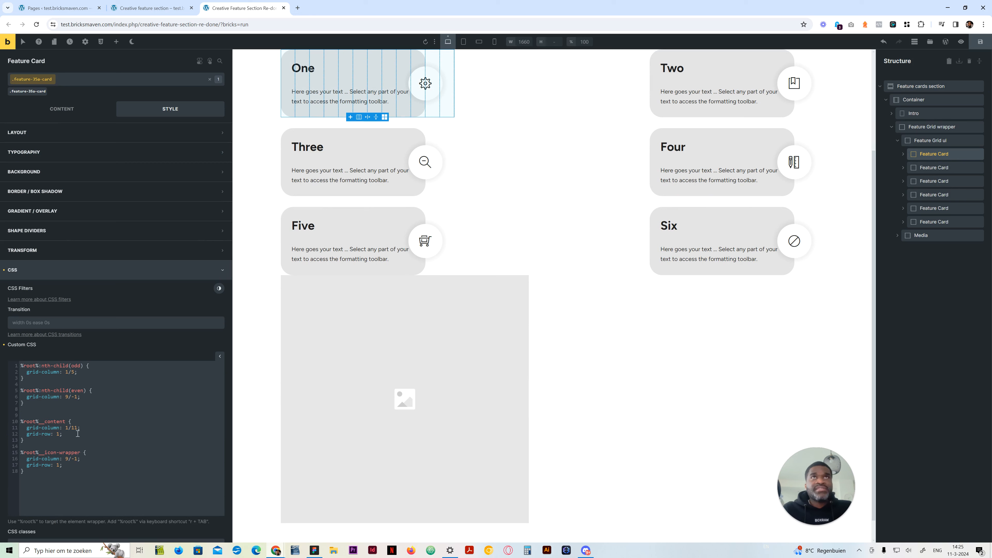
pyautogui.click(61, 473)
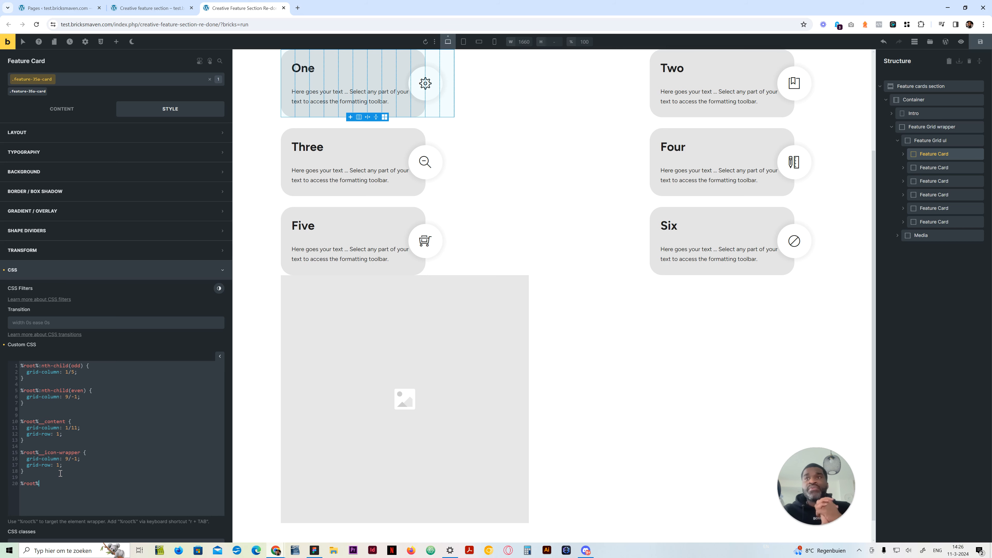
pyautogui.scroll(3, 285, 238)
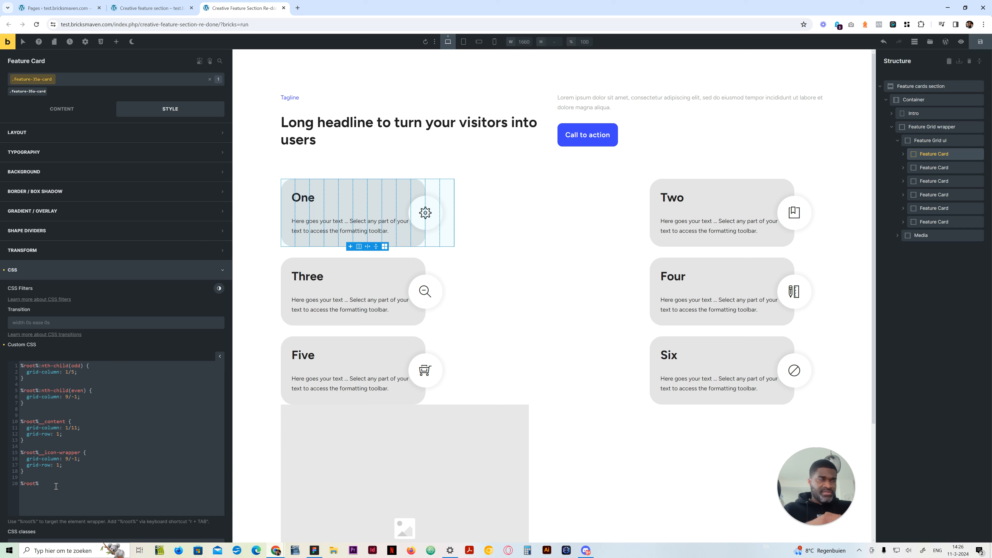
pyautogui.scroll(-1, 55, 486)
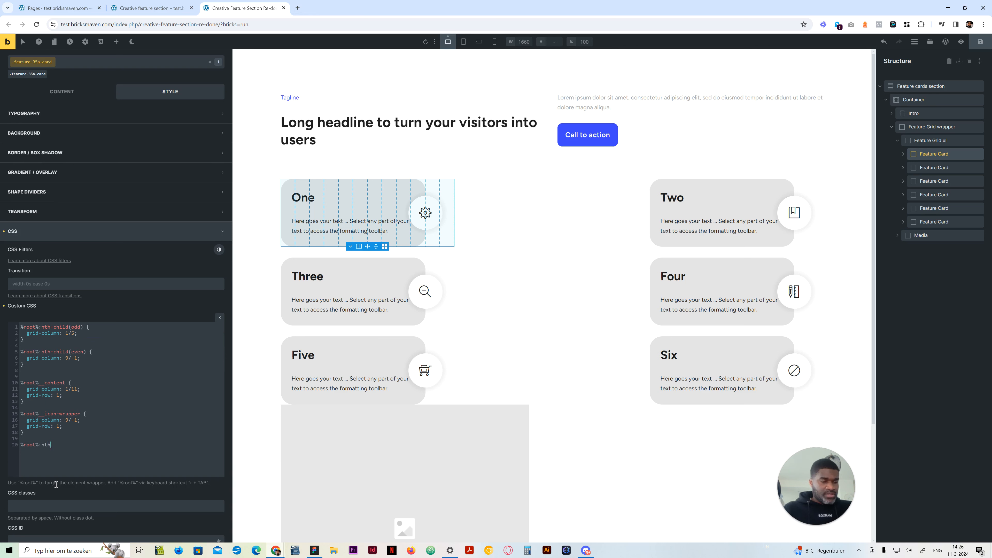
pyautogui.hotkey('ctrl', 'a')
pyautogui.moveTo(53, 445); pyautogui.dragTo(19, 445)
pyautogui.press('BackSpace')
# Duplicate the %root%:nth-child(odd) rule with grid-column 1/5 directly below the original in the feature-35a-card custom CSS
pyautogui.click(54, 344)
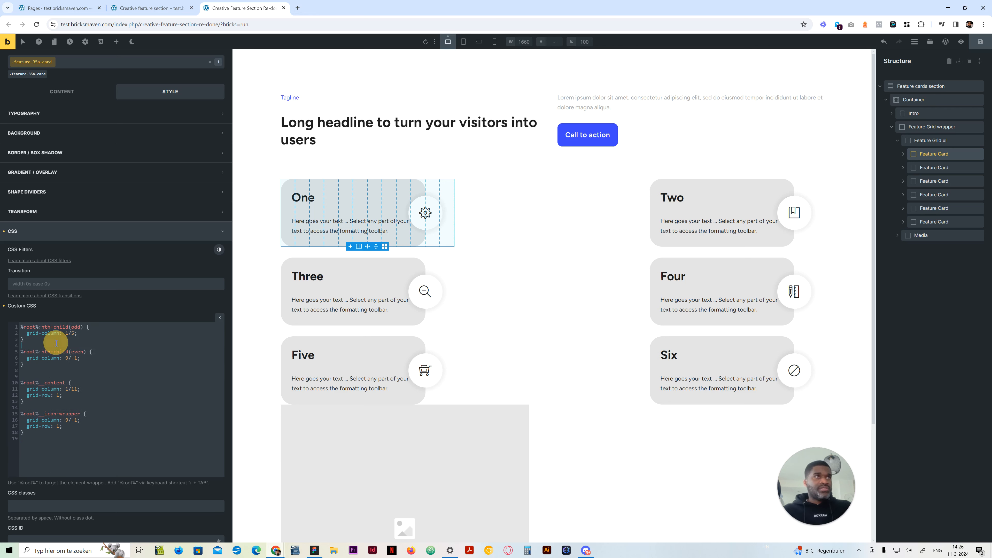
pyautogui.press('Return')
pyautogui.press('Return')
pyautogui.tripleClick(24, 332)
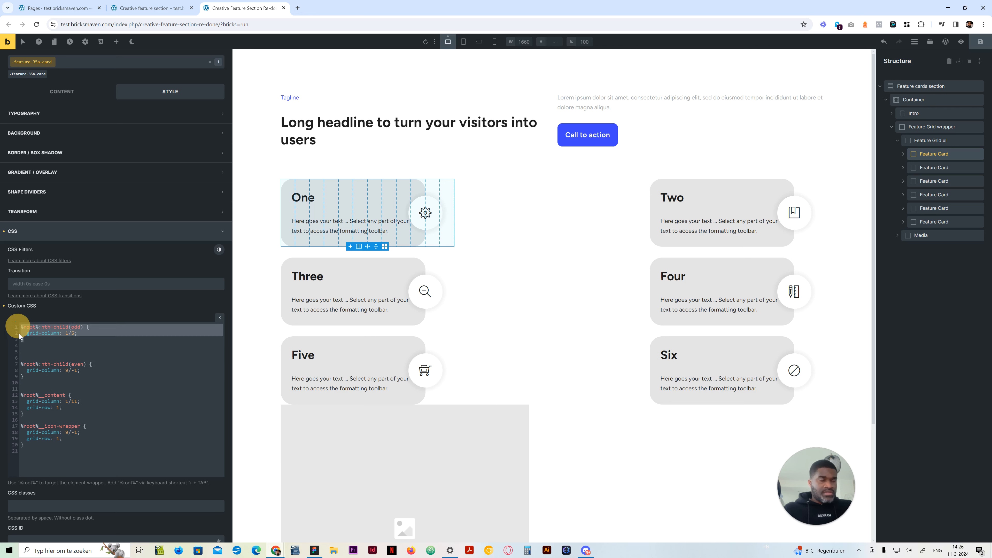
pyautogui.click(37, 350)
pyautogui.write('%root%:nth-child(odd) {   grid-column: 1/5; }')
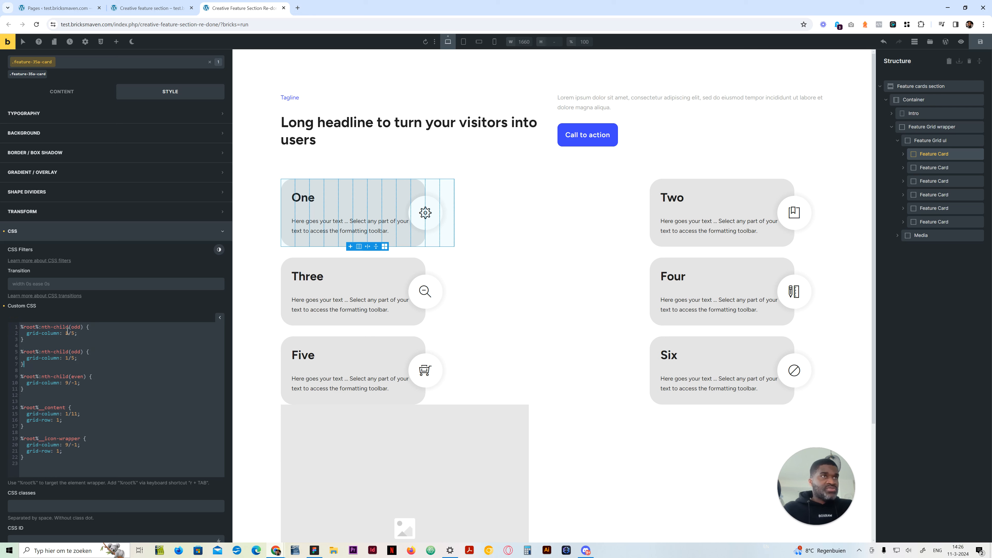
pyautogui.click(62, 327)
pyautogui.click(80, 324)
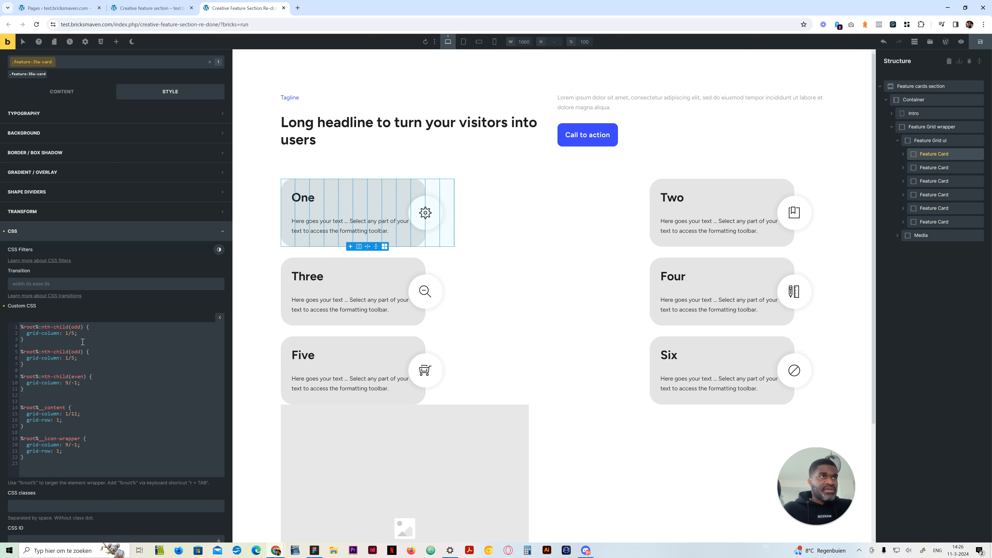
# Move the %root%__content and %root%__icon-wrapper rules to the start of the feature-35a-card custom CSS, above the nth-child rules
pyautogui.moveTo(25, 458); pyautogui.dragTo(19, 408)
pyautogui.hotkey('ctrl', 'c')
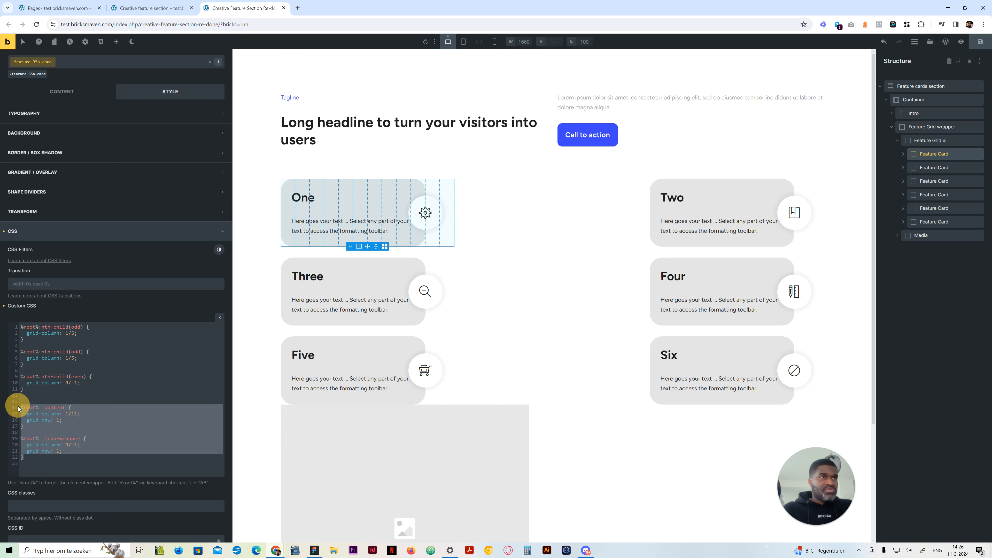
pyautogui.press('BackSpace')
pyautogui.press('BackSpace')
pyautogui.press('BackSpace')
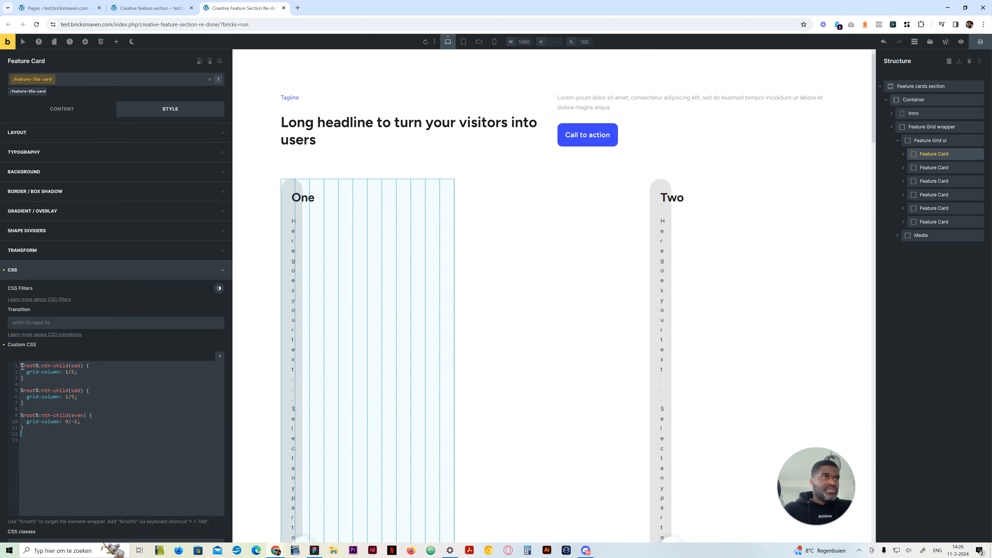
pyautogui.click(21, 365)
pyautogui.hotkey('ctrl', 'v')
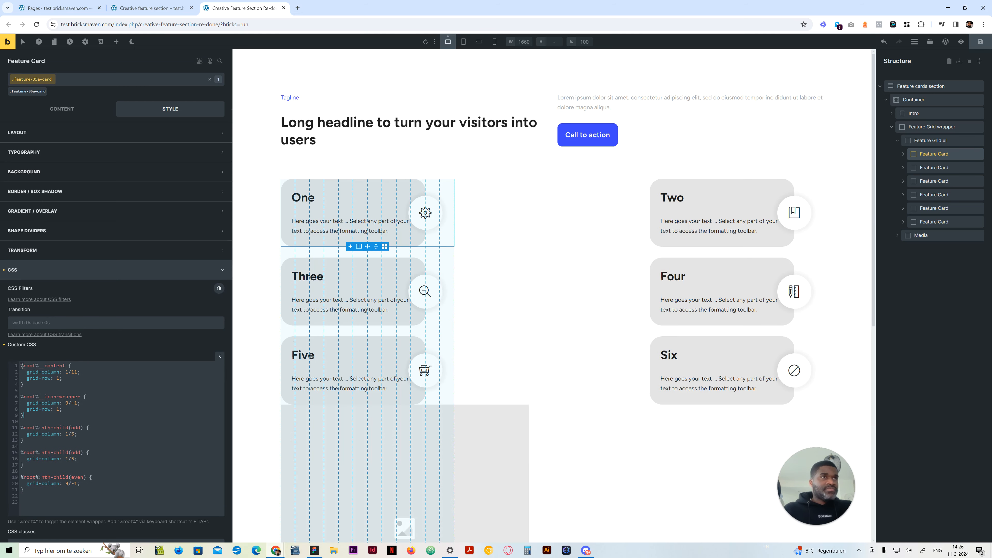
# Space out the rule groups with blank lines and add the comment /* ODD CARDS */ above the first odd-card rule
pyautogui.click(59, 419)
pyautogui.press('Return')
pyautogui.press('Return')
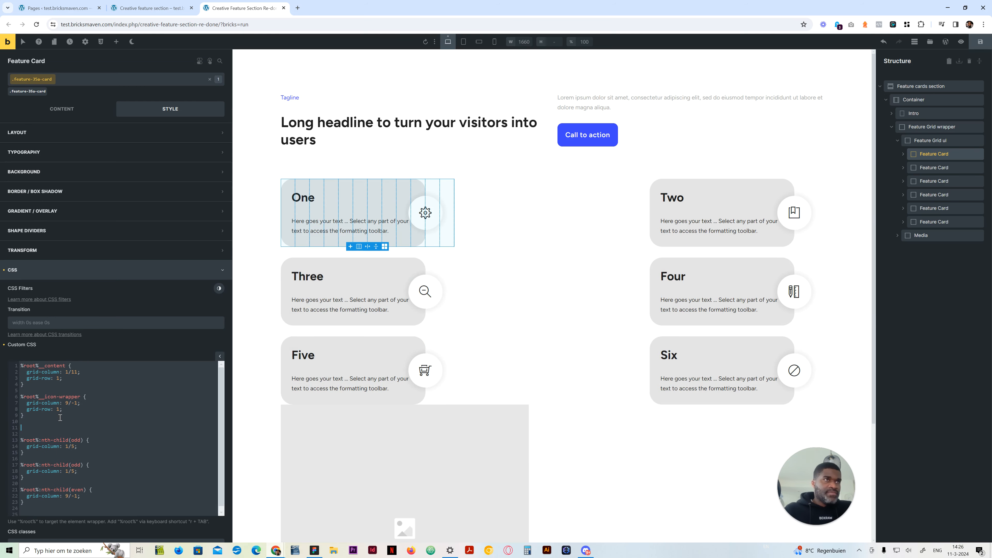
pyautogui.scroll(-1, 67, 468)
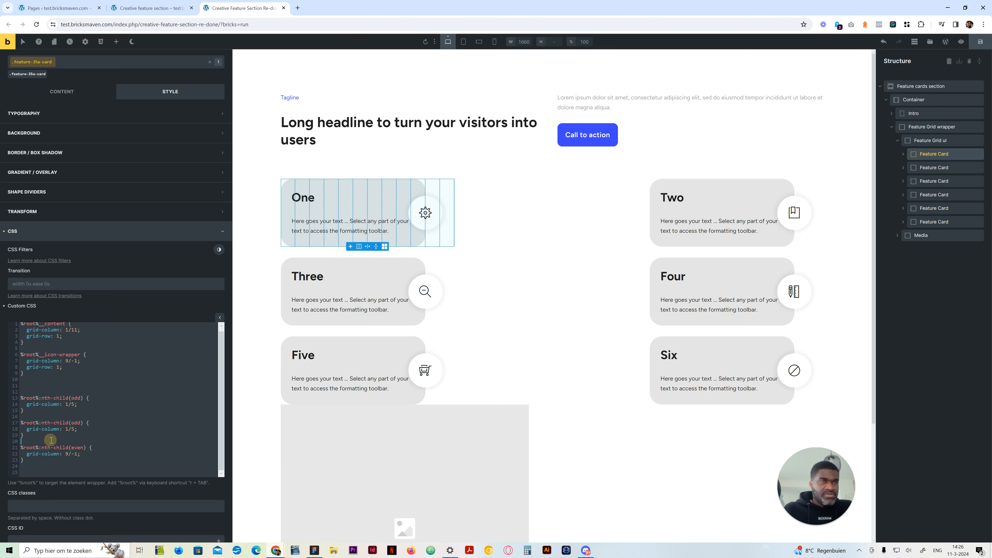
pyautogui.click(51, 441)
pyautogui.press('Return')
pyautogui.press('Return')
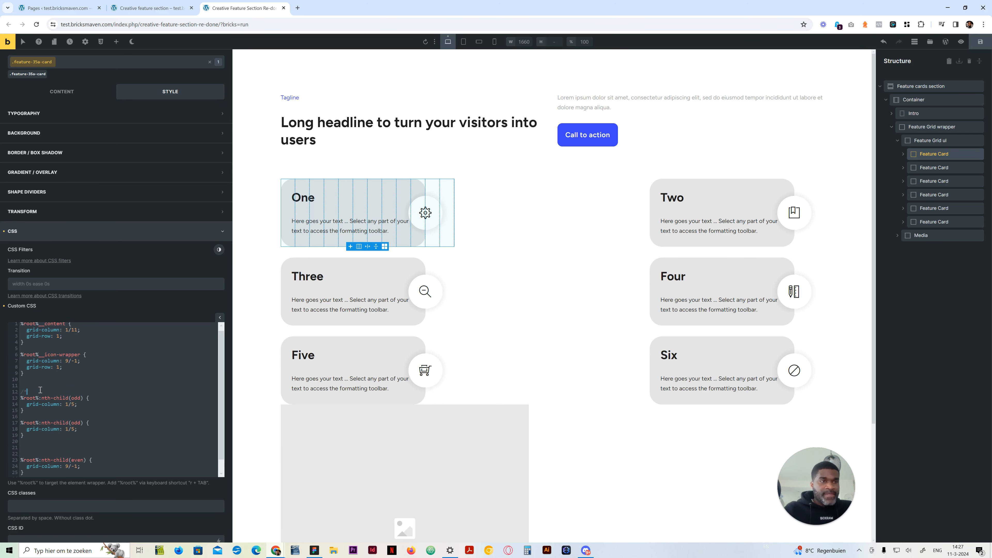
pyautogui.write('*')
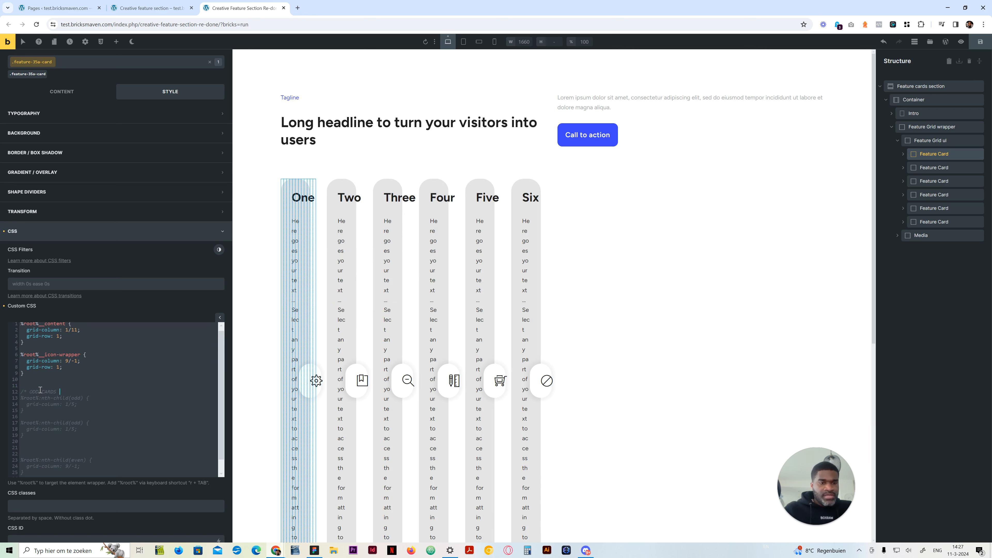
pyautogui.write('/')
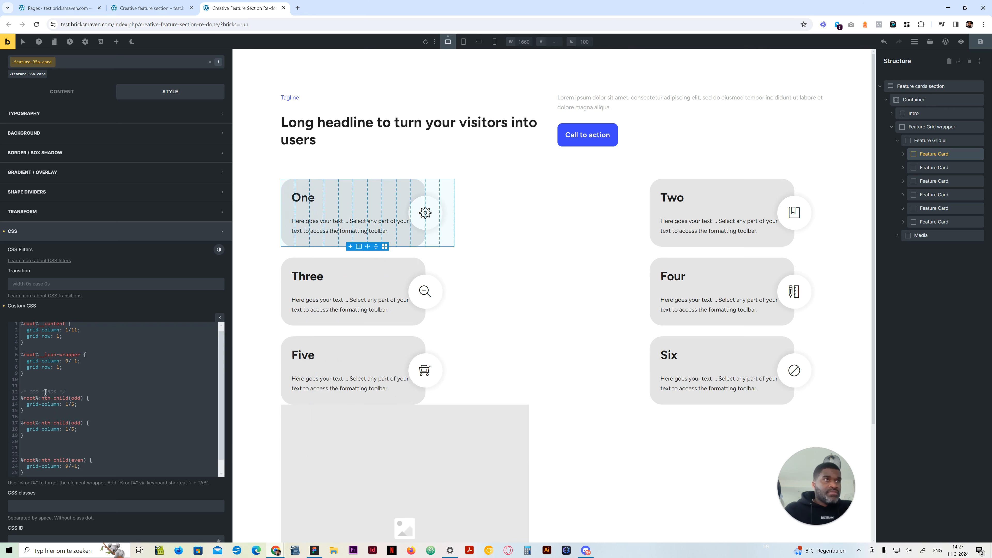
# Copy the odd-cards comment above the %root%:nth-child(even) rule and reword it as /* EVEN CARDS */
pyautogui.moveTo(65, 392); pyautogui.dragTo(18, 393)
pyautogui.hotkey('ctrl', 'c')
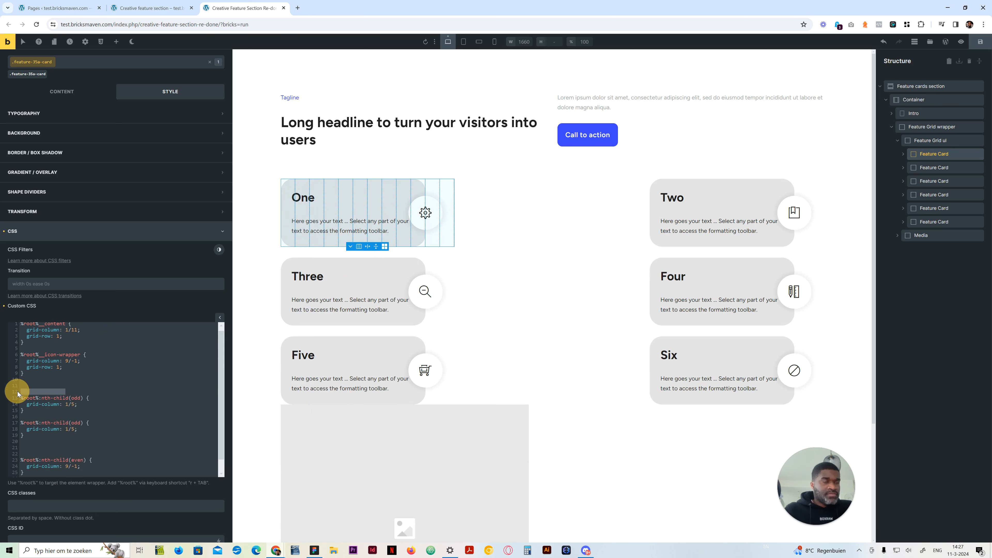
pyautogui.click(43, 454)
pyautogui.hotkey('ctrl', 'v')
pyautogui.doubleClick(30, 453)
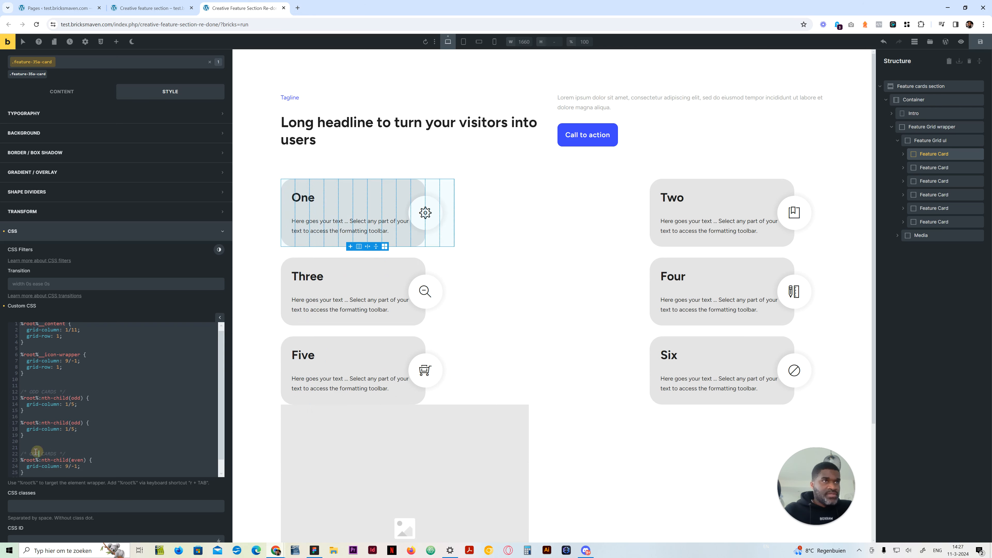
pyautogui.write('EVEN')
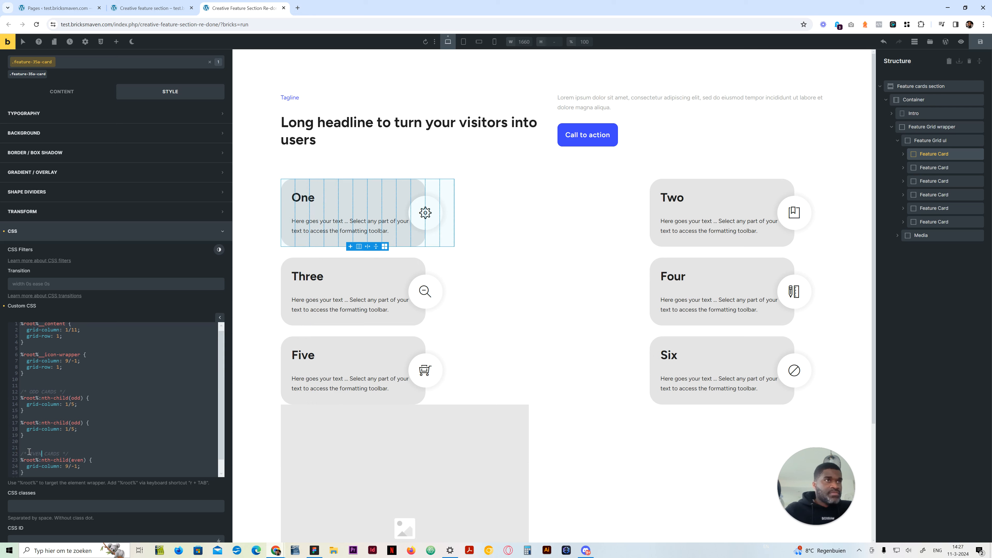
# Retarget the duplicated odd rule to %root%:nth-child(odd) %root%__content and replace its declaration with padding-inline-end: var(--space-xl)
pyautogui.doubleClick(81, 423)
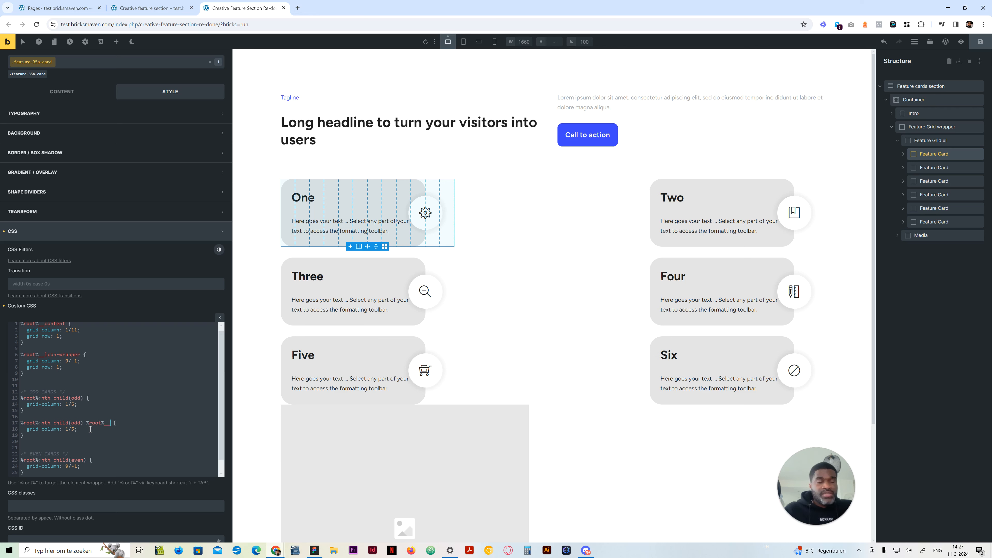
pyautogui.moveTo(78, 430); pyautogui.dragTo(27, 430)
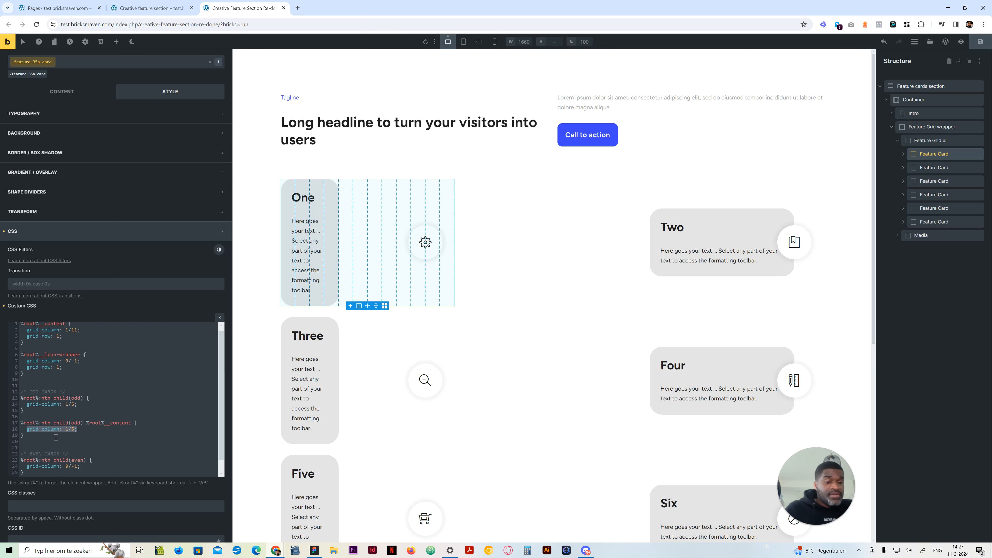
pyautogui.write('padding-')
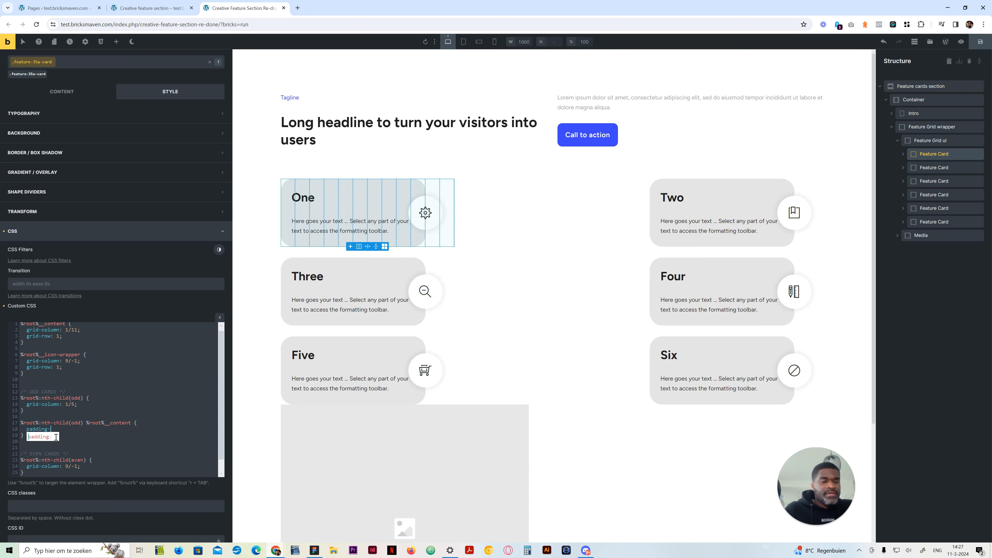
pyautogui.write('inline')
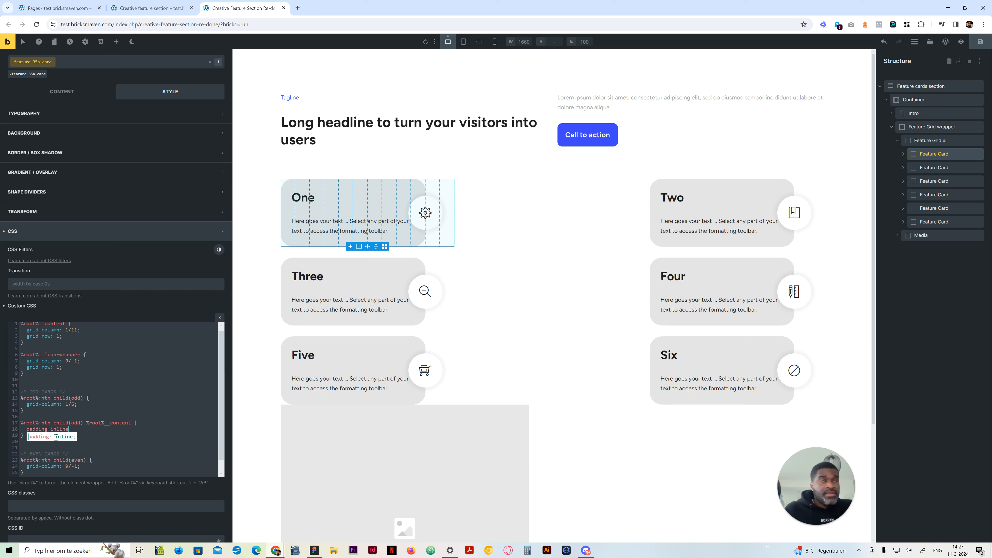
pyautogui.write('-end')
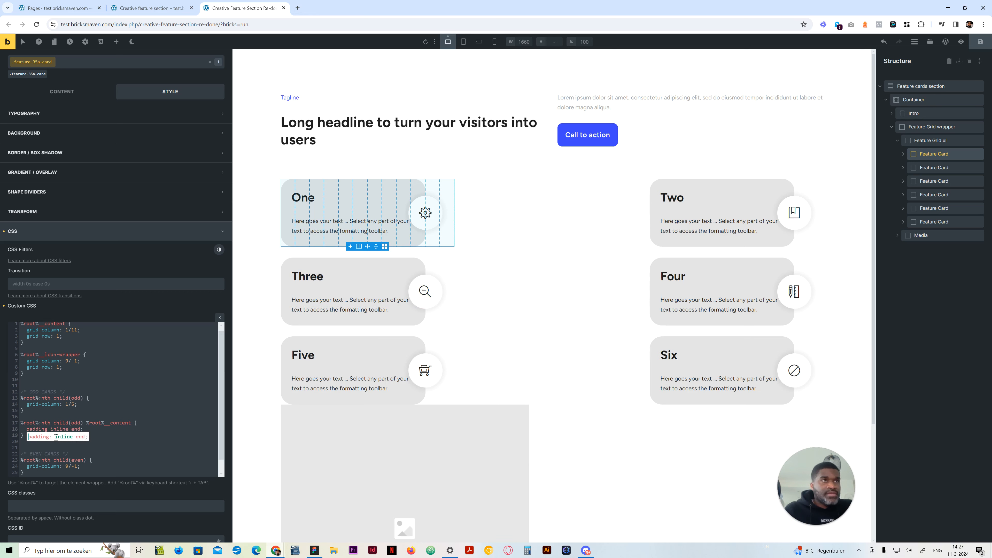
pyautogui.write(': ')
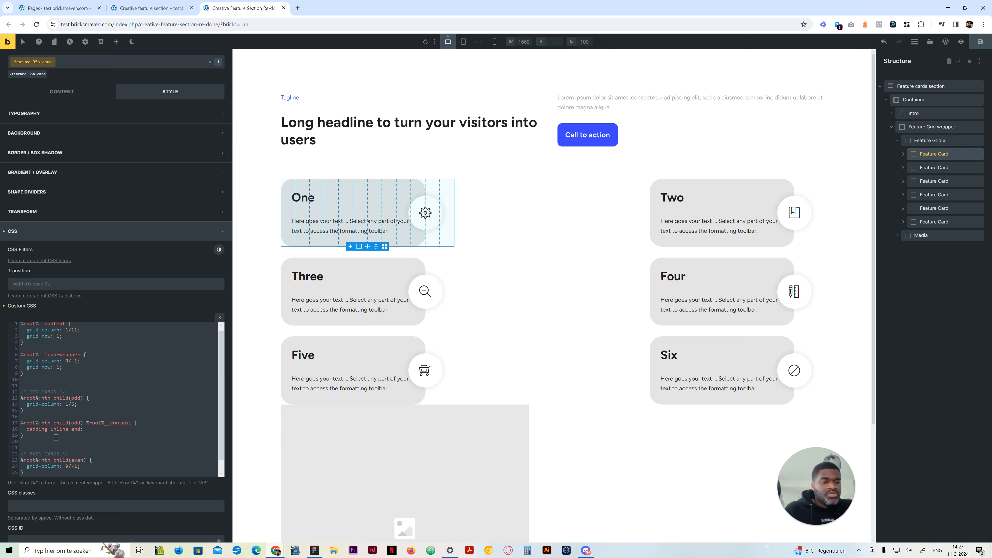
pyautogui.write('var()')
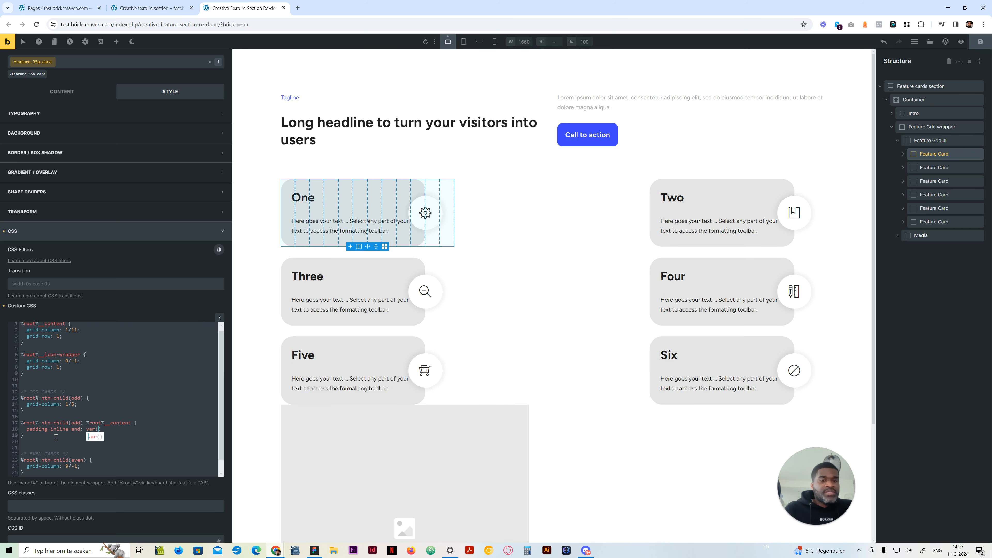
pyautogui.write('--space-xl')
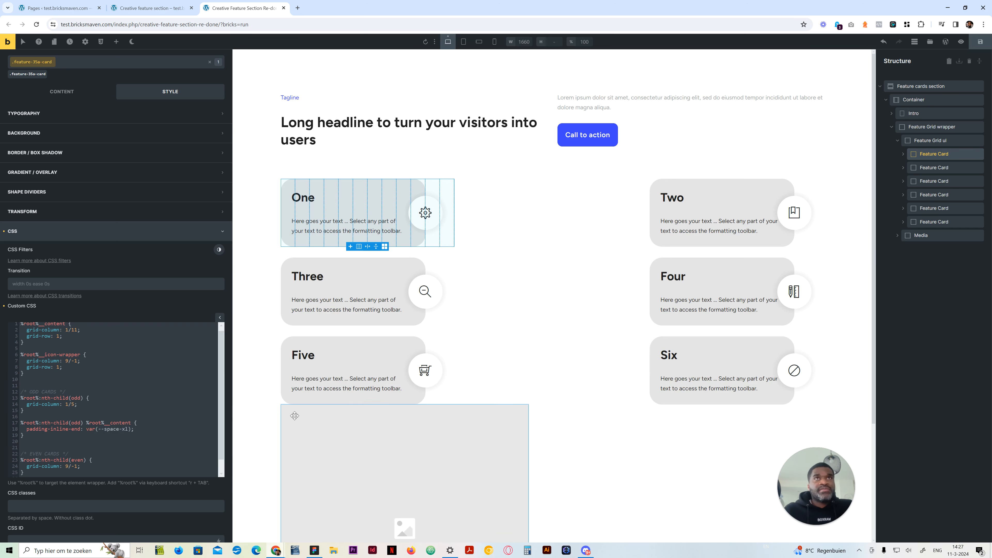
# Set the odd cards' content padding-inline-end to var(--space-2xl) and deselect the card to check the spacing
pyautogui.click(122, 429)
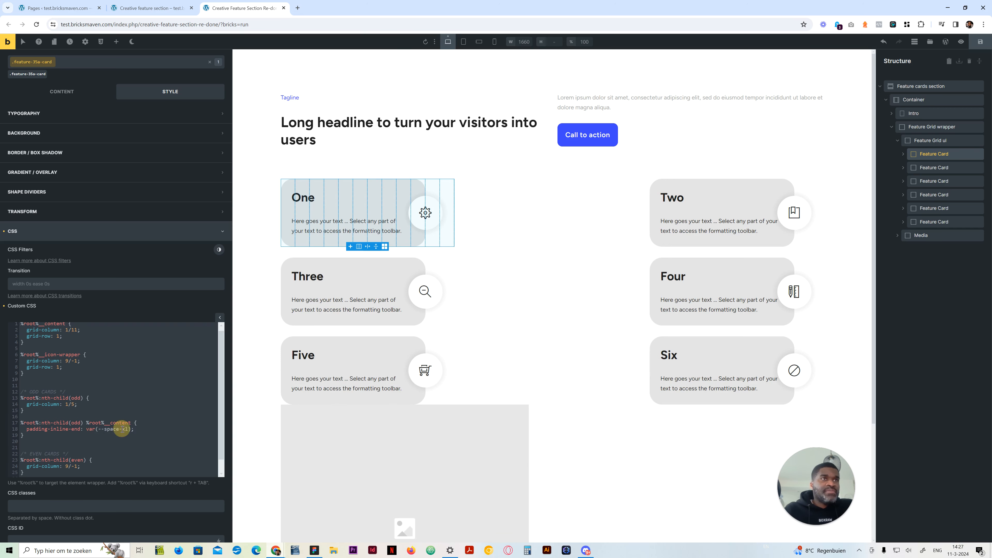
pyautogui.write('2')
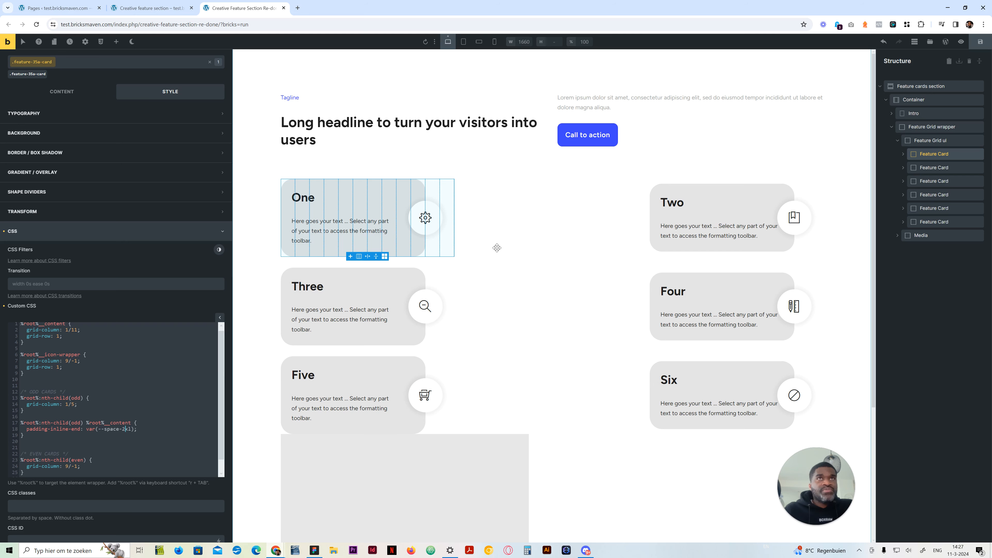
pyautogui.click(270, 295)
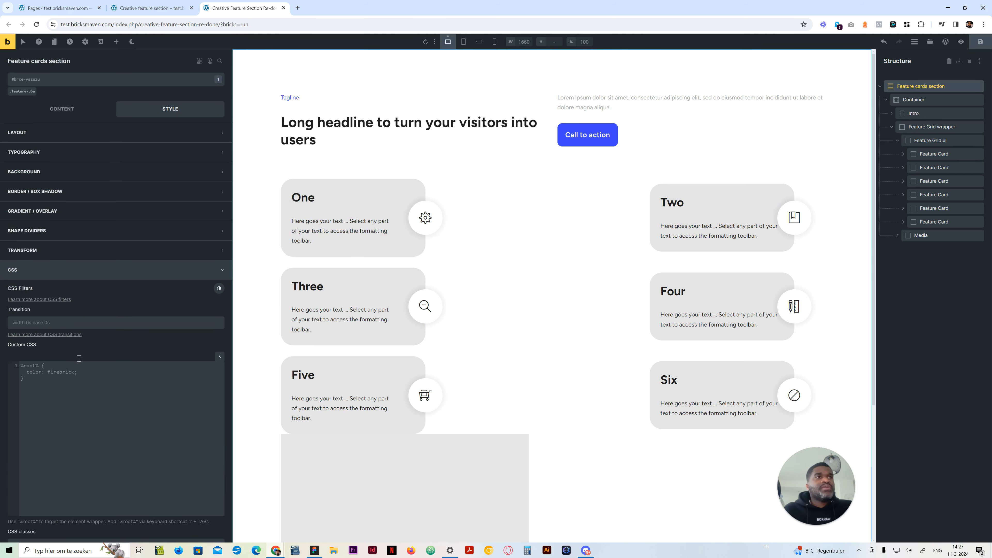
# Reselect the first feature card and copy the %root%:nth-child(odd) %root%__content rule from its custom CSS
pyautogui.click(934, 154)
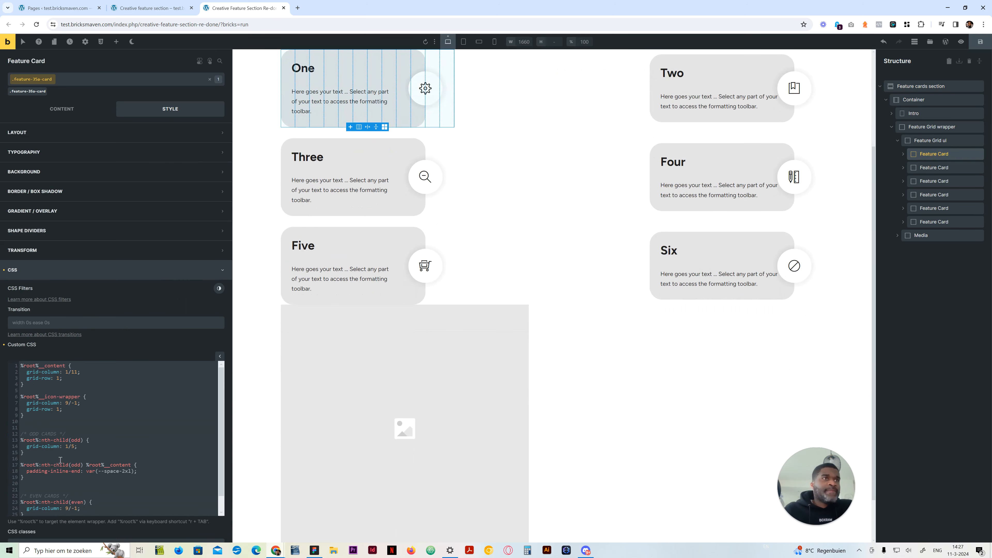
pyautogui.scroll(-1, 60, 460)
pyautogui.moveTo(28, 462); pyautogui.dragTo(15, 449)
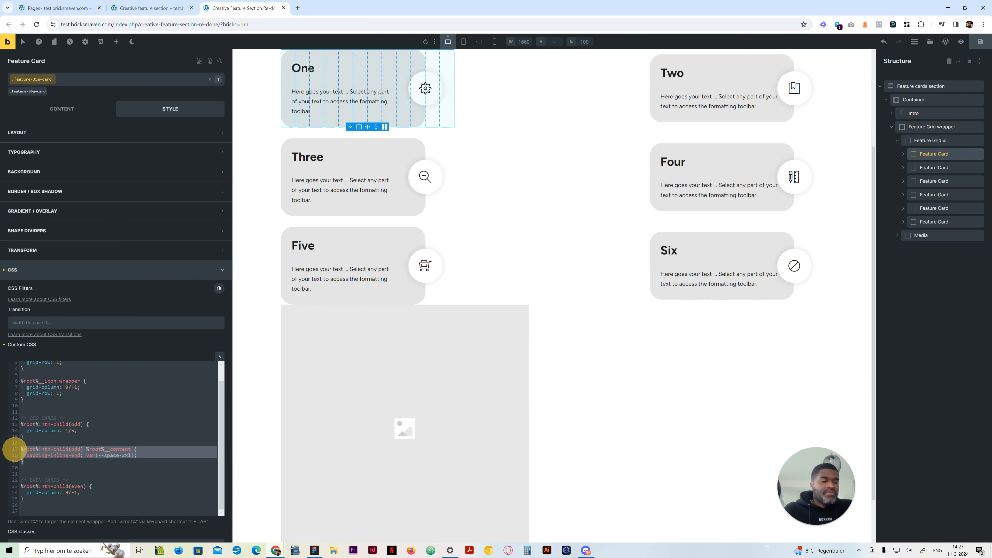
pyautogui.hotkey('ctrl', 'c')
pyautogui.click(38, 466)
pyautogui.press('Return')
pyautogui.hotkey('ctrl', 'v')
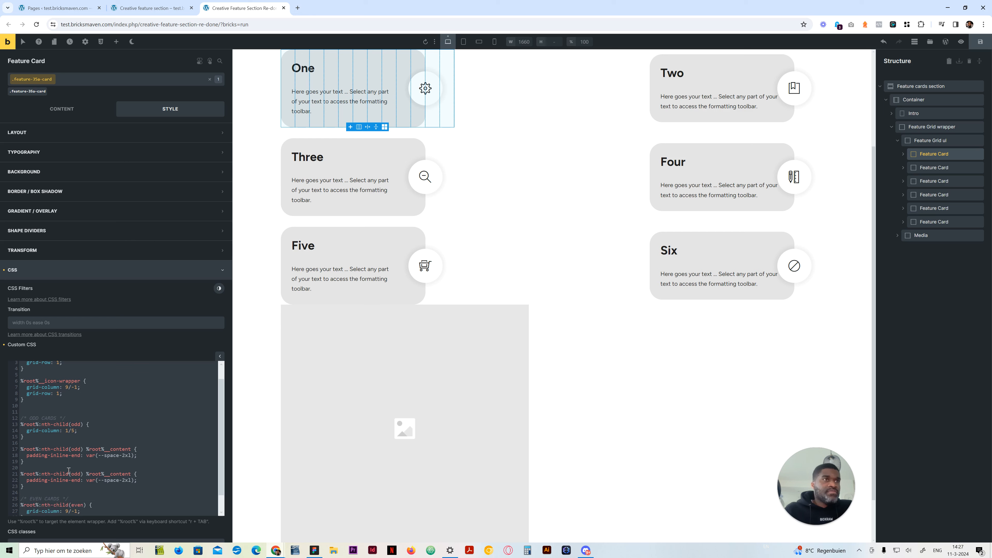
pyautogui.moveTo(62, 487); pyautogui.dragTo(18, 472)
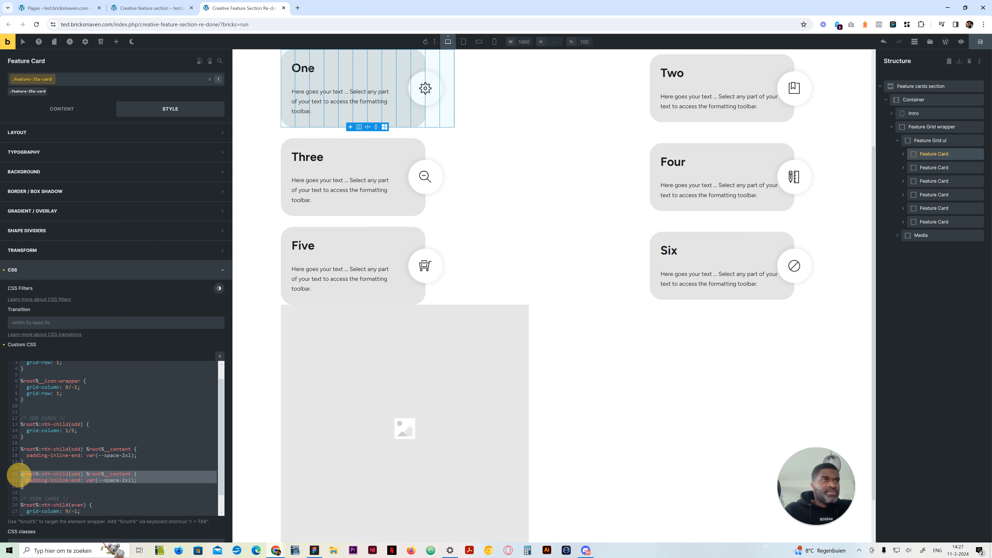
pyautogui.press('BackSpace')
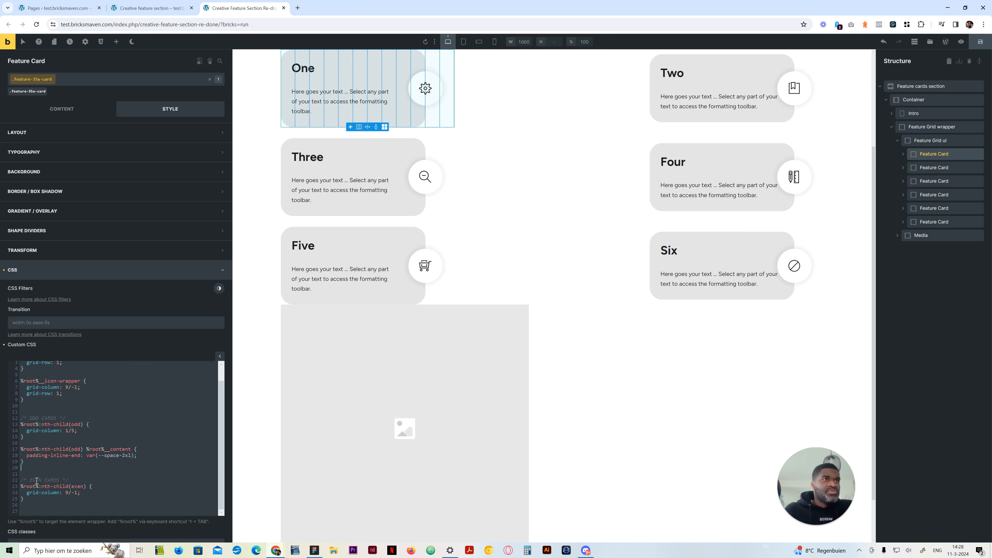
# Paste the copied rule below the even-card rule, retarget it to nth-child(even) and change its property to padding-inline-start
pyautogui.hotkey('ctrl', 'v')
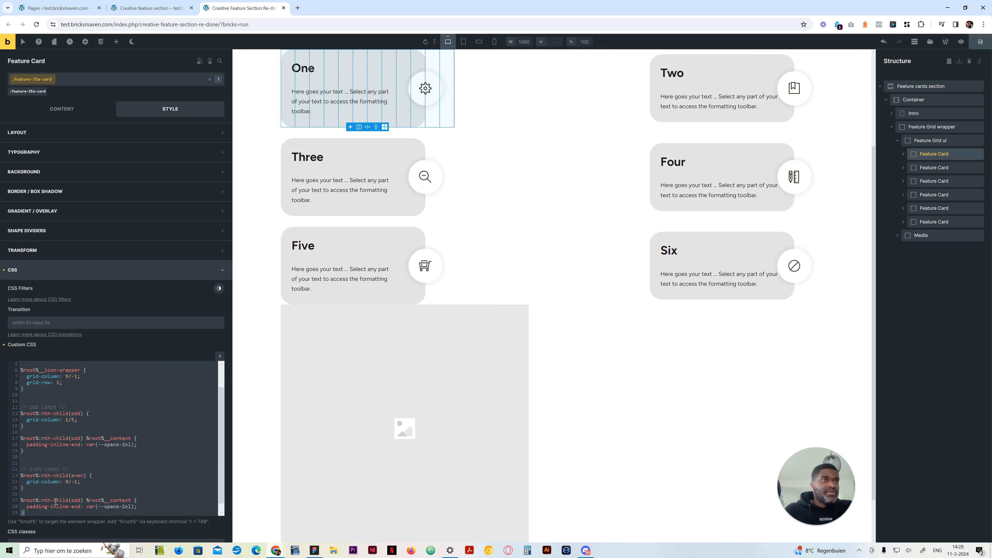
pyautogui.doubleClick(78, 500)
pyautogui.write('eve')
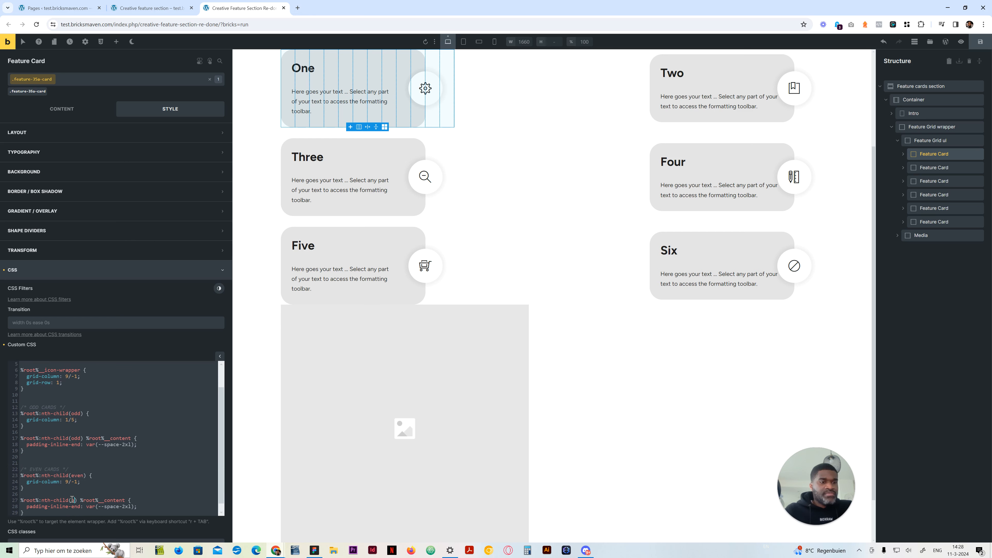
pyautogui.write('n')
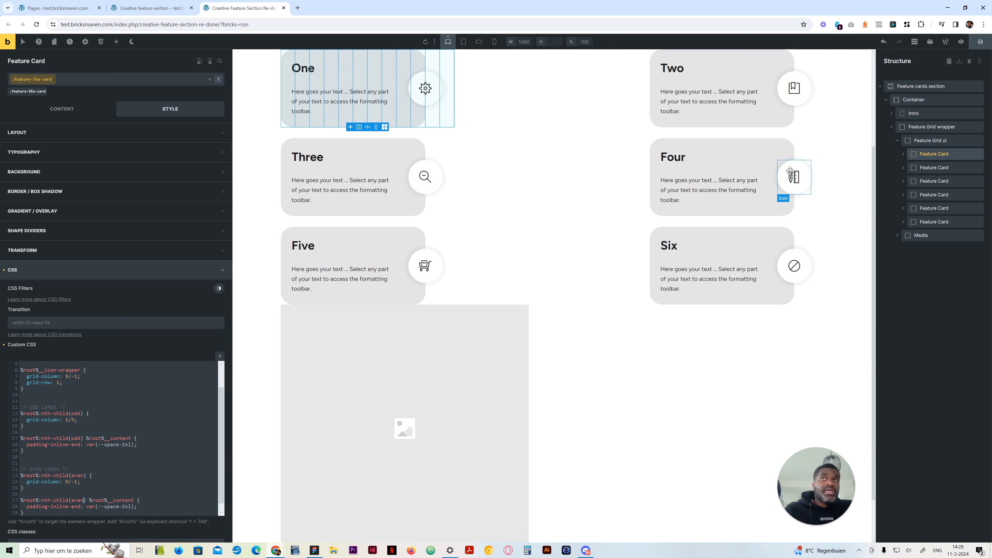
pyautogui.doubleClick(78, 506)
pyautogui.write('start')
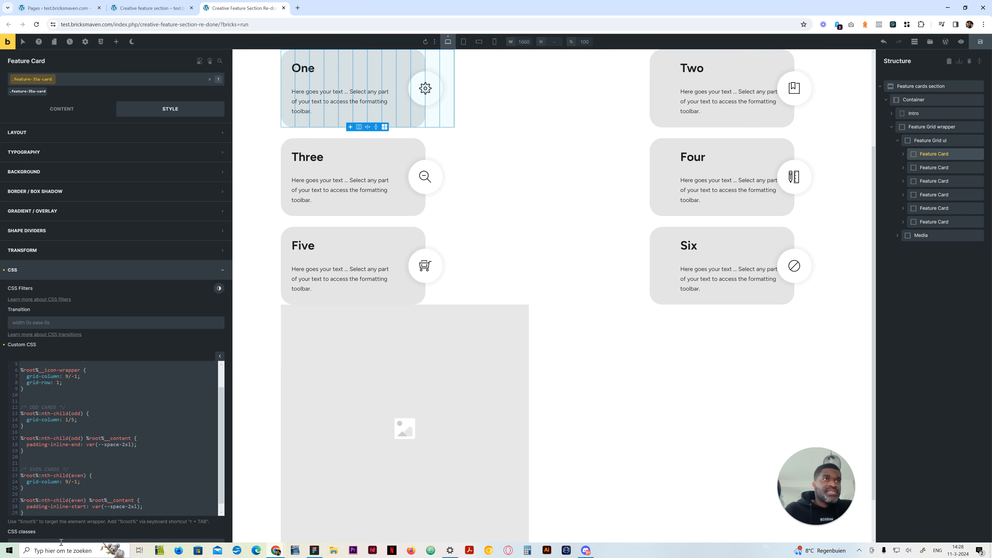
pyautogui.scroll(-1, 70, 505)
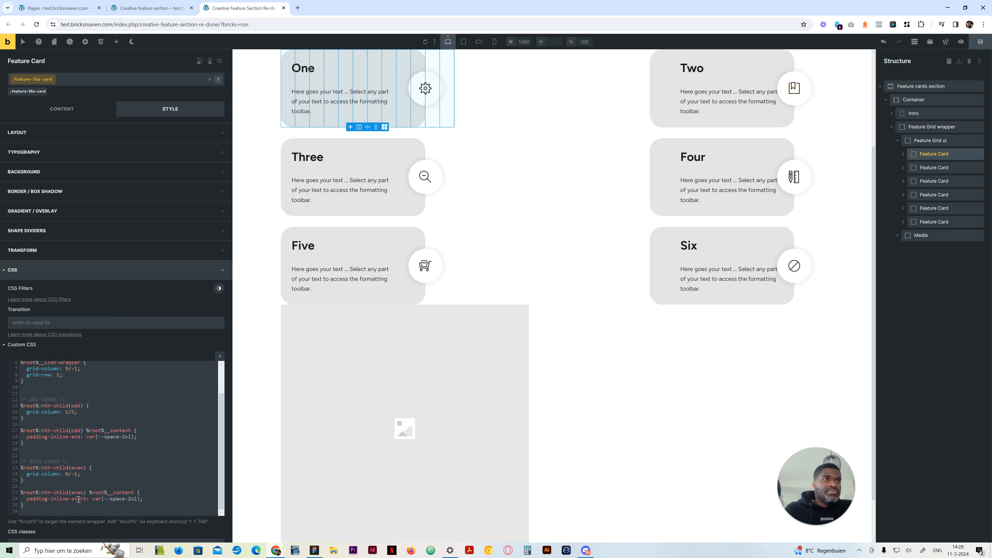
pyautogui.scroll(-2, 70, 502)
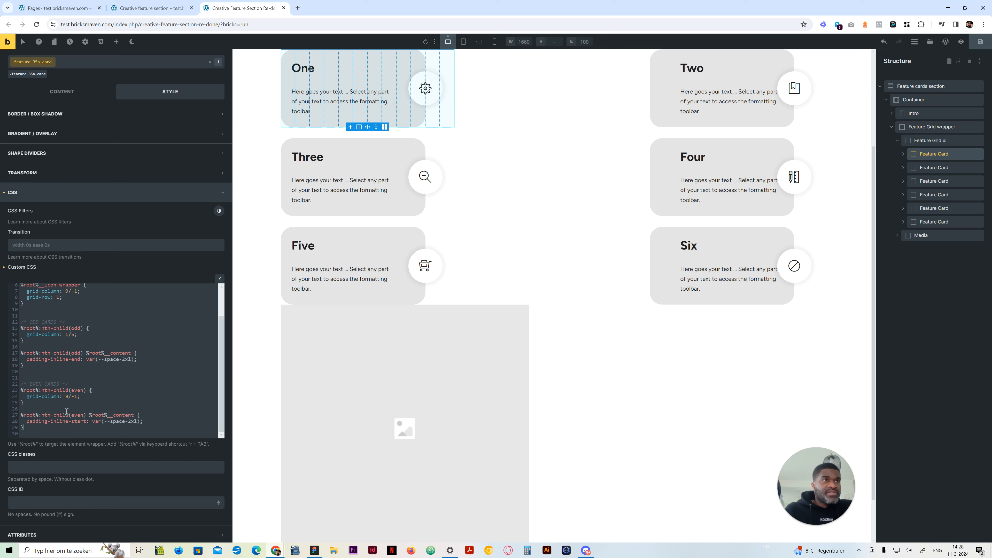
pyautogui.scroll(2, 67, 412)
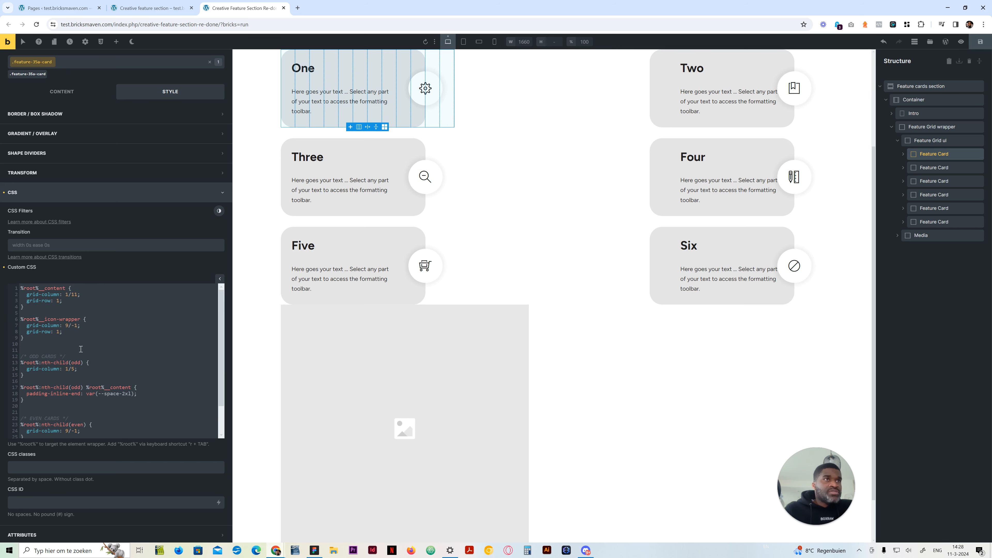
pyautogui.scroll(-3, 81, 349)
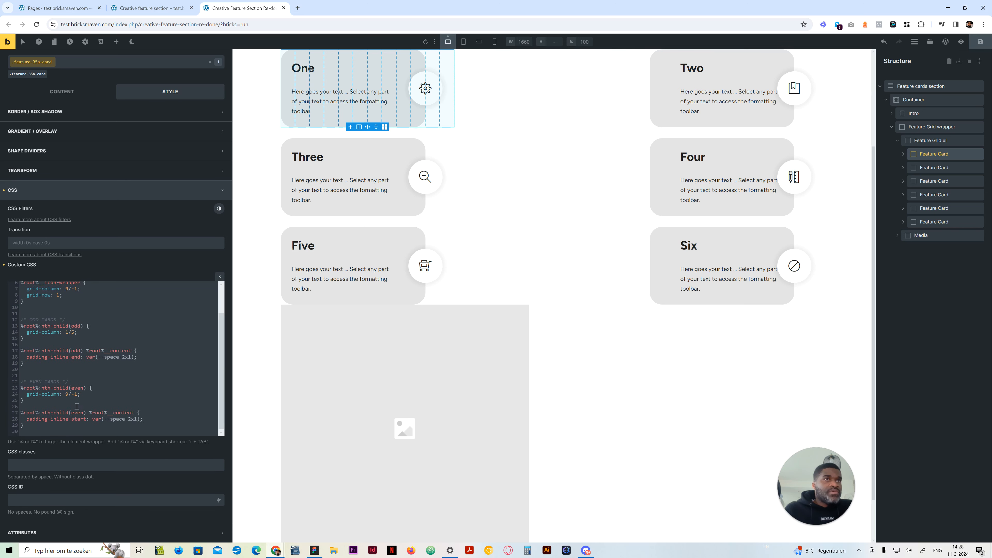
# Copy grid-column: 1/11 from the %root%__content rule into the even cards' content rule, above its padding declaration
pyautogui.click(143, 414)
pyautogui.press('Return')
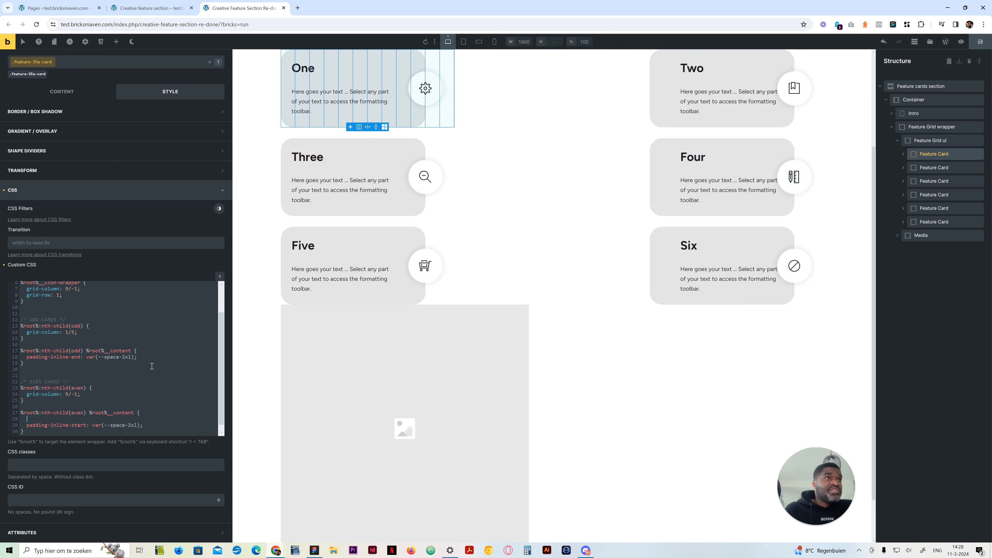
pyautogui.scroll(3, 104, 362)
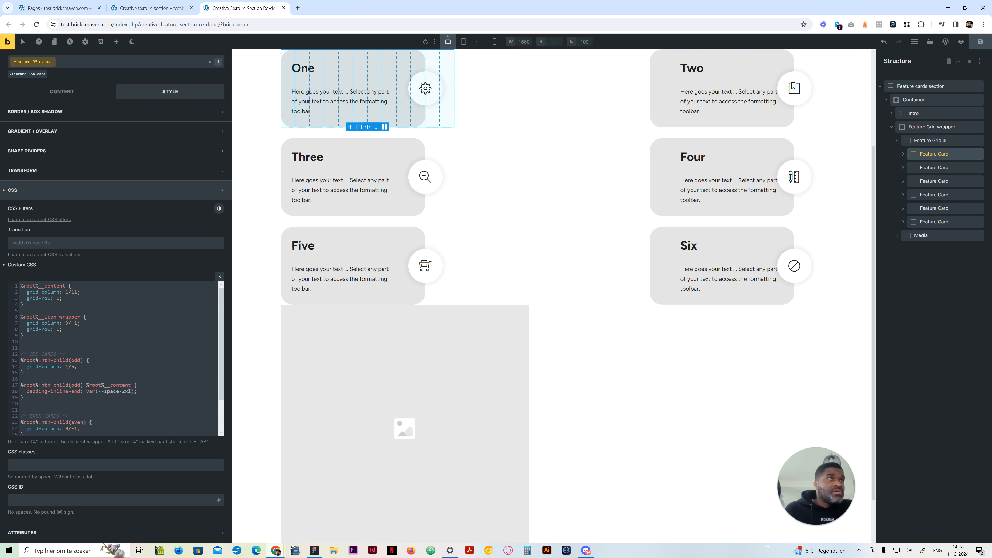
pyautogui.moveTo(81, 292); pyautogui.dragTo(27, 292)
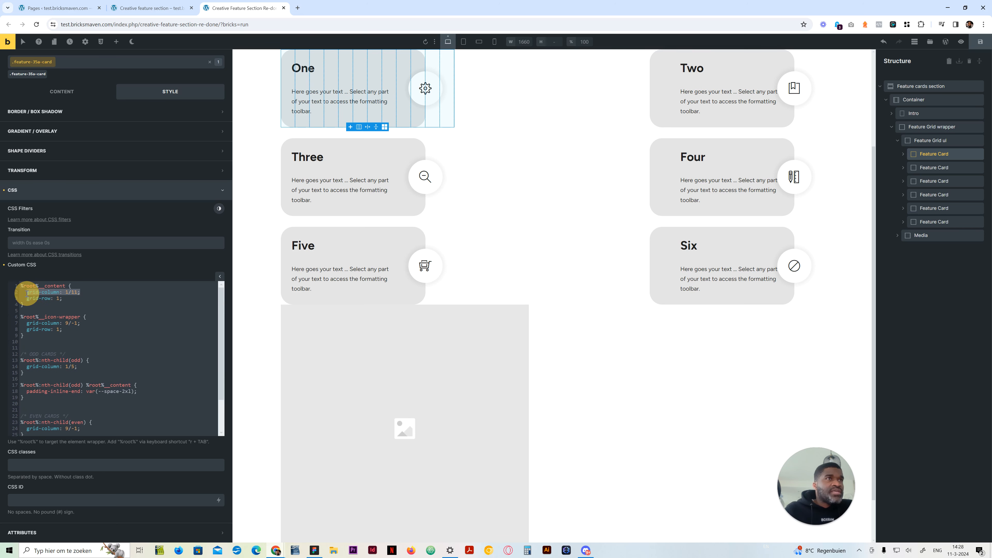
pyautogui.scroll(-3, 97, 402)
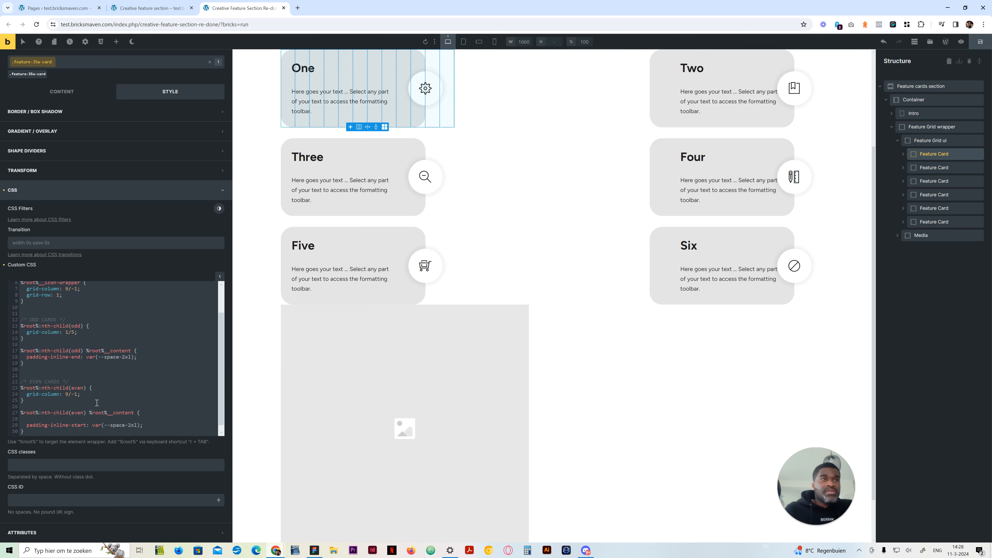
pyautogui.click(67, 412)
pyautogui.hotkey('ctrl', 'v')
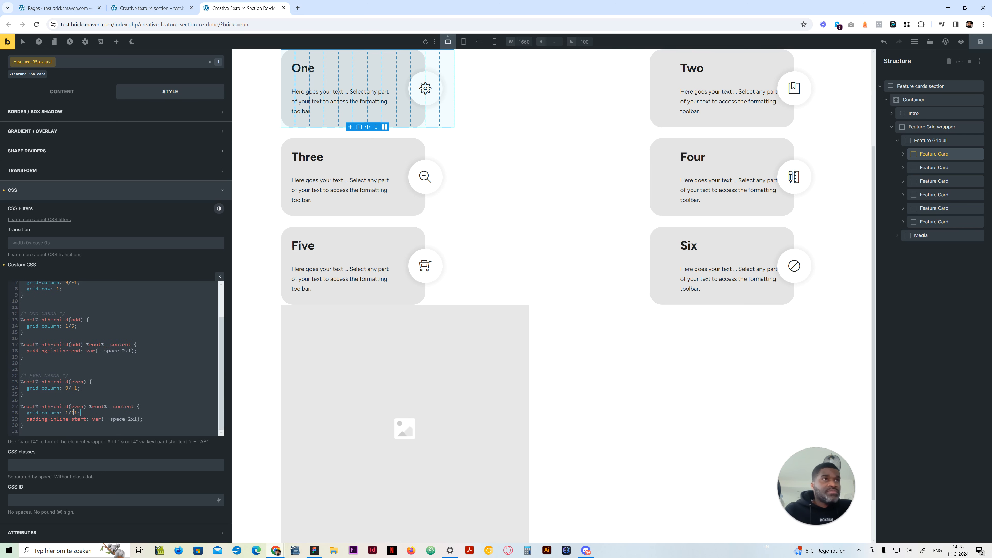
# Change the even content rule's grid-column to 3/-1, trying start lines 4 and 5 along the way
pyautogui.moveTo(77, 413); pyautogui.dragTo(71, 413)
pyautogui.click(69, 412)
pyautogui.write('-1')
pyautogui.click(65, 413)
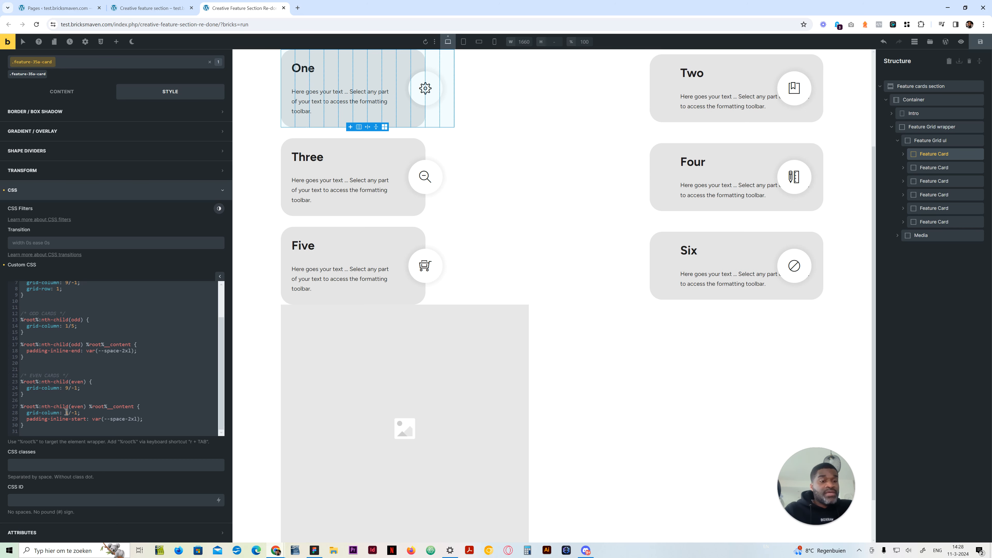
pyautogui.write('4')
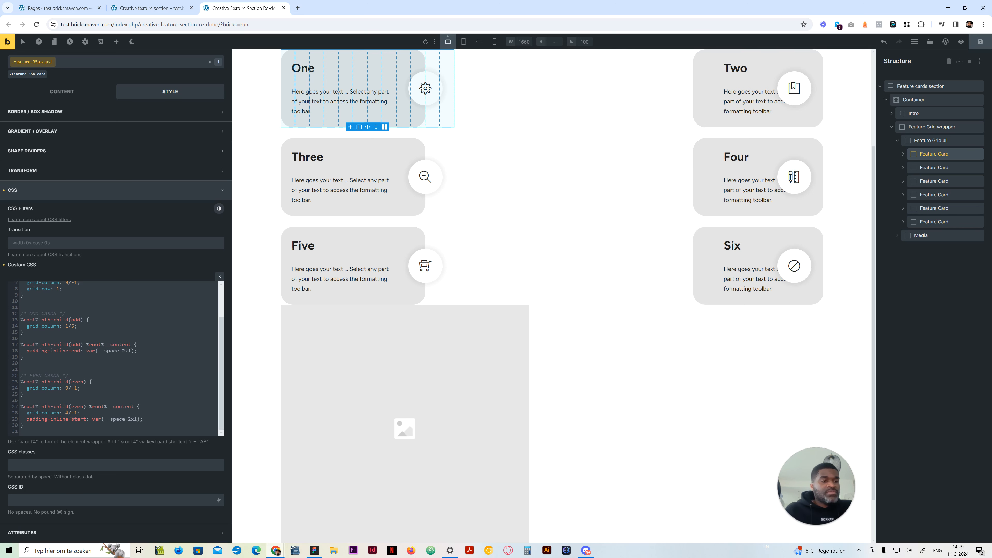
pyautogui.press('BackSpace')
pyautogui.write('5')
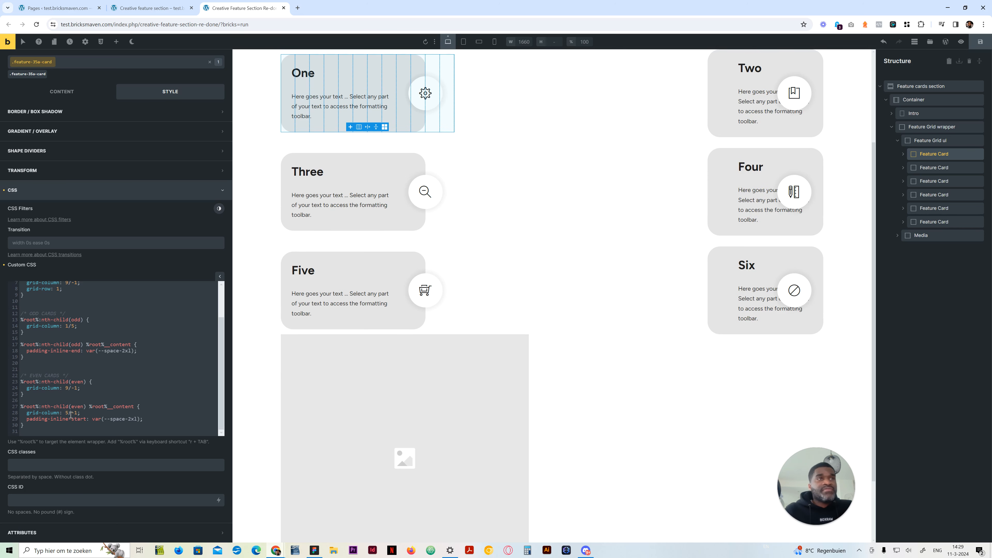
pyautogui.press('BackSpace')
pyautogui.write('3')
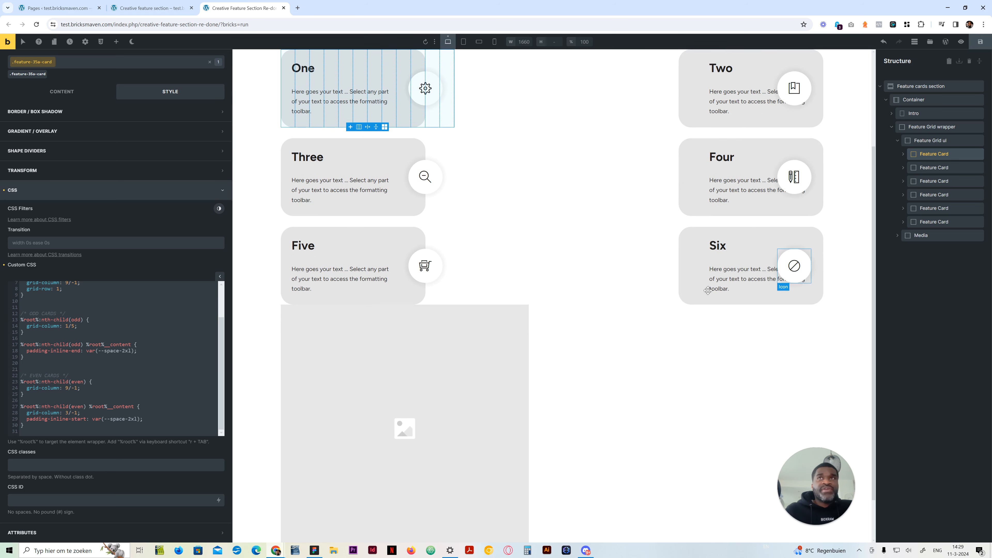
# Duplicate the even content rule below itself and retarget the copy to %root%:nth-child(even) %root%__icon-wrapper
pyautogui.moveTo(41, 428); pyautogui.dragTo(20, 409)
pyautogui.hotkey('ctrl', 'c')
pyautogui.press('Right')
pyautogui.press('Return')
pyautogui.press('Return')
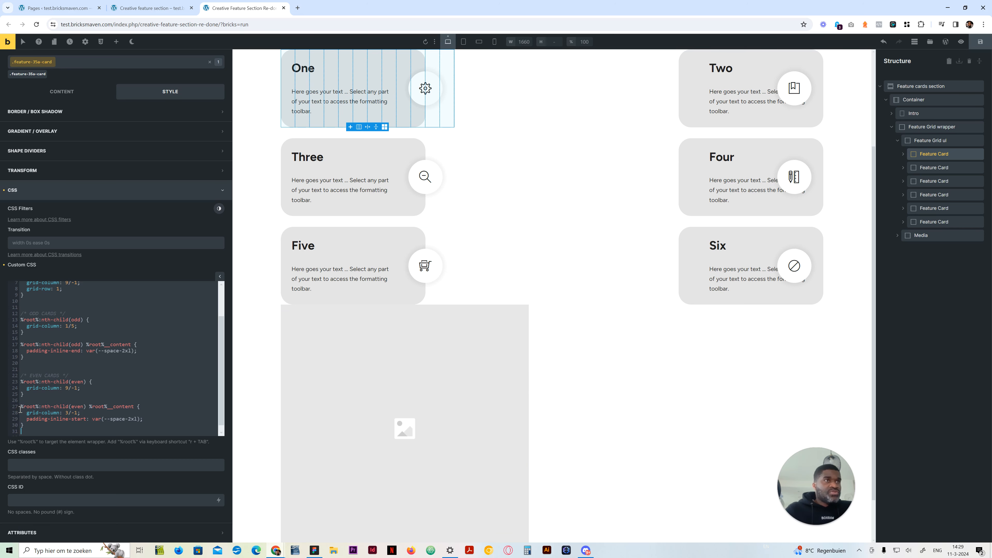
pyautogui.hotkey('ctrl', 'v')
pyautogui.scroll(-1, 100, 399)
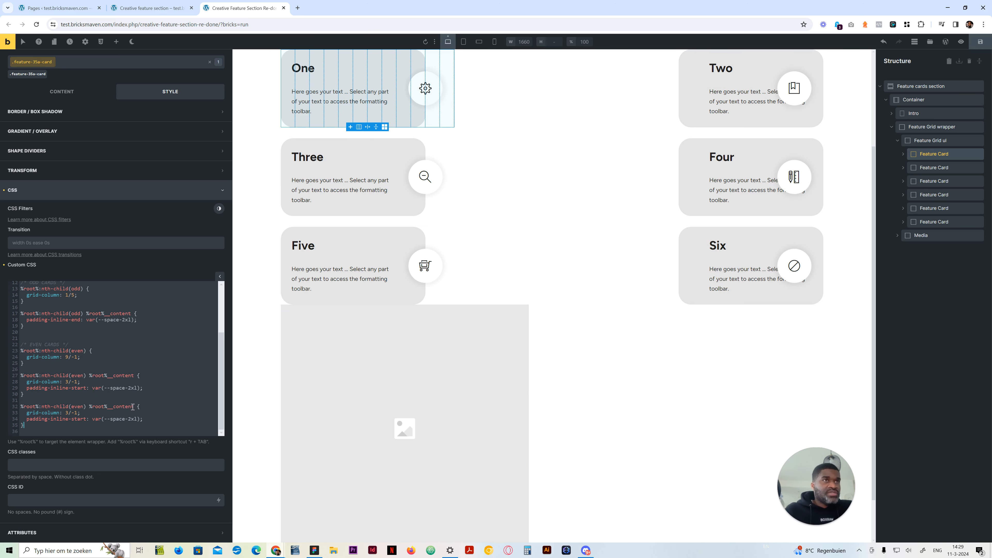
pyautogui.moveTo(133, 407); pyautogui.dragTo(114, 407)
pyautogui.press('BackSpace')
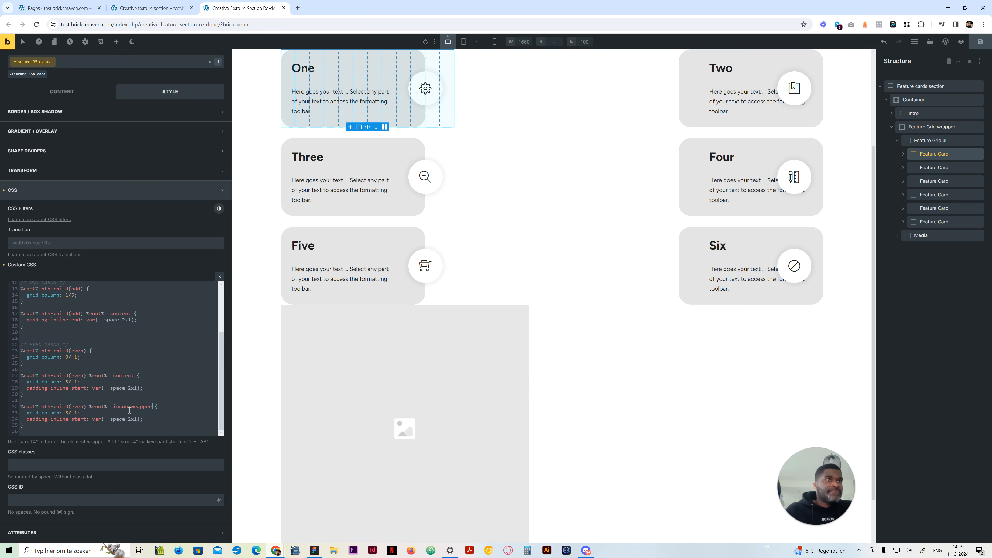
pyautogui.click(119, 408)
pyautogui.press('BackSpace')
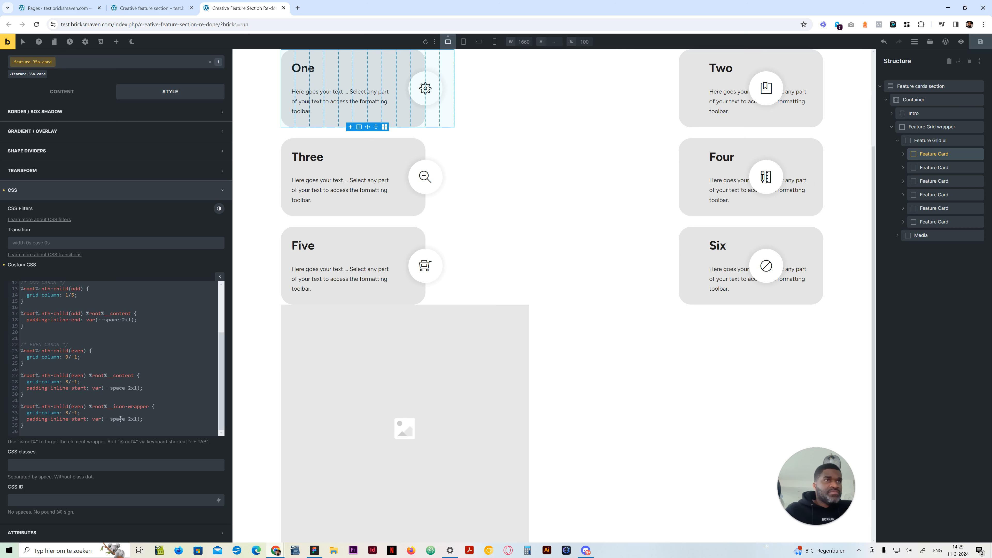
# Remove the padding-inline-start declaration from the even icon-wrapper rule and set its grid-column to 1/4
pyautogui.moveTo(142, 419); pyautogui.dragTo(1, 421)
pyautogui.press('BackSpace')
pyautogui.press('BackSpace')
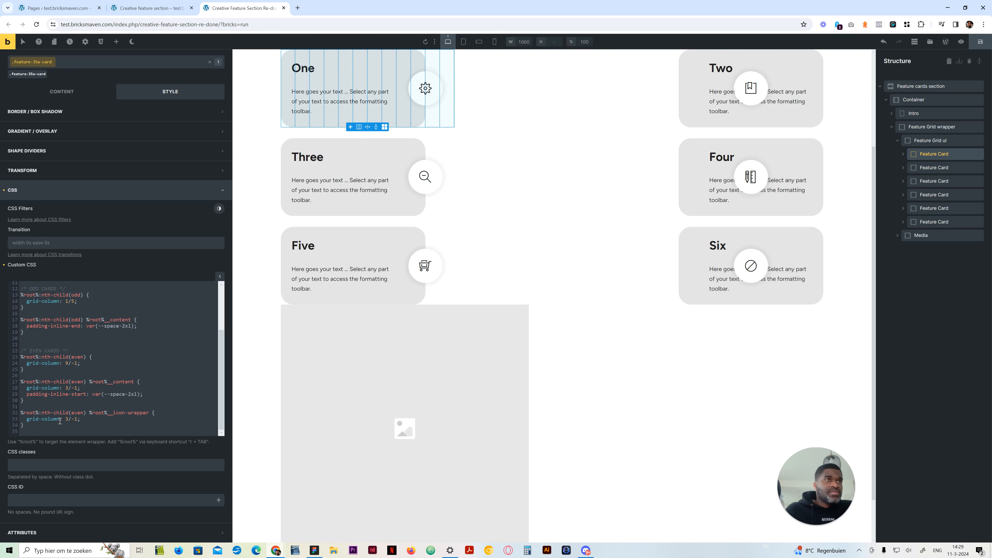
pyautogui.click(69, 419)
pyautogui.press('BackSpace')
pyautogui.write('1')
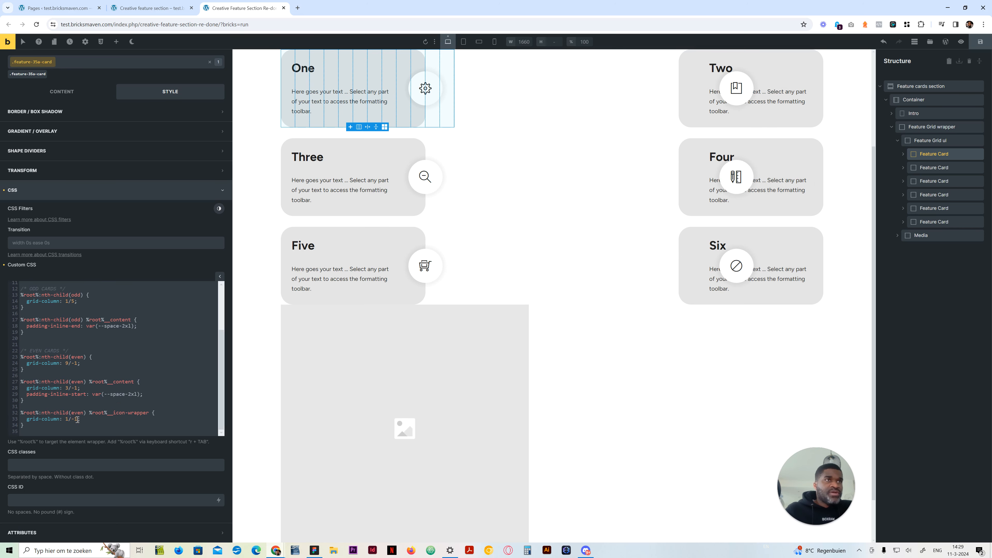
pyautogui.click(73, 419)
pyautogui.moveTo(72, 419); pyautogui.dragTo(77, 419)
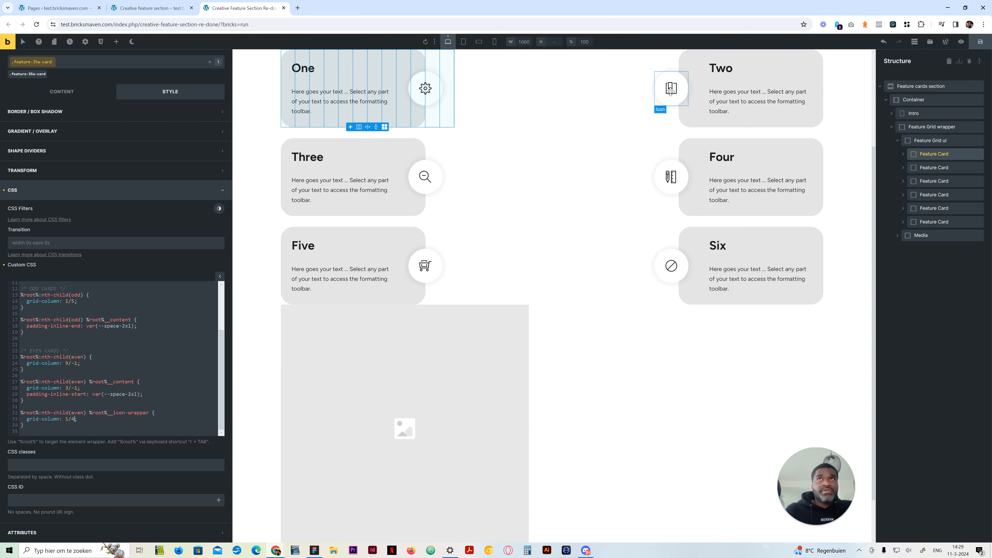
# Examine the content block and grid columns of feature card Two on the canvas
pyautogui.click(935, 155)
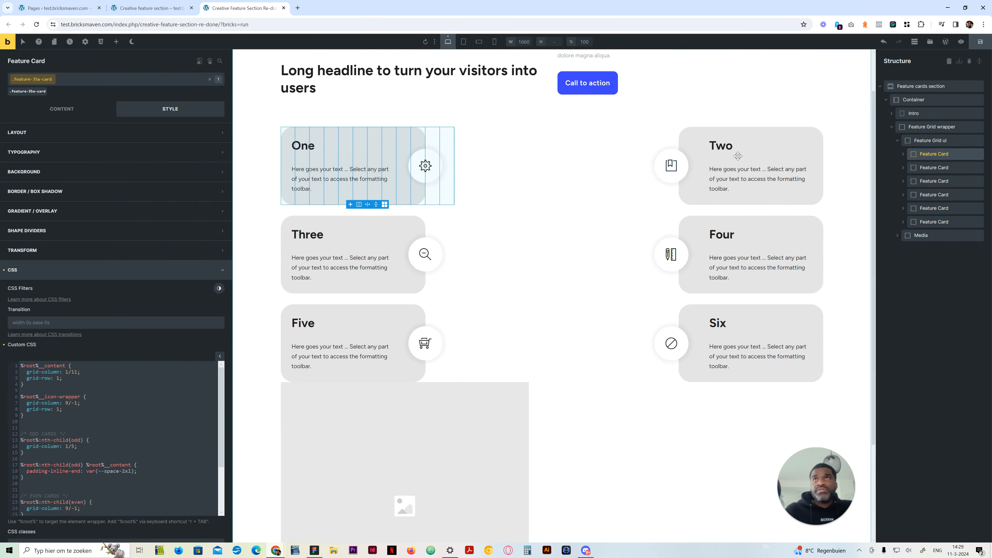
pyautogui.click(773, 131)
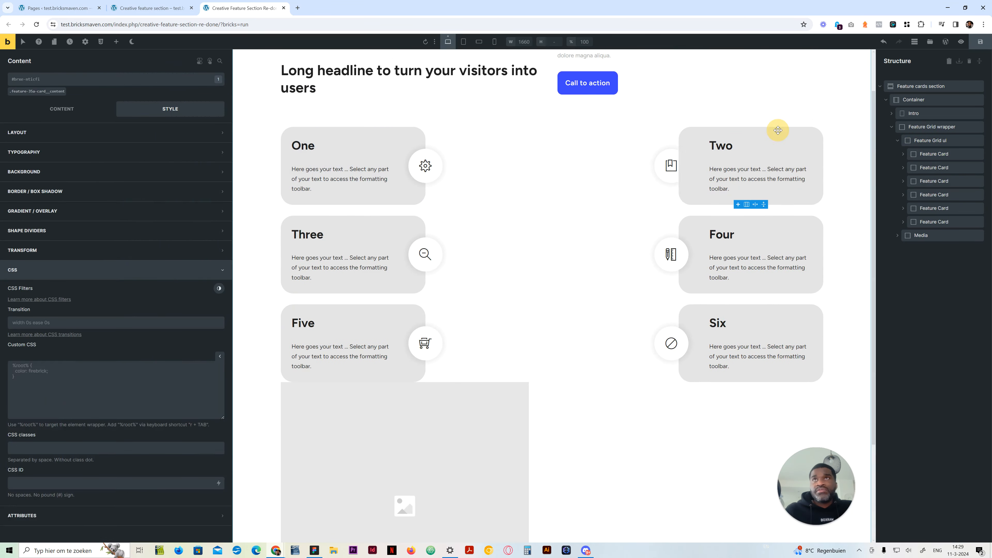
pyautogui.click(670, 130)
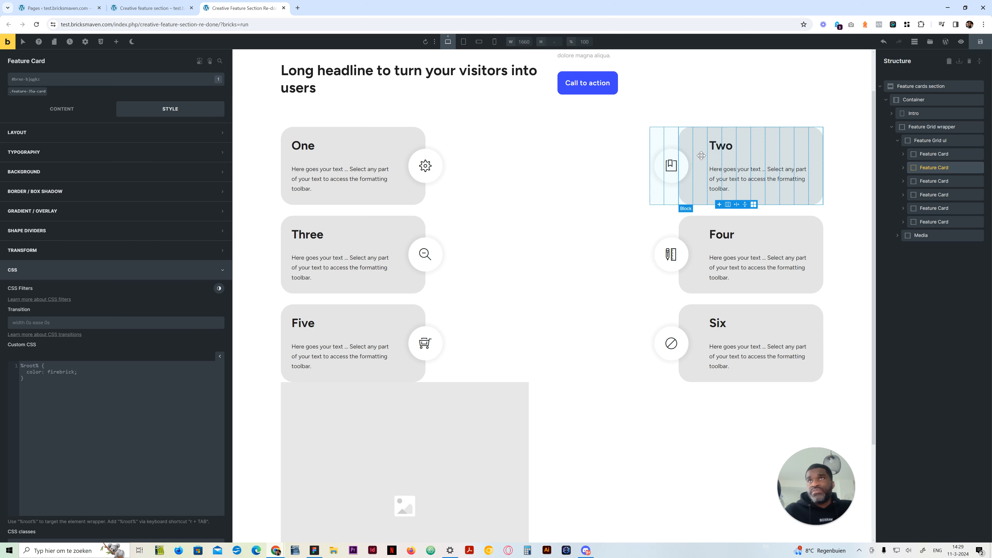
# Reselect the first feature card and set the inline padding of both even and odd content rules to var(--space-xl)
pyautogui.click(933, 154)
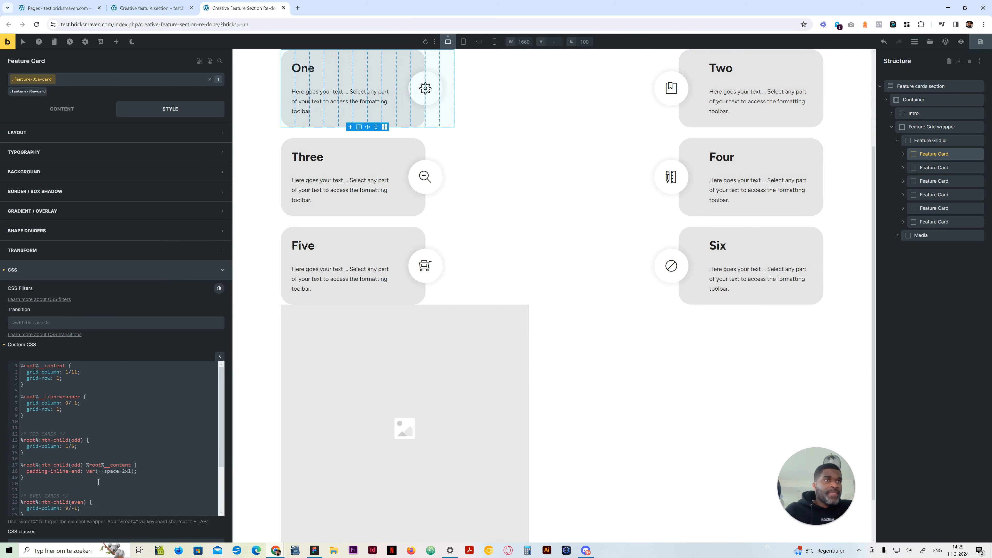
pyautogui.scroll(-4, 130, 484)
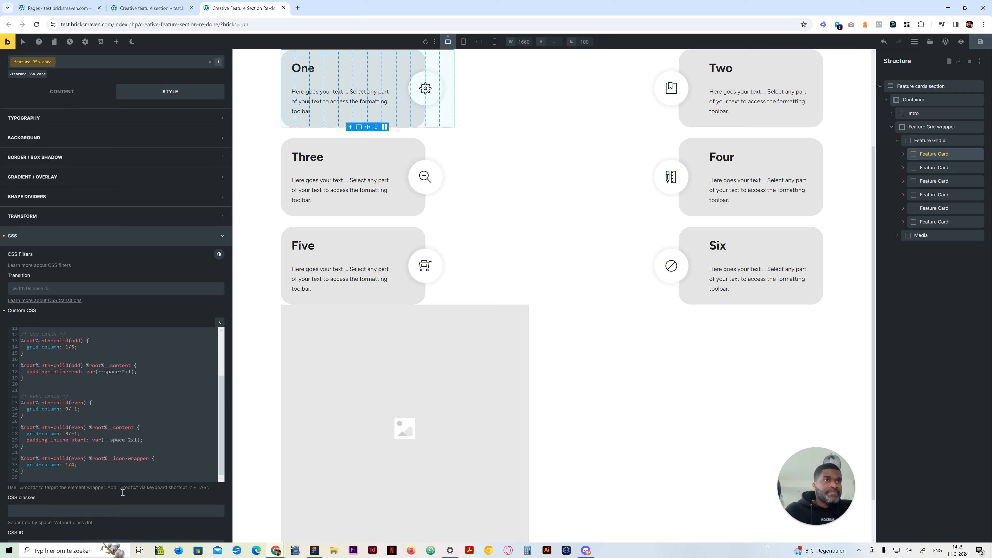
pyautogui.click(131, 435)
pyautogui.press('BackSpace')
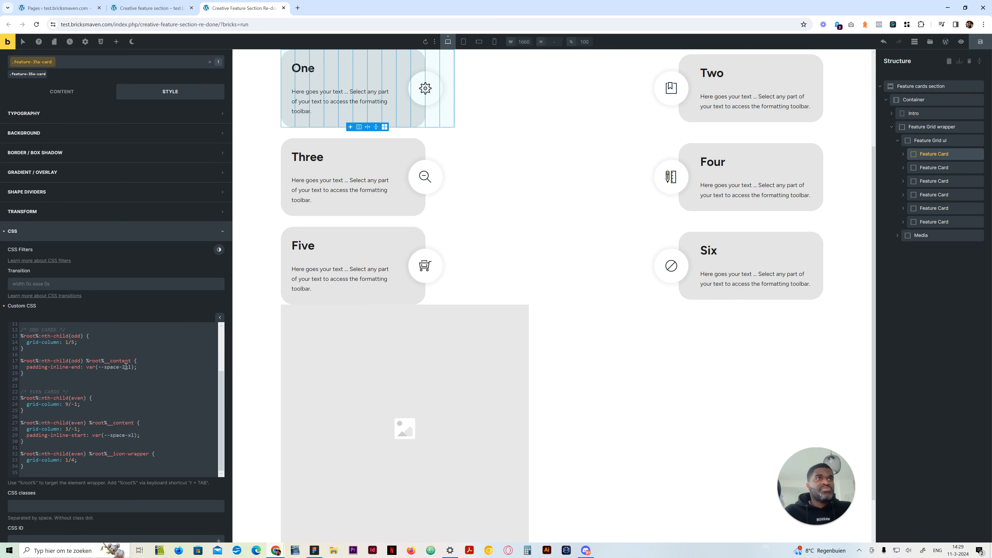
pyautogui.click(125, 367)
pyautogui.press('BackSpace')
pyautogui.scroll(3, 434, 339)
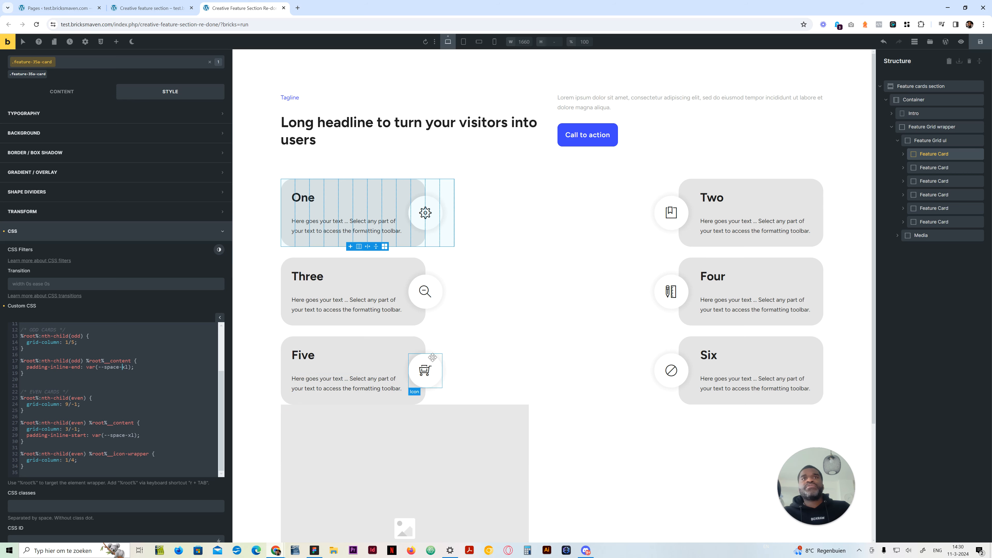
# Compare the grid columns of cards Five and Six and the icon-wrapper overlap on cards One and Two
pyautogui.click(452, 343)
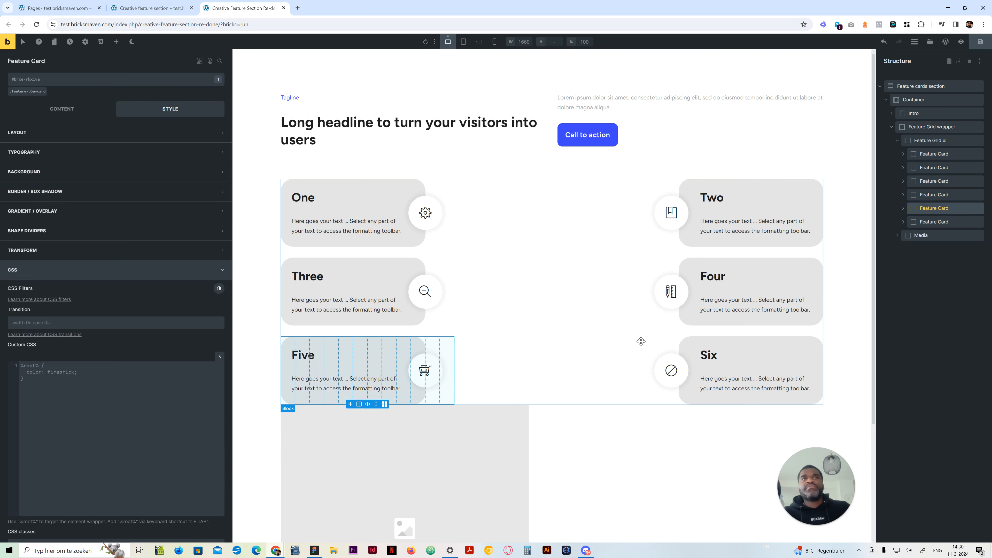
pyautogui.click(671, 340)
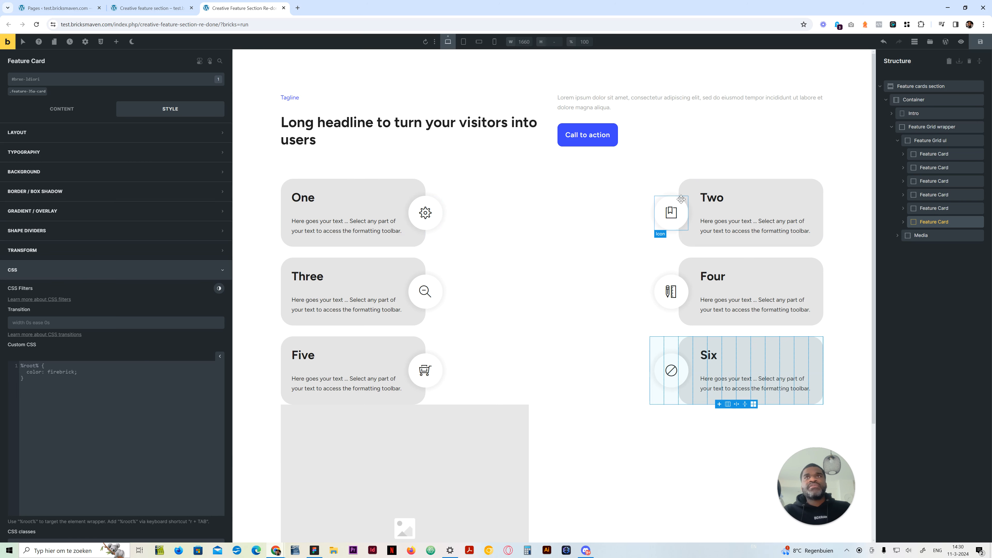
pyautogui.click(692, 196)
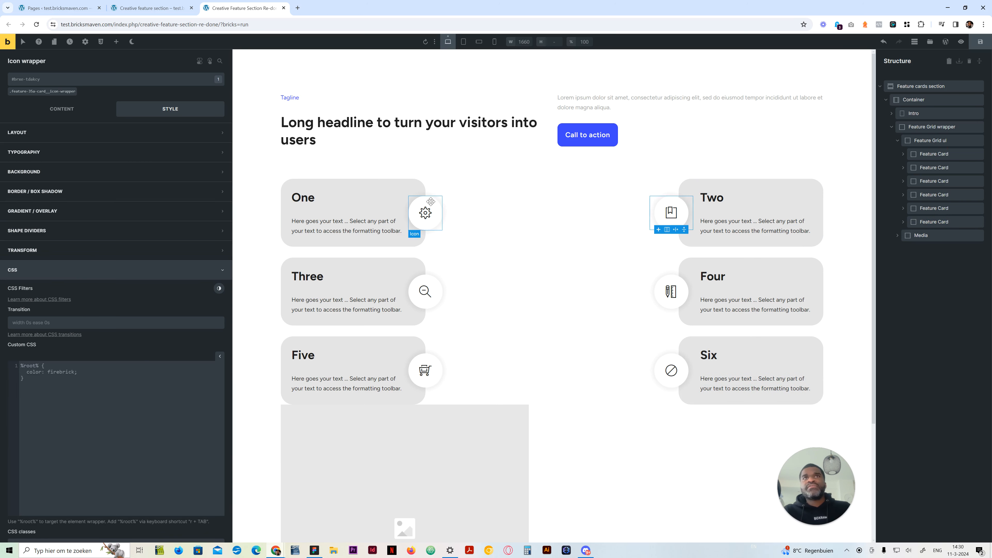
pyautogui.click(447, 197)
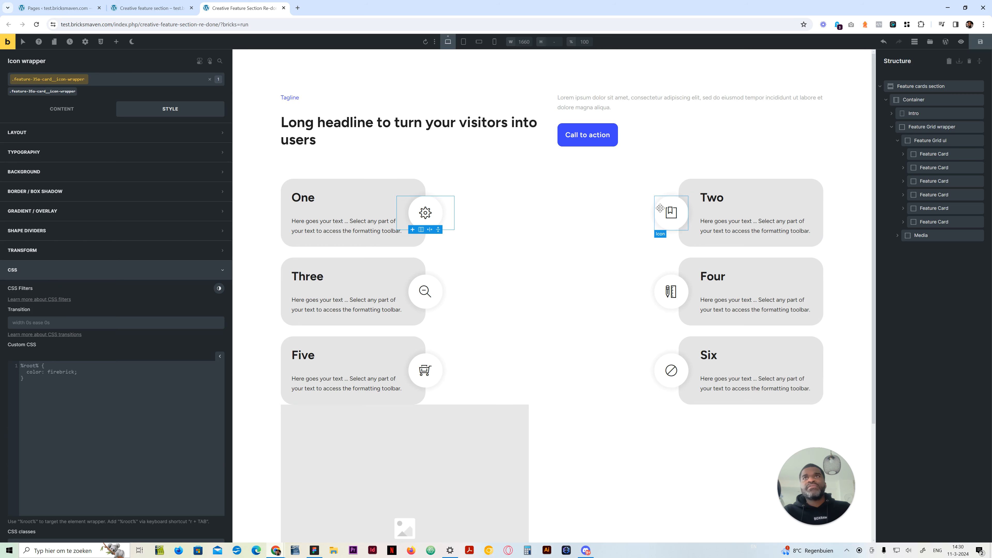
pyautogui.click(679, 199)
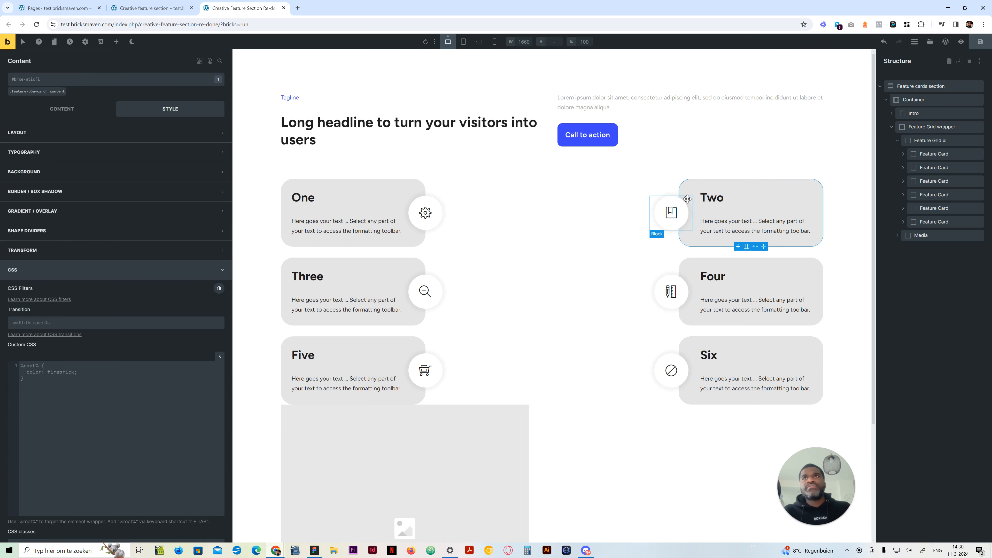
pyautogui.click(685, 201)
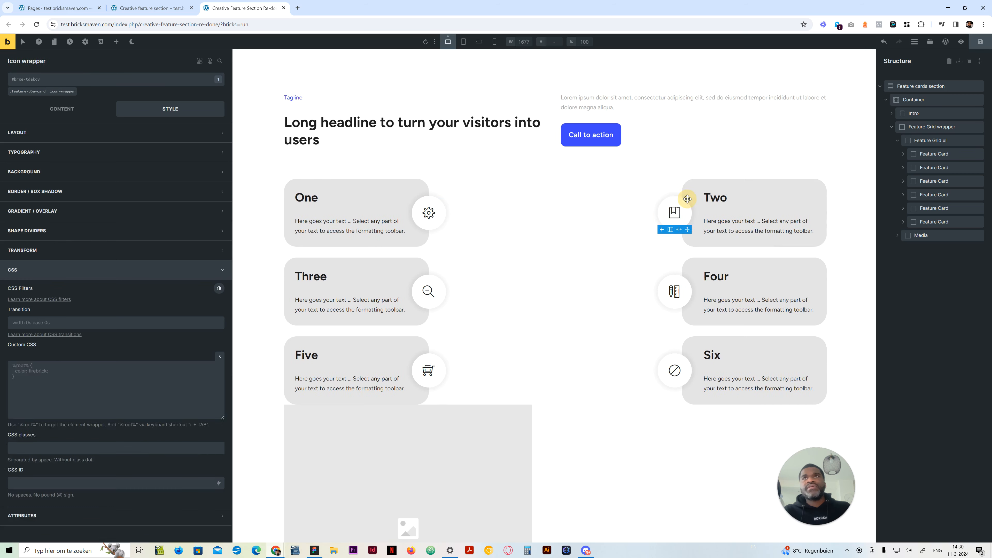
# Set the even cards' icon-wrapper grid-column to 1/5 in the first feature card's custom CSS
pyautogui.click(933, 153)
pyautogui.scroll(-3, 59, 472)
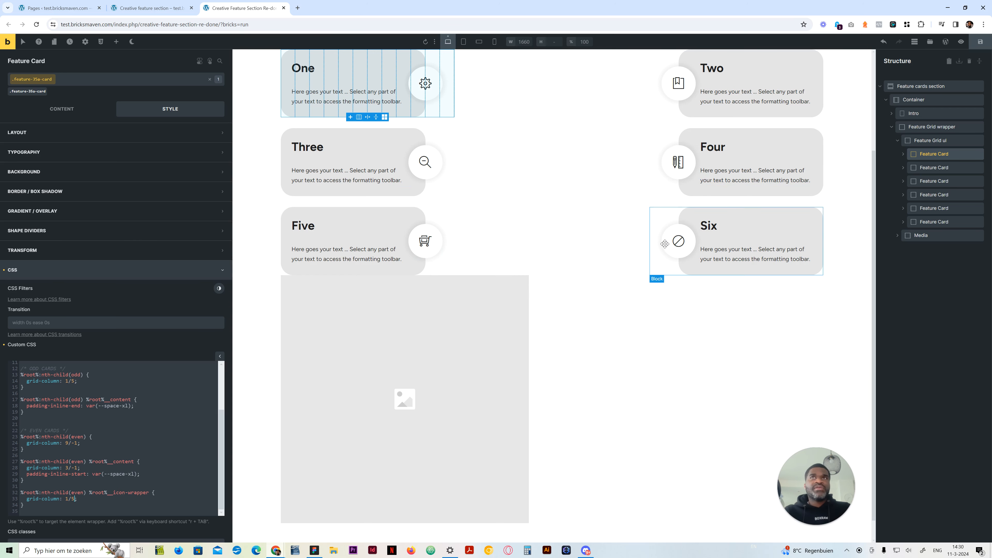
# Set the odd and even content rules' inline padding to var(--space-2xl) and save the page
pyautogui.click(123, 407)
pyautogui.write('2')
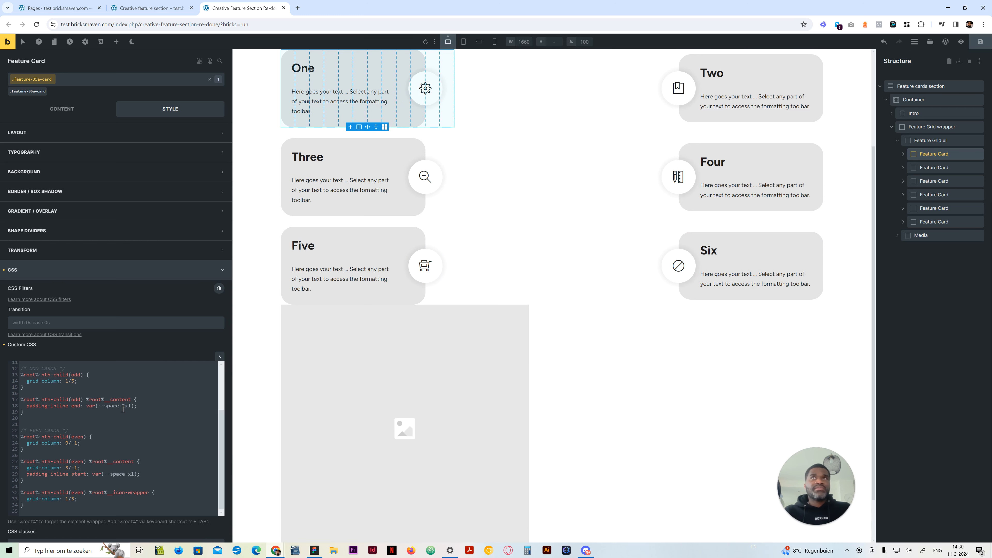
pyautogui.click(127, 475)
pyautogui.write('2')
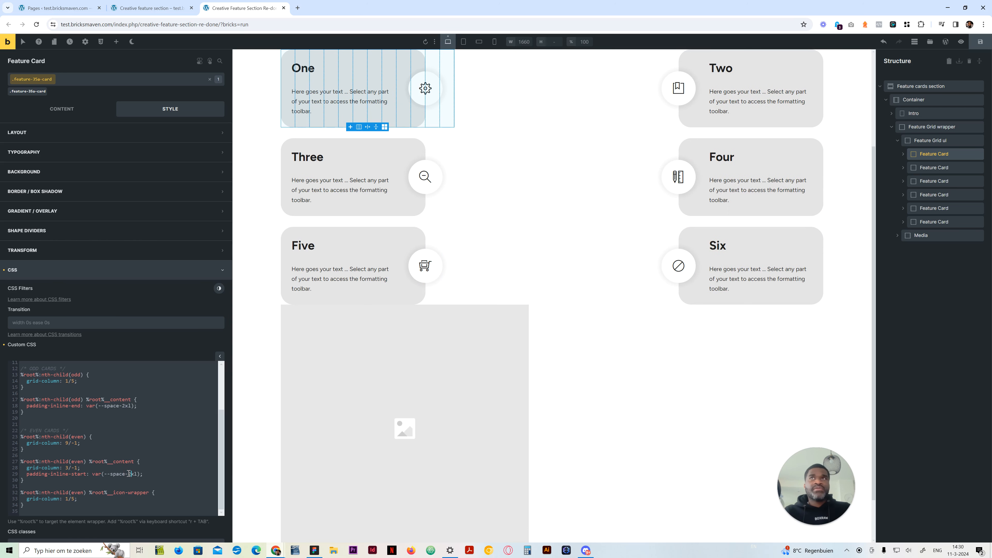
pyautogui.scroll(5, 543, 327)
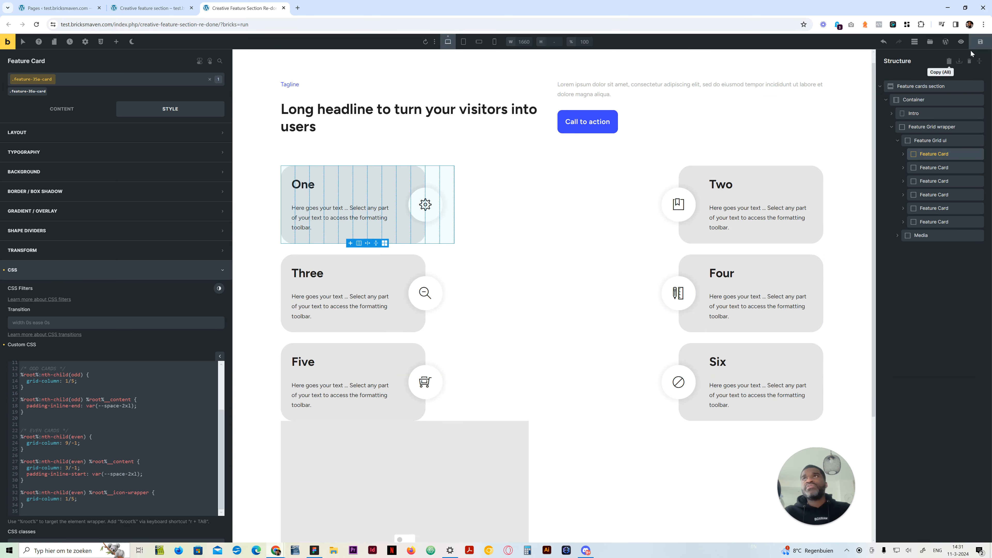
pyautogui.hotkey('ctrl', 's')
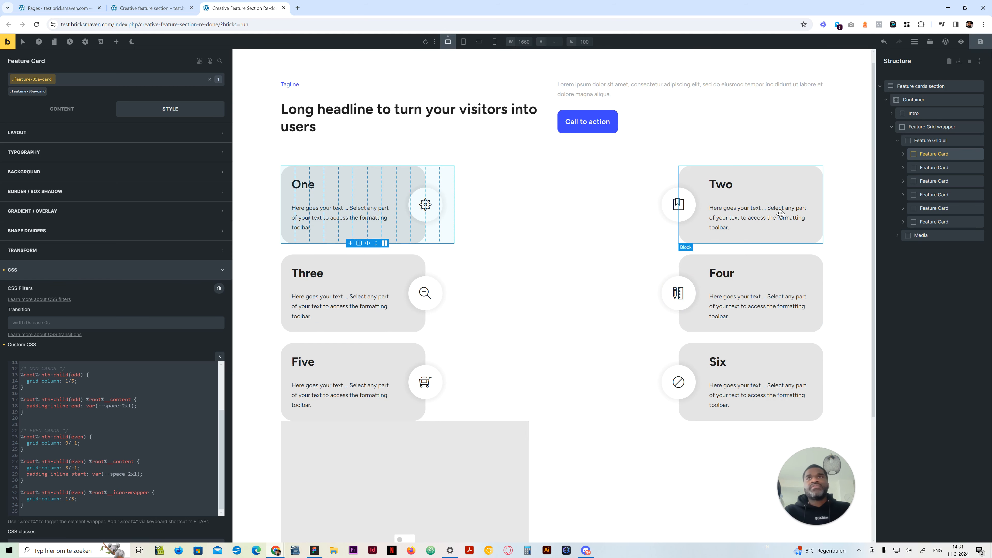
# Inspect the content class settings of card Two and compare the cards' spacing with the original creative feature section page
pyautogui.click(778, 176)
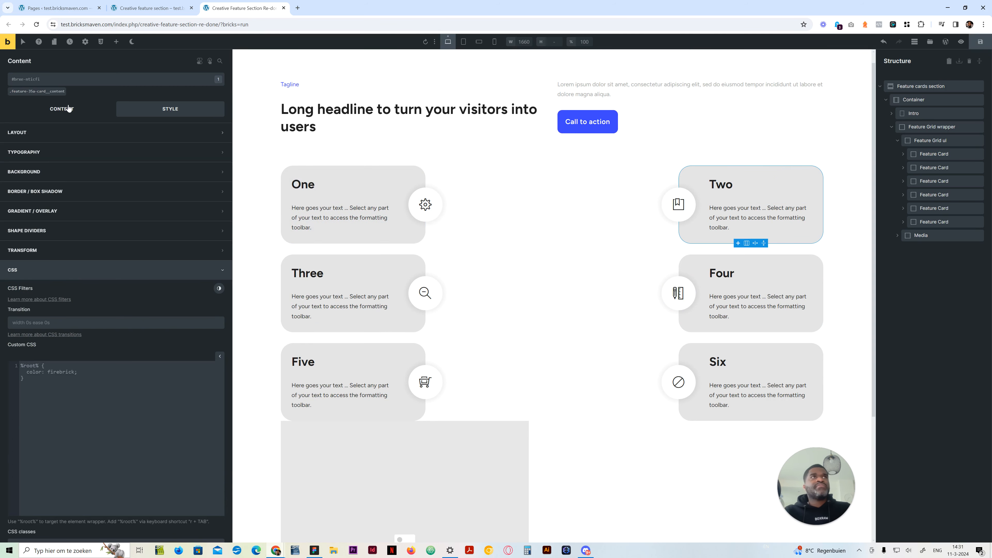
pyautogui.click(46, 92)
pyautogui.click(57, 109)
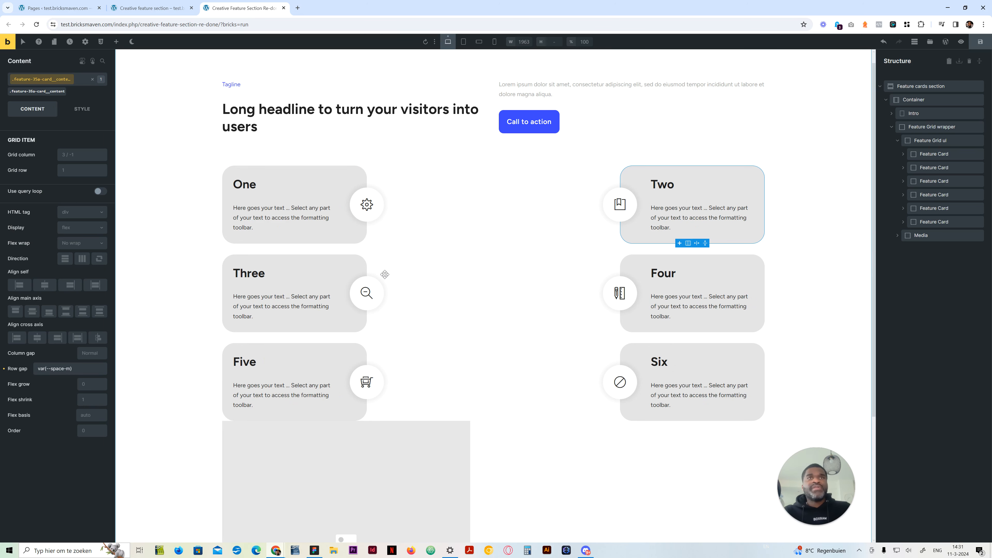
pyautogui.click(183, 5)
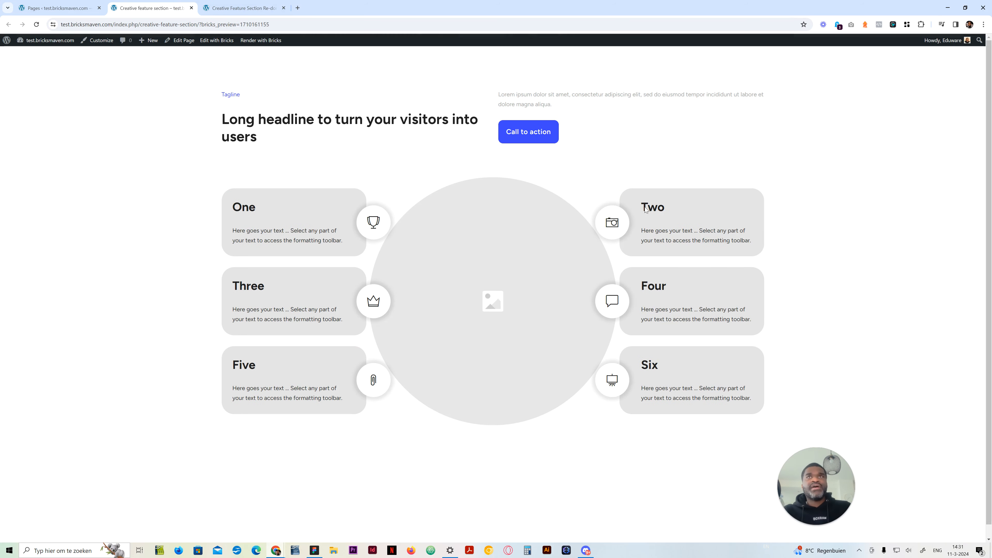
pyautogui.click(242, 8)
pyautogui.click(168, 6)
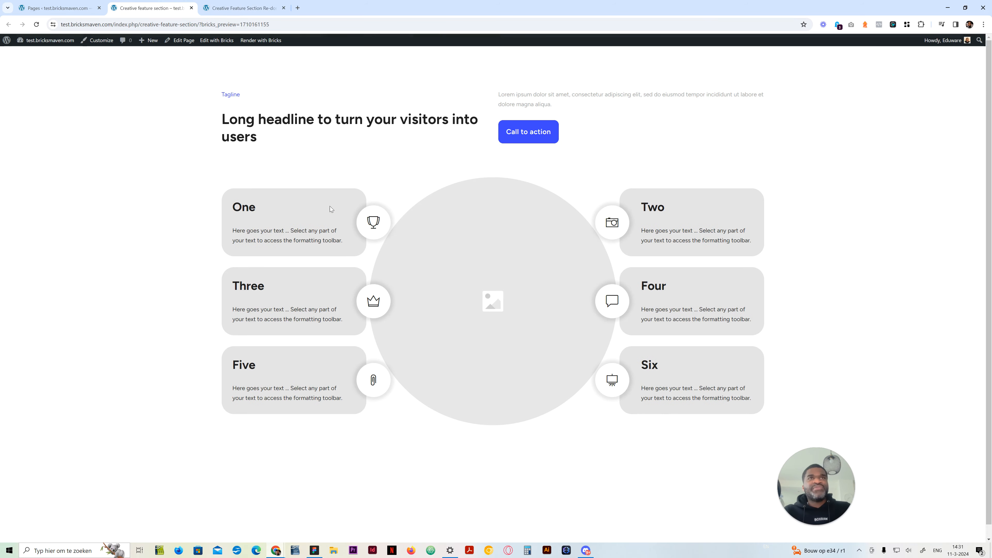
pyautogui.click(226, 5)
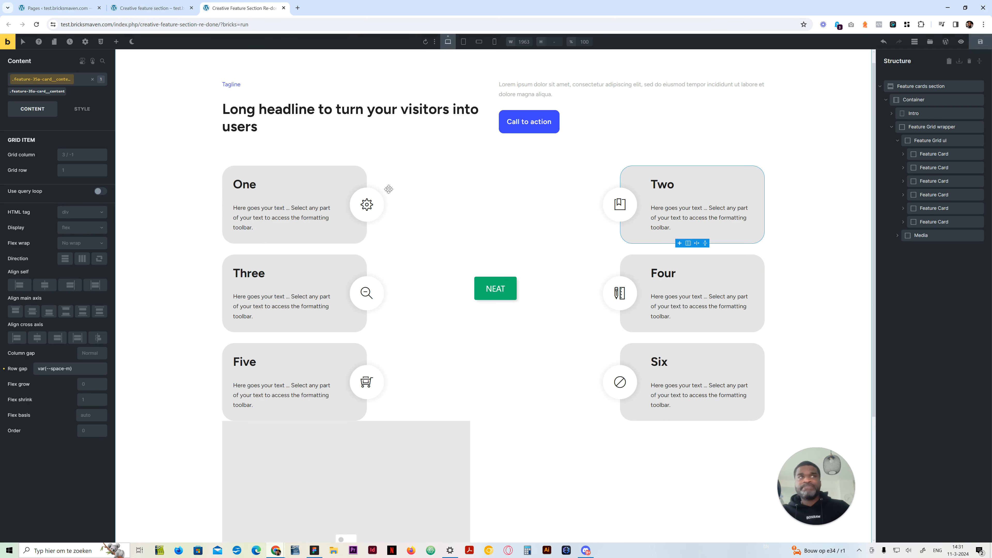
# Review the odd and even card rules in the sixth feature card's custom CSS
pyautogui.click(934, 222)
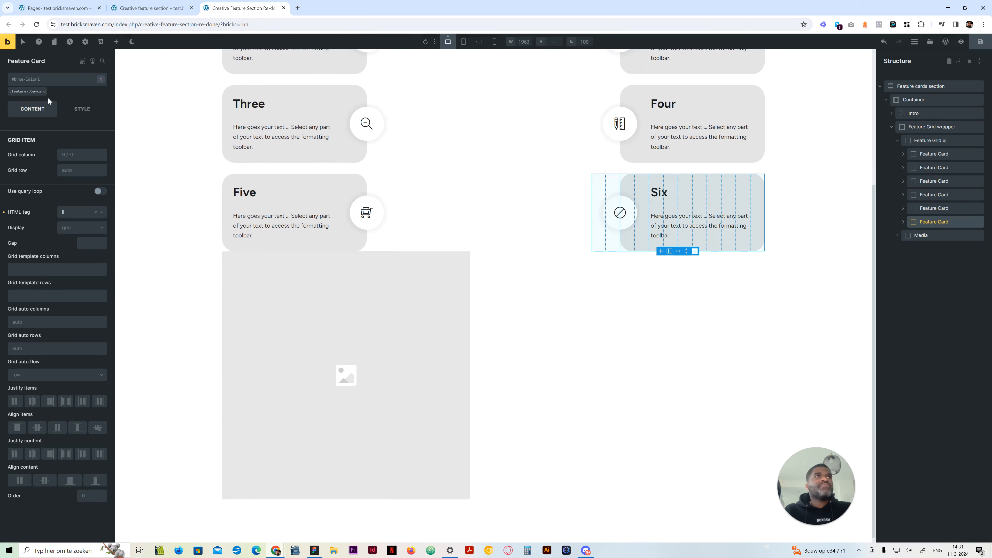
pyautogui.click(82, 112)
pyautogui.click(77, 405)
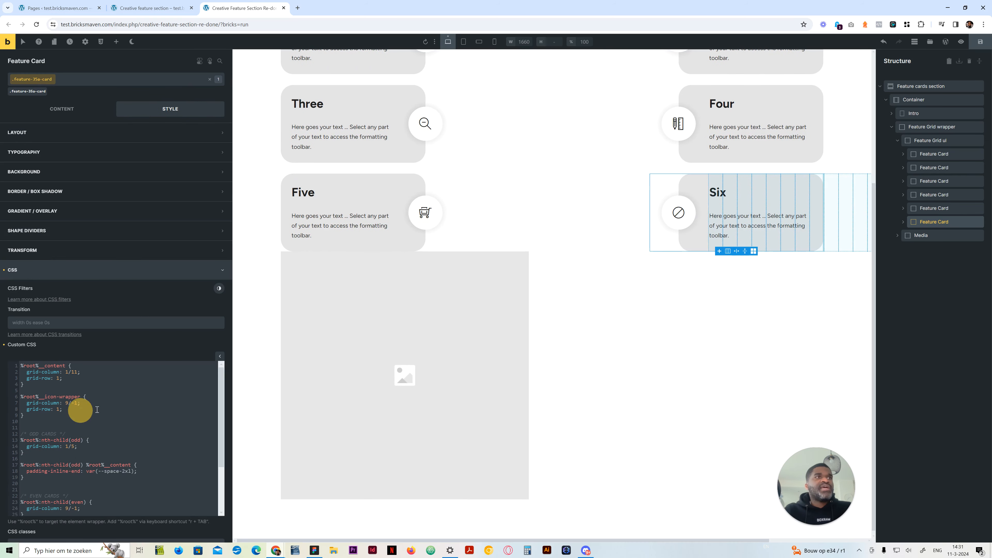
pyautogui.scroll(-3, 122, 412)
pyautogui.scroll(-2, 122, 413)
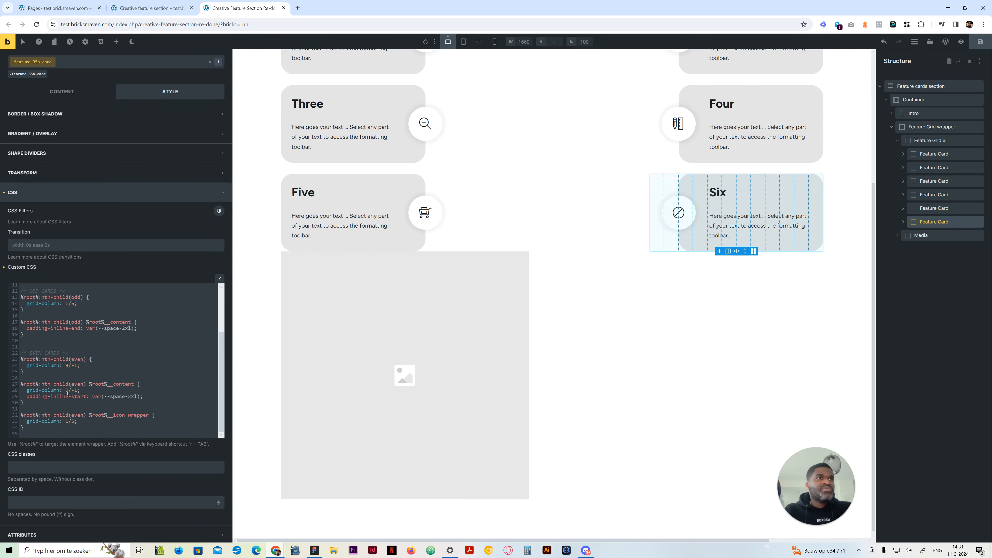
pyautogui.scroll(5, 612, 289)
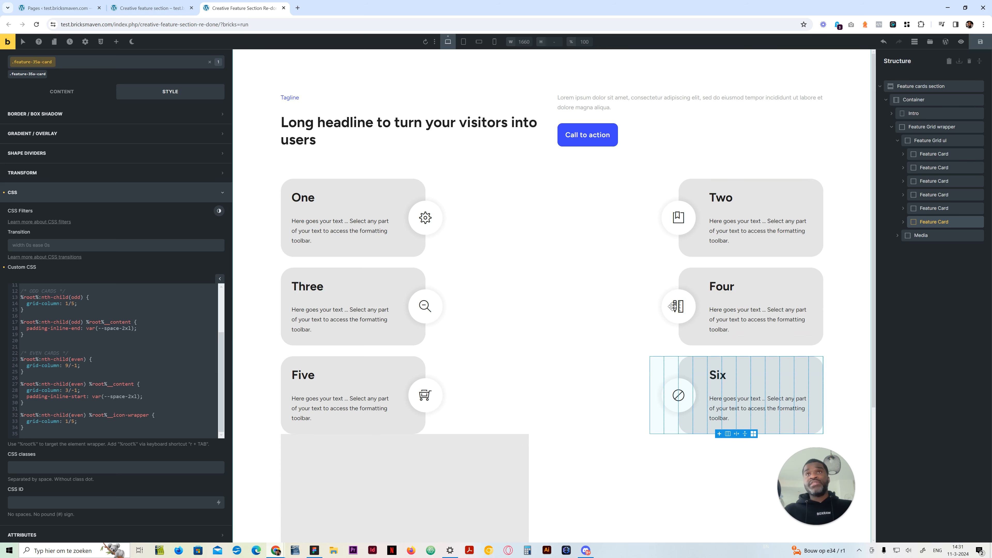
# Set the Media block's position to absolute and its width to auto
pyautogui.click(932, 236)
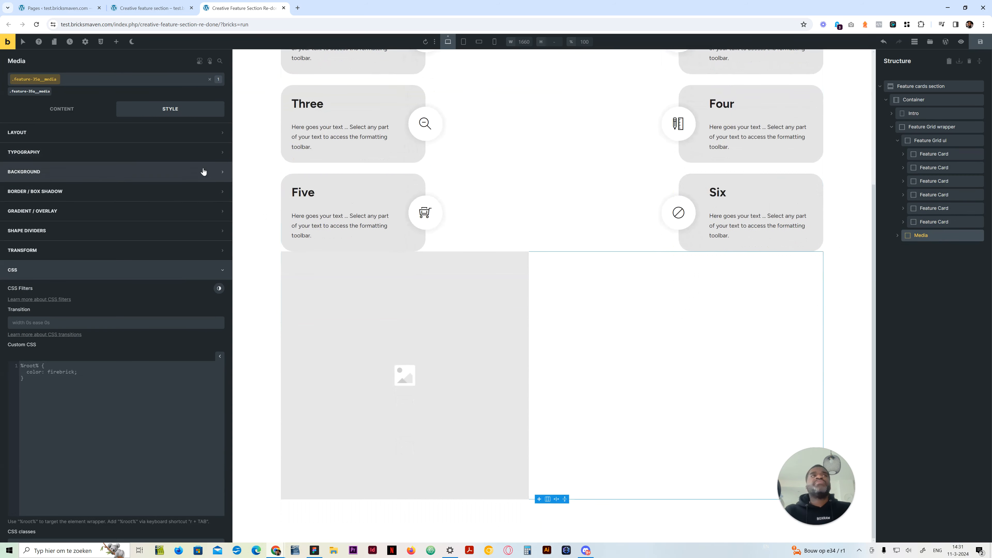
pyautogui.click(63, 132)
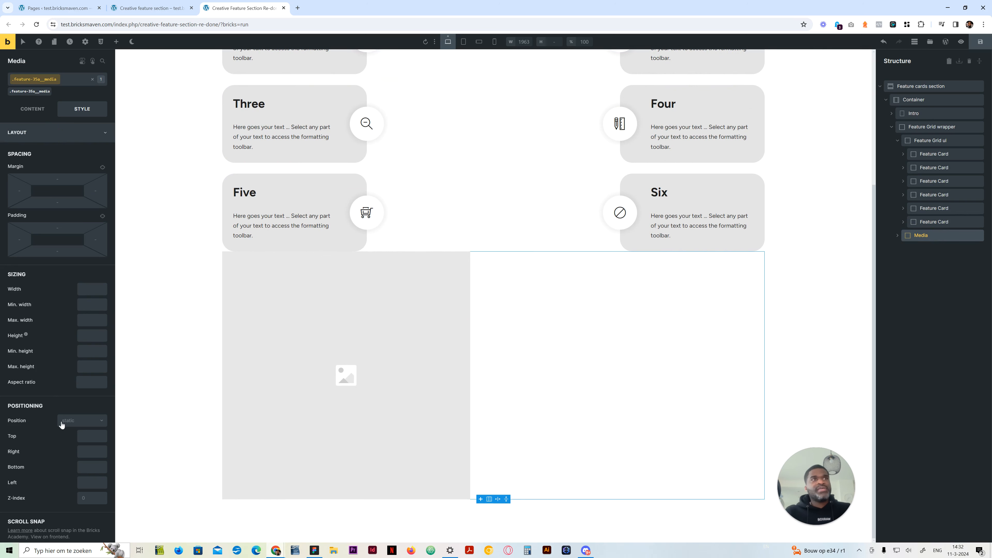
pyautogui.click(78, 423)
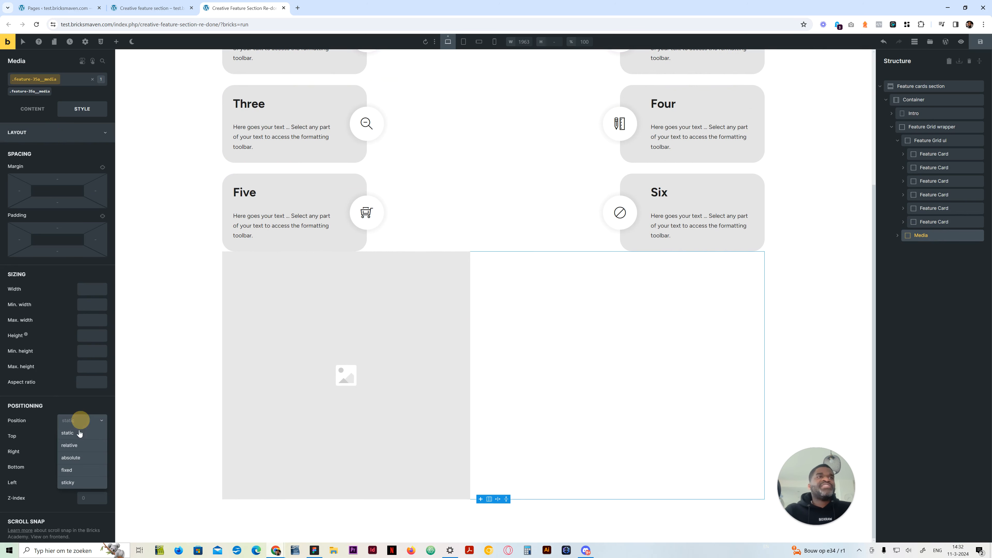
pyautogui.click(80, 459)
pyautogui.scroll(4, 155, 418)
pyautogui.click(90, 286)
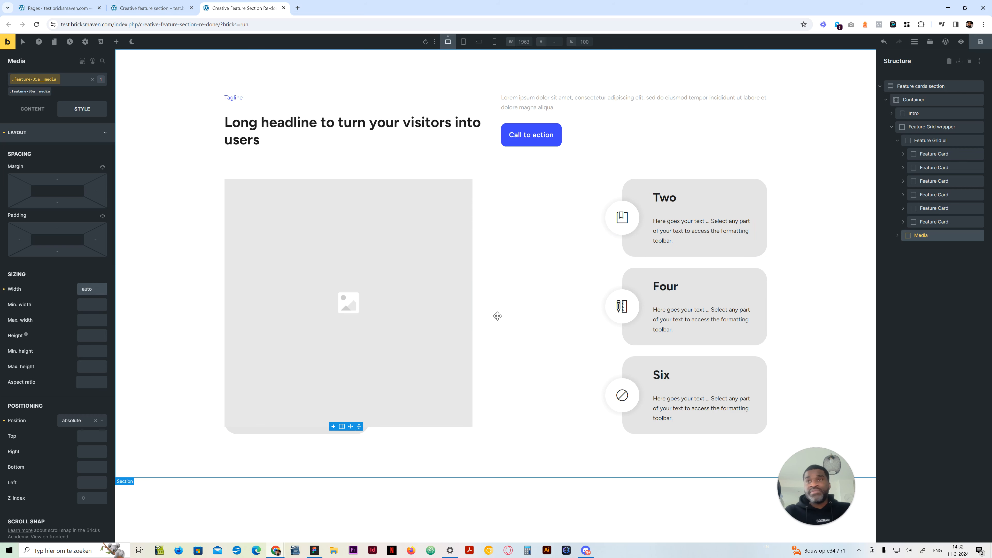
pyautogui.moveTo(902, 235); pyautogui.dragTo(897, 237)
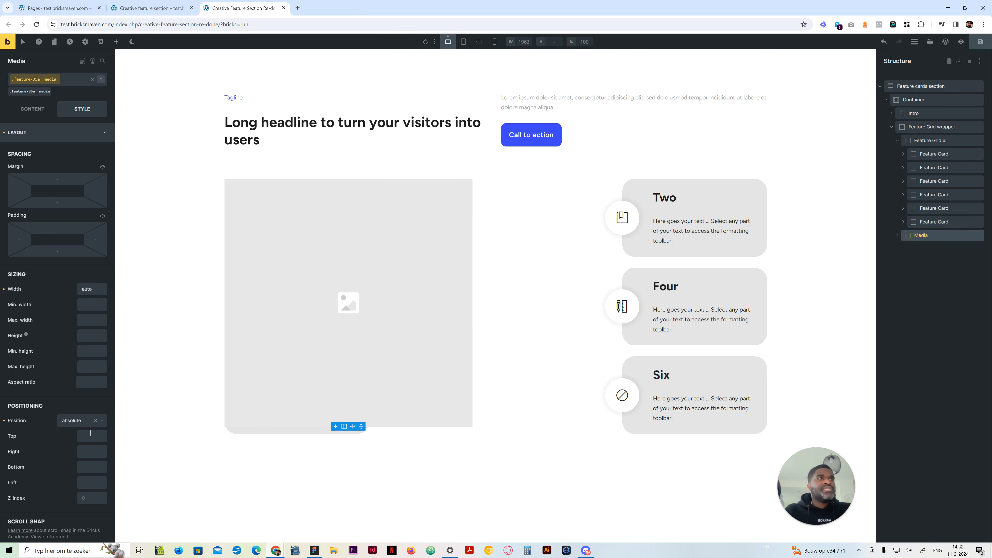
# Set the Media block's left and top offsets to 50%
pyautogui.click(87, 478)
pyautogui.write('50%')
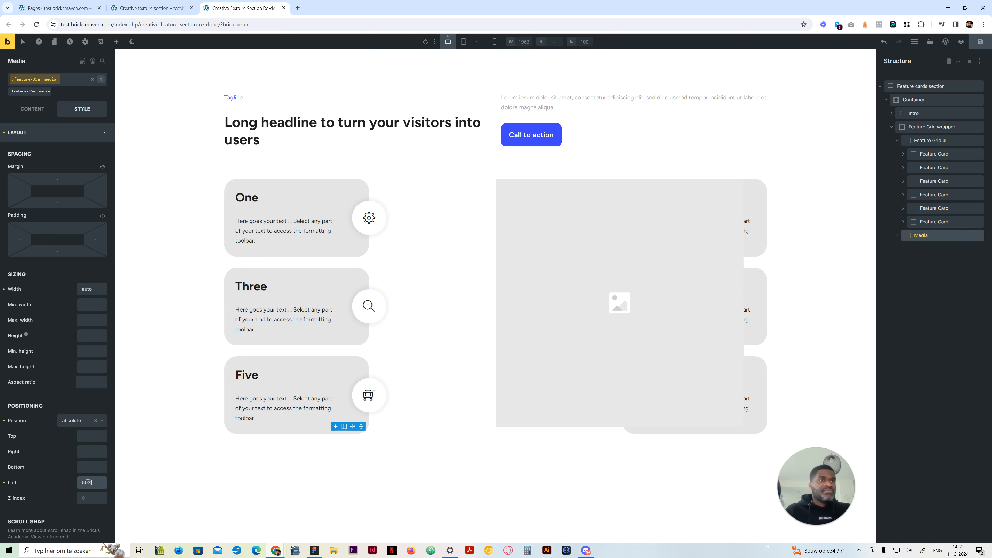
pyautogui.click(91, 434)
pyautogui.write('50')
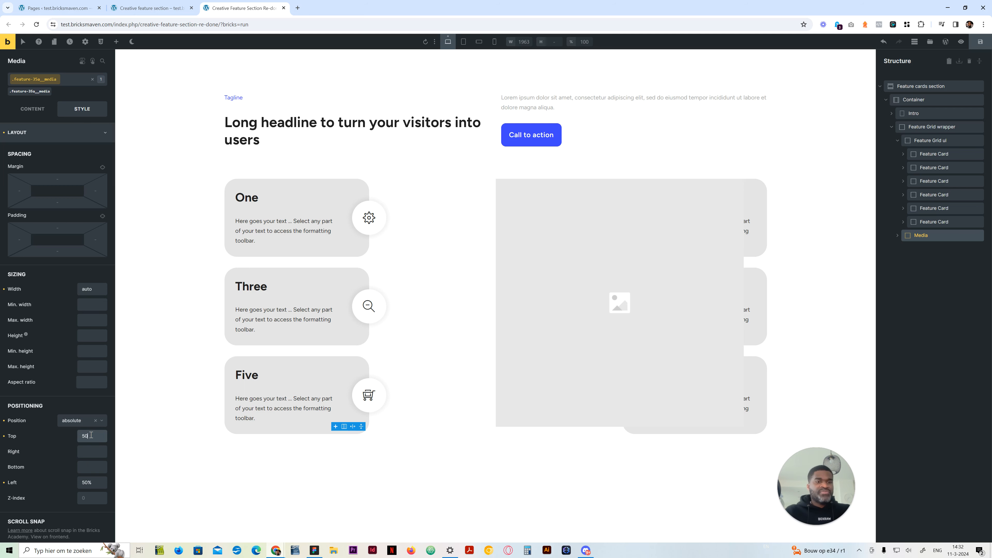
pyautogui.write('%')
# Centre the Media block by setting its Translate X and Translate Y to -50%
pyautogui.click(34, 132)
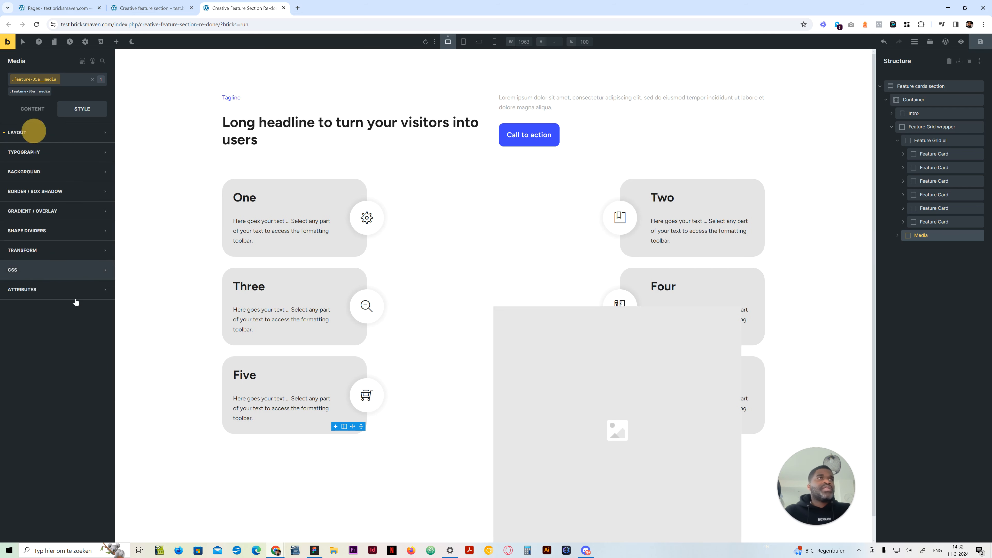
pyautogui.click(77, 250)
pyautogui.click(102, 268)
pyautogui.click(85, 305)
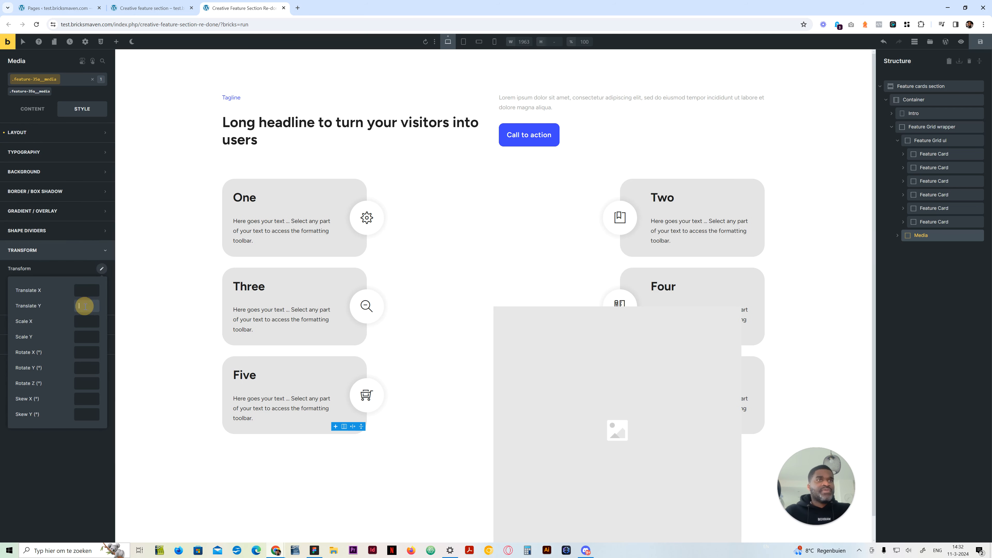
pyautogui.write('-50%')
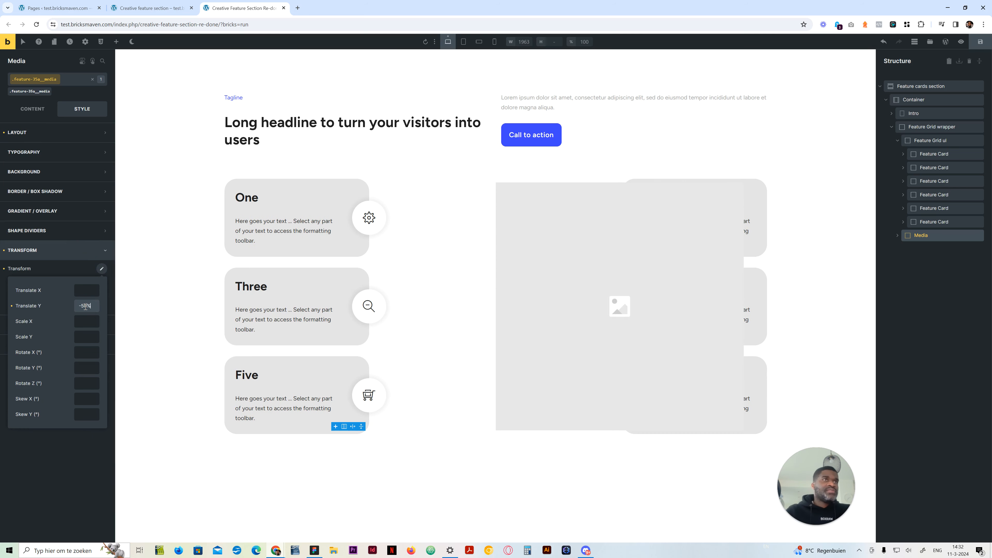
pyautogui.click(91, 292)
pyautogui.write('-50%')
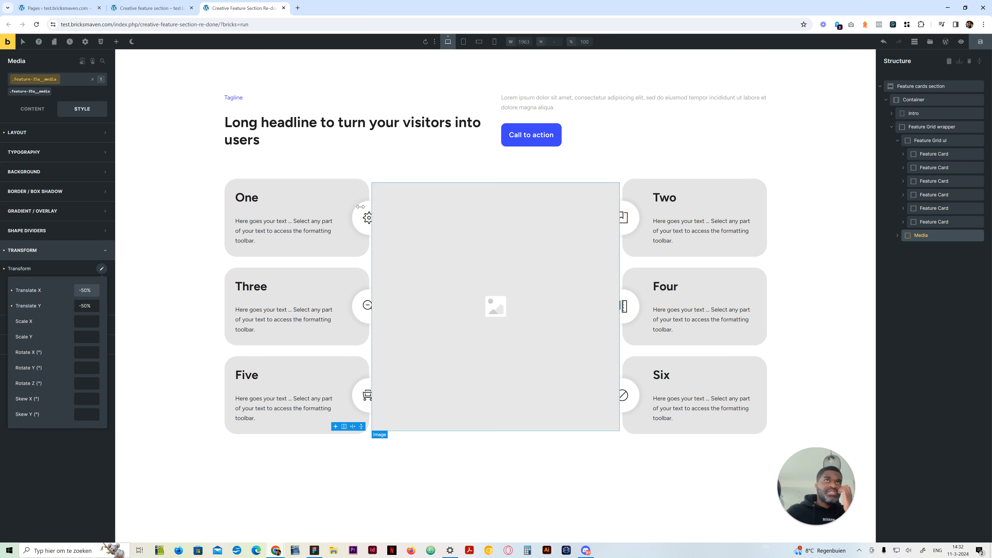
pyautogui.click(58, 250)
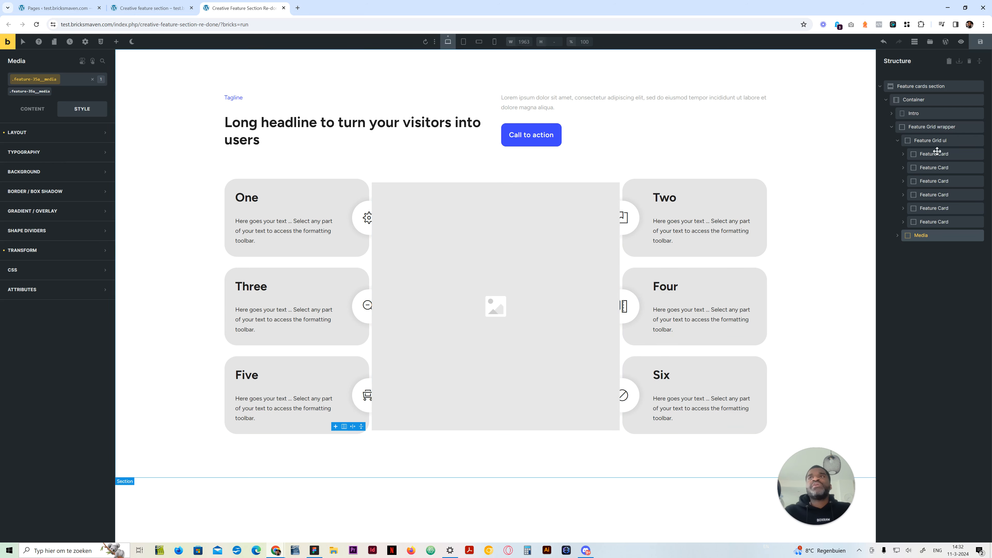
# Apply the radius-full variable as border radius to all four corners of the image inside the Media block
pyautogui.click(897, 235)
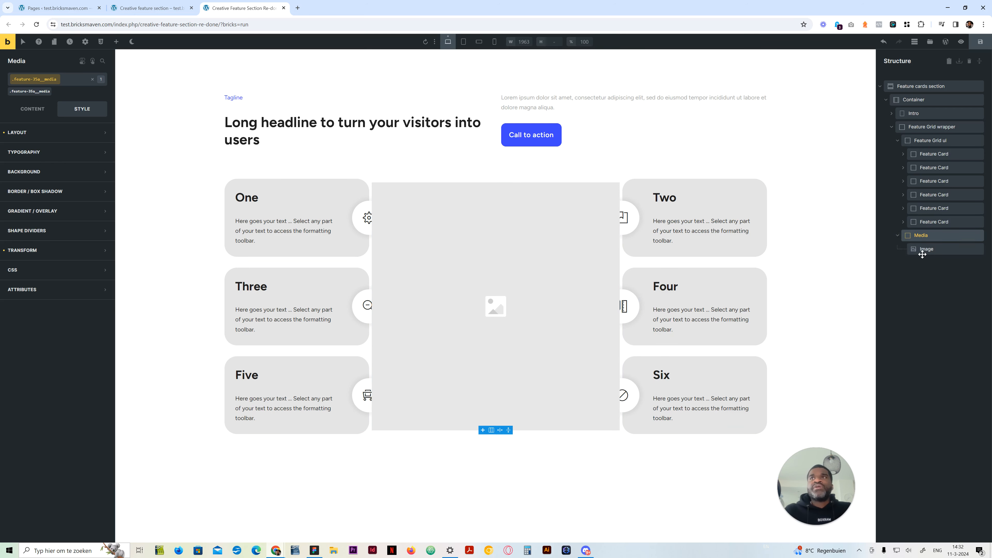
pyautogui.click(923, 249)
pyautogui.click(64, 192)
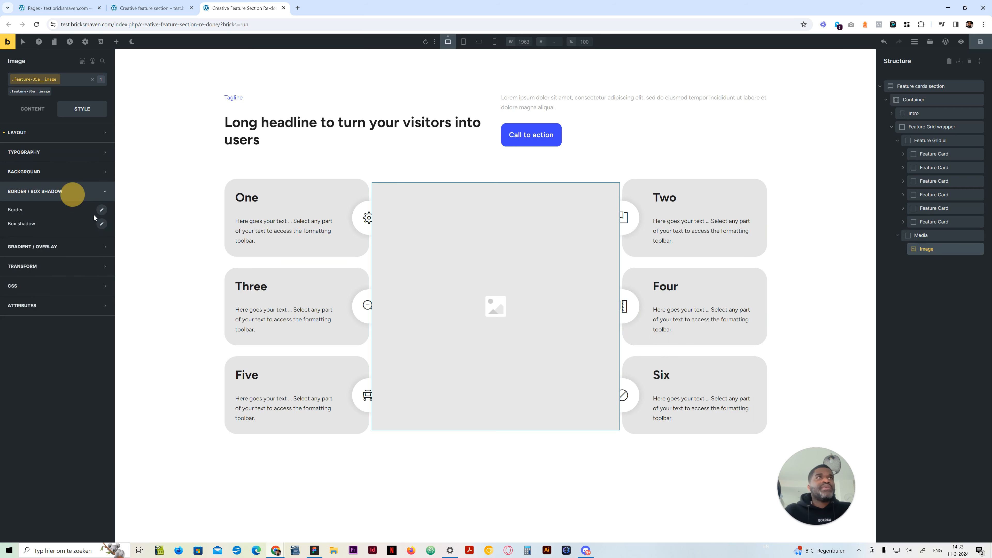
pyautogui.click(101, 210)
pyautogui.click(36, 313)
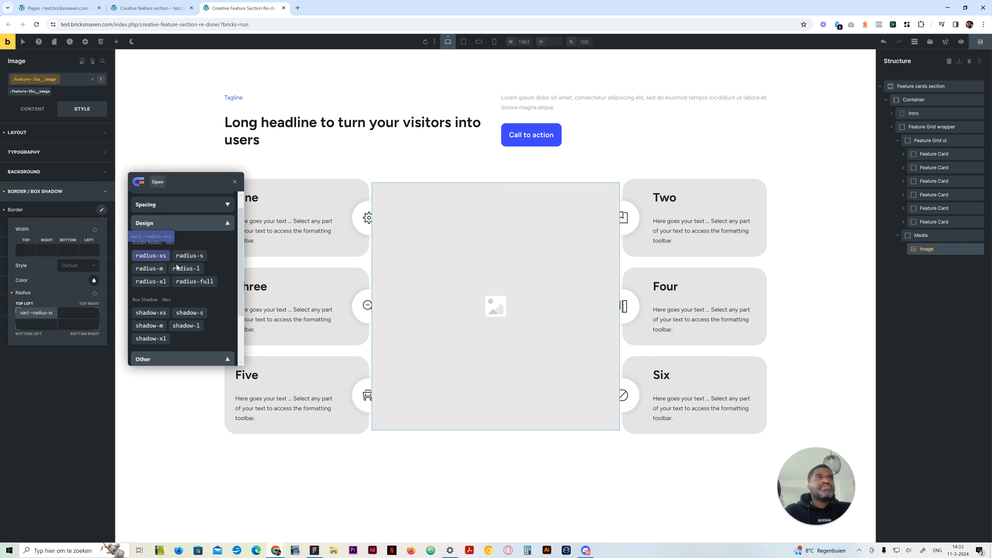
pyautogui.click(166, 282)
pyautogui.click(186, 281)
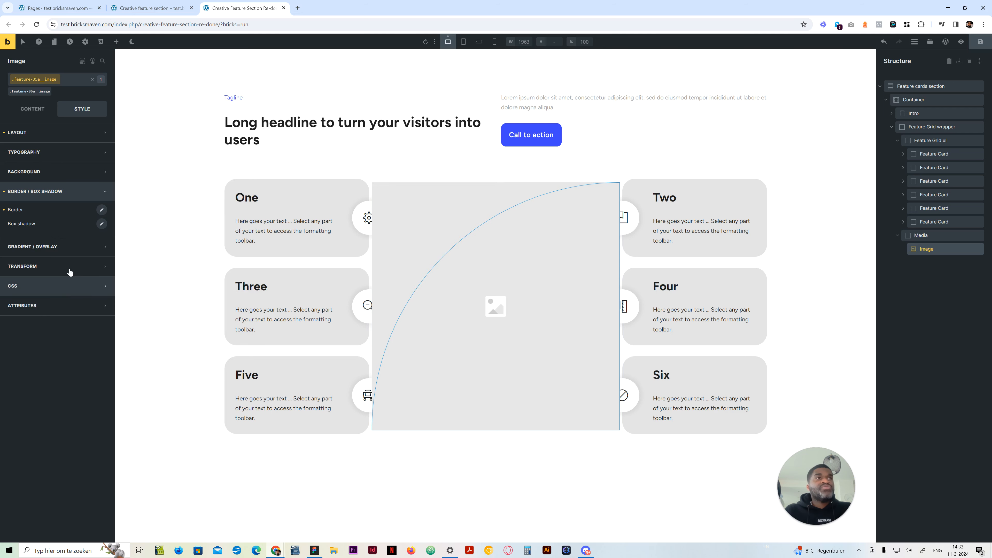
pyautogui.click(101, 210)
pyautogui.click(95, 293)
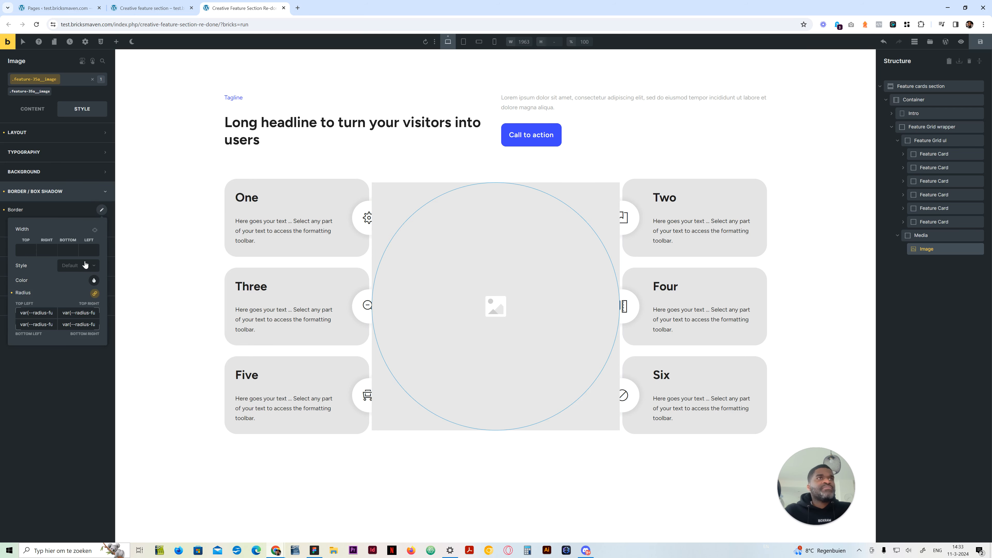
pyautogui.click(55, 192)
# Set the image's overflow to hidden so its contents are clipped to the circle
pyautogui.click(53, 133)
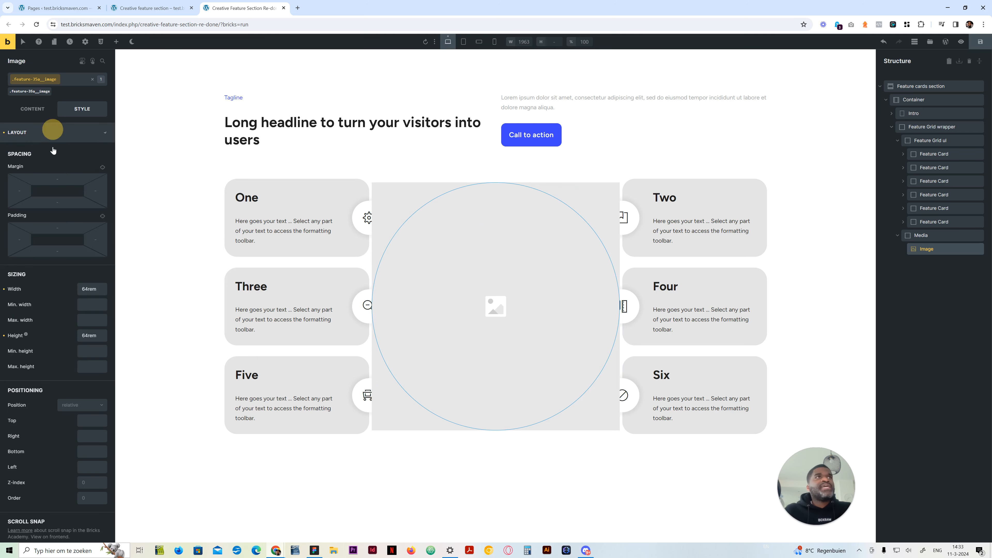
pyautogui.scroll(-3, 52, 442)
pyautogui.scroll(-5, 52, 441)
pyautogui.click(69, 303)
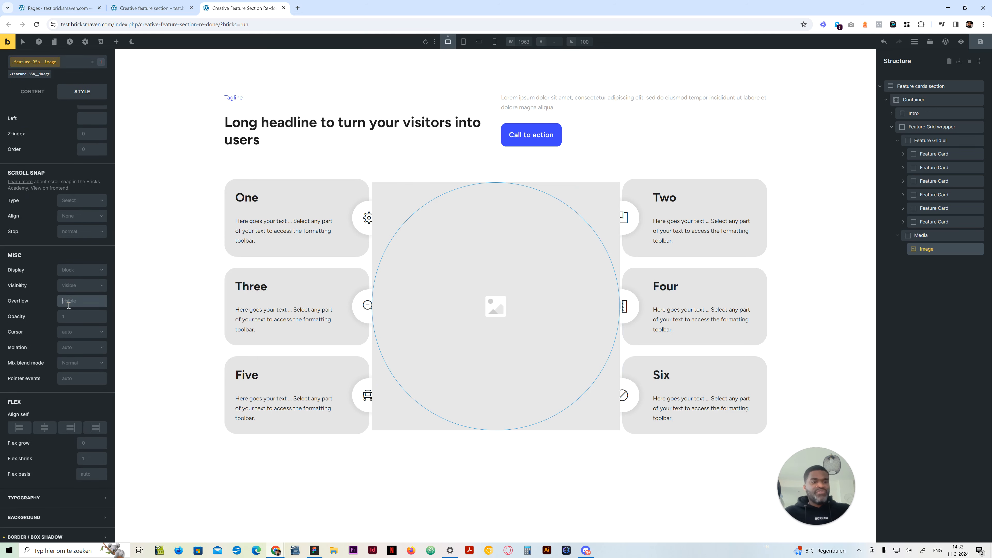
pyautogui.write('hidden')
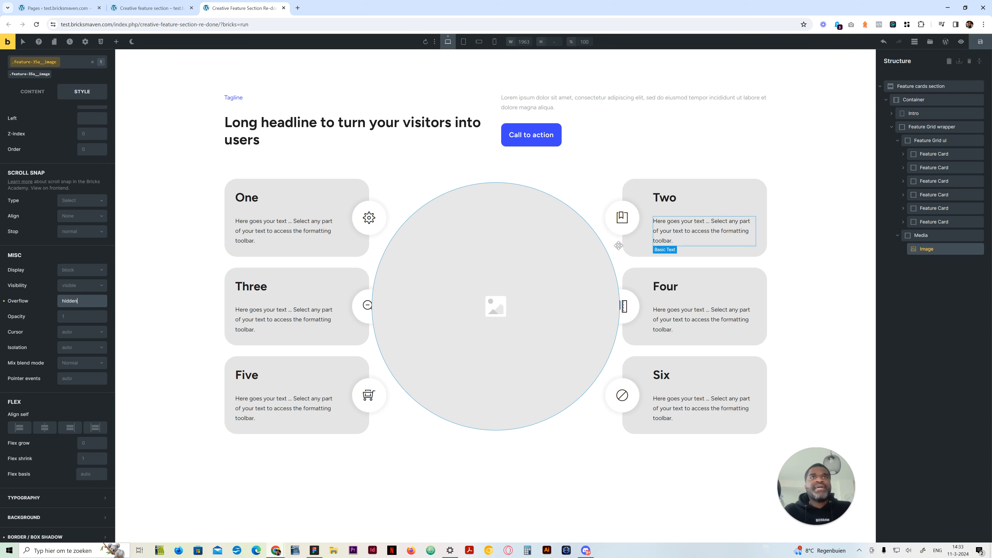
# Set the Feature Grid ul's position to relative and its z-index to 1 to bring the cards above the image
pyautogui.click(931, 142)
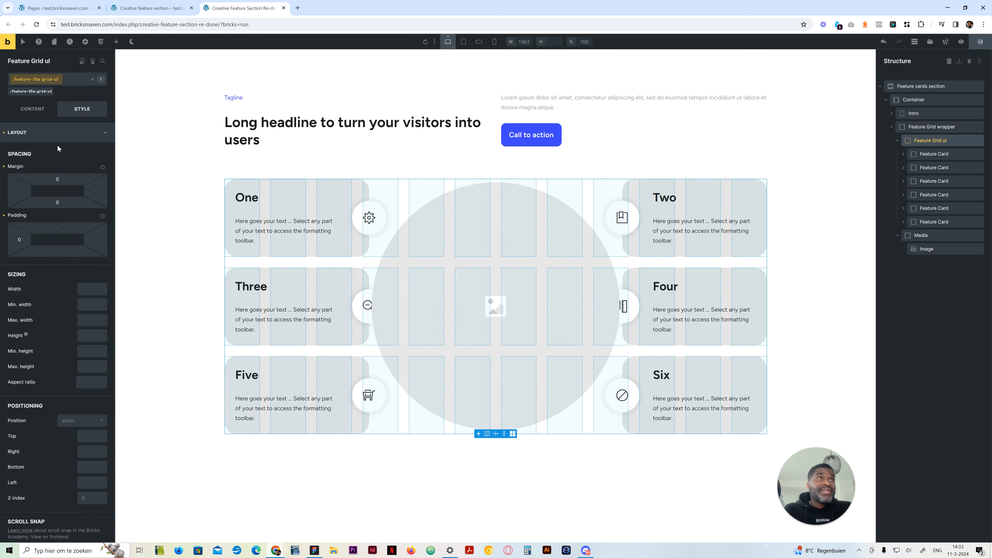
pyautogui.click(79, 425)
pyautogui.click(84, 449)
pyautogui.click(90, 498)
pyautogui.write('1')
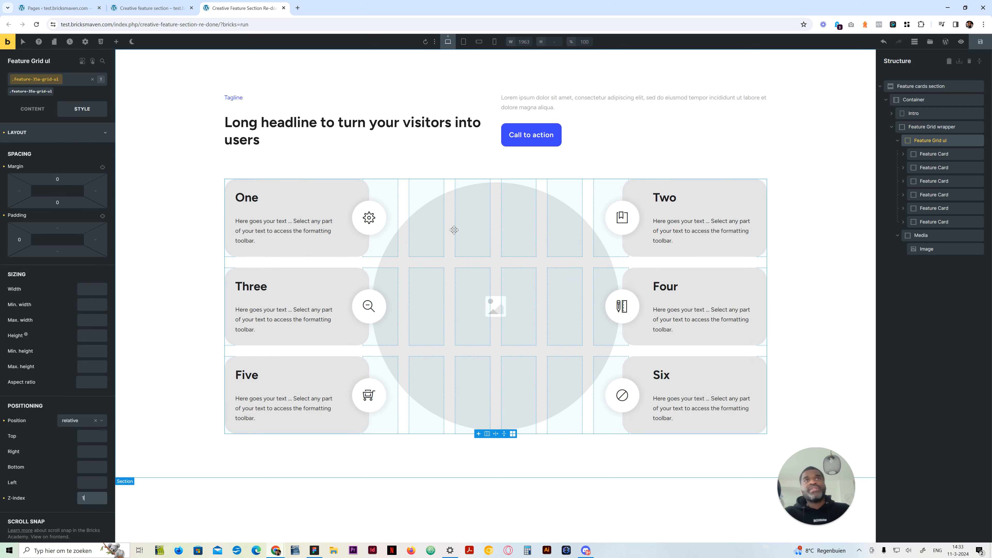
# Compare the rebuilt card grid and circular image with the original creative feature section page
pyautogui.click(954, 126)
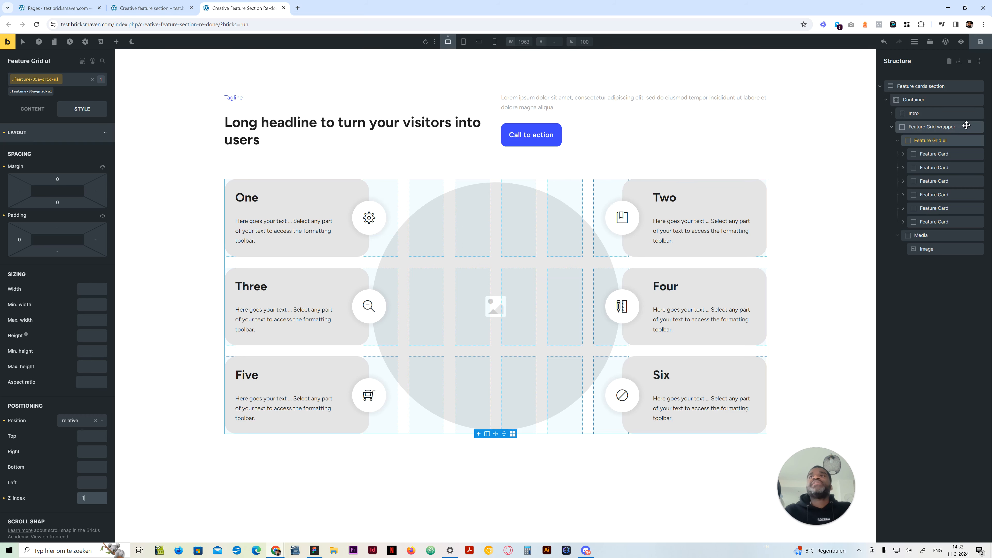
pyautogui.click(947, 146)
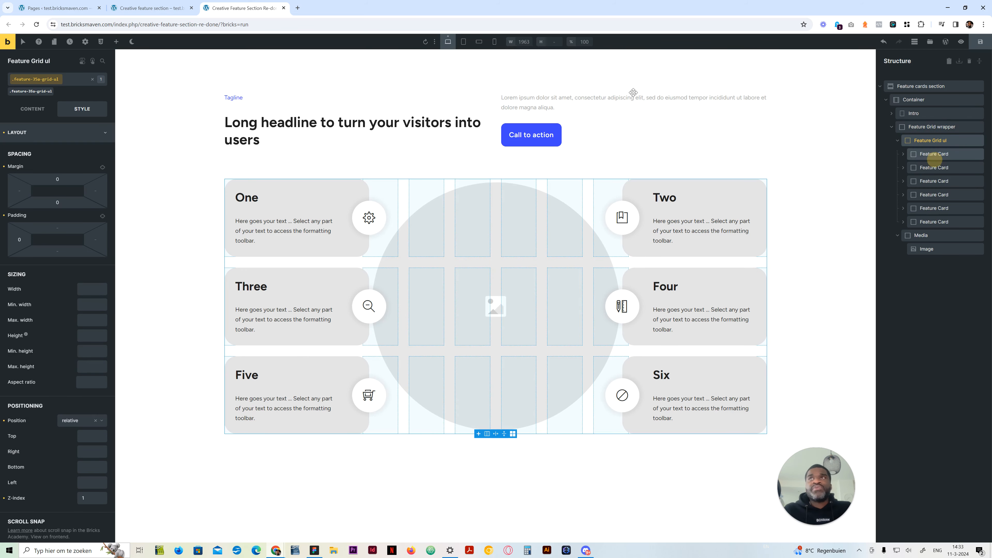
pyautogui.click(171, 5)
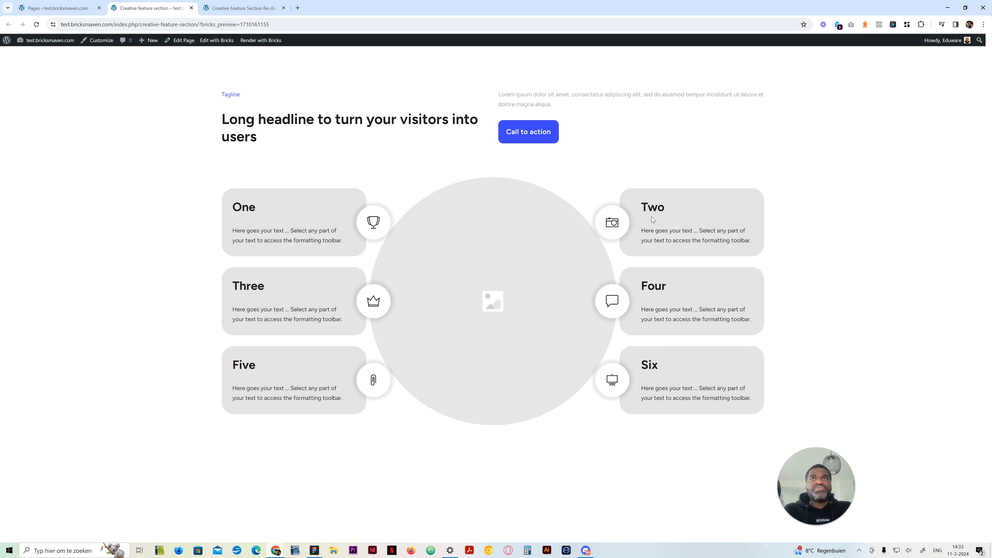
pyautogui.click(220, 6)
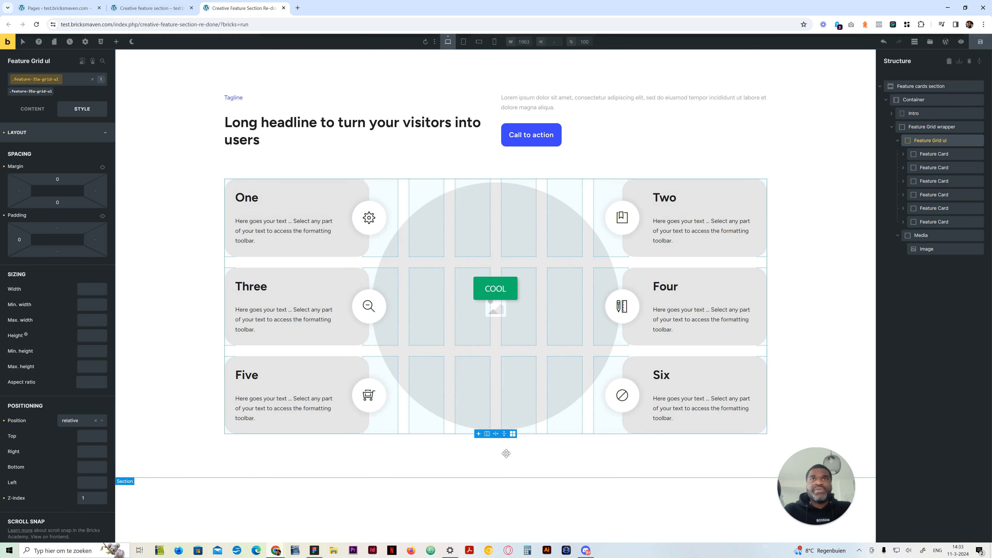
# Preview the feature section at the tablet portrait breakpoint and return to the desktop view
pyautogui.click(499, 498)
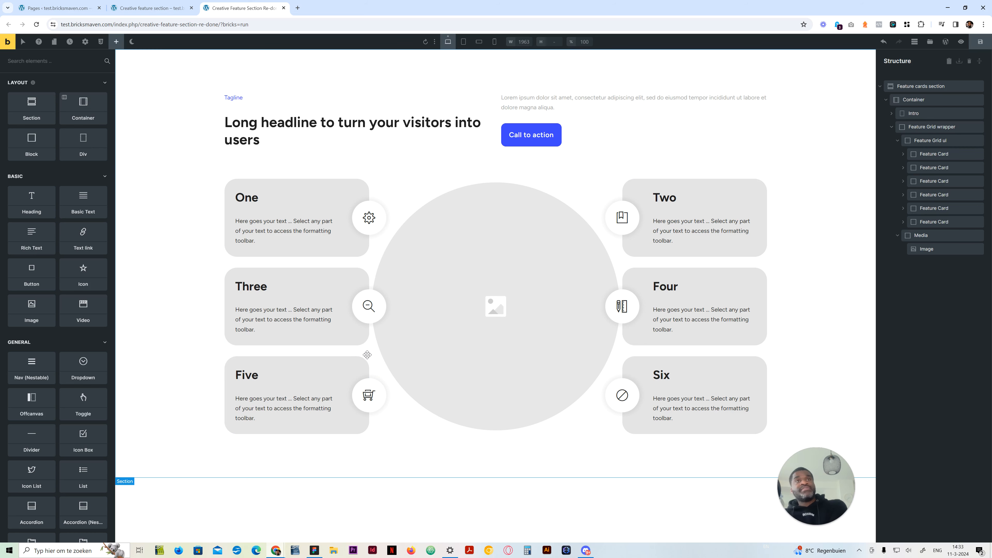
pyautogui.click(463, 42)
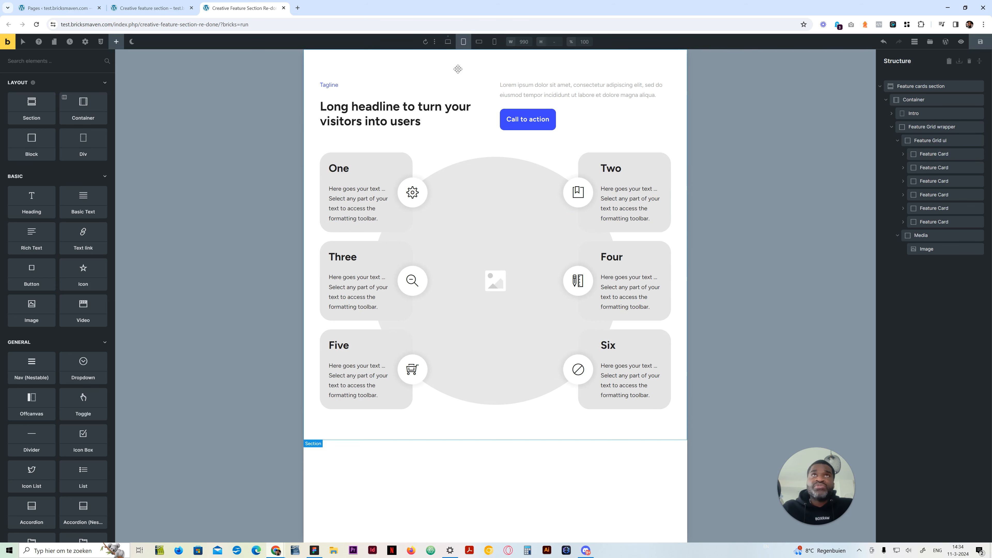
pyautogui.click(448, 42)
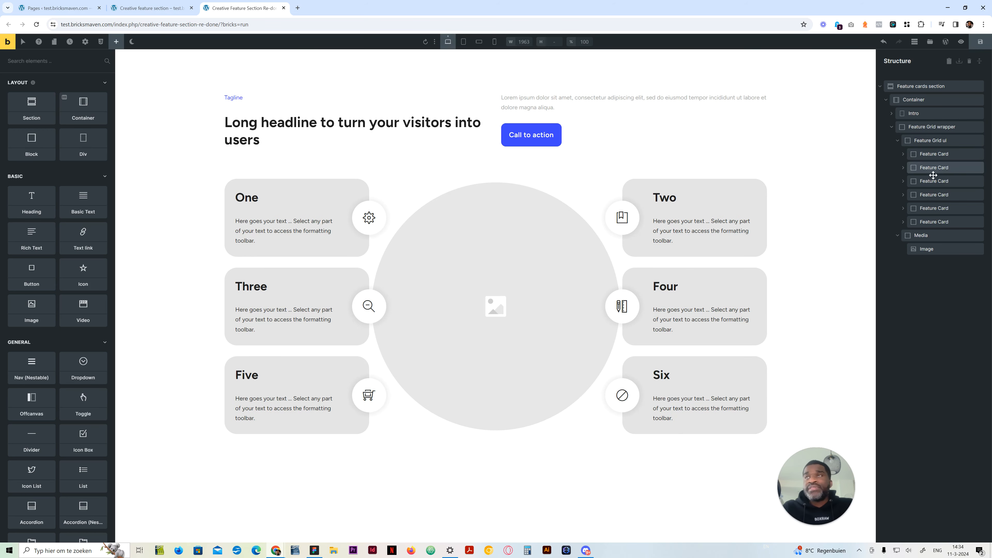
# Open the custom CSS of the first Feature Card's feature-35a-card class
pyautogui.click(933, 154)
pyautogui.click(68, 139)
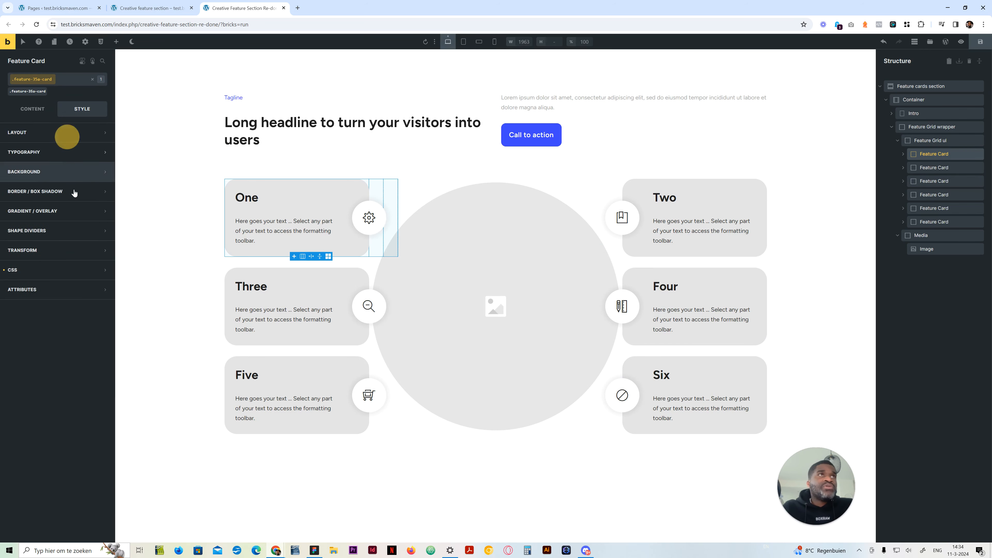
pyautogui.click(70, 270)
pyautogui.scroll(-2, 122, 468)
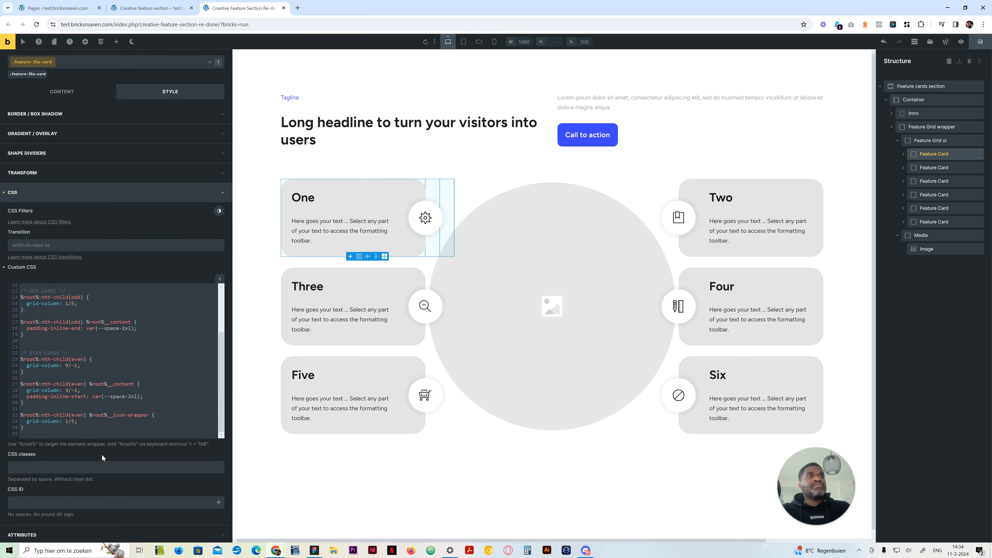
pyautogui.click(107, 434)
pyautogui.press('Return')
pyautogui.press('Return')
pyautogui.write('@media (')
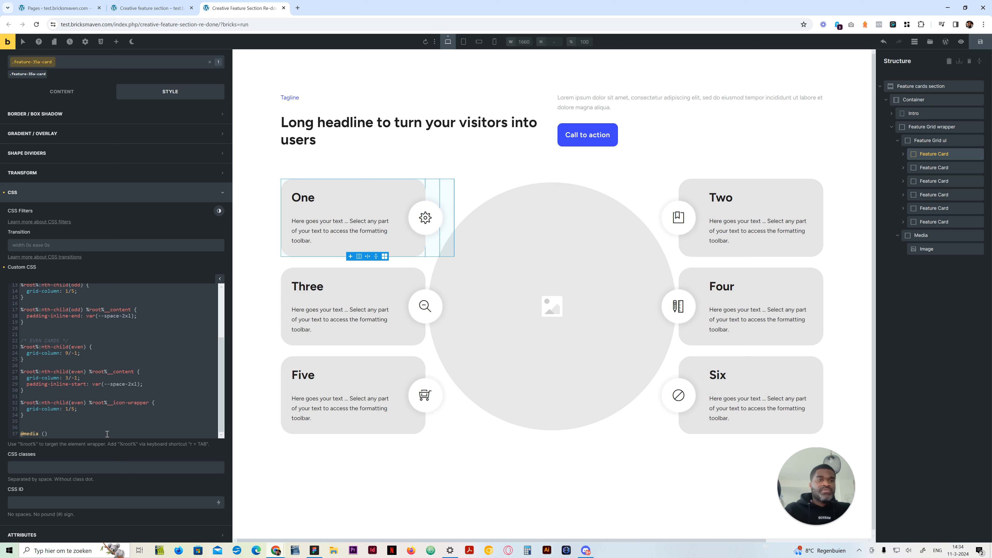
pyautogui.moveTo(71, 437); pyautogui.dragTo(22, 432)
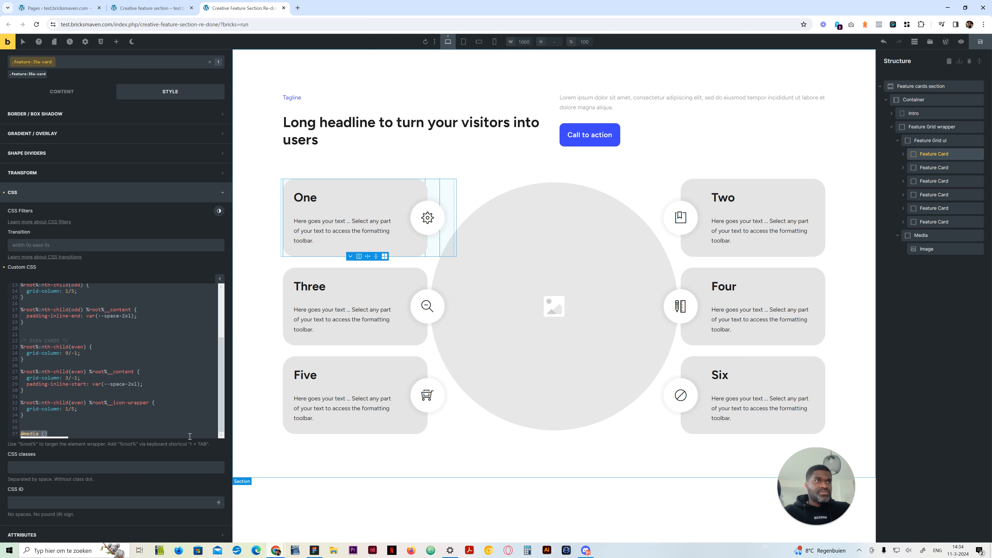
pyautogui.press('BackSpace')
pyautogui.press('BackSpace')
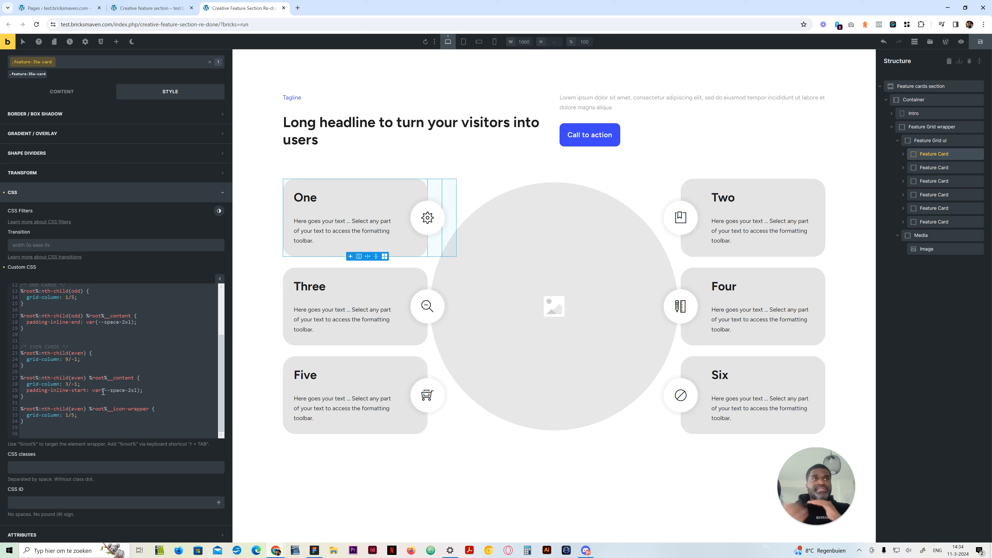
pyautogui.scroll(2, 80, 348)
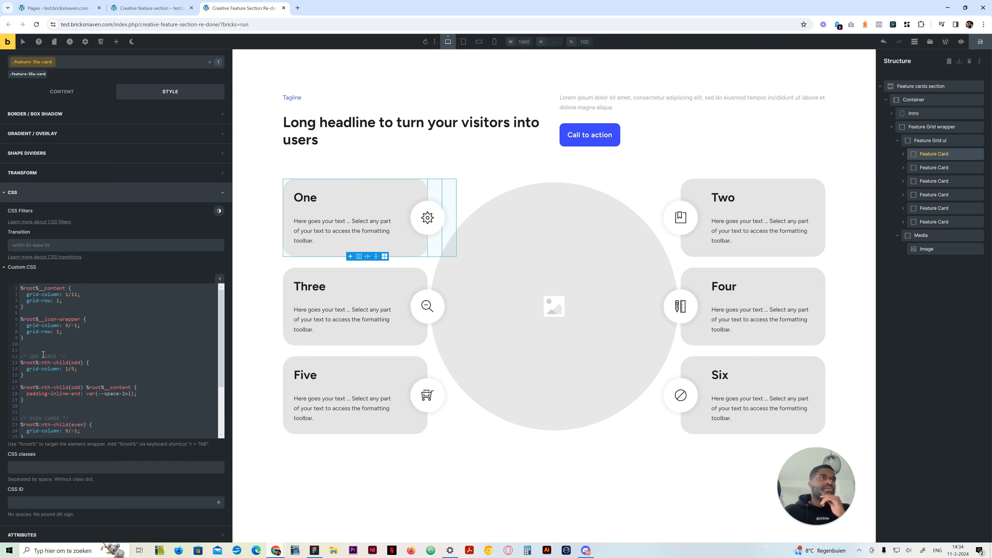
pyautogui.click(41, 345)
pyautogui.write('@media (')
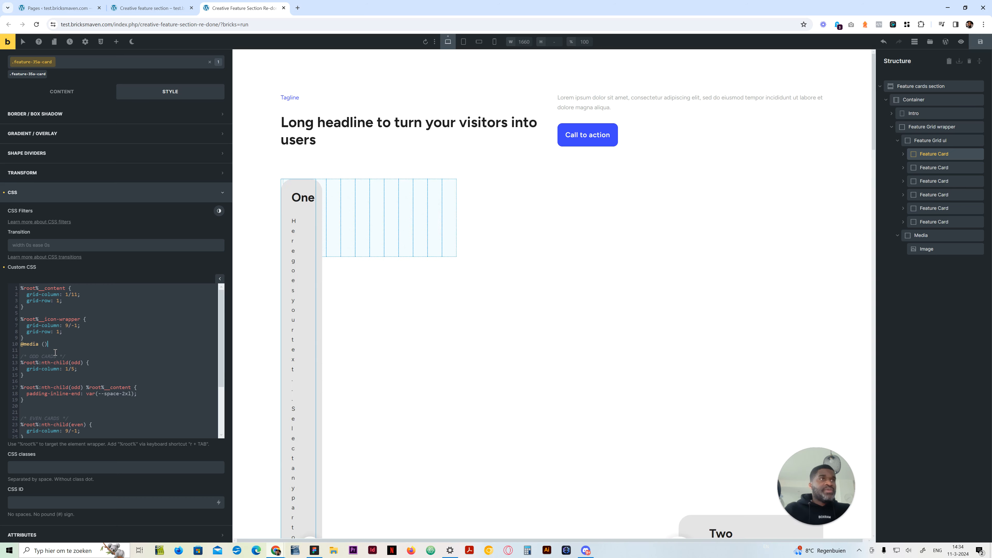
pyautogui.press('Return')
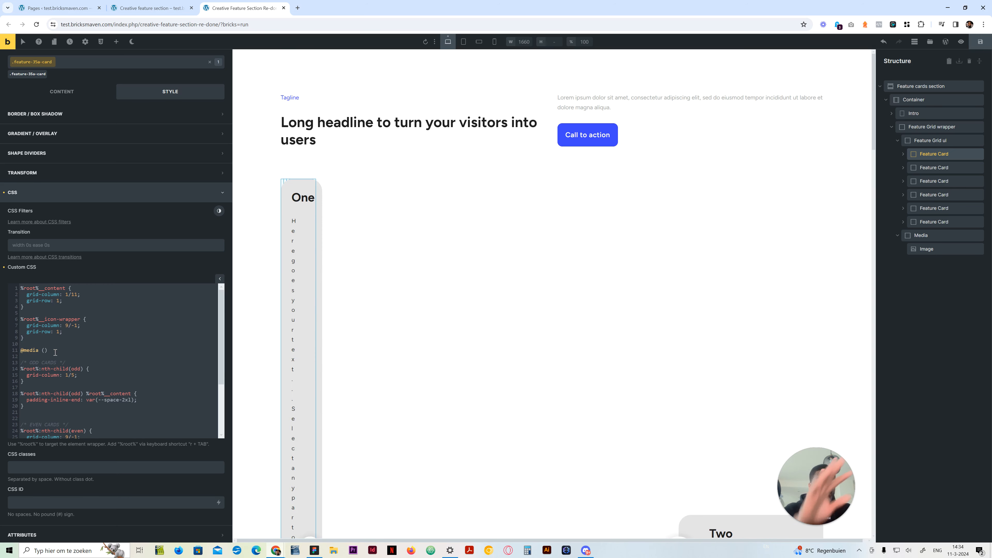
pyautogui.write('m')
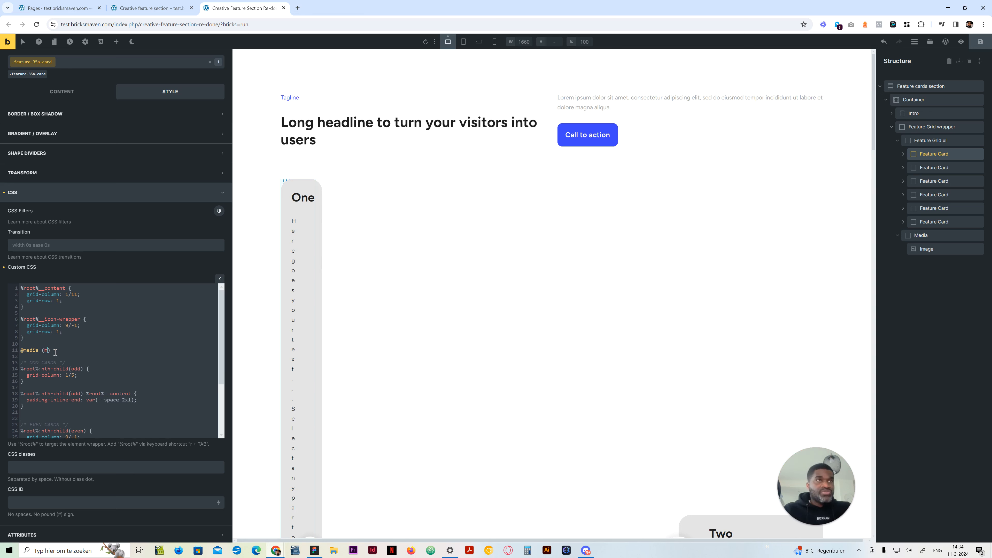
pyautogui.write('in-width:')
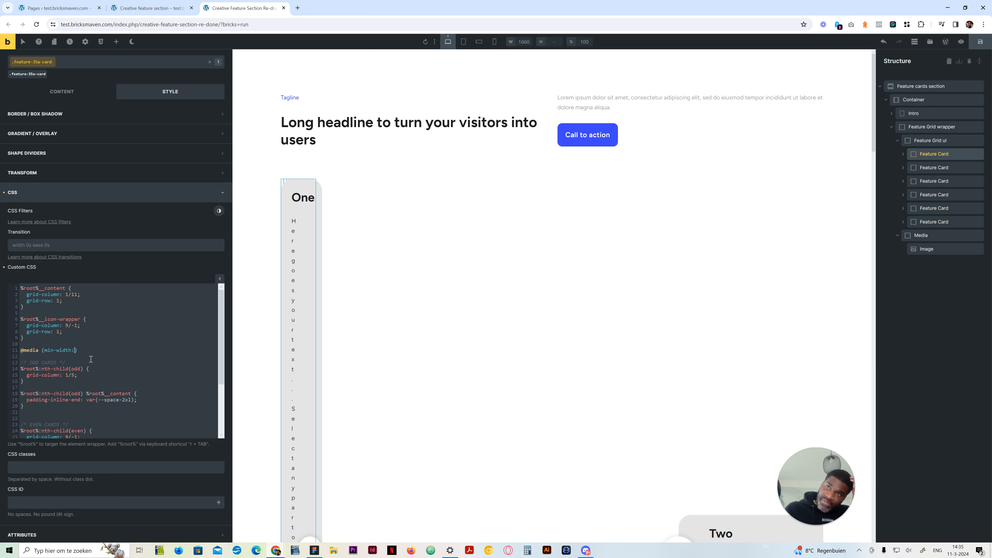
pyautogui.write('991p')
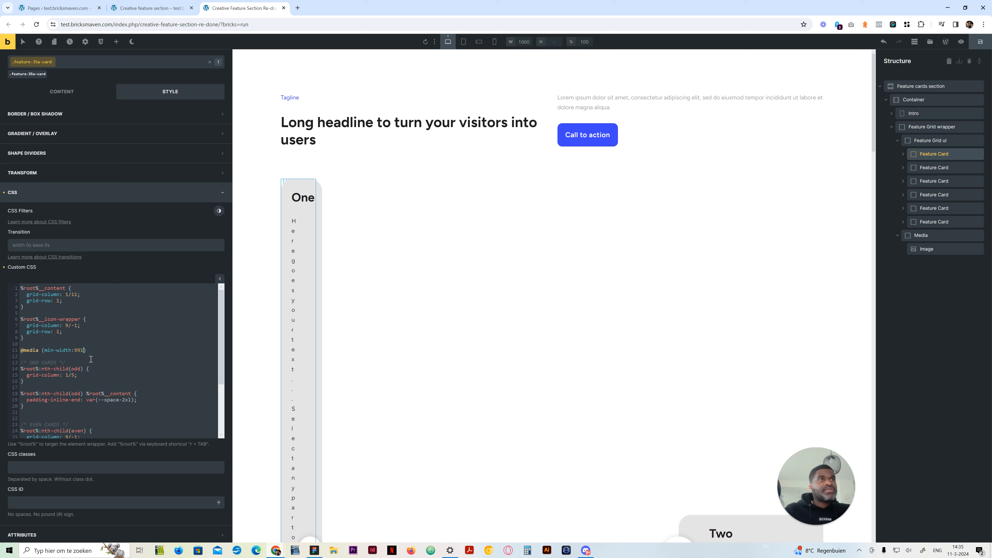
pyautogui.write('x')
pyautogui.click(95, 350)
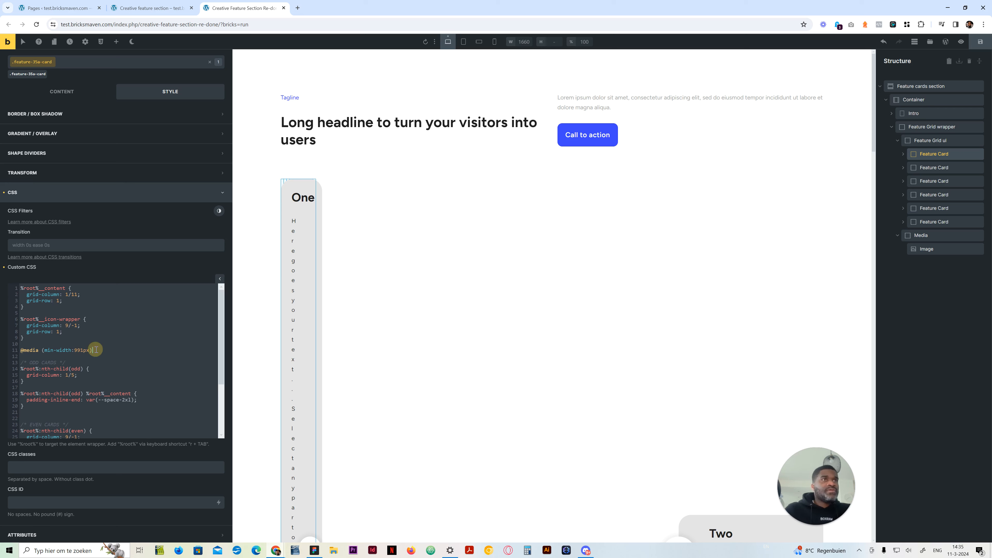
pyautogui.write('{')
pyautogui.scroll(-5, 97, 350)
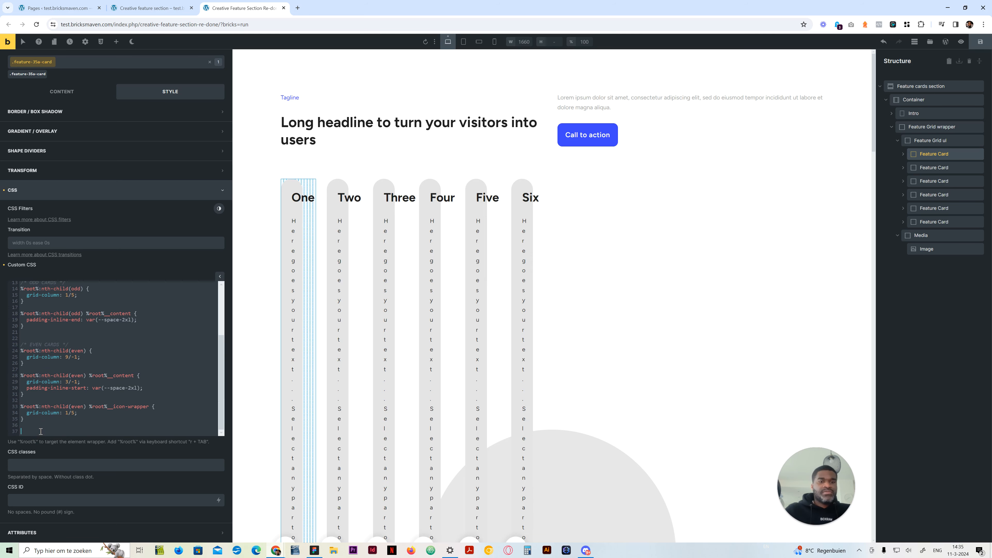
pyautogui.write('}')
# Duplicate the whole media query below the original and set the copy's min-width to 767px
pyautogui.moveTo(40, 431); pyautogui.dragTo(23, 312)
pyautogui.scroll(-3, 53, 411)
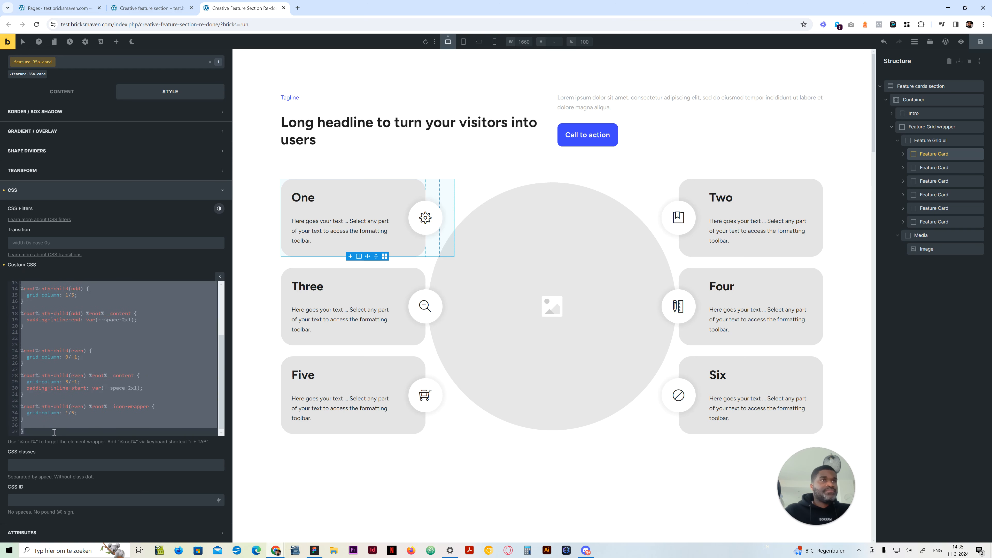
pyautogui.click(54, 427)
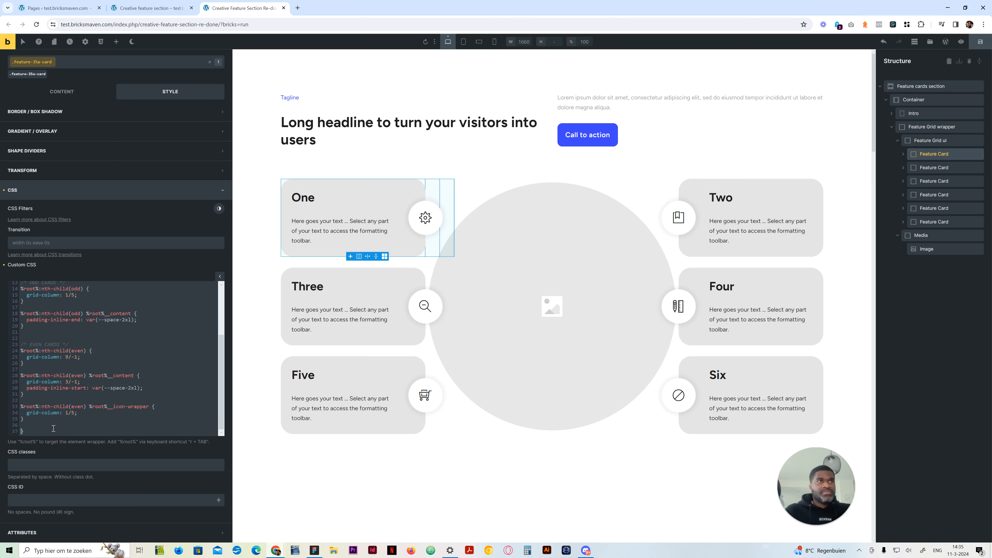
pyautogui.hotkey('ctrl', 'v')
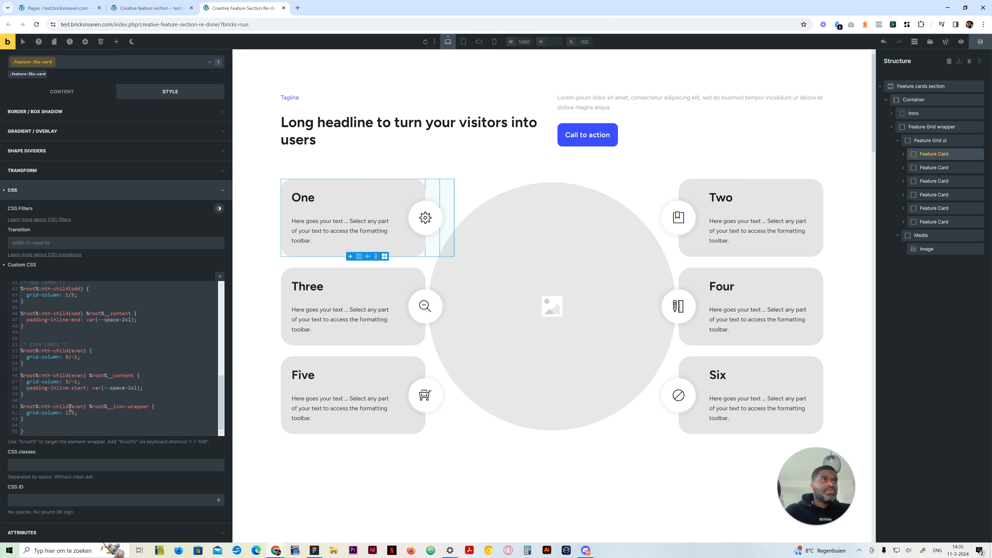
pyautogui.scroll(3, 74, 398)
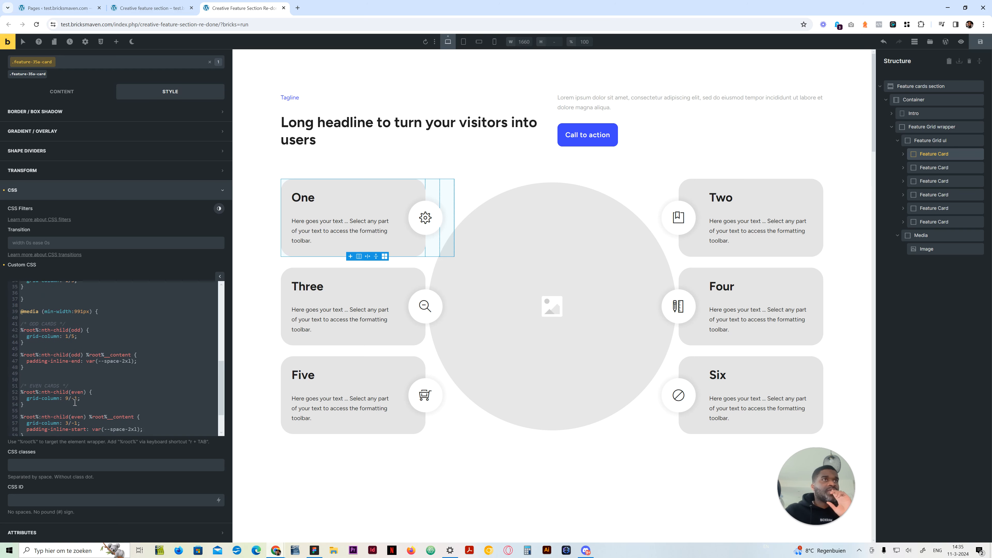
pyautogui.moveTo(83, 348); pyautogui.dragTo(74, 348)
pyautogui.write('767')
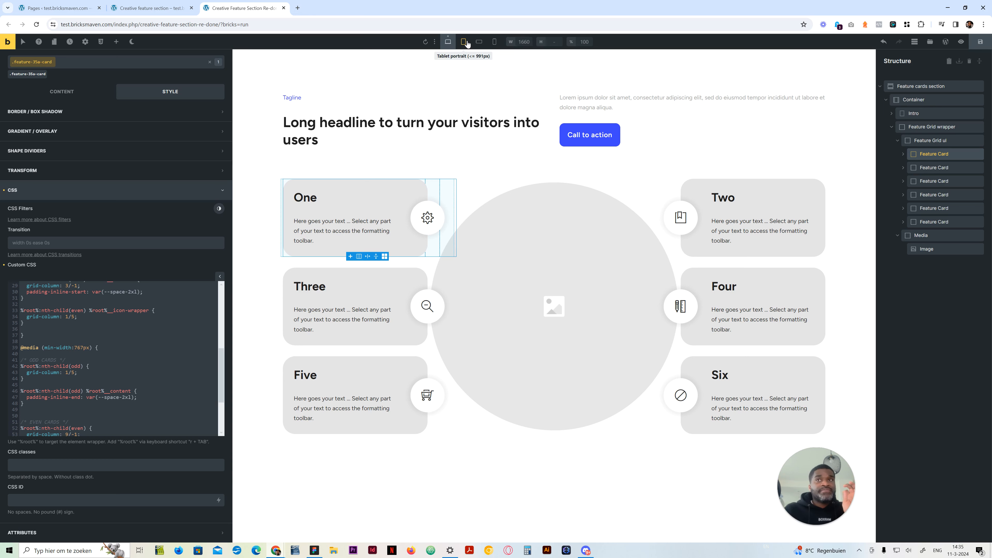
# Review the odd and even card rules inside the 991px and 767px media queries
pyautogui.scroll(4, 81, 376)
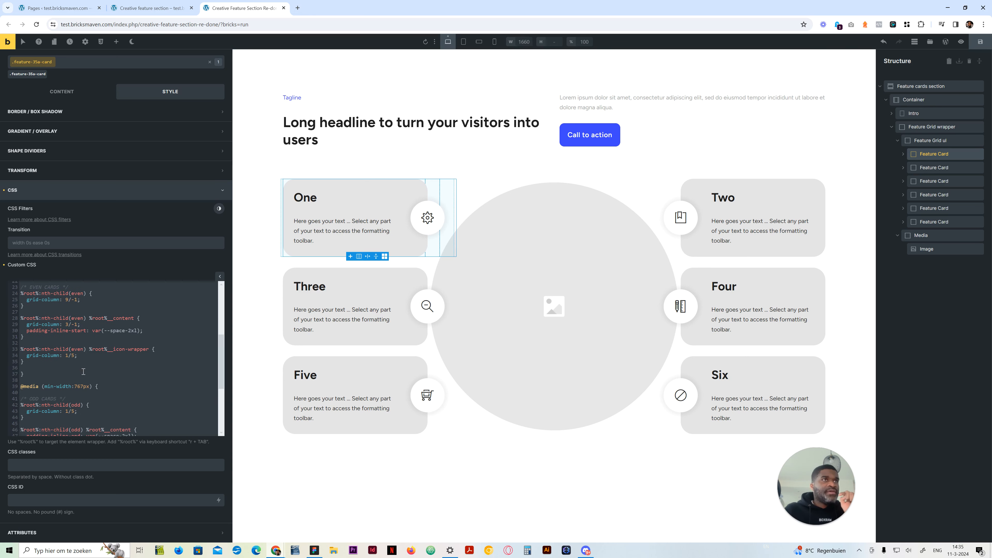
pyautogui.scroll(1, 79, 367)
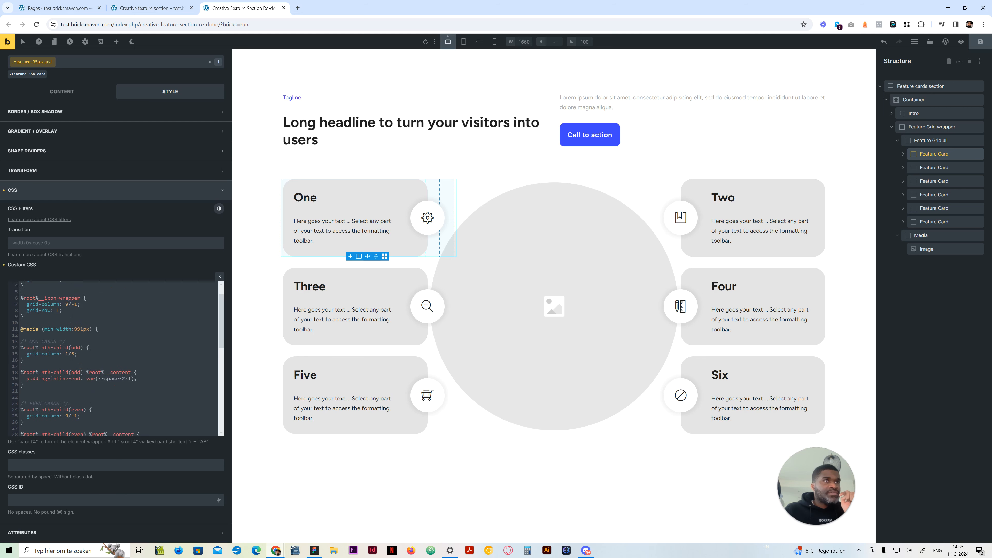
pyautogui.scroll(-3, 56, 347)
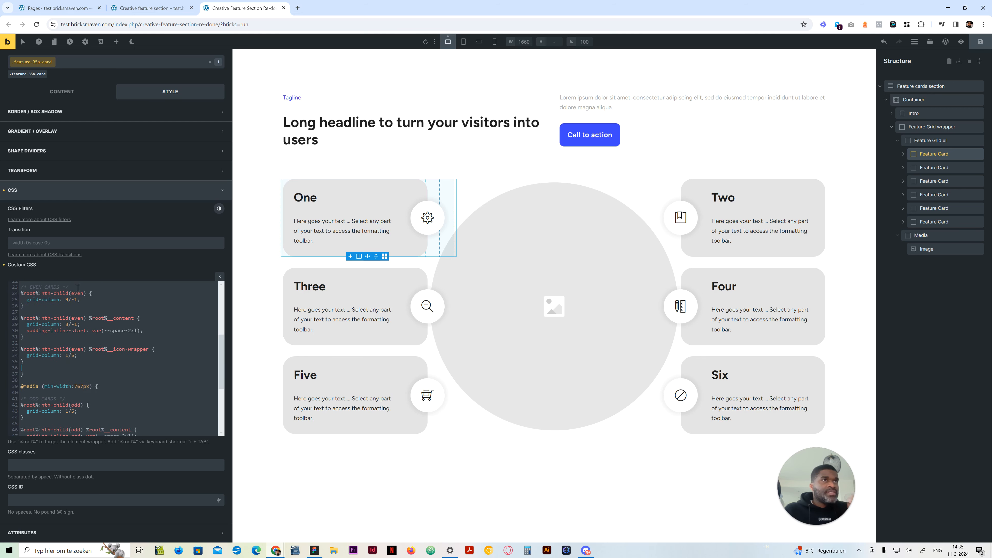
pyautogui.click(66, 287)
pyautogui.moveTo(18, 288); pyautogui.dragTo(24, 306)
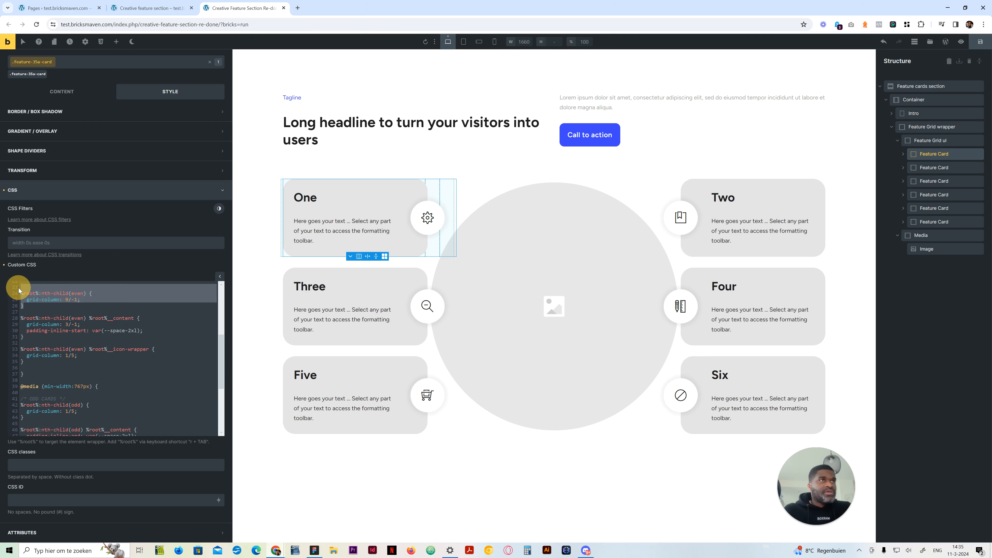
pyautogui.click(49, 364)
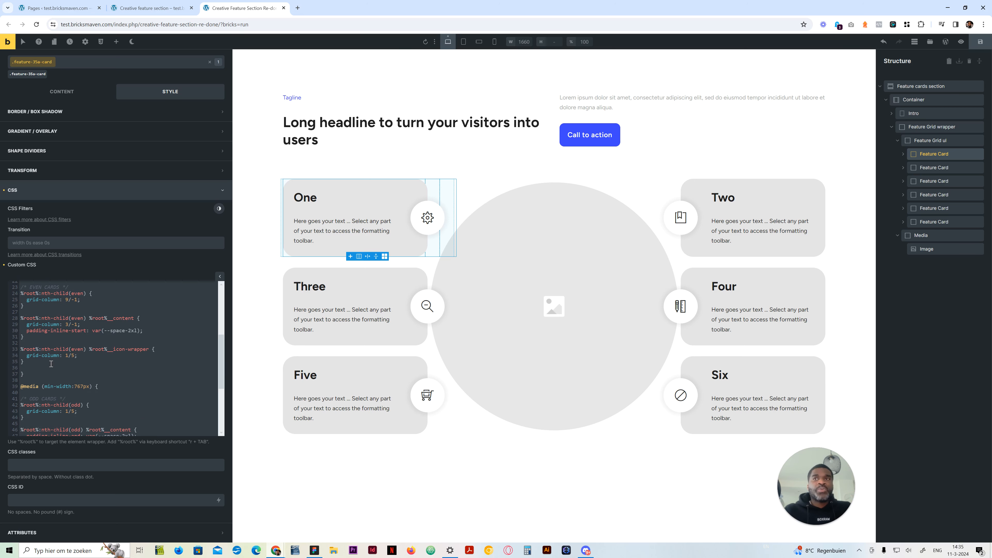
pyautogui.scroll(-3, 51, 364)
pyautogui.click(54, 422)
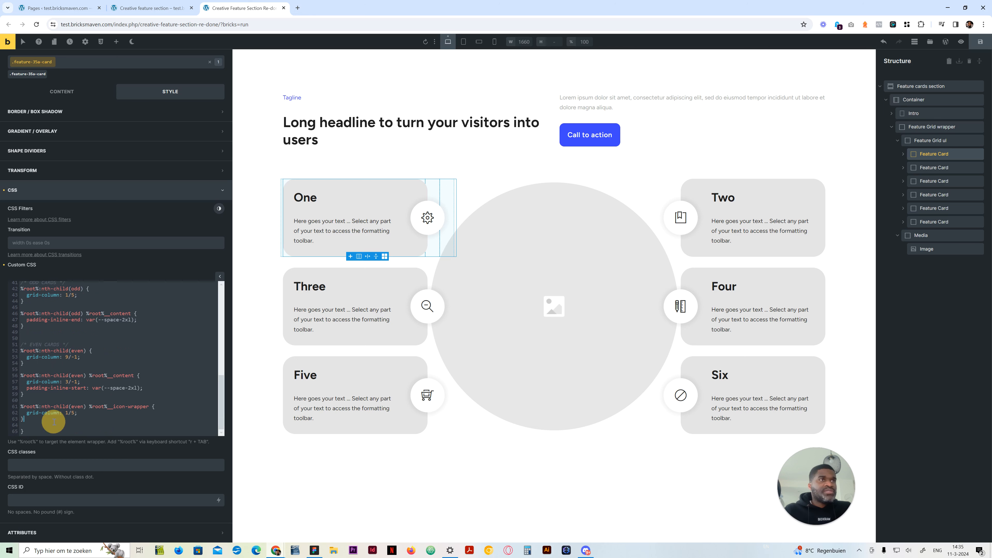
pyautogui.press('Return')
pyautogui.press('Return')
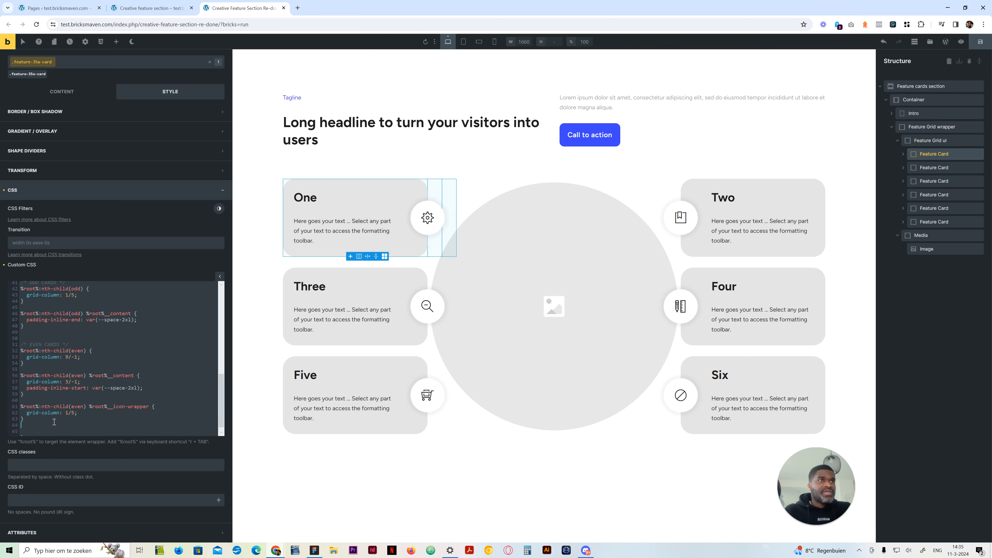
pyautogui.scroll(2, 55, 421)
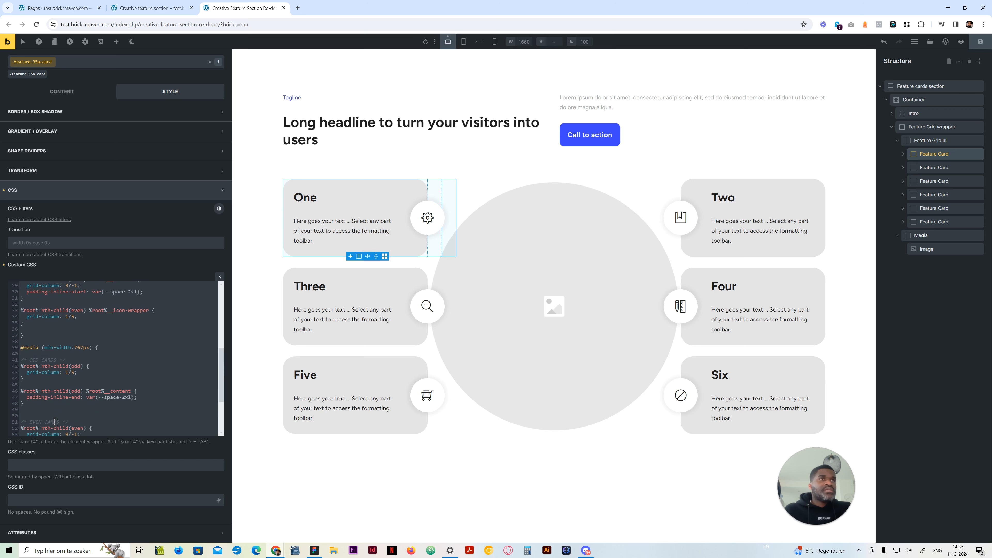
pyautogui.scroll(1, 54, 421)
pyautogui.scroll(2, 49, 374)
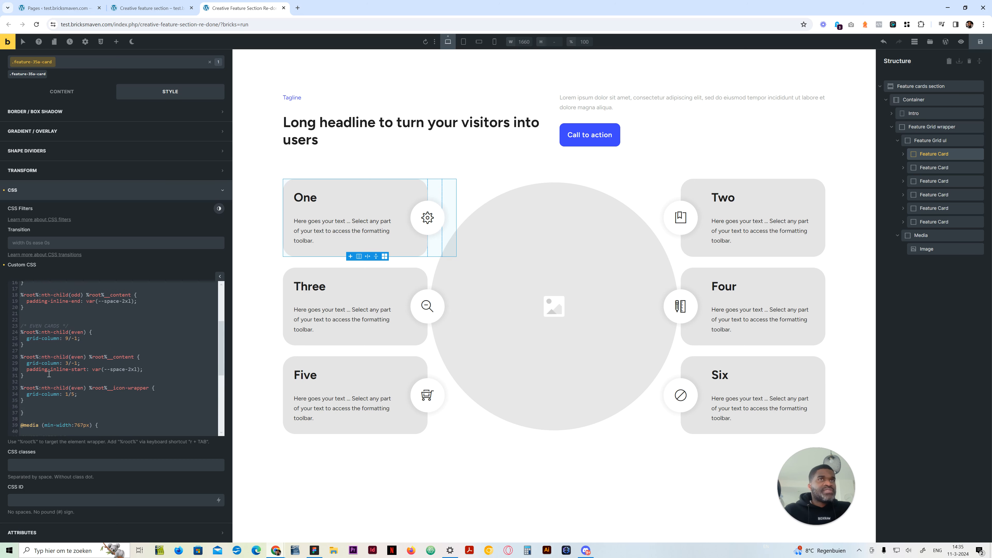
# Compare the cards at the tablet portrait and desktop breakpoints, and recheck both media queries in the desktop custom CSS
pyautogui.click(464, 42)
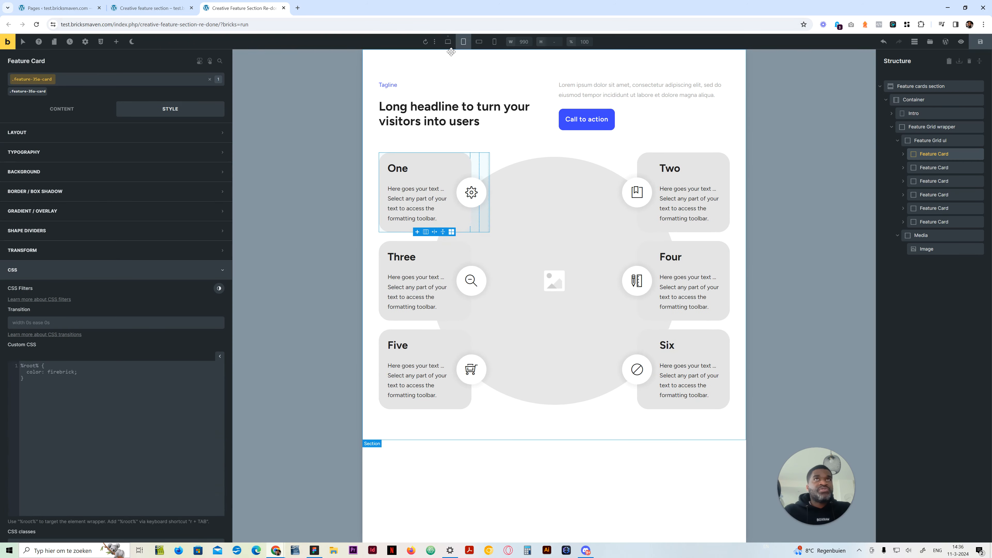
pyautogui.click(449, 43)
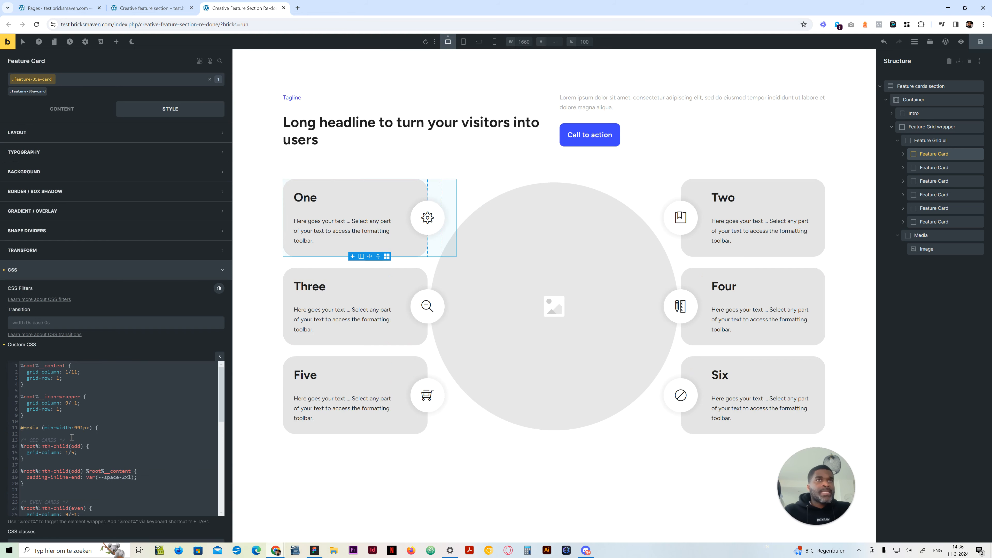
pyautogui.click(454, 42)
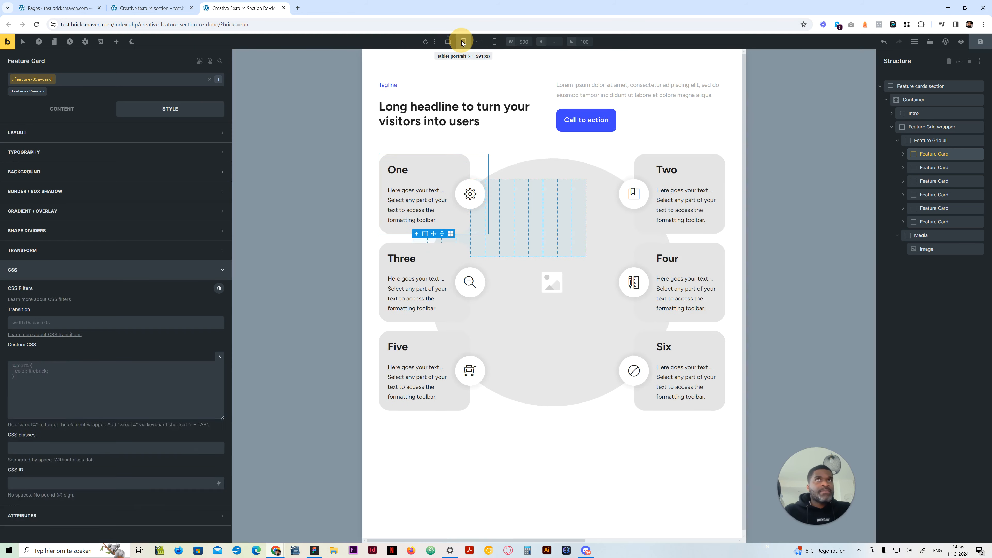
pyautogui.click(448, 42)
pyautogui.click(105, 435)
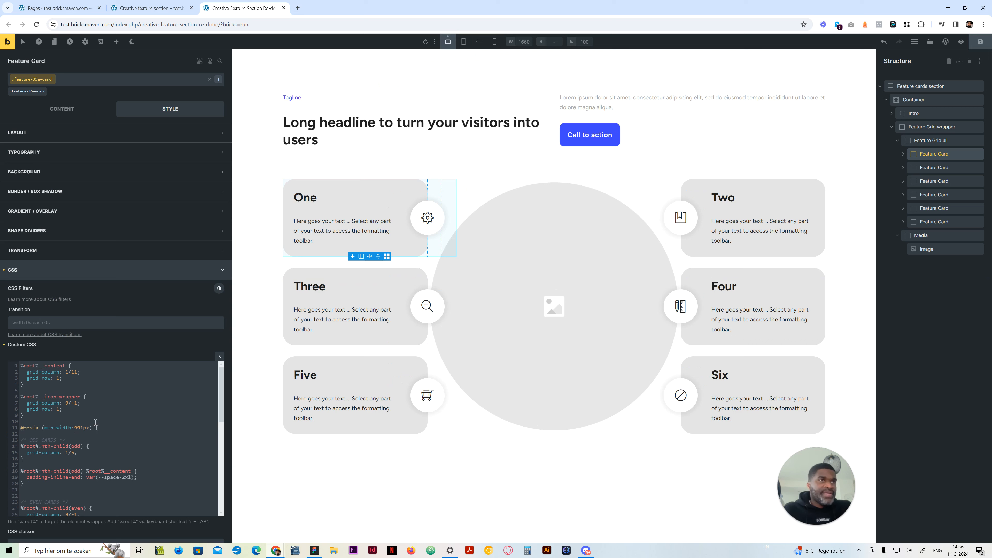
pyautogui.scroll(-5, 47, 393)
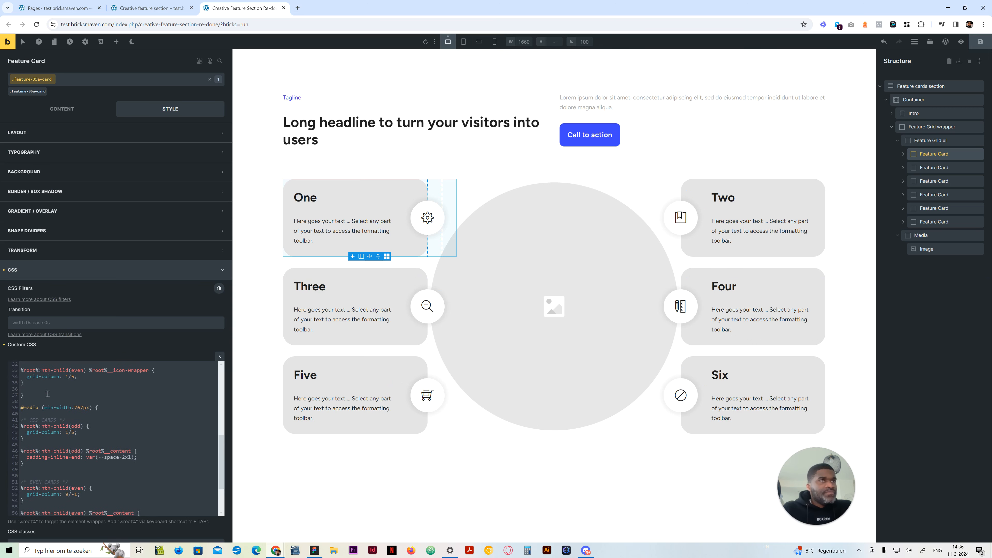
# Try a grid-column of 1/7 for the odd cards in the 767px media query, and undo the change
pyautogui.click(89, 407)
pyautogui.click(103, 430)
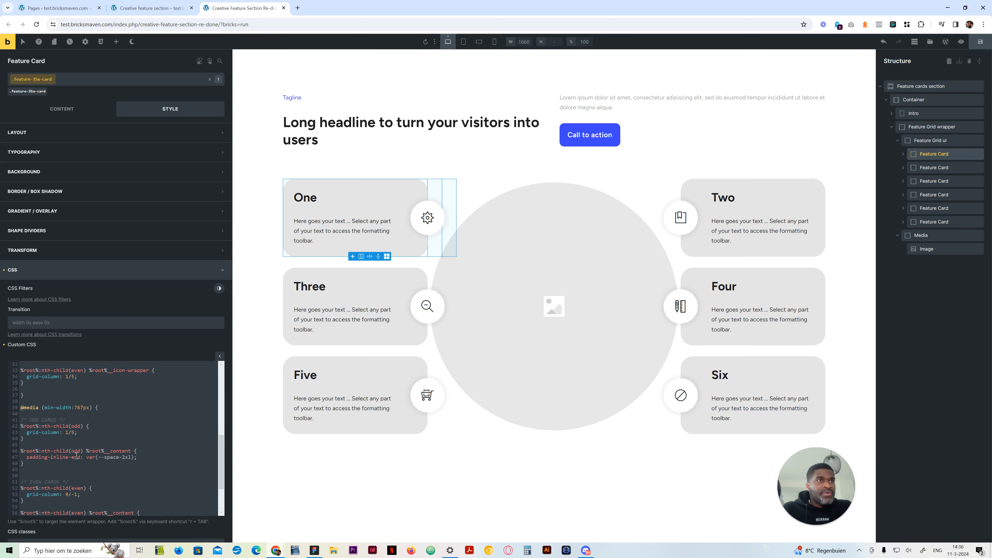
pyautogui.click(72, 431)
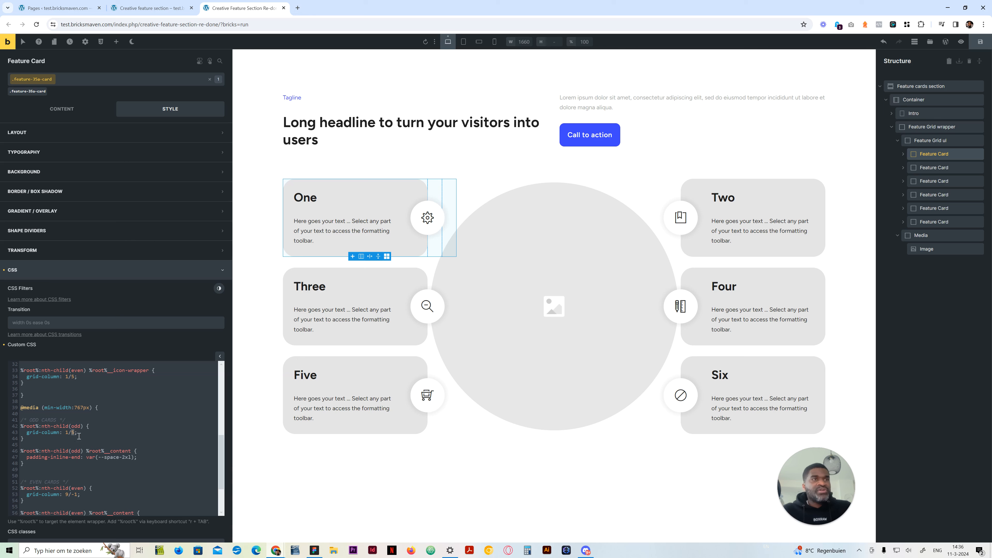
pyautogui.write('7')
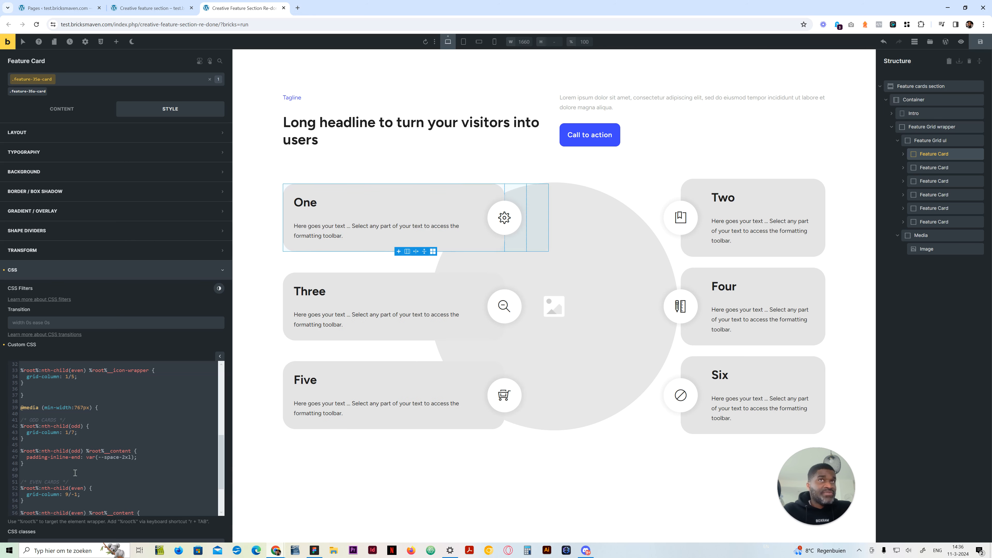
pyautogui.scroll(-3, 77, 465)
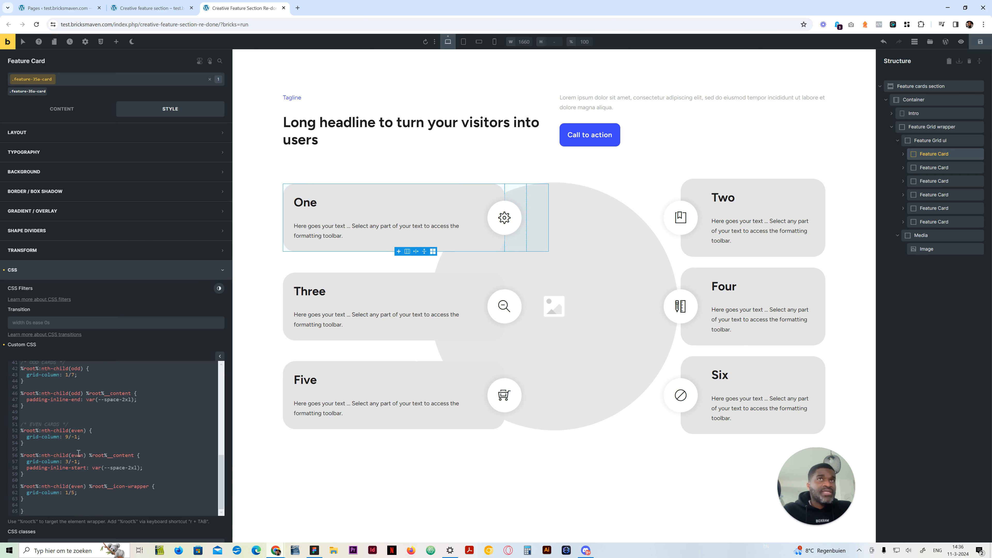
pyautogui.scroll(2, 94, 412)
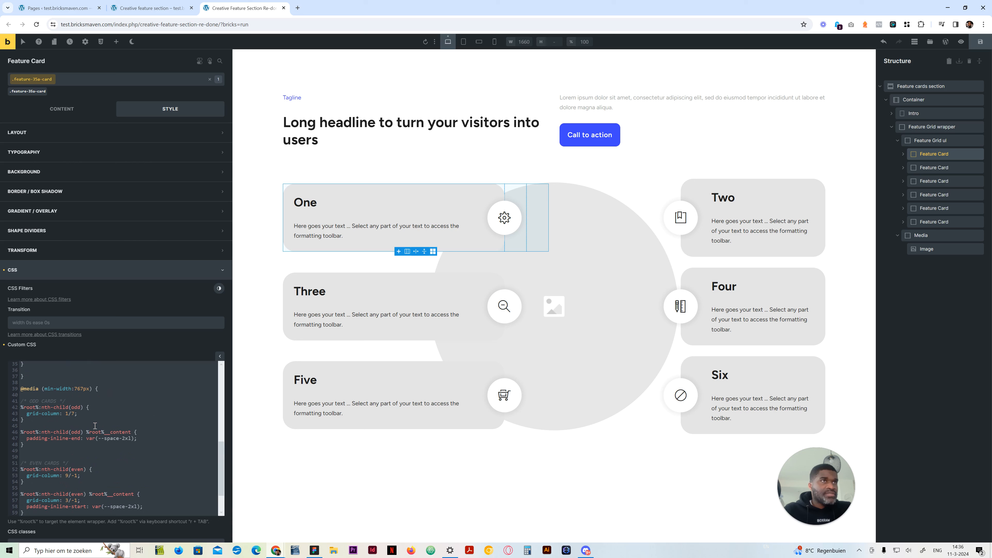
pyautogui.press('BackSpace')
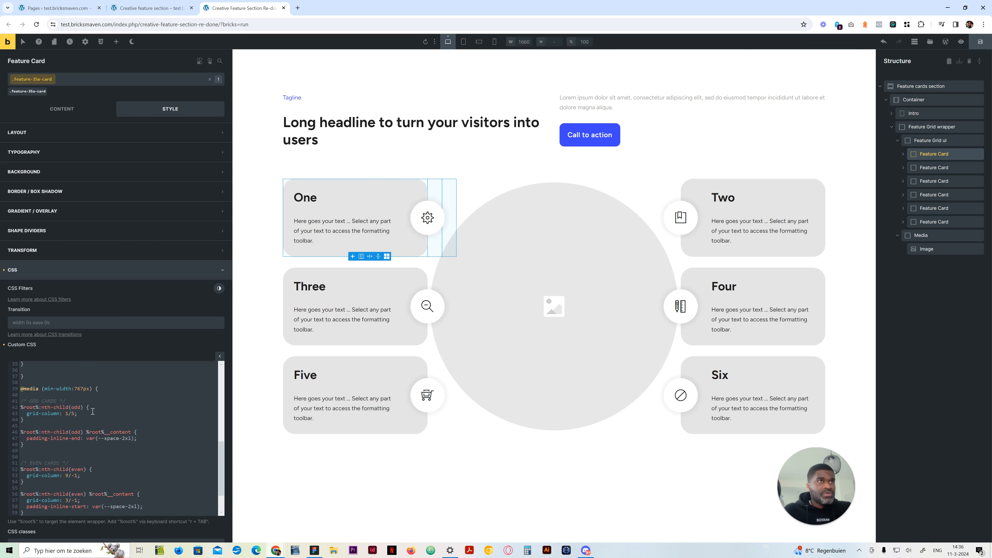
# Examine the Feature Card's custom CSS, comparing the grid-column and padding rules of the 991px media query with those of the 767px copy
pyautogui.scroll(6, 95, 426)
pyautogui.scroll(-2, 82, 448)
pyautogui.scroll(2, 81, 459)
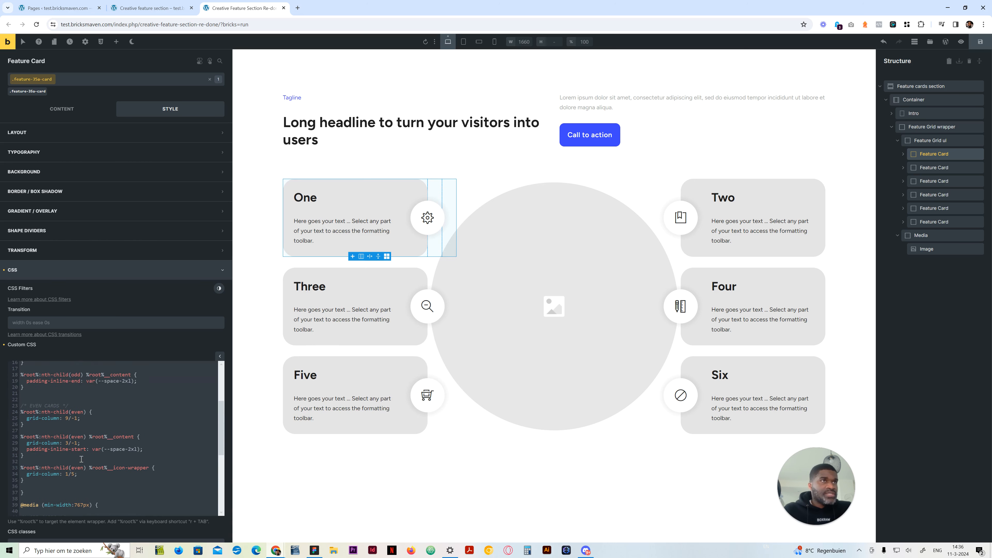
pyautogui.scroll(3, 81, 459)
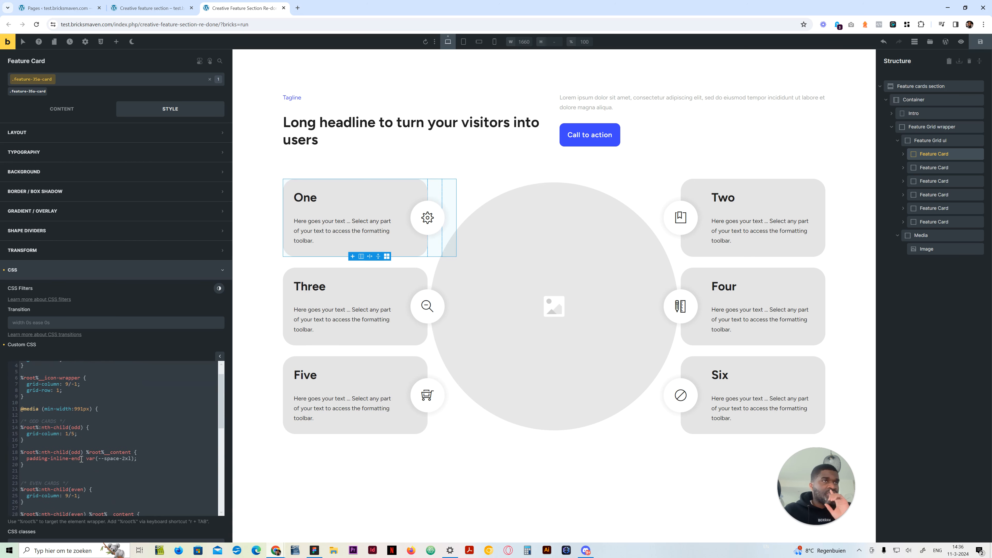
pyautogui.scroll(-2, 81, 459)
pyautogui.scroll(2, 81, 460)
pyautogui.scroll(-6, 81, 459)
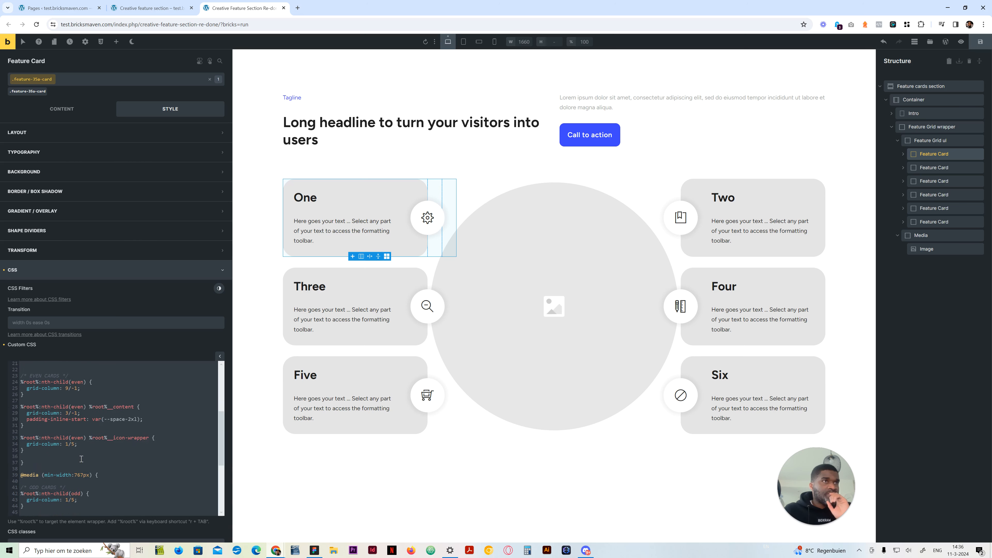
pyautogui.click(35, 511)
pyautogui.moveTo(36, 511); pyautogui.dragTo(20, 423)
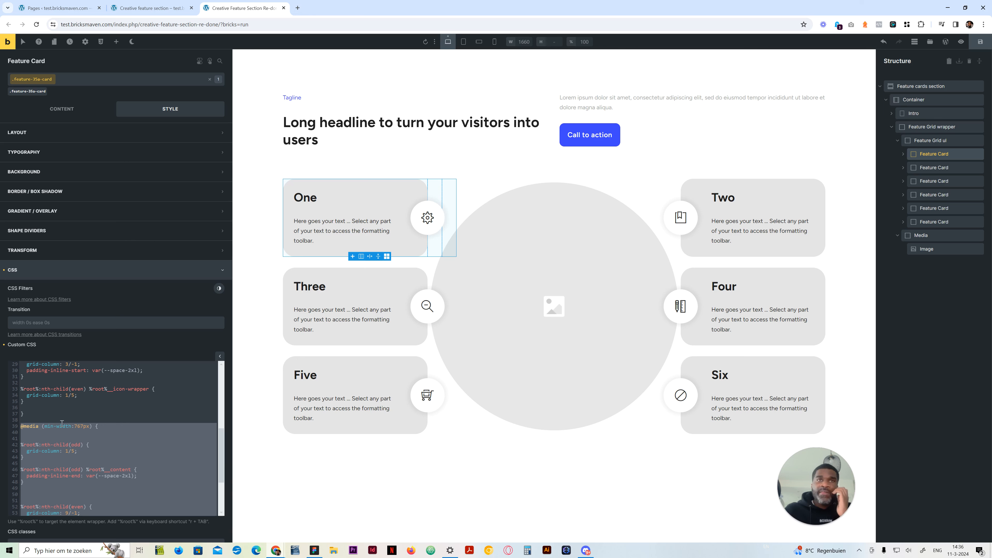
pyautogui.click(74, 432)
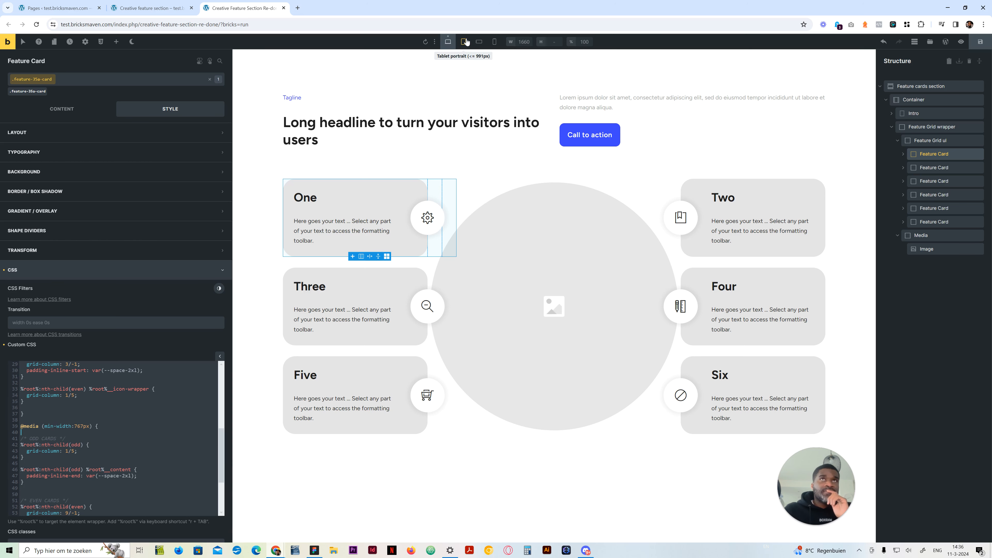
pyautogui.scroll(3, 107, 384)
pyautogui.scroll(3, 73, 412)
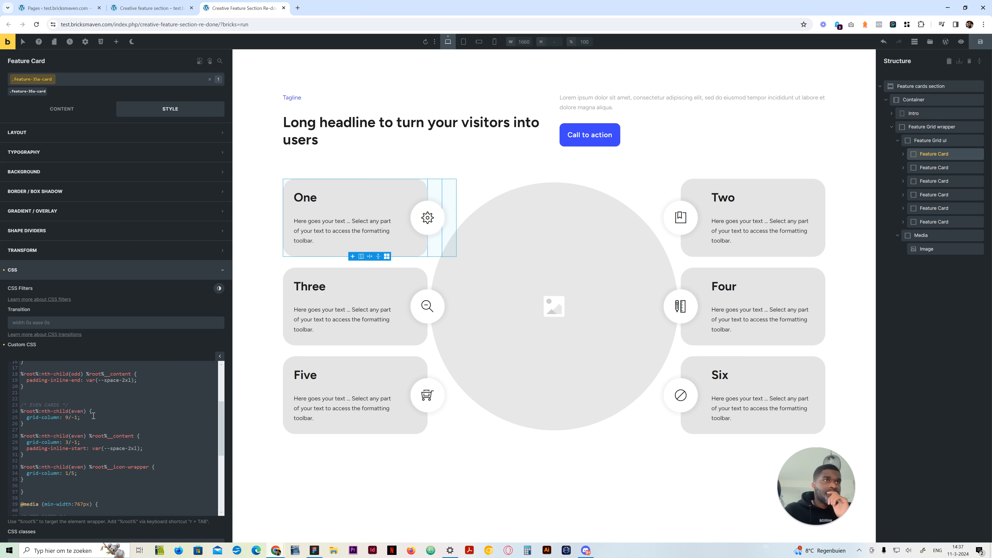
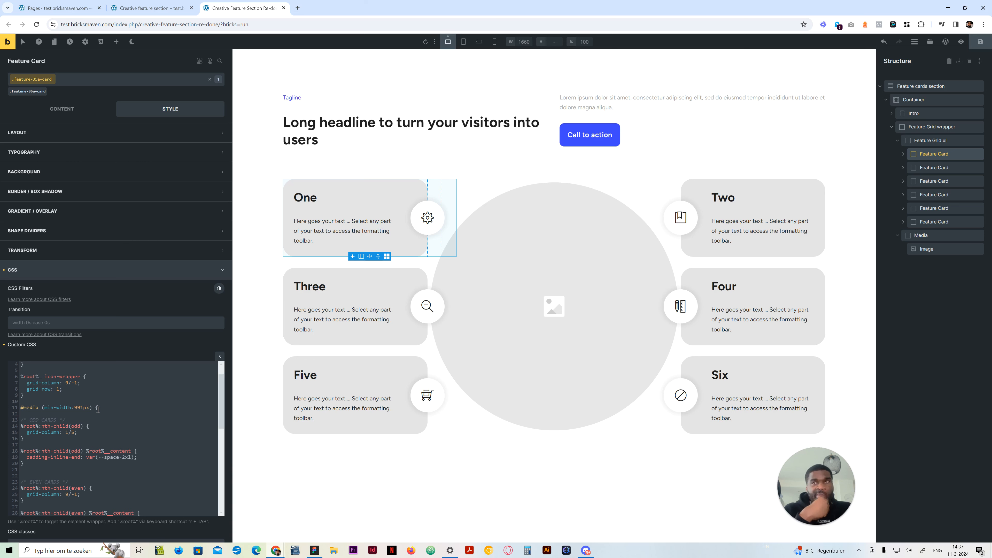
# Set the first media query to min-width 992px and change the 767px one to max-width 991px in the Feature Card's custom CSS
pyautogui.scroll(-5, 121, 409)
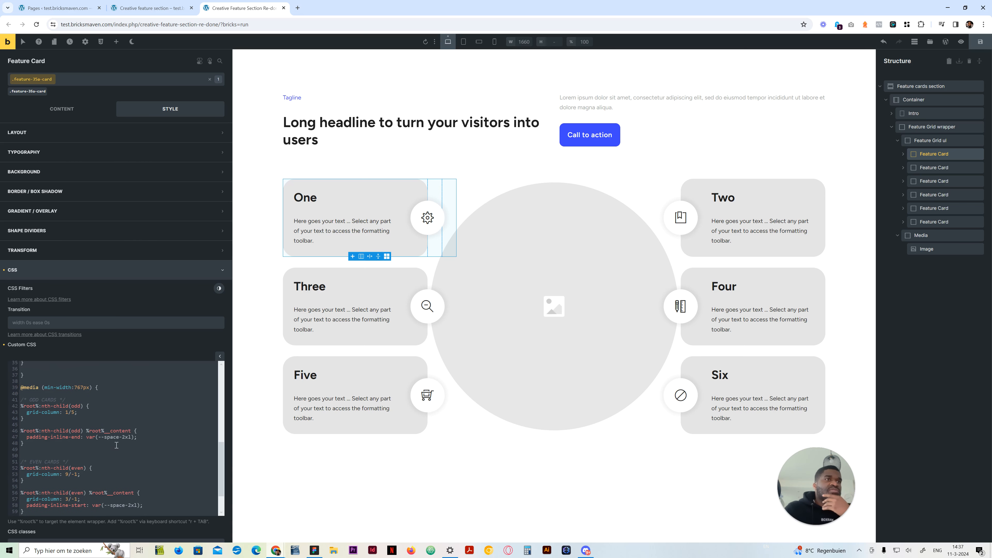
pyautogui.scroll(4, 59, 393)
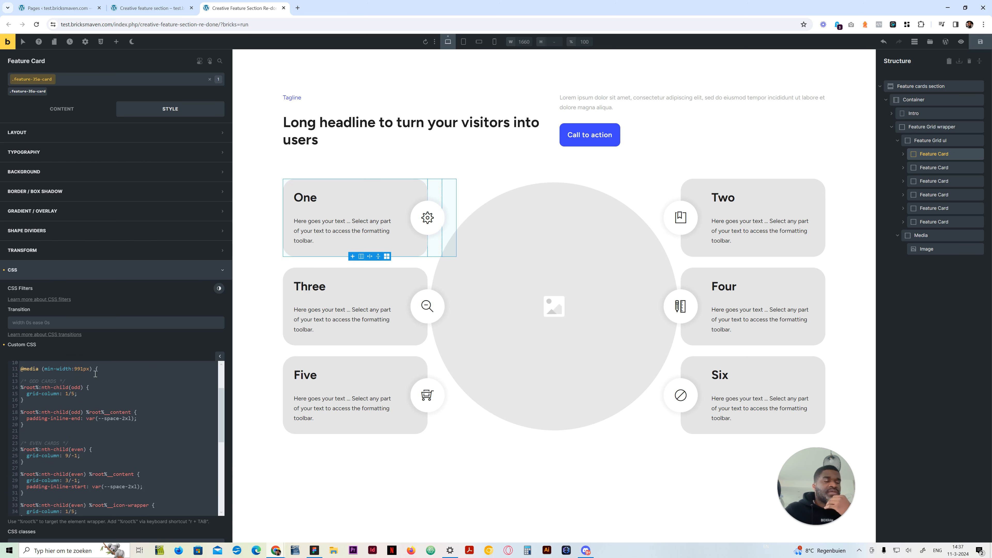
pyautogui.scroll(-3, 95, 374)
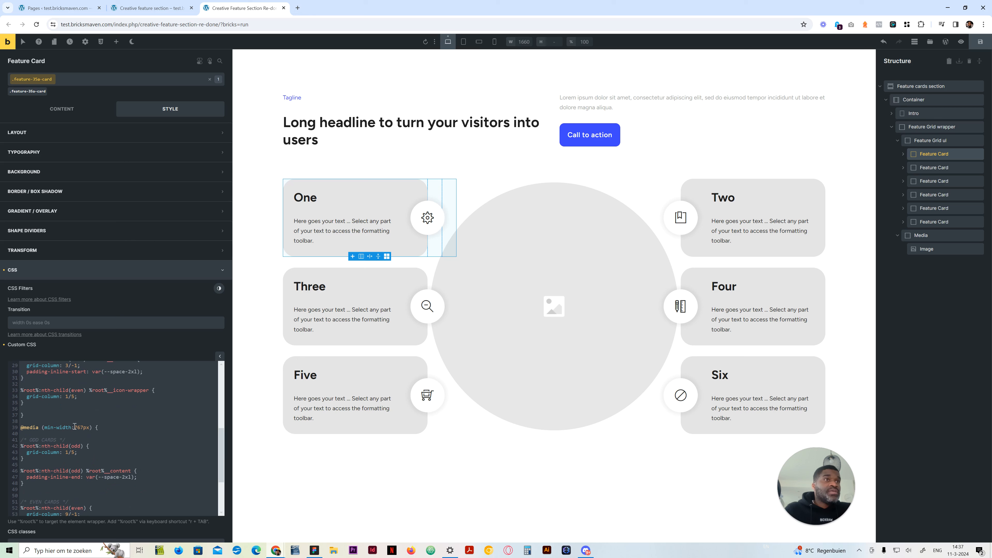
pyautogui.moveTo(84, 427)
pyautogui.mouseDown()
pyautogui.moveTo(49, 427)
pyautogui.moveTo(75, 427)
pyautogui.mouseUp()
pyautogui.write('ax')
pyautogui.click(83, 428)
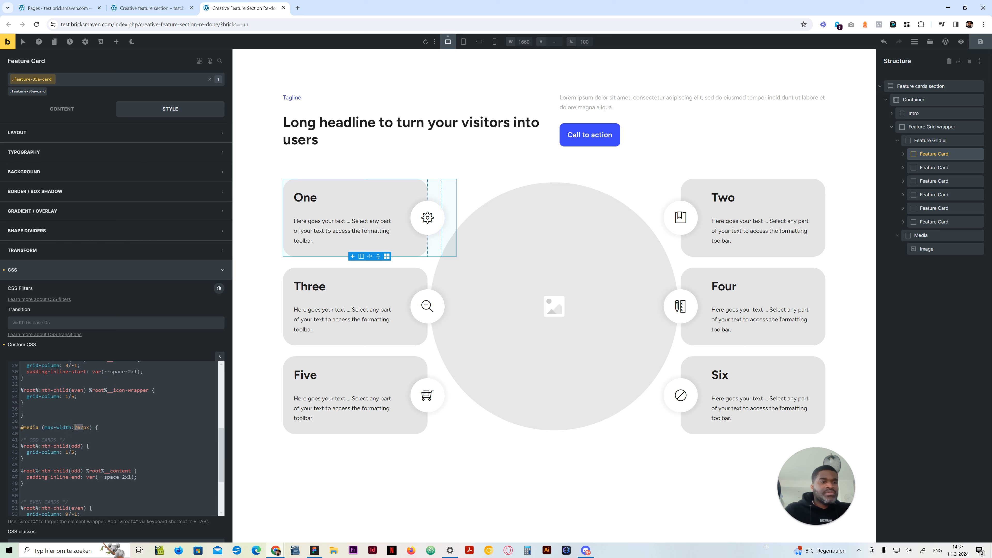
pyautogui.write('993')
pyautogui.press('BackSpace')
pyautogui.write('12')
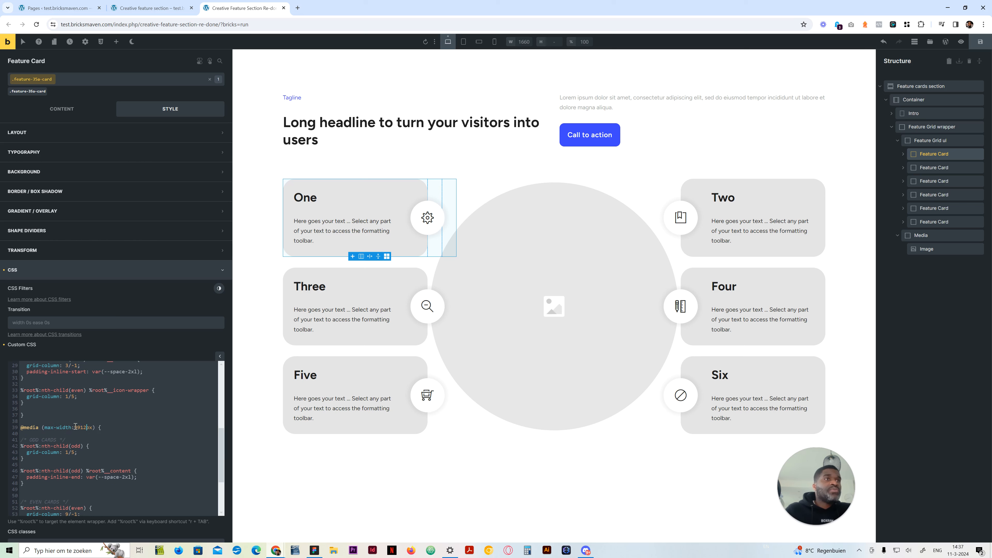
# Set the odd cards' grid-column to 1/7 in the max-width 991px media query and preview it at the tablet portrait breakpoint
pyautogui.doubleClick(72, 452)
pyautogui.write('2')
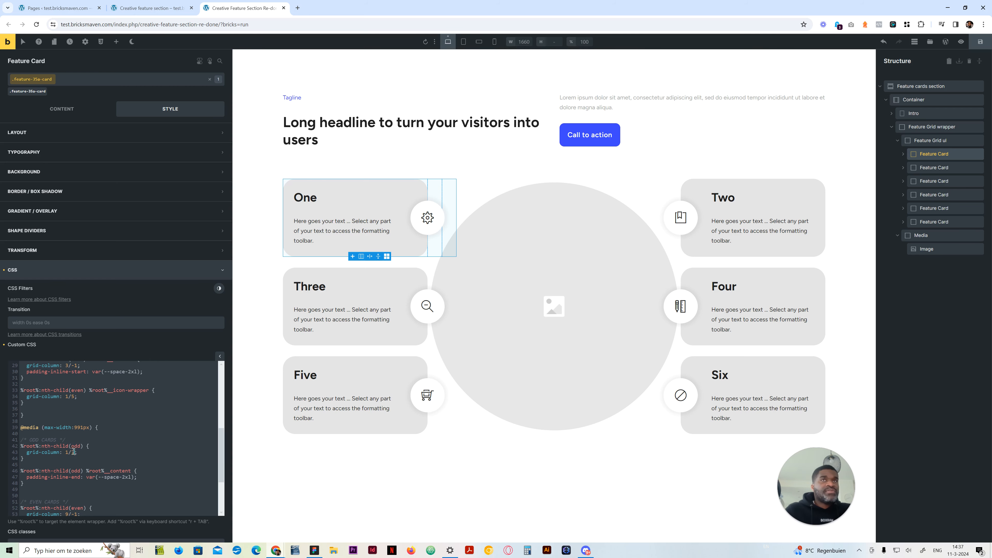
pyautogui.click(464, 41)
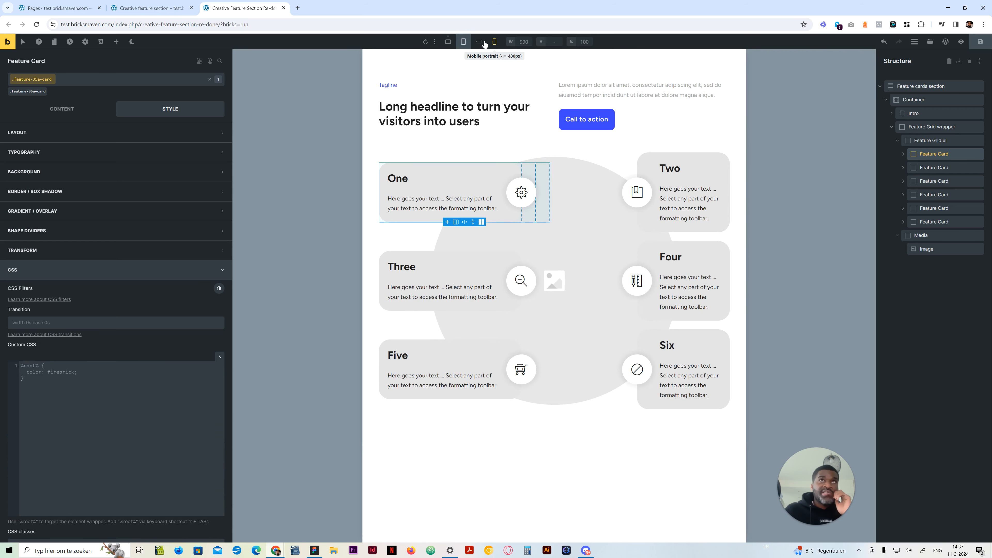
pyautogui.click(448, 42)
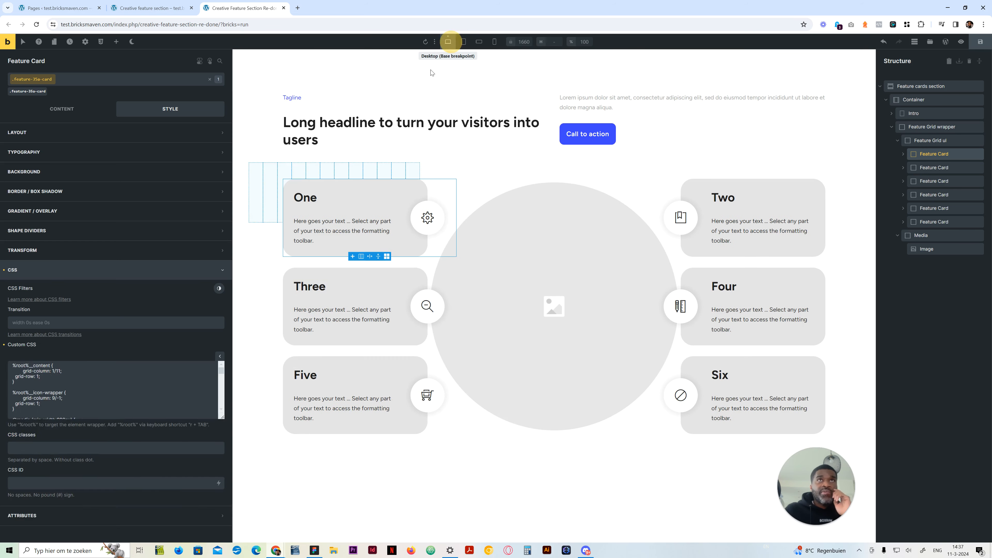
# Set the even cards' grid-column to 7/-1 in the max-width 991px media query and preview it at tablet portrait
pyautogui.scroll(-4, 91, 468)
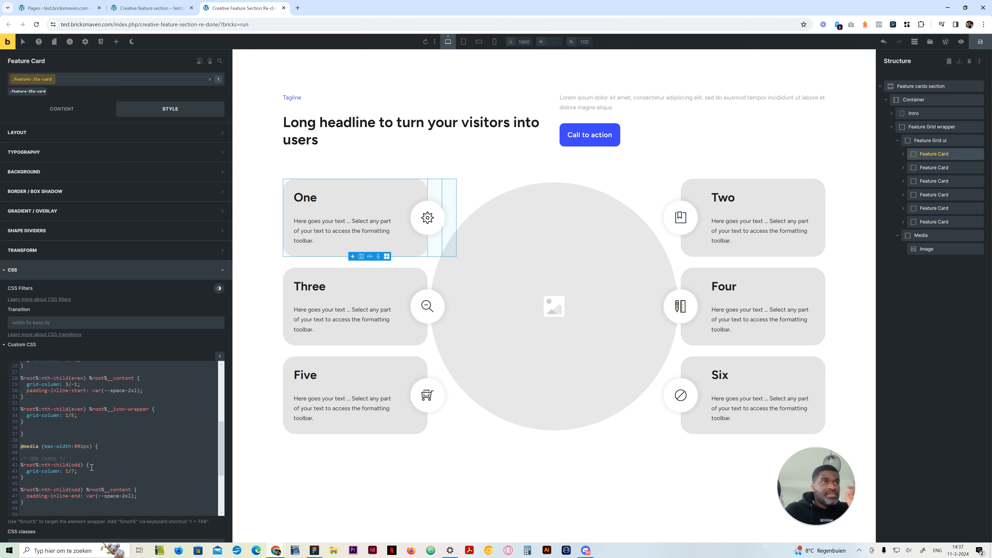
pyautogui.scroll(4, 92, 468)
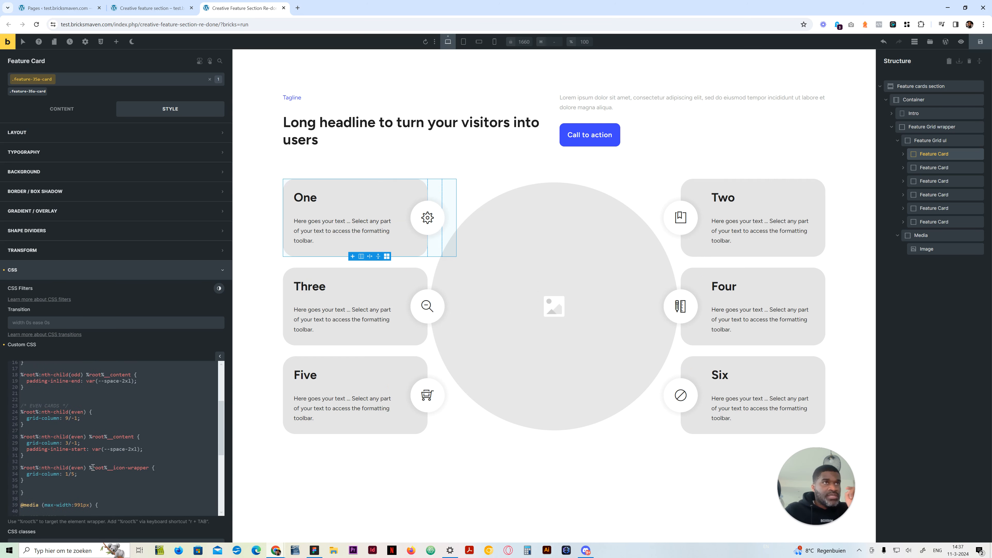
pyautogui.scroll(2, 93, 468)
pyautogui.scroll(-3, 93, 468)
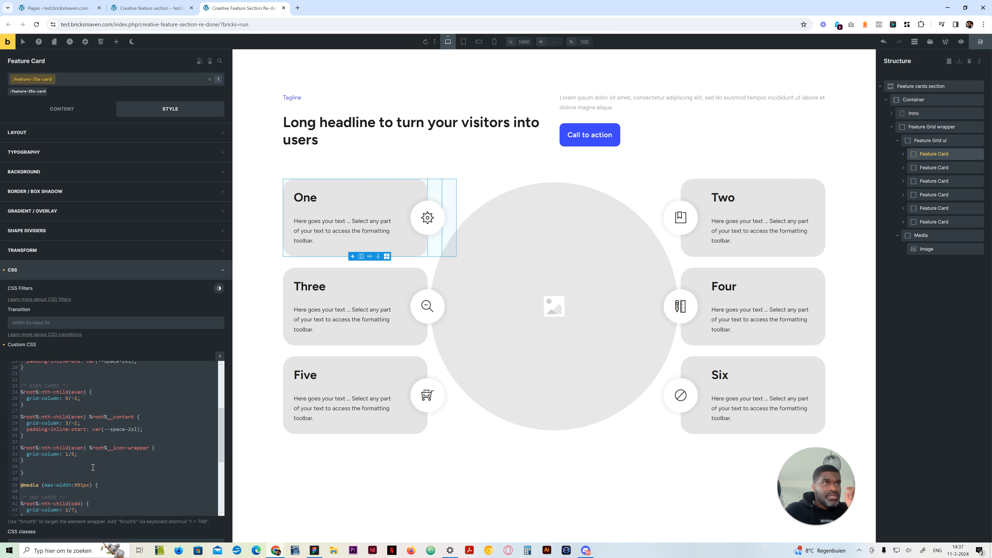
pyautogui.scroll(-8, 93, 467)
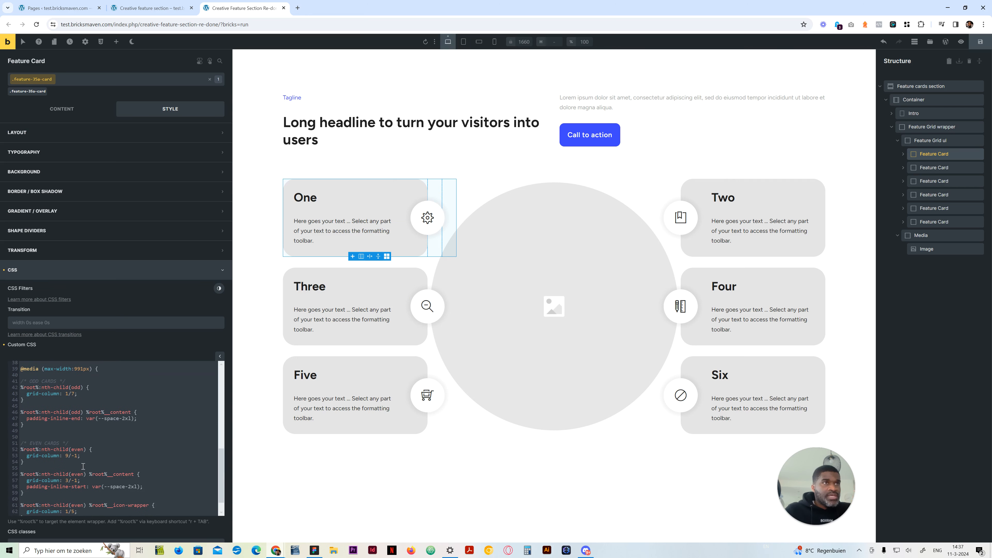
pyautogui.doubleClick(67, 455)
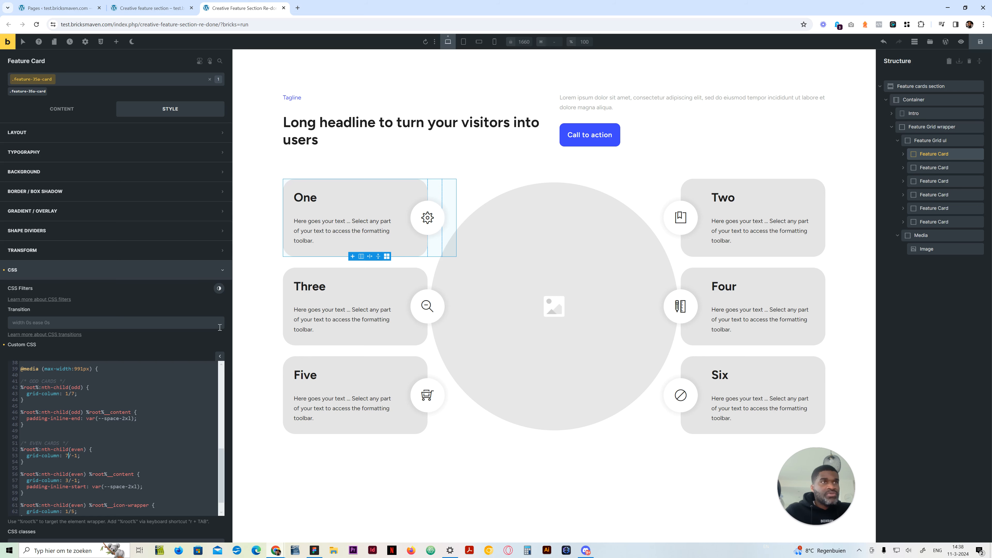
pyautogui.click(464, 42)
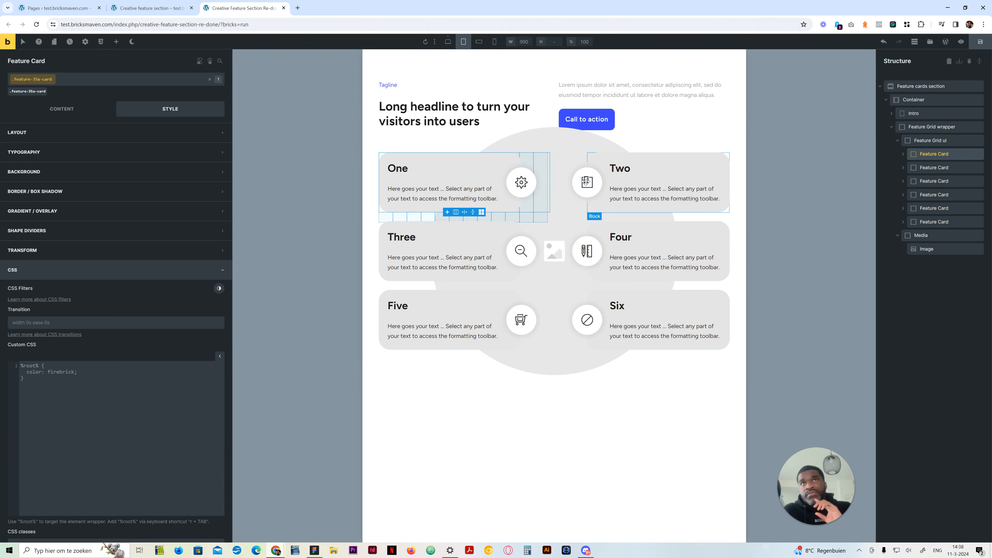
# Try a grid-column of 6/-1 for the even cards in the max-width 991px query, check tablet portrait, and restore 7/-1
pyautogui.click(449, 42)
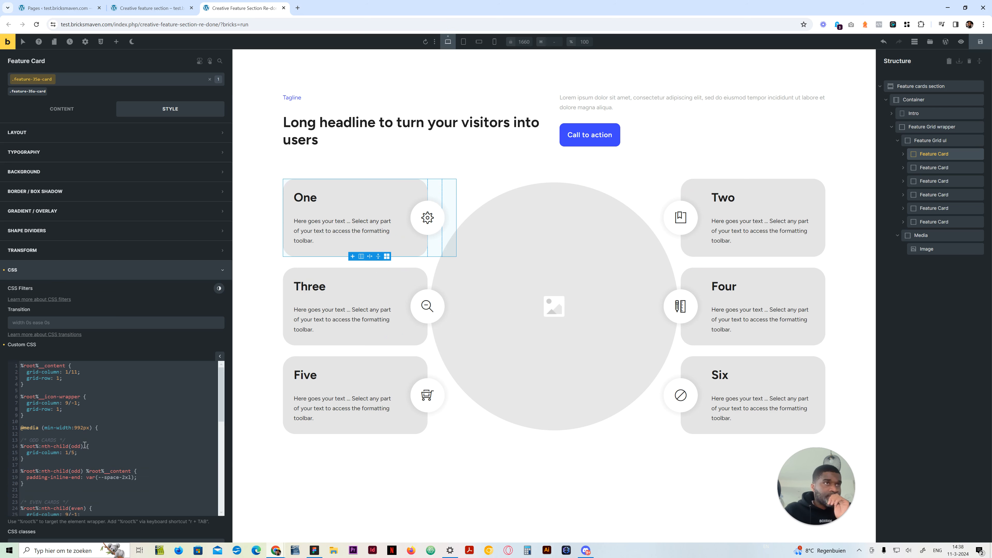
pyautogui.scroll(-3, 84, 446)
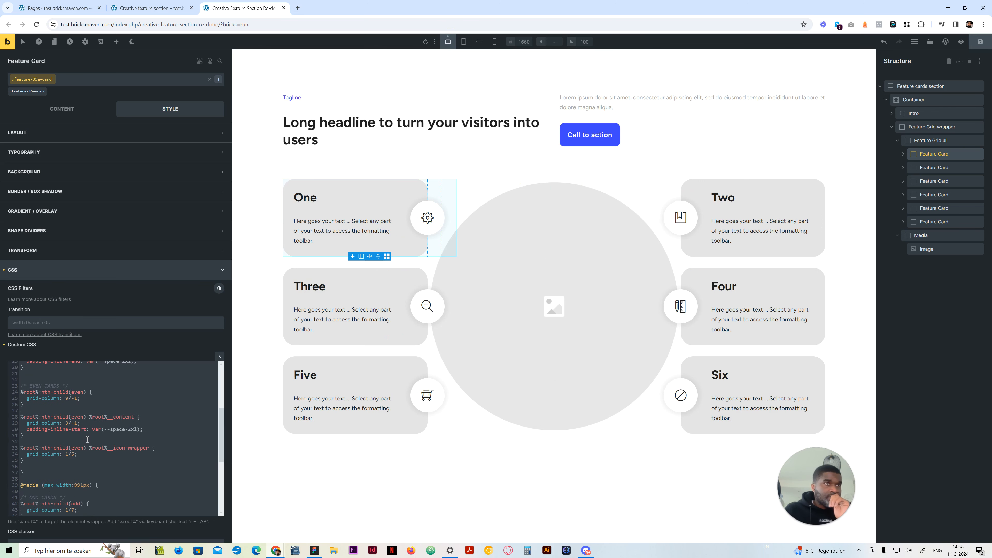
pyautogui.scroll(-5, 87, 440)
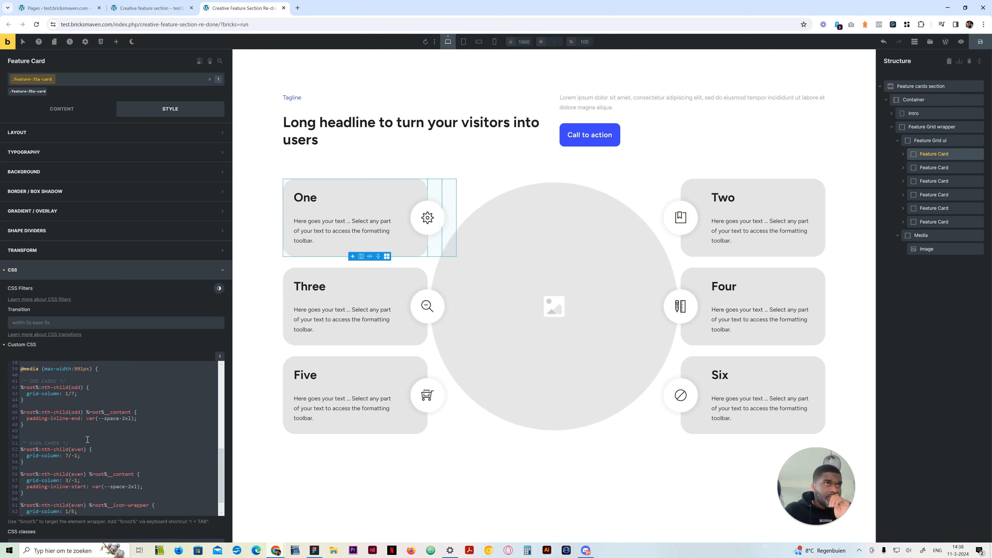
pyautogui.scroll(-1, 88, 440)
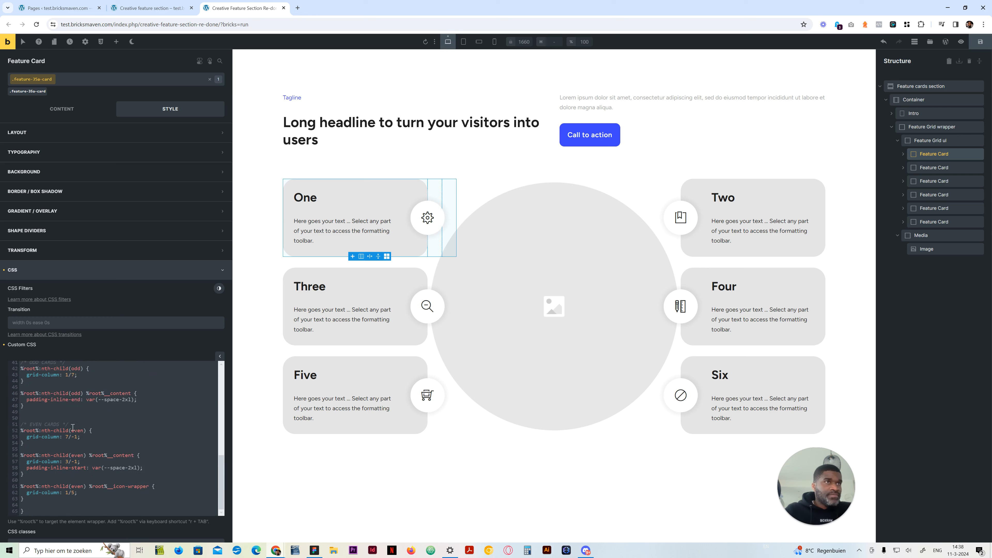
pyautogui.doubleClick(66, 437)
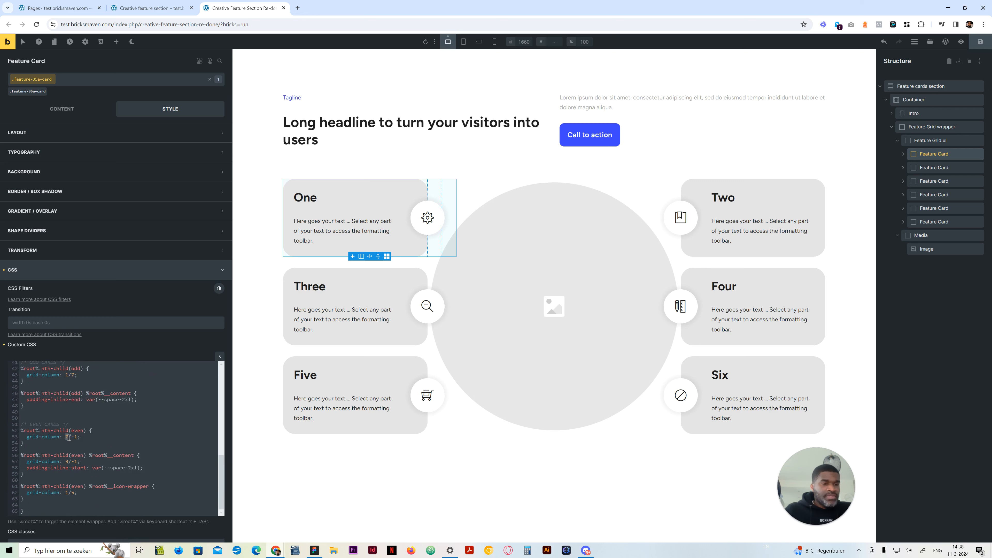
pyautogui.click(463, 42)
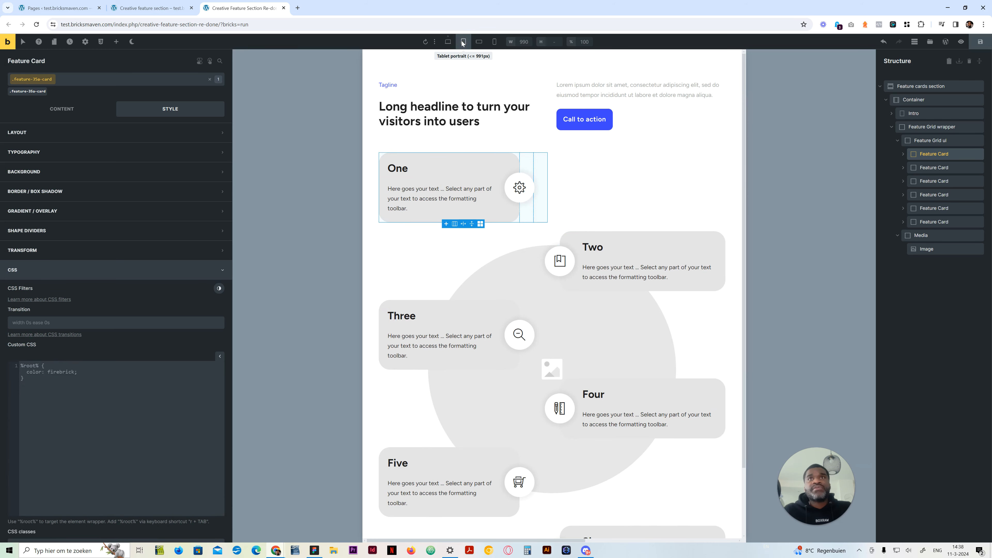
pyautogui.click(449, 42)
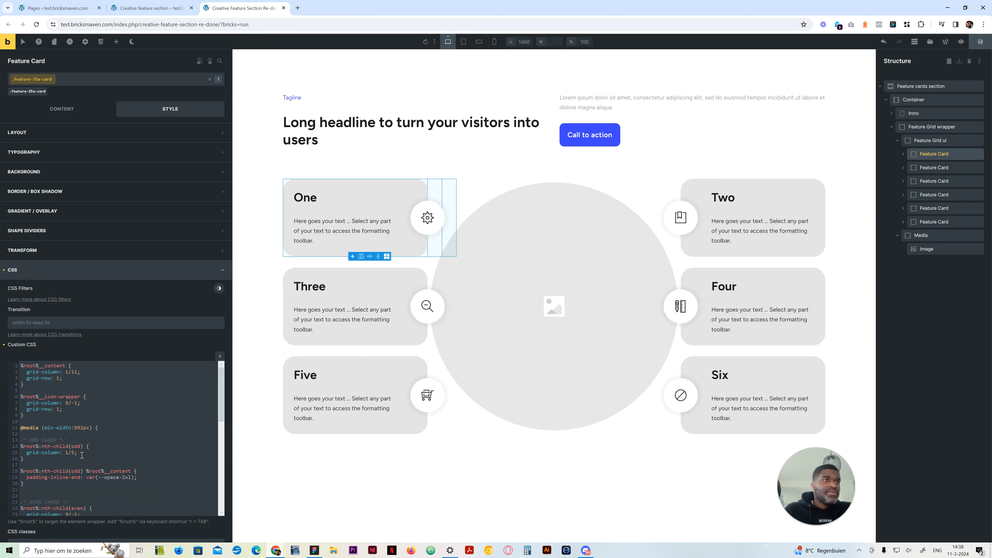
pyautogui.scroll(-8, 83, 441)
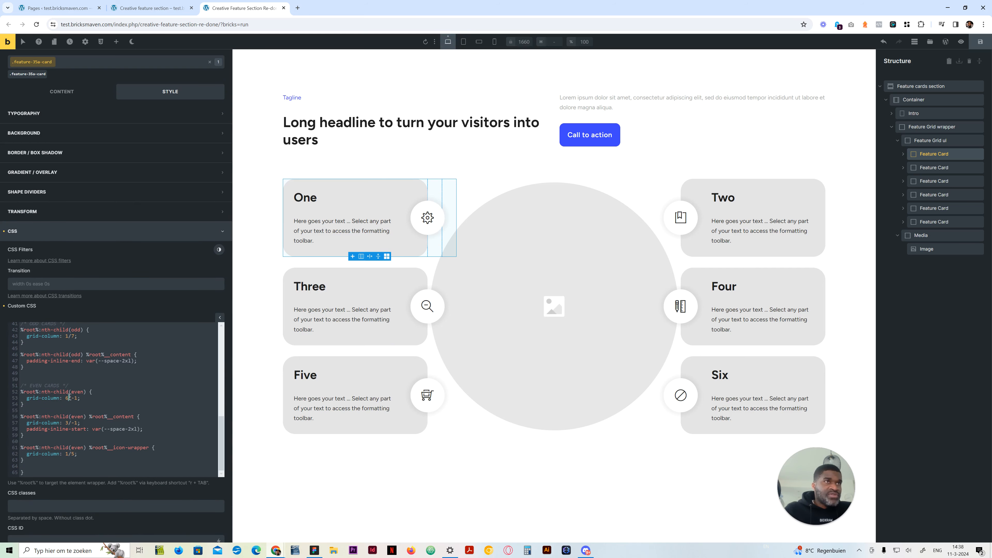
pyautogui.click(69, 397)
pyautogui.press('BackSpace')
pyautogui.write('7')
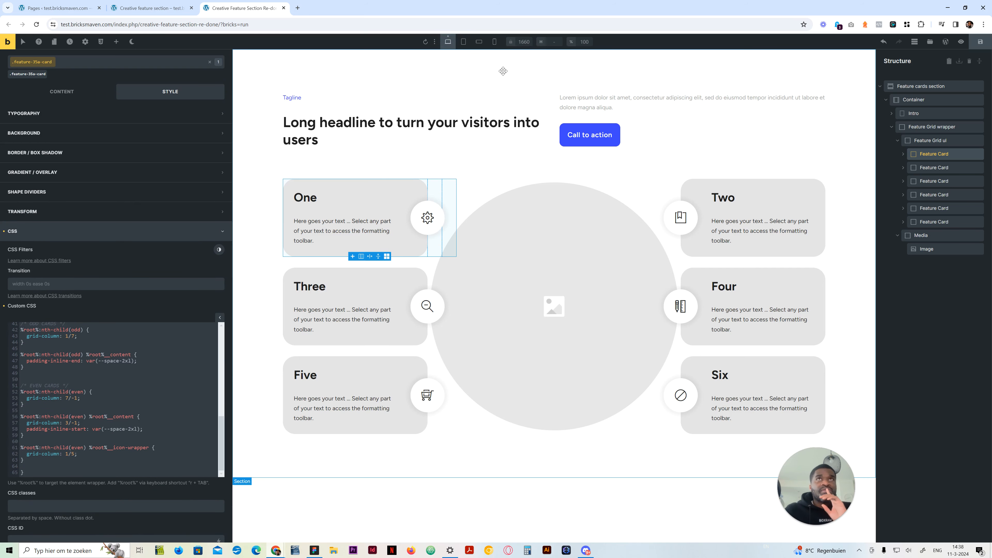
# Examine how the section, icon wrappers and card Three sit over the circular image at the tablet portrait breakpoint
pyautogui.click(464, 42)
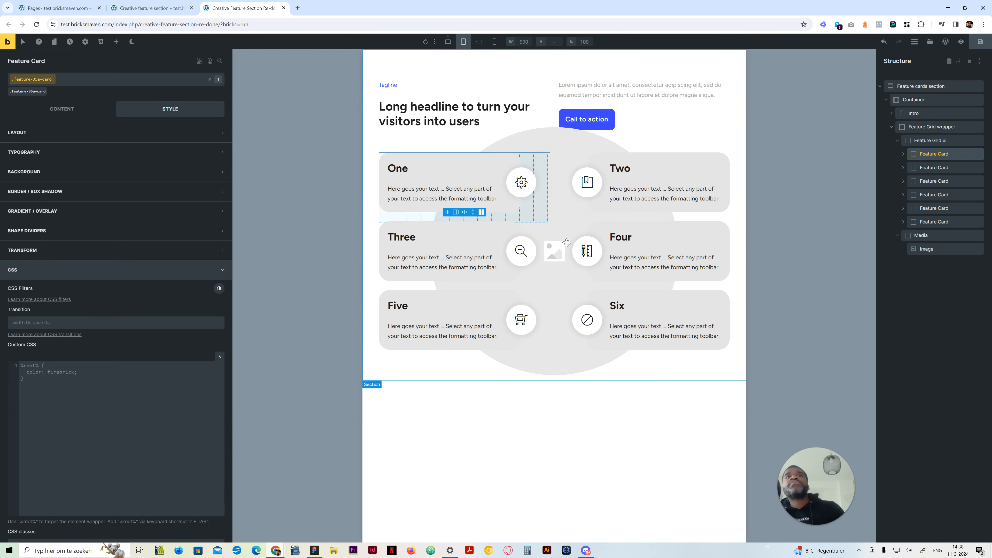
pyautogui.click(594, 377)
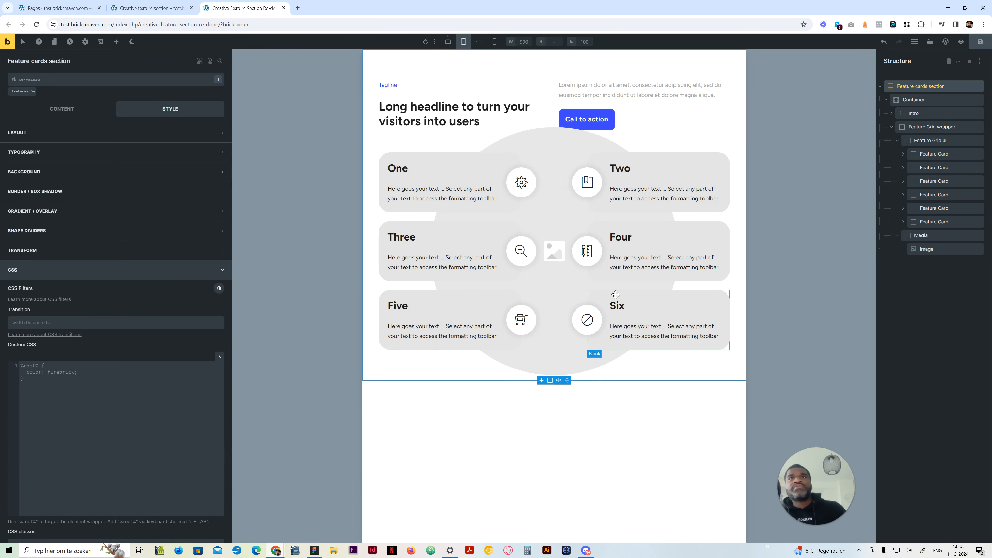
pyautogui.click(565, 237)
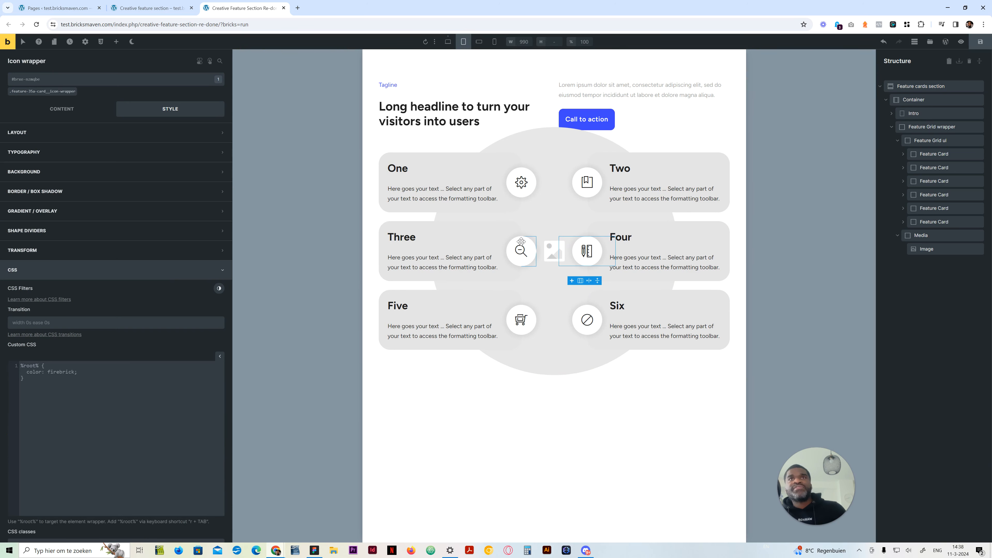
pyautogui.click(540, 229)
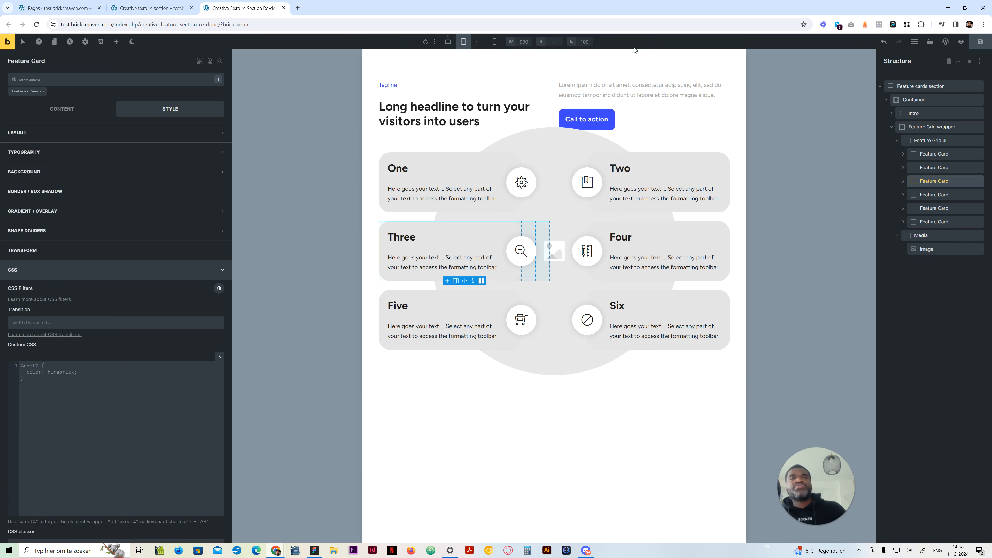
pyautogui.click(449, 41)
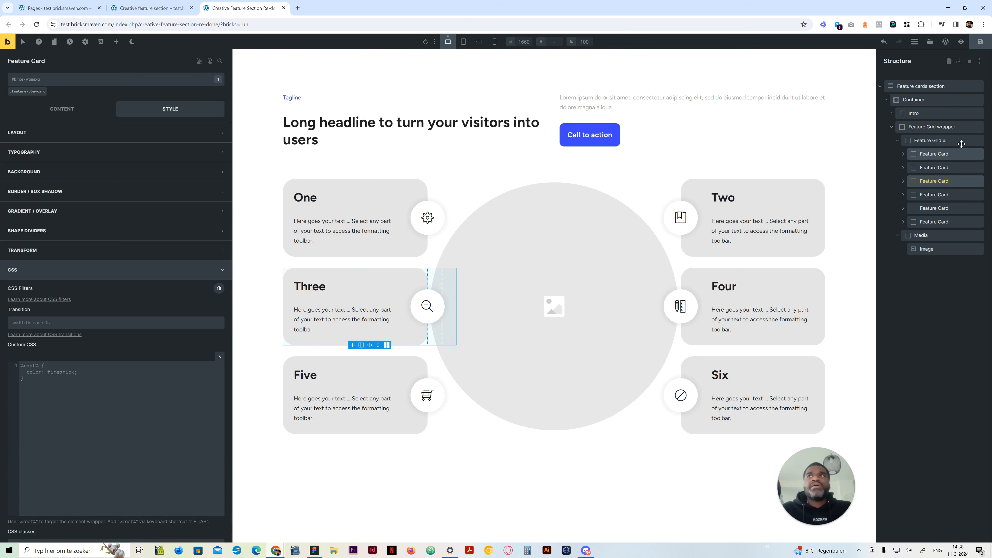
# Duplicate the even cards' grid-column rule with its comment at the end of the first Feature Card's max-width 991px media query
pyautogui.click(942, 154)
pyautogui.scroll(-7, 63, 508)
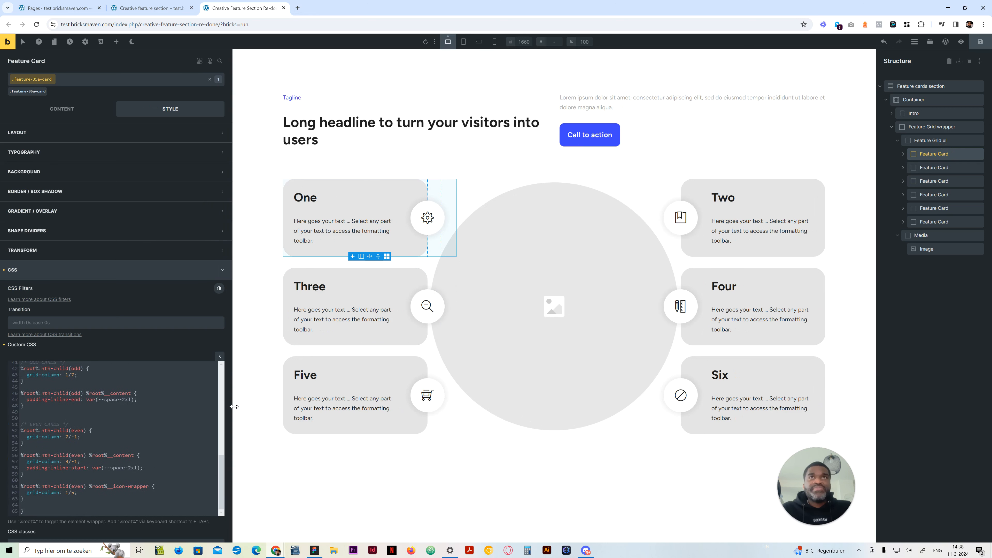
pyautogui.click(107, 498)
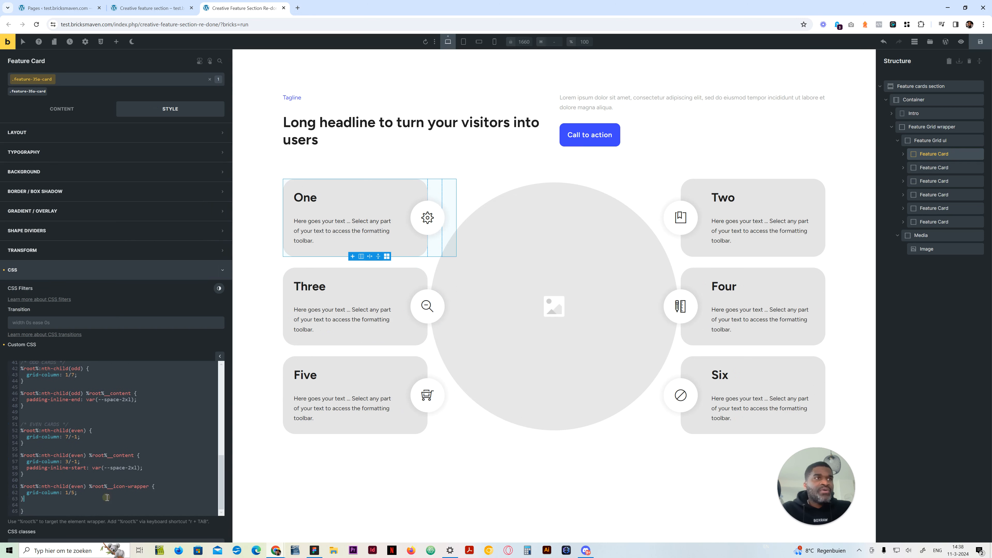
pyautogui.scroll(2, 102, 496)
pyautogui.scroll(-2, 93, 493)
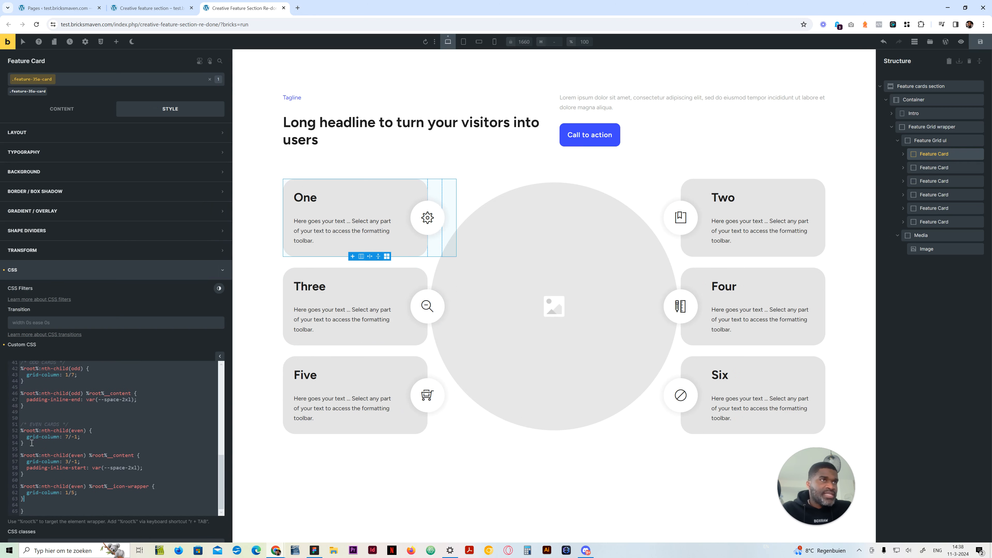
pyautogui.moveTo(28, 443); pyautogui.dragTo(19, 425)
pyautogui.hotkey('ctrl', 'c')
pyautogui.click(23, 510)
pyautogui.hotkey('ctrl', 'v')
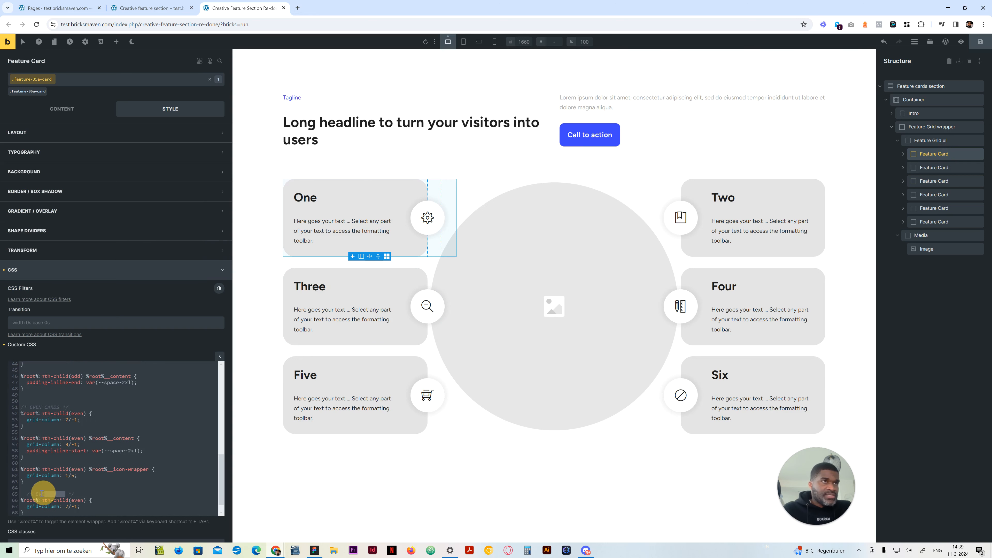
# Rewrite the duplicated rule as %root%__media with display:none and the comment "Display Media as none", and check it at tablet portrait
pyautogui.moveTo(65, 494); pyautogui.dragTo(36, 494)
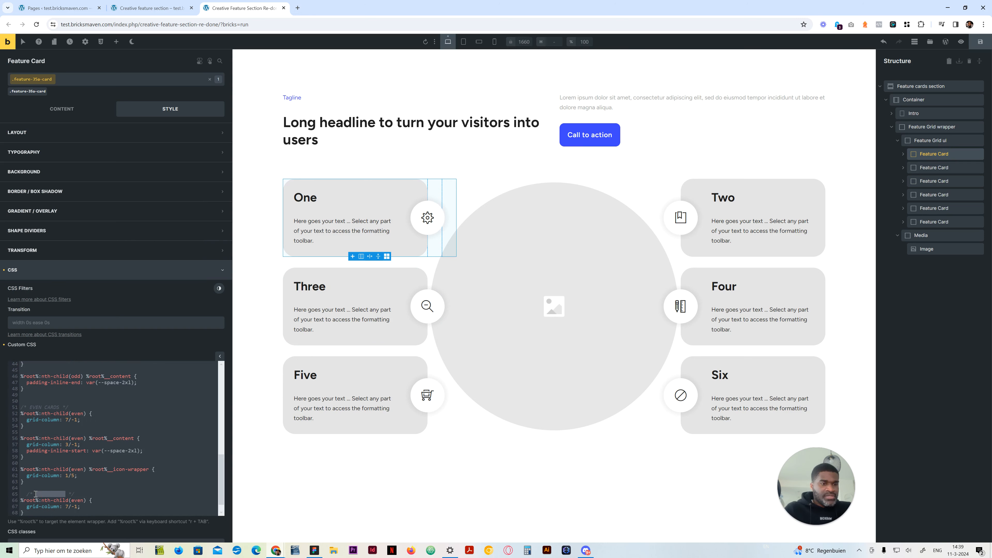
pyautogui.write('Media as none')
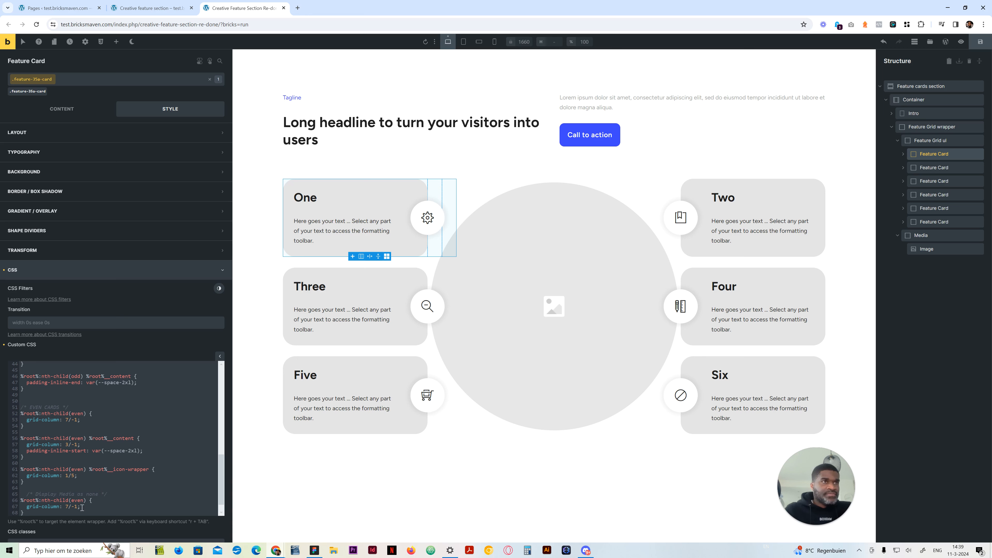
pyautogui.click(85, 501)
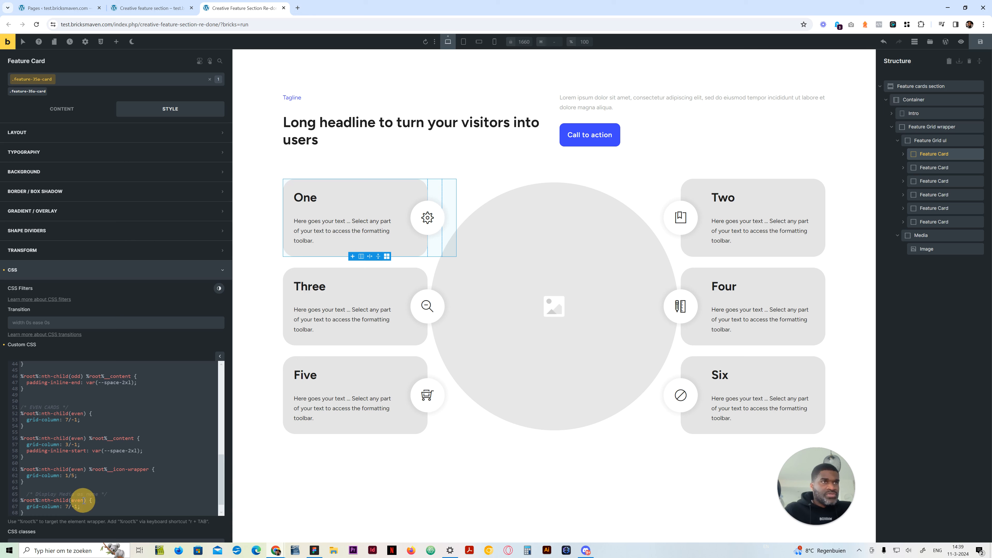
pyautogui.moveTo(86, 500); pyautogui.dragTo(39, 501)
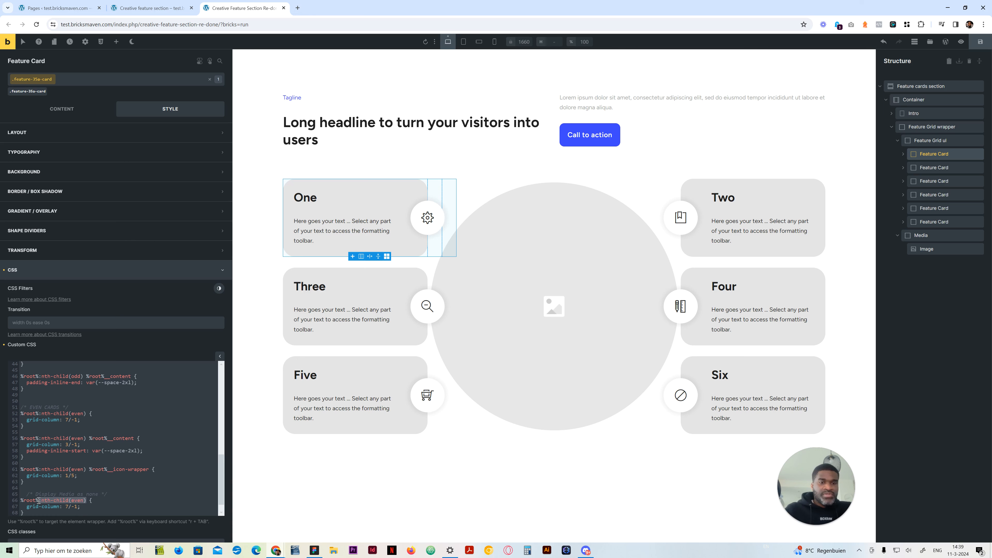
pyautogui.write('__media')
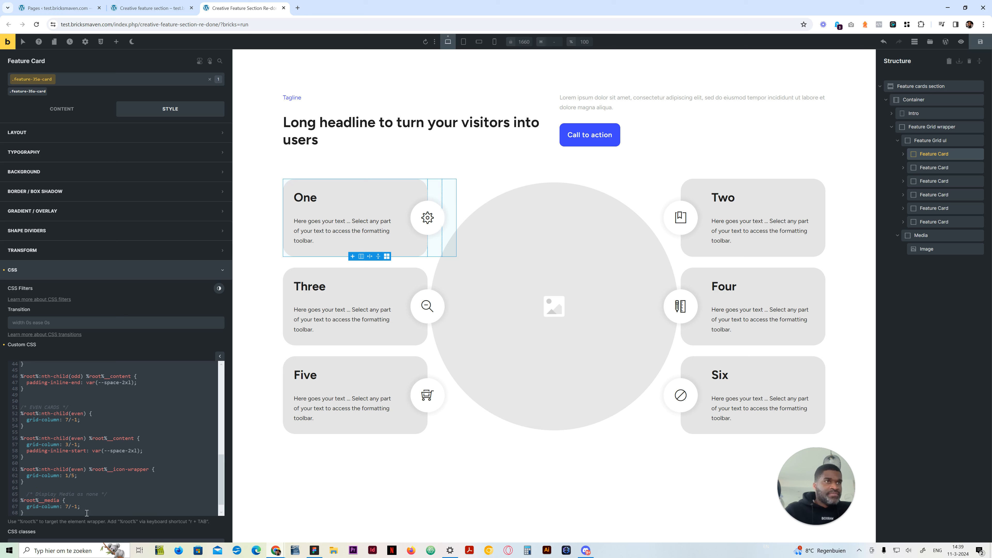
pyautogui.moveTo(77, 507); pyautogui.dragTo(26, 507)
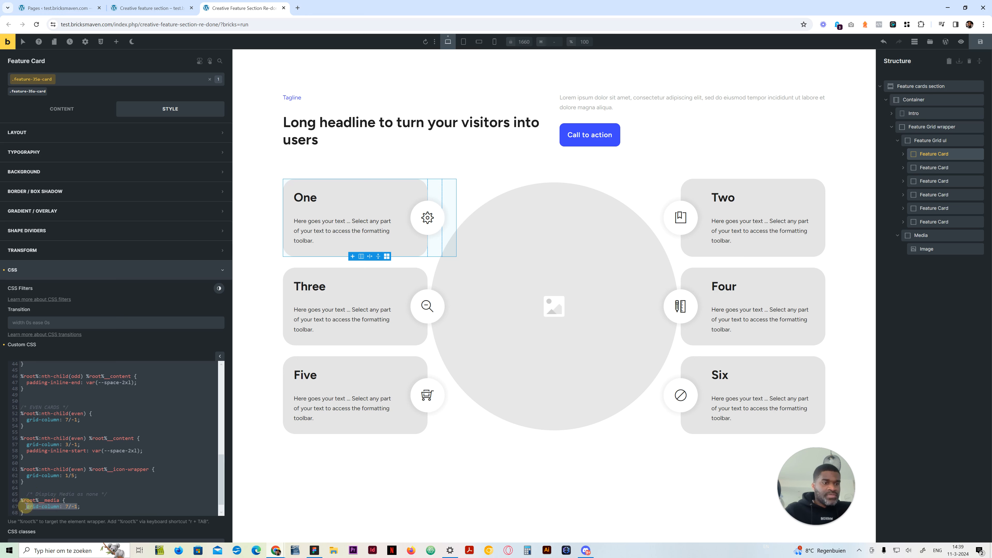
pyautogui.write('display:none;')
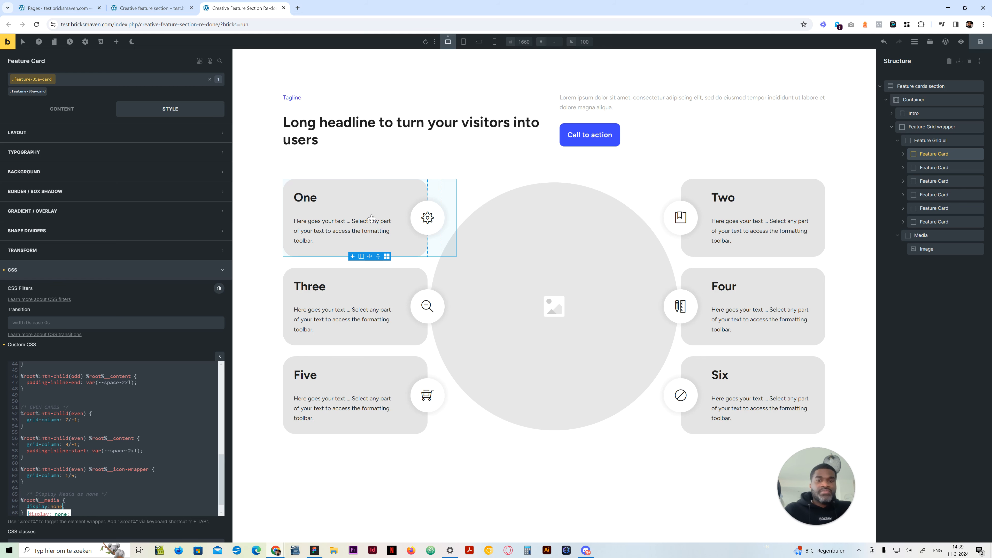
pyautogui.click(463, 41)
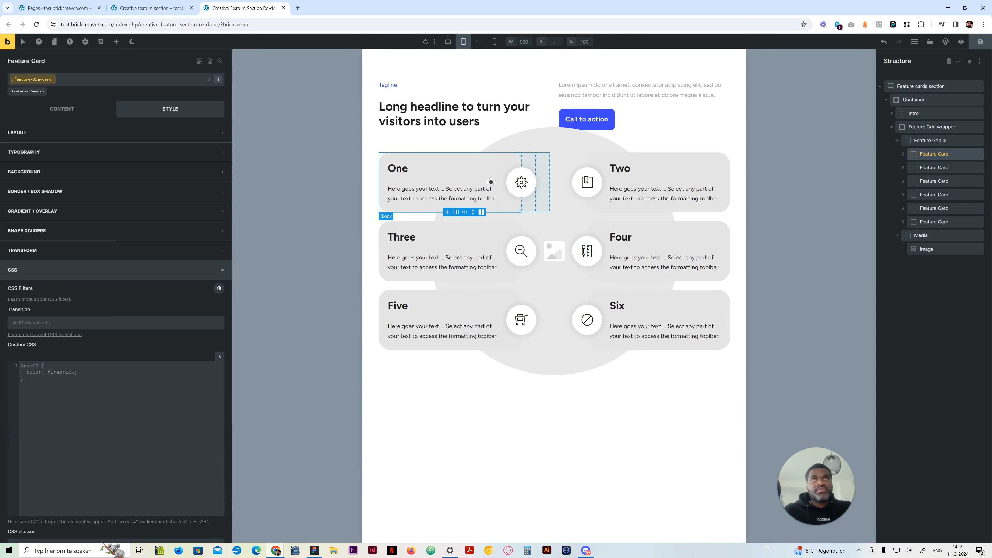
pyautogui.click(448, 42)
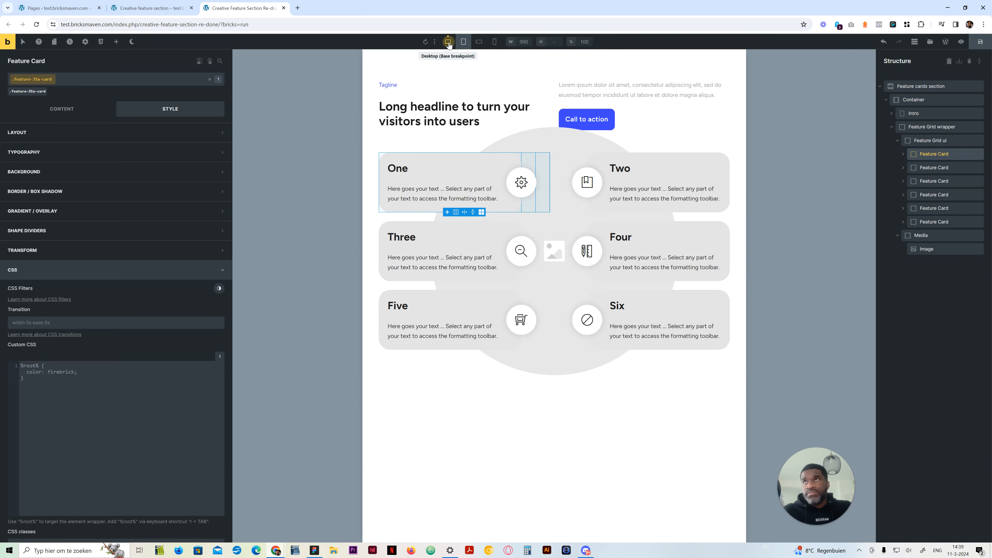
# Delete the %root%__media rule and its comment from the end of the max-width 991px media query
pyautogui.scroll(-5, 129, 485)
pyautogui.scroll(-5, 129, 485)
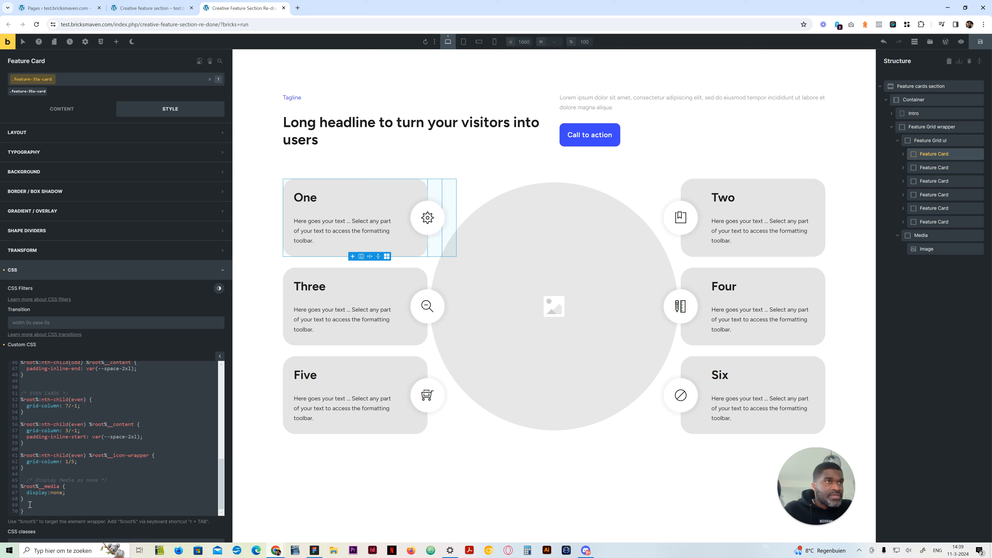
pyautogui.moveTo(33, 500); pyautogui.dragTo(15, 482)
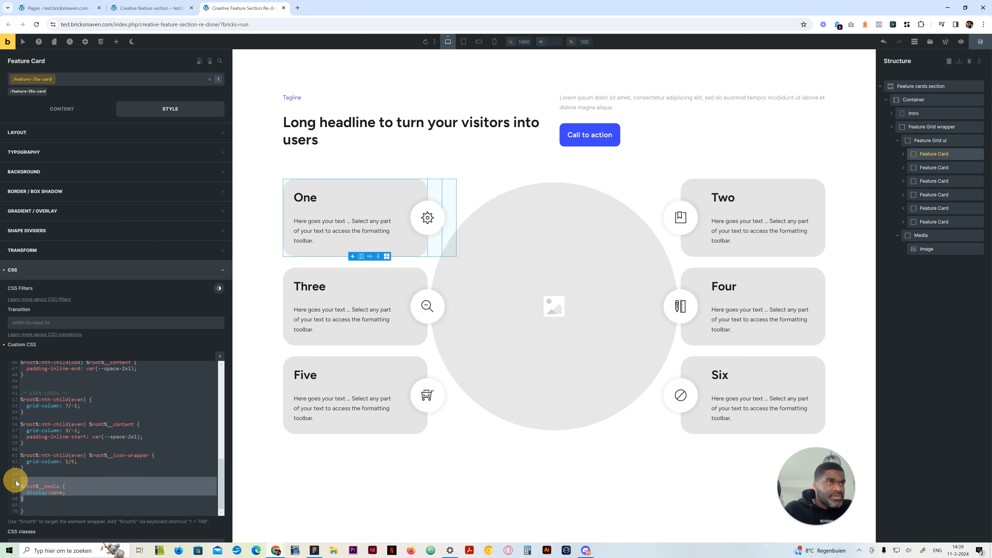
pyautogui.press('BackSpace')
pyautogui.press('BackSpace')
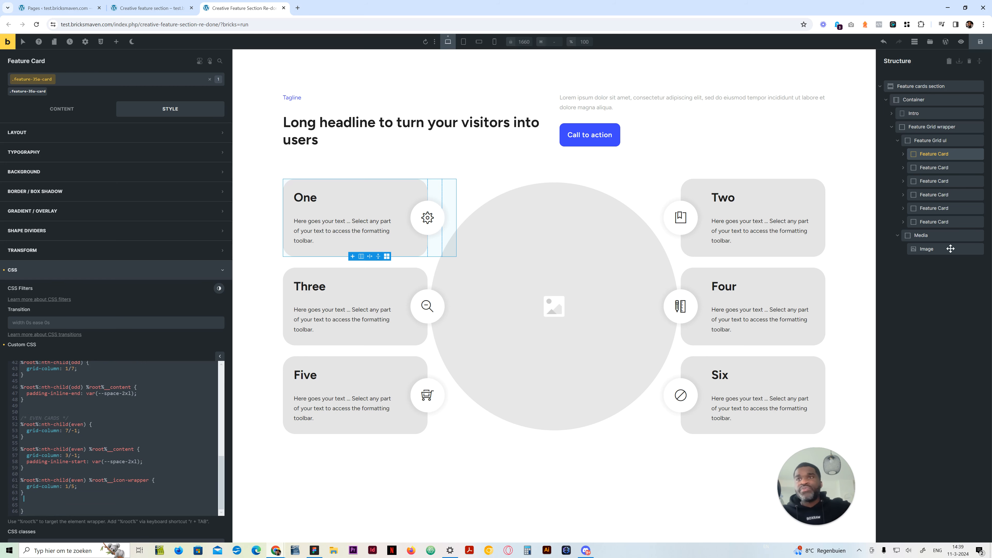
# Set the Media element's display to none at the tablet portrait breakpoint
pyautogui.click(932, 234)
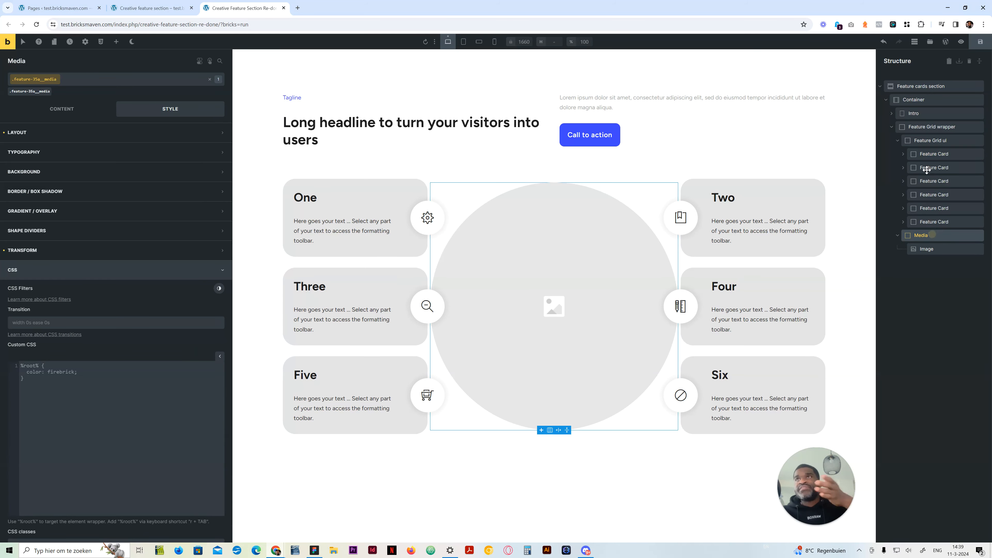
pyautogui.click(939, 157)
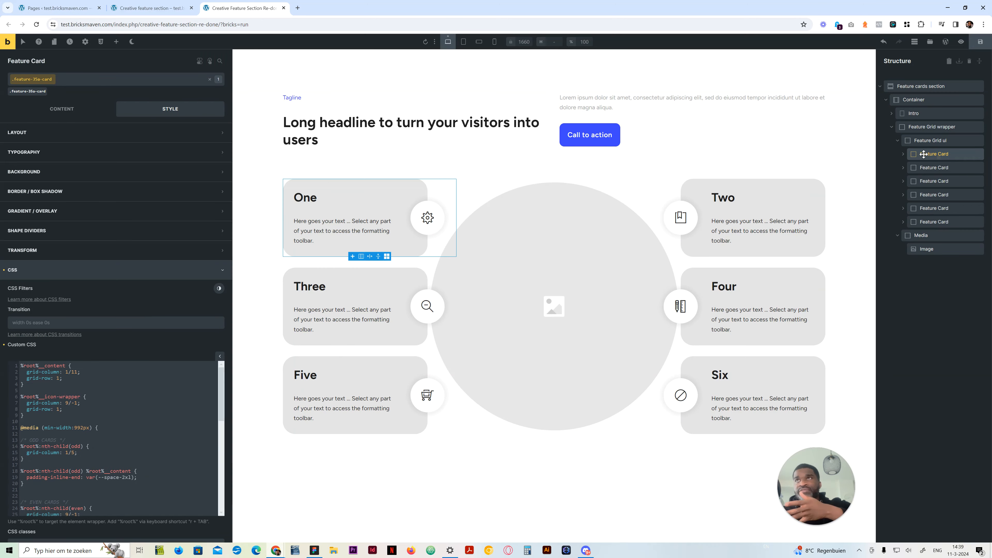
pyautogui.click(924, 235)
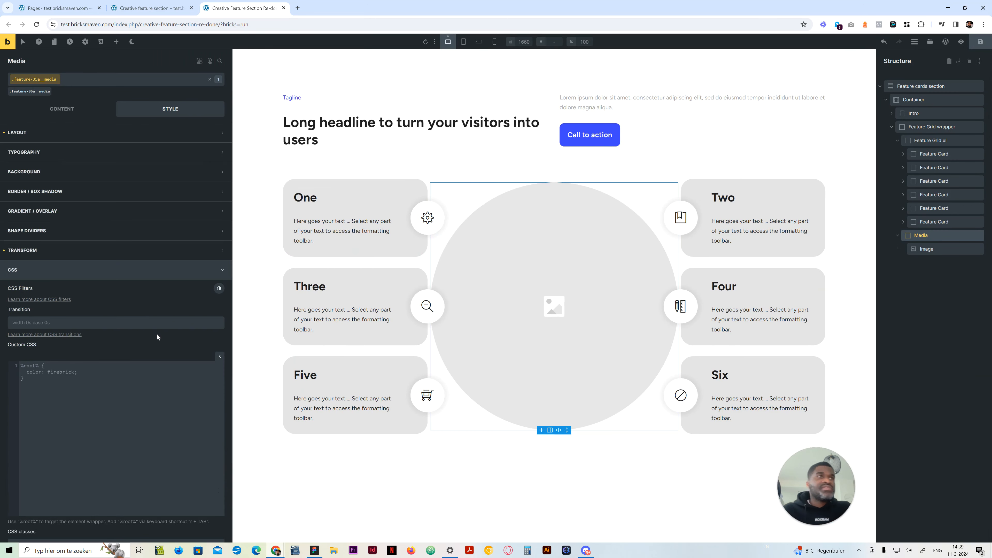
pyautogui.click(463, 42)
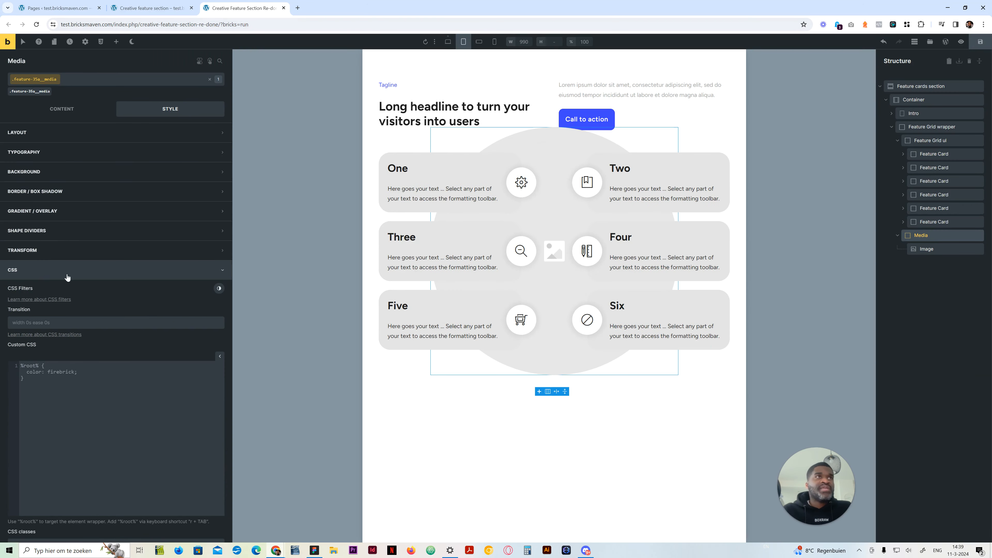
pyautogui.click(53, 109)
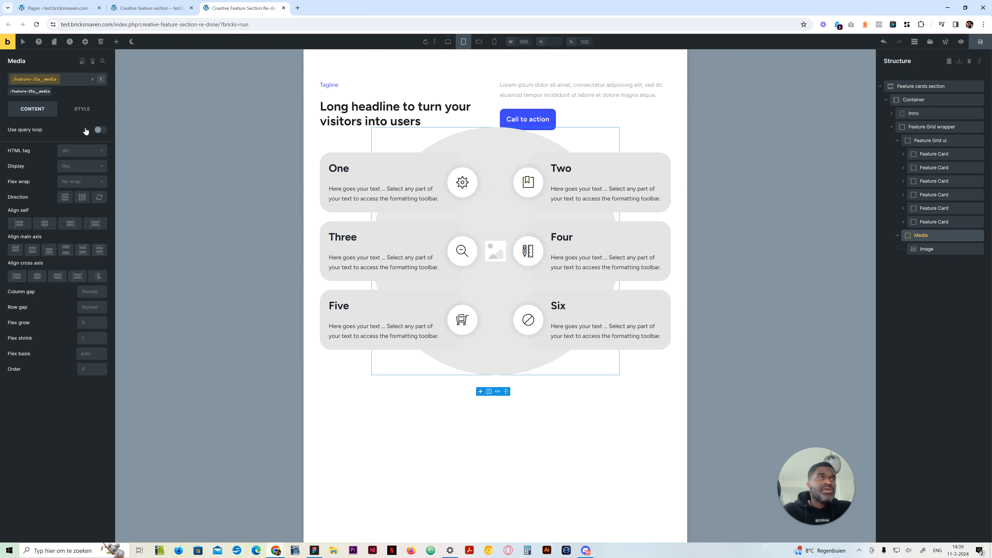
pyautogui.click(80, 109)
pyautogui.click(32, 114)
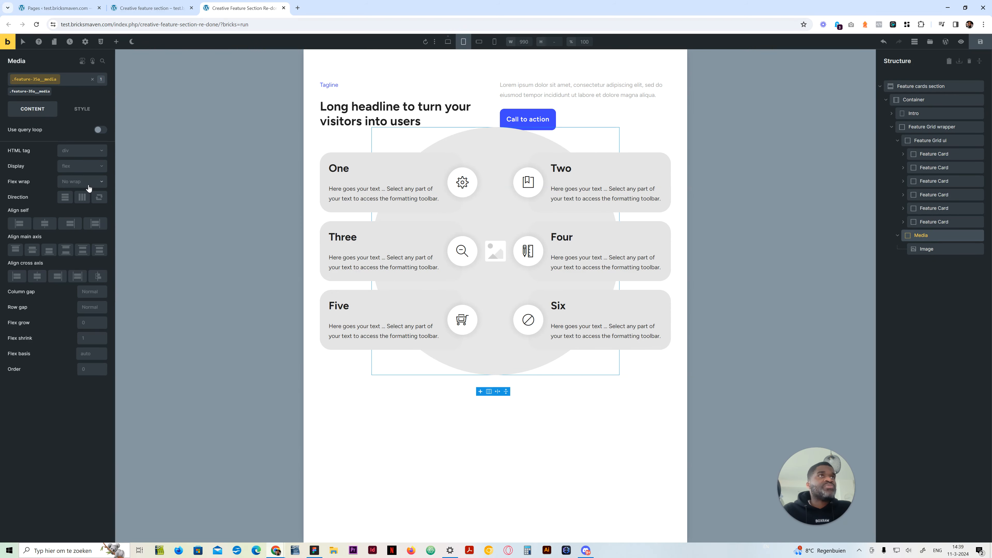
pyautogui.click(90, 168)
pyautogui.click(79, 250)
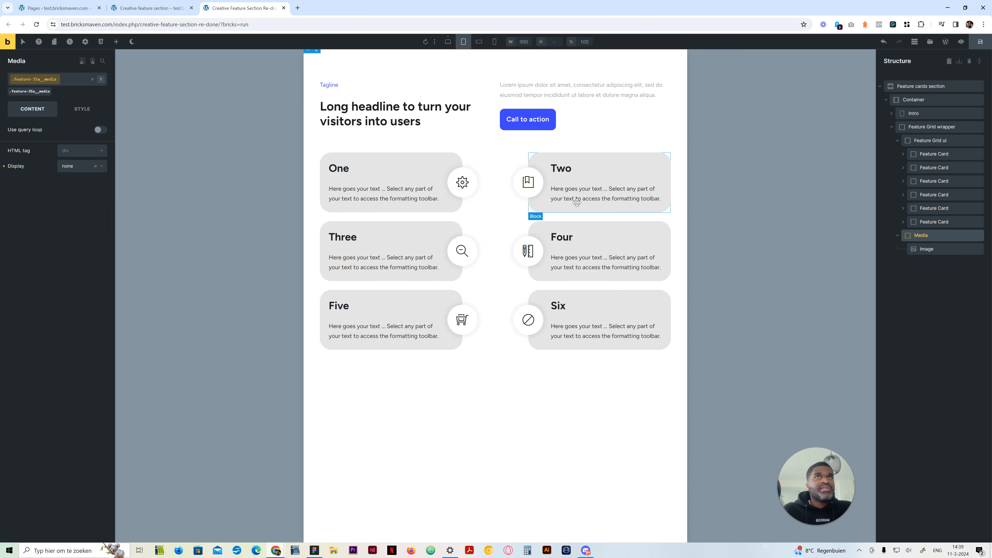
# Save the page from the desktop view and compare the section at desktop, tablet portrait and mobile landscape
pyautogui.click(448, 45)
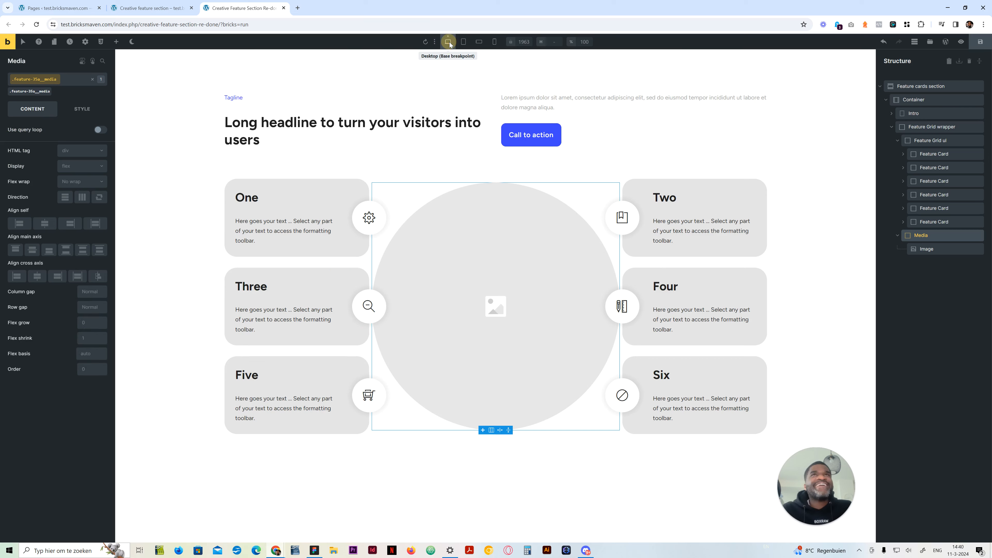
pyautogui.click(980, 42)
pyautogui.click(464, 42)
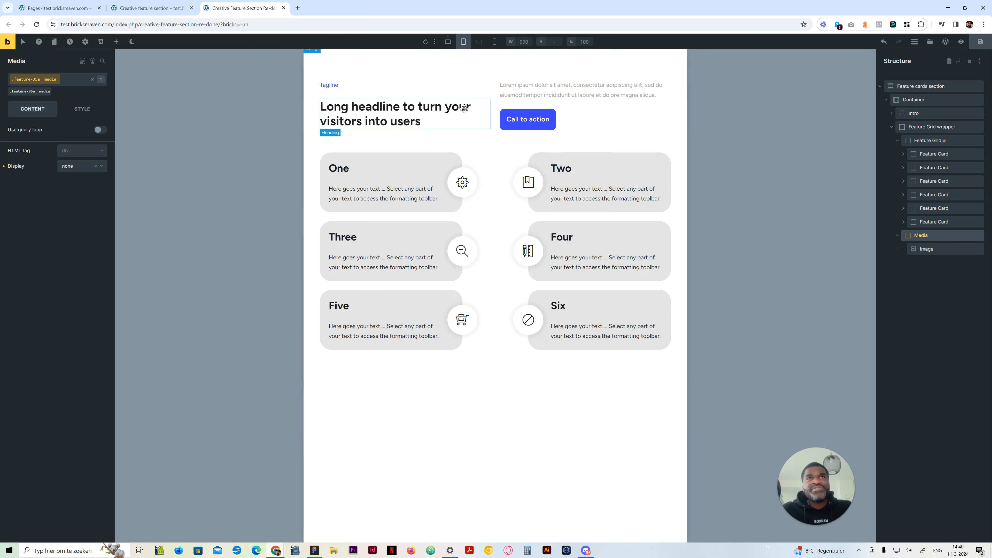
pyautogui.click(448, 41)
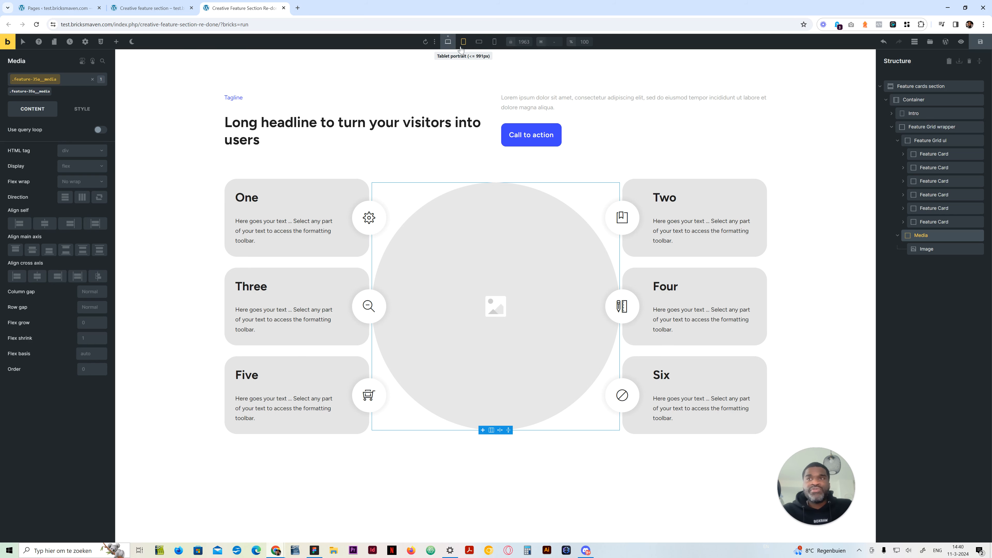
pyautogui.click(464, 45)
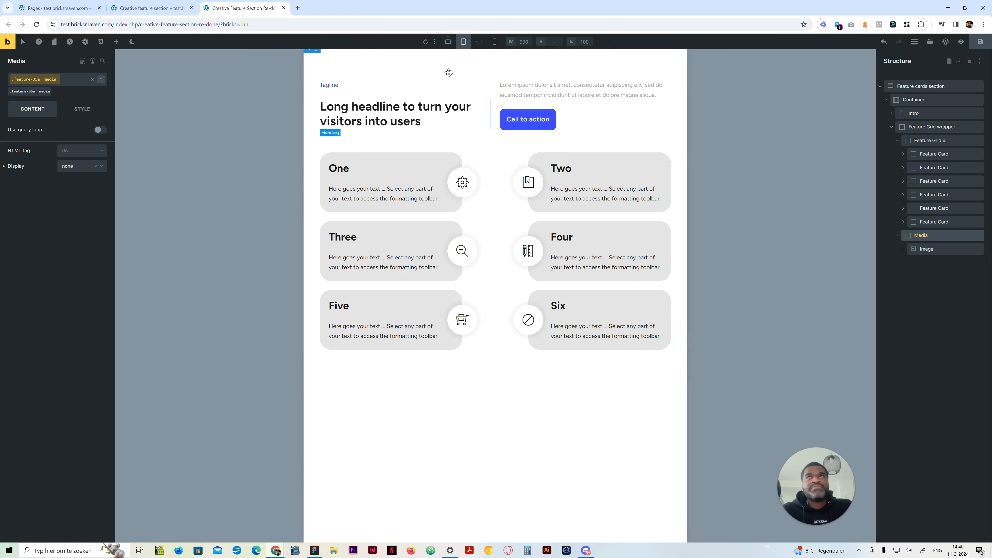
pyautogui.click(479, 41)
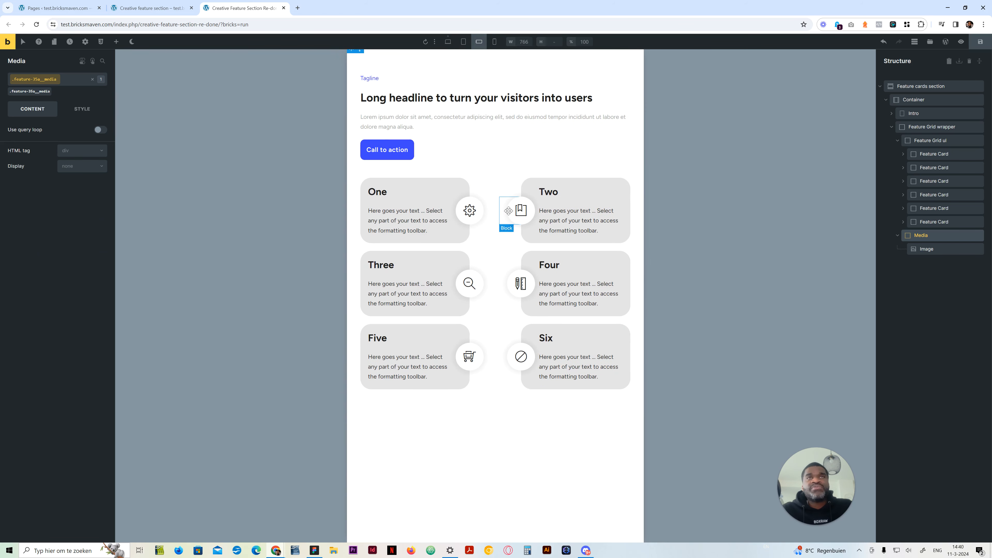
pyautogui.click(448, 42)
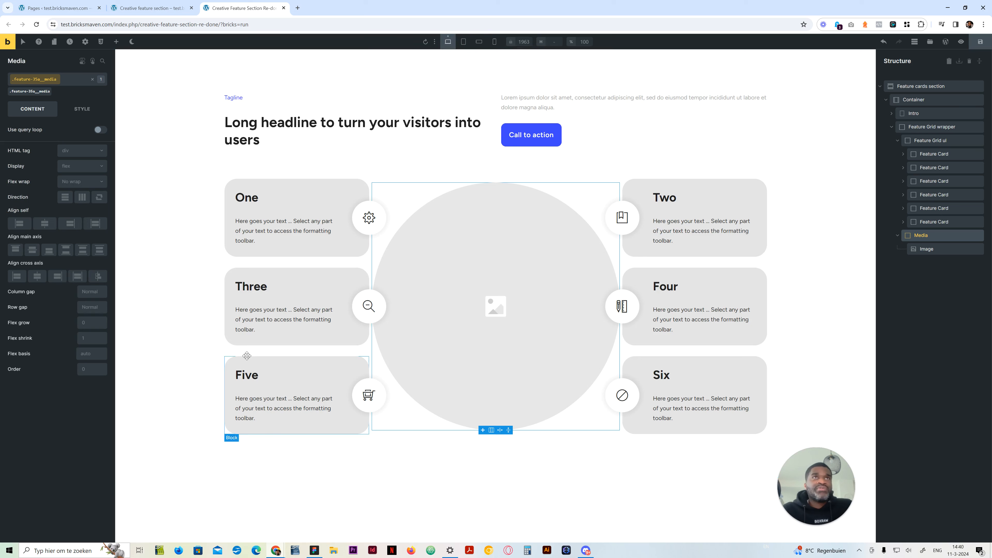
# Review the media query rules for odd and even cards in the first Feature Card's custom CSS
pyautogui.click(925, 156)
pyautogui.click(80, 108)
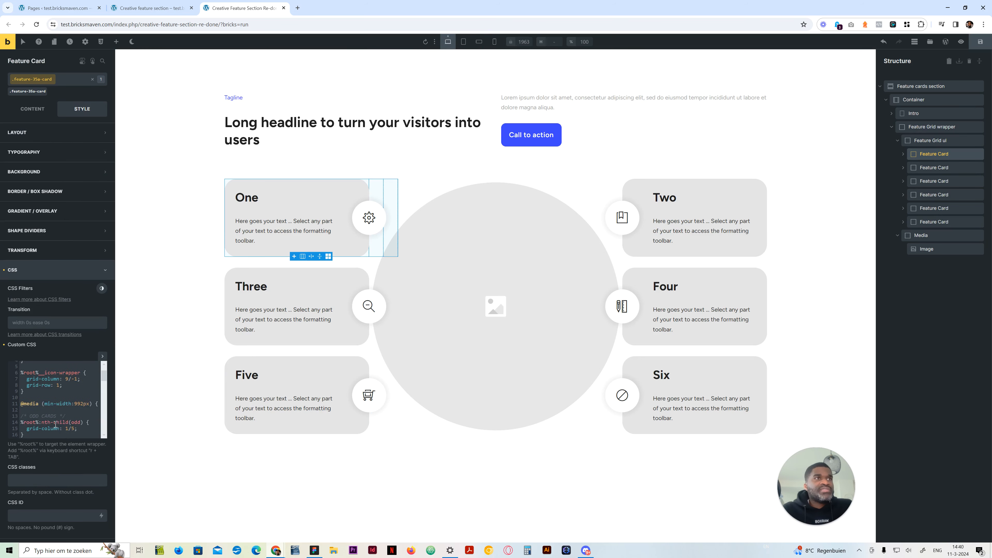
pyautogui.scroll(1, 56, 426)
pyautogui.click(74, 412)
pyautogui.scroll(-11, 119, 455)
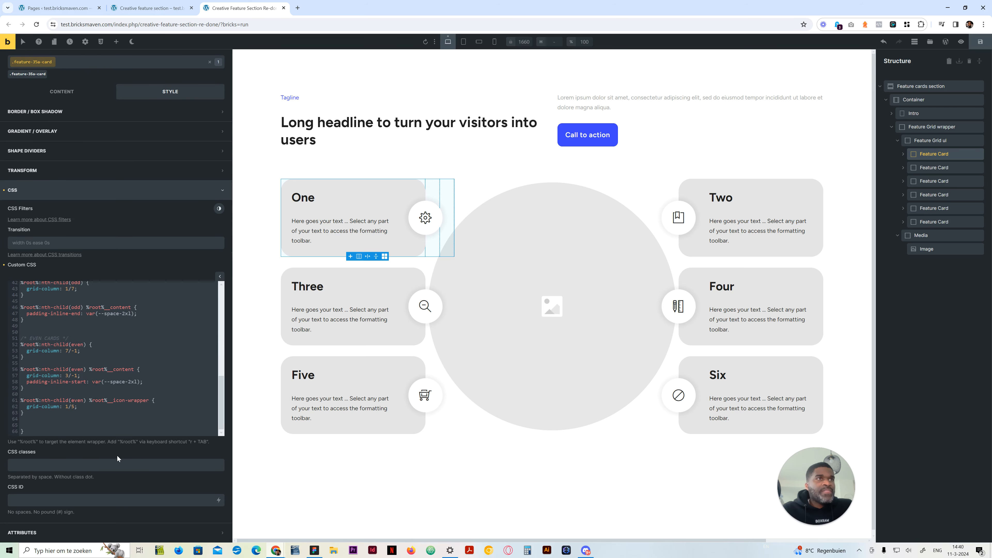
pyautogui.scroll(4, 96, 430)
pyautogui.scroll(-3, 96, 430)
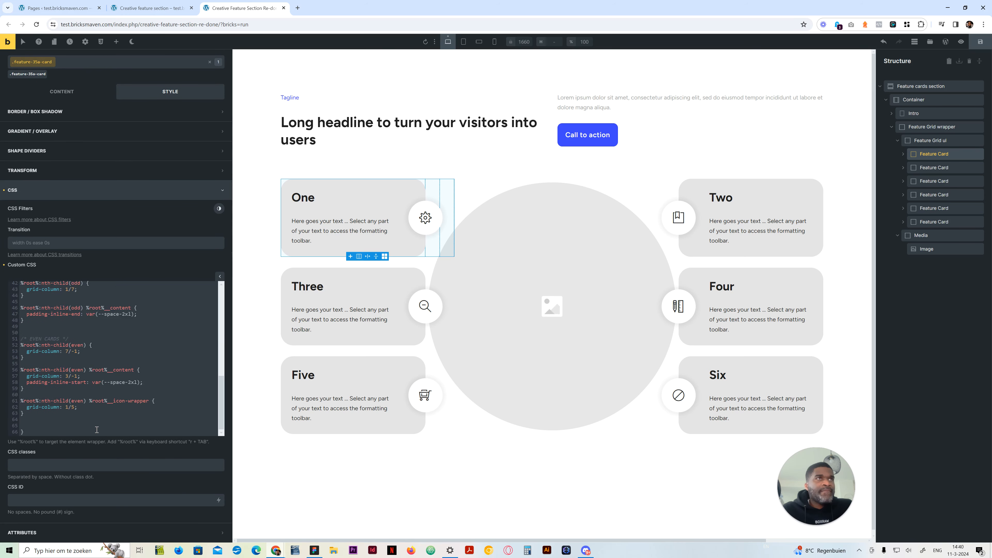
pyautogui.scroll(-1, 96, 430)
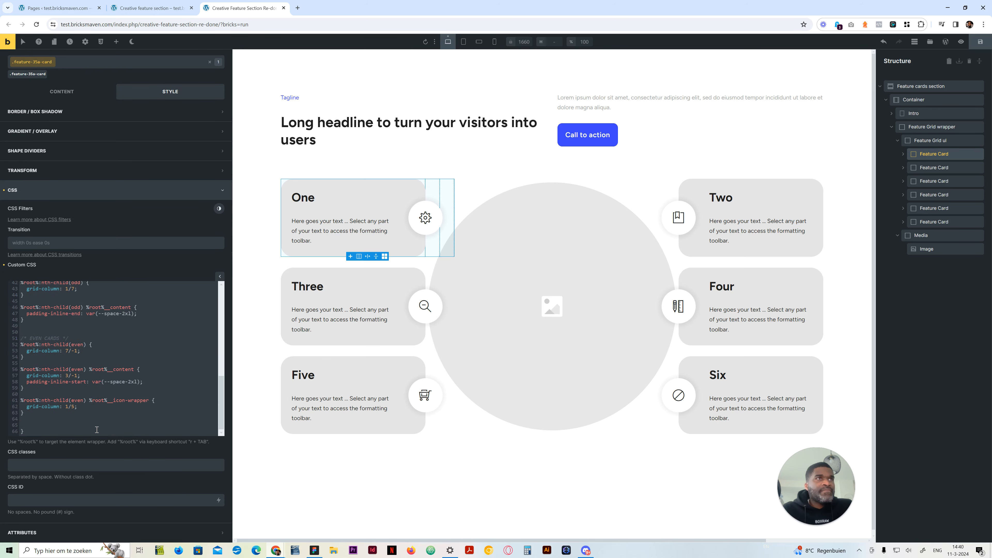
pyautogui.scroll(8, 85, 425)
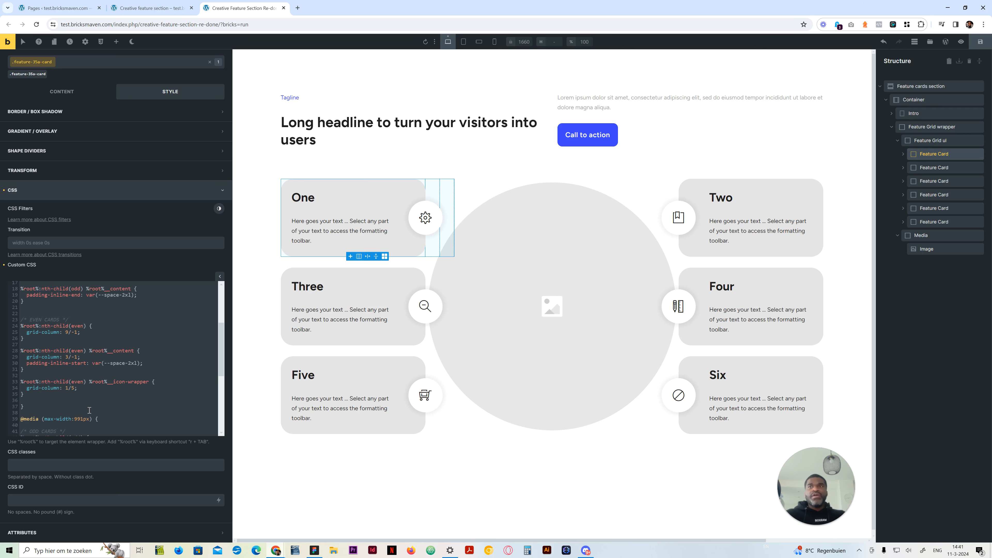
pyautogui.scroll(-3, 97, 388)
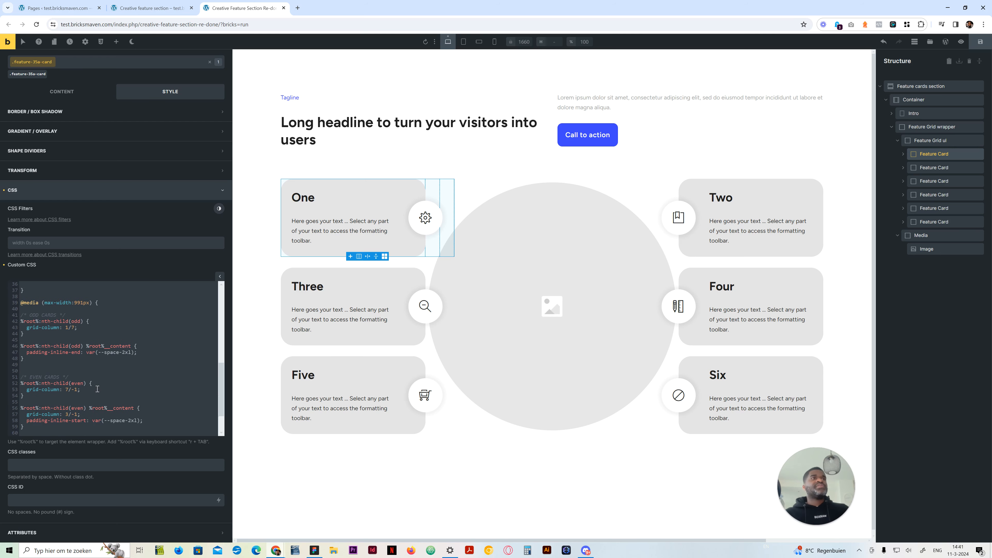
# Duplicate the whole max-width 991px media query at the end of the Feature Card's custom CSS and set the copy to max-width 767px
pyautogui.scroll(-1, 98, 389)
pyautogui.moveTo(32, 424); pyautogui.dragTo(22, 316)
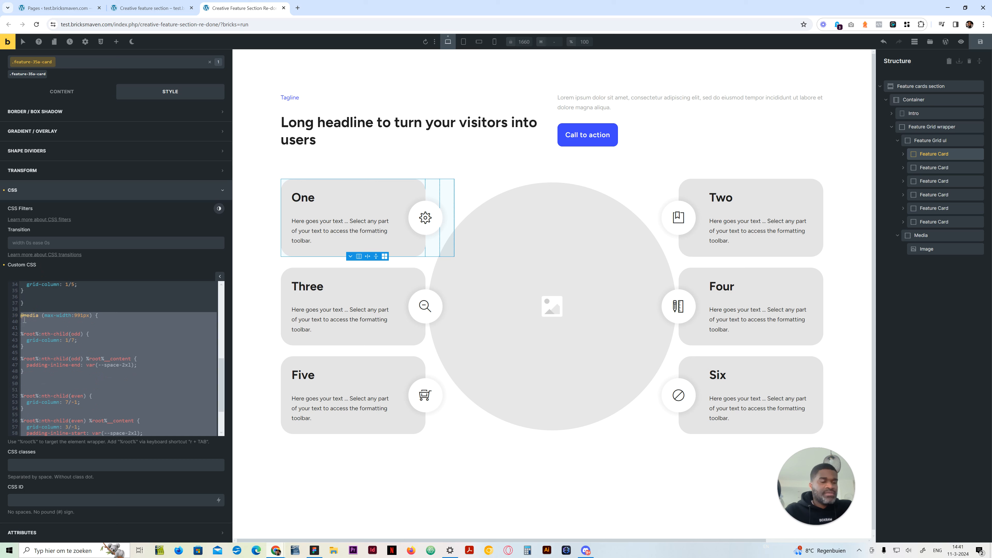
pyautogui.scroll(-2, 57, 403)
pyautogui.click(49, 432)
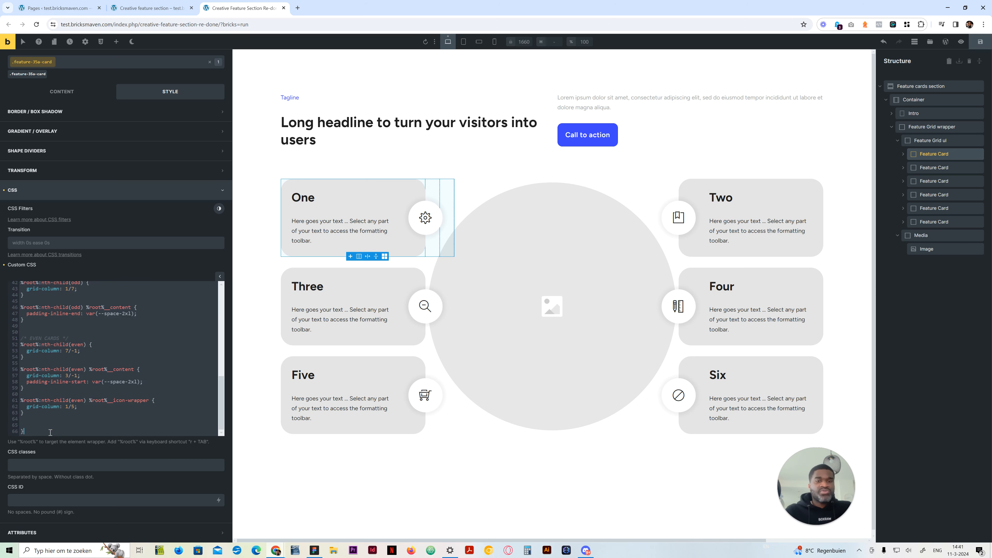
pyautogui.press('Return')
pyautogui.press('Return')
pyautogui.write('@media (max-width:991px) {  /* ODD CARDS */ %root%:nth-child(odd) {   grid-column: 1/7; }  %root%:nth-child(odd) %root%__content {   padding-inline-end: var(--space-2xl); }   /* EVEN CARDS */ %root%:nth-child(even) {   grid-column: 7/-1; }  %root%:nth-child(even) %root%__content {   grid-column: 3/-1;   padding-inline-start: var(--space-2xl); }  %root%:nth-child(even) %root%__icon-wrapper {   grid-column: 1/5; }   }')
pyautogui.scroll(2, 75, 336)
pyautogui.scroll(1, 78, 337)
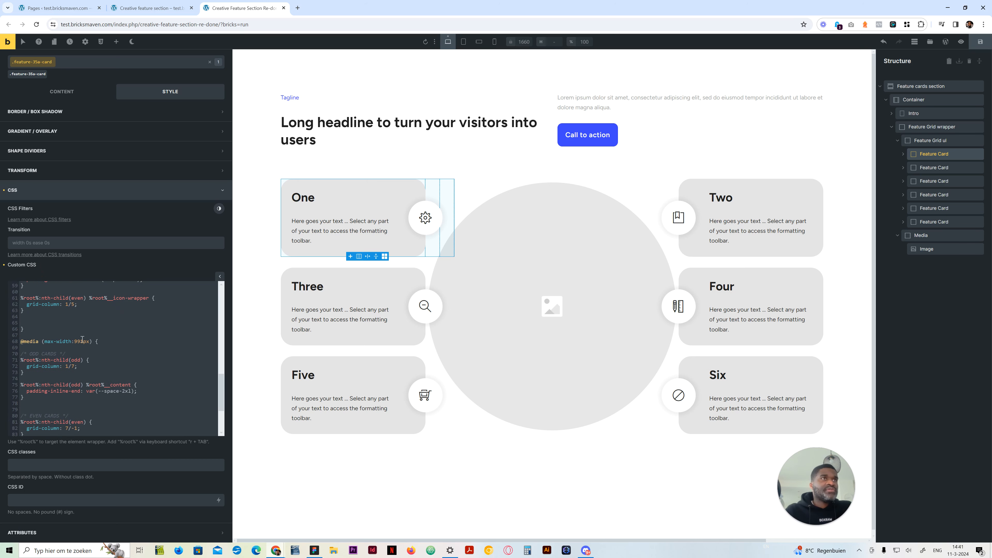
pyautogui.moveTo(84, 341); pyautogui.dragTo(74, 341)
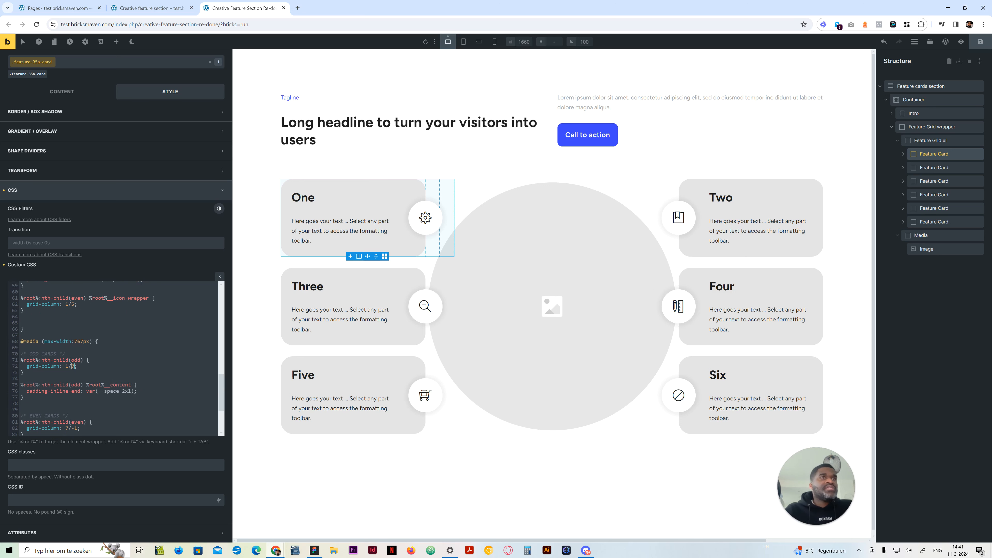
# In the max-width 767px media query, set grid-column to span 12 for odd and even cards and check the mobile landscape view
pyautogui.moveTo(75, 366); pyautogui.dragTo(66, 366)
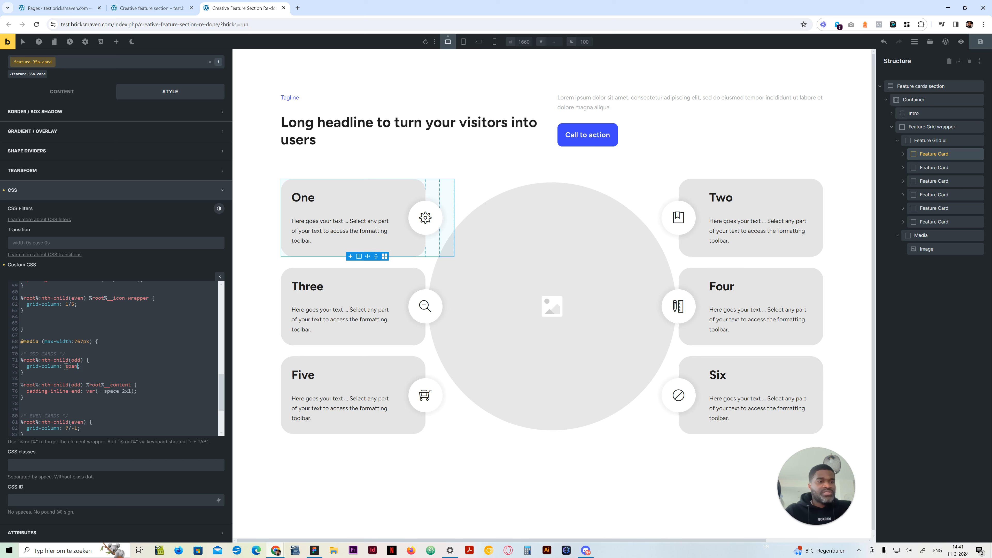
pyautogui.write('span 12')
pyautogui.scroll(-3, 82, 349)
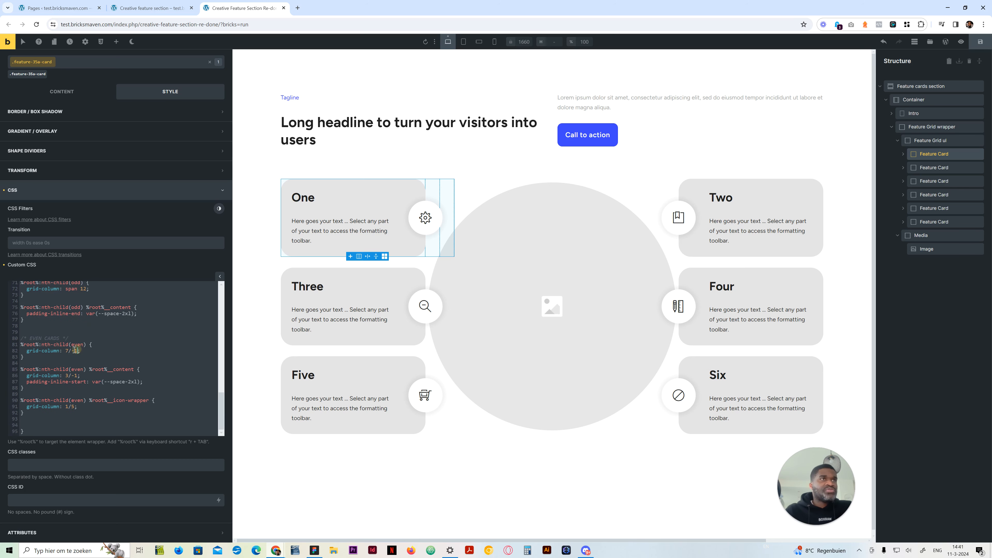
pyautogui.moveTo(76, 350); pyautogui.dragTo(65, 351)
pyautogui.write('span')
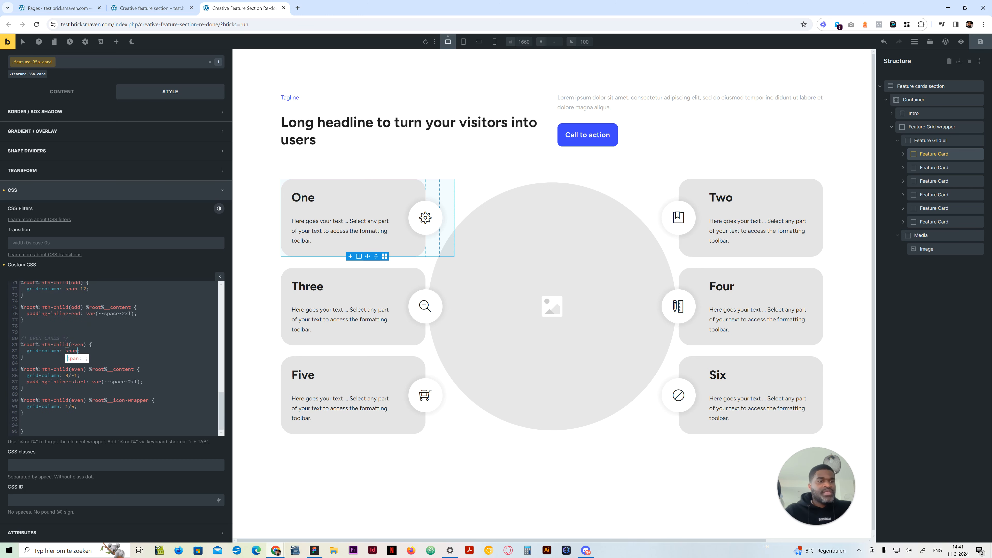
pyautogui.write(' 12')
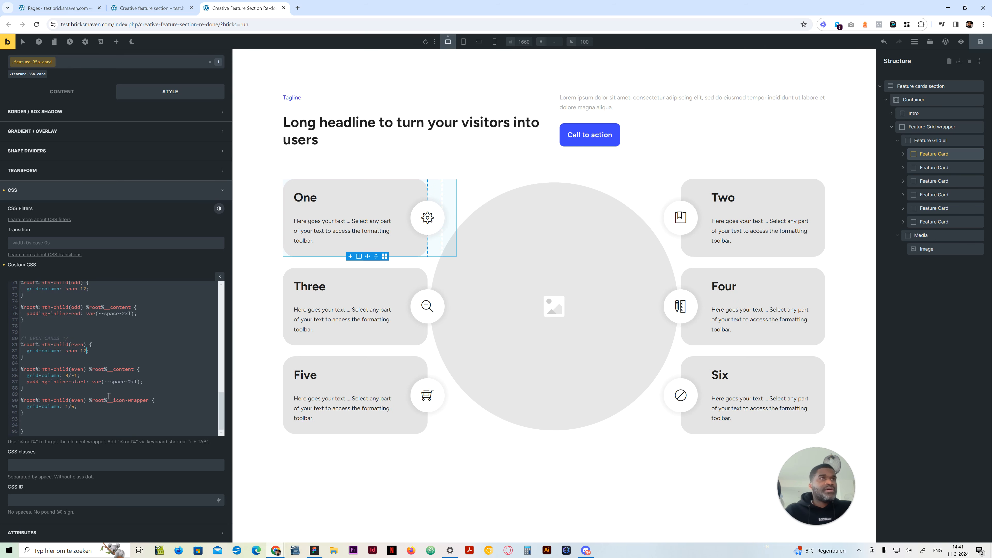
pyautogui.scroll(3, 64, 377)
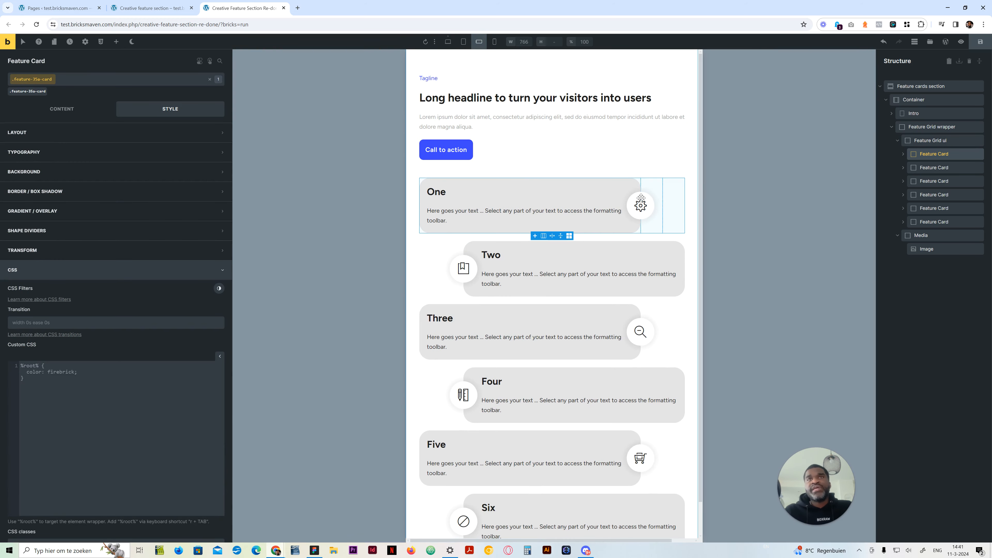
pyautogui.scroll(-1, 523, 351)
pyautogui.scroll(1, 525, 357)
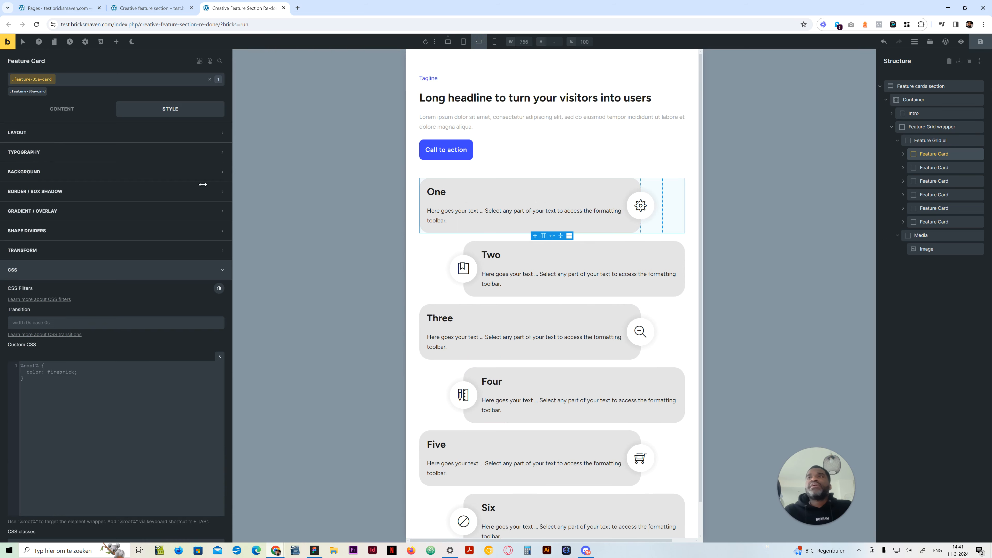
# Try a grid template of repeat(1, minmax(0, 1fr)) on Feature Grid ul at mobile landscape, compare with mobile portrait, and undo it
pyautogui.click(60, 113)
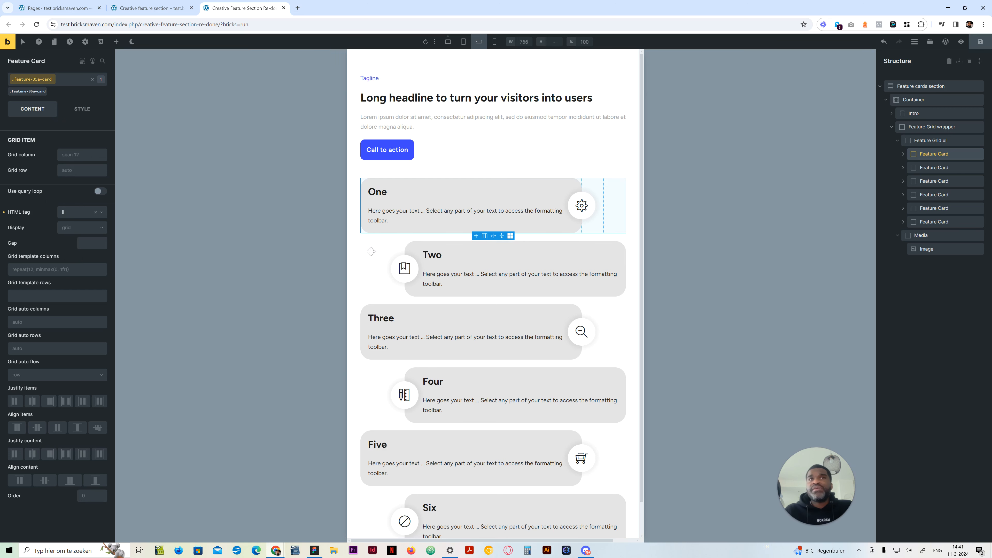
pyautogui.click(934, 143)
pyautogui.rightClick(66, 206)
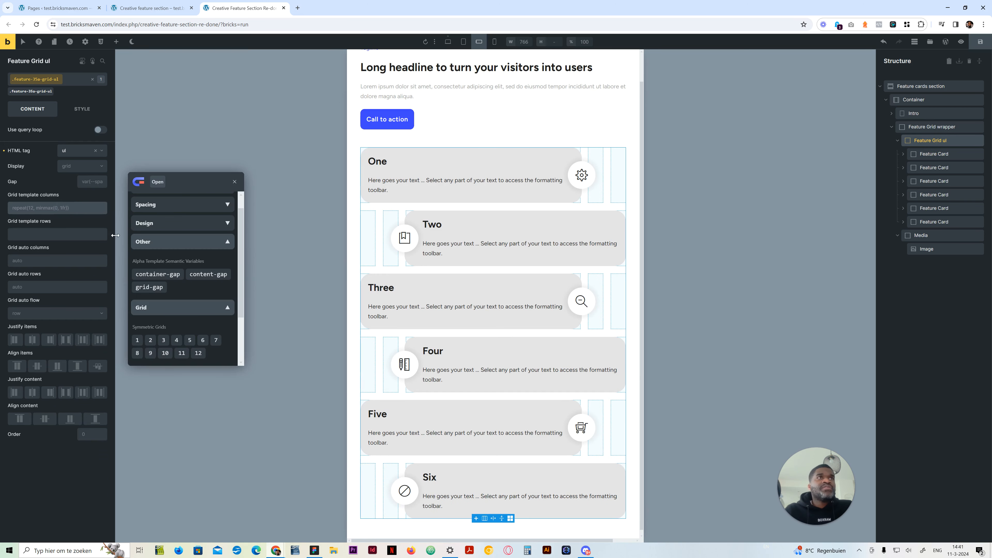
pyautogui.click(137, 340)
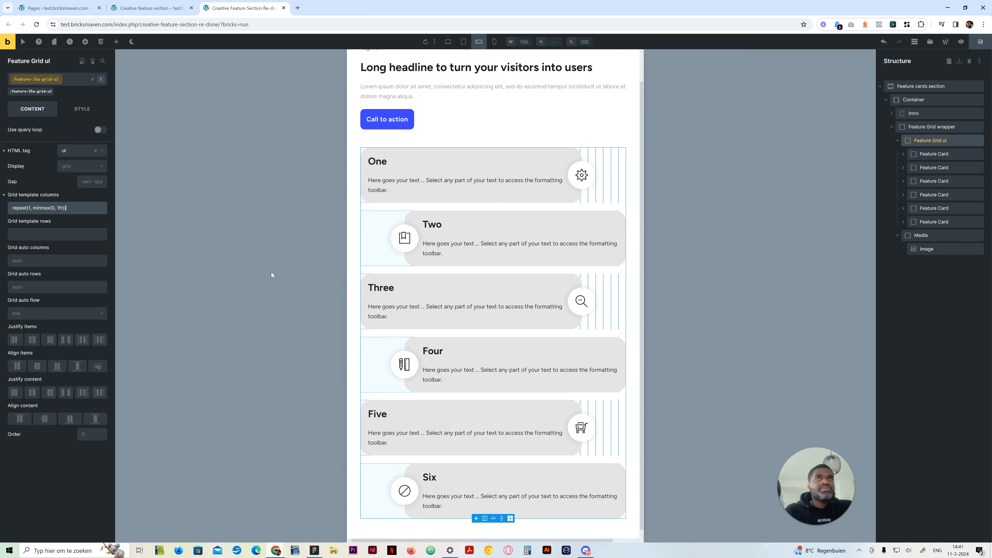
pyautogui.click(494, 41)
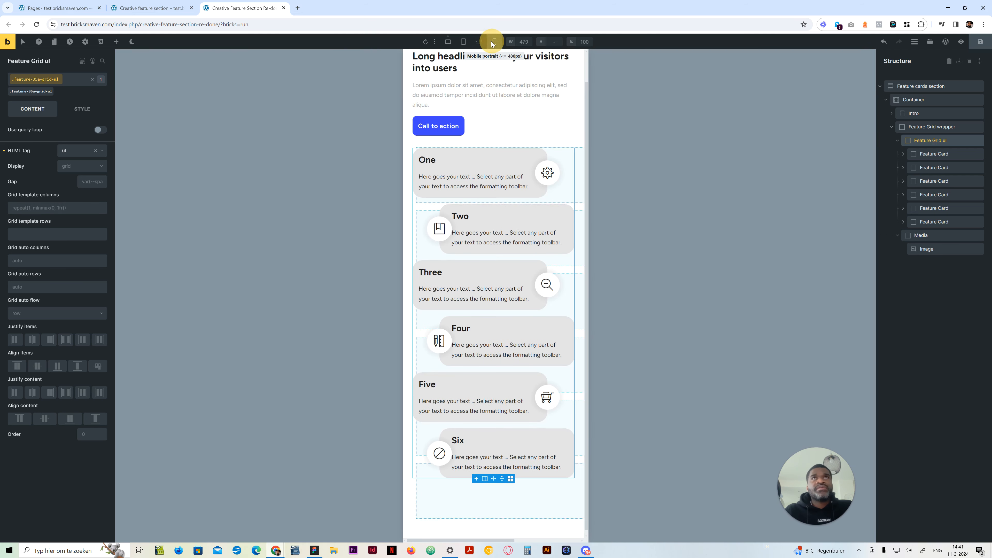
pyautogui.click(480, 42)
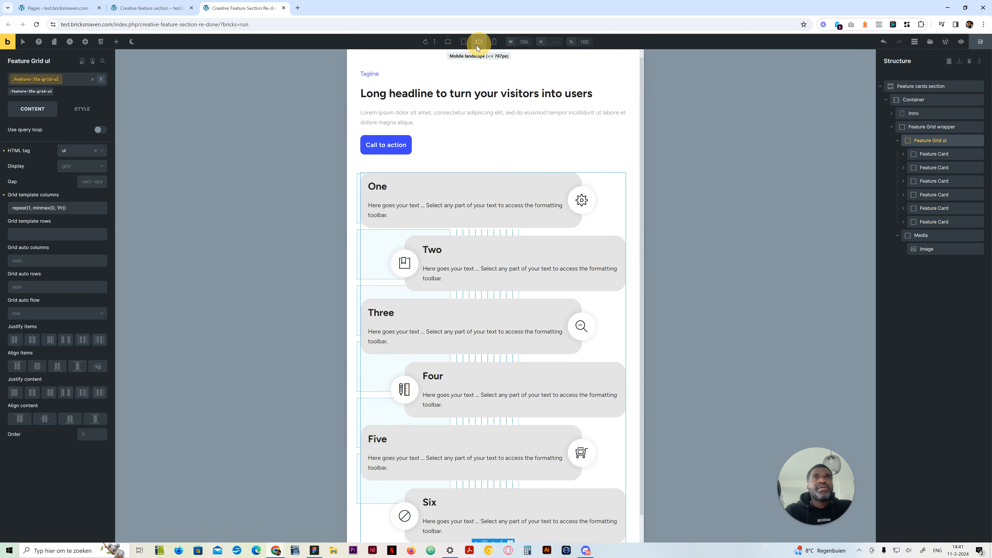
pyautogui.click(884, 42)
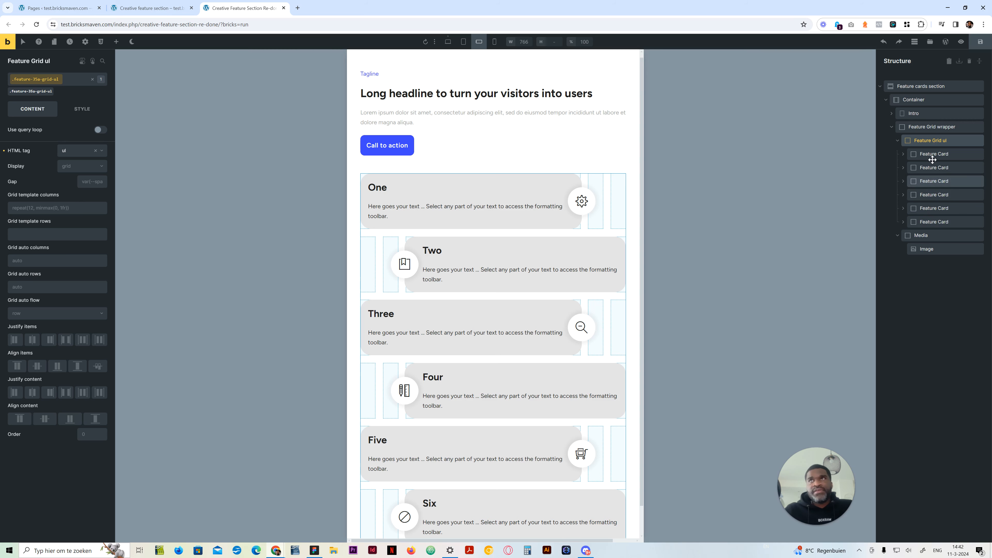
# Preview the original creative feature section page in responsive mode at a width of about 623 px
pyautogui.click(938, 153)
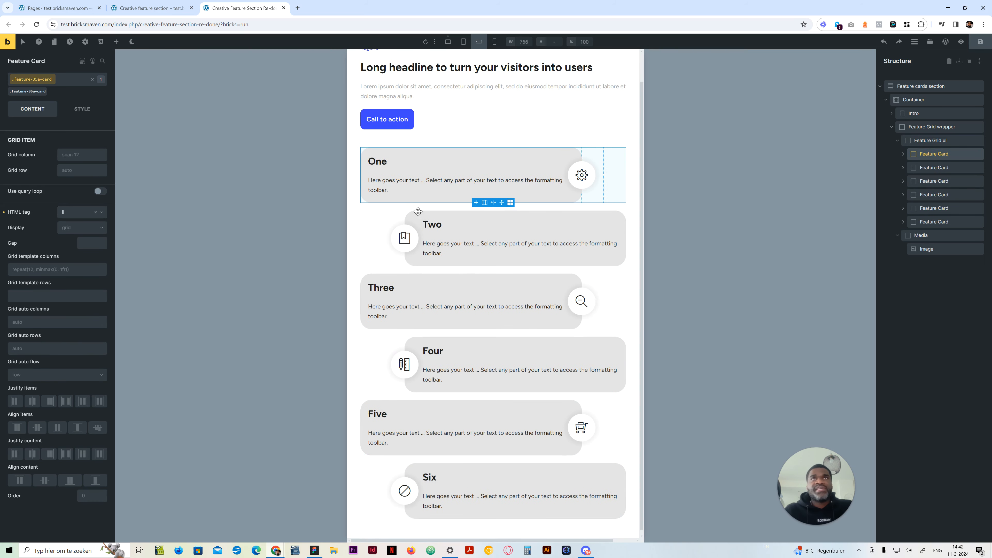
pyautogui.click(166, 5)
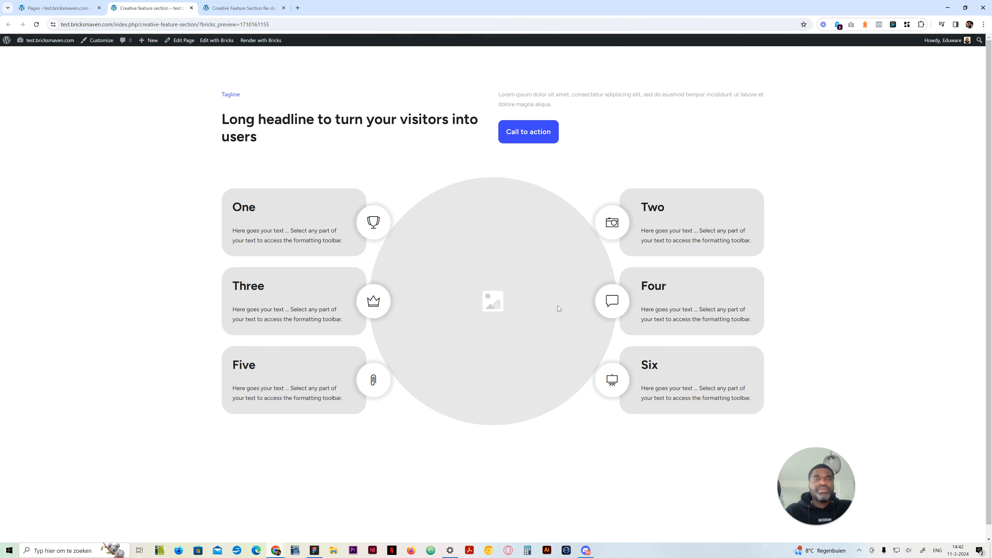
pyautogui.press('F12')
pyautogui.moveTo(842, 308); pyautogui.dragTo(620, 305)
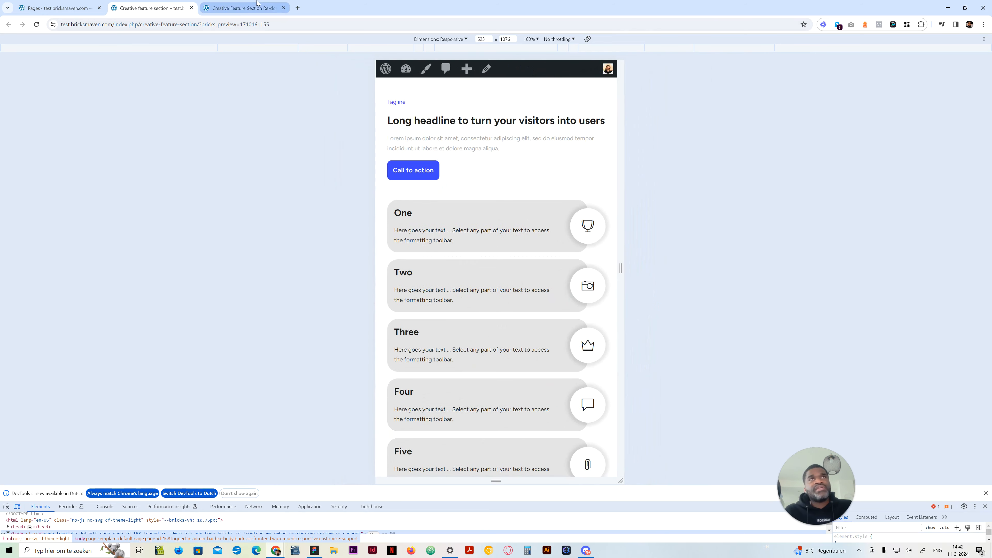
# Return to the desktop view of the rebuilt section and review all media query rules in the first Feature Card's custom CSS
pyautogui.click(242, 8)
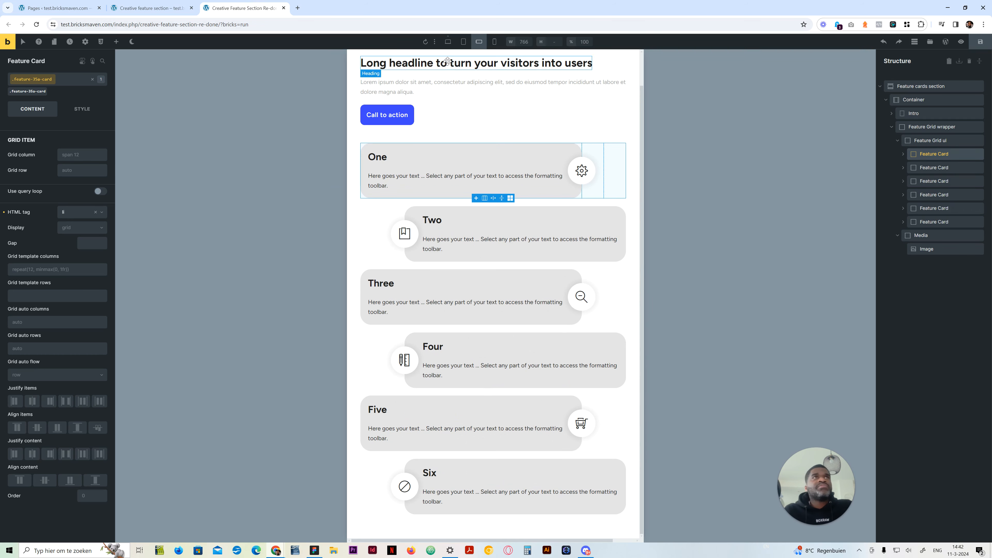
pyautogui.click(448, 41)
pyautogui.click(82, 109)
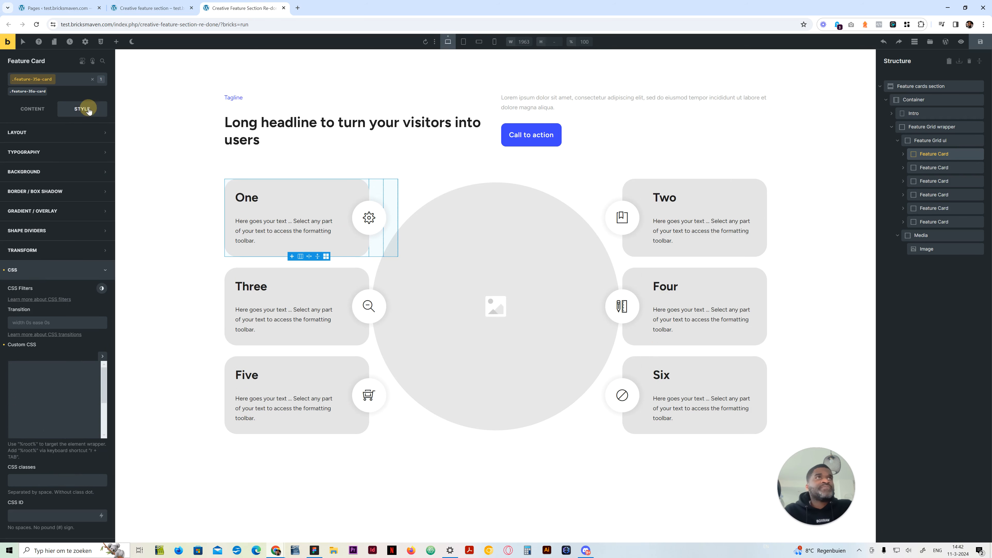
pyautogui.click(51, 407)
pyautogui.scroll(-10, 110, 449)
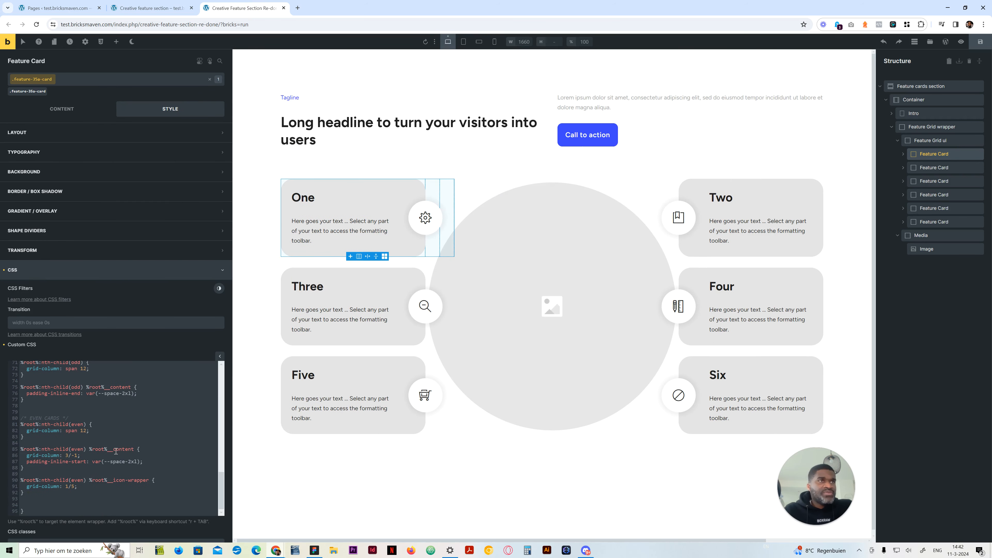
pyautogui.scroll(3, 80, 485)
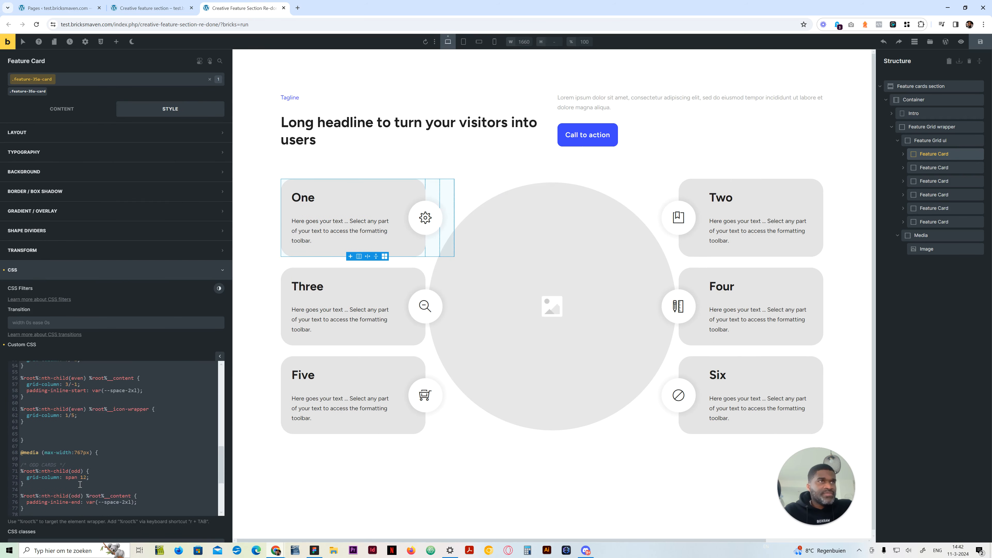
pyautogui.scroll(-5, 86, 466)
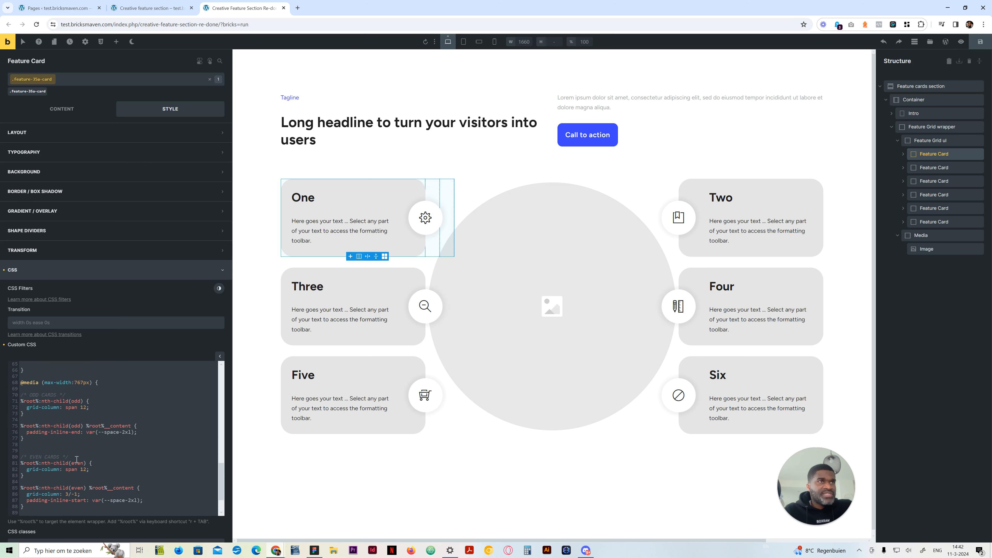
pyautogui.scroll(-1, 78, 452)
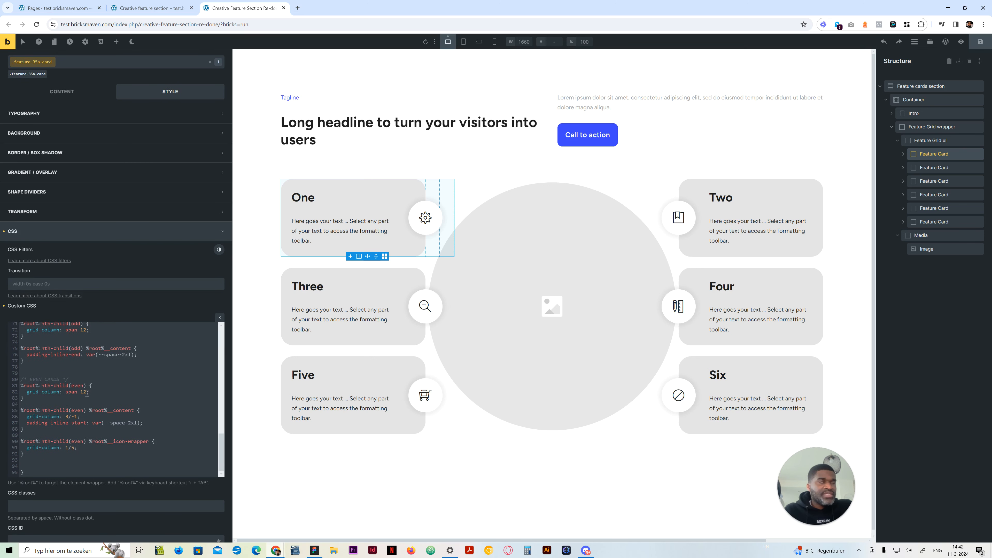
pyautogui.scroll(1, 76, 420)
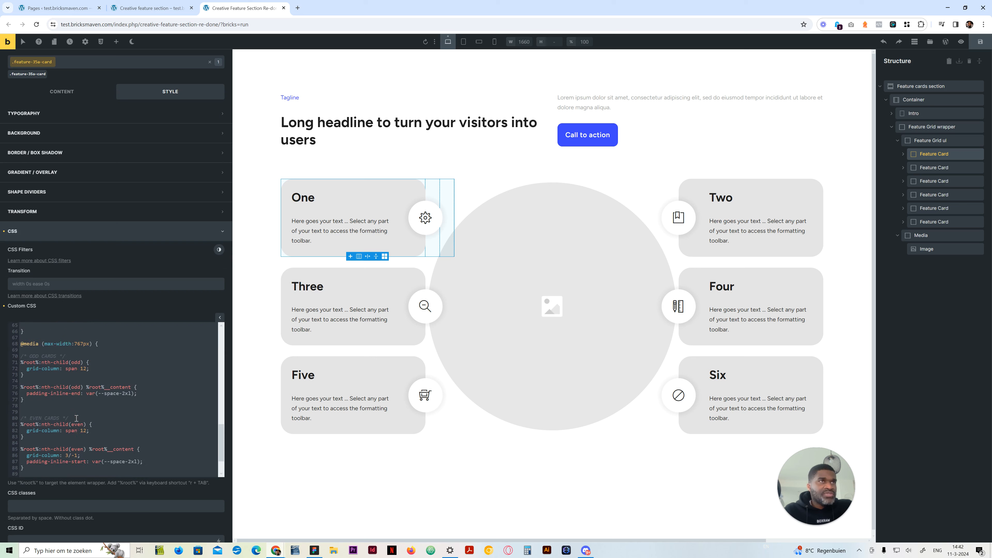
pyautogui.scroll(-1, 78, 447)
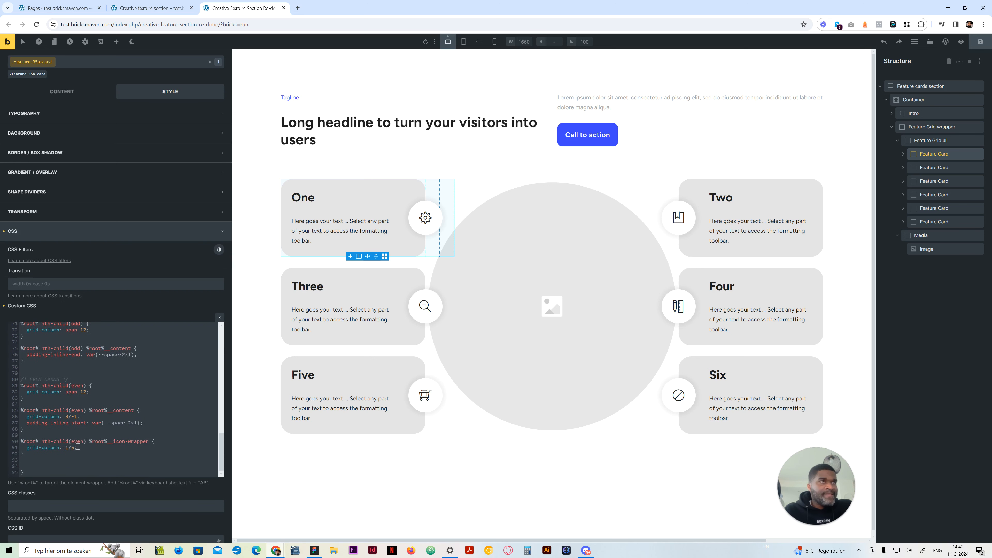
pyautogui.scroll(5, 77, 436)
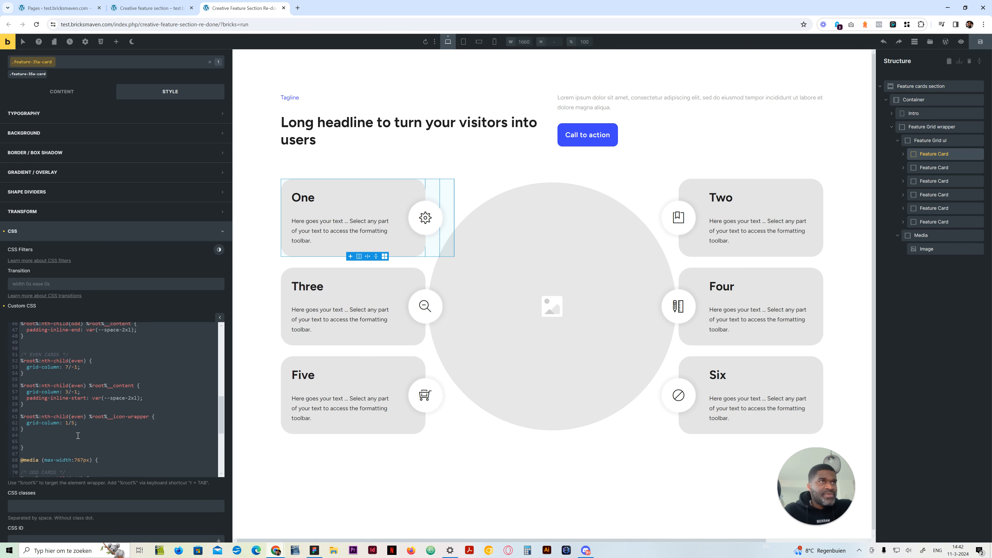
pyautogui.scroll(4, 78, 436)
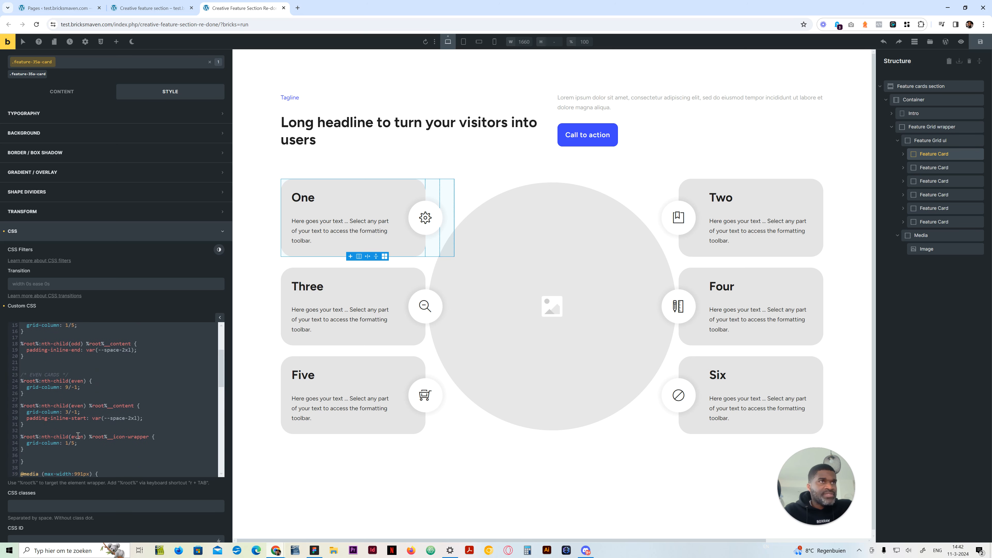
pyautogui.scroll(3, 78, 435)
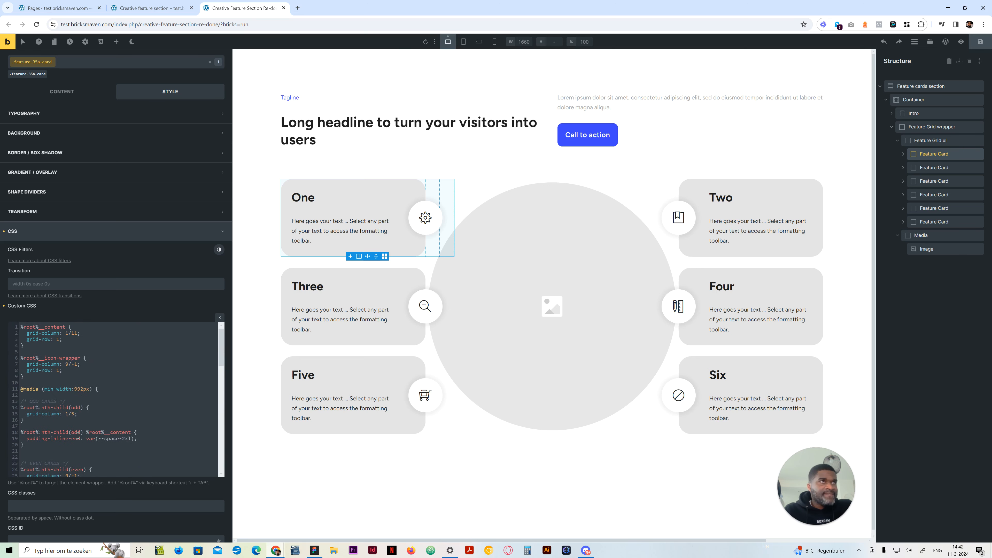
pyautogui.scroll(-2, 78, 436)
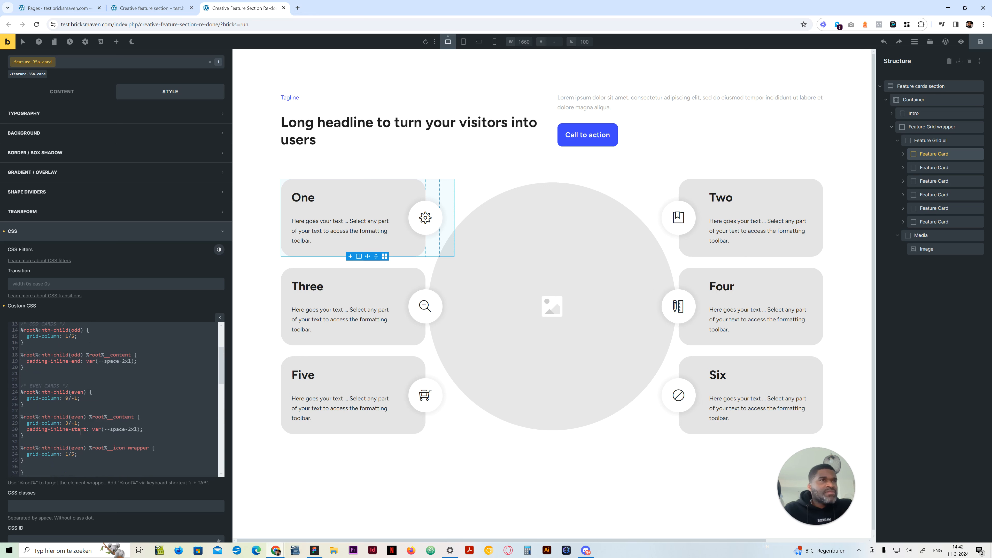
pyautogui.scroll(2, 81, 432)
pyautogui.scroll(1, 81, 432)
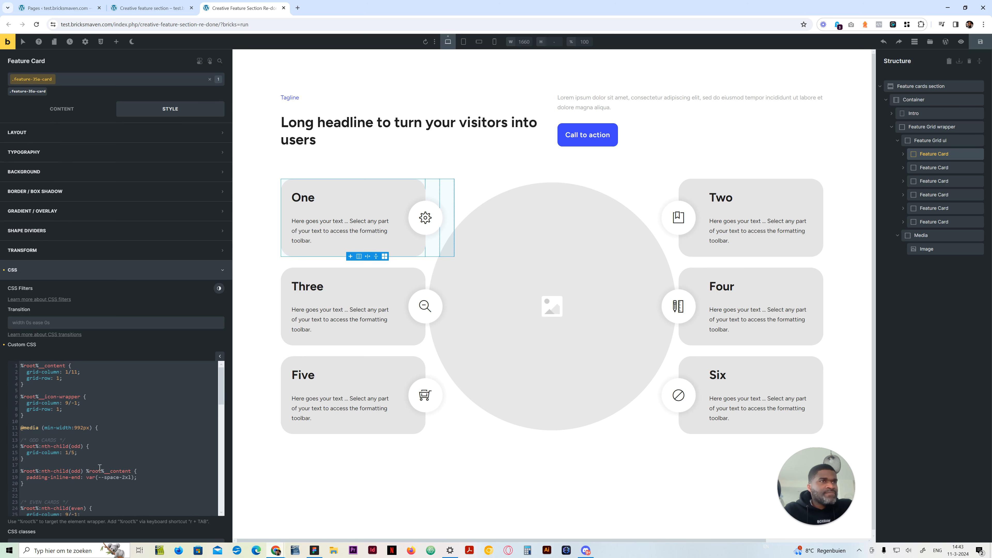
pyautogui.scroll(-2, 100, 468)
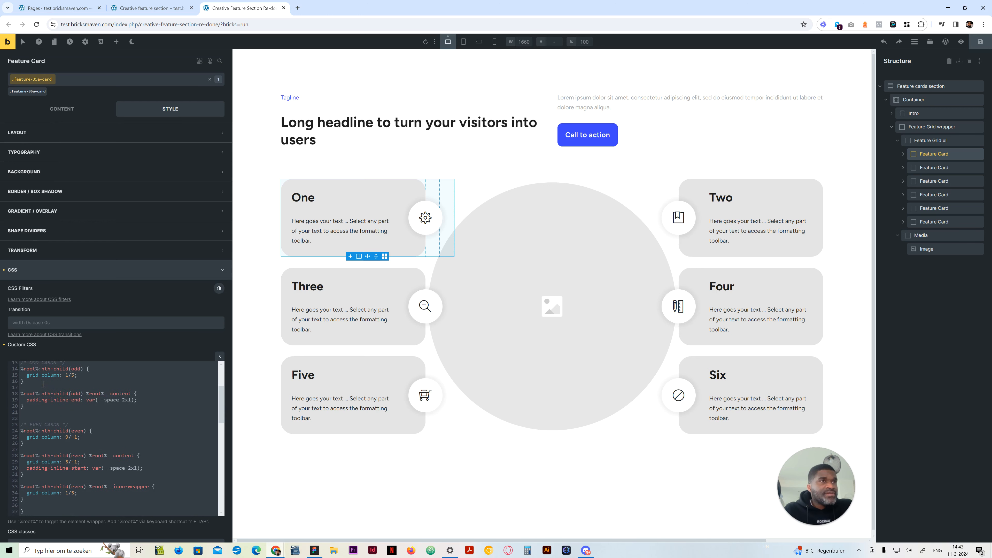
# Inspect the settings of card Five's content block, card One's icon wrapper and the Feature Grid ul element
pyautogui.click(375, 361)
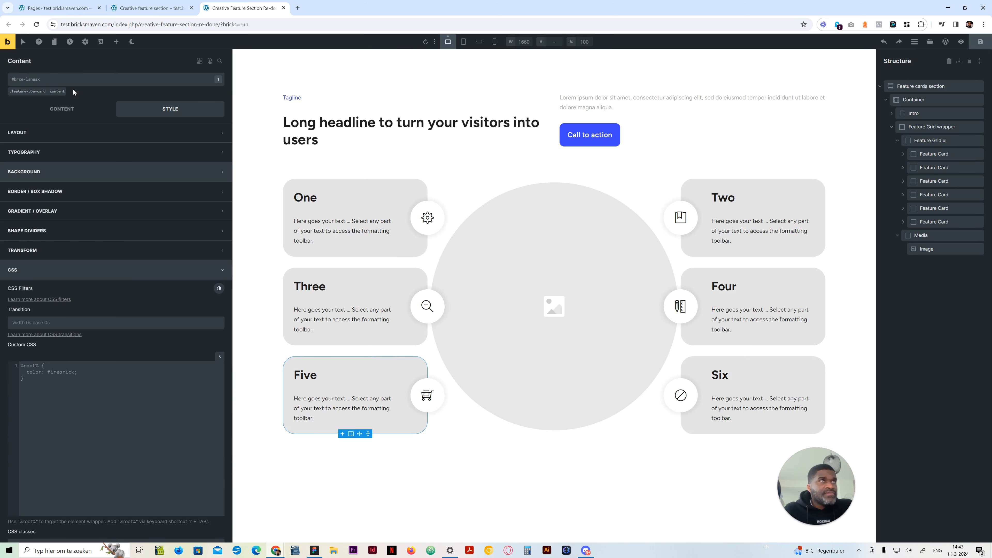
pyautogui.click(56, 92)
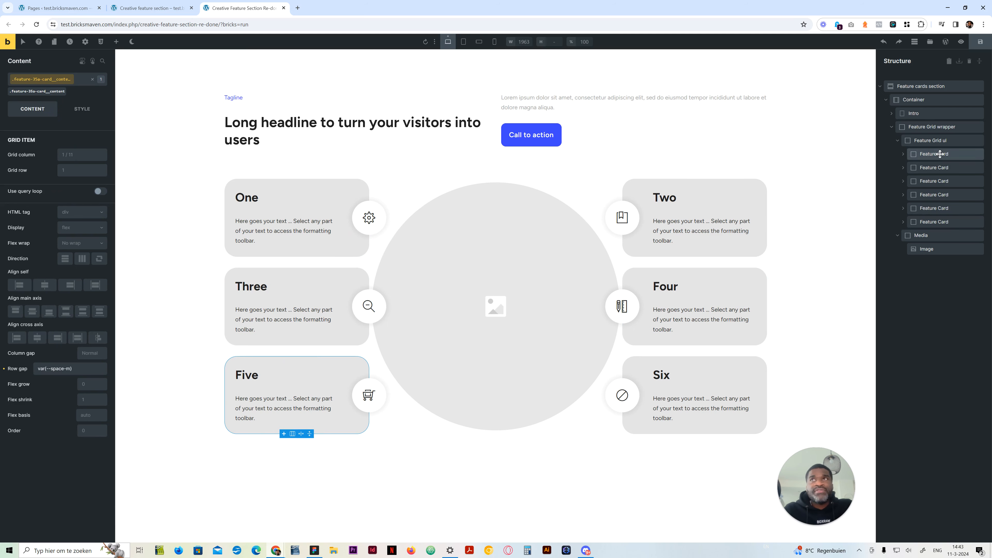
pyautogui.click(386, 216)
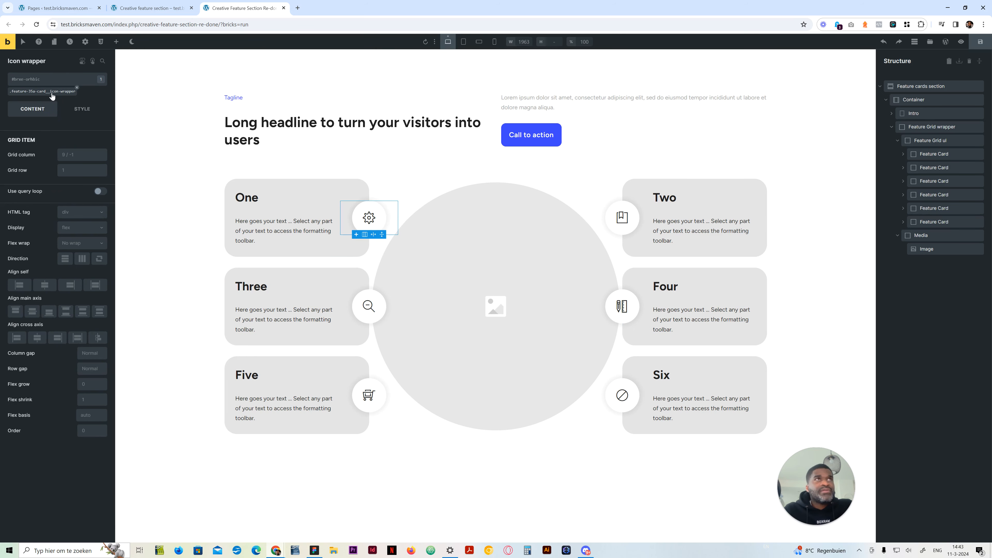
pyautogui.click(930, 141)
pyautogui.click(67, 106)
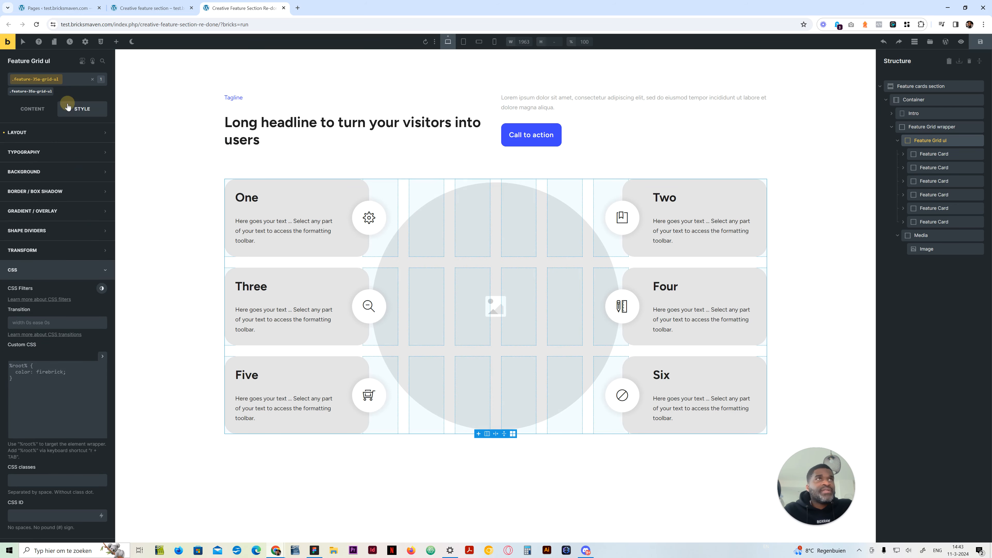
# In the first Feature Card's custom CSS, set the even cards' content grid-column to 1/11 within the max-width 767px media query
pyautogui.click(945, 155)
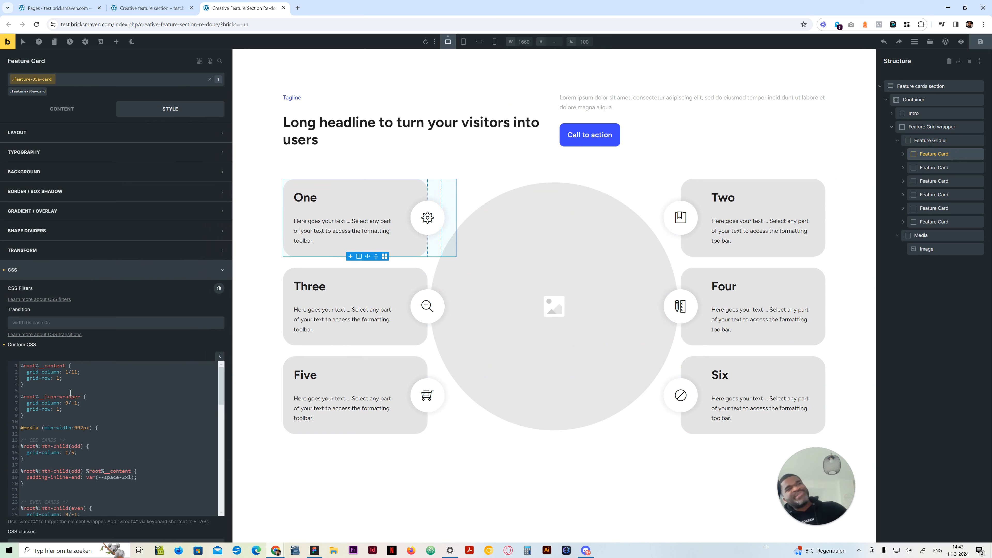
pyautogui.scroll(-10, 80, 462)
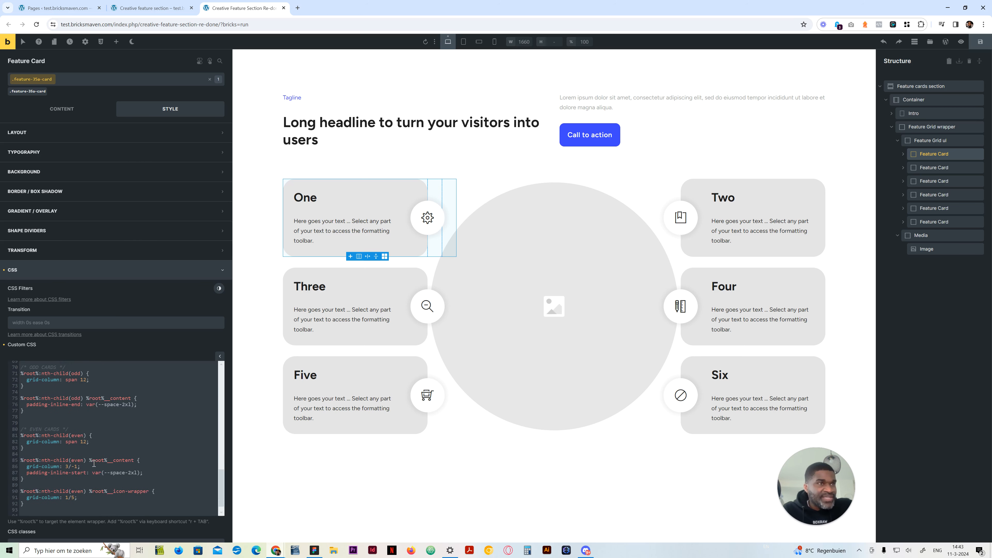
pyautogui.doubleClick(68, 455)
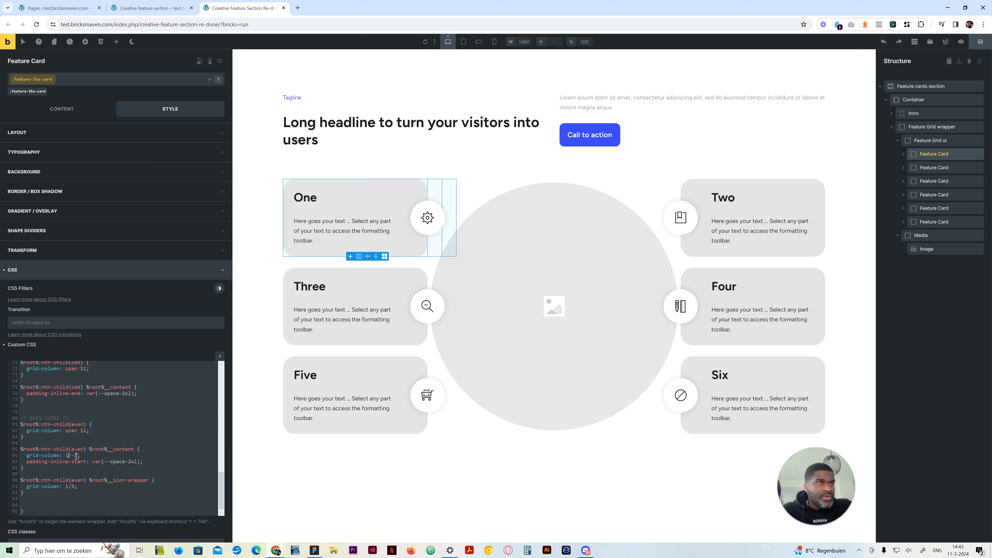
pyautogui.write('1')
pyautogui.click(75, 455)
pyautogui.scroll(10, 82, 456)
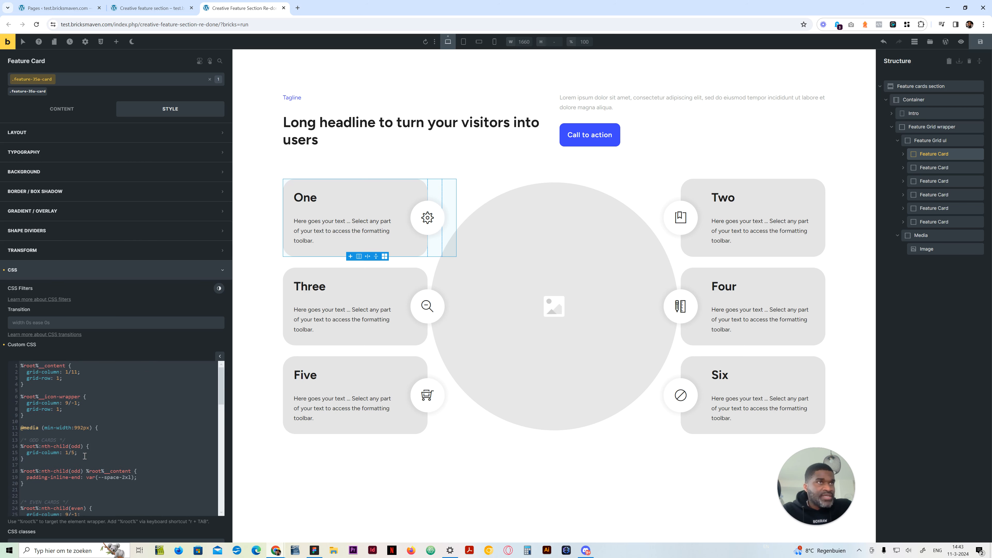
pyautogui.scroll(-10, 85, 456)
pyautogui.scroll(-2, 73, 475)
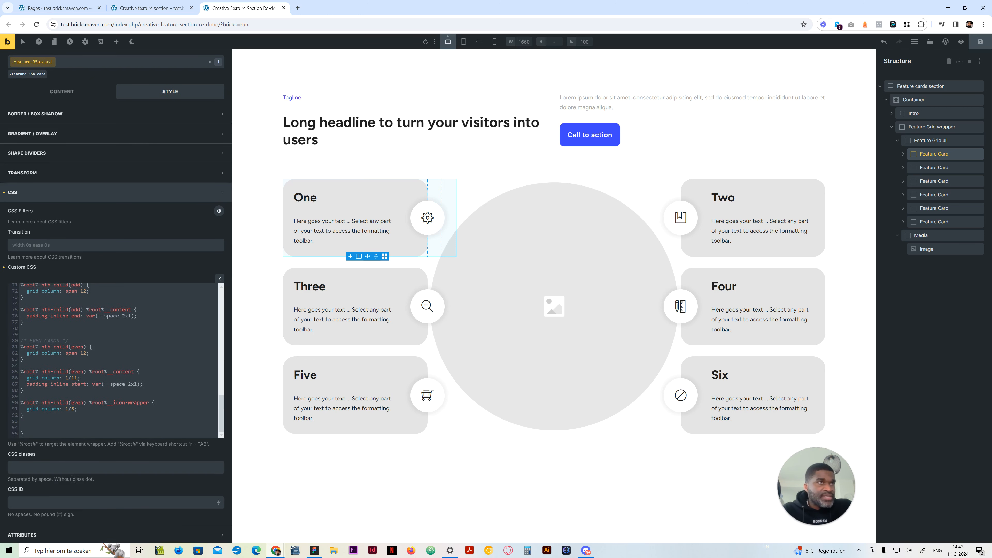
# Set the even cards' icon-wrapper grid-column to 9/-1 in the 767px media query and check the stacked cards at mobile landscape
pyautogui.doubleClick(68, 409)
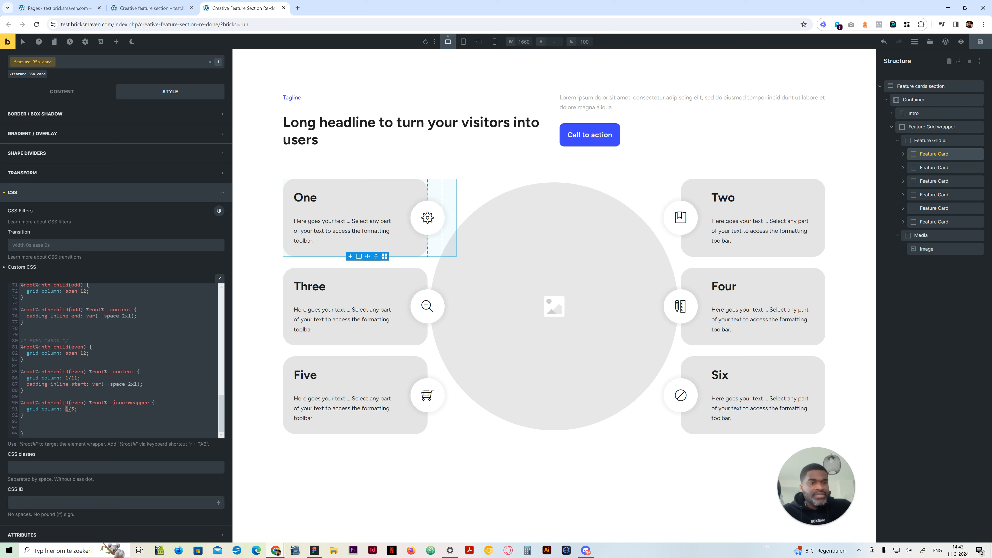
pyautogui.write('9')
pyautogui.doubleClick(73, 409)
pyautogui.write('-1')
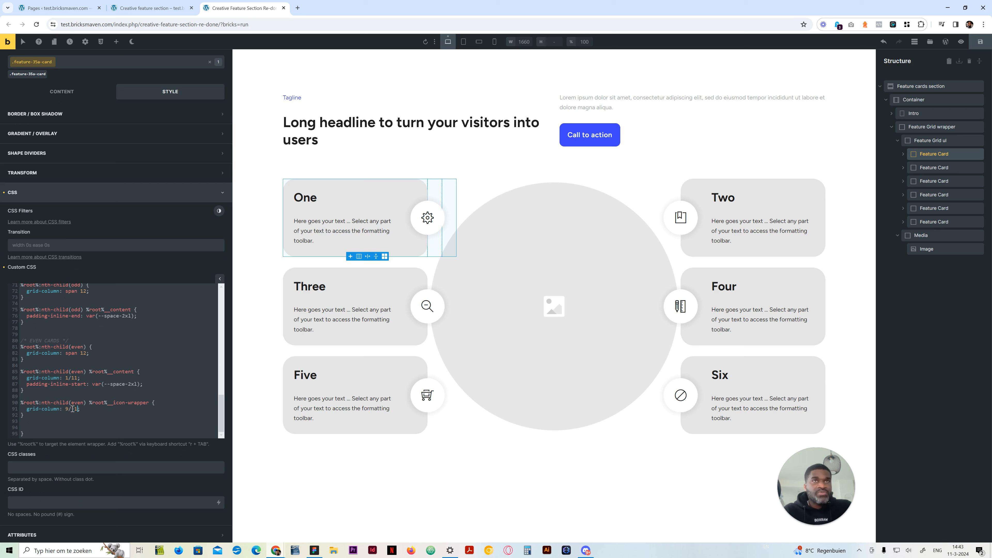
pyautogui.click(479, 41)
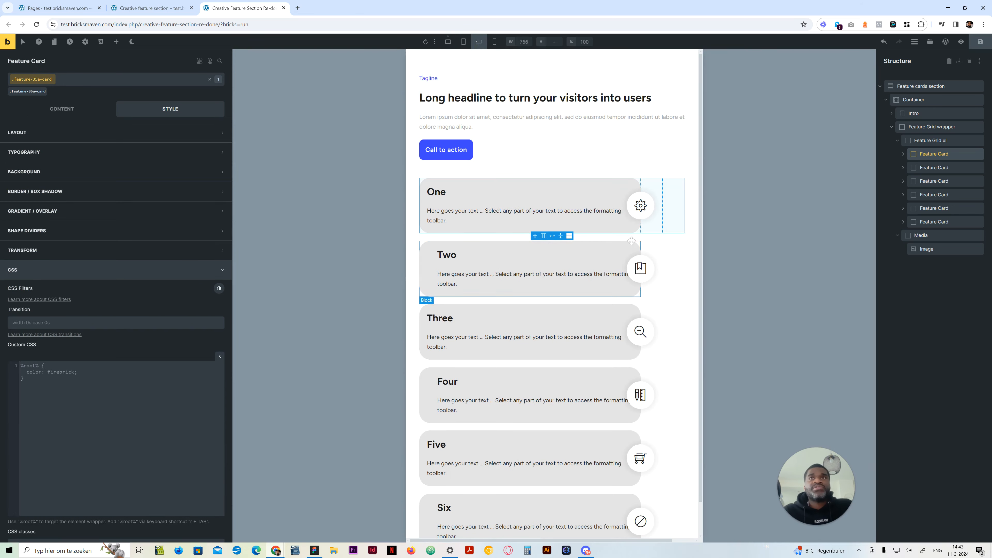
pyautogui.scroll(-1, 625, 383)
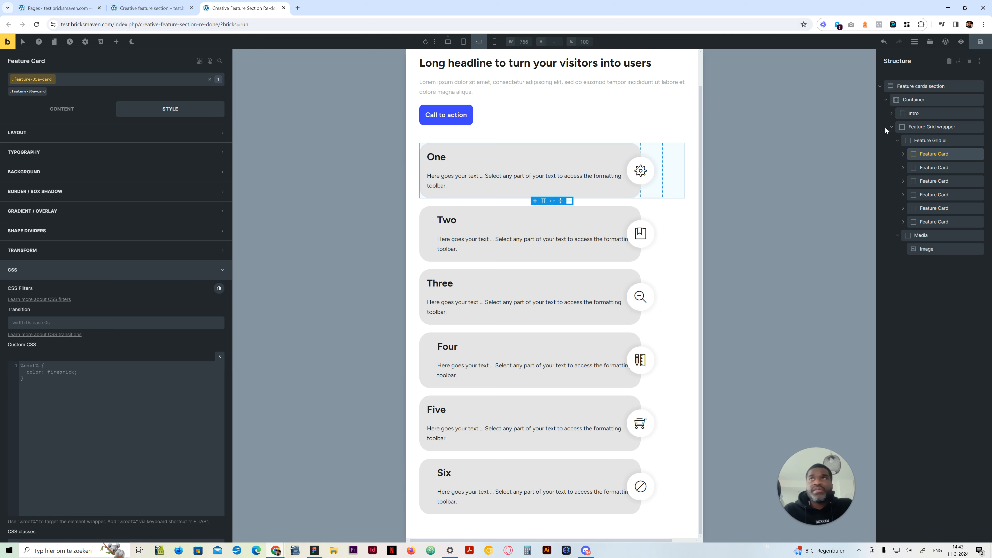
# Change the even cards' 767px grid-column values to 1/12 for the content and 10/-1 for the icon wrapper, and preview at mobile landscape
pyautogui.click(448, 42)
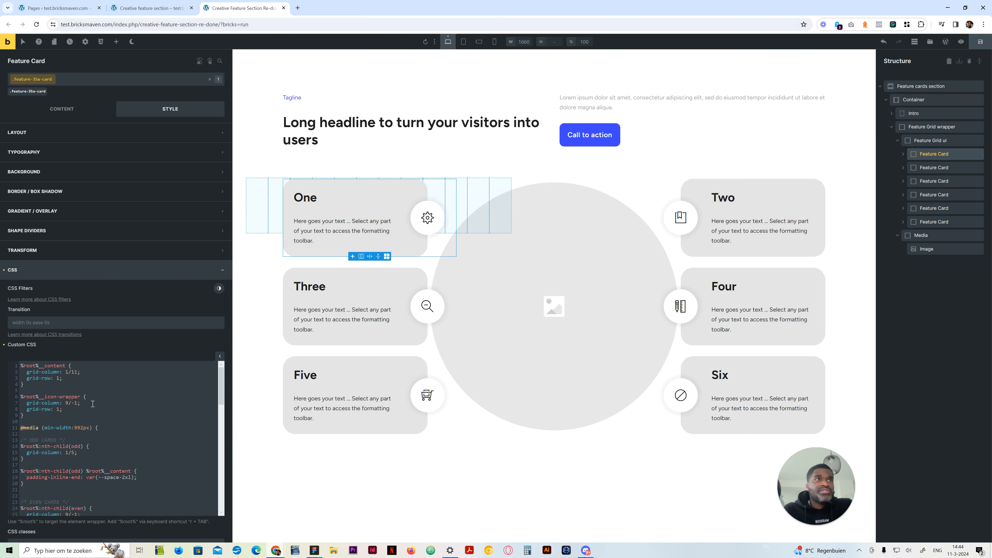
pyautogui.scroll(-15, 67, 479)
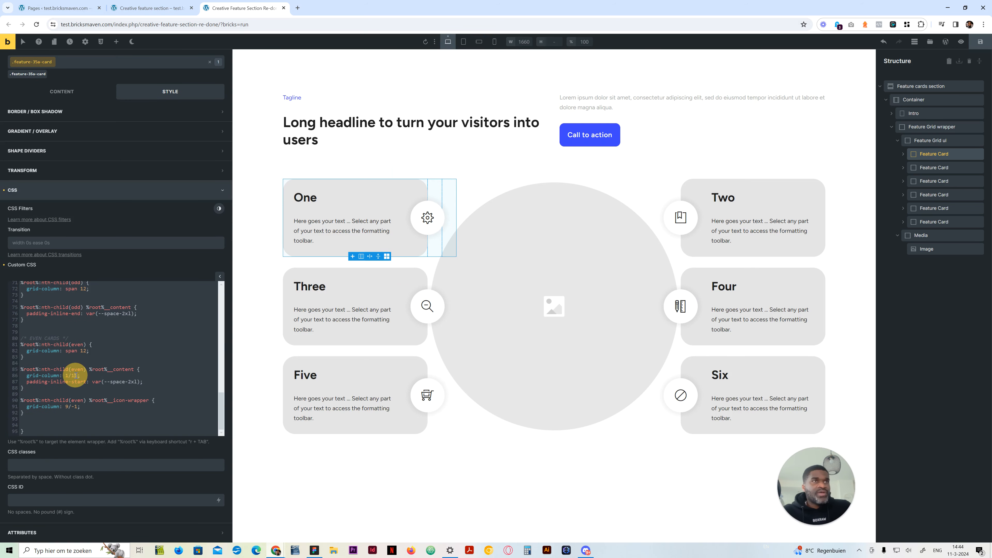
pyautogui.click(66, 406)
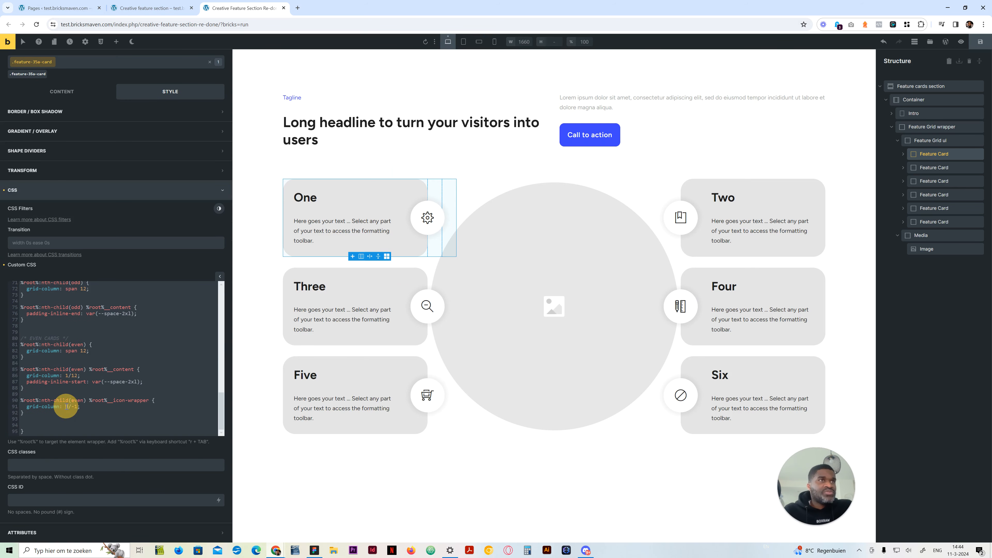
pyautogui.click(480, 43)
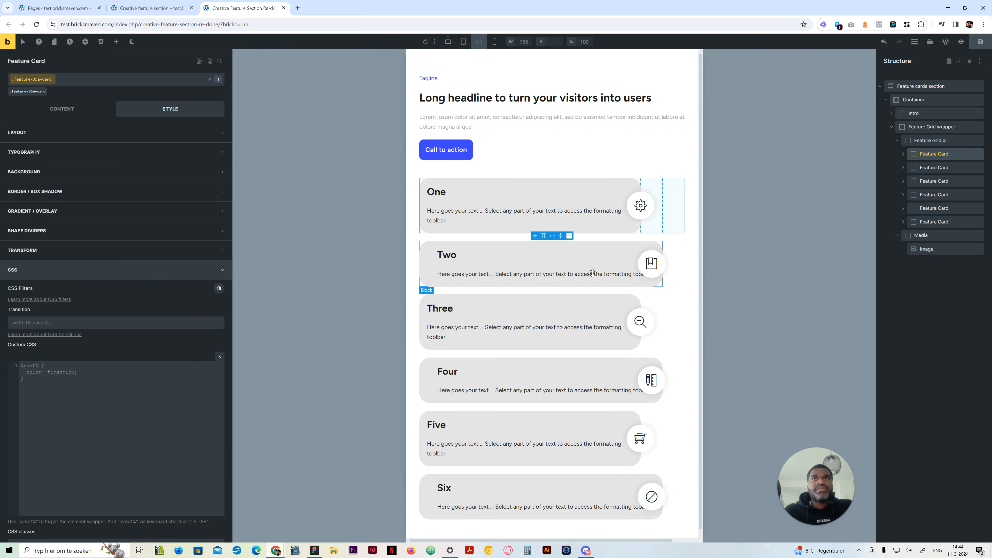
# Back in the desktop view, copy the even cards' icon-wrapper rule below the odd cards' content rule in the 767px media query
pyautogui.click(448, 42)
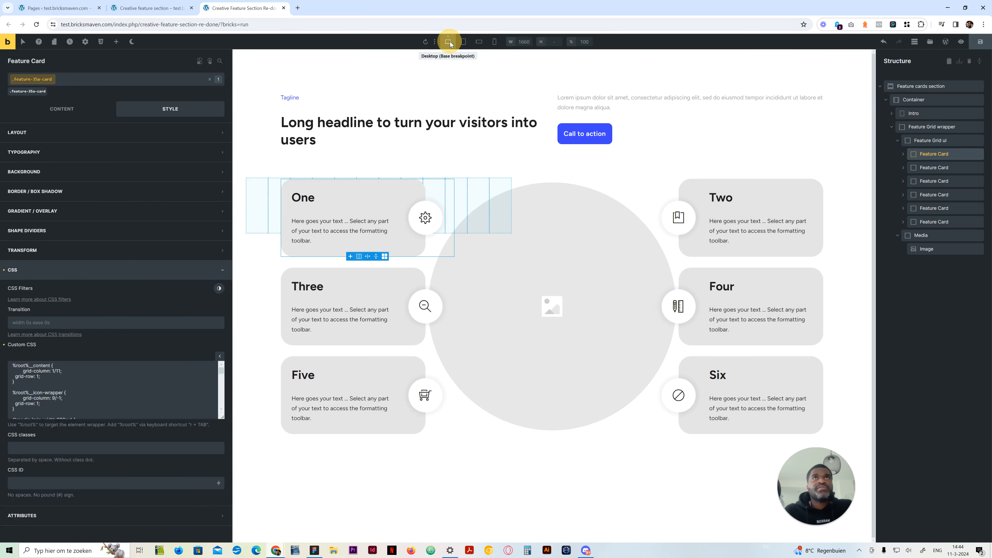
pyautogui.scroll(-3, 107, 474)
pyautogui.scroll(-5, 107, 474)
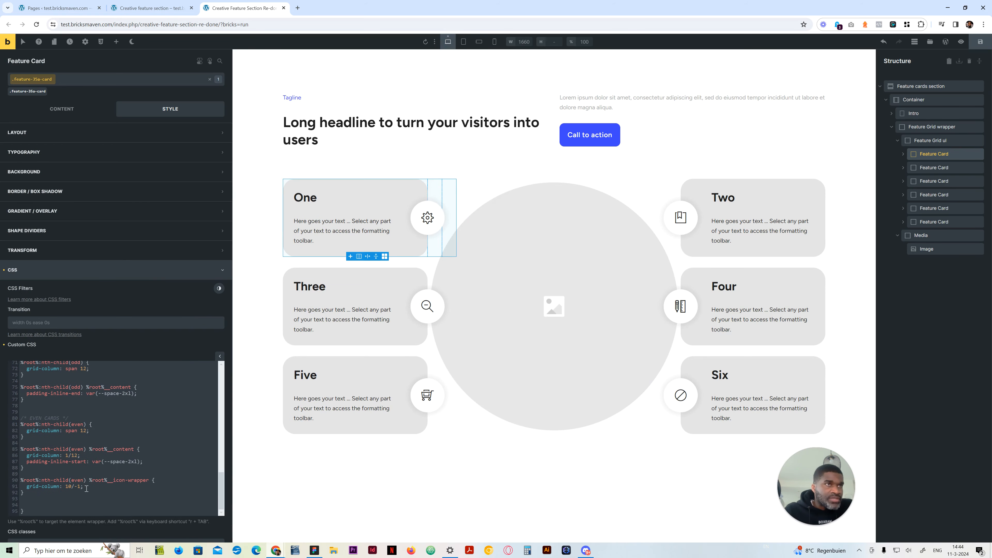
pyautogui.scroll(1, 83, 468)
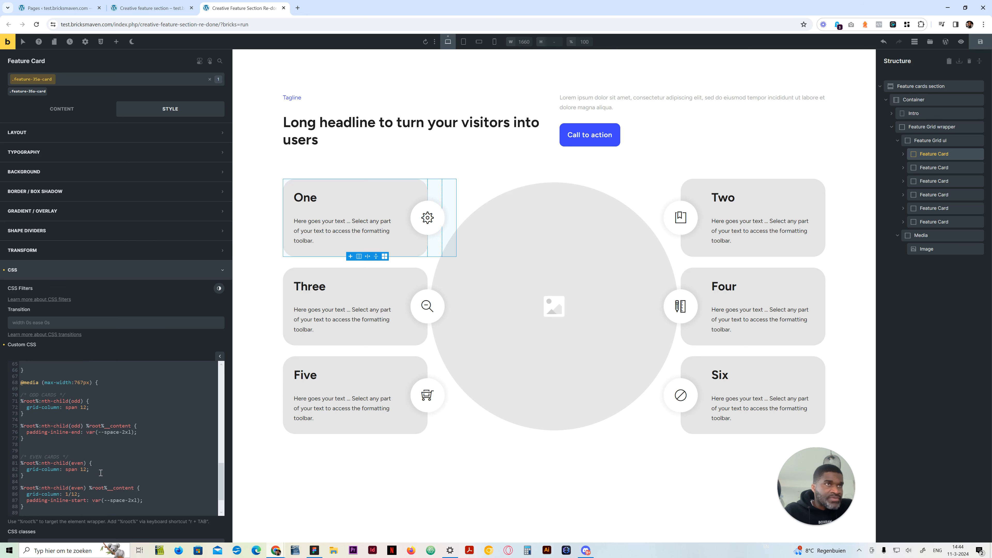
pyautogui.scroll(-1, 103, 466)
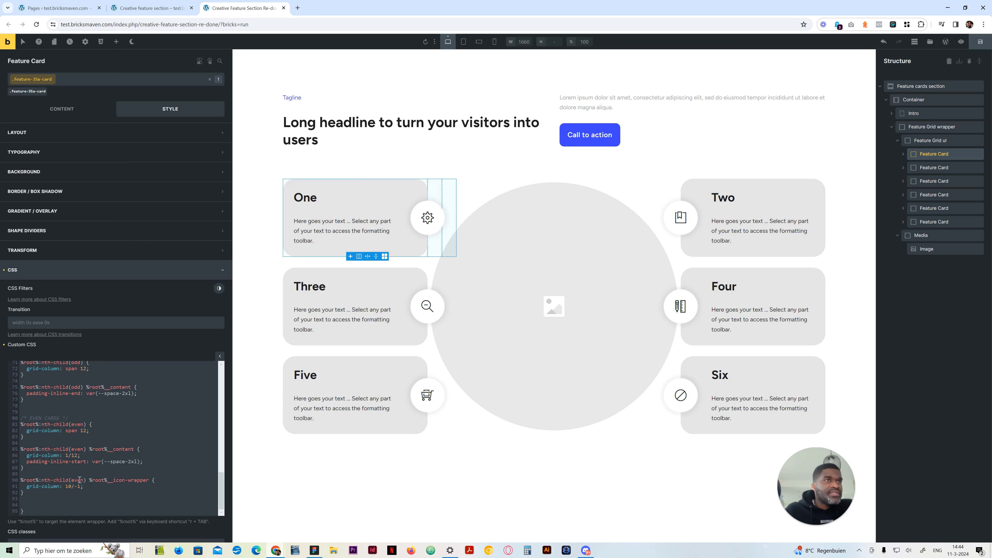
pyautogui.moveTo(52, 493); pyautogui.dragTo(13, 481)
pyautogui.hotkey('ctrl', 'c')
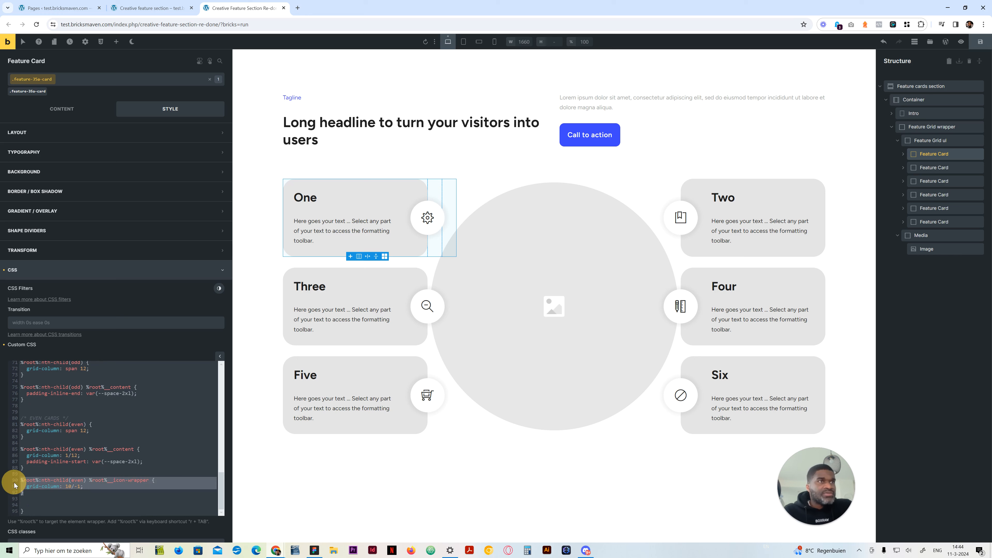
pyautogui.click(82, 400)
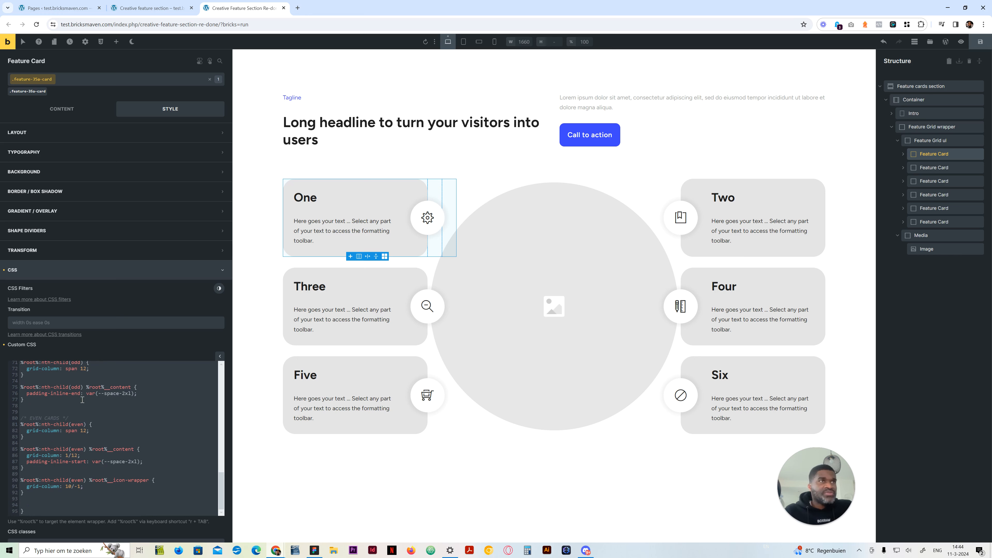
pyautogui.press('Return')
pyautogui.press('Return')
pyautogui.hotkey('ctrl', 'v')
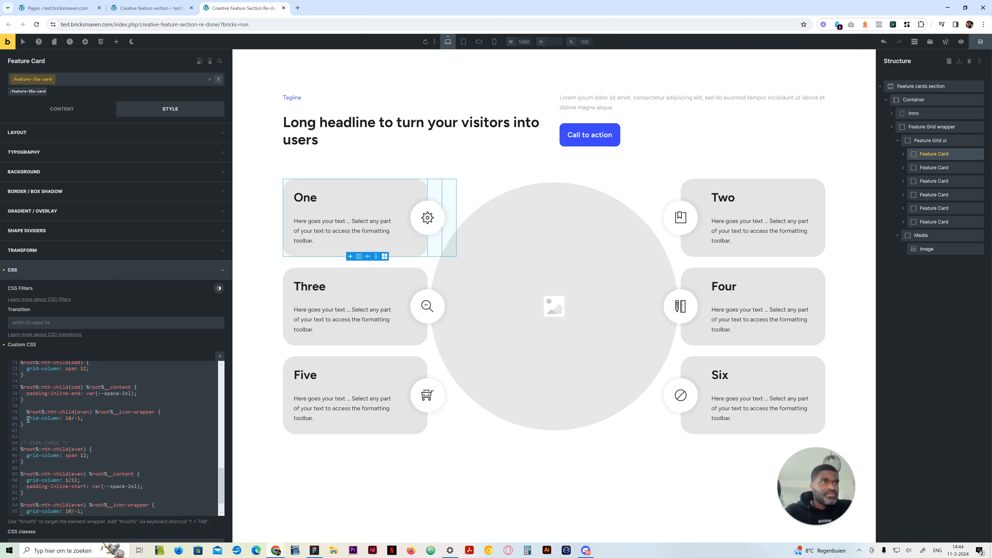
# Change the copied icon-wrapper rule's selector to nth-child(odd)
pyautogui.click(24, 413)
pyautogui.doubleClick(78, 411)
pyautogui.write('n')
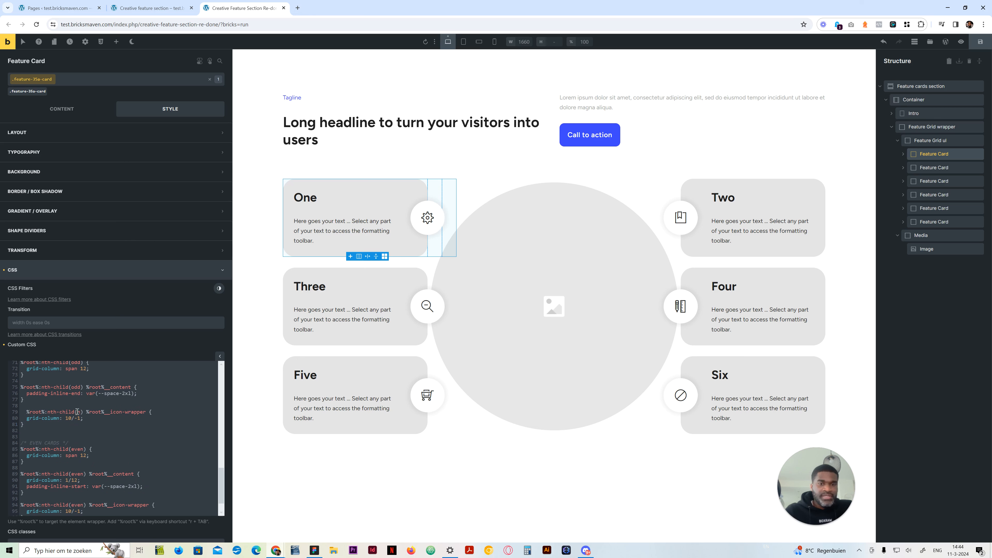
pyautogui.press('BackSpace')
pyautogui.write('odd')
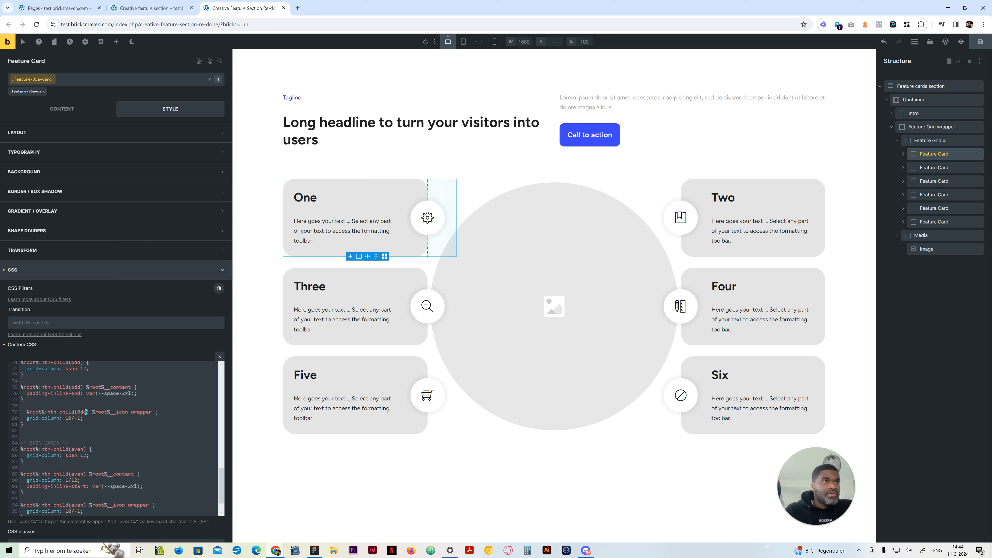
pyautogui.click(80, 412)
# Copy grid-column: 1/12 into the odd cards' content rule of the 767px media query and preview the cards at mobile landscape
pyautogui.moveTo(82, 481); pyautogui.dragTo(26, 480)
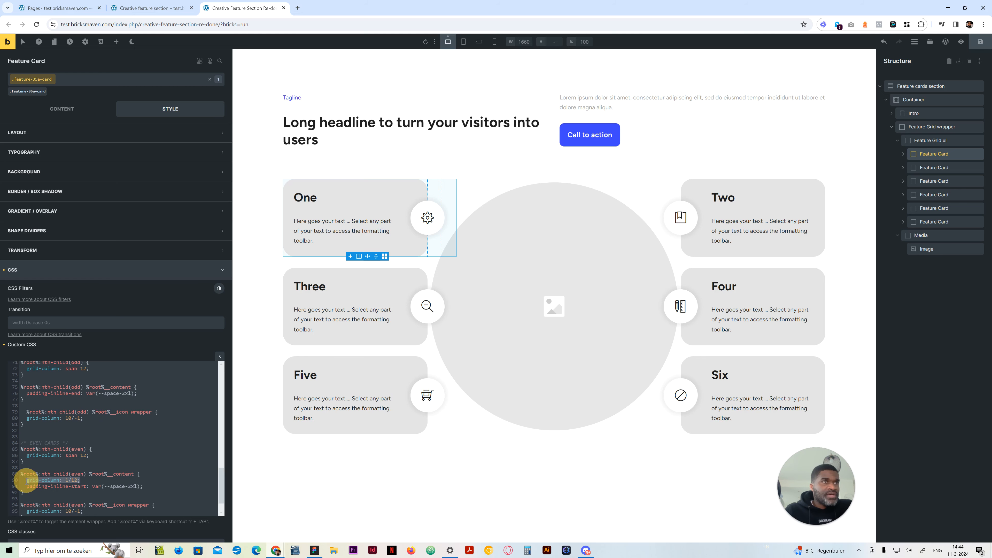
pyautogui.hotkey('ctrl', 'c')
pyautogui.click(142, 387)
pyautogui.press('Return')
pyautogui.hotkey('ctrl', 'v')
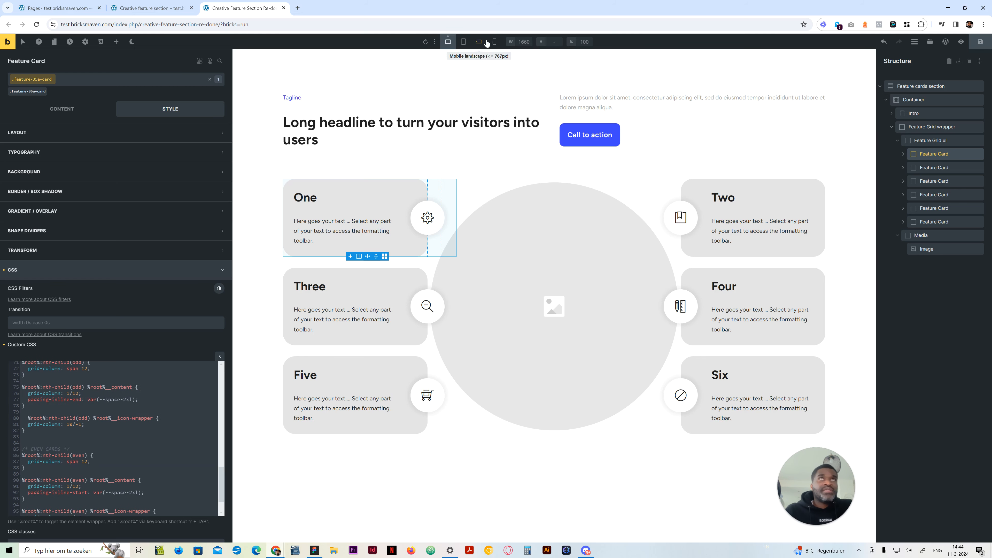
pyautogui.click(486, 43)
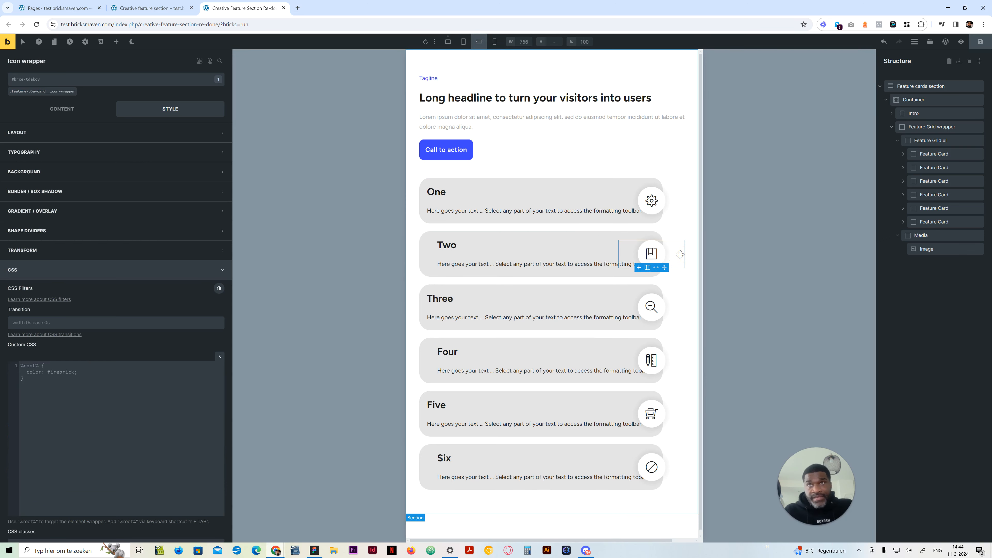
# Review the first Feature Card's 767px media query rules and compare the card layout at mobile landscape and desktop
pyautogui.click(677, 202)
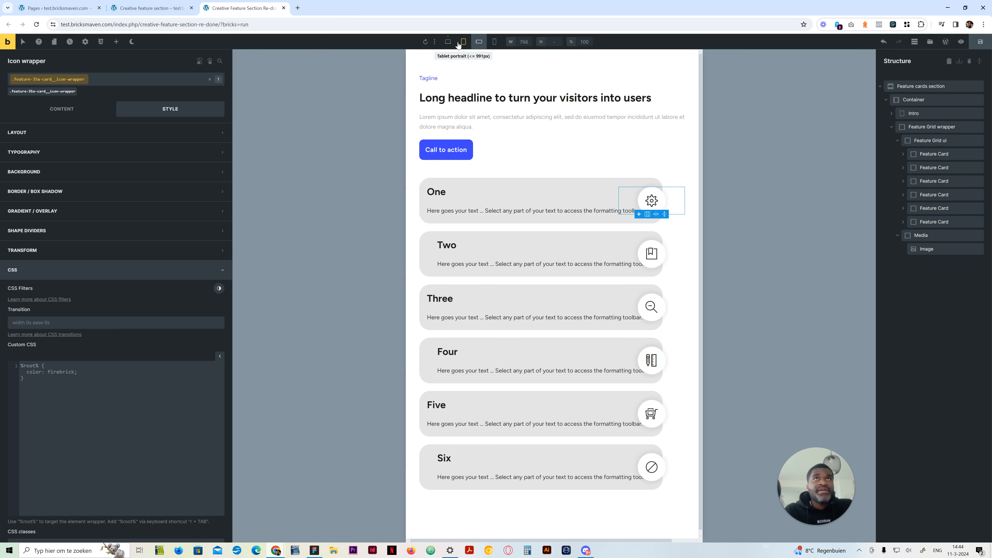
pyautogui.click(448, 42)
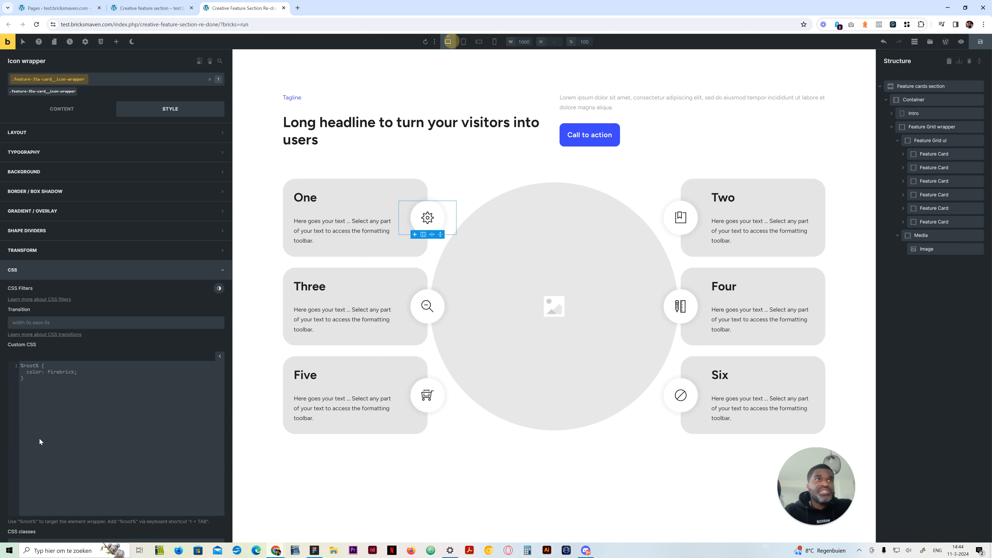
pyautogui.click(935, 153)
pyautogui.scroll(-15, 117, 463)
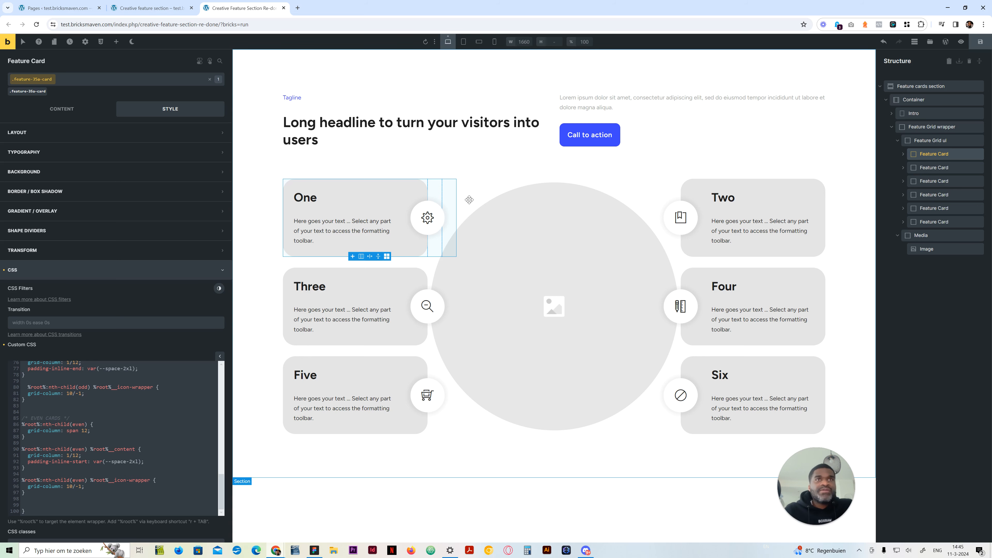
pyautogui.click(479, 41)
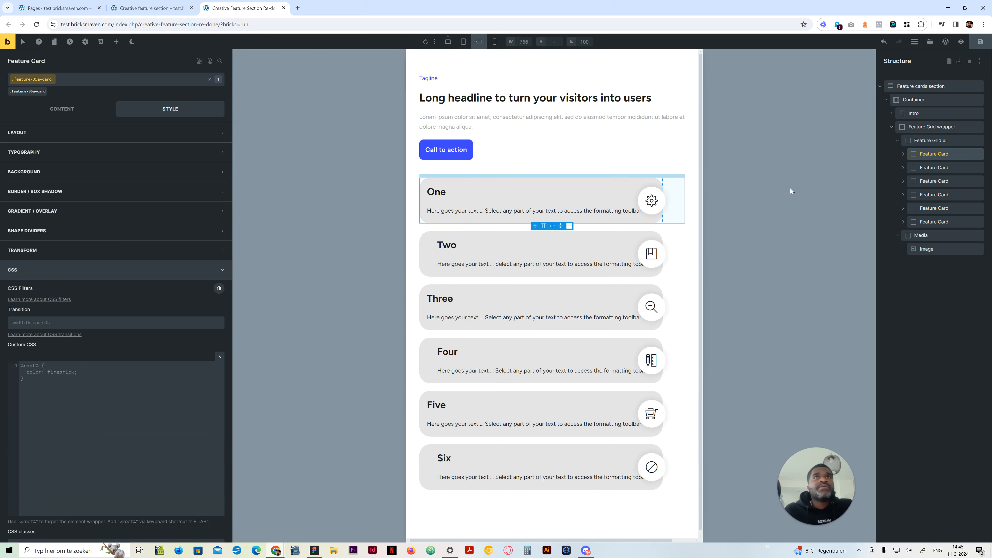
pyautogui.click(449, 41)
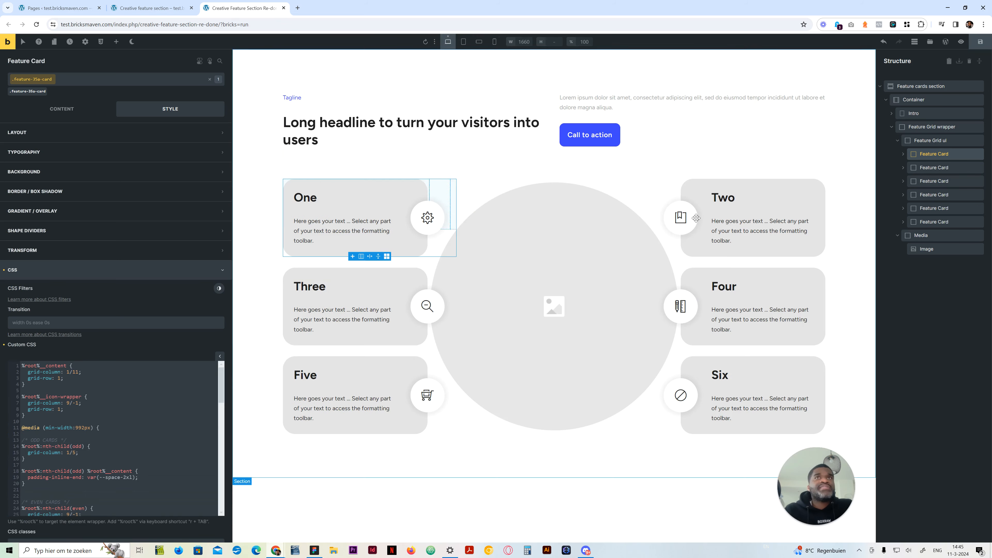
# Set the first Feature Card's icon wrapper to End on the cross axis at the mobile landscape breakpoint
pyautogui.click(934, 235)
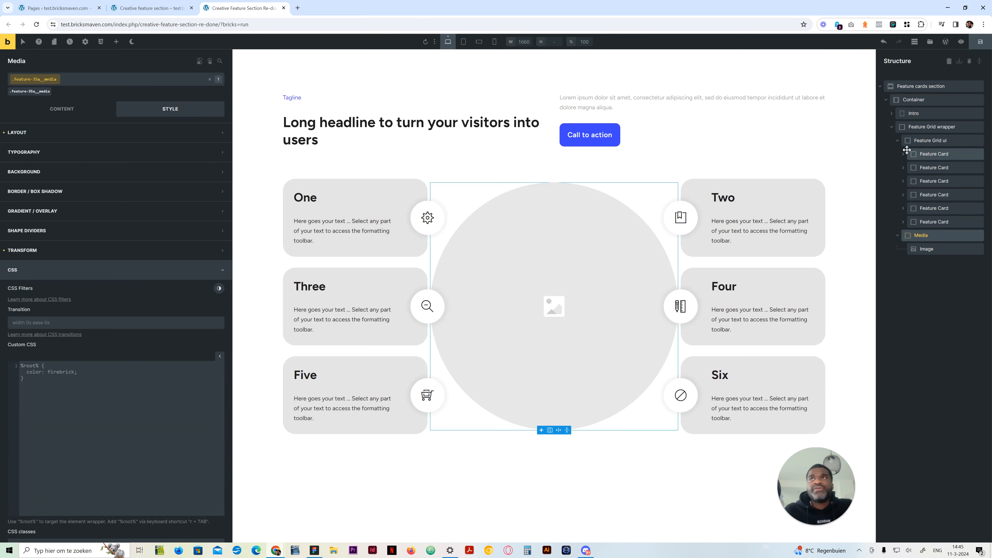
pyautogui.click(934, 154)
pyautogui.click(943, 182)
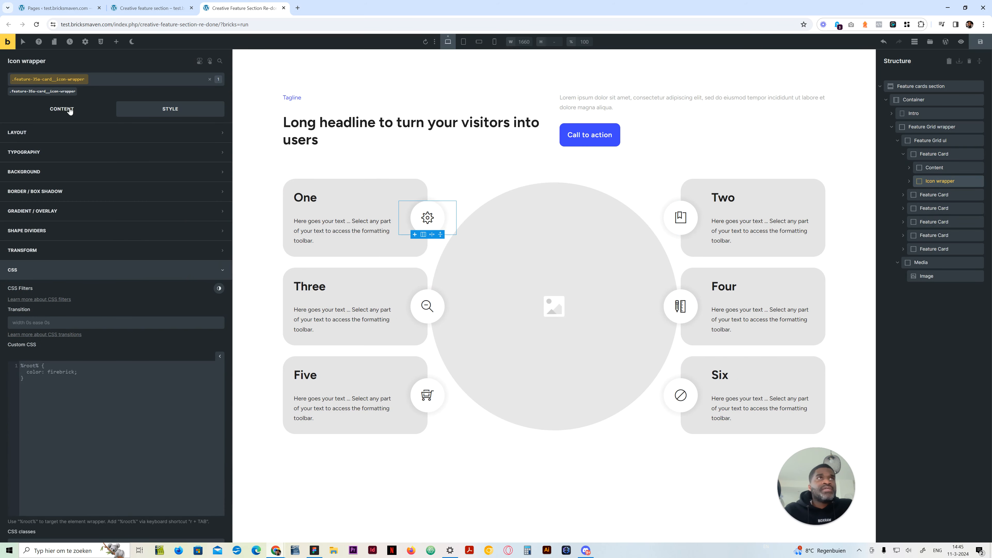
pyautogui.click(62, 109)
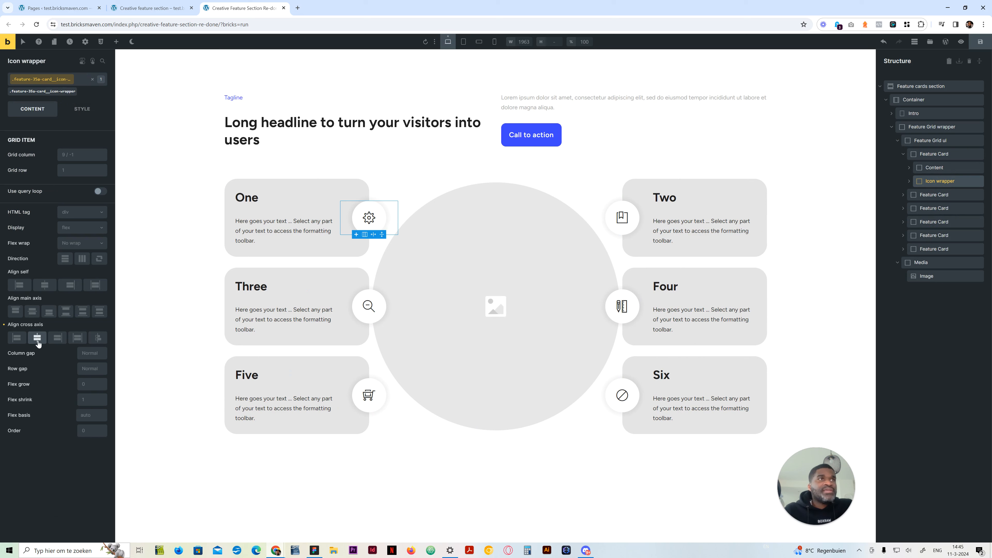
pyautogui.click(82, 109)
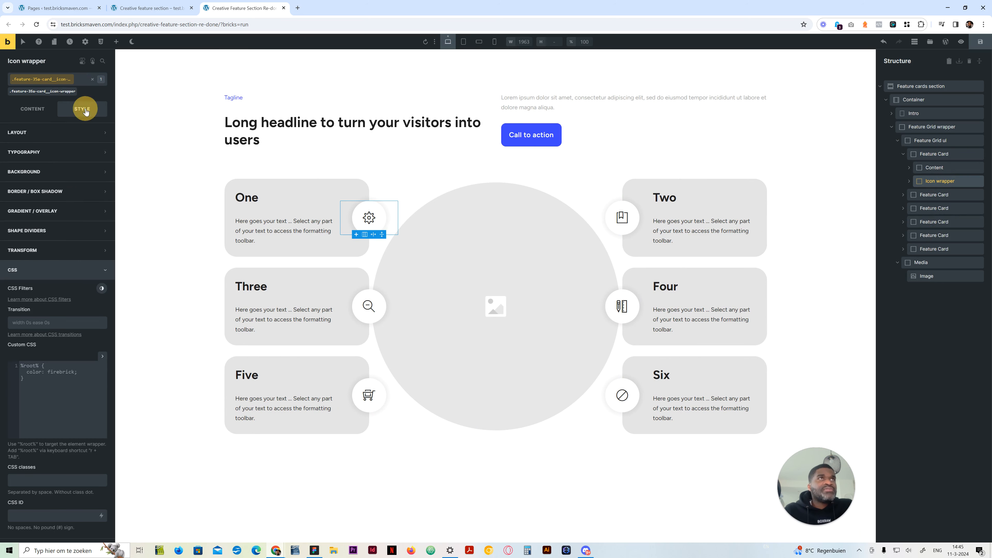
pyautogui.click(37, 111)
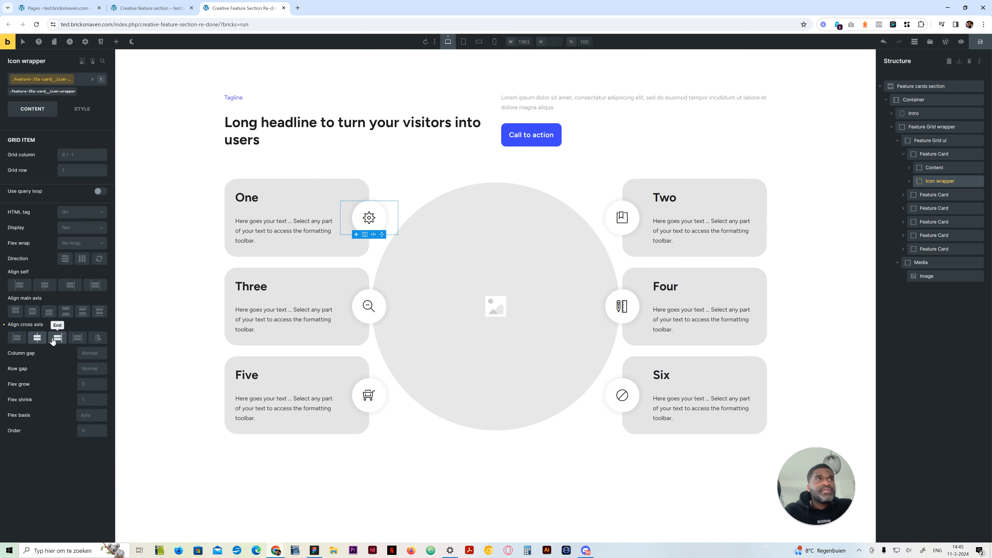
pyautogui.click(479, 41)
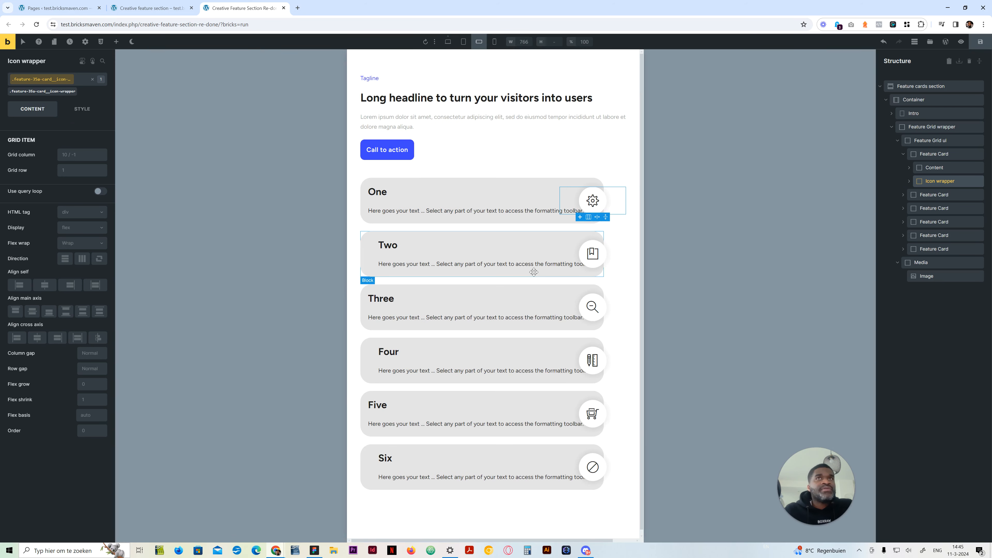
pyautogui.click(58, 338)
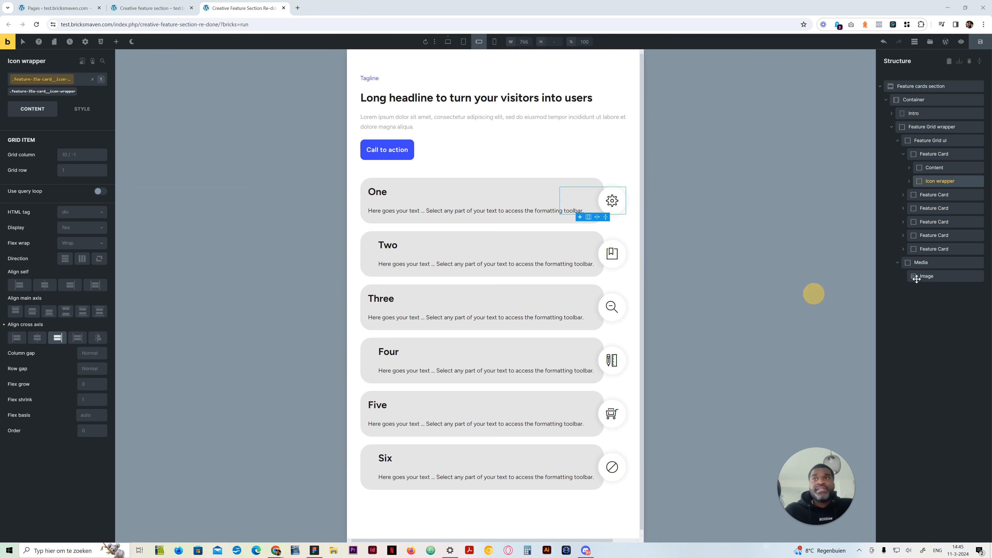
# In the desktop view's Feature Card custom CSS, duplicate the even cards' icon-wrapper rule at the end of the 767px media query
pyautogui.click(448, 41)
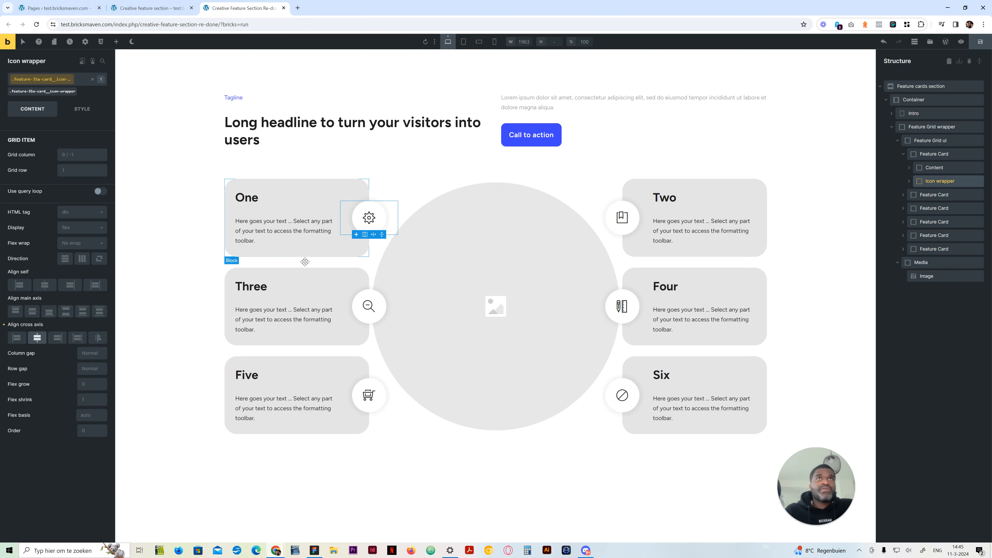
pyautogui.click(933, 195)
pyautogui.click(29, 91)
pyautogui.click(74, 109)
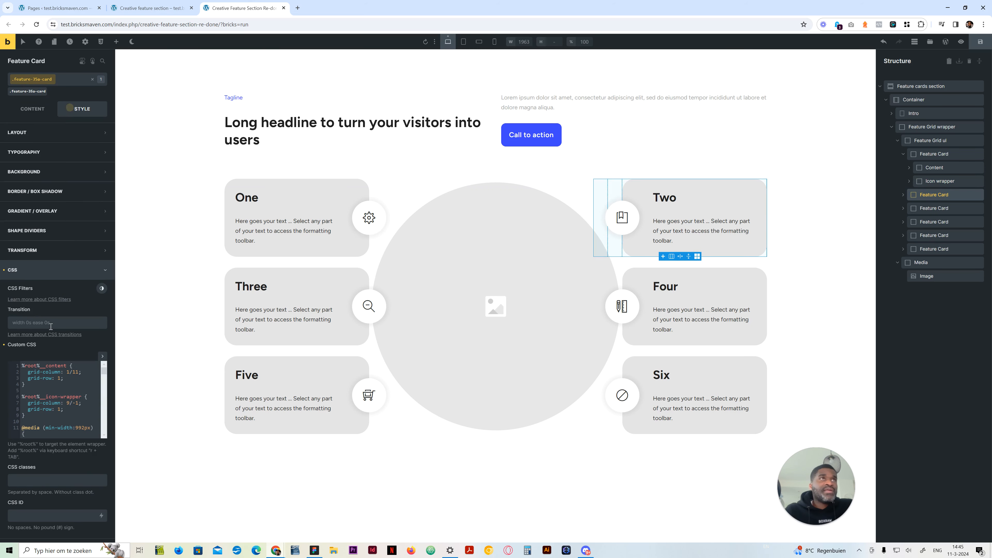
pyautogui.click(61, 413)
pyautogui.scroll(-12, 78, 416)
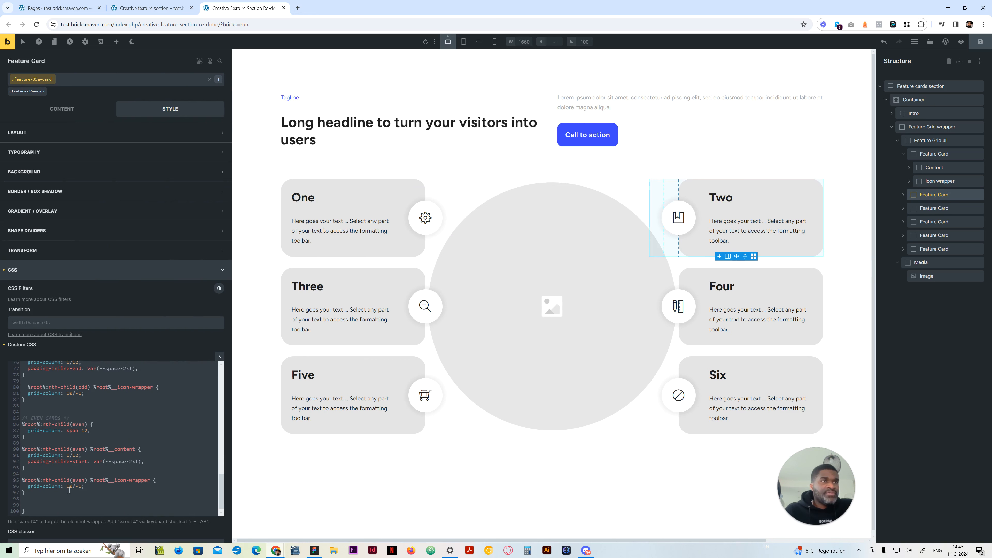
pyautogui.moveTo(30, 494); pyautogui.dragTo(19, 484)
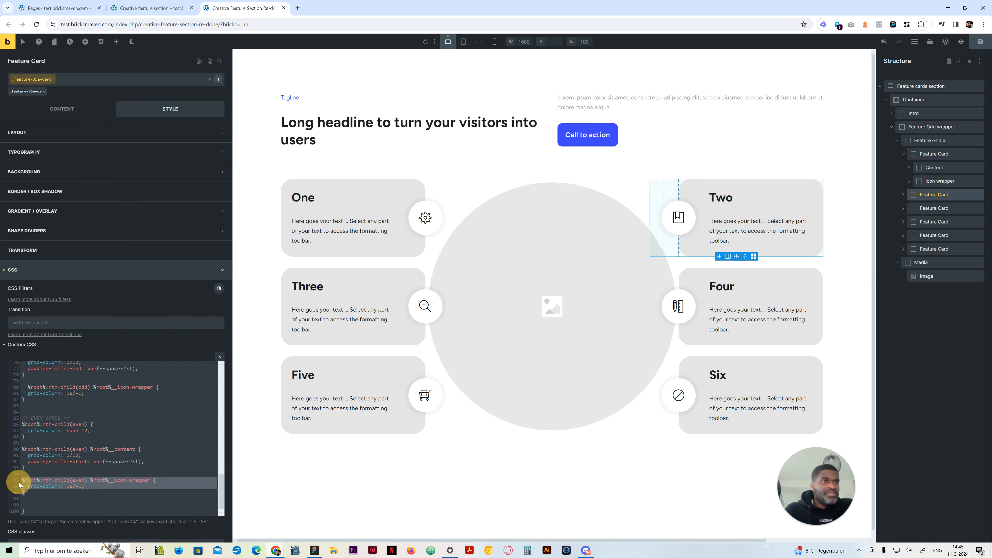
pyautogui.click(34, 496)
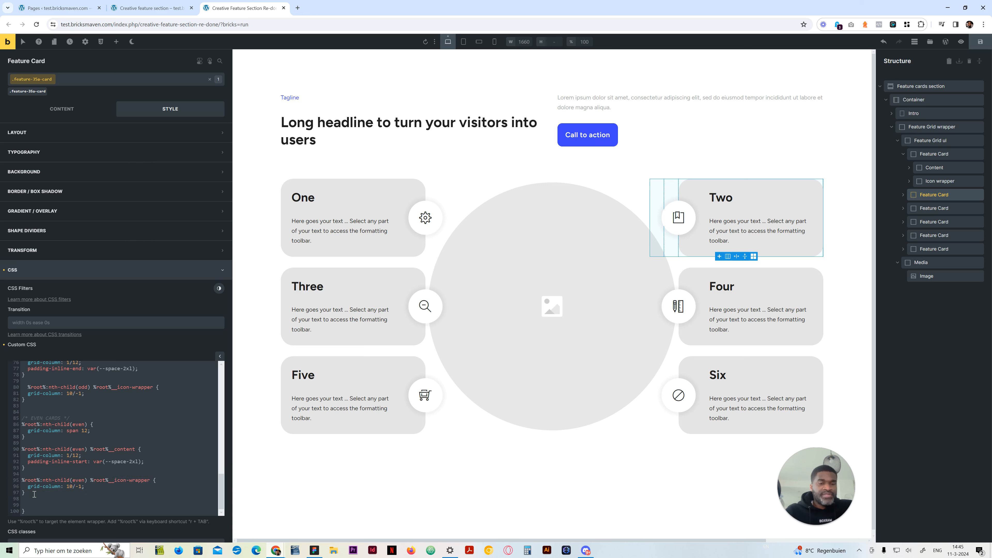
pyautogui.hotkey('ctrl', 'v')
# Change the duplicated rule to target %root%__icon with padding: var(--space-xl) and preview it at mobile landscape
pyautogui.moveTo(155, 500); pyautogui.dragTo(134, 501)
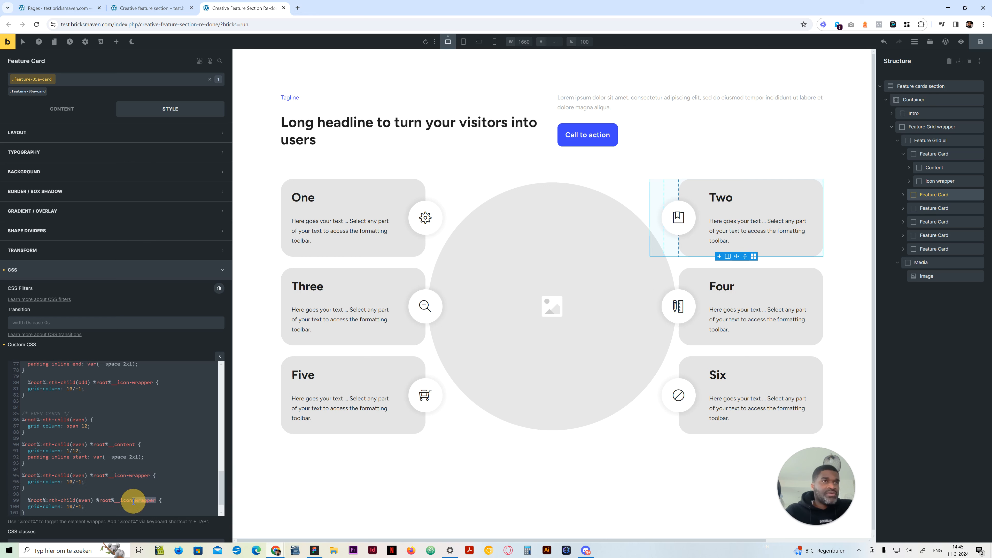
pyautogui.press('BackSpace')
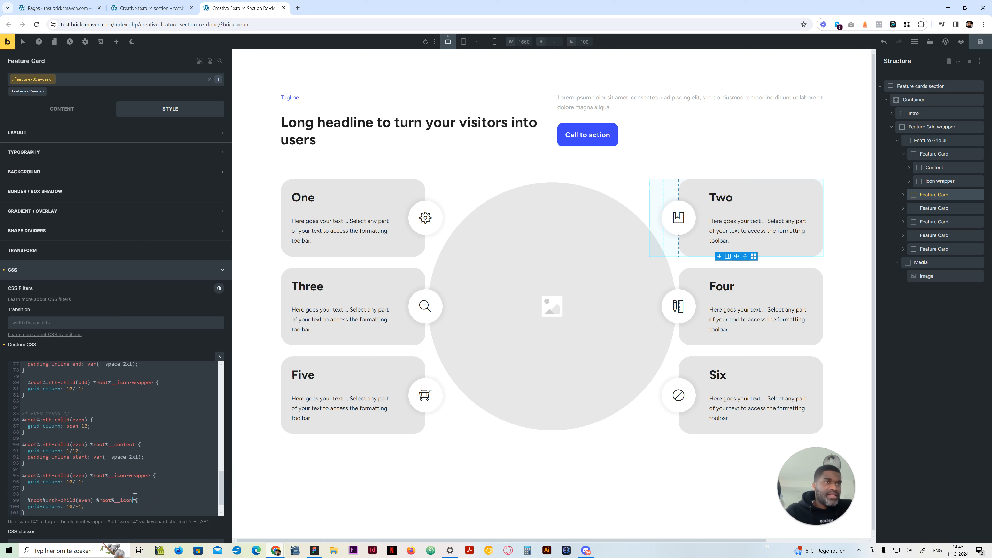
pyautogui.moveTo(83, 504); pyautogui.dragTo(29, 510)
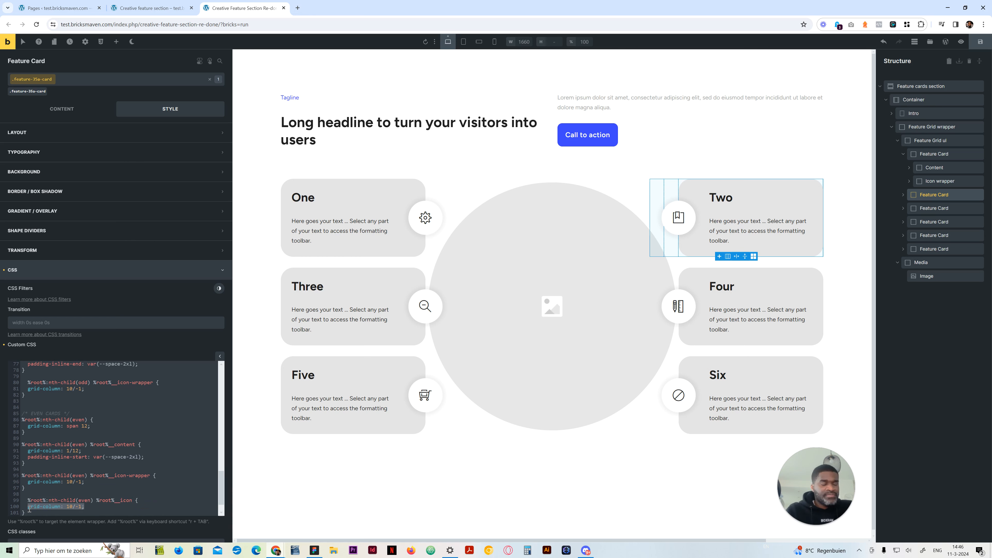
pyautogui.write('padd')
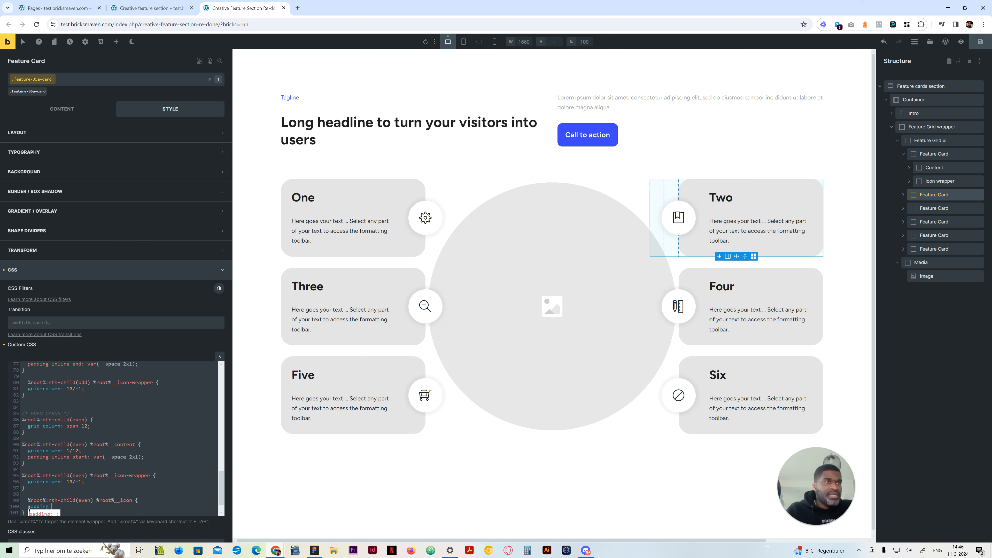
pyautogui.write('ing:')
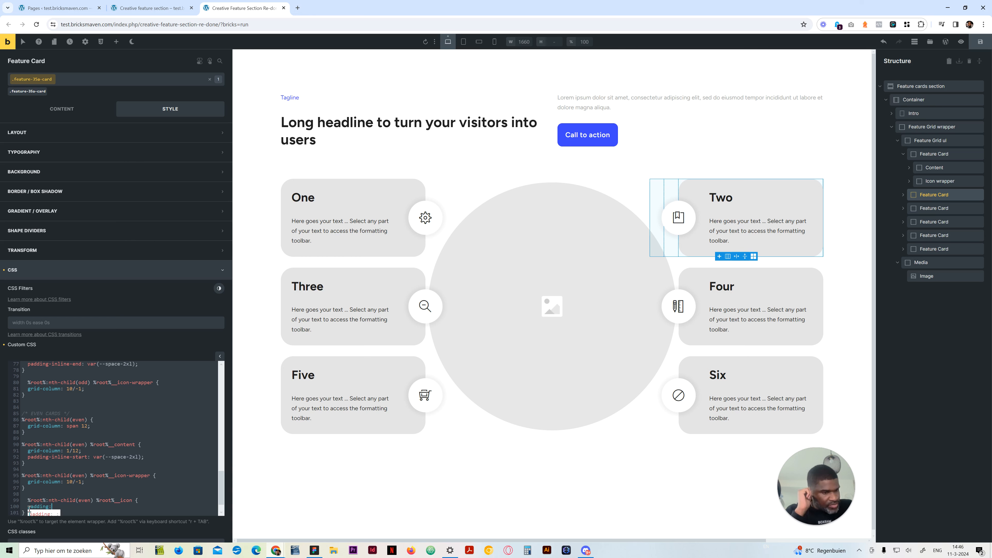
pyautogui.write(' var(')
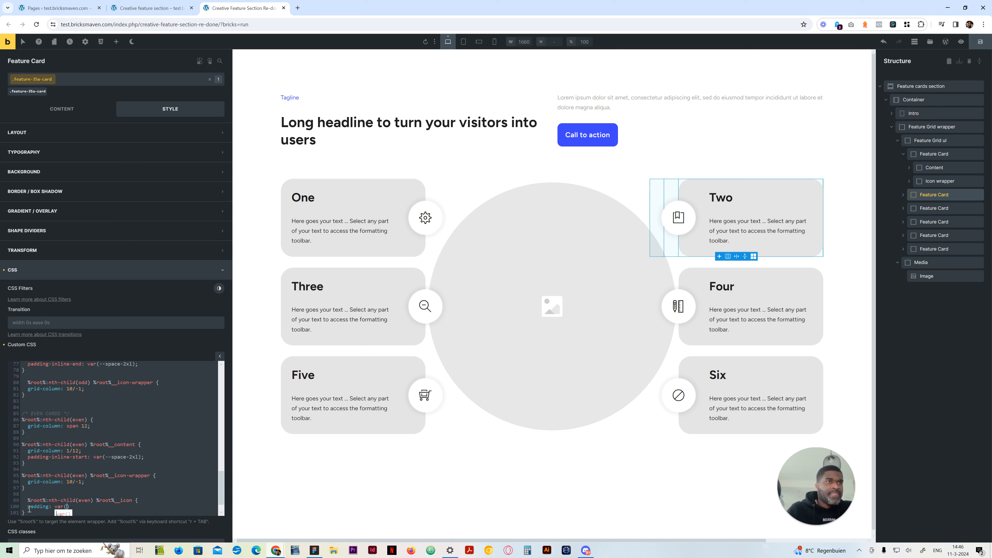
pyautogui.write('--space-xl')
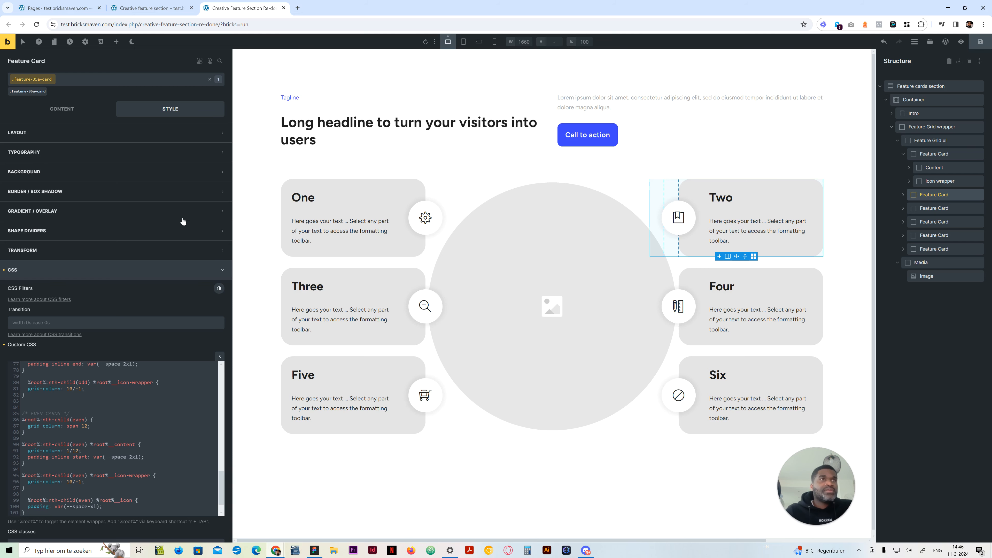
pyautogui.click(479, 41)
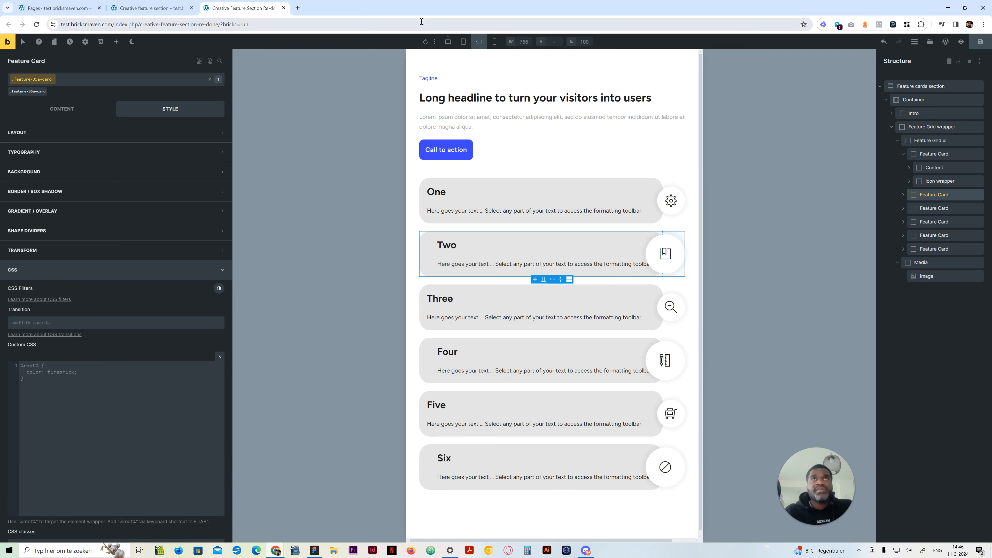
# Remove :nth-child(even) from the icon padding rule's selector and compare the mobile landscape cards with the original section page
pyautogui.click(449, 41)
pyautogui.scroll(-3, 99, 494)
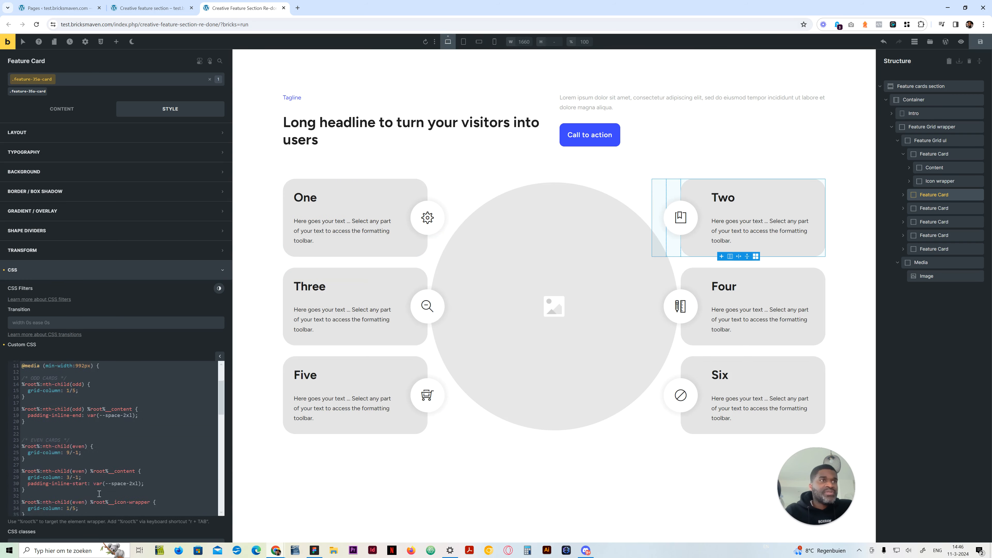
pyautogui.scroll(-10, 99, 493)
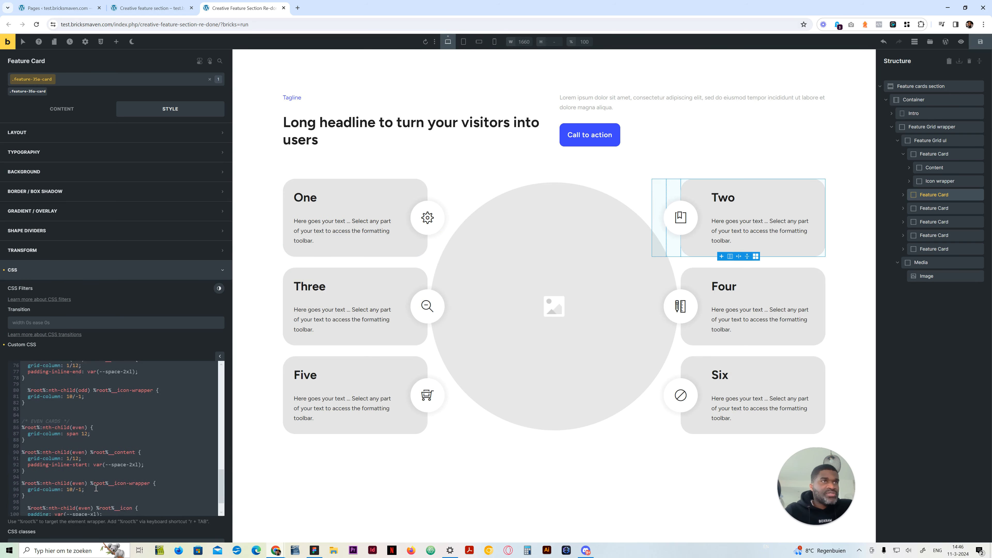
pyautogui.scroll(-2, 95, 488)
pyautogui.moveTo(92, 479); pyautogui.dragTo(47, 479)
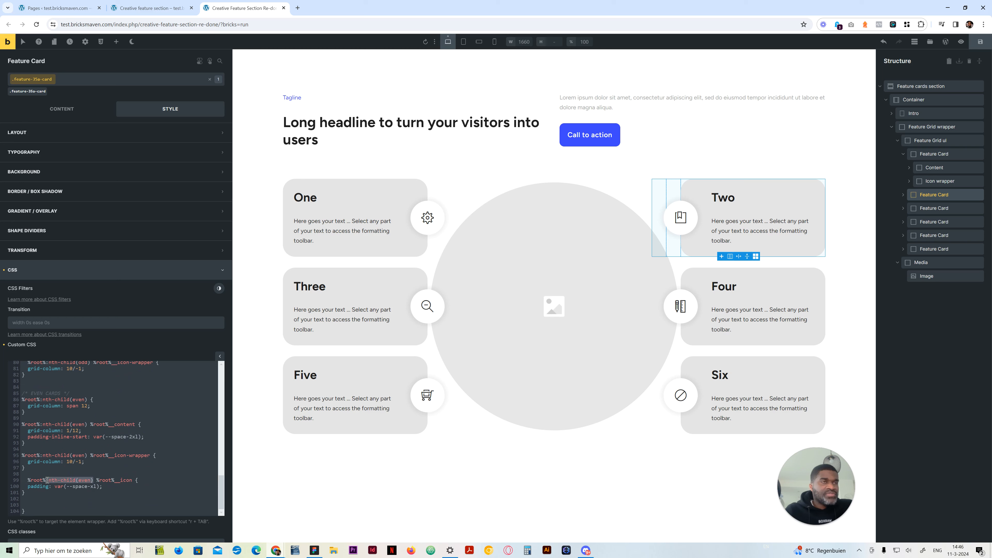
pyautogui.press('BackSpace')
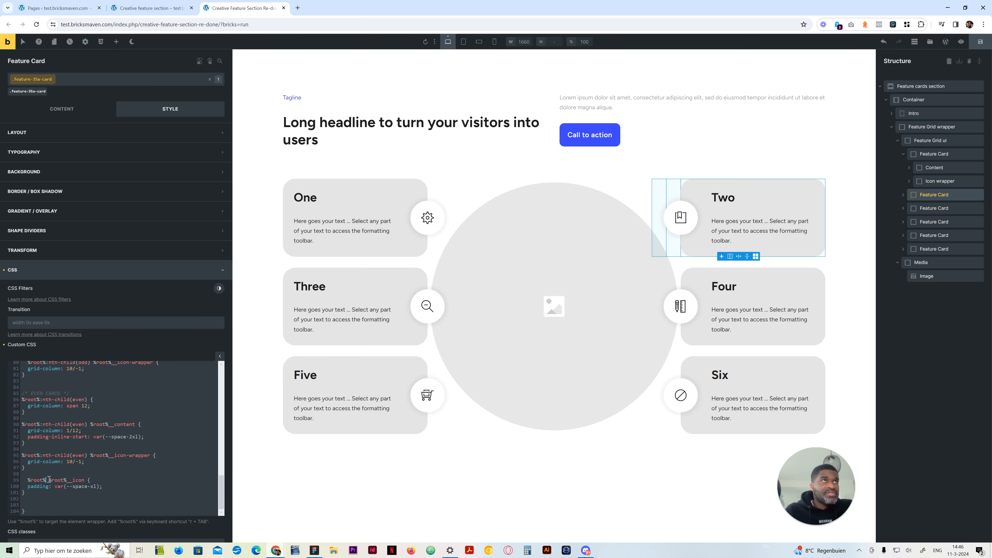
pyautogui.click(480, 42)
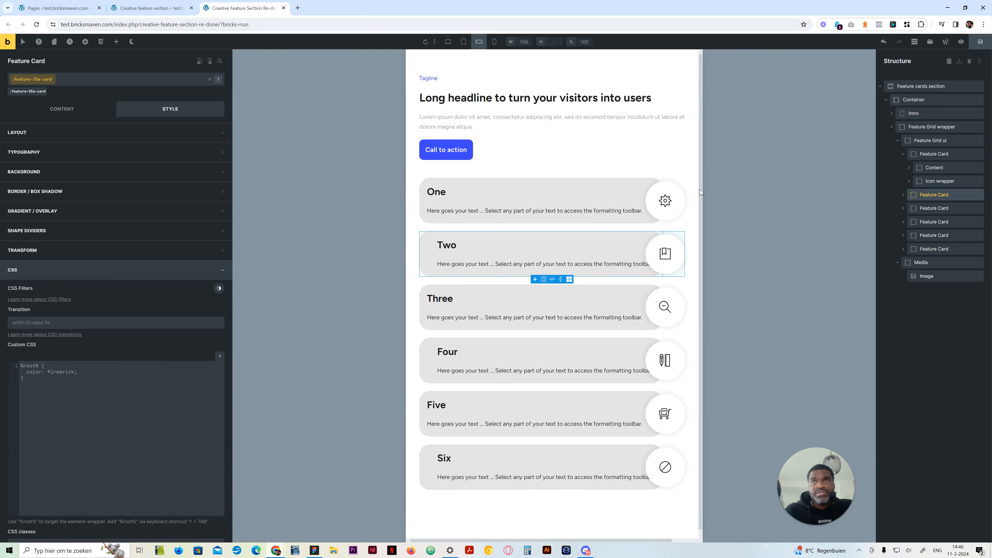
pyautogui.click(132, 8)
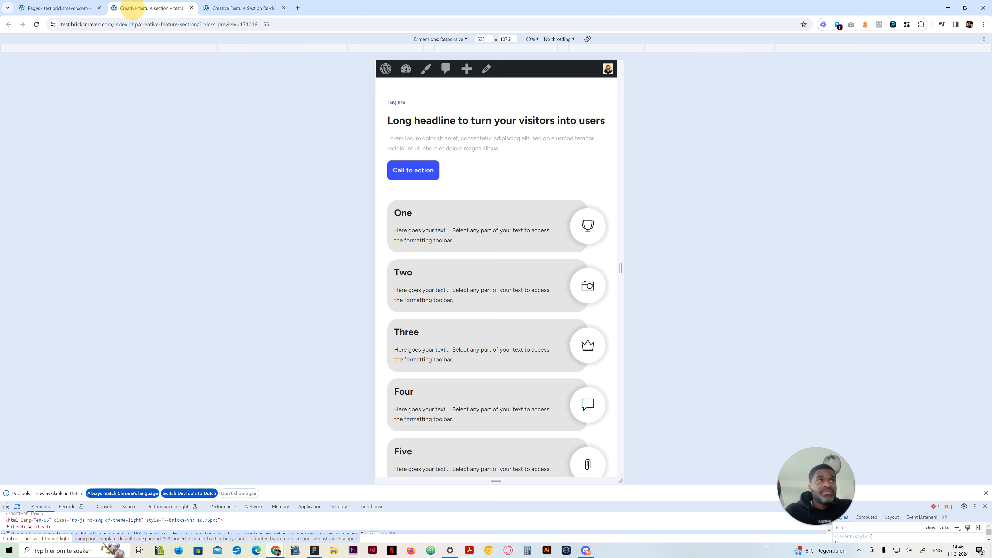
pyautogui.click(215, 5)
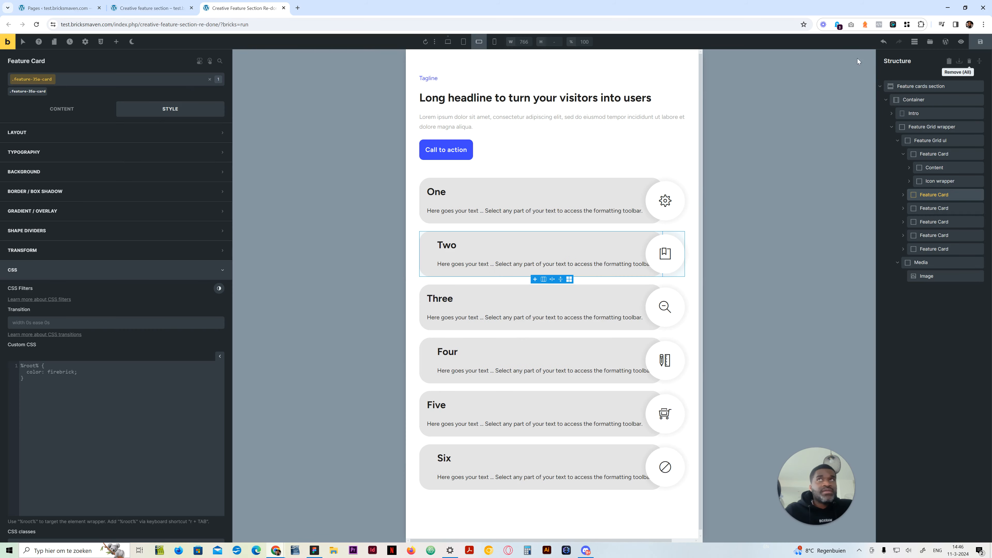
# Add the comment "Increase Icon Padding" above the icon padding rule in the desktop view's custom CSS and check the cards at mobile landscape
pyautogui.click(449, 42)
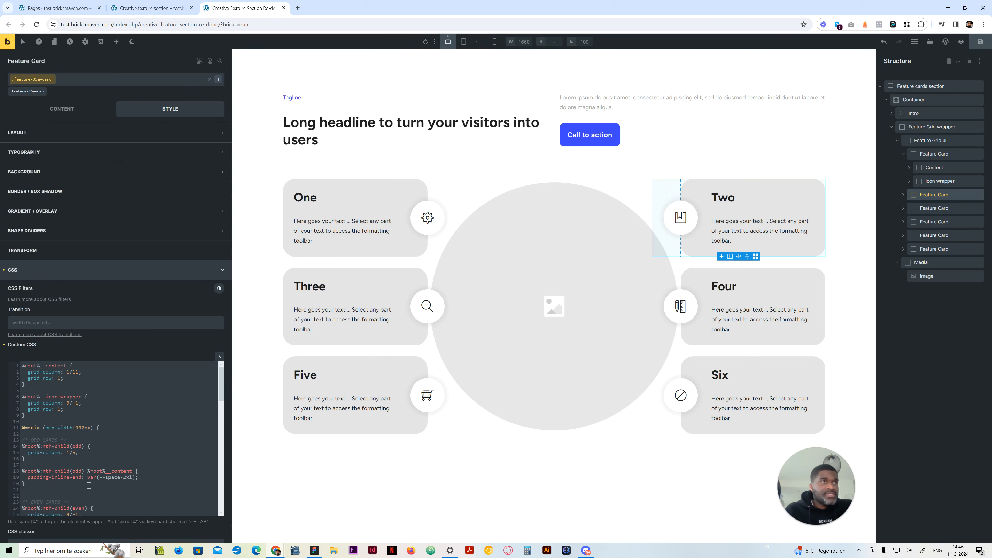
pyautogui.scroll(-11, 88, 485)
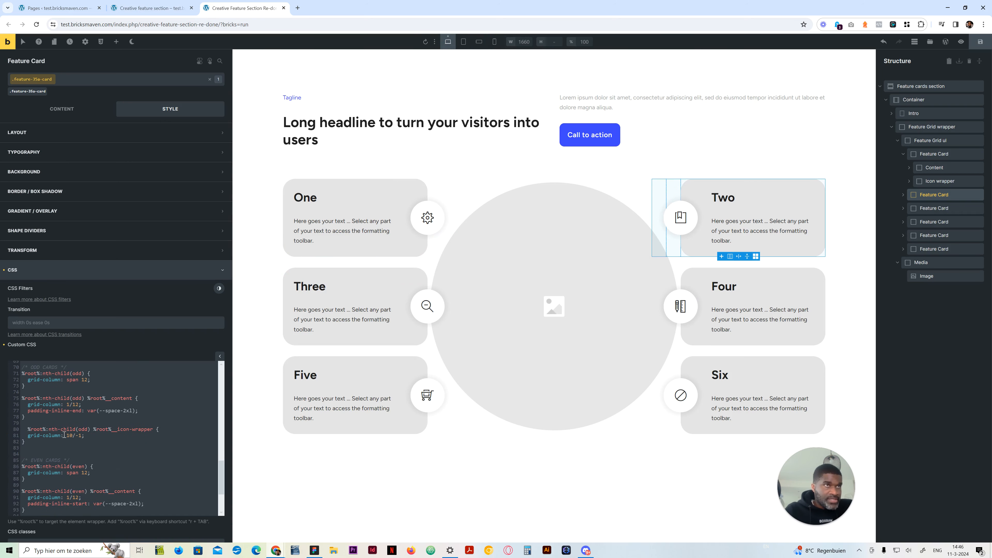
pyautogui.moveTo(75, 460); pyautogui.dragTo(22, 460)
pyautogui.scroll(-2, 55, 467)
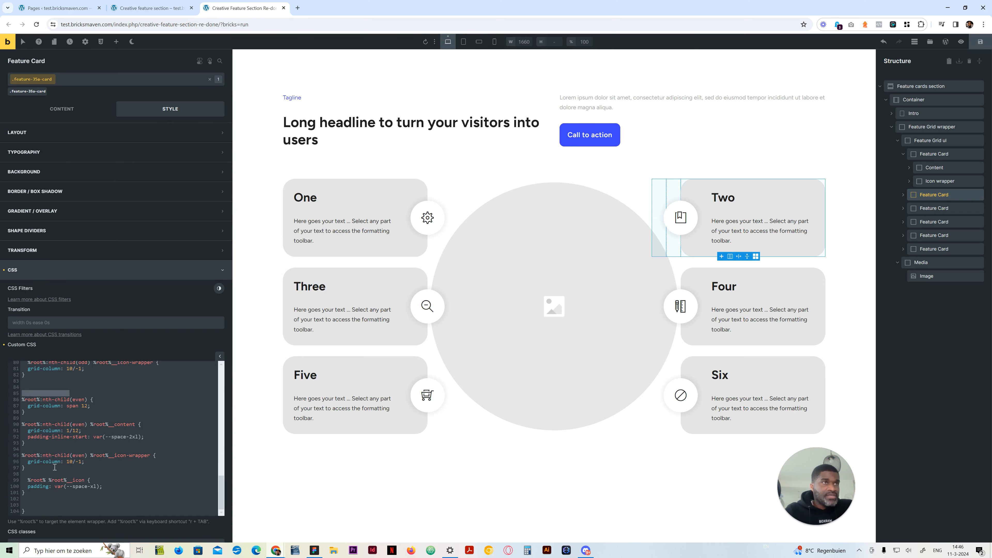
pyautogui.click(40, 473)
pyautogui.press('Return')
pyautogui.press('Return')
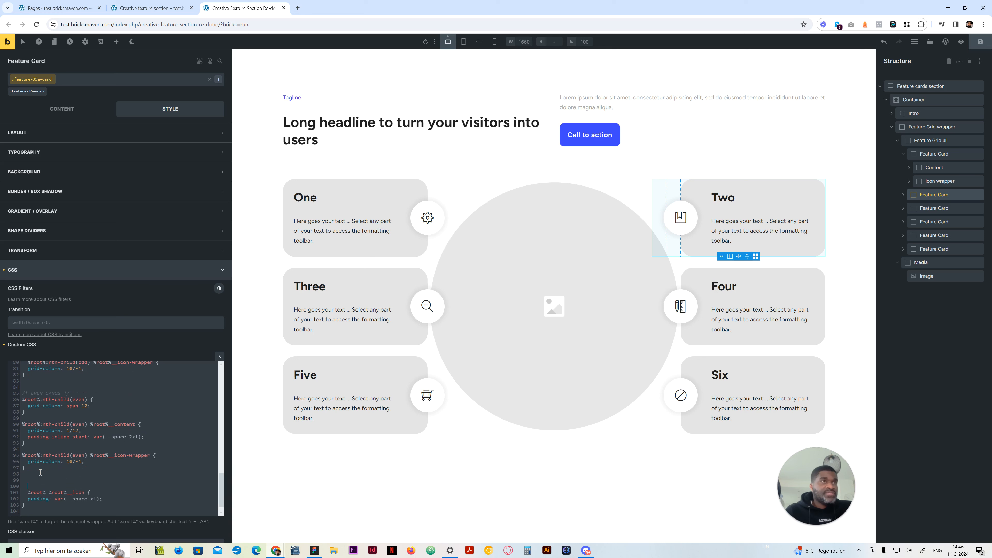
pyautogui.moveTo(66, 486); pyautogui.dragTo(38, 487)
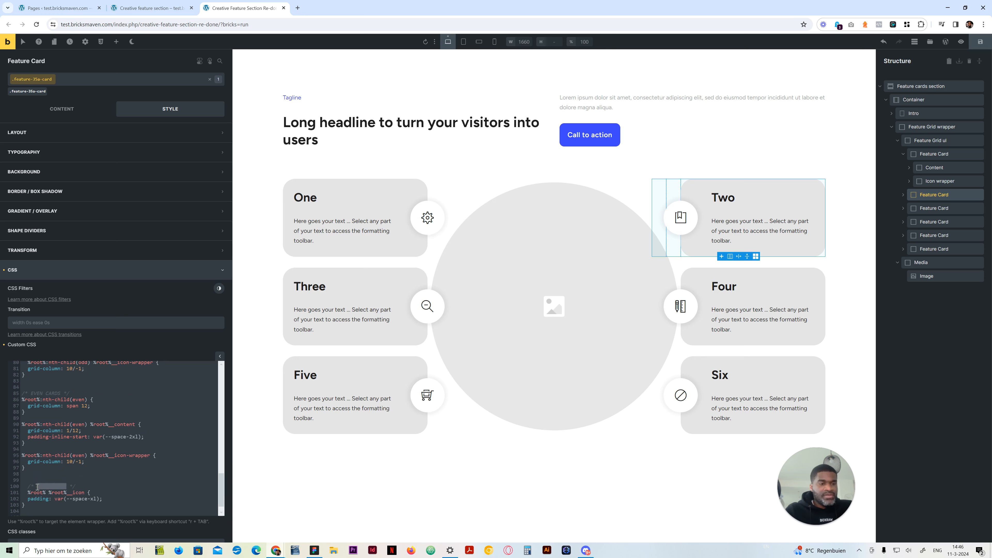
pyautogui.write('Ind')
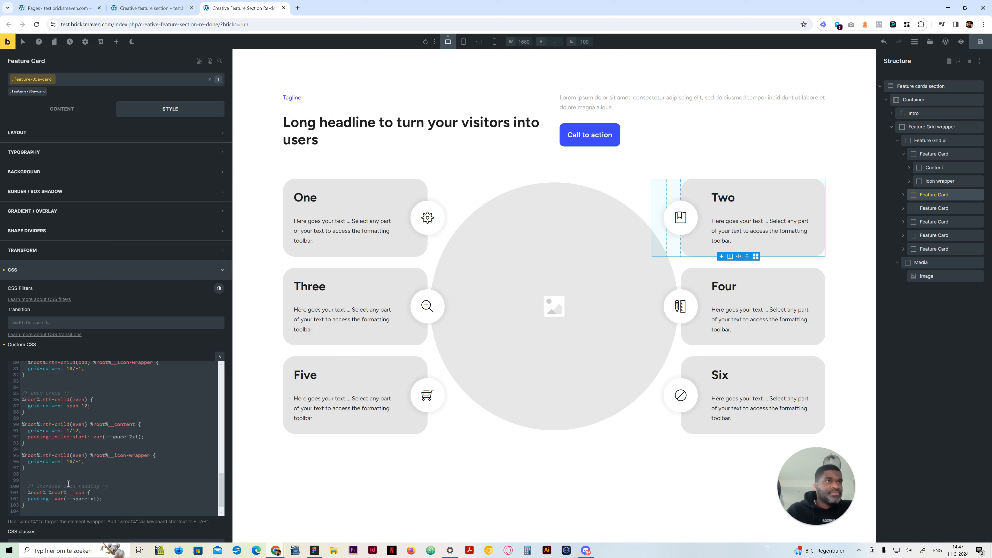
pyautogui.click(479, 41)
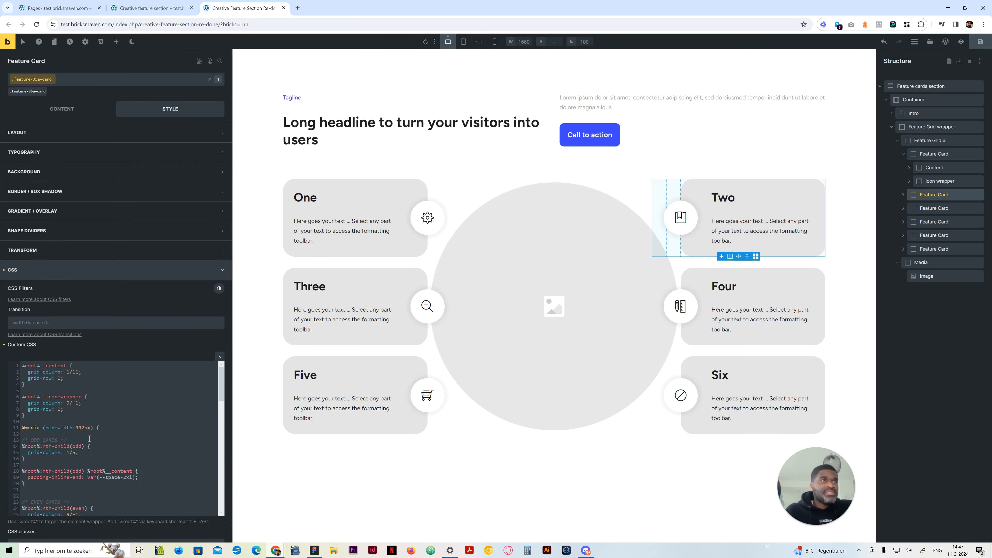
pyautogui.scroll(-5, 89, 438)
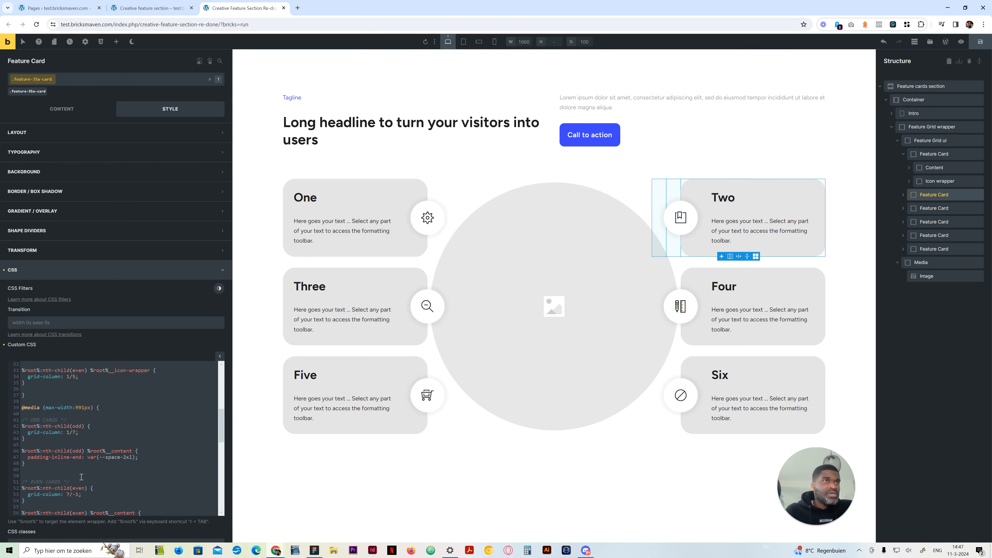
# In the 767px media query, change the even cards' content padding-inline-start to padding-inline-end and preview it at mobile landscape
pyautogui.scroll(-8, 81, 477)
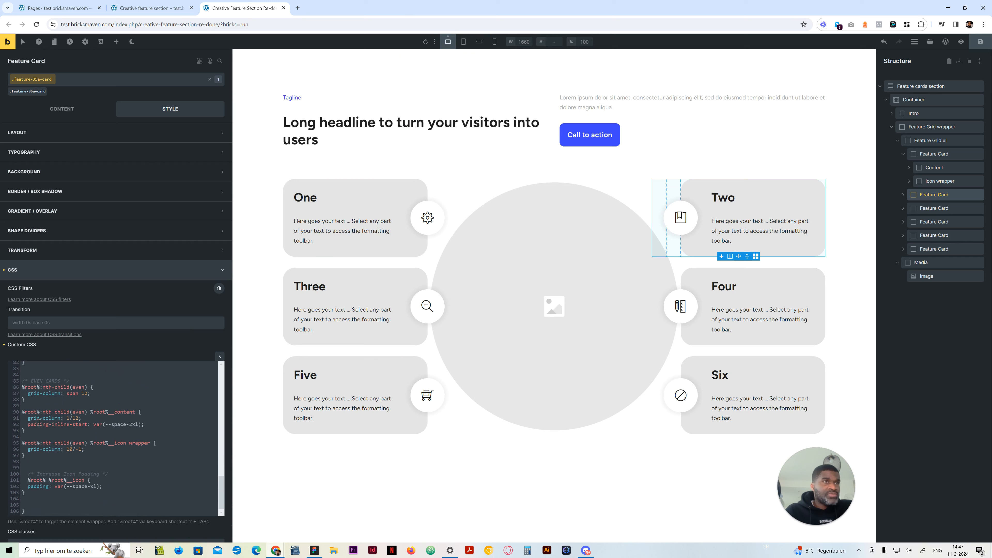
pyautogui.moveTo(87, 424); pyautogui.dragTo(73, 424)
pyautogui.write('end')
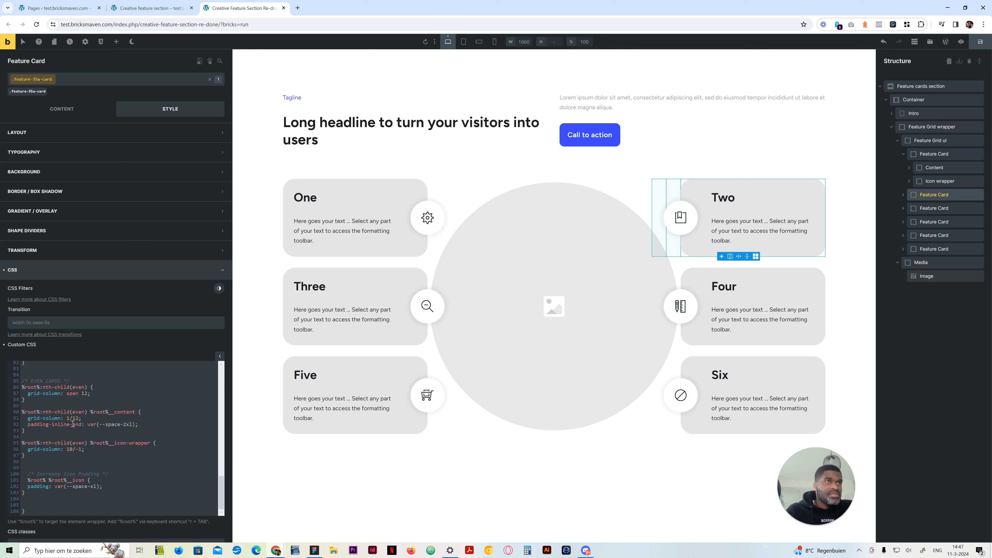
pyautogui.scroll(1, 59, 454)
pyautogui.scroll(1, 81, 430)
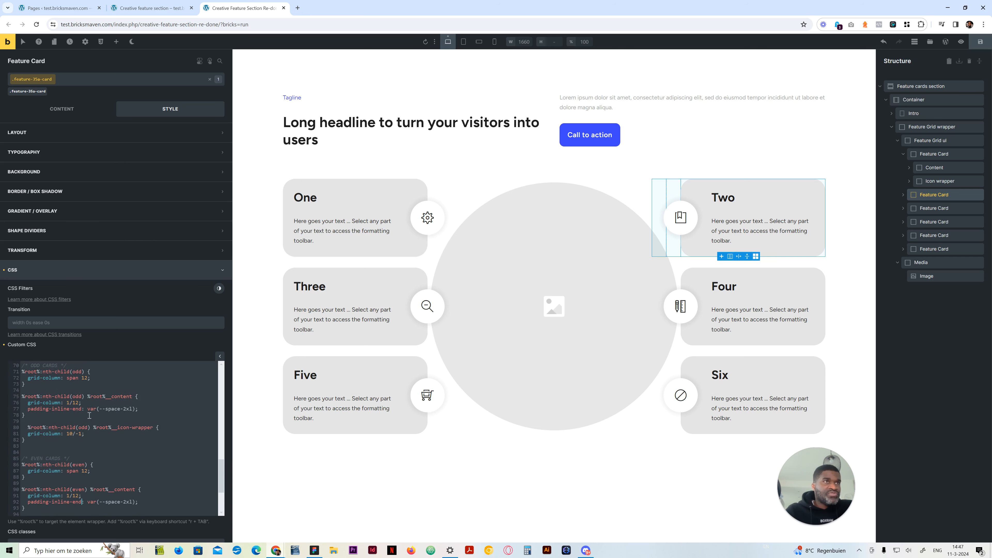
pyautogui.moveTo(80, 408); pyautogui.dragTo(75, 408)
pyautogui.click(479, 42)
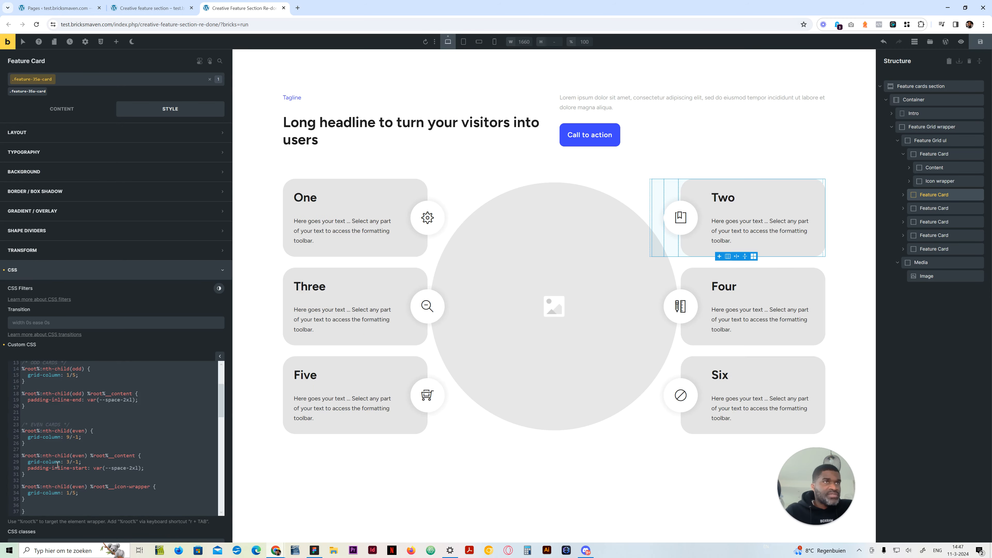
# In the desktop view's custom CSS, duplicate the even cards' mobile content padding-inline-end line and change the copy to padding-inline-start
pyautogui.scroll(-3, 59, 464)
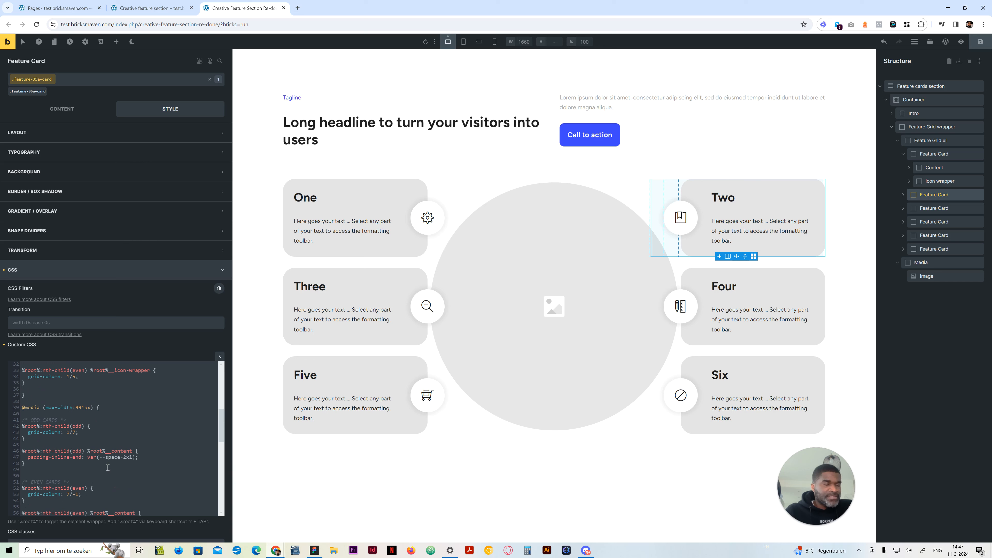
pyautogui.scroll(-3, 108, 468)
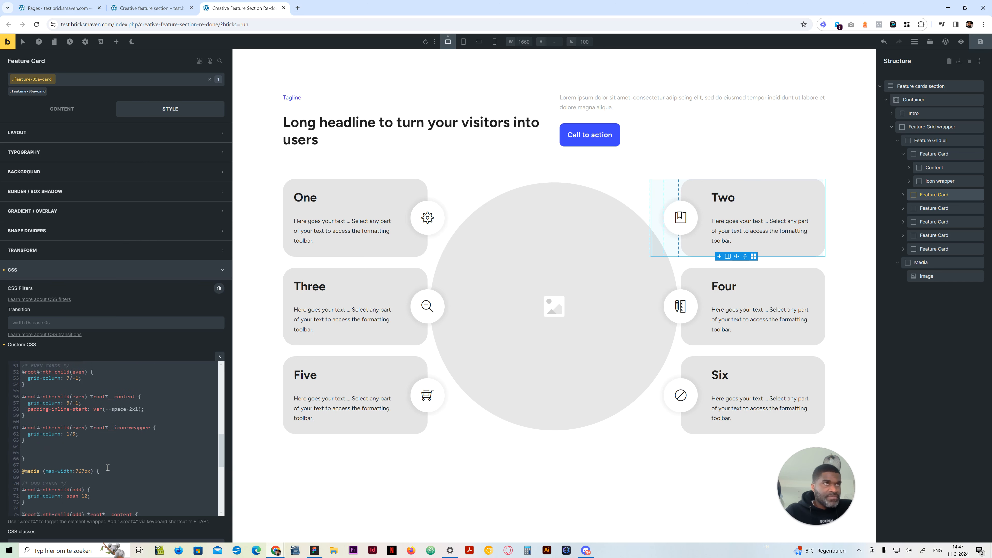
pyautogui.scroll(-3, 108, 468)
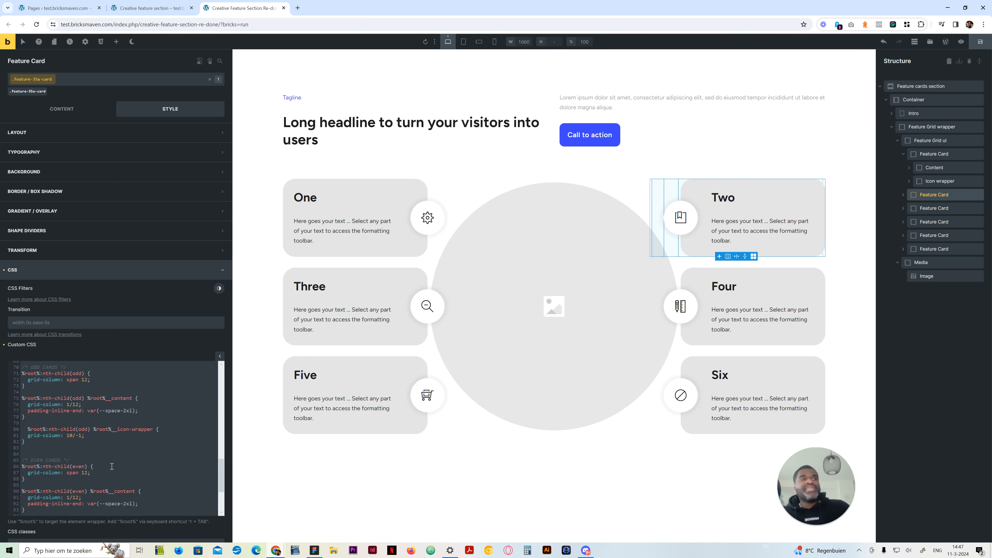
pyautogui.click(479, 42)
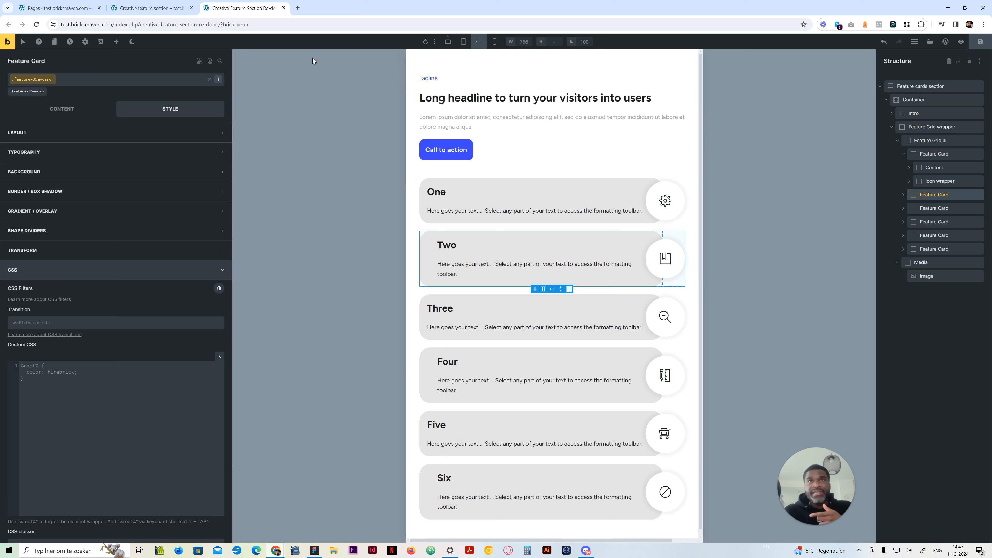
pyautogui.click(448, 42)
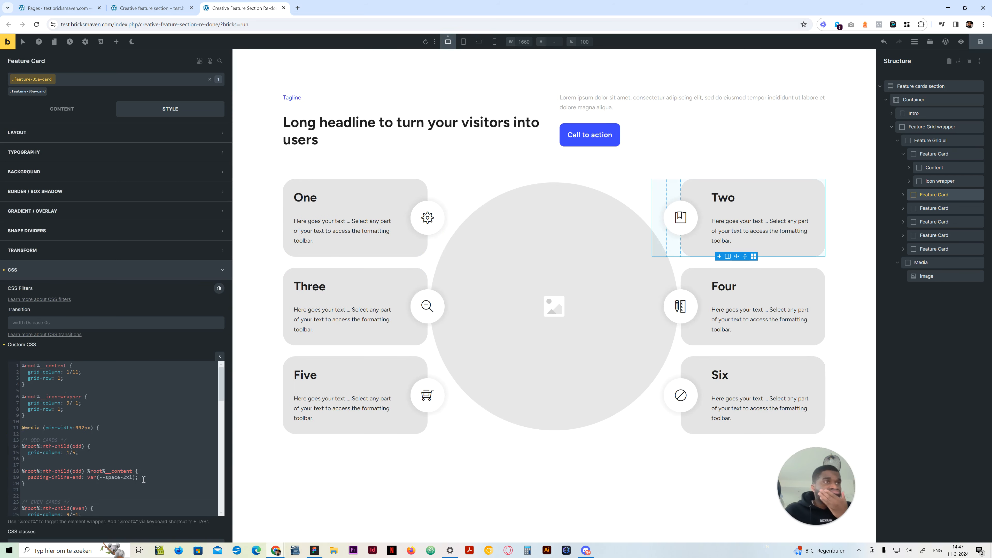
pyautogui.scroll(-8, 142, 479)
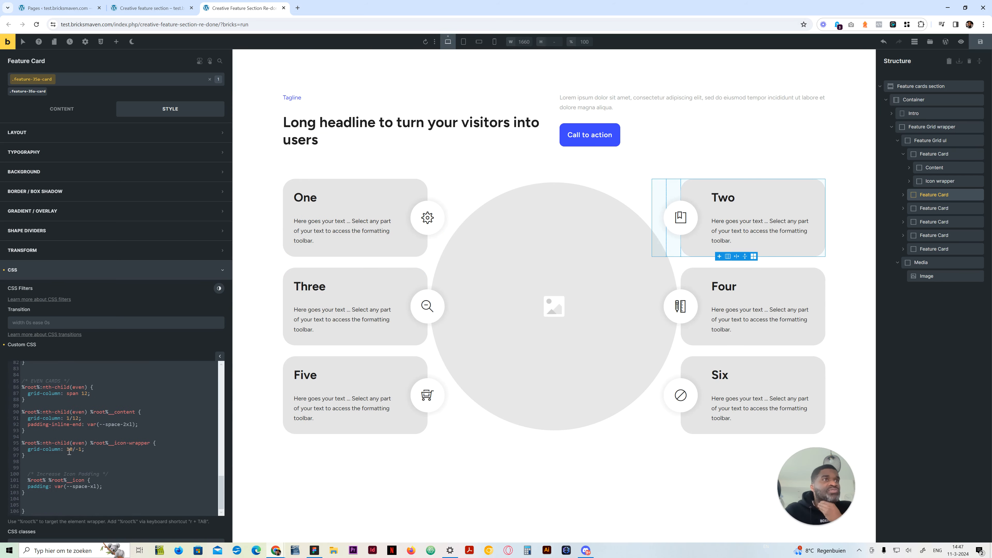
pyautogui.moveTo(143, 424); pyautogui.dragTo(27, 424)
pyautogui.hotkey('ctrl', 'c')
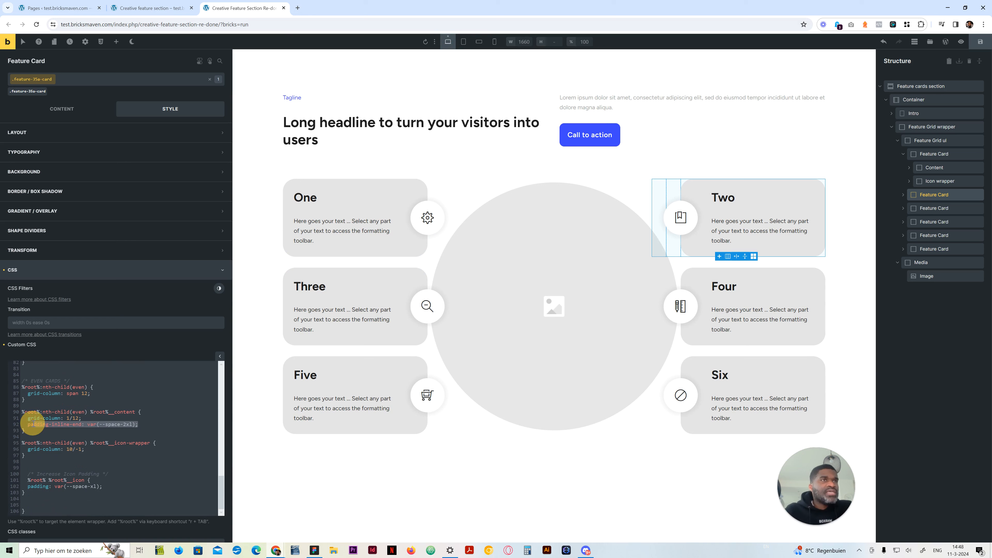
pyautogui.press('End')
pyautogui.press('Return')
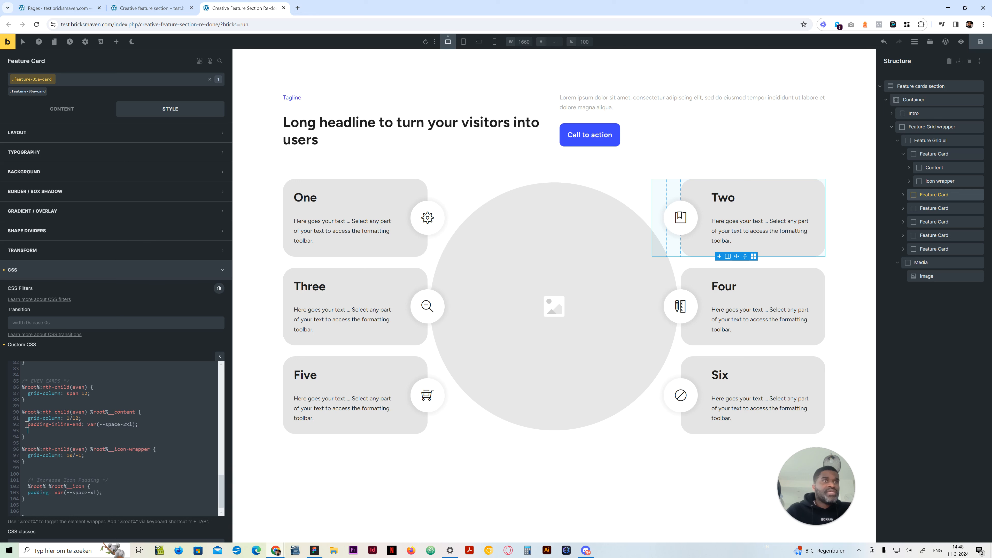
pyautogui.hotkey('ctrl', 'v')
pyautogui.doubleClick(80, 431)
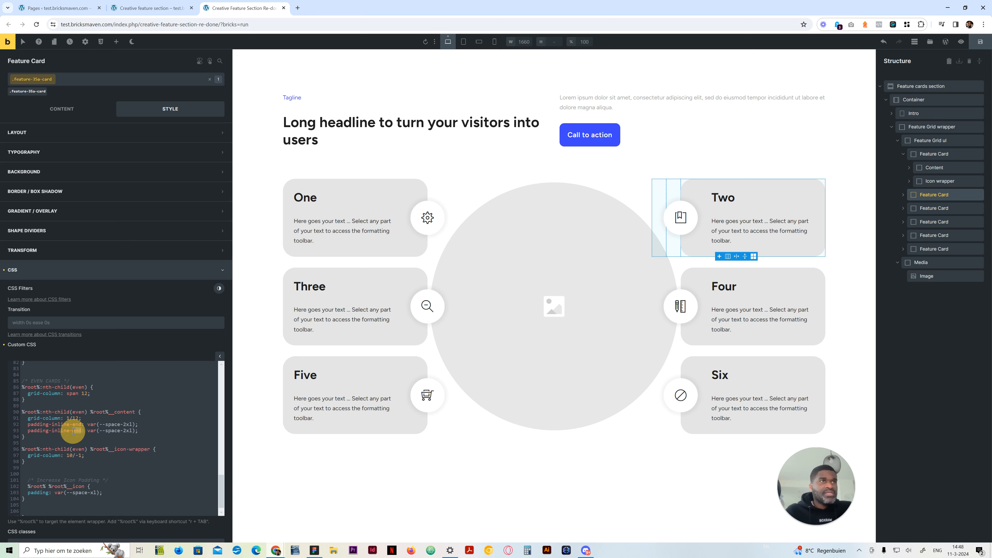
pyautogui.write('start')
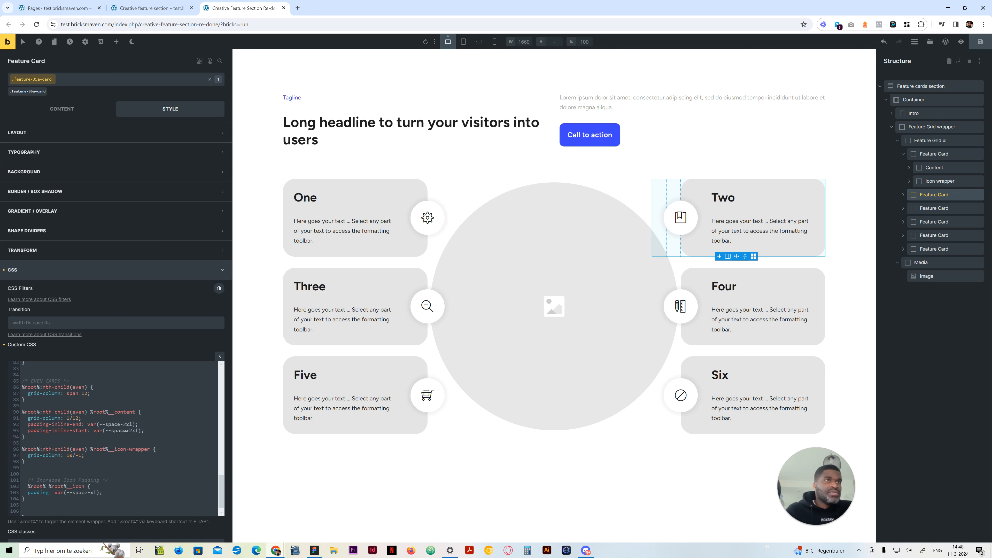
# Set the new padding-inline-start to var(--space-m) and check the cards at the mobile landscape, mobile portrait and tablet portrait breakpoints
pyautogui.doubleClick(136, 431)
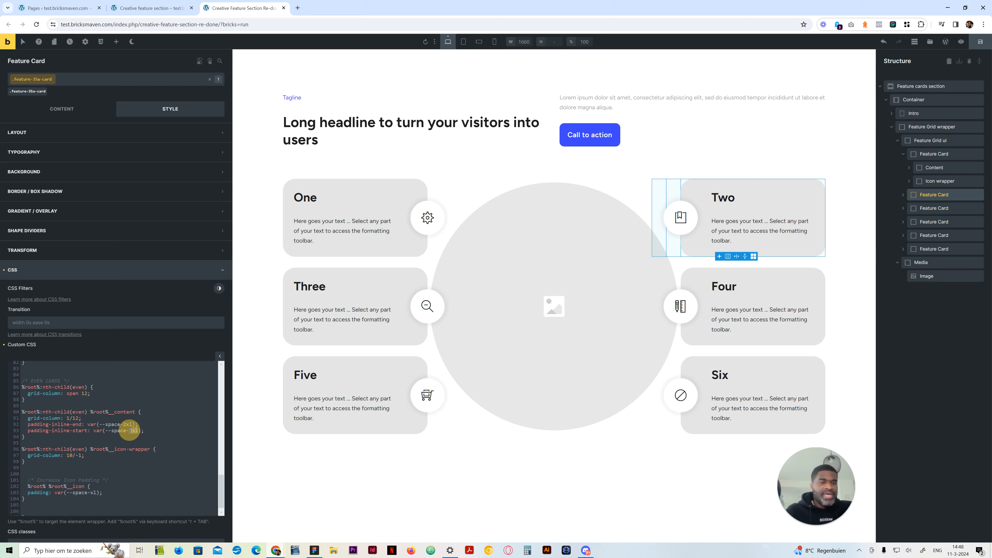
pyautogui.write('m')
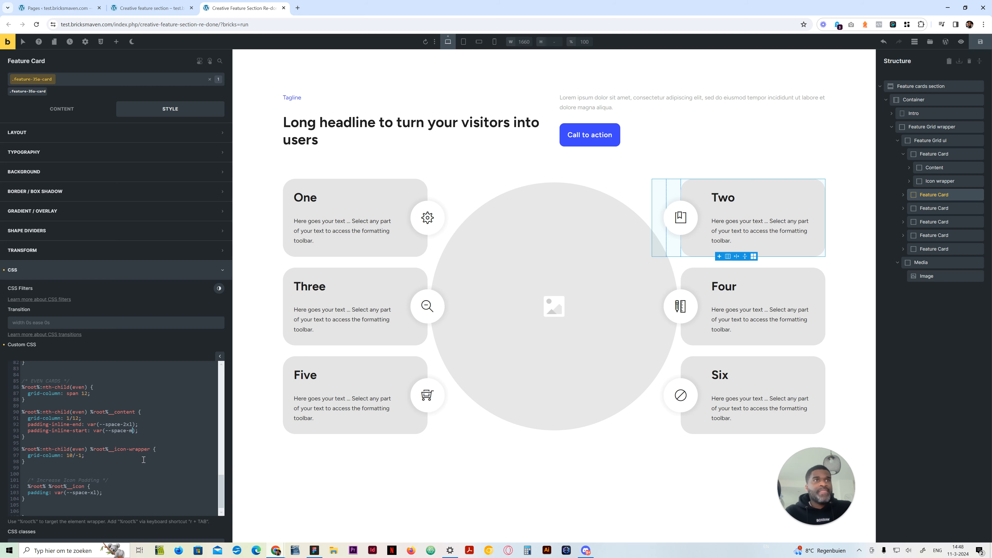
pyautogui.click(479, 41)
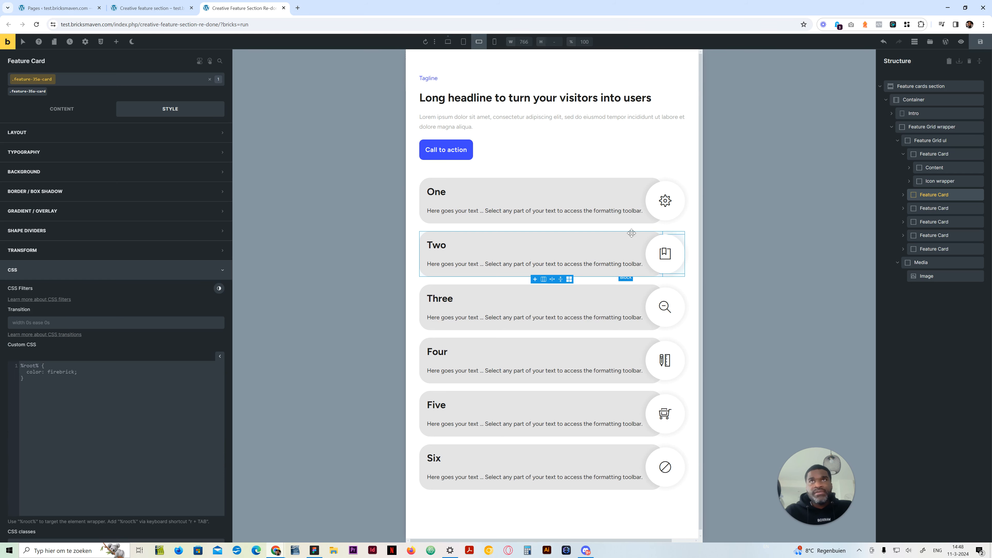
pyautogui.click(494, 42)
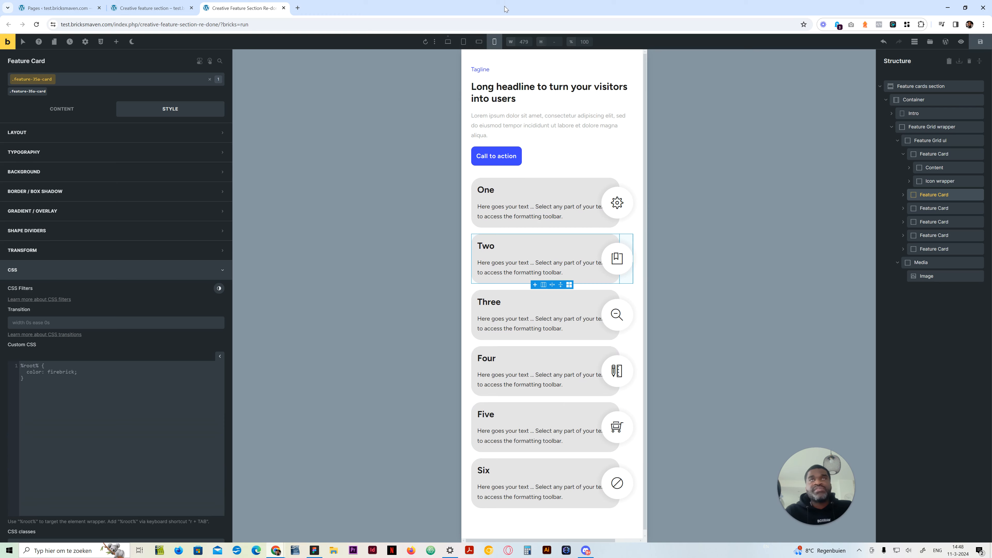
pyautogui.click(464, 41)
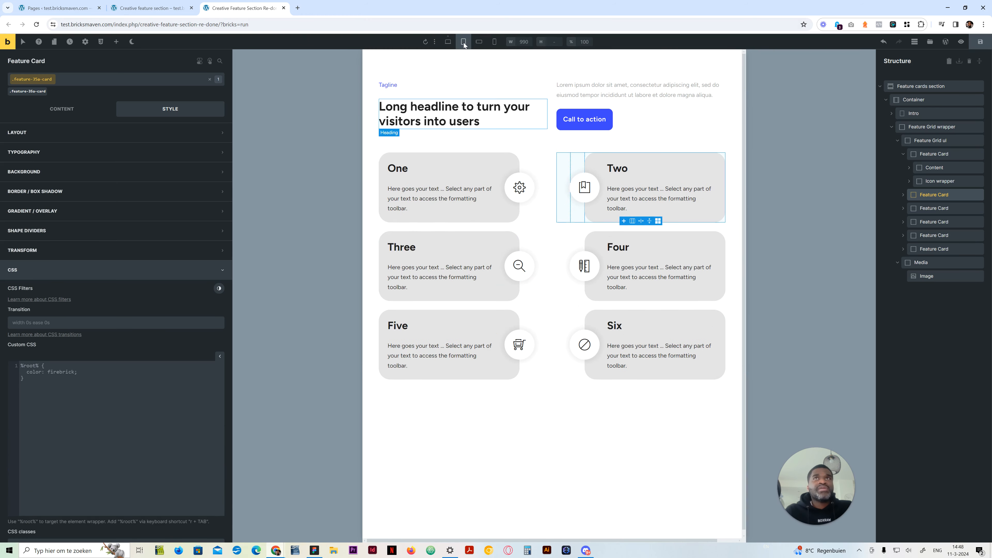
pyautogui.click(478, 41)
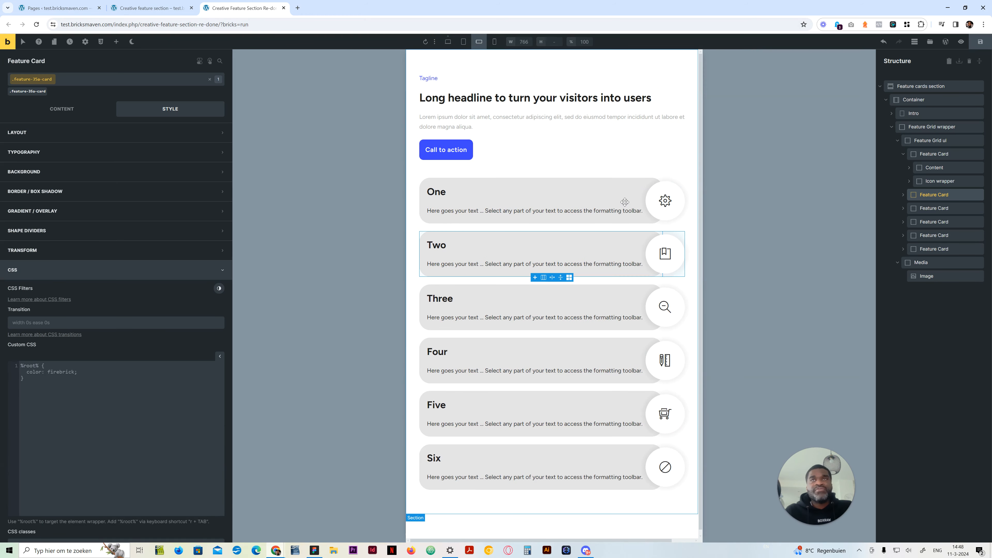
pyautogui.click(448, 50)
pyautogui.click(448, 42)
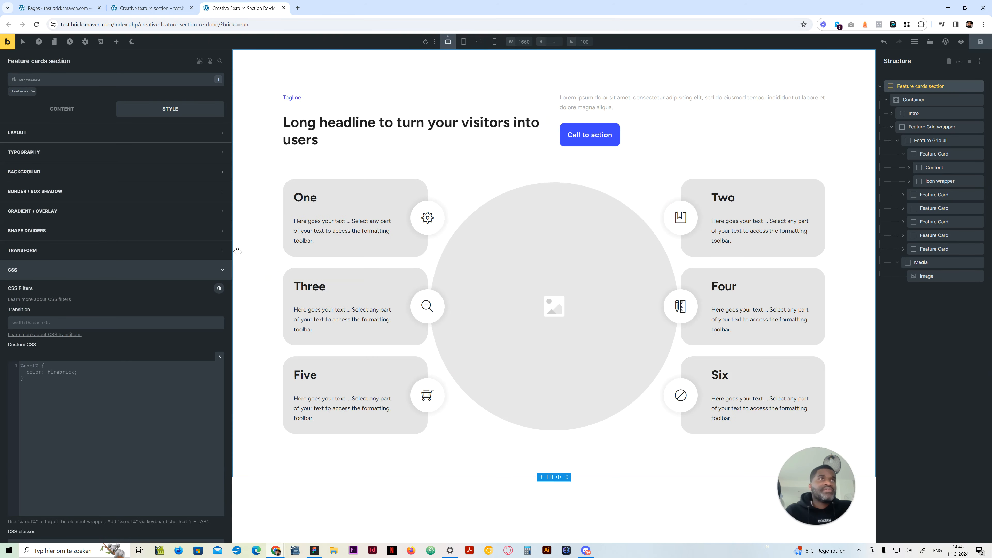
pyautogui.click(934, 154)
pyautogui.scroll(-5, 125, 430)
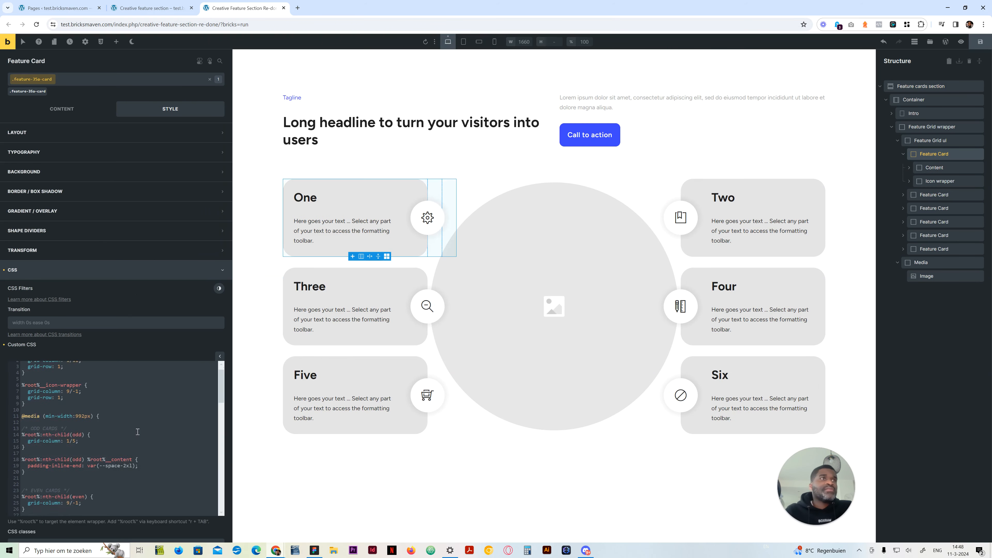
pyautogui.click(125, 473)
pyautogui.scroll(-8, 127, 474)
pyautogui.scroll(-2, 130, 476)
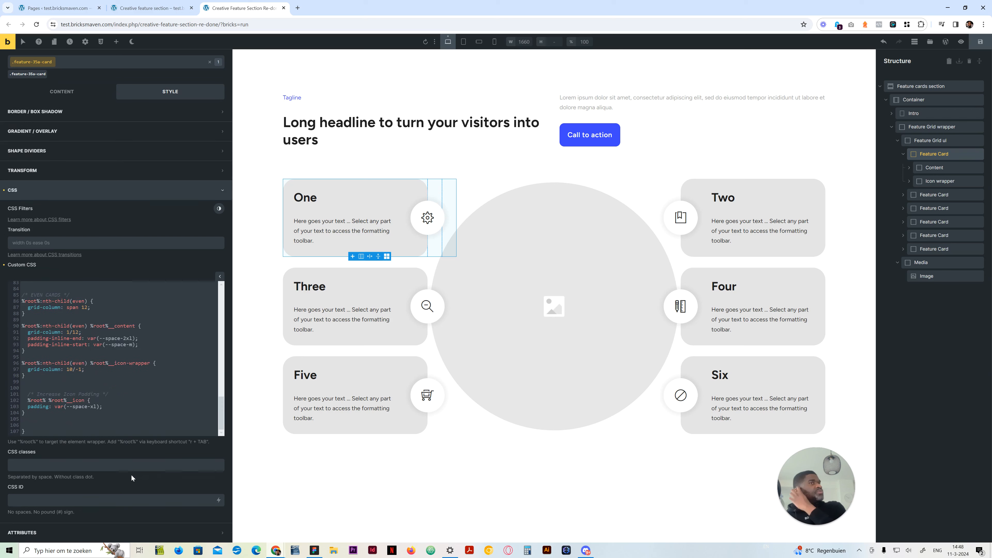
pyautogui.scroll(2, 134, 402)
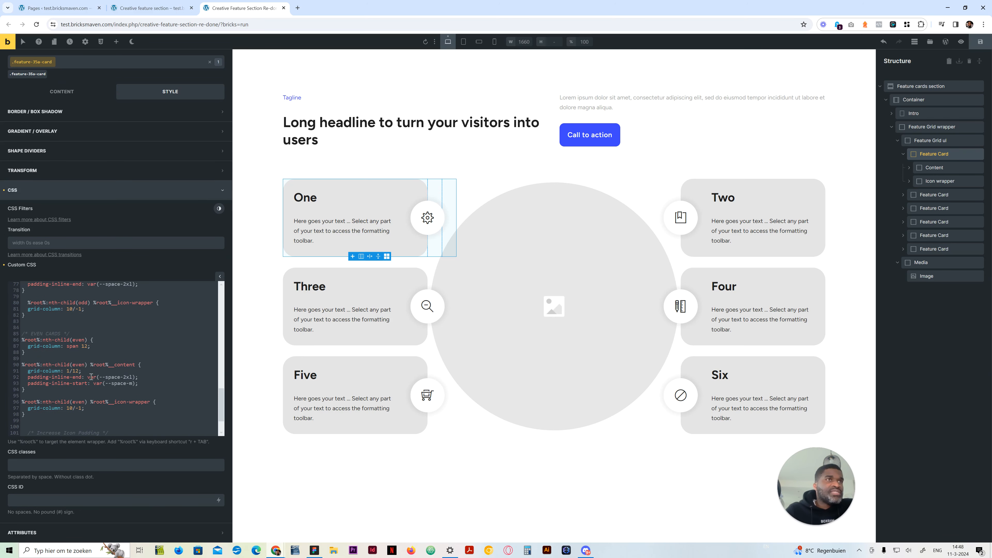
pyautogui.click(125, 375)
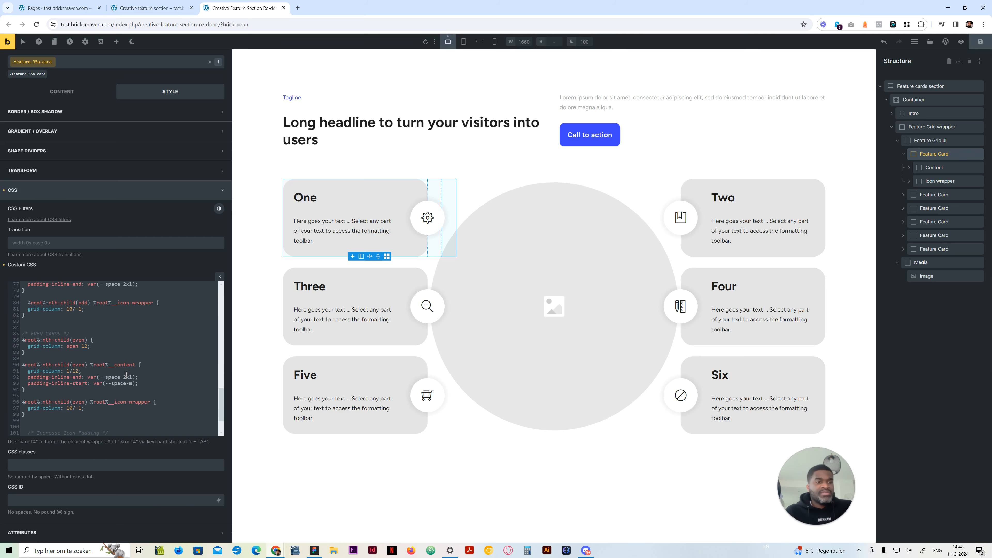
pyautogui.click(479, 41)
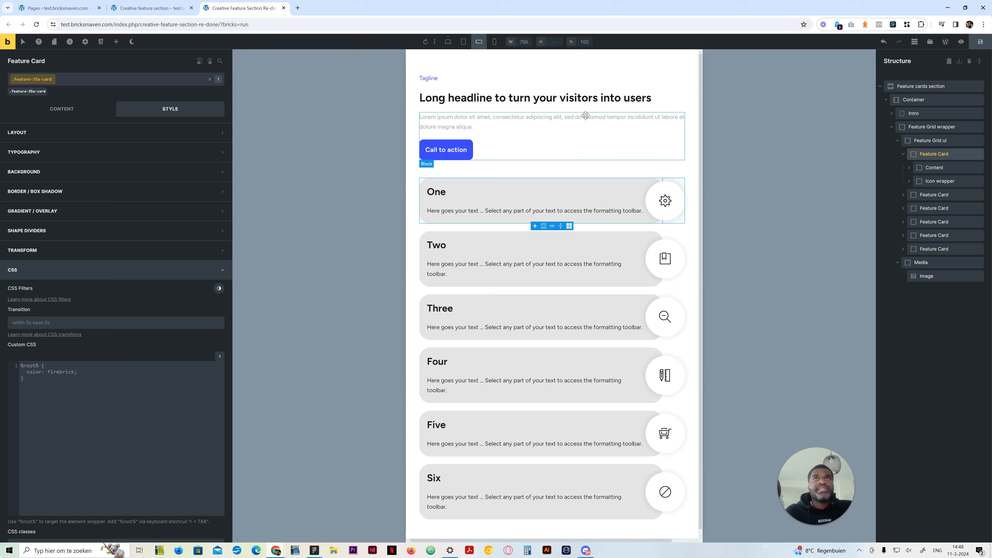
pyautogui.click(495, 41)
pyautogui.click(479, 41)
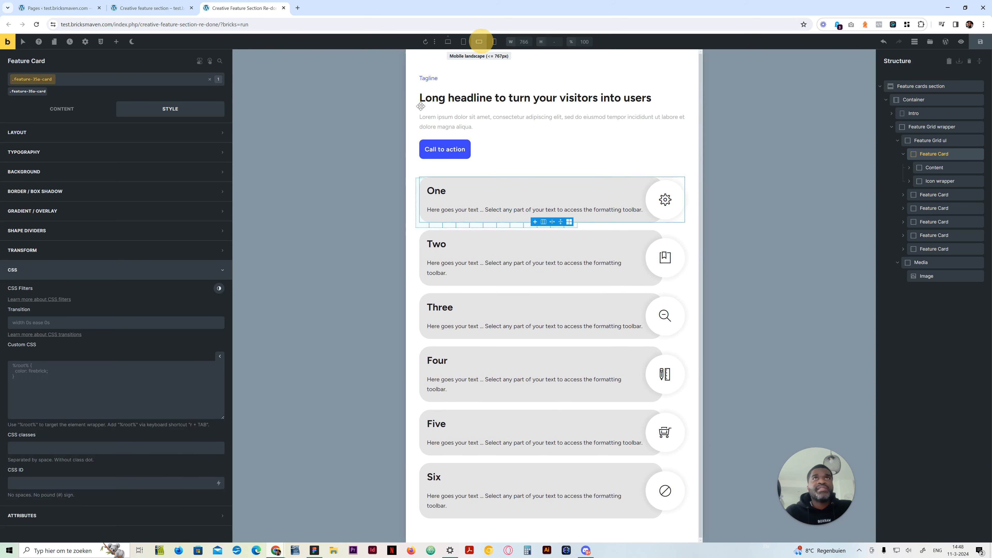
# Match the odd cards' content padding-inline-end in the 767px media query to the even cards' var(--space-4xl) and check both mobile breakpoints
pyautogui.click(448, 41)
pyautogui.scroll(-5, 85, 463)
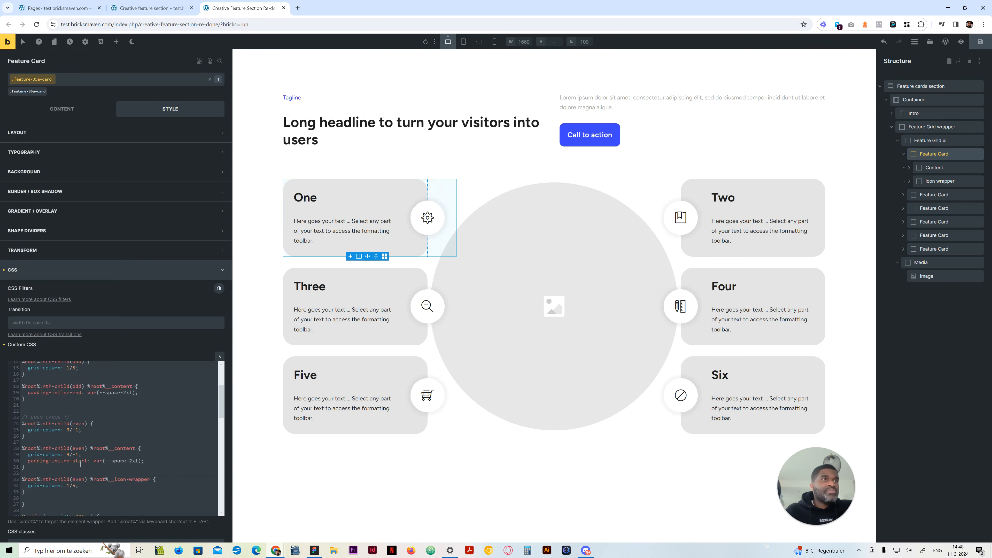
pyautogui.scroll(-7, 86, 462)
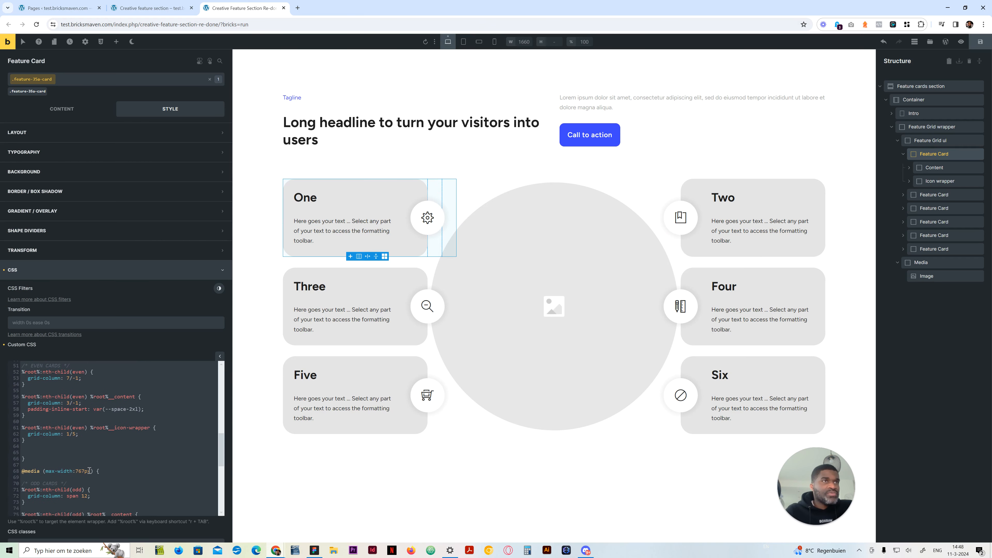
pyautogui.scroll(-3, 89, 471)
pyautogui.scroll(3, 107, 438)
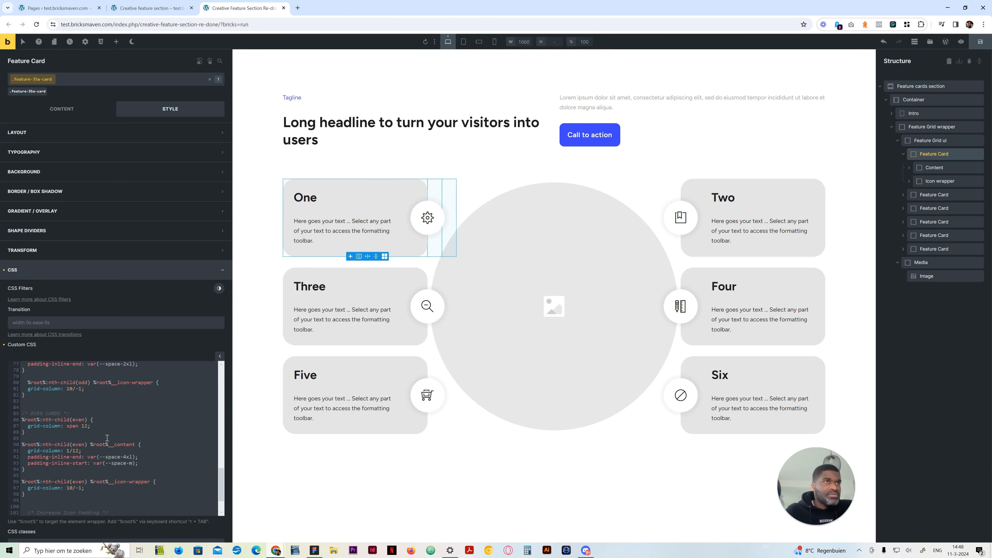
pyautogui.click(126, 402)
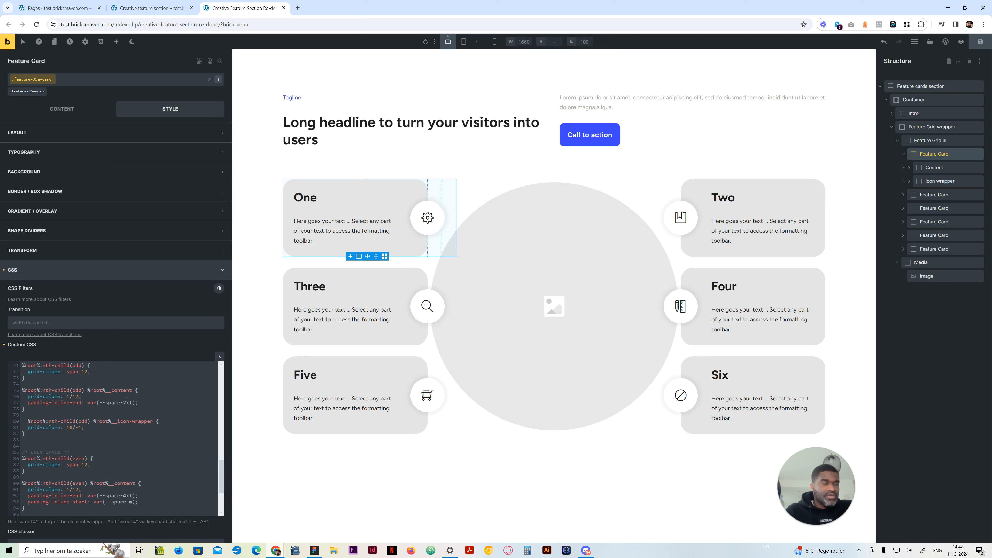
pyautogui.scroll(-3, 134, 445)
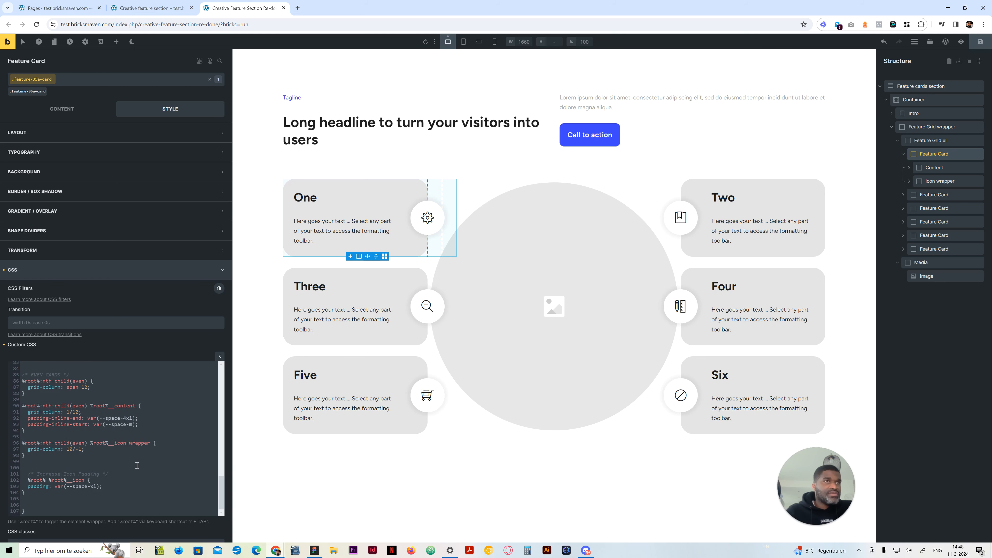
pyautogui.click(970, 46)
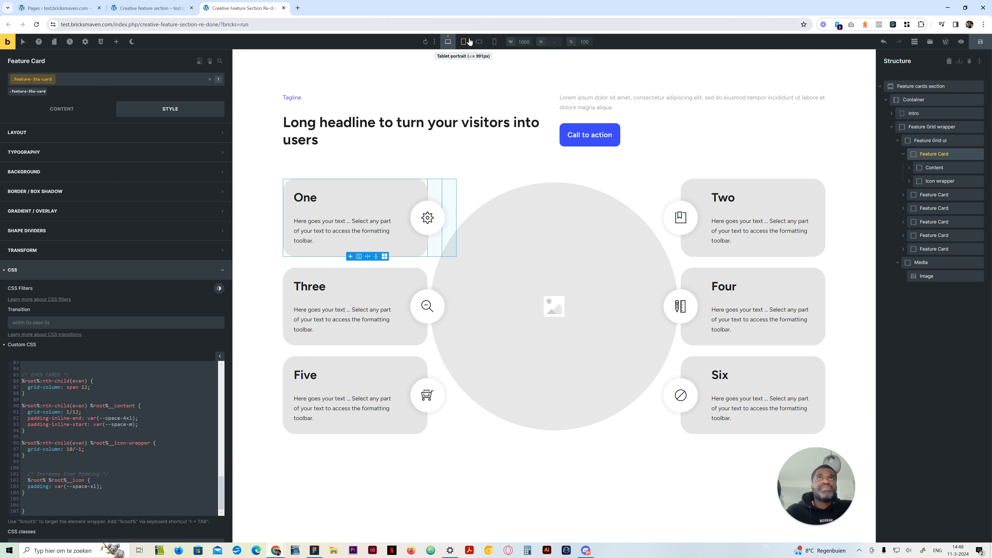
pyautogui.click(479, 41)
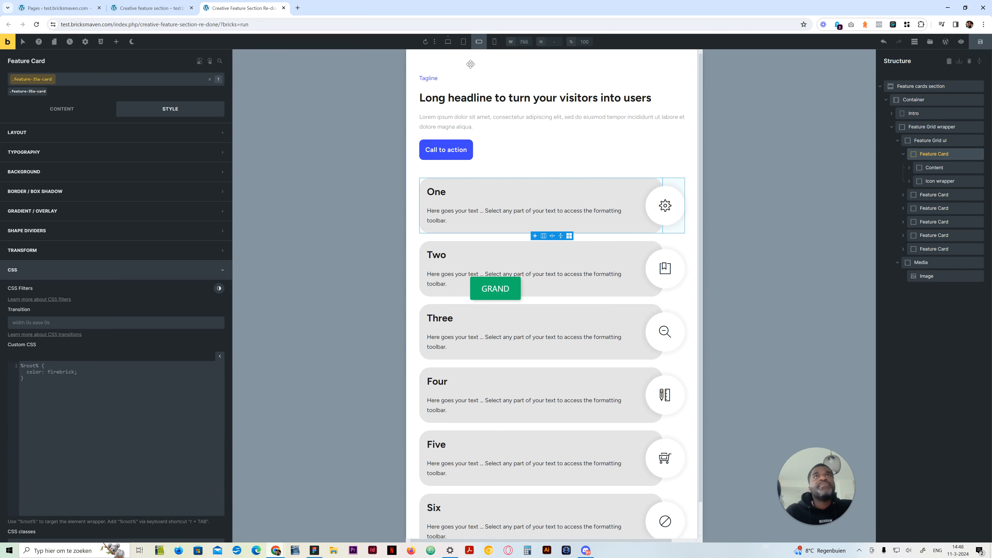
pyautogui.click(495, 41)
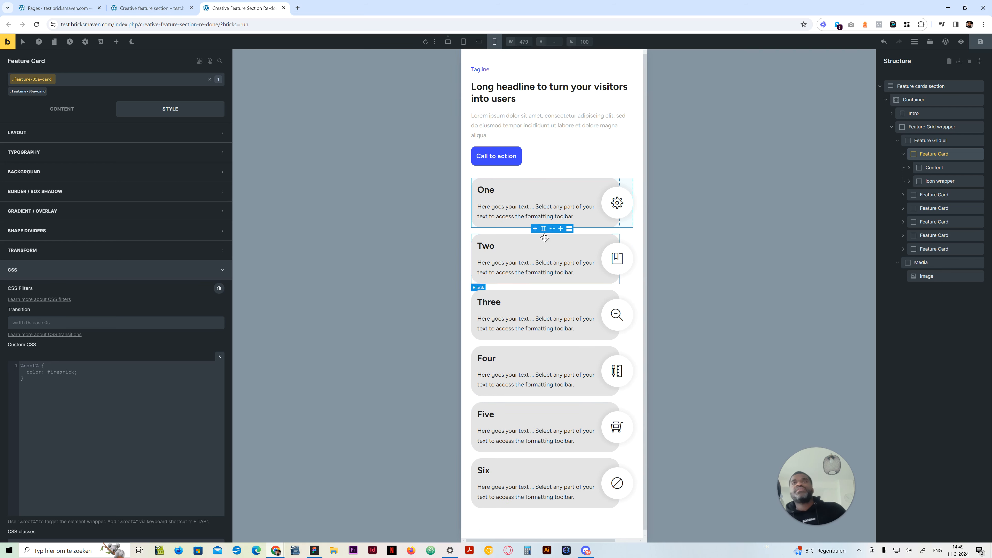
# Review the first Feature Card's media-query rules in the desktop custom CSS and compare them with the tablet portrait and mobile landscape layouts
pyautogui.click(465, 42)
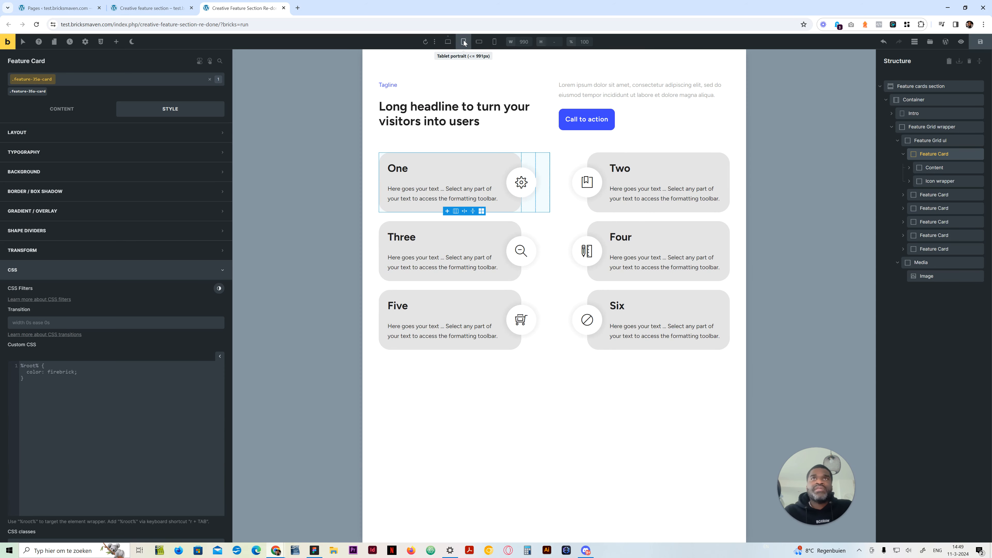
pyautogui.click(448, 42)
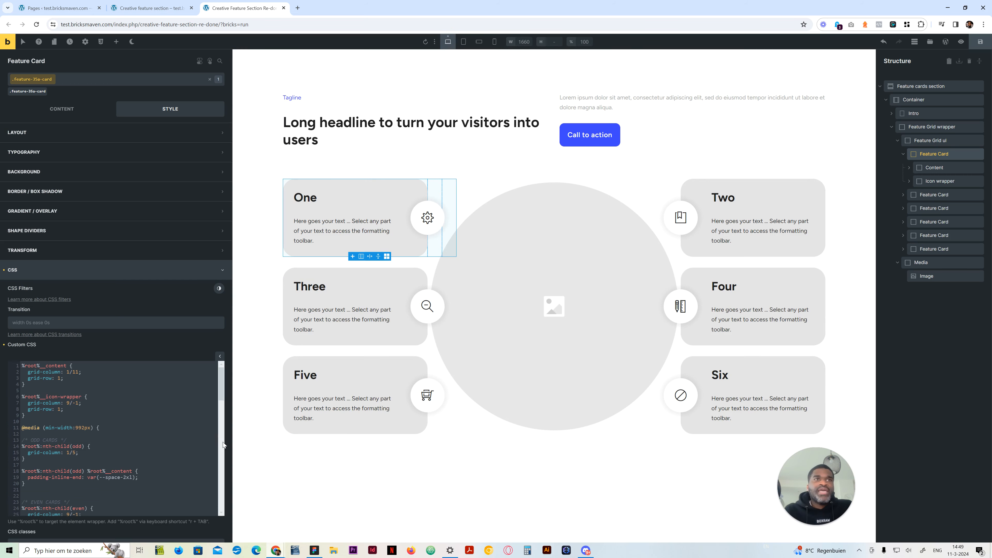
pyautogui.moveTo(222, 391); pyautogui.dragTo(216, 406)
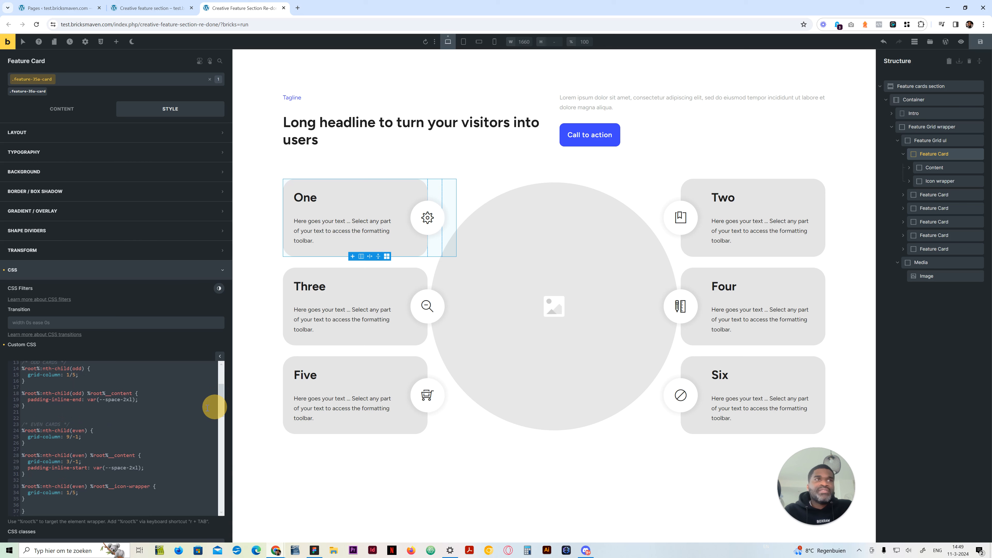
pyautogui.scroll(-10, 103, 445)
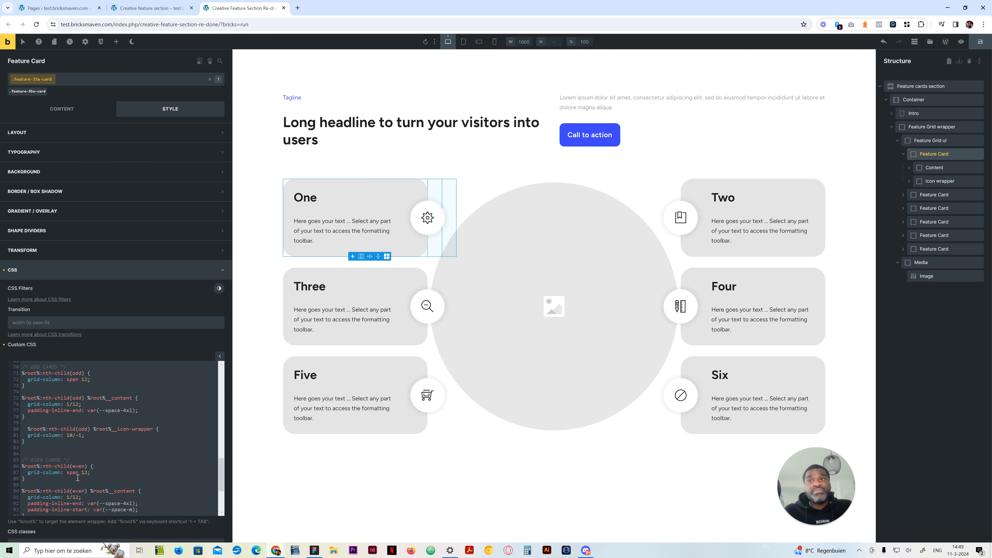
pyautogui.scroll(1, 77, 478)
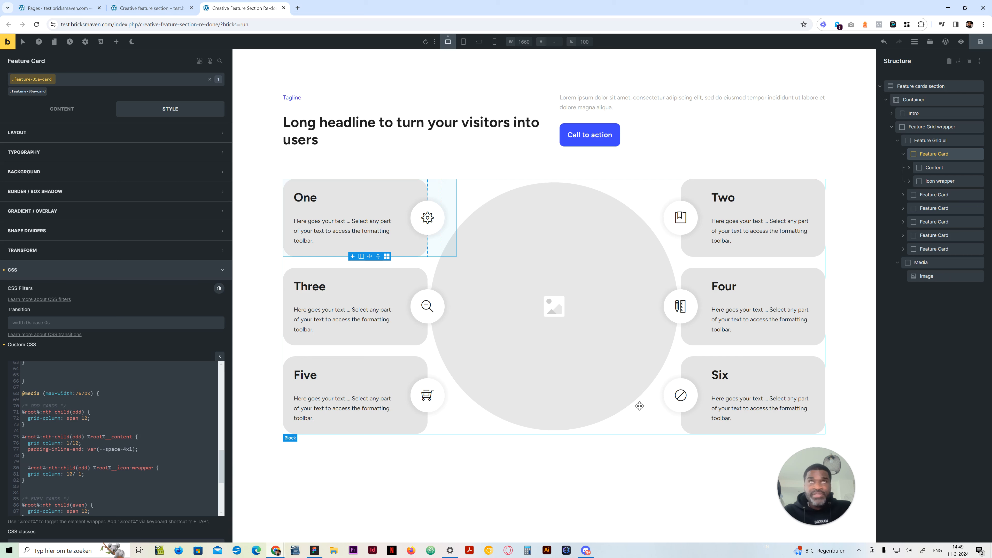
pyautogui.click(478, 42)
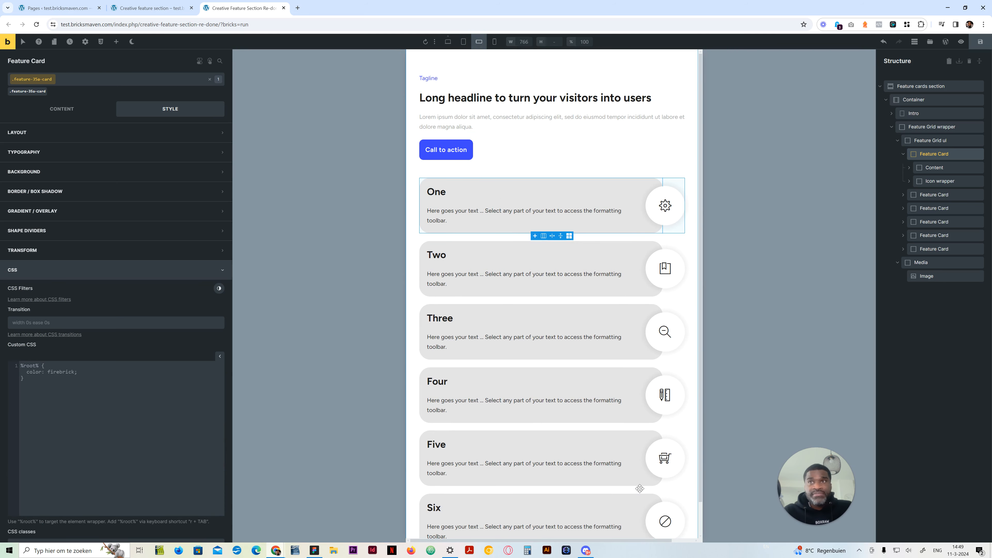
pyautogui.click(464, 44)
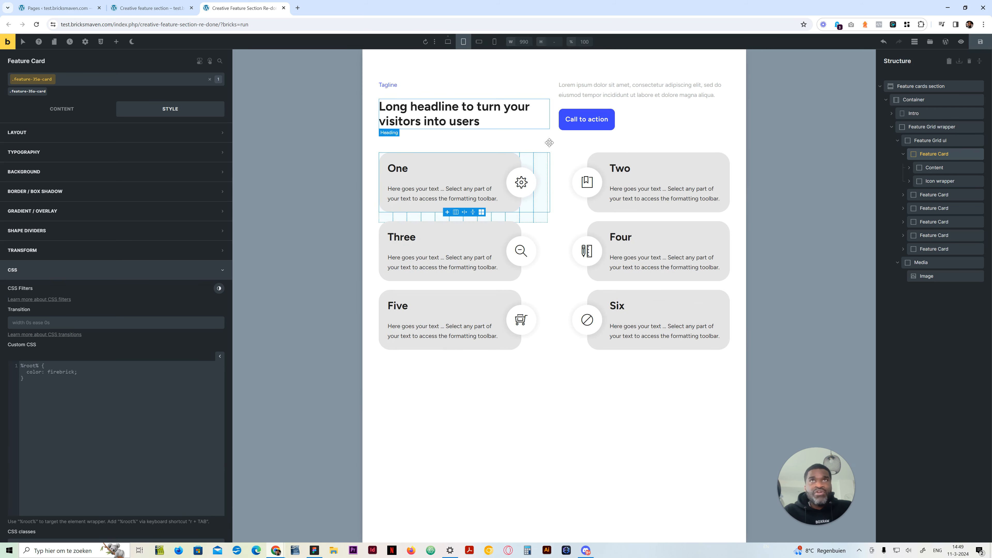
pyautogui.click(448, 42)
pyautogui.scroll(-15, 103, 406)
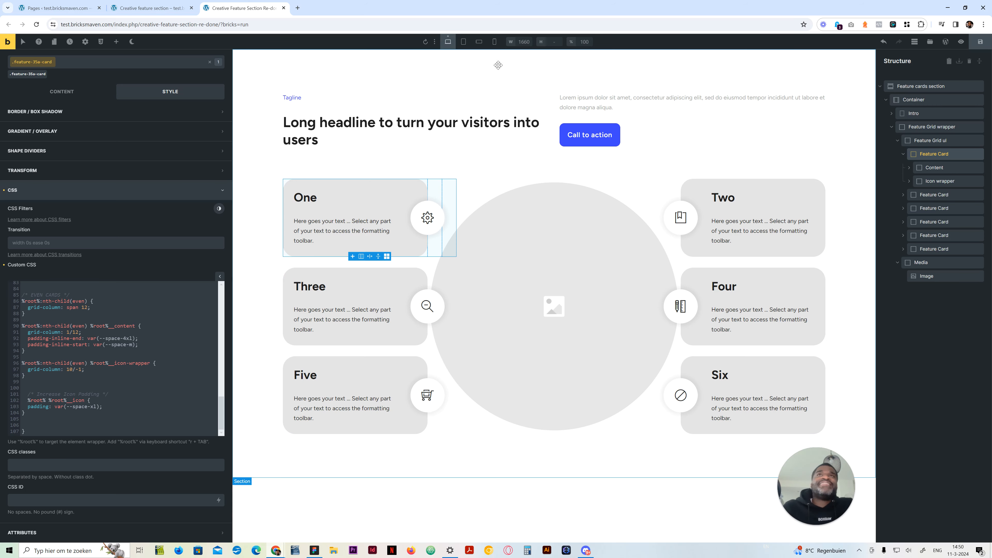
# Preview the feature section at the tablet portrait, mobile landscape and mobile portrait breakpoints and return to the desktop base breakpoint
pyautogui.click(471, 45)
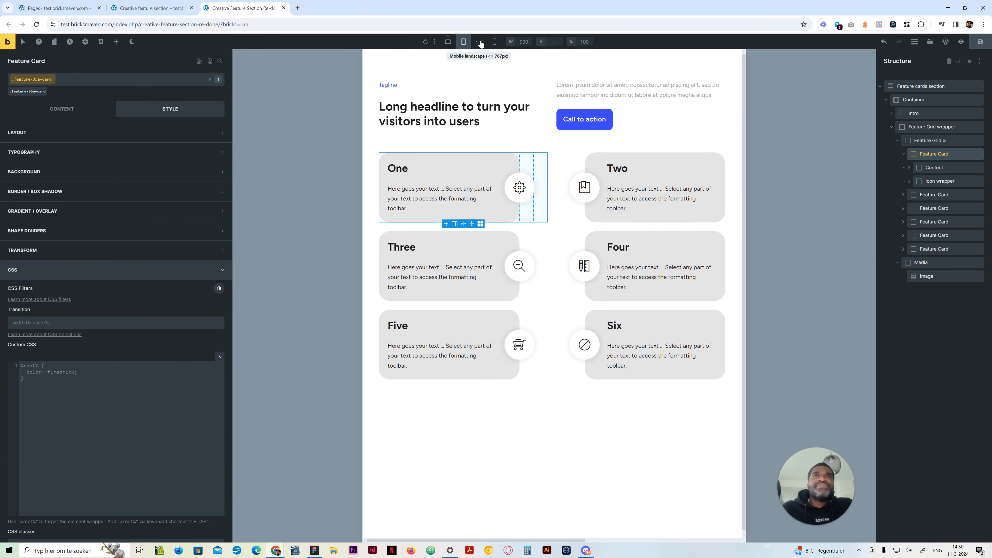
pyautogui.click(480, 42)
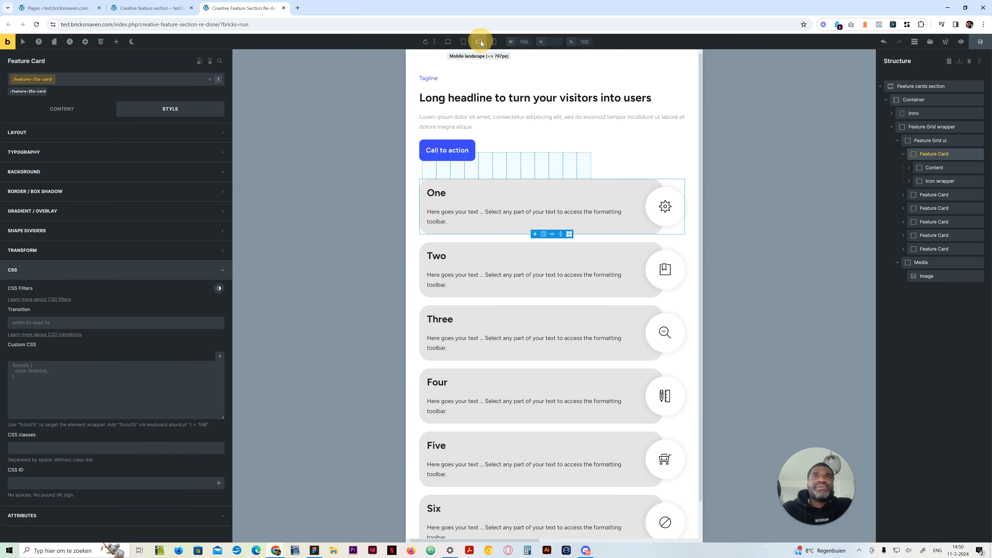
pyautogui.click(494, 43)
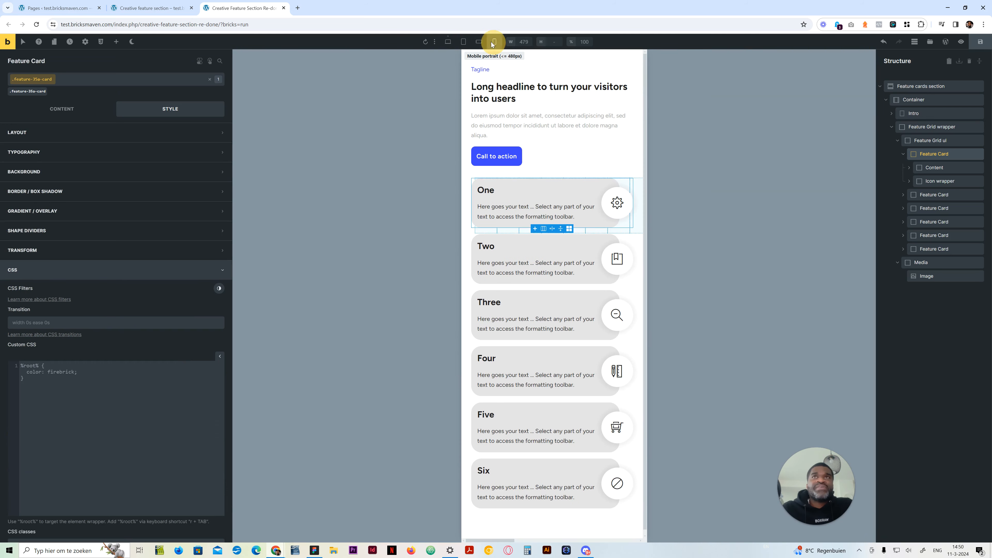
pyautogui.click(448, 42)
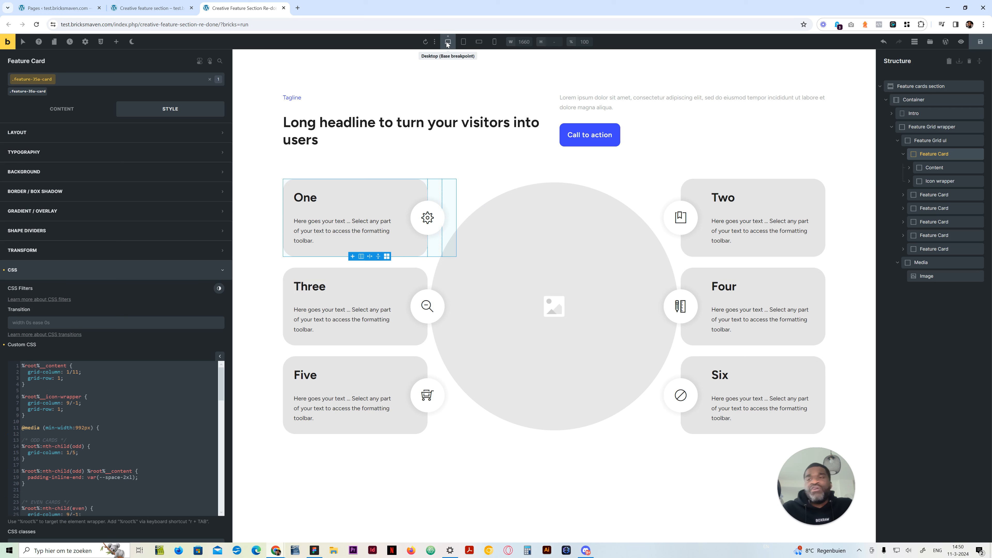